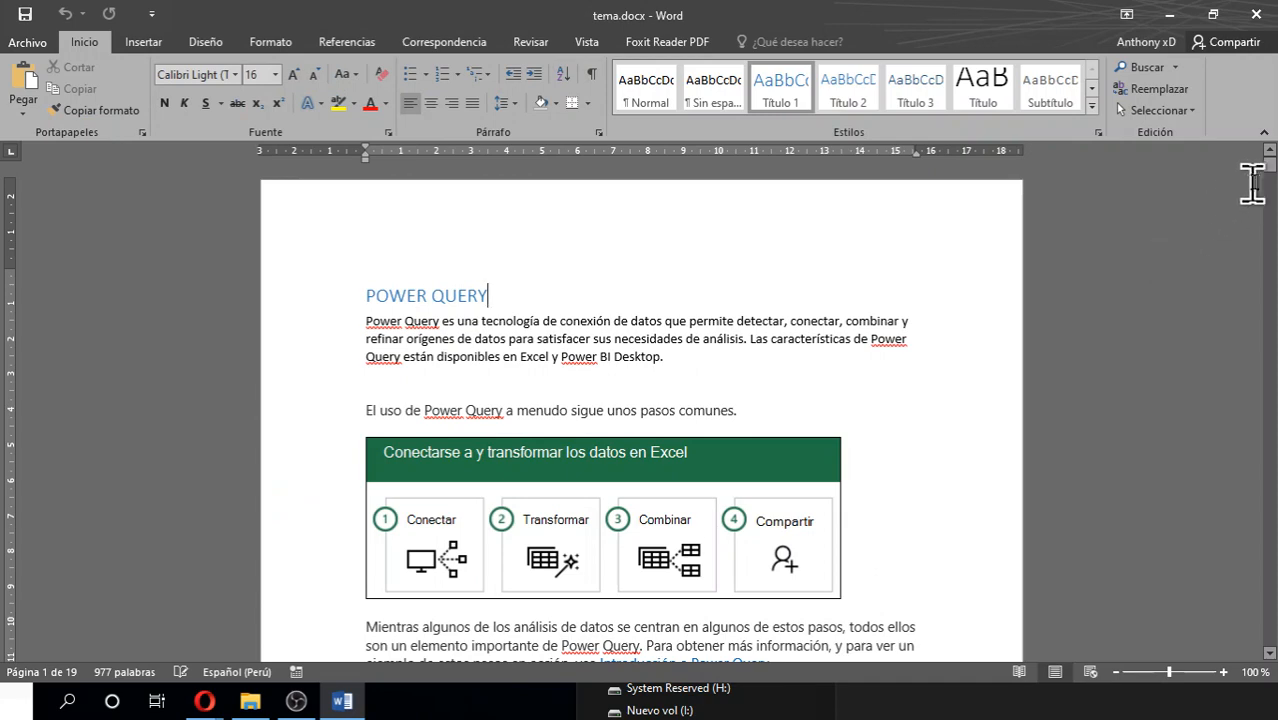
Place the insertion point in the first paragraph of tema.docx
left_click(1270, 170)
left_click_drag(1270, 172, 1269, 166)
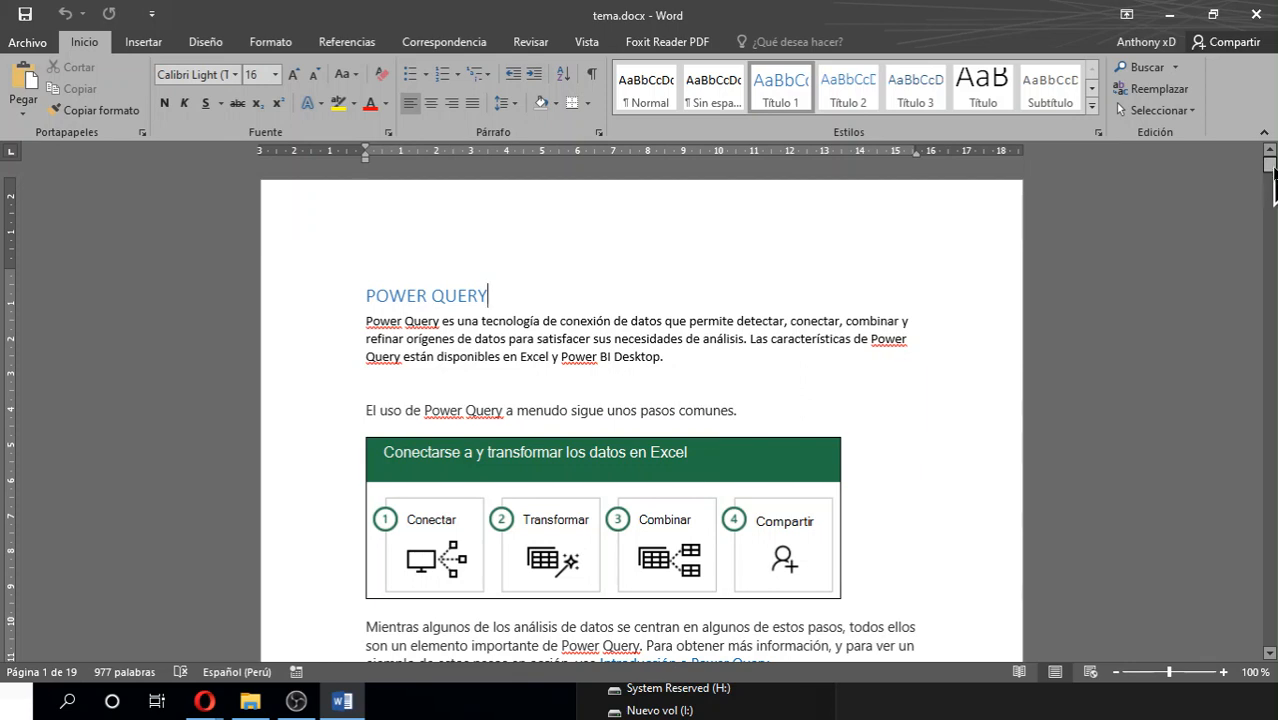
left_click_drag(1271, 172, 1271, 168)
left_click(498, 318)
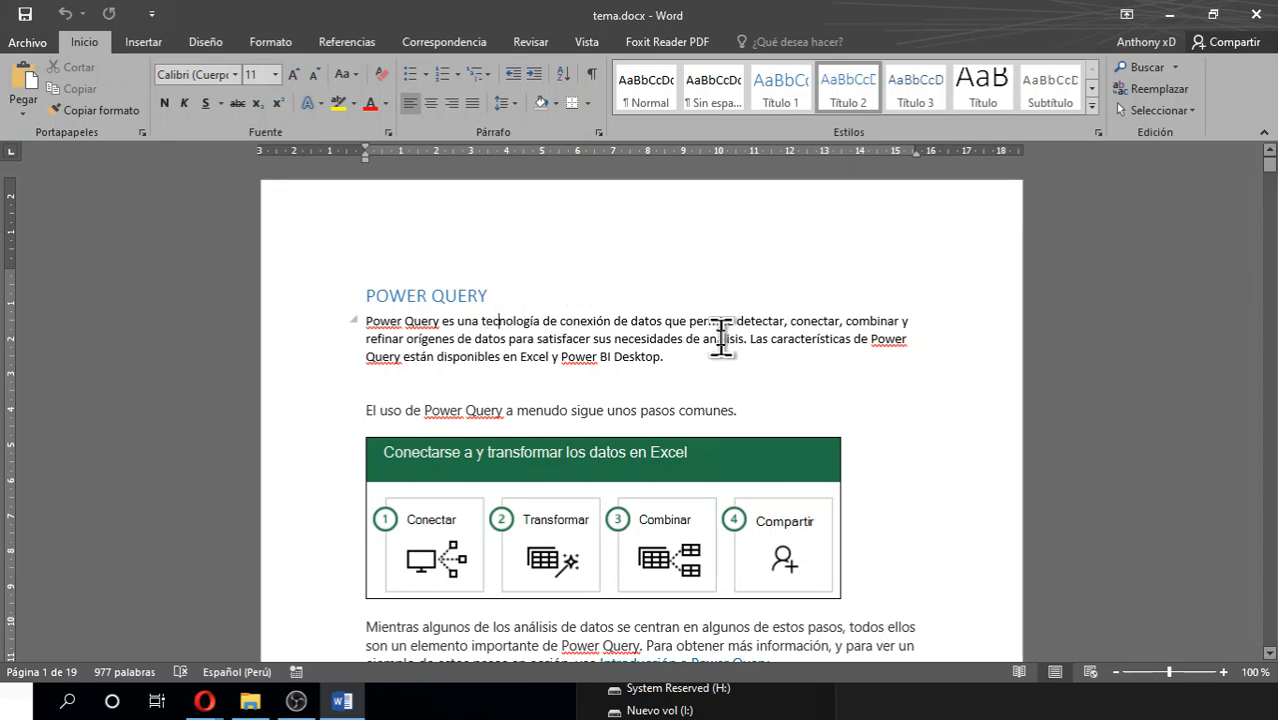
scroll(690, 358, "down", 5)
scroll(679, 355, "up", 5)
Select the first paragraph under POWER QUERY
left_click(767, 458)
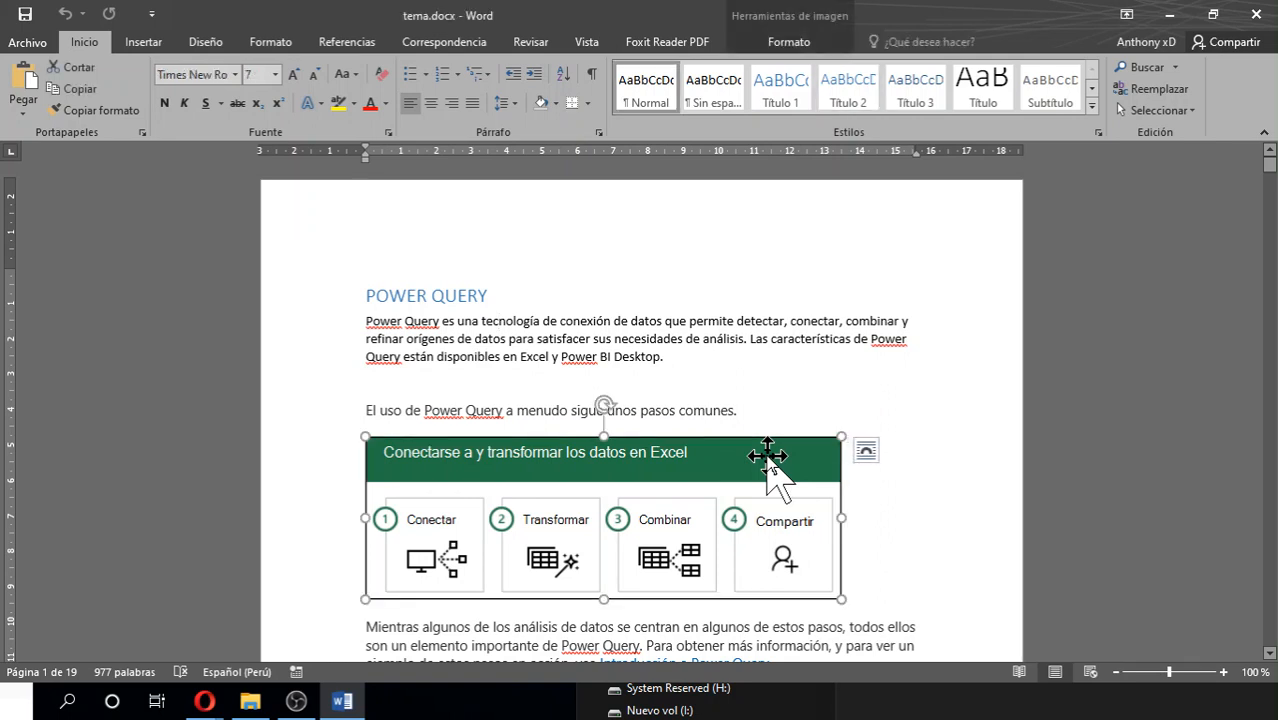
left_click(757, 412)
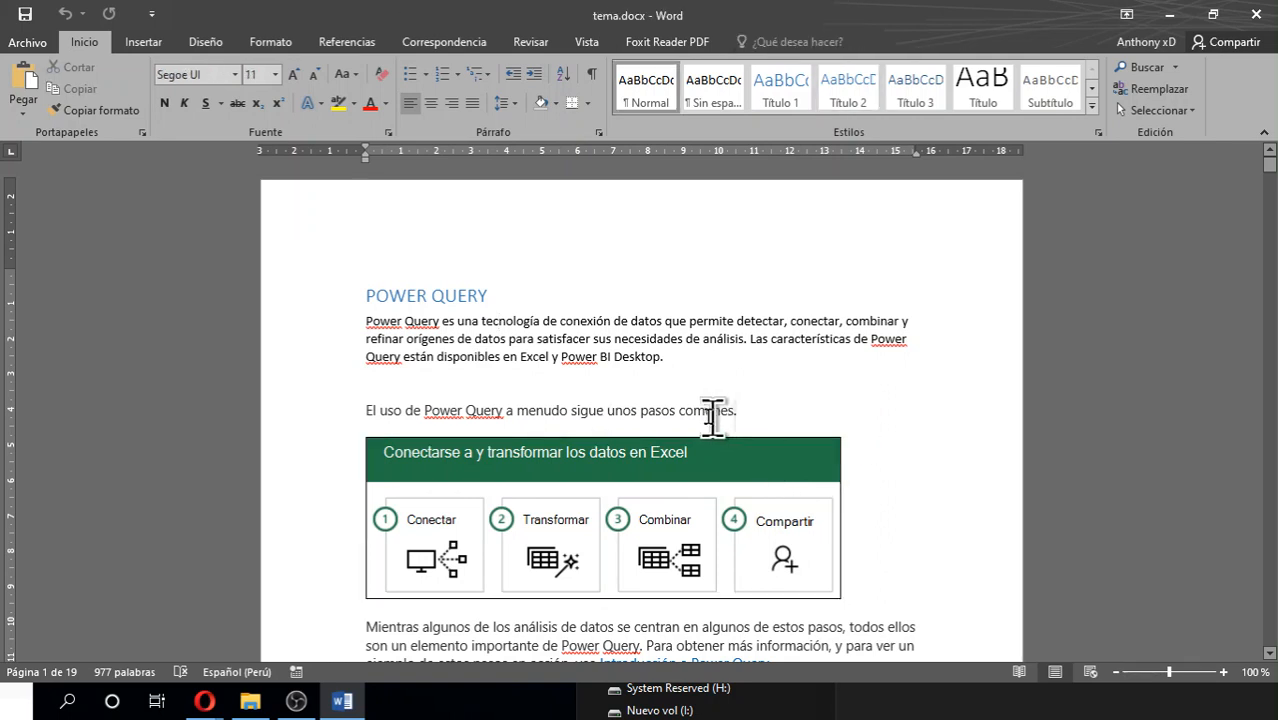
left_click_drag(712, 412, 380, 440)
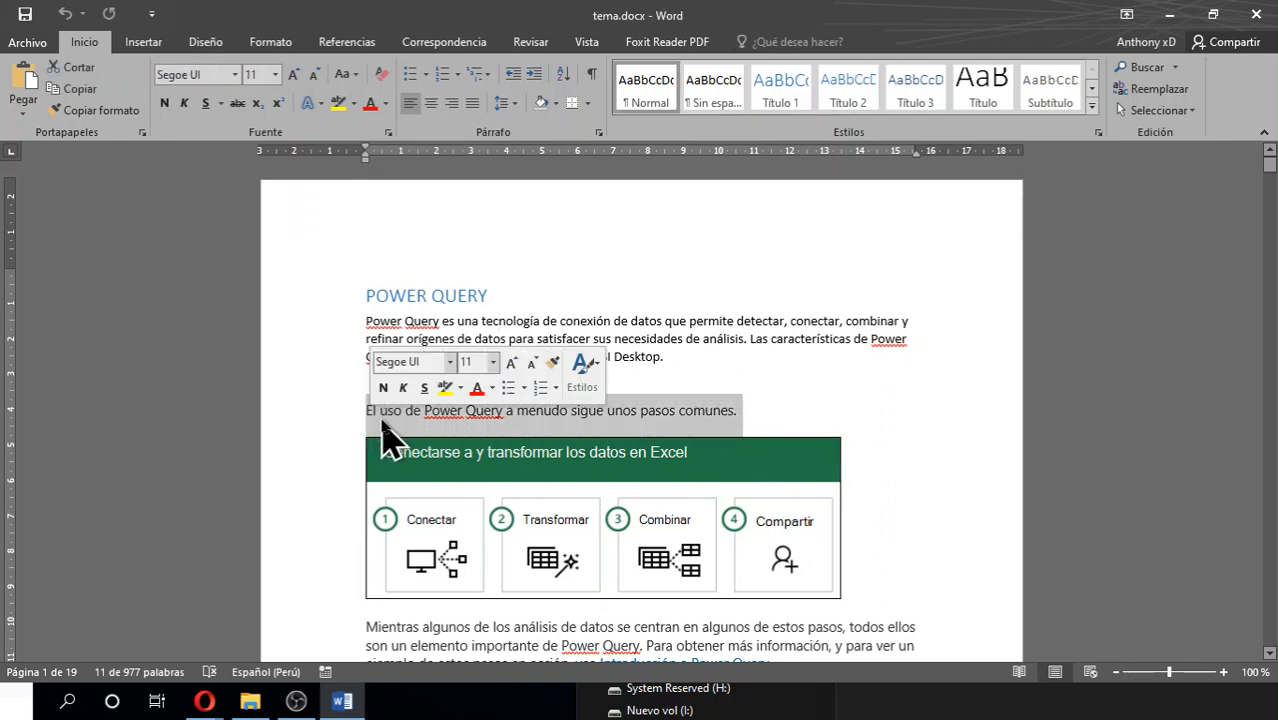
left_click(377, 410)
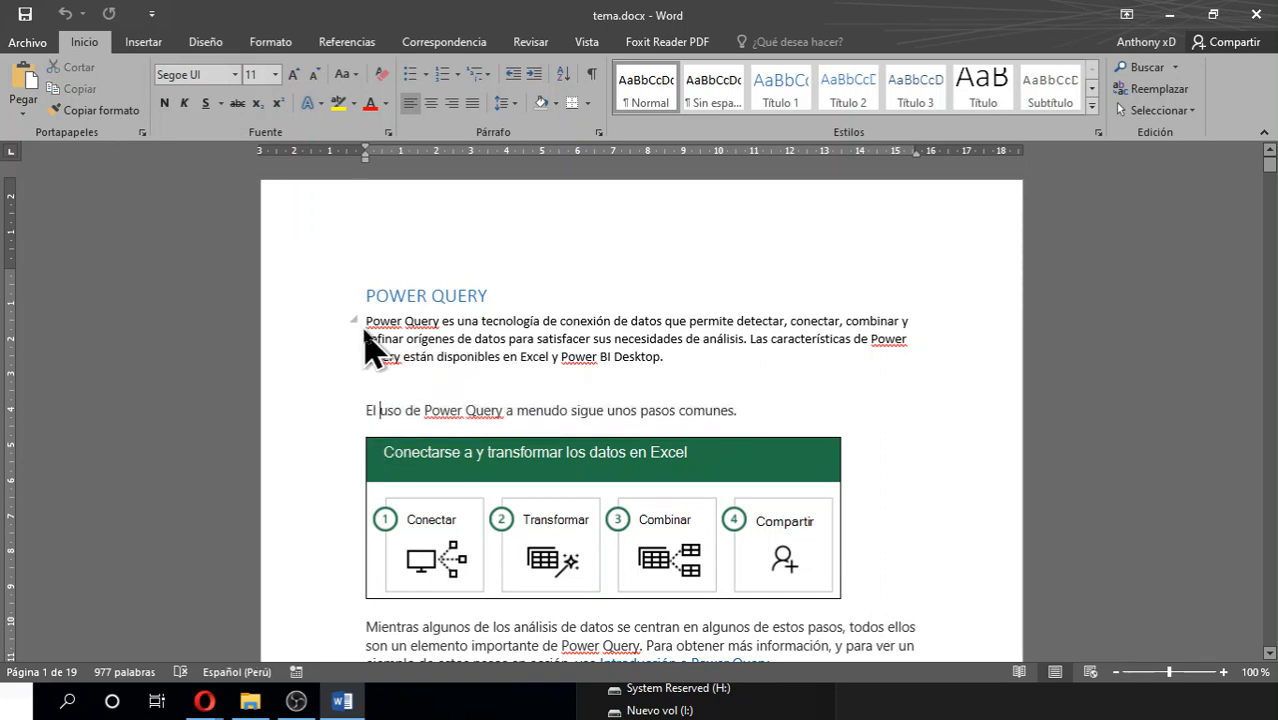
left_click_drag(365, 320, 690, 360)
left_click(680, 360)
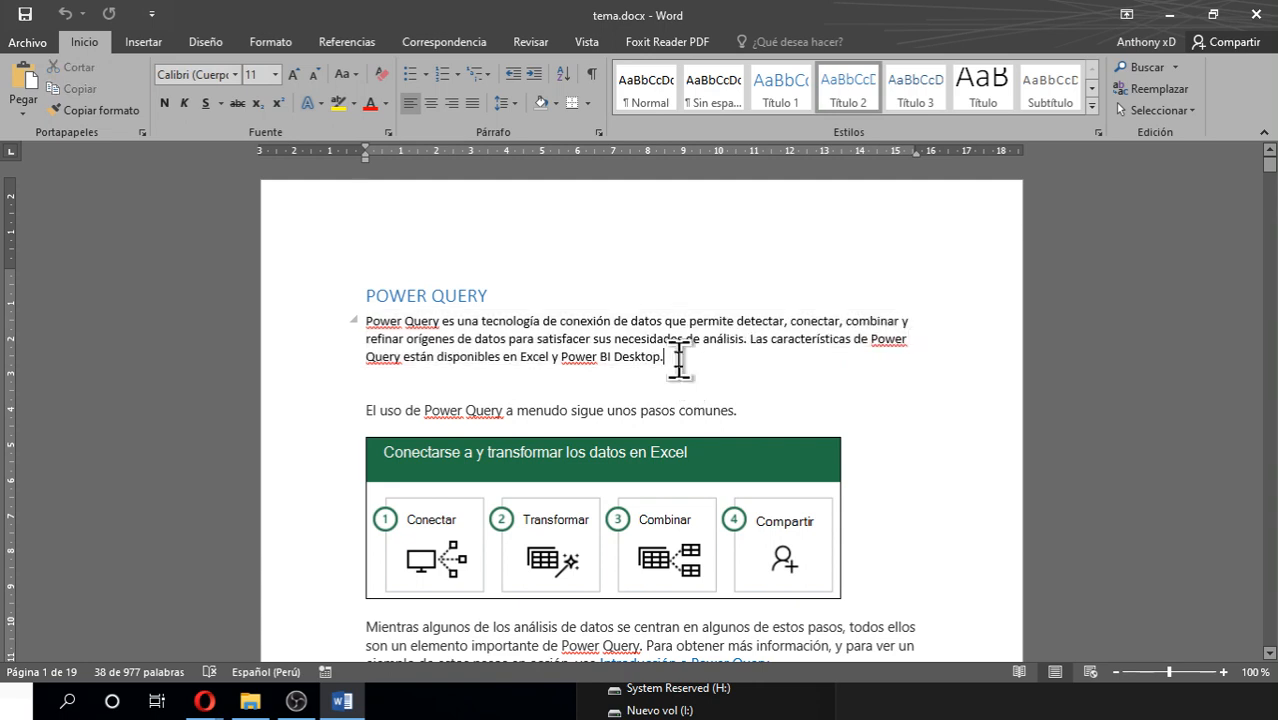
left_click_drag(680, 360, 366, 320)
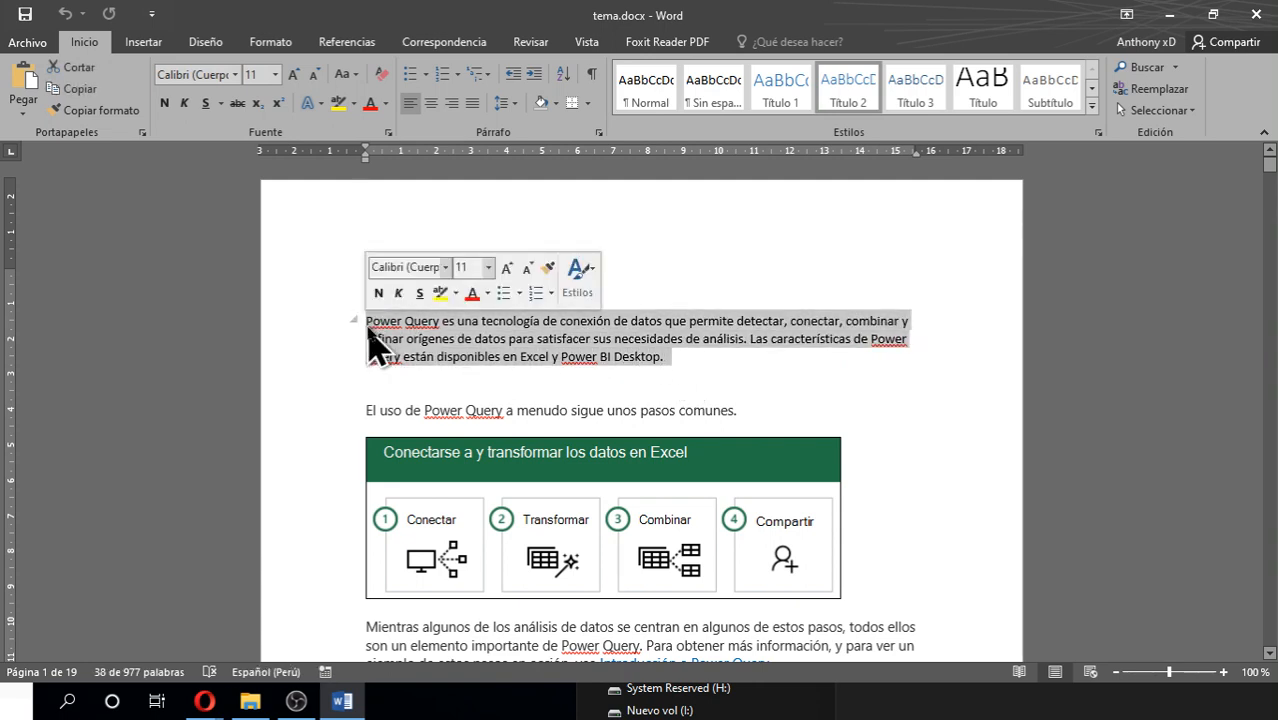
left_click(678, 356)
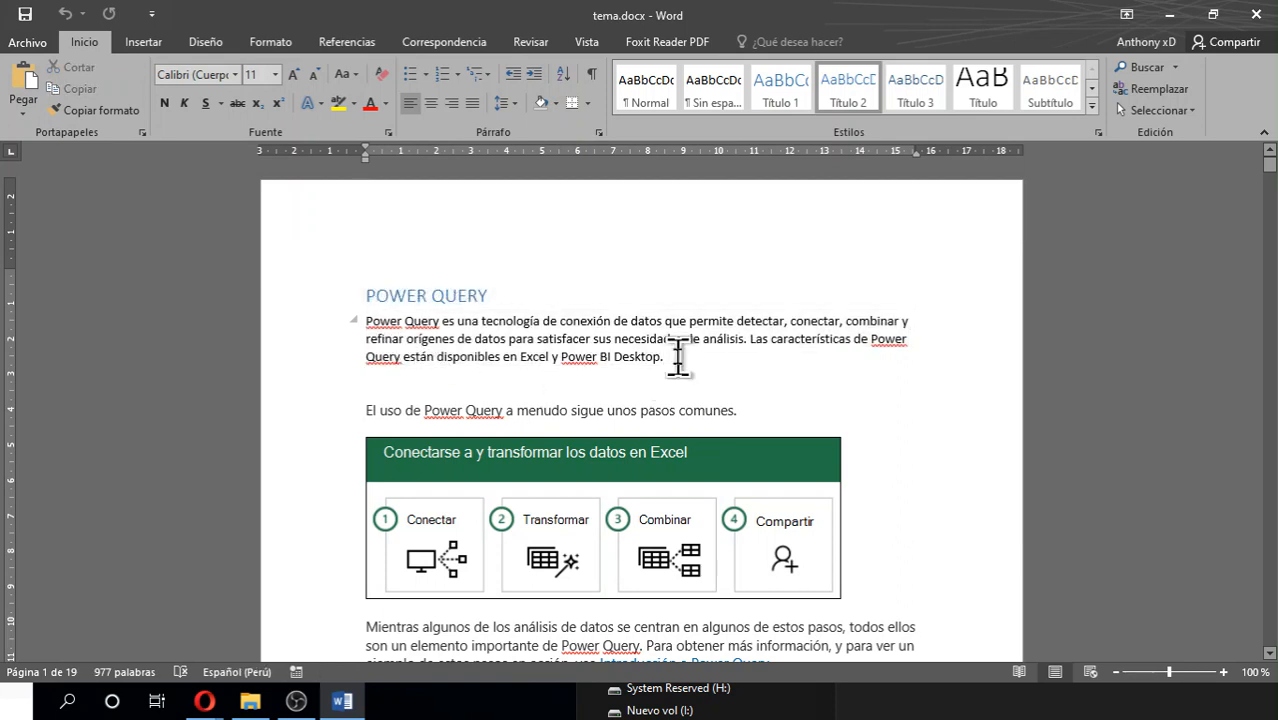
left_click_drag(678, 356, 354, 320)
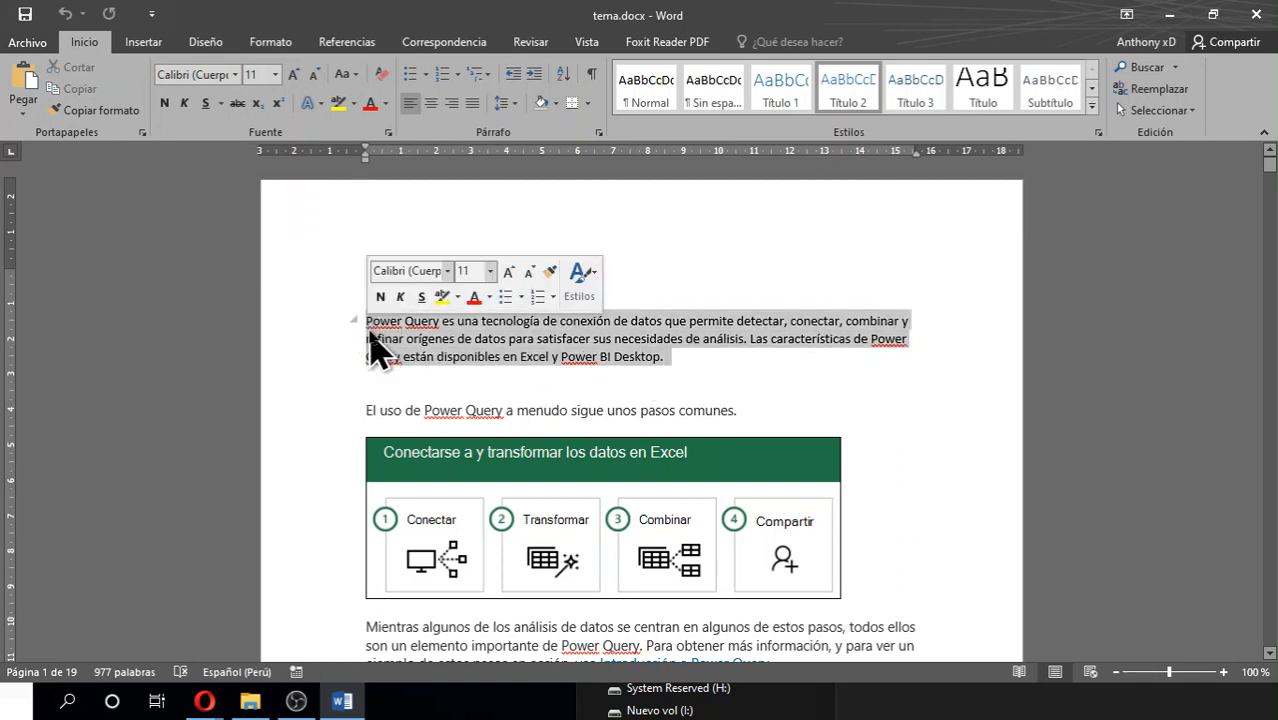
left_click(682, 352)
left_click_drag(676, 357, 362, 328)
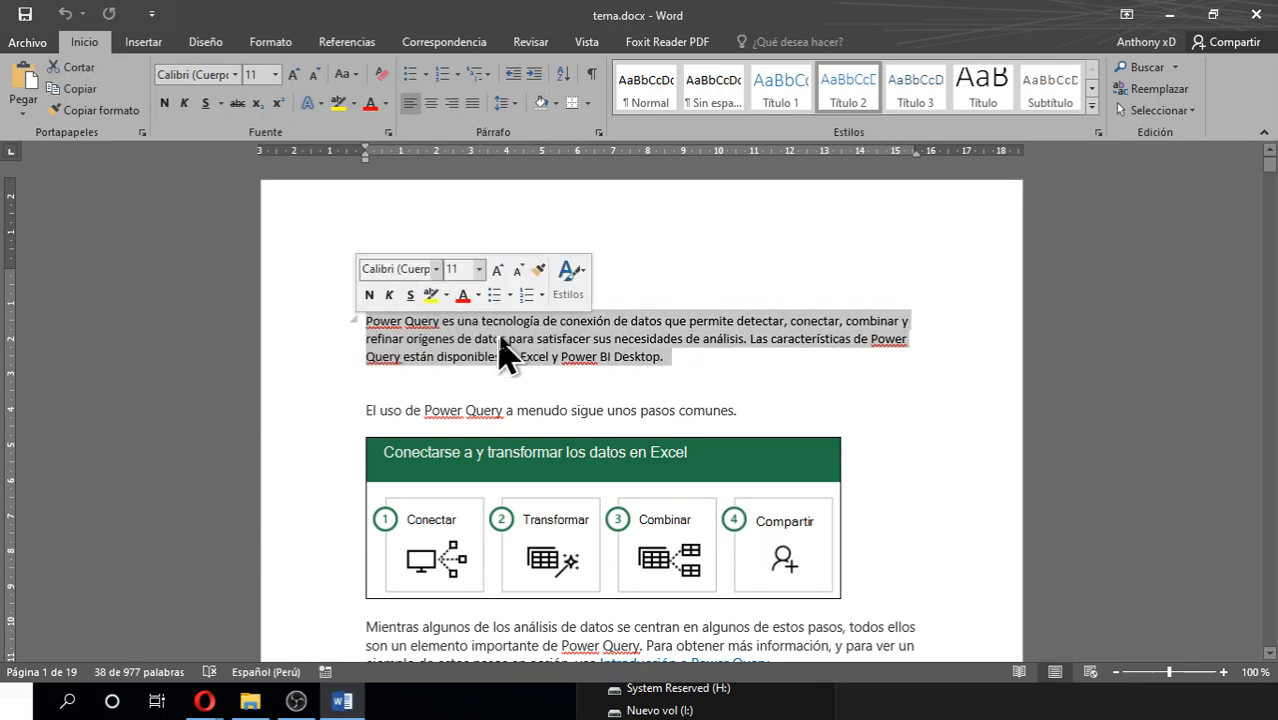
Scroll past BUSINESS INTELLIGENCE to step 2, 'Seleccionamos La Base de datos. Pedidos.accdb'
scroll(578, 360, "down", 4)
scroll(578, 360, "up", 2)
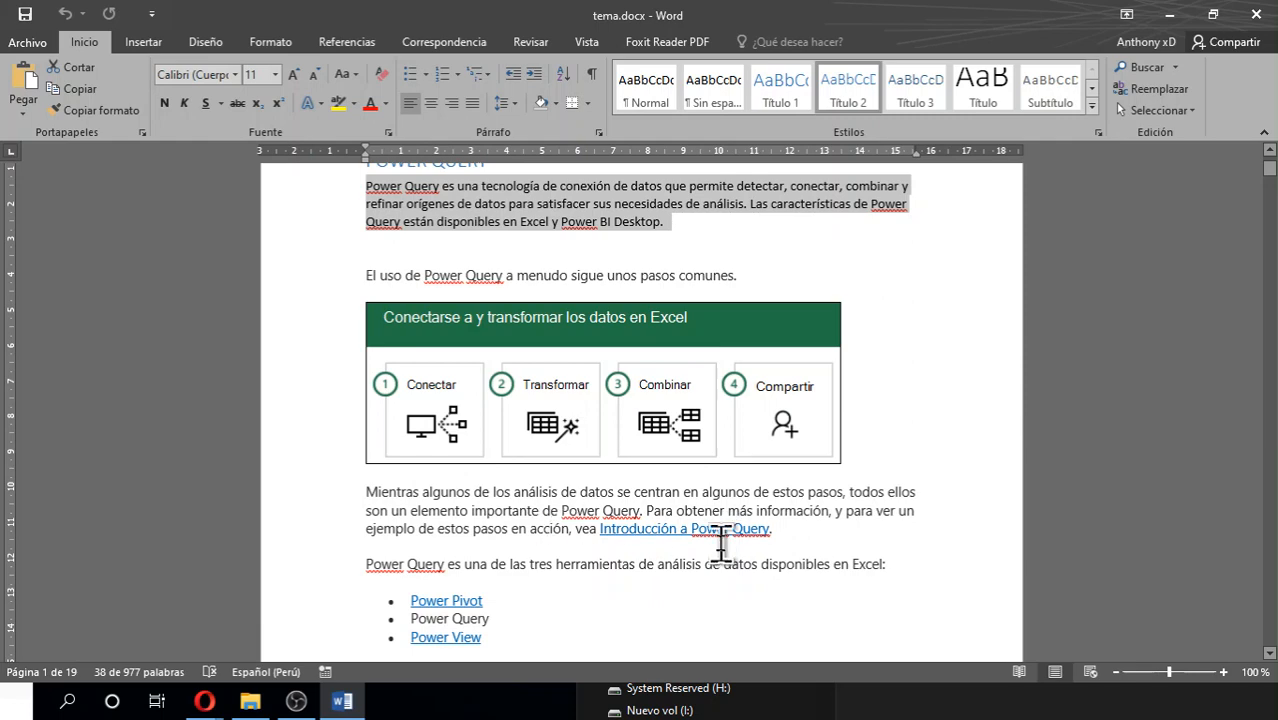
scroll(766, 516, "down", 2)
scroll(766, 516, "down", 4)
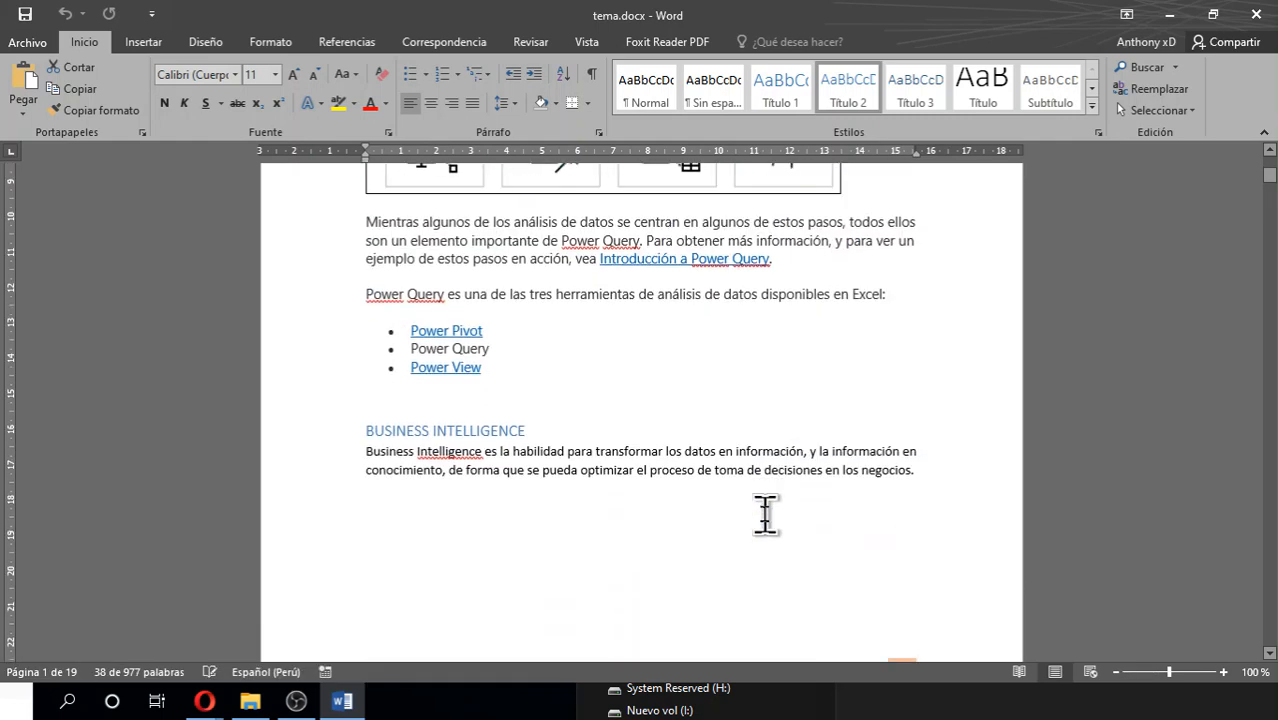
scroll(763, 514, "down", 6)
scroll(763, 514, "up", 7)
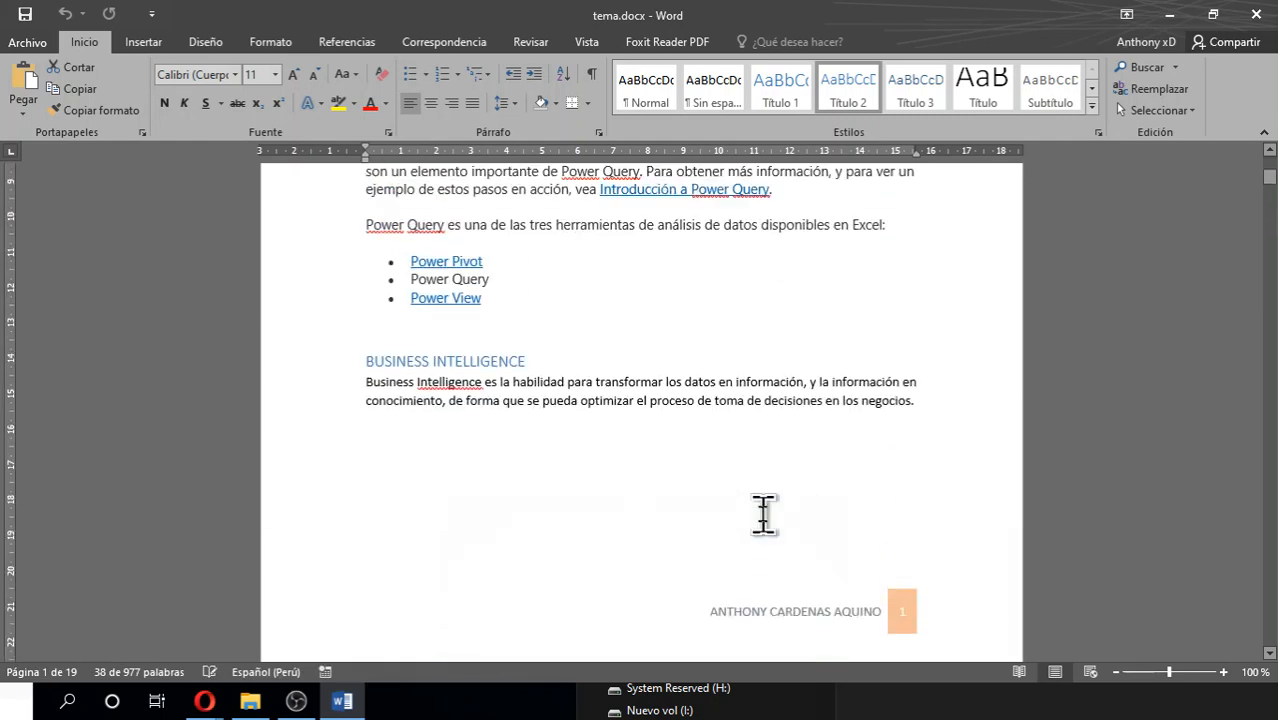
scroll(763, 514, "down", 11)
scroll(763, 514, "up", 11)
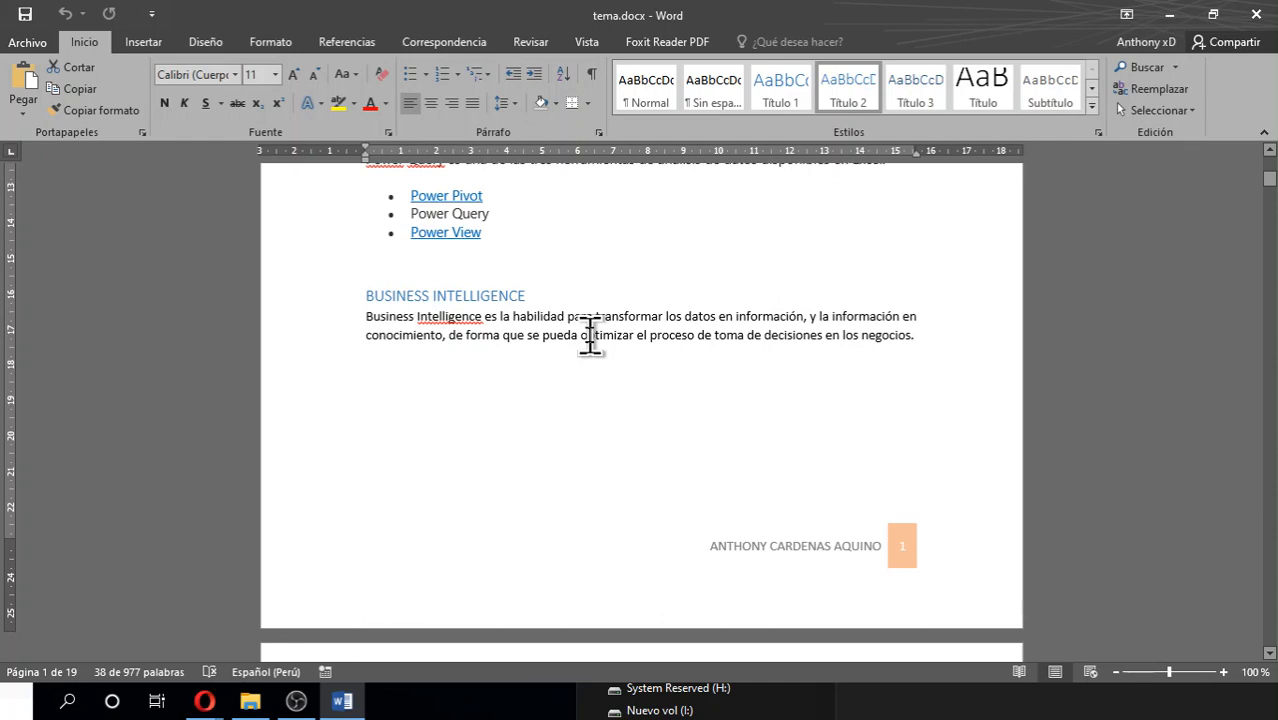
scroll(580, 332, "up", 7)
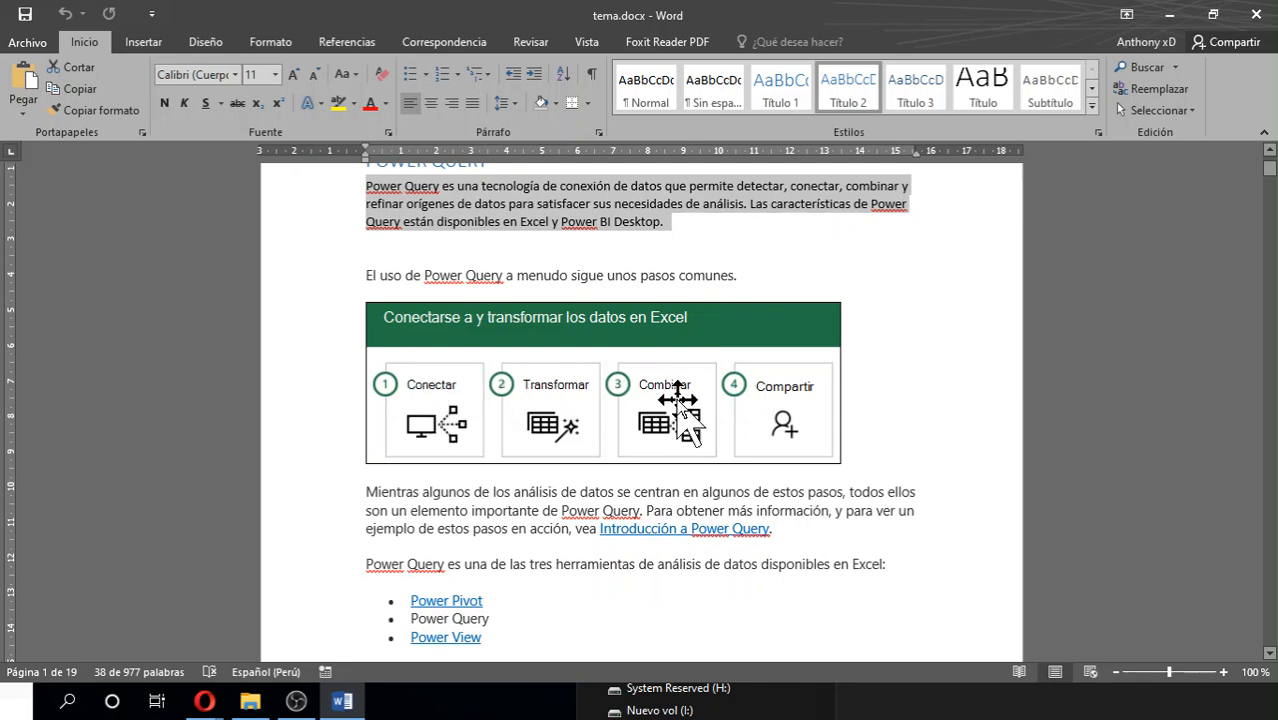
scroll(565, 430, "down", 2)
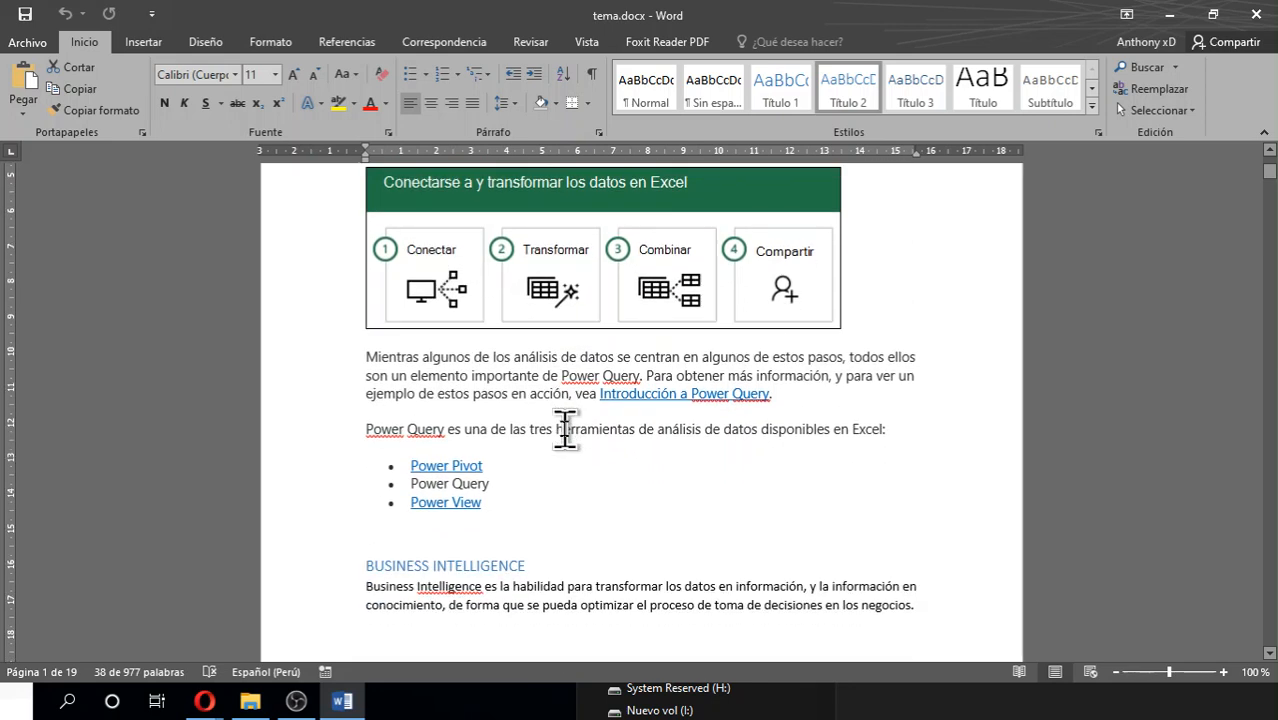
scroll(565, 430, "down", 2)
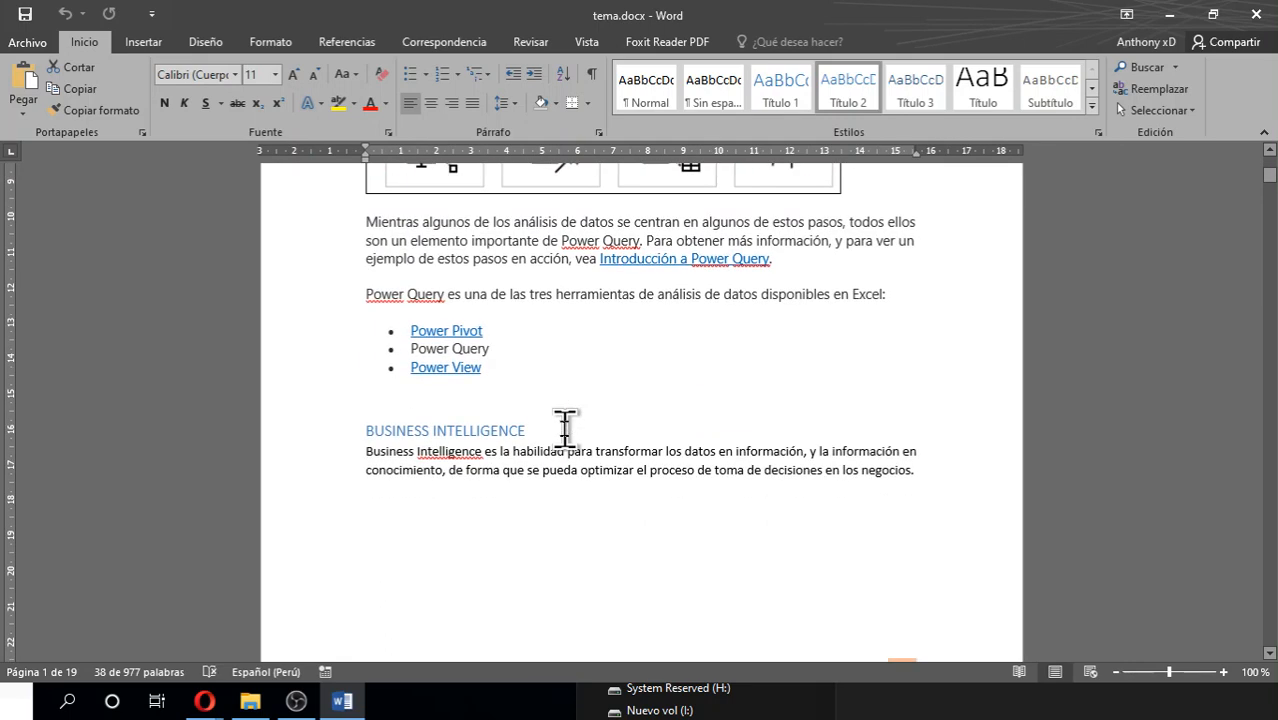
scroll(565, 430, "up", 2)
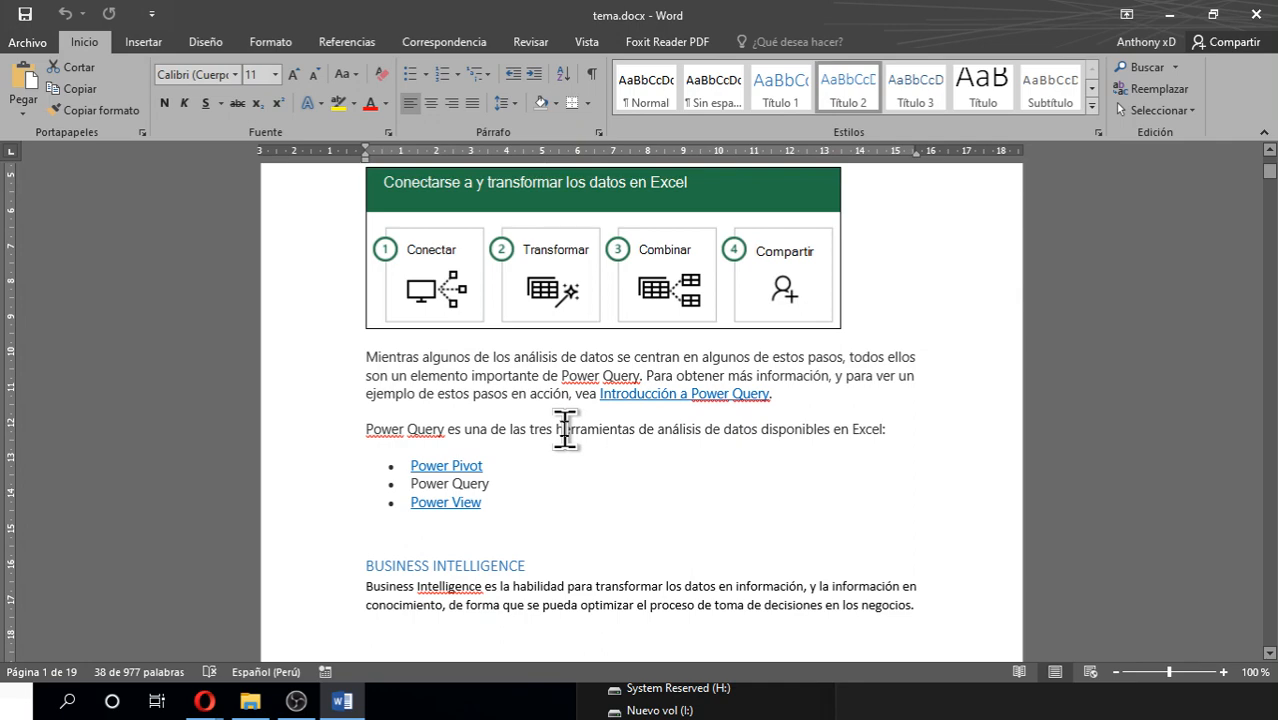
scroll(565, 430, "down", 4)
scroll(562, 428, "up", 4)
scroll(518, 432, "down", 15)
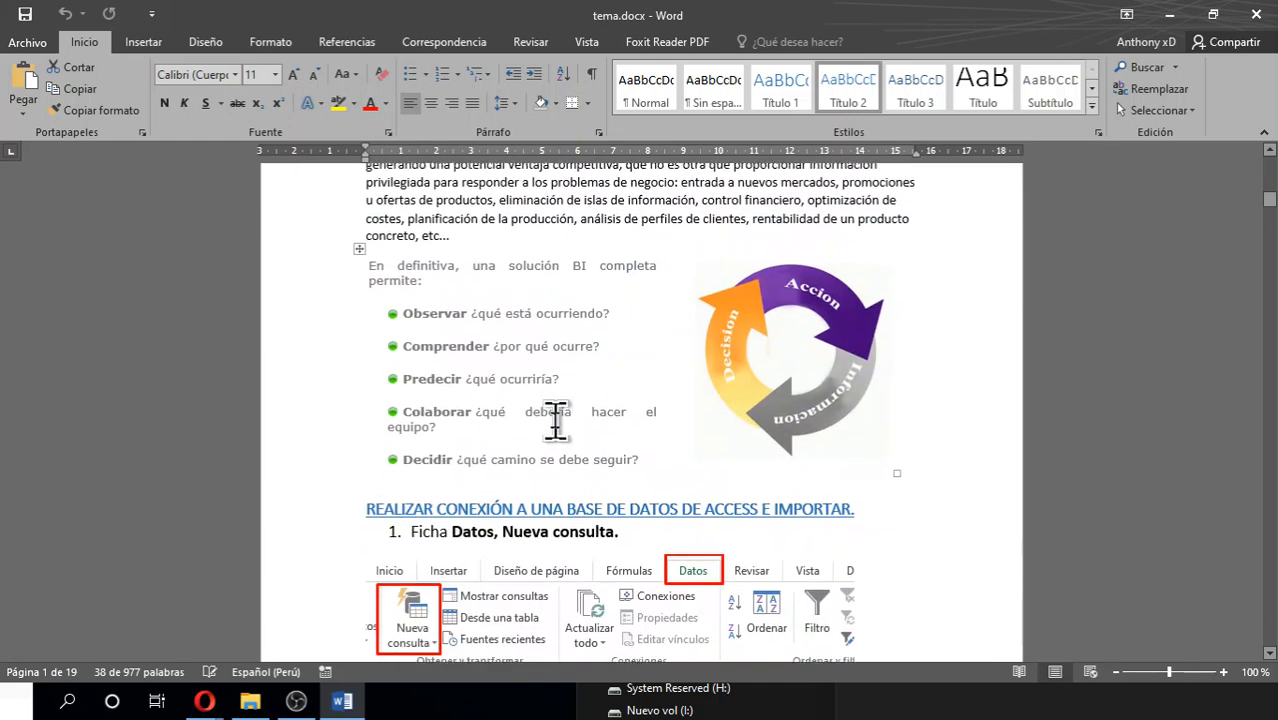
scroll(556, 420, "down", 5)
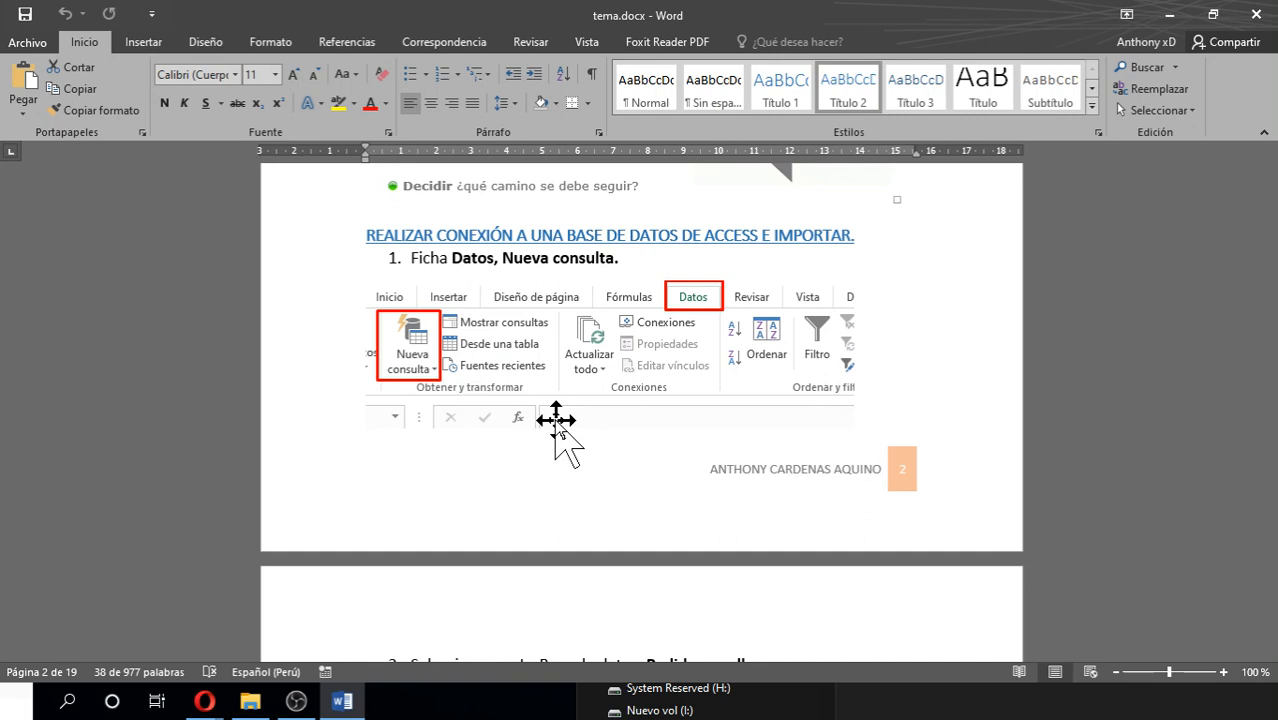
scroll(600, 360, "down", 3)
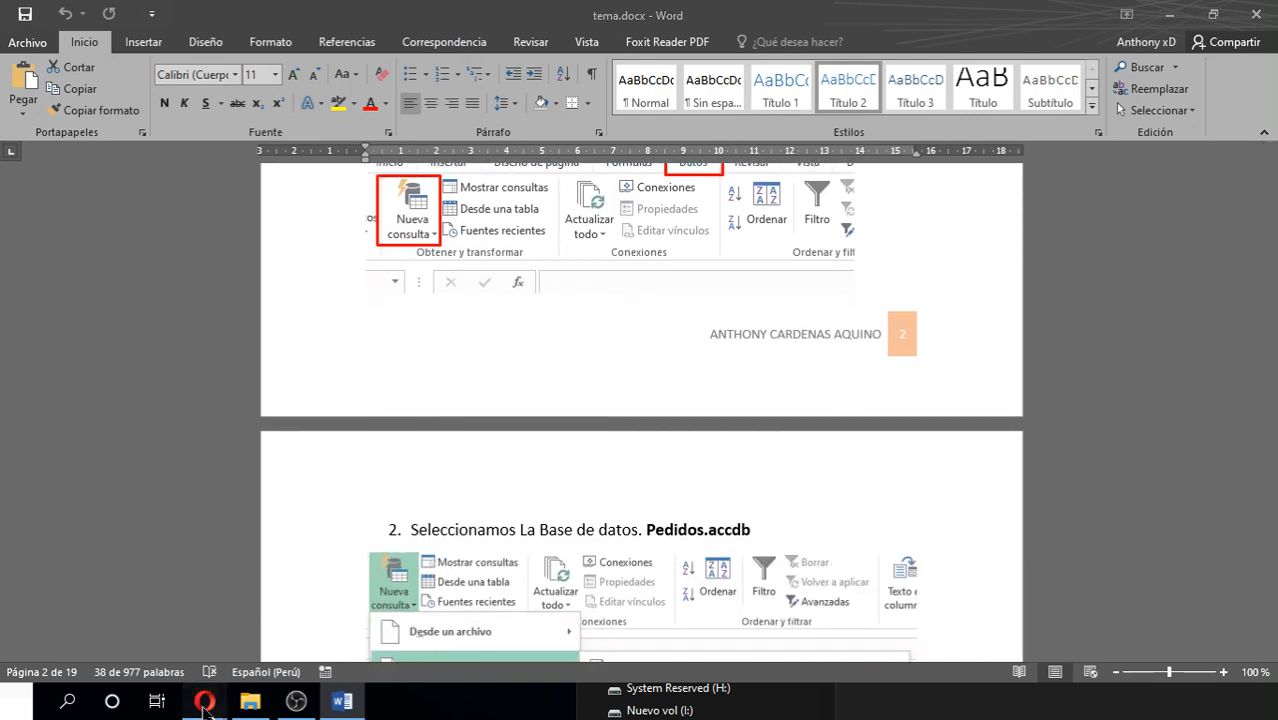
mouse_move(205, 700)
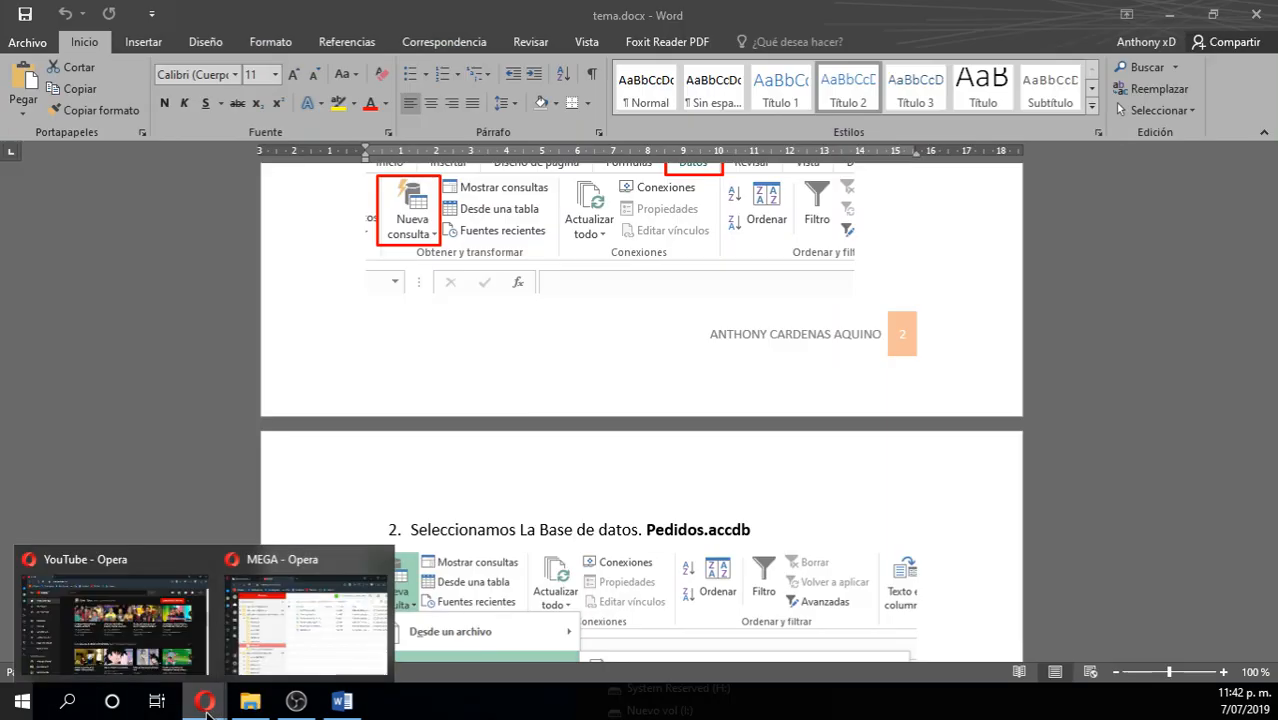
left_click(305, 625)
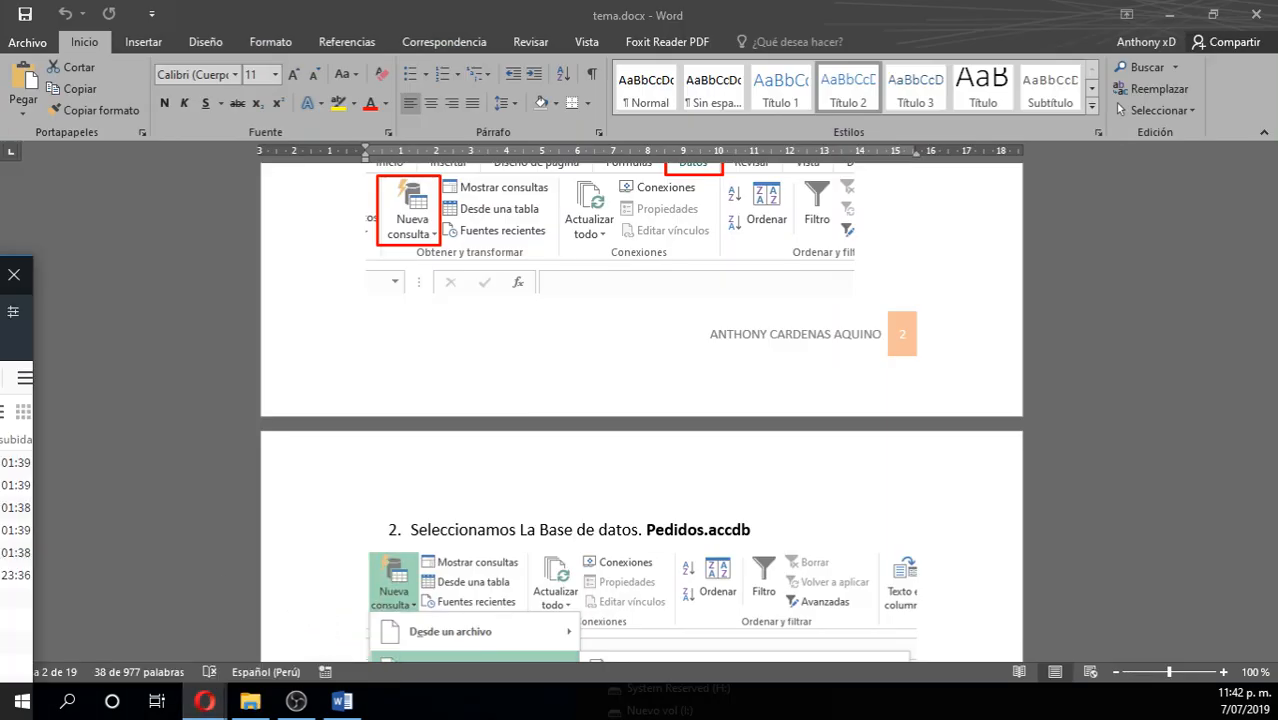
left_click_drag(200, 719, 762, 93)
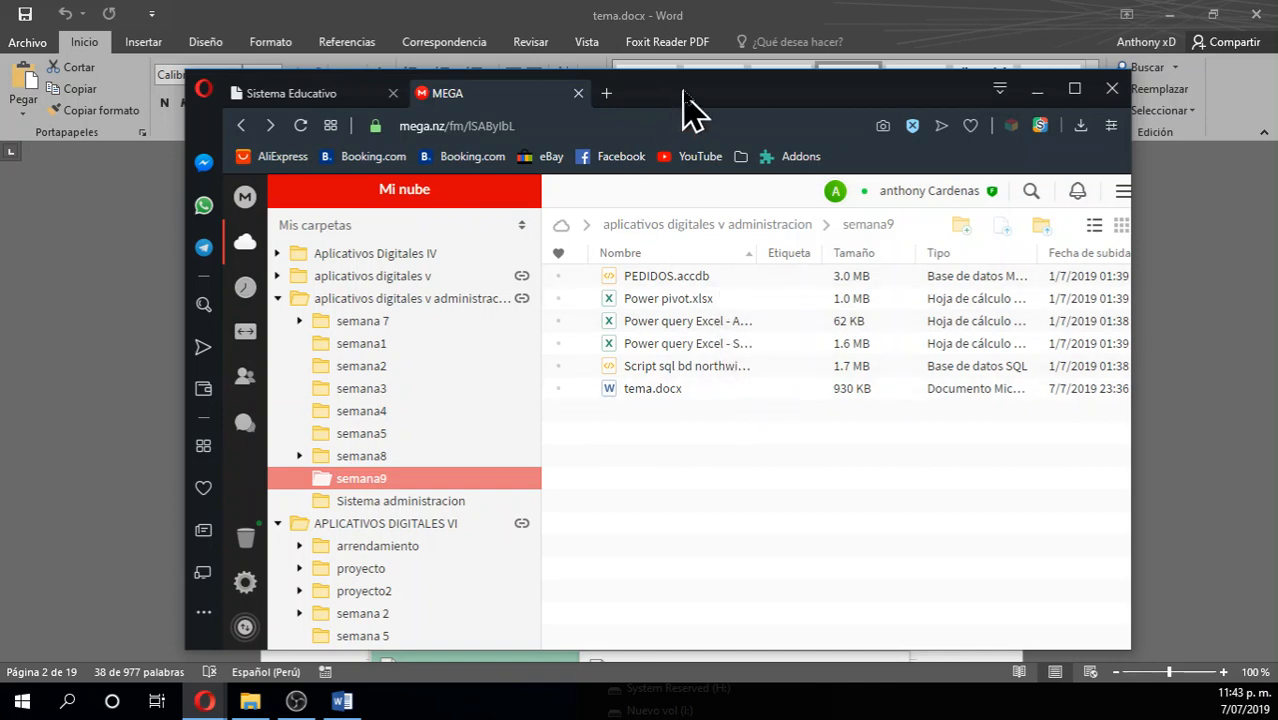
left_click_drag(690, 107, 562, 570)
left_click(562, 14)
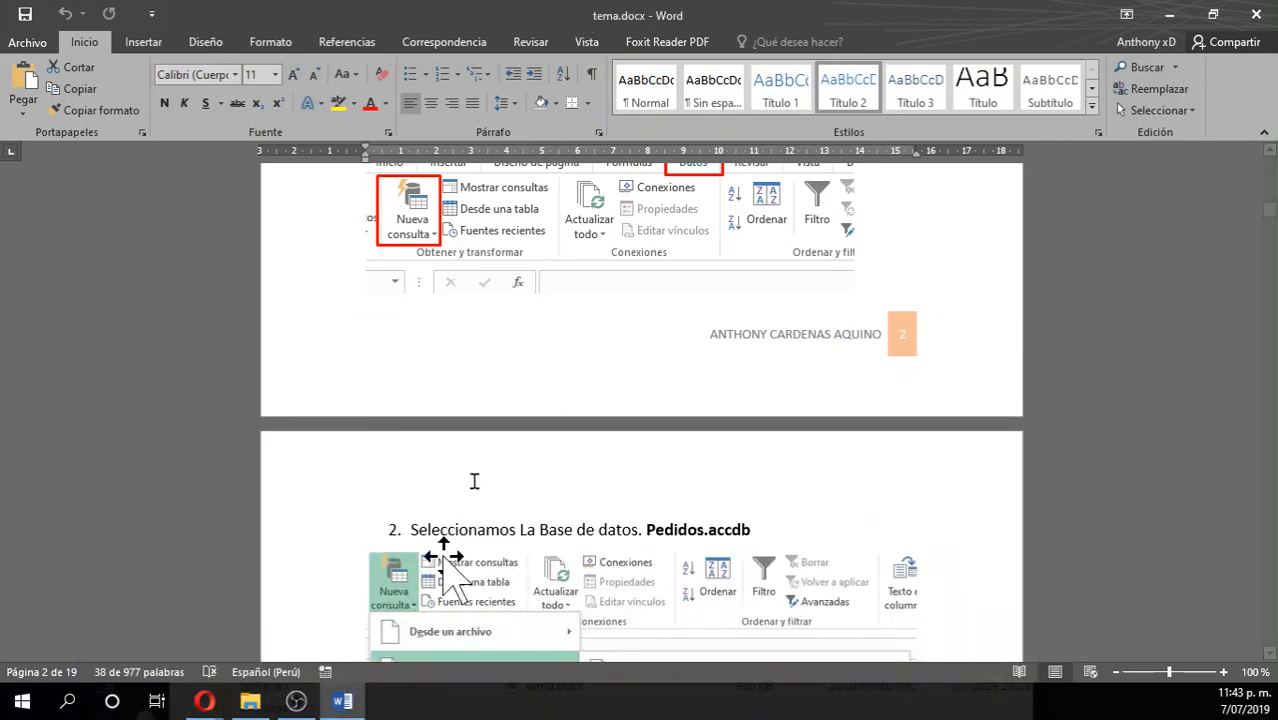
Create a new Excel workbook named ejerc1 in the Power Query folder
left_click(252, 701)
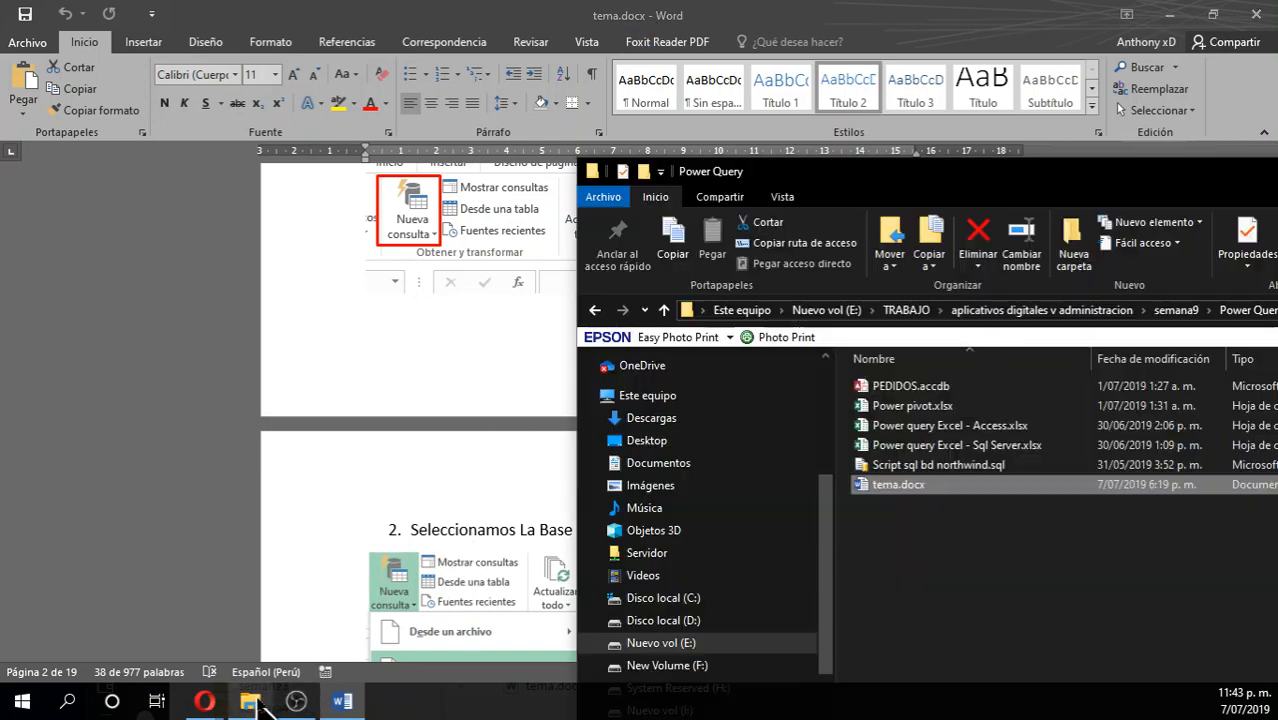
left_click_drag(465, 128, 448, 117)
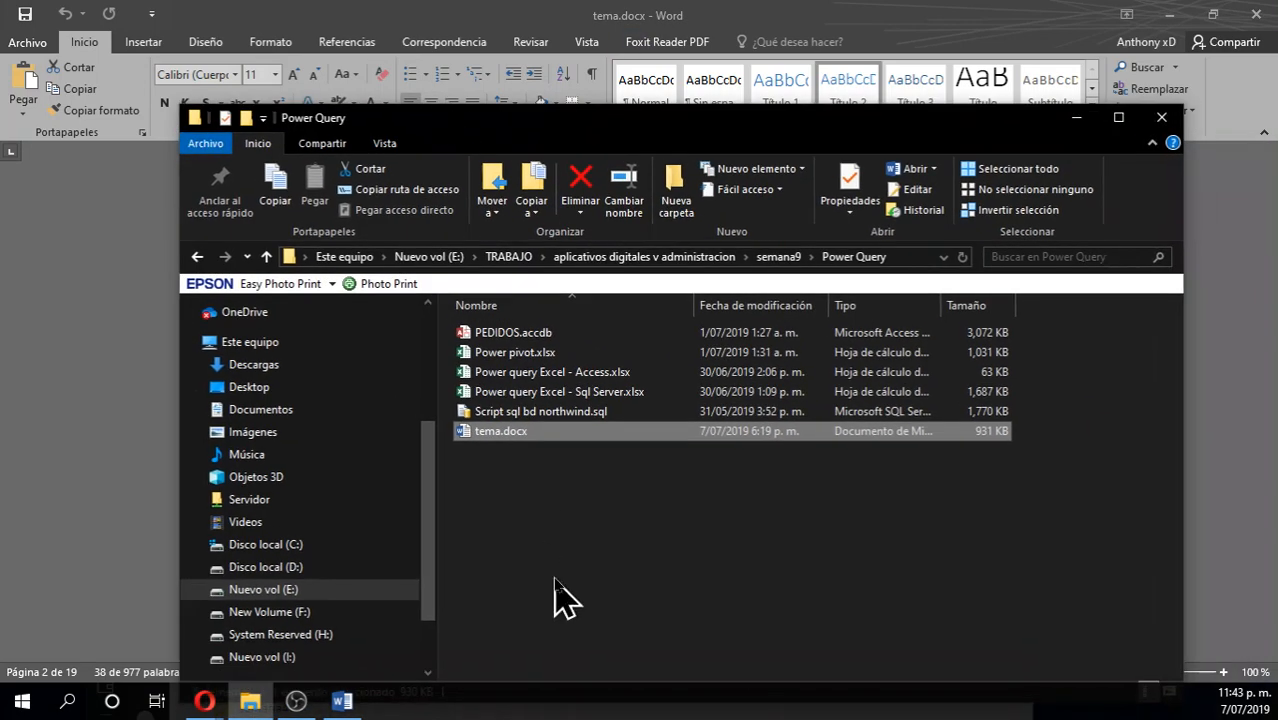
left_click(555, 590)
right_click(568, 562)
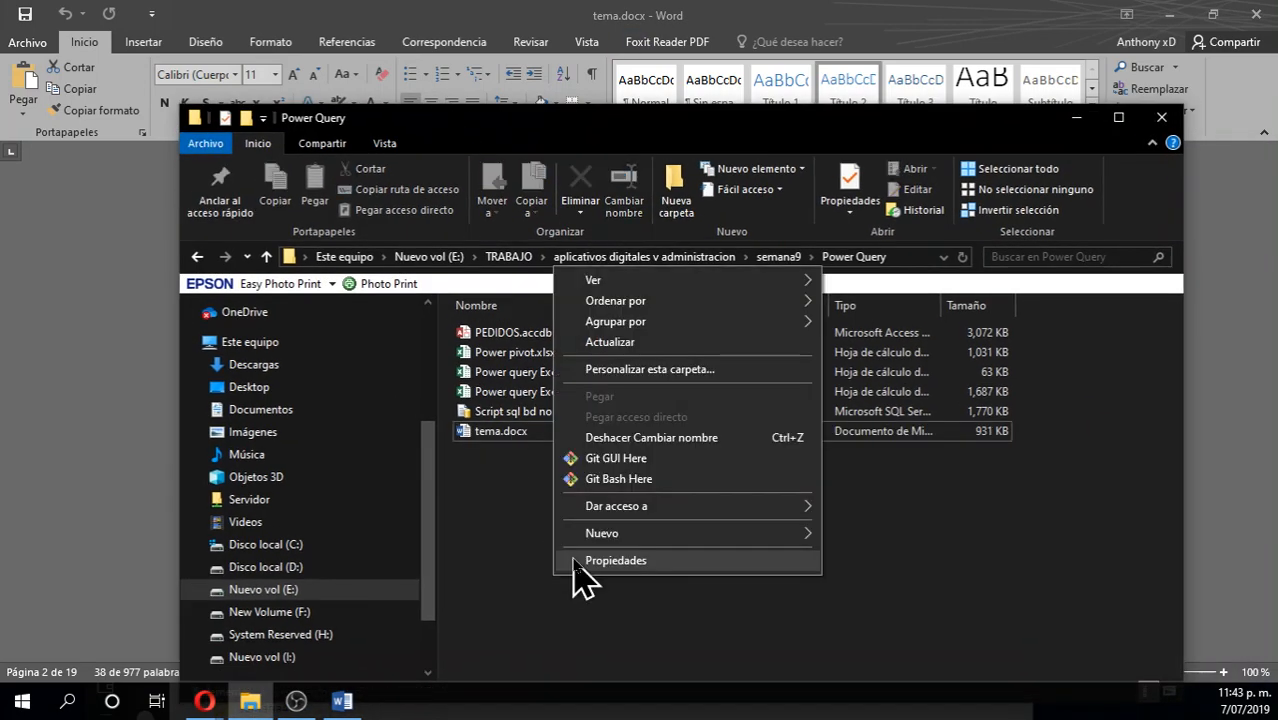
mouse_move(637, 538)
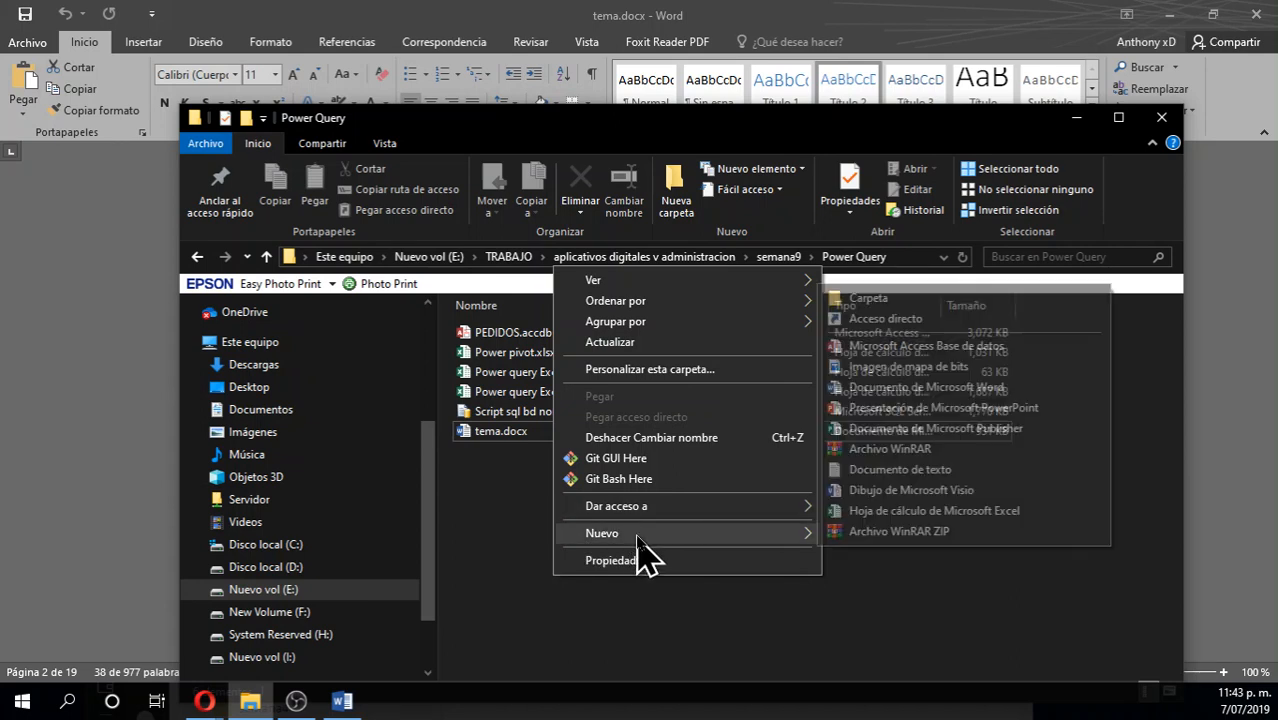
left_click(928, 512)
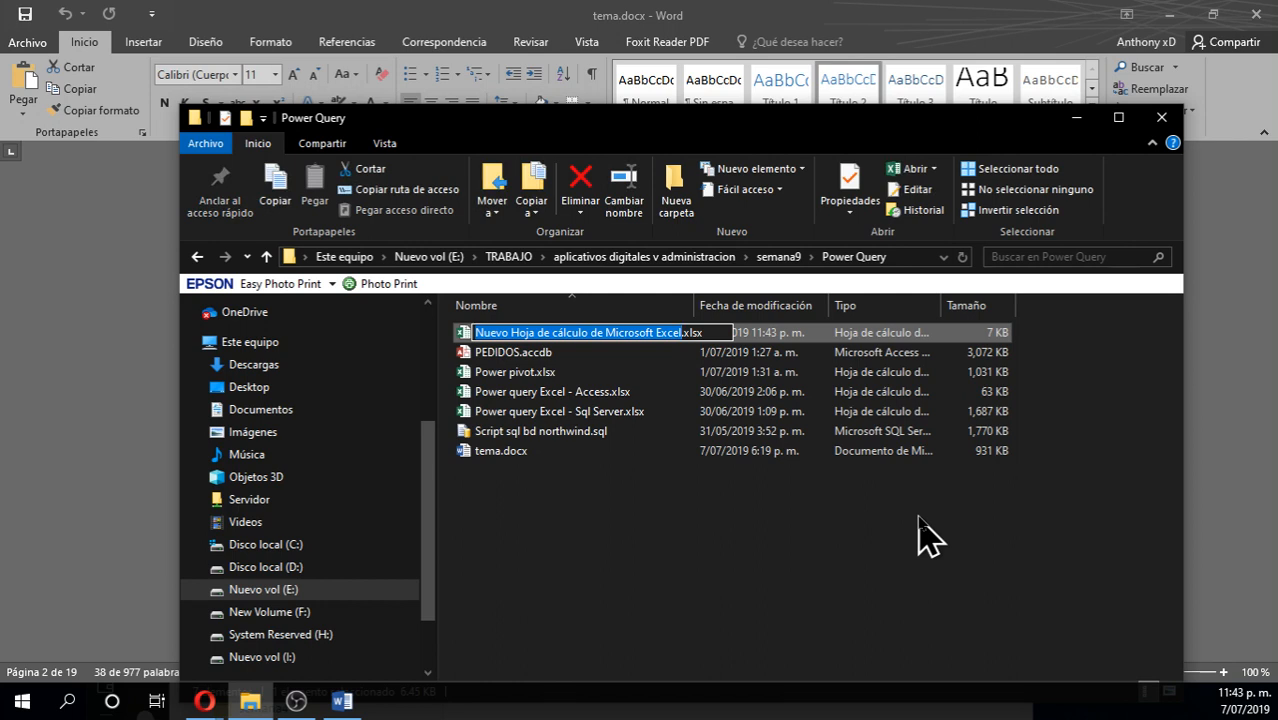
type("e")
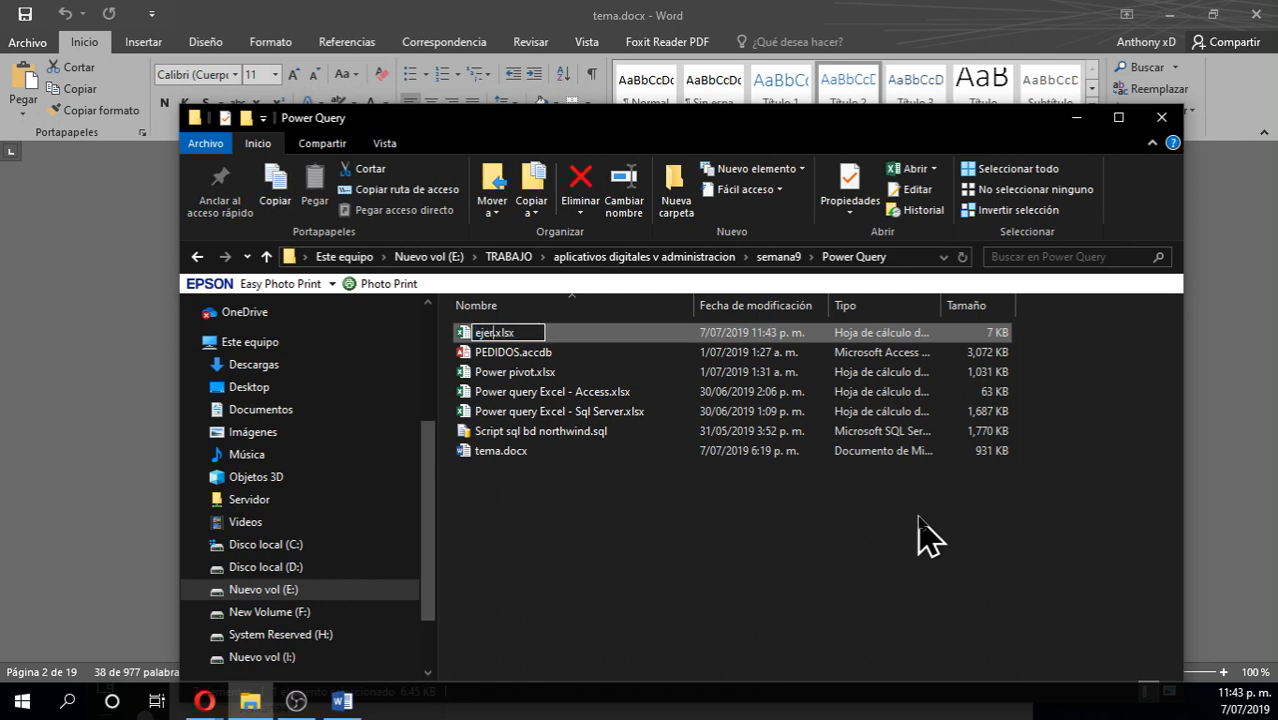
type("jerc1")
key("Return")
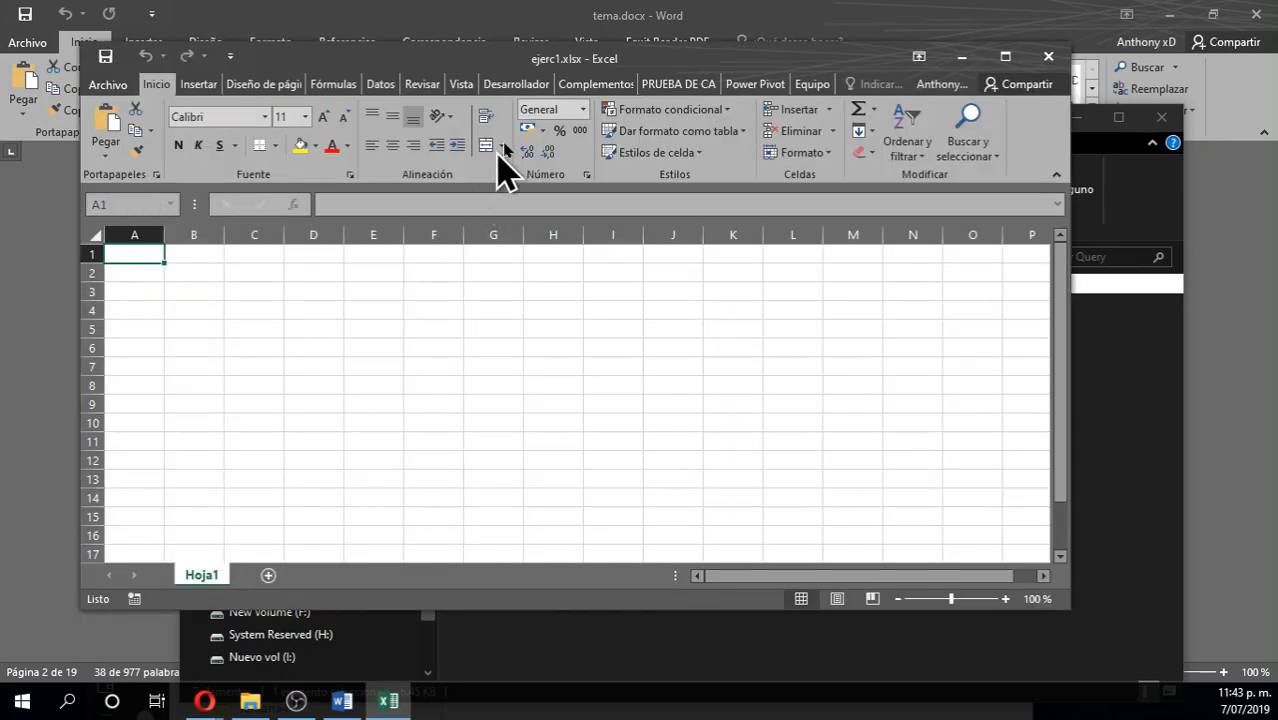
Maximize the ejerc1 window and look through the Power Pivot, PRUEBA DE CARGA and File views
left_click_drag(551, 60, 580, 5)
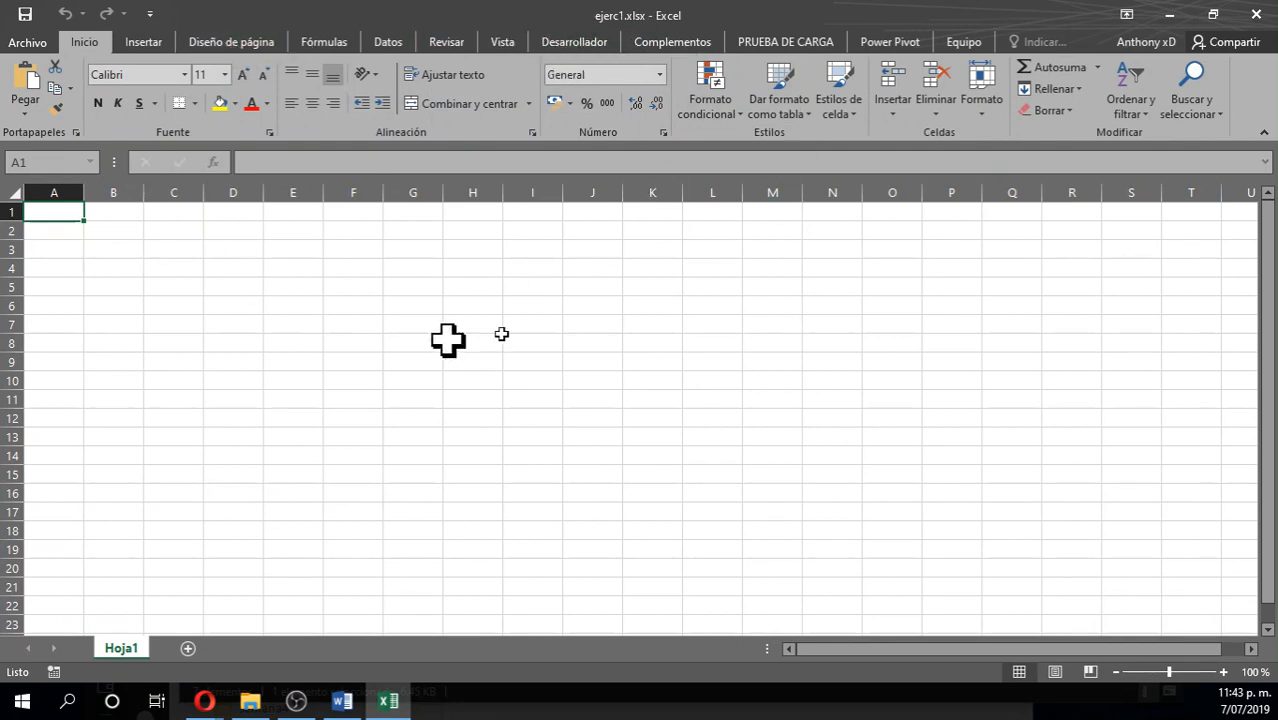
left_click(893, 45)
left_click(806, 45)
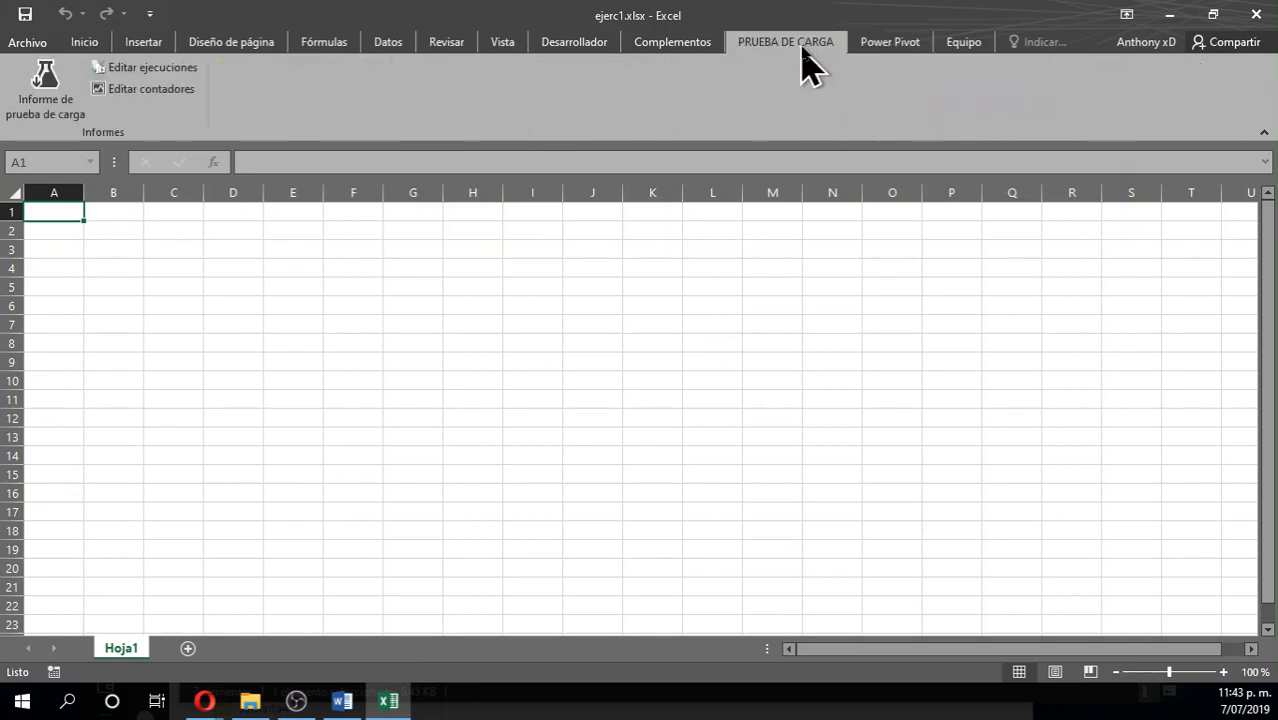
left_click(872, 42)
left_click(810, 45)
left_click(868, 43)
left_click(795, 43)
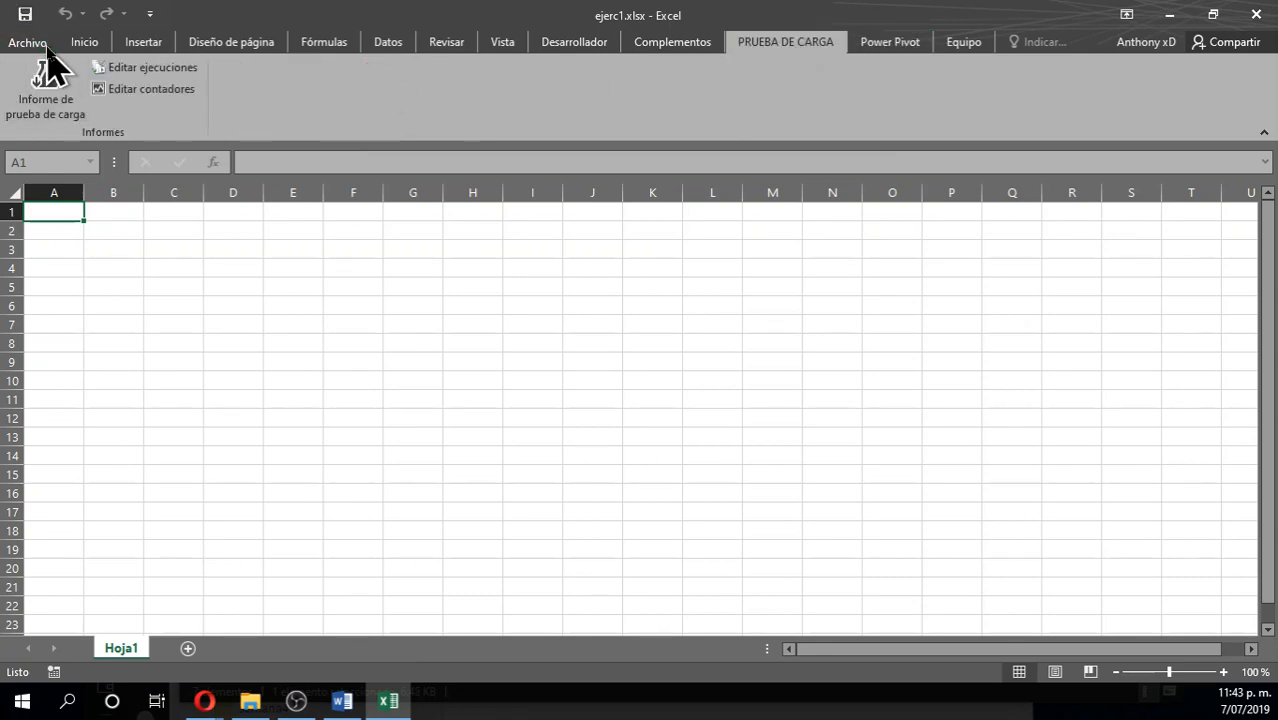
left_click(33, 46)
left_click(40, 58)
Open Excel Options at the Customize Ribbon page
left_click(40, 50)
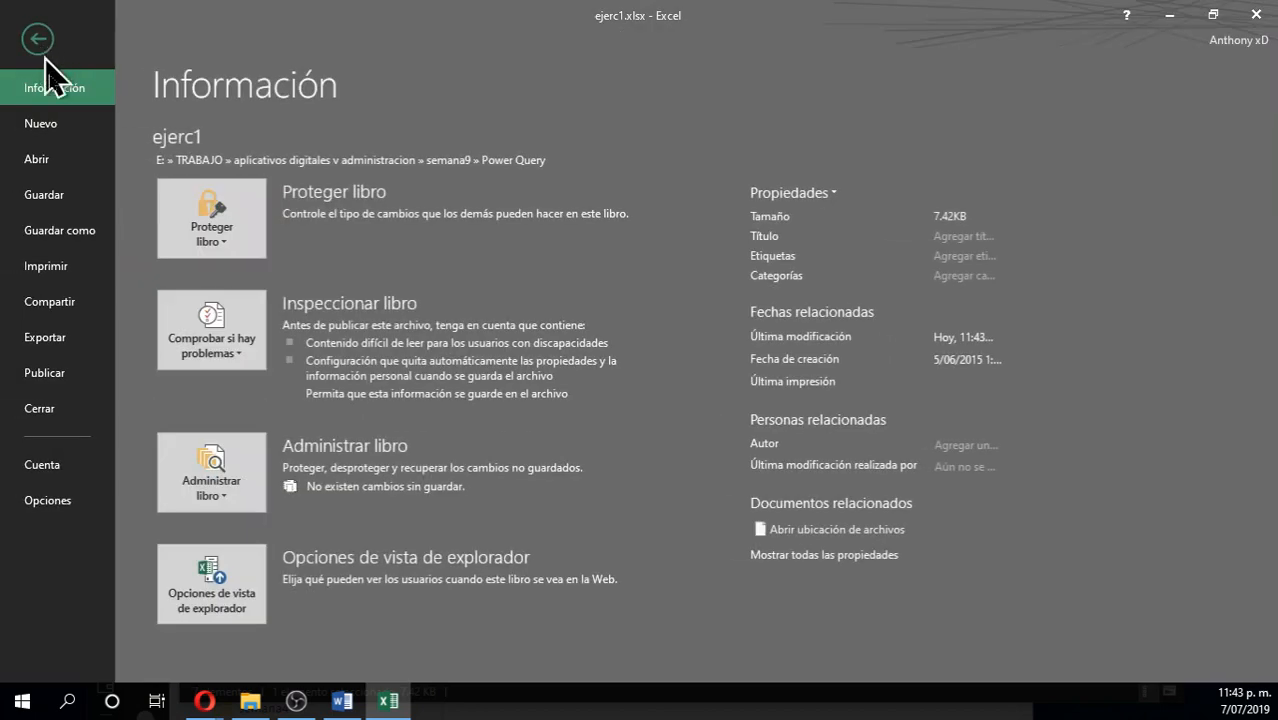
left_click(77, 503)
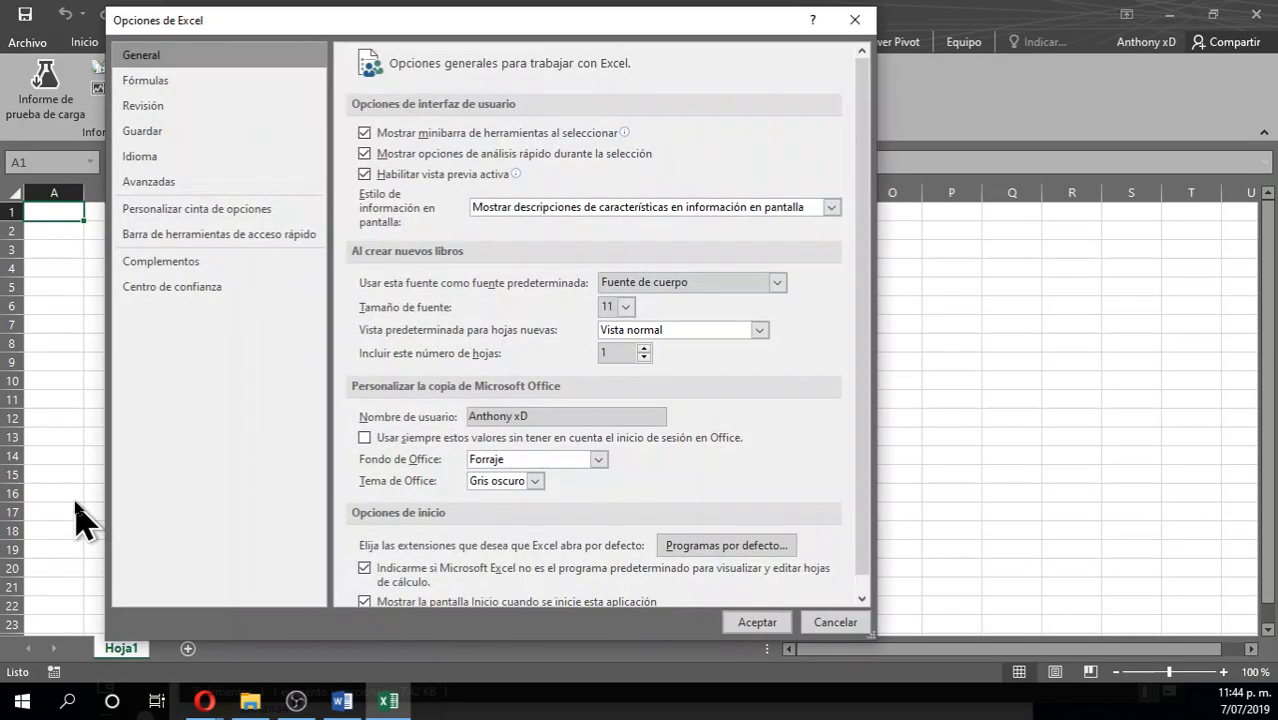
left_click(204, 222)
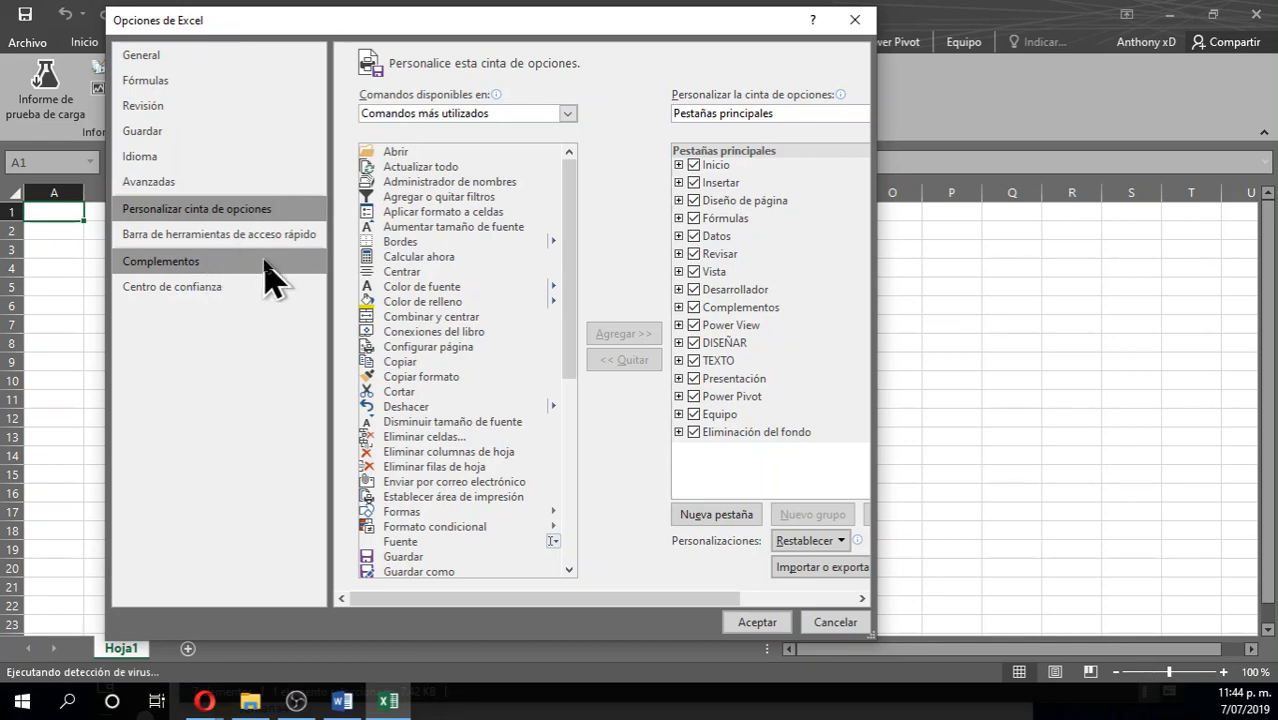
Enable the Microsoft Power Pivot for Excel COM add-in and show its ribbon tab
left_click(230, 265)
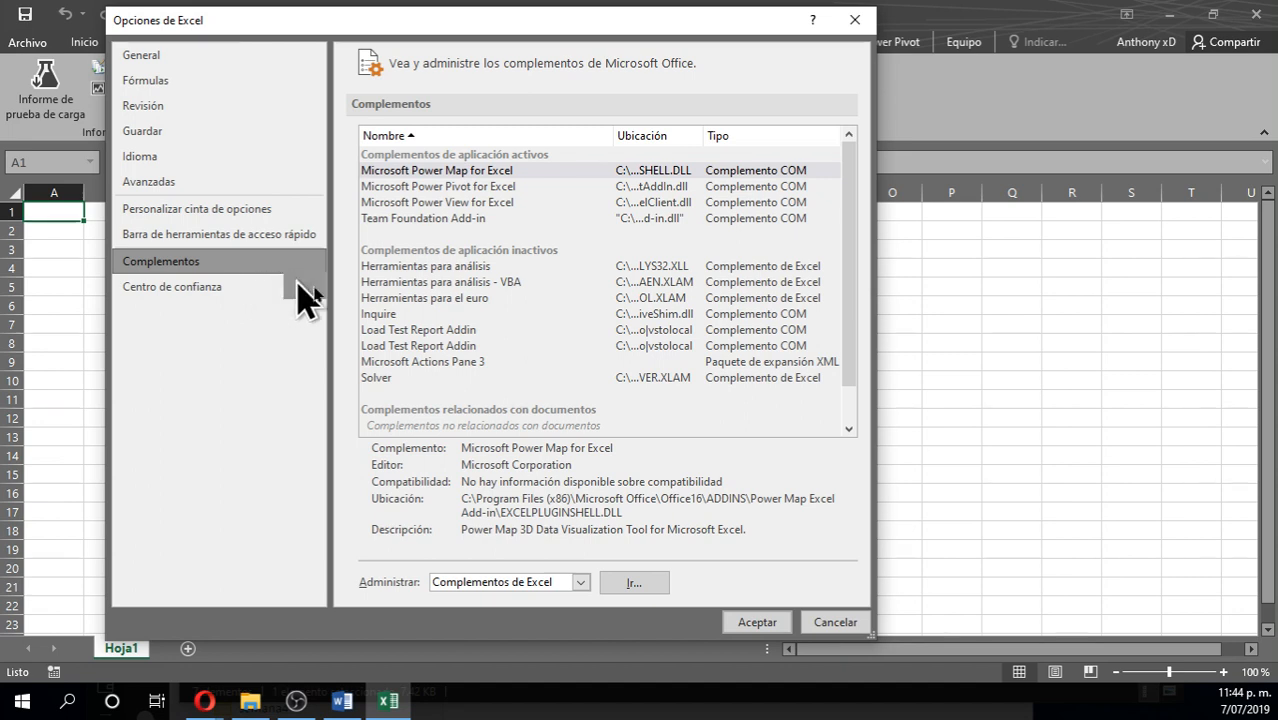
left_click(512, 586)
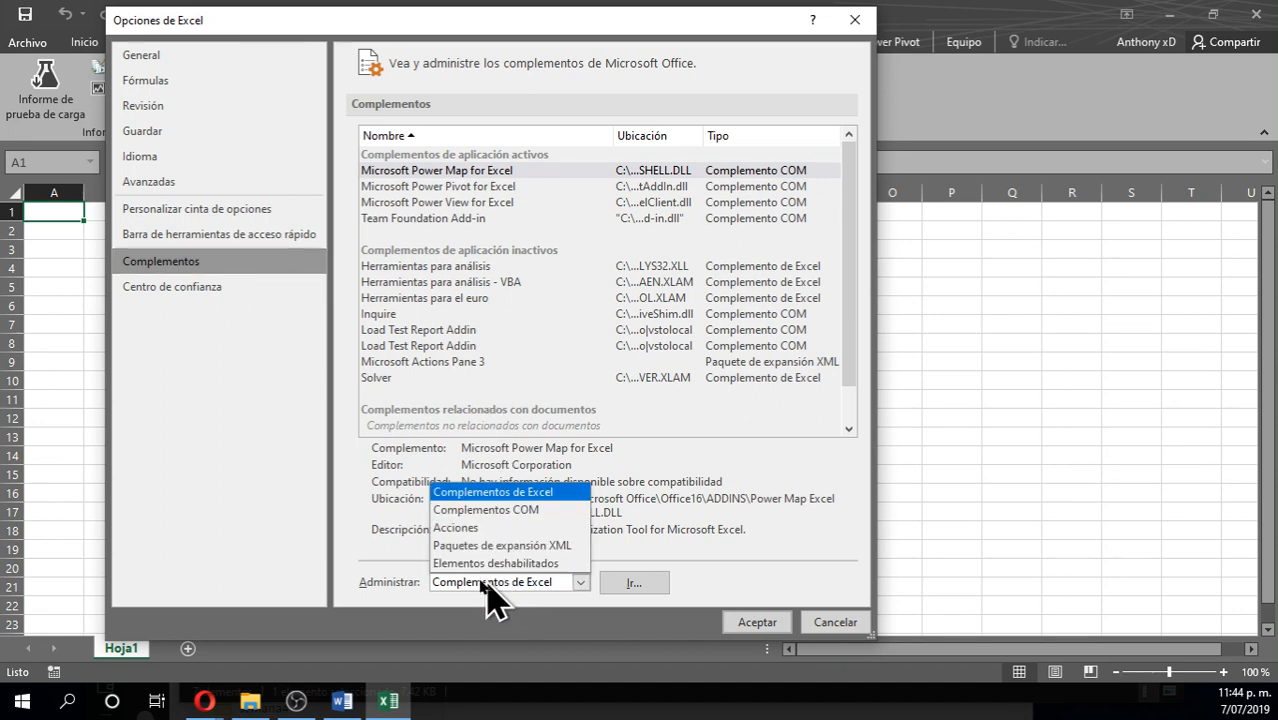
left_click(491, 512)
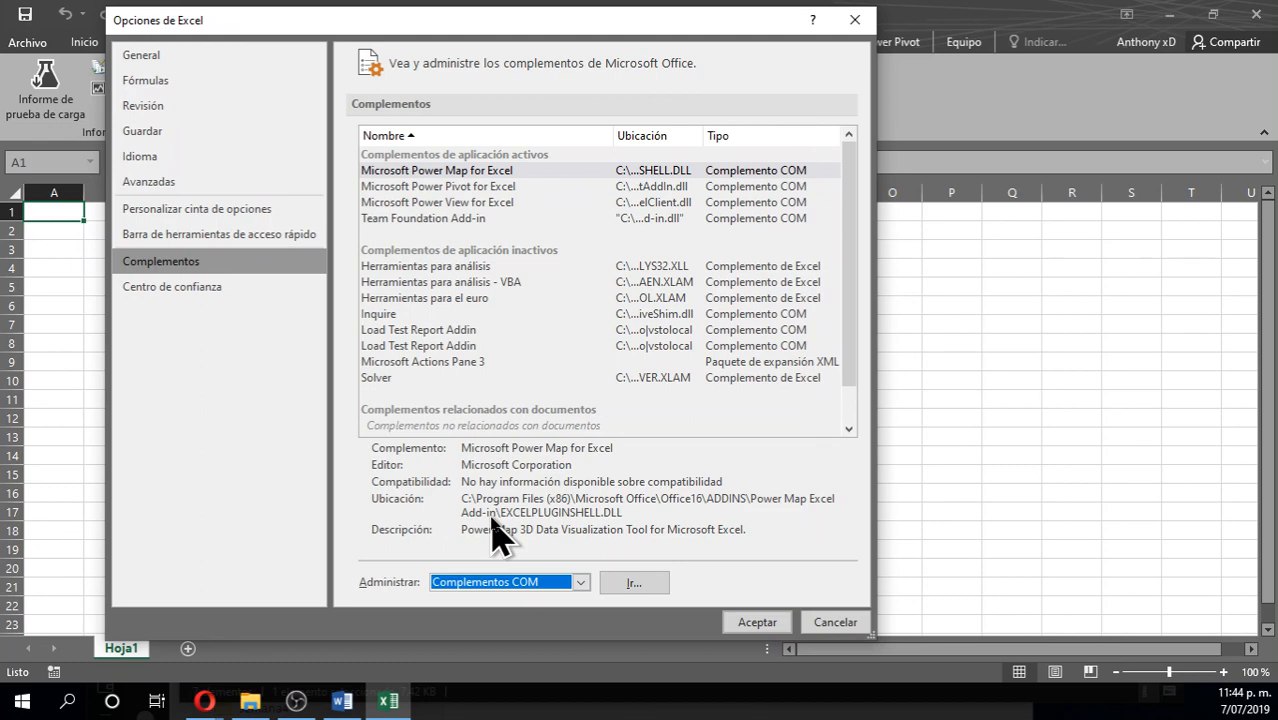
left_click(632, 582)
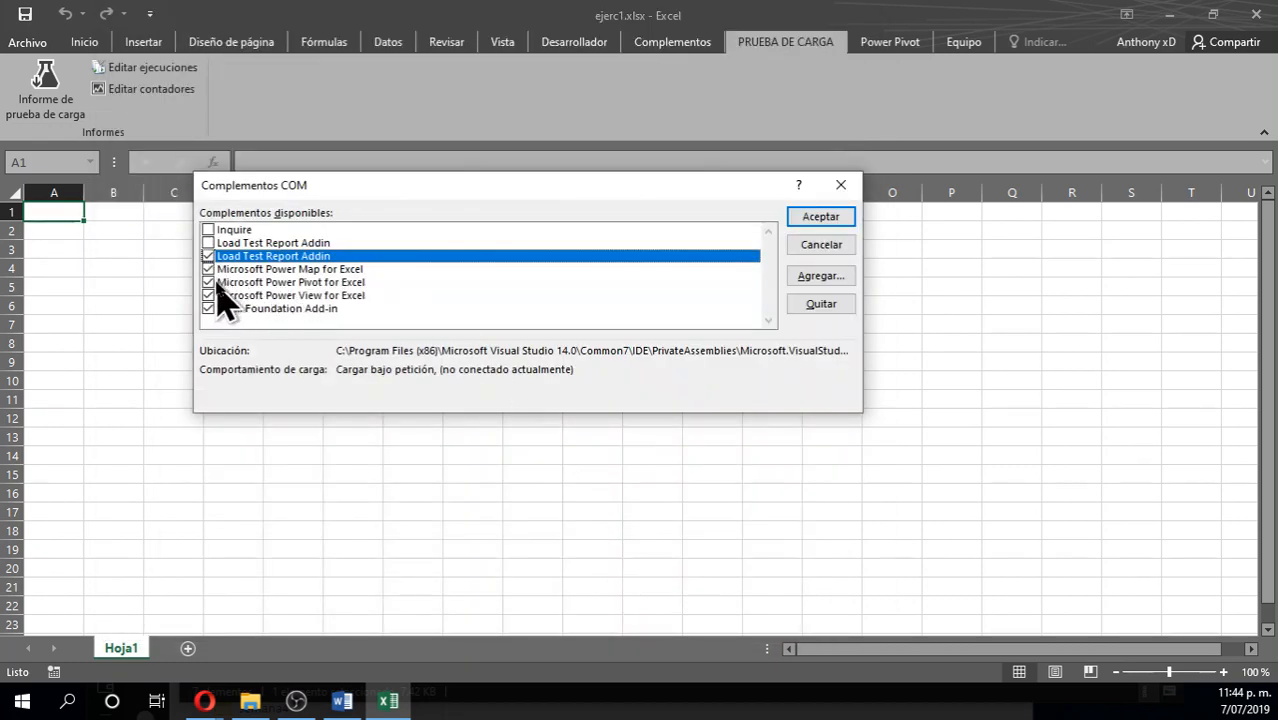
left_click(316, 283)
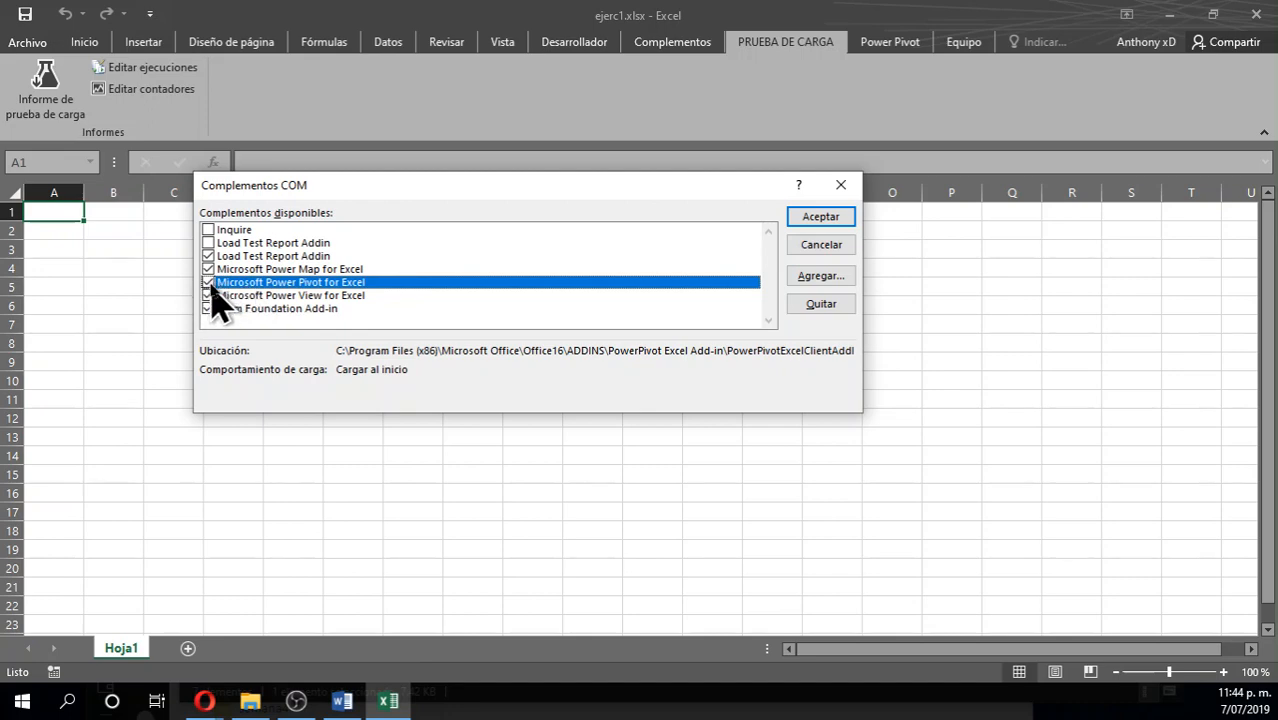
left_click(821, 218)
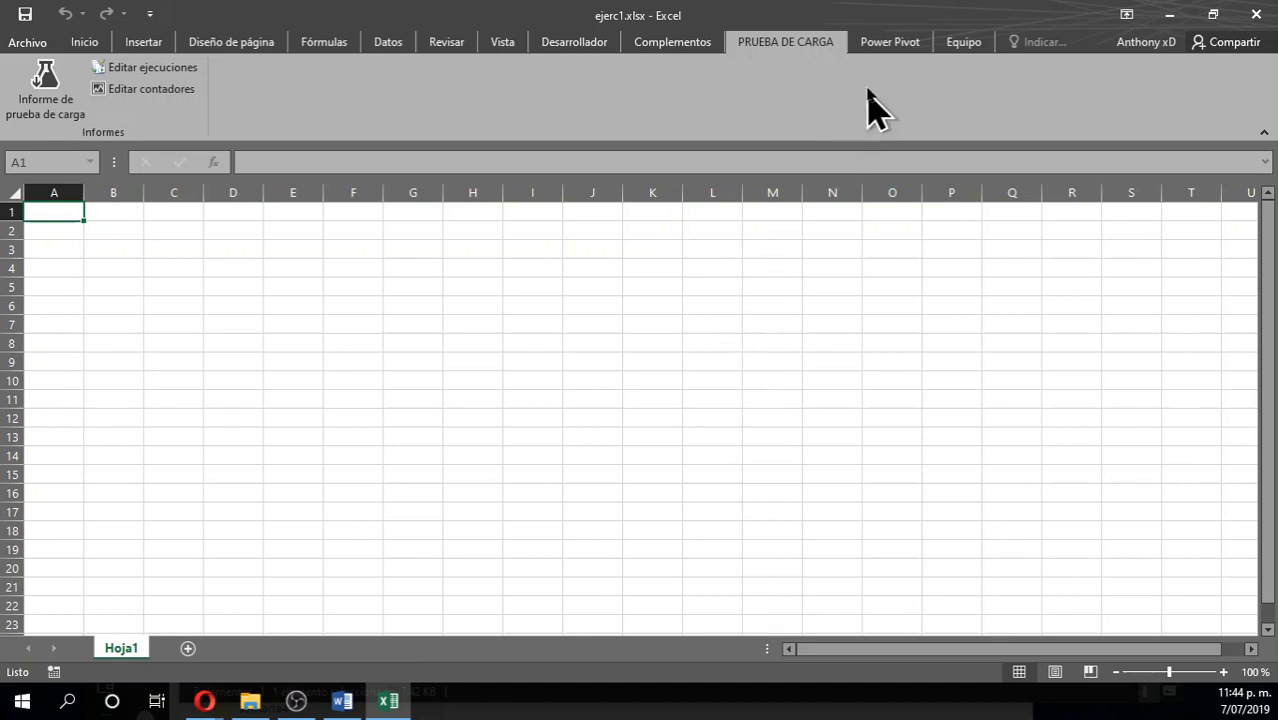
left_click(879, 46)
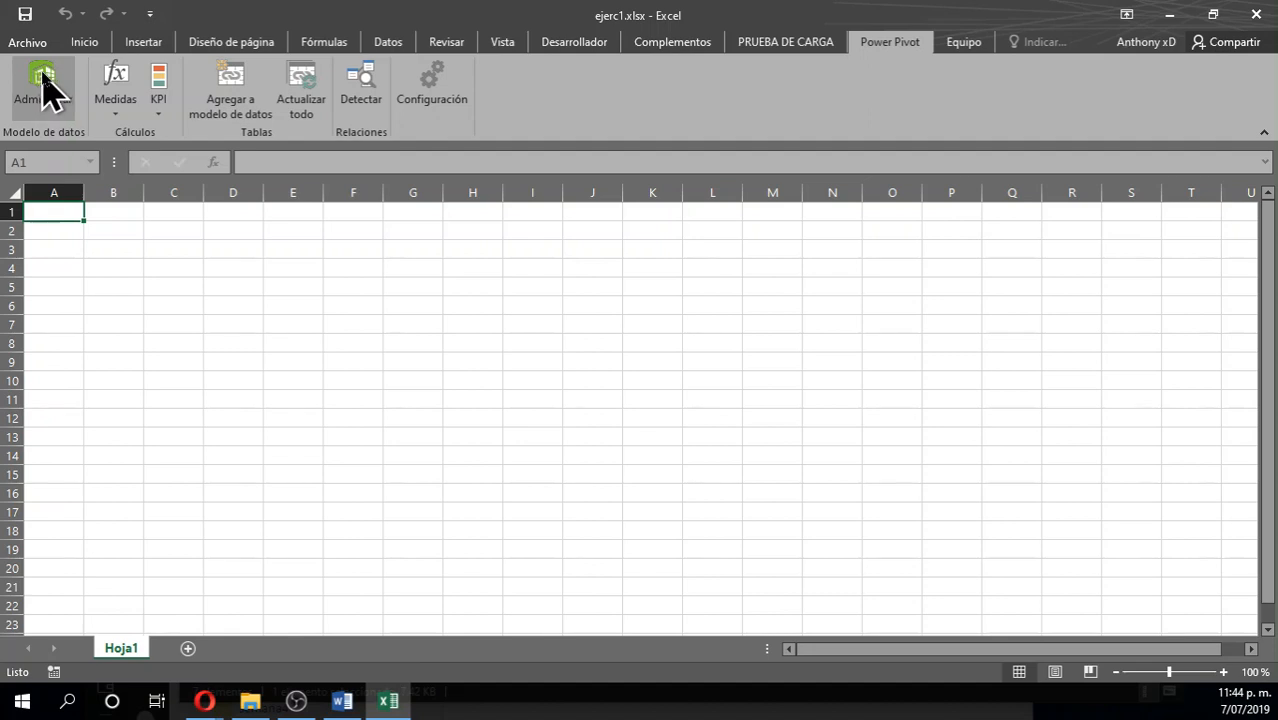
Open the empty Power Pivot data model window for ejerc1.xlsx
left_click(70, 88)
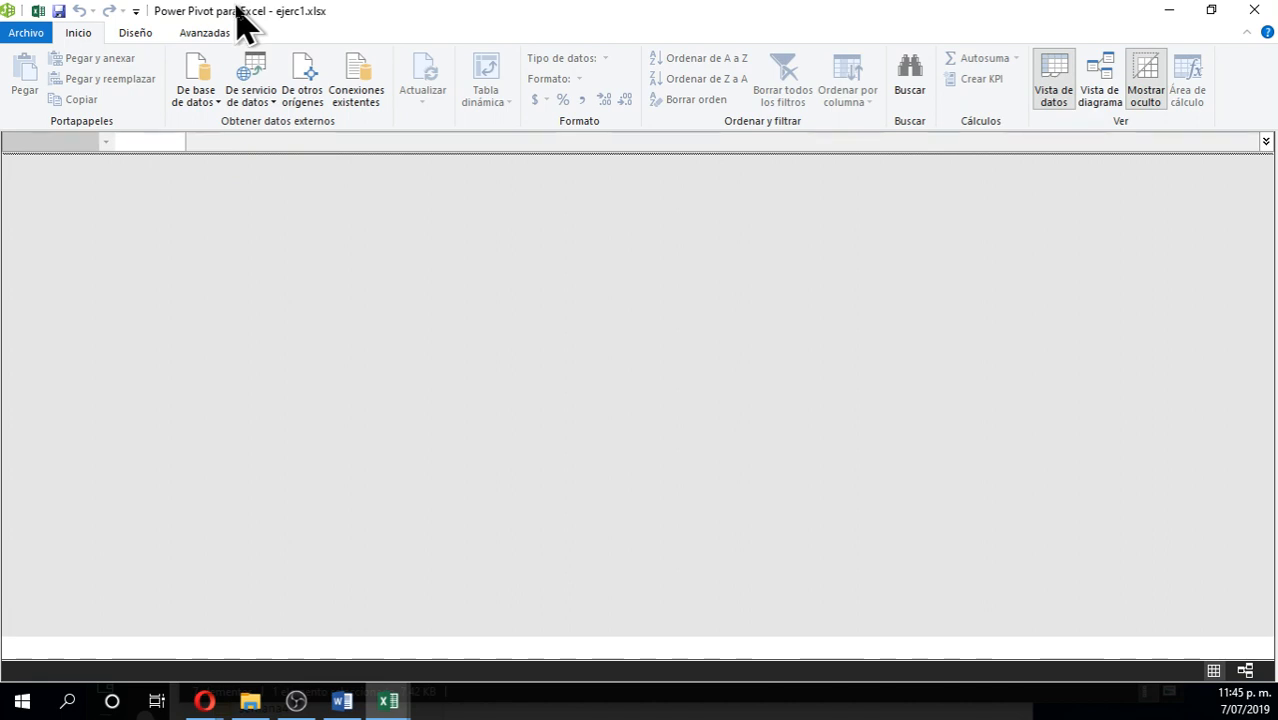
Start an Access import and choose PEDIDOS.accdb from the Power Query folder
left_click(196, 96)
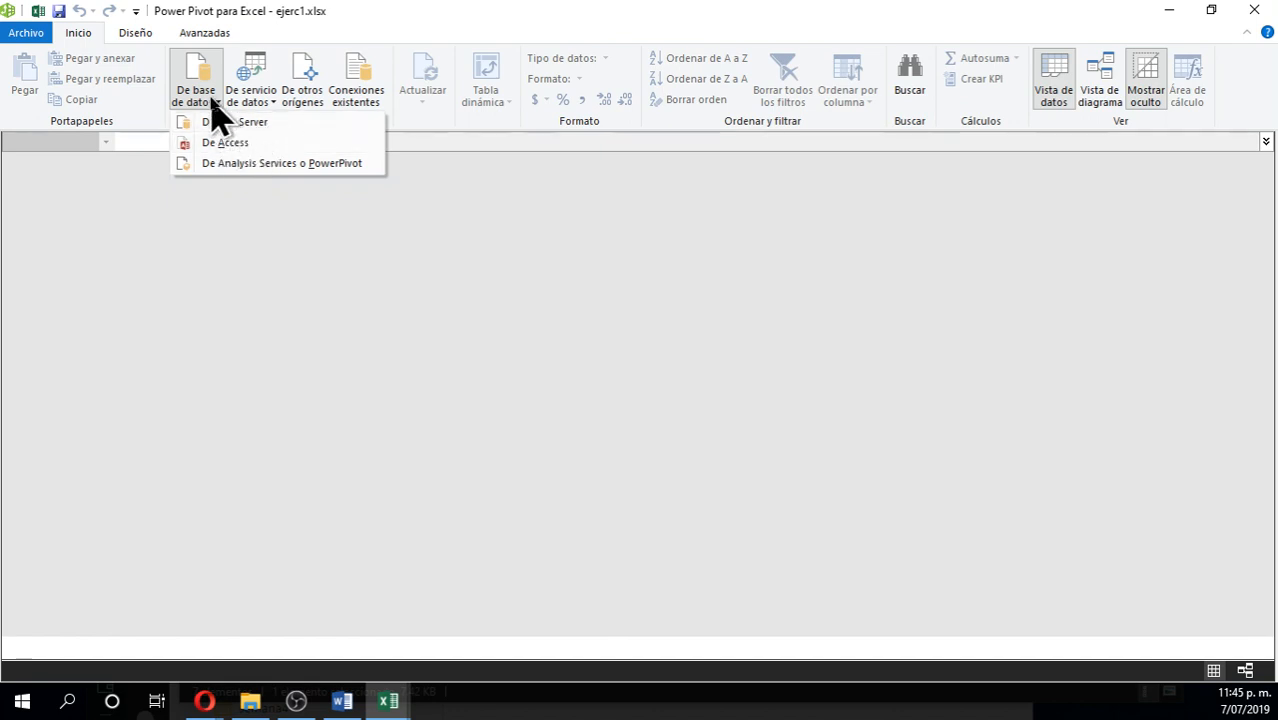
left_click(210, 104)
left_click(210, 104)
left_click(230, 145)
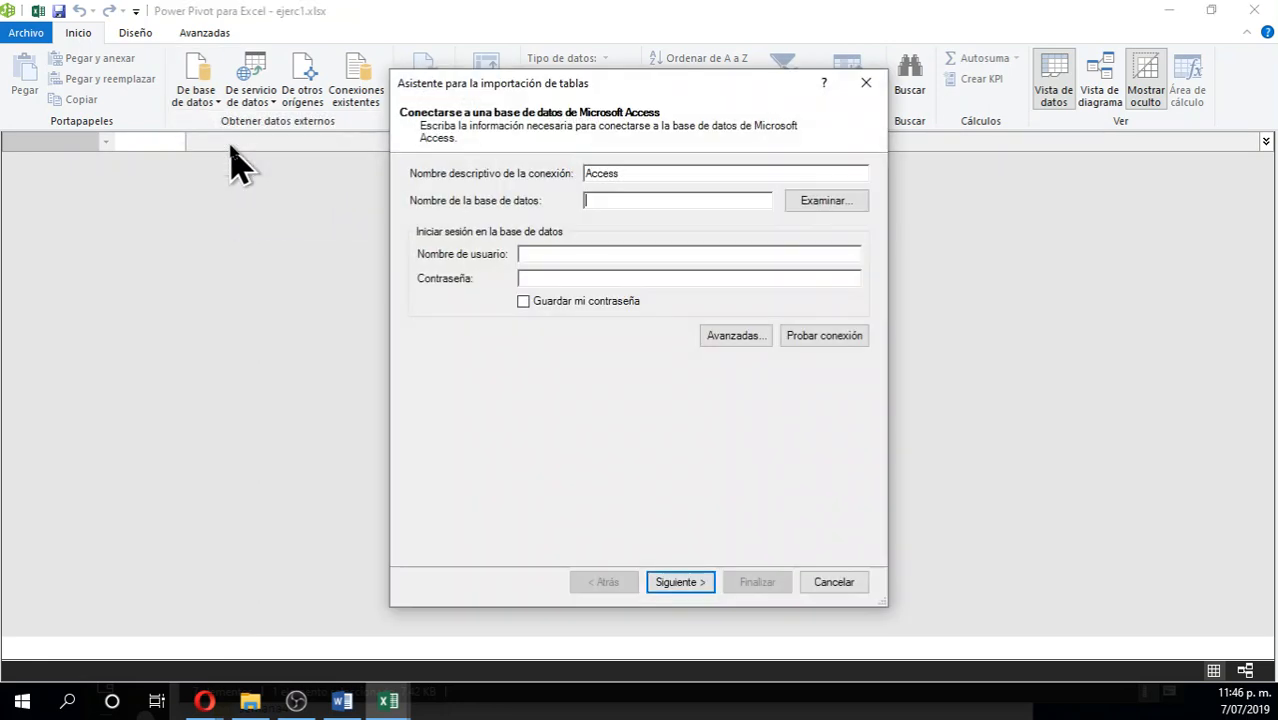
left_click(822, 207)
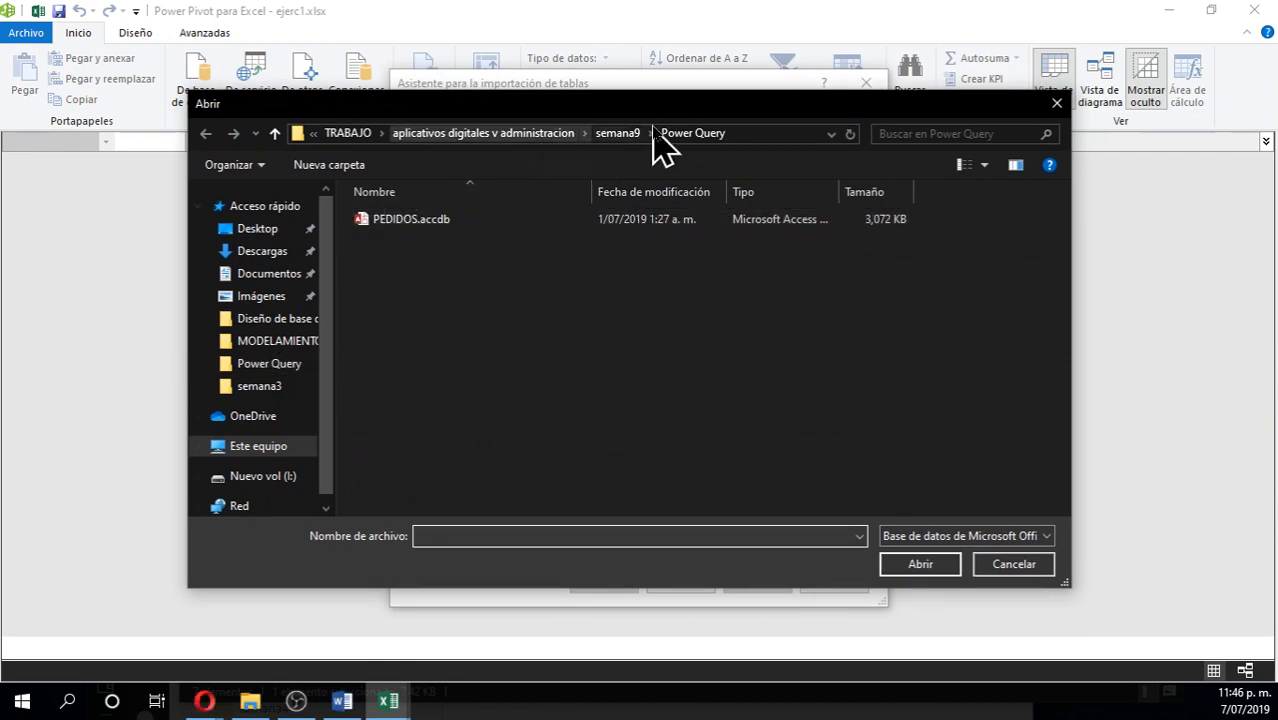
left_click(414, 220)
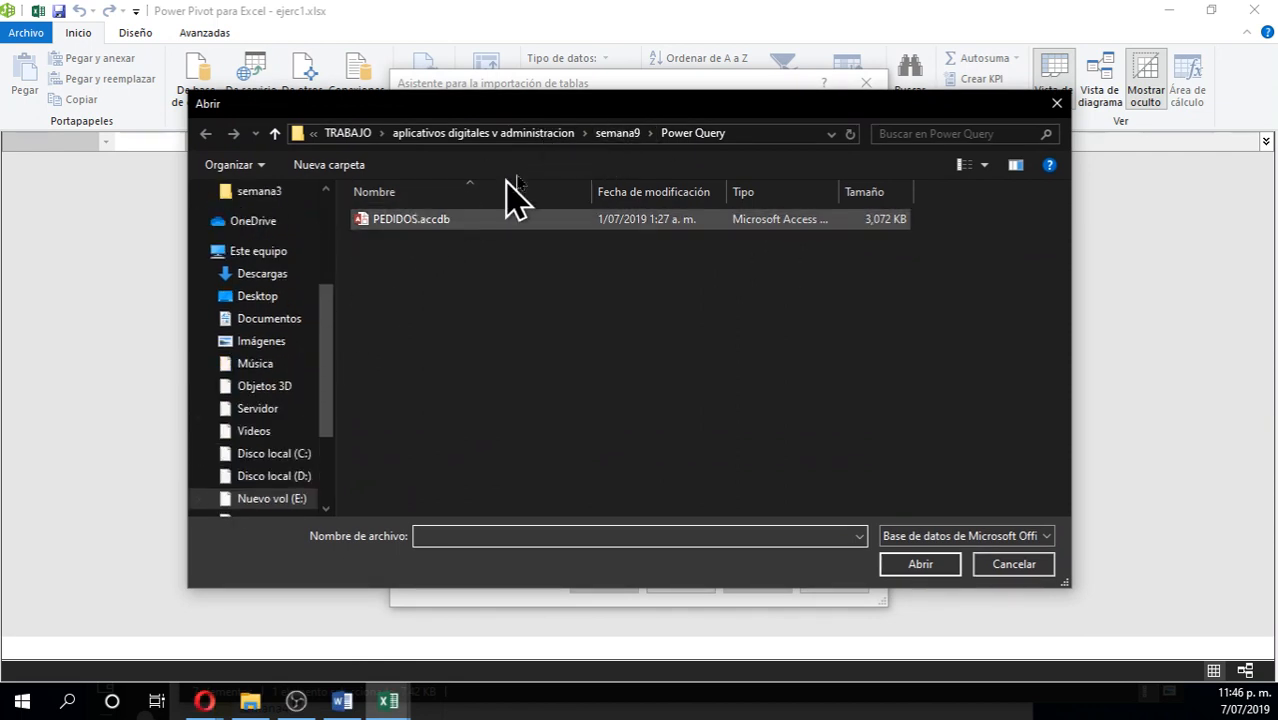
left_click(625, 138)
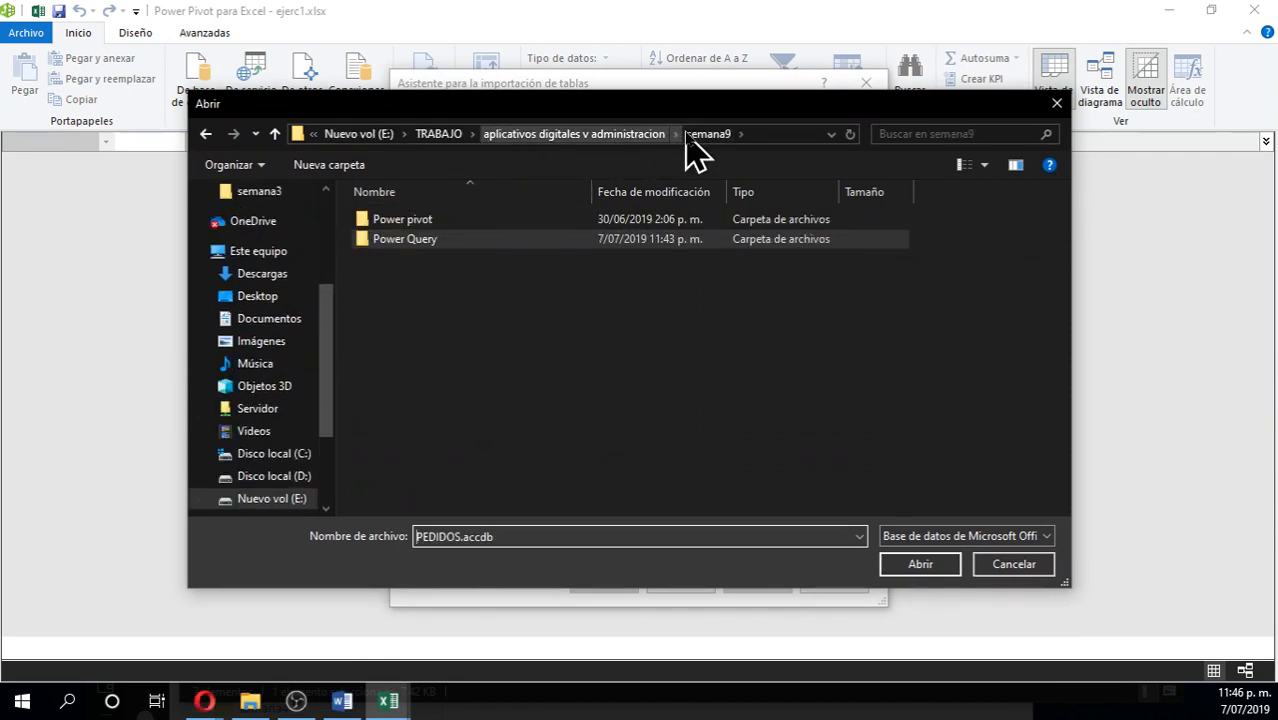
double_click(440, 245)
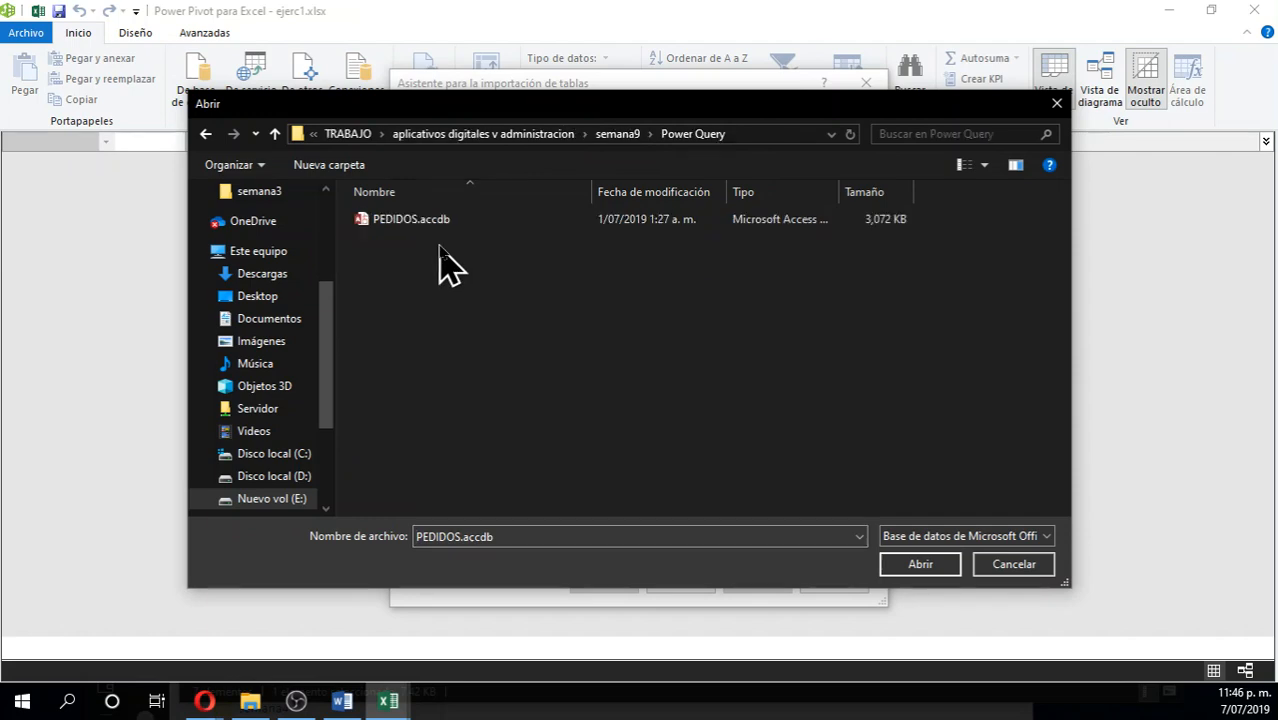
left_click(920, 565)
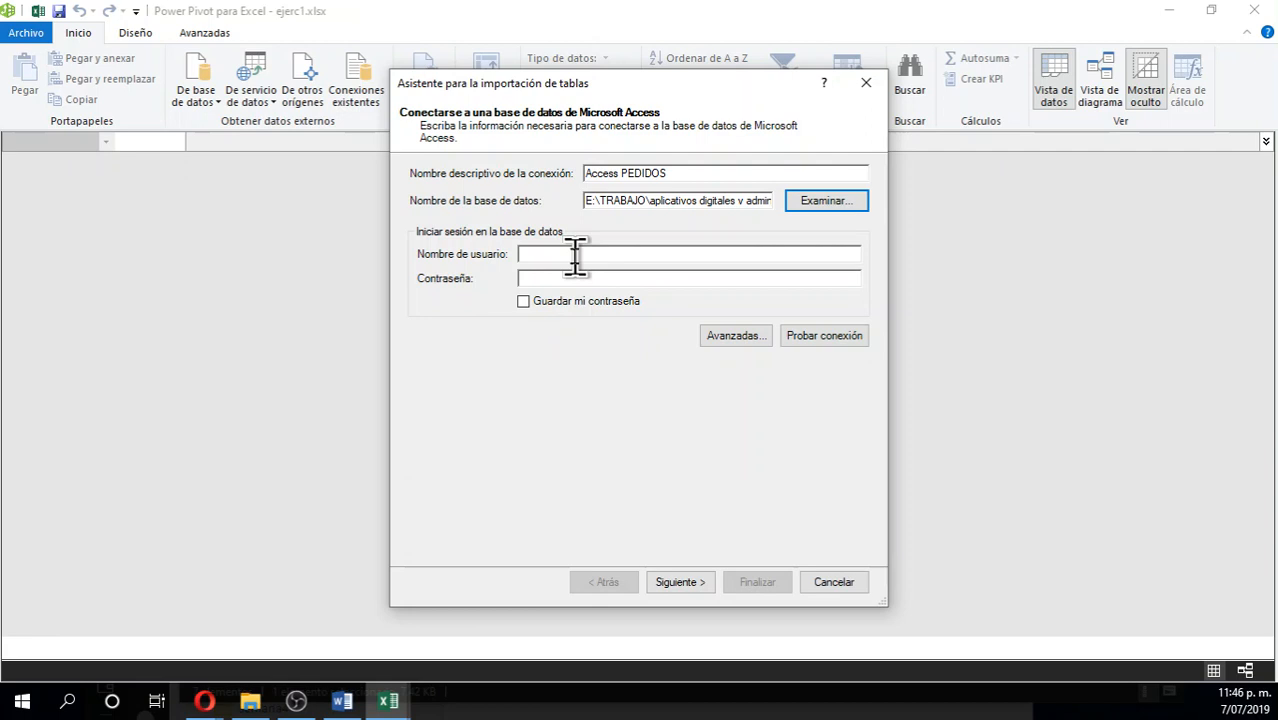
Test the Access PEDIDOS connection successfully and move to the next wizard page
left_click(813, 340)
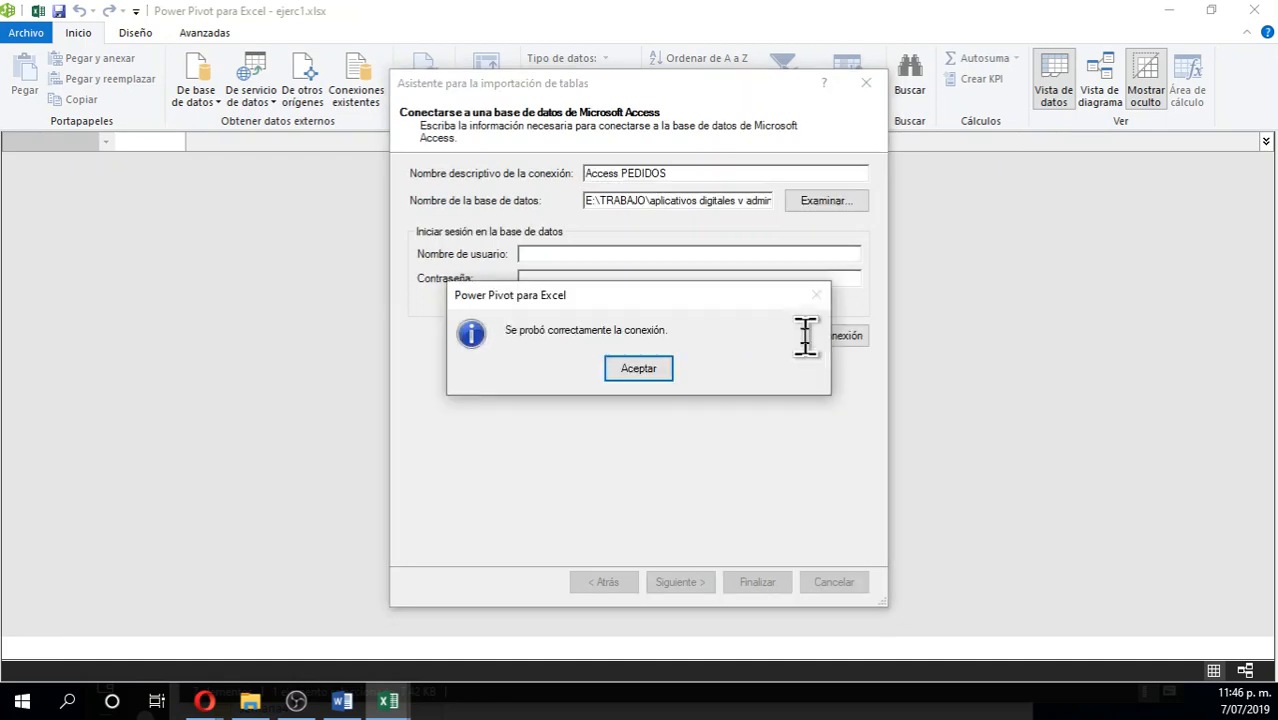
left_click(663, 374)
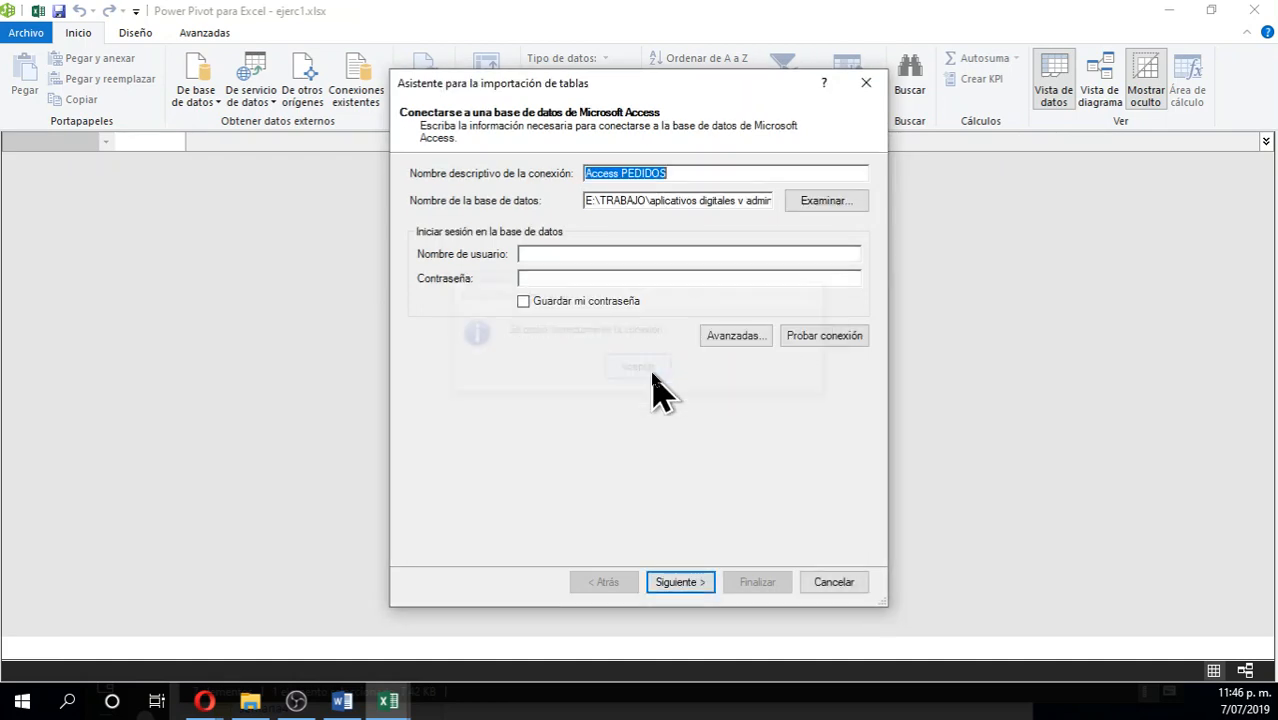
left_click(673, 582)
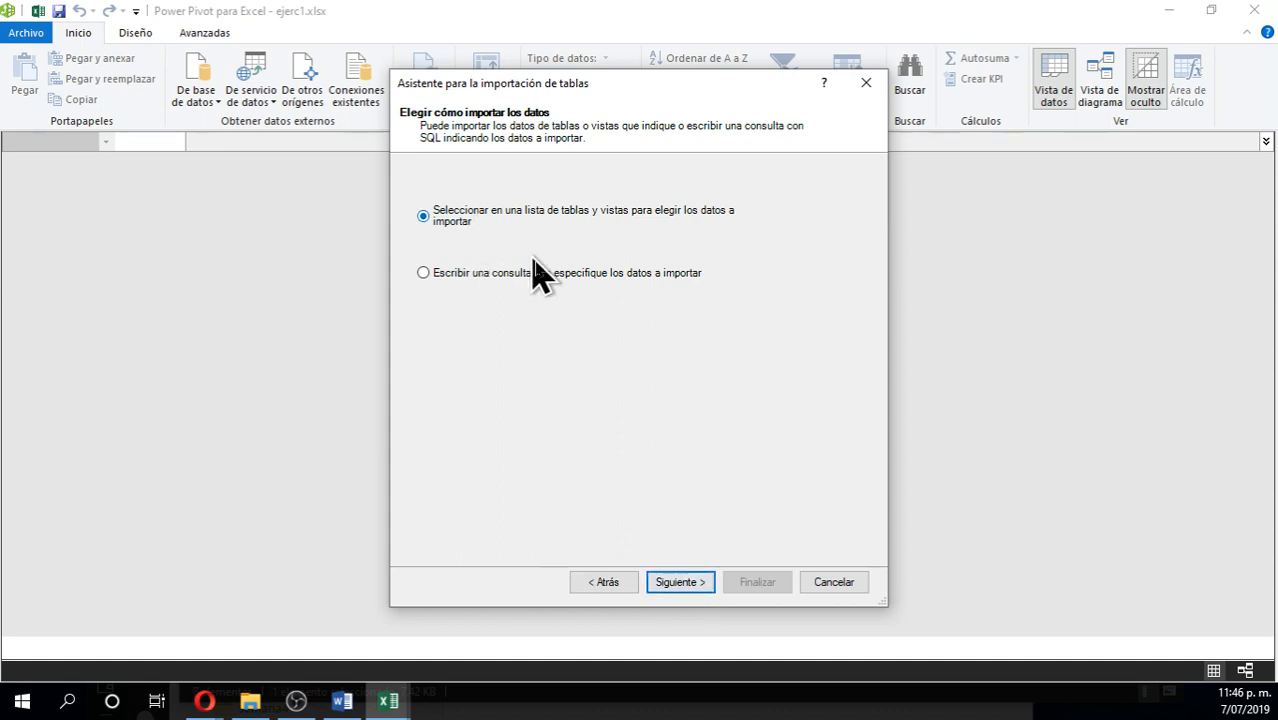
Import the nine PEDIDOS tables, excluding the four TD and shipping-totals queries
left_click(703, 586)
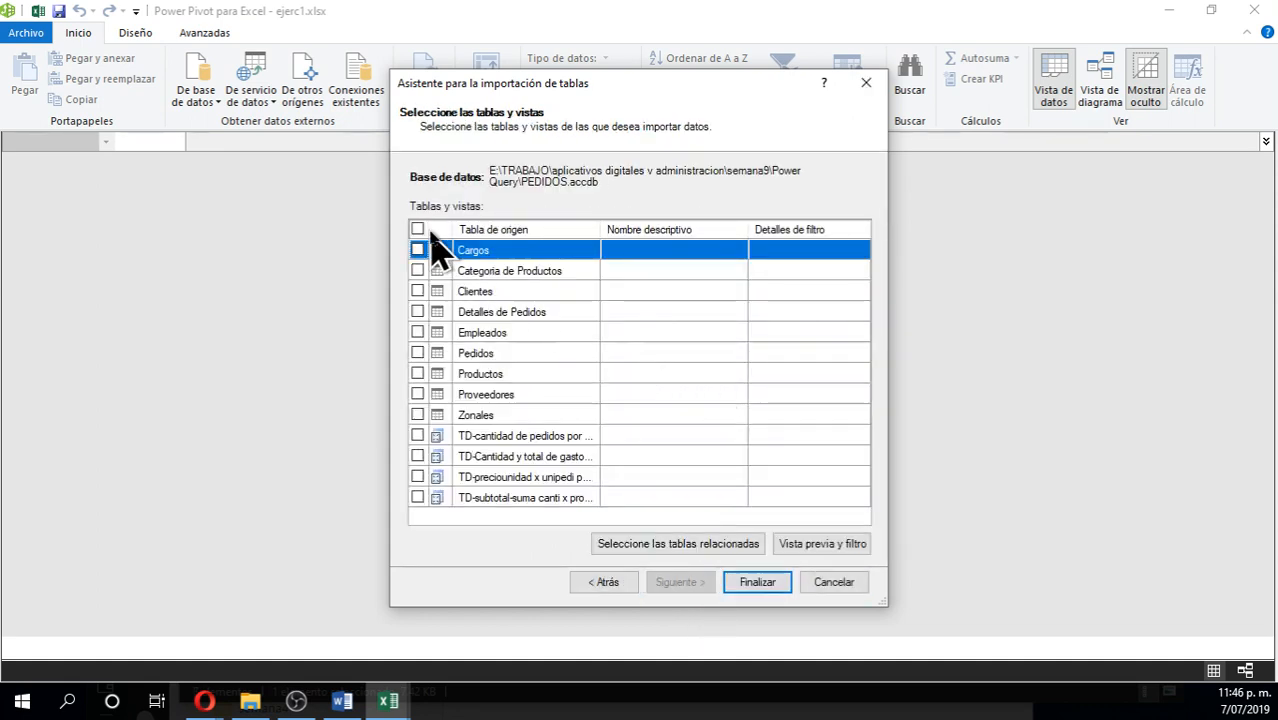
left_click(417, 230)
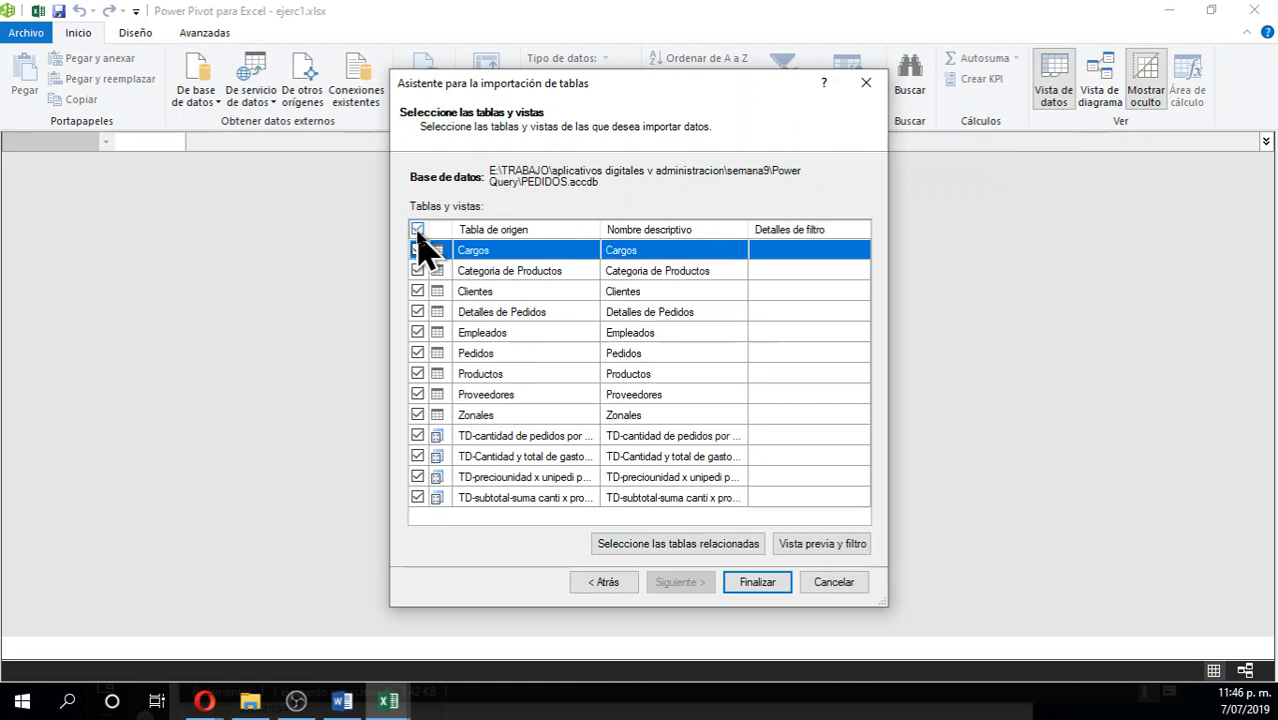
left_click_drag(600, 229, 653, 229)
left_click(417, 436)
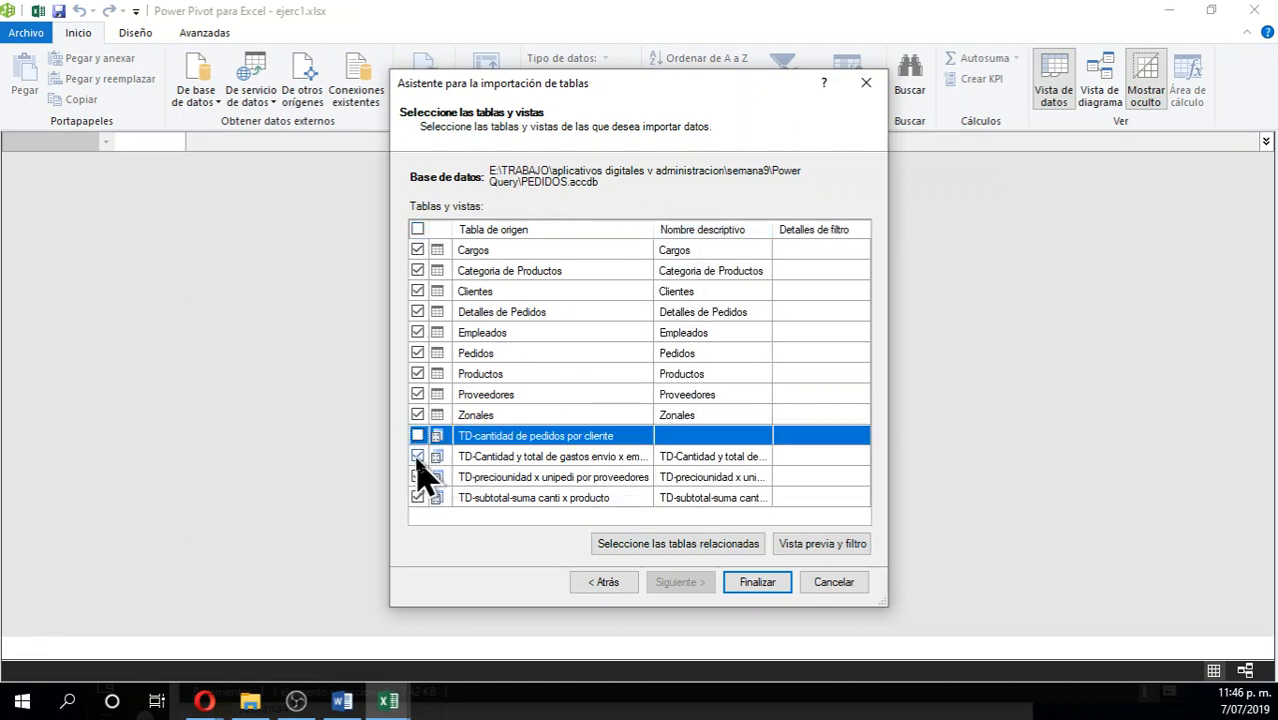
left_click(417, 477)
left_click(417, 456)
left_click(417, 496)
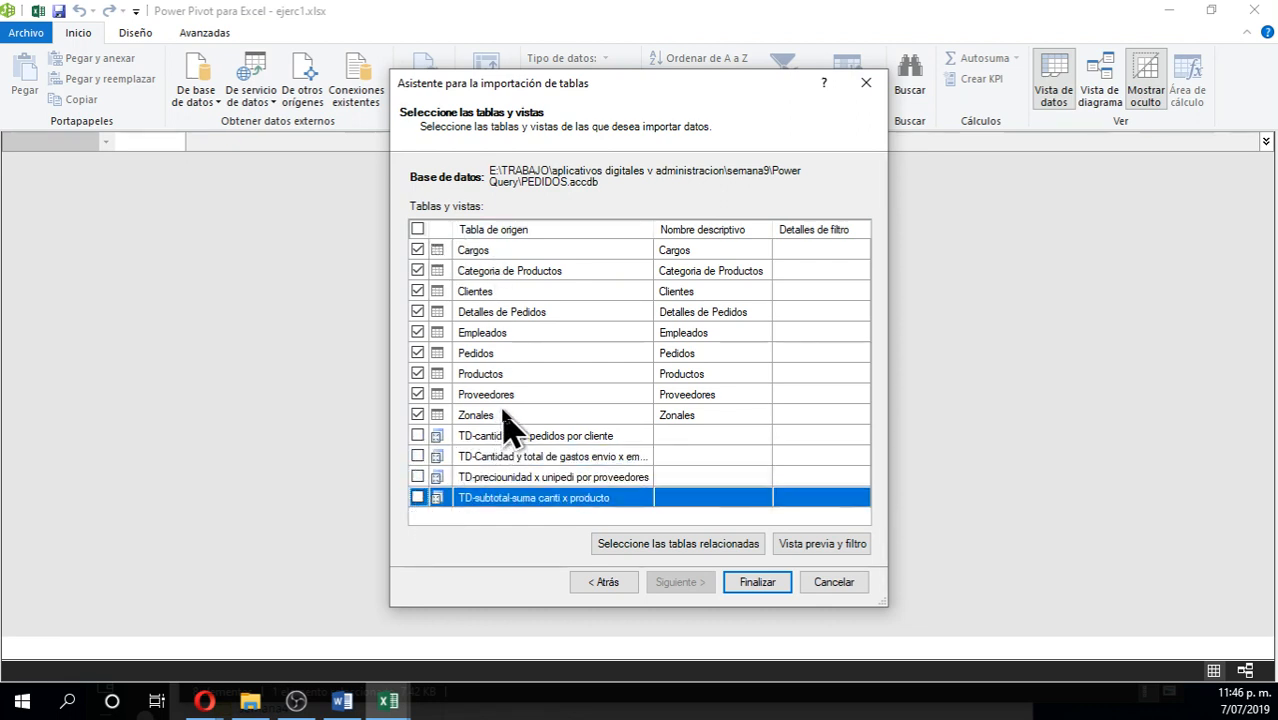
left_click(767, 582)
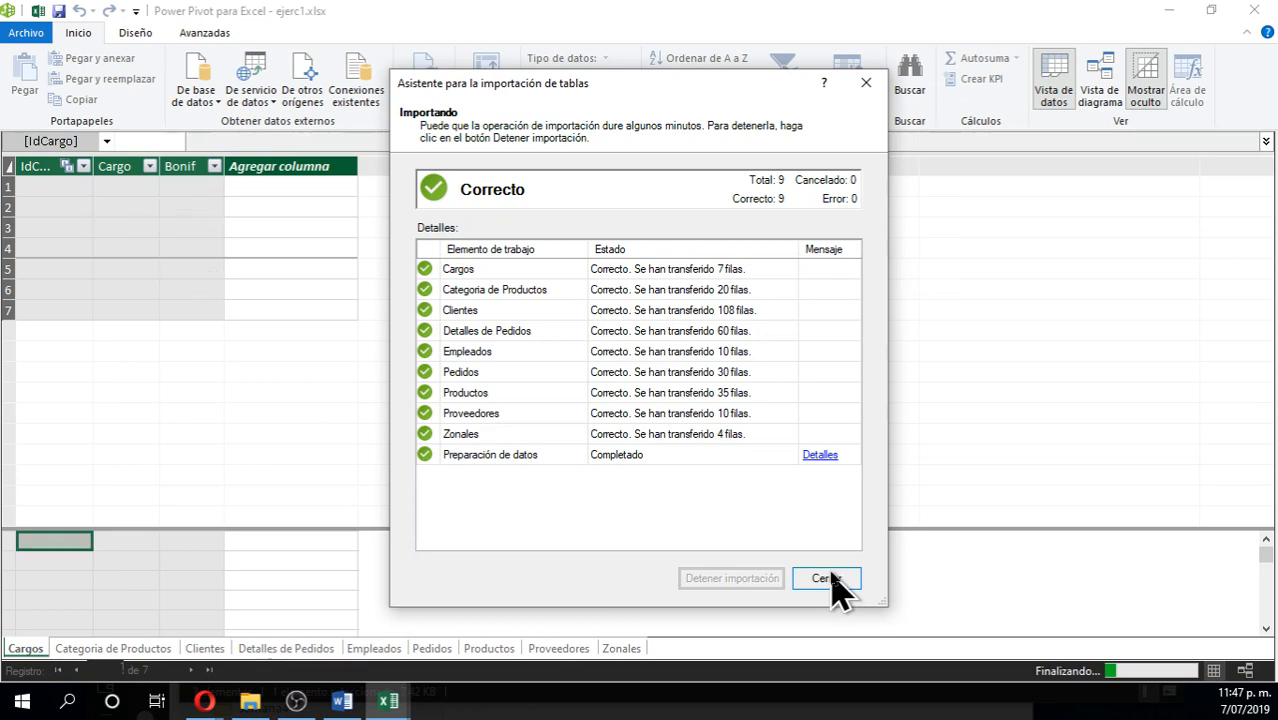
left_click(826, 578)
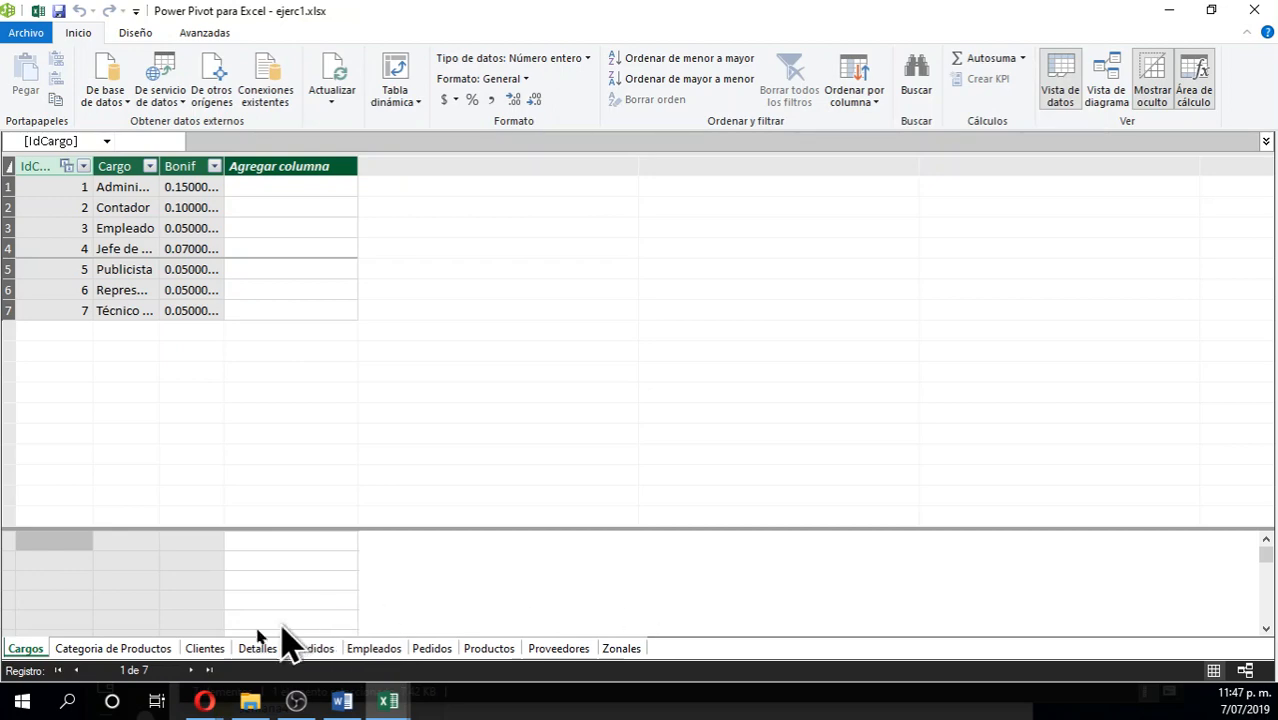
Review each imported table, Categoria de Productos through Zonales, ending back on Cargos
left_click(160, 652)
left_click(195, 652)
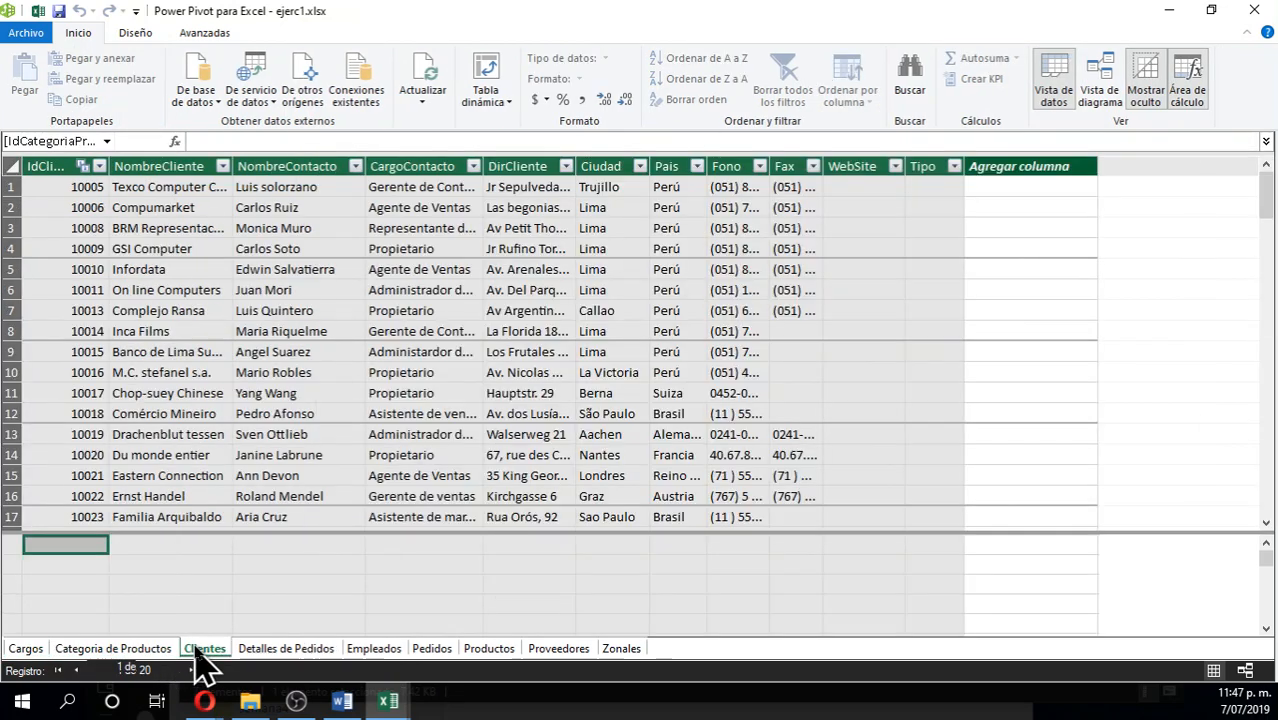
left_click(305, 650)
left_click(370, 652)
left_click(435, 652)
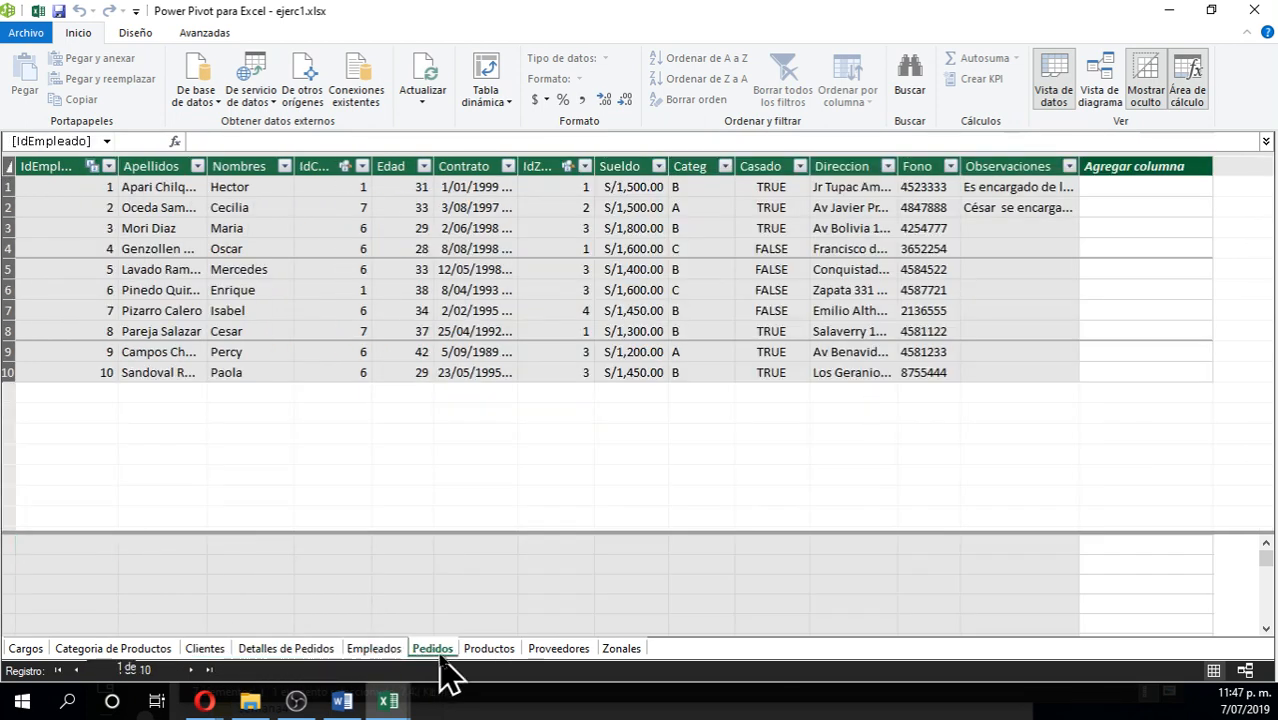
left_click(489, 652)
left_click(557, 650)
left_click(620, 650)
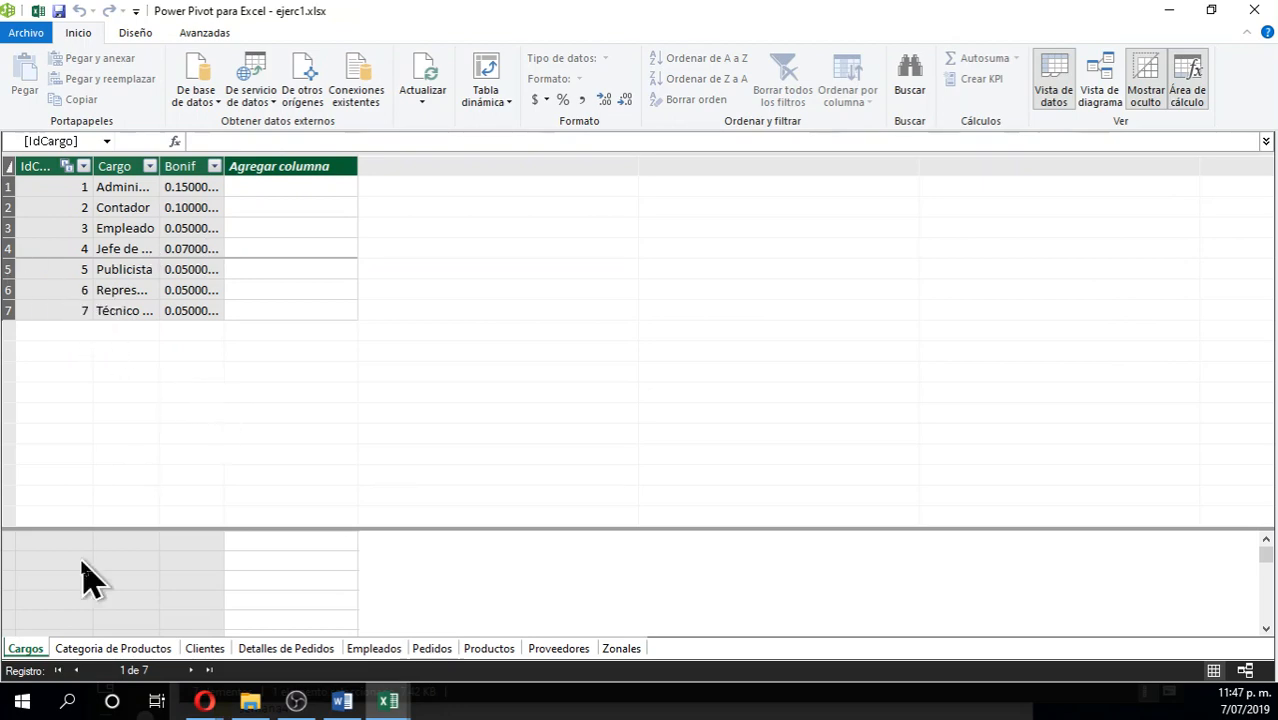
left_click(113, 652)
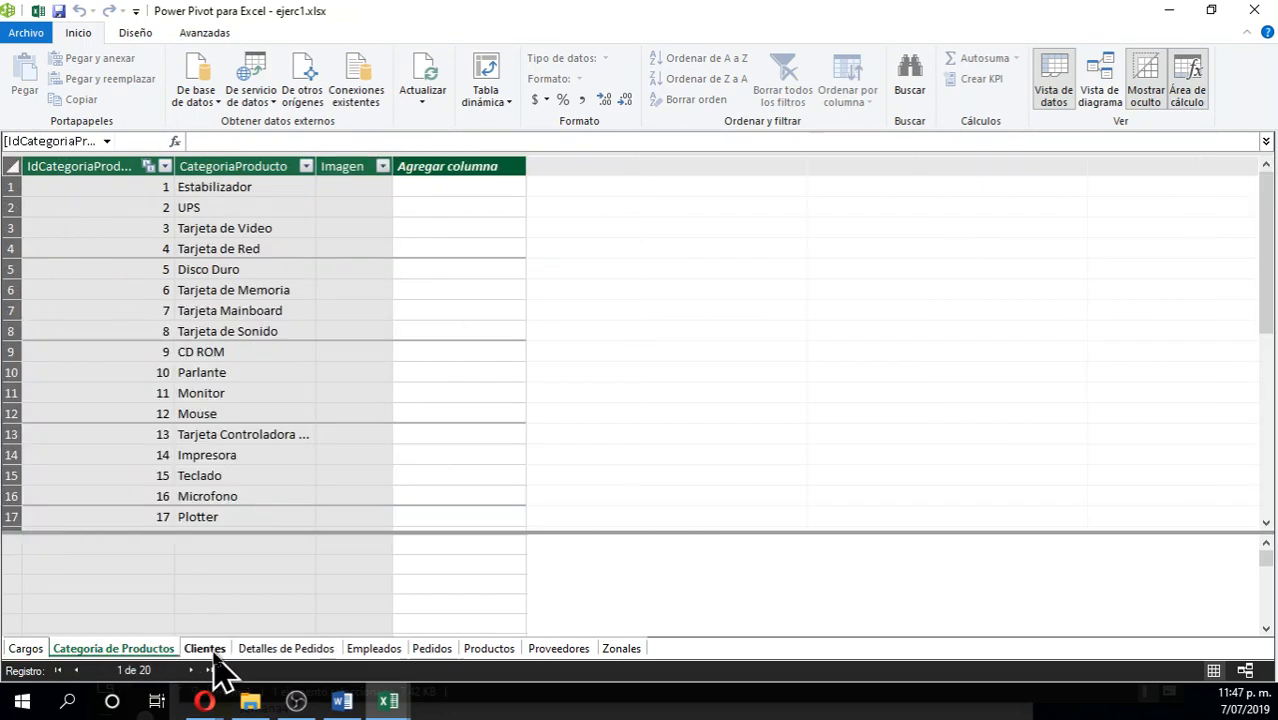
left_click(208, 650)
left_click(305, 652)
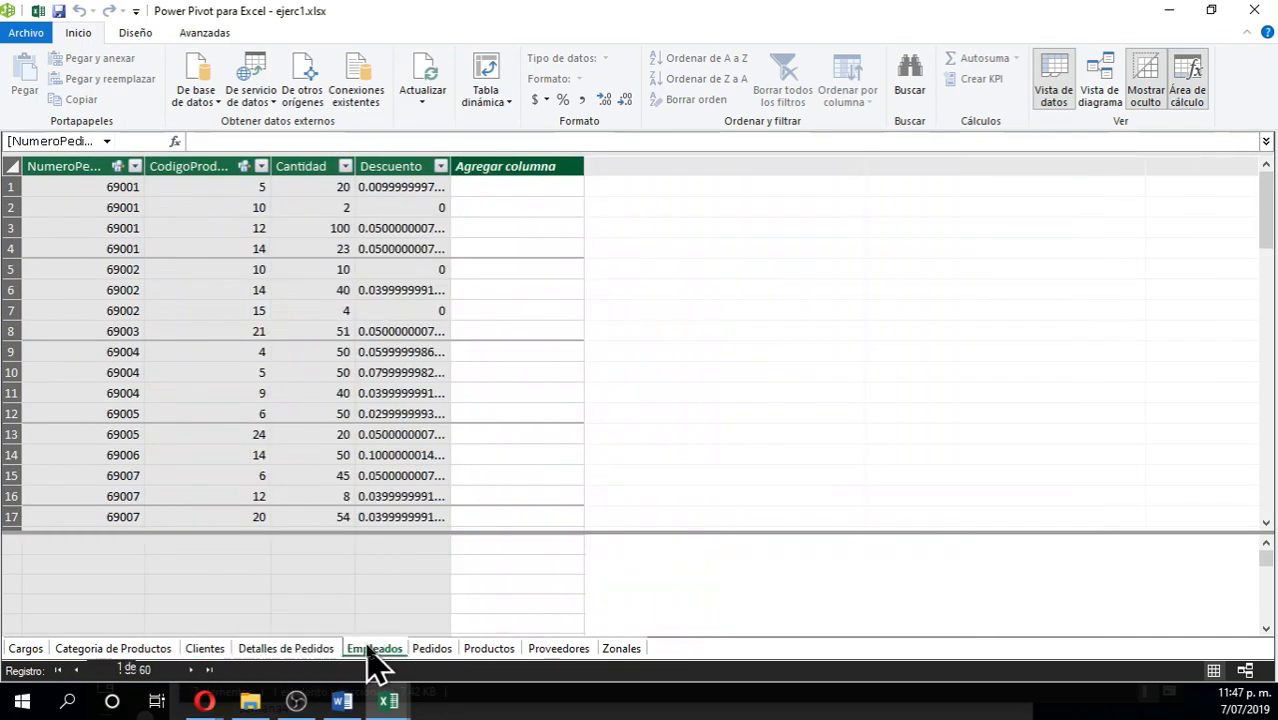
left_click(374, 650)
left_click(432, 650)
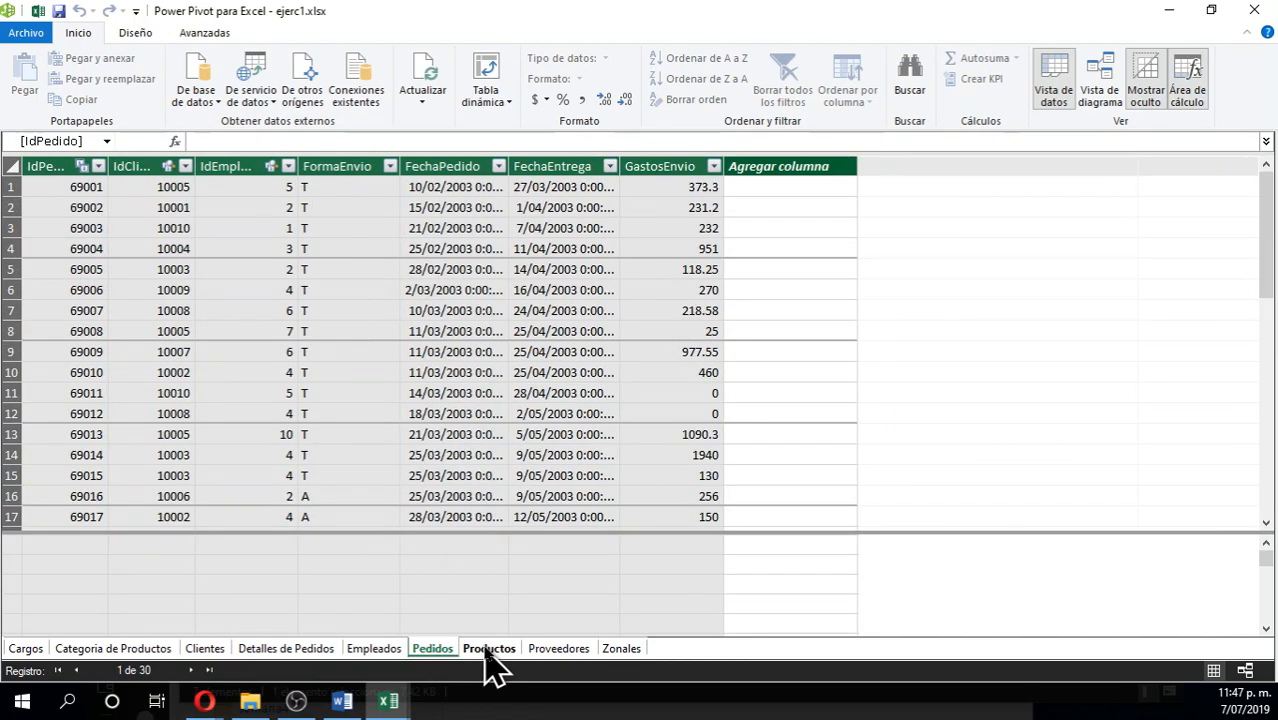
left_click(490, 652)
left_click(362, 652)
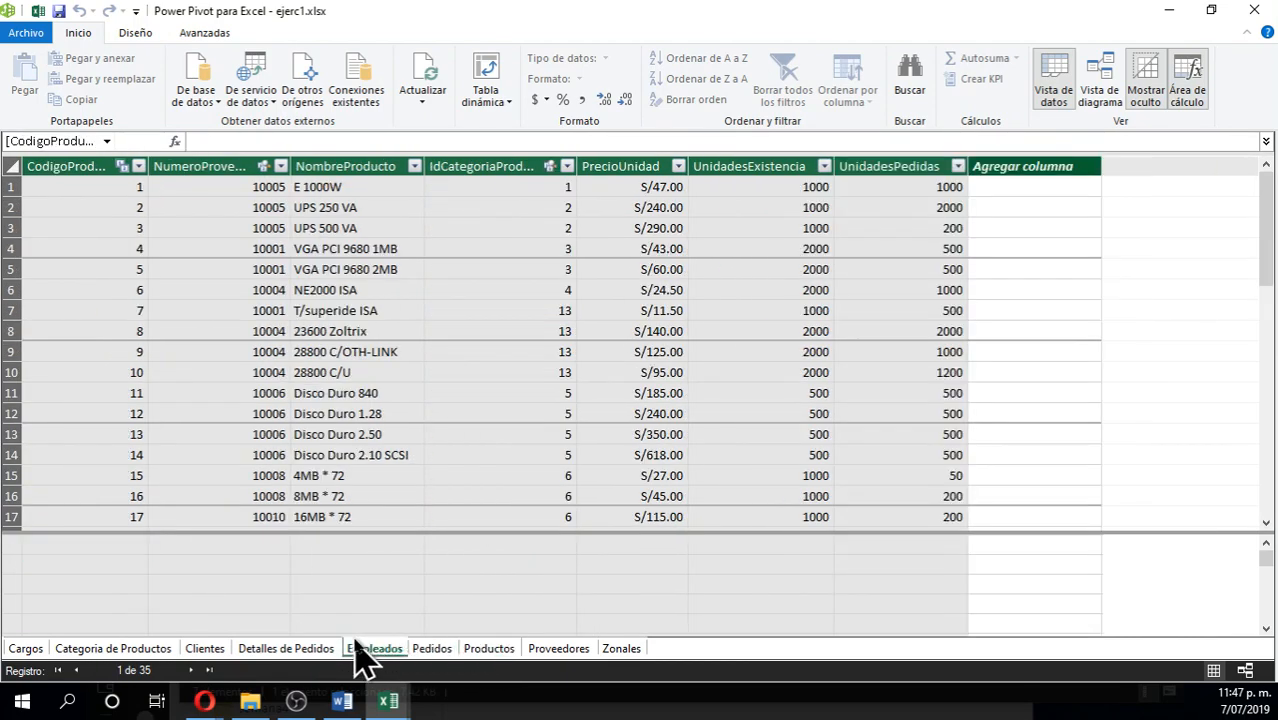
left_click(320, 652)
left_click(205, 650)
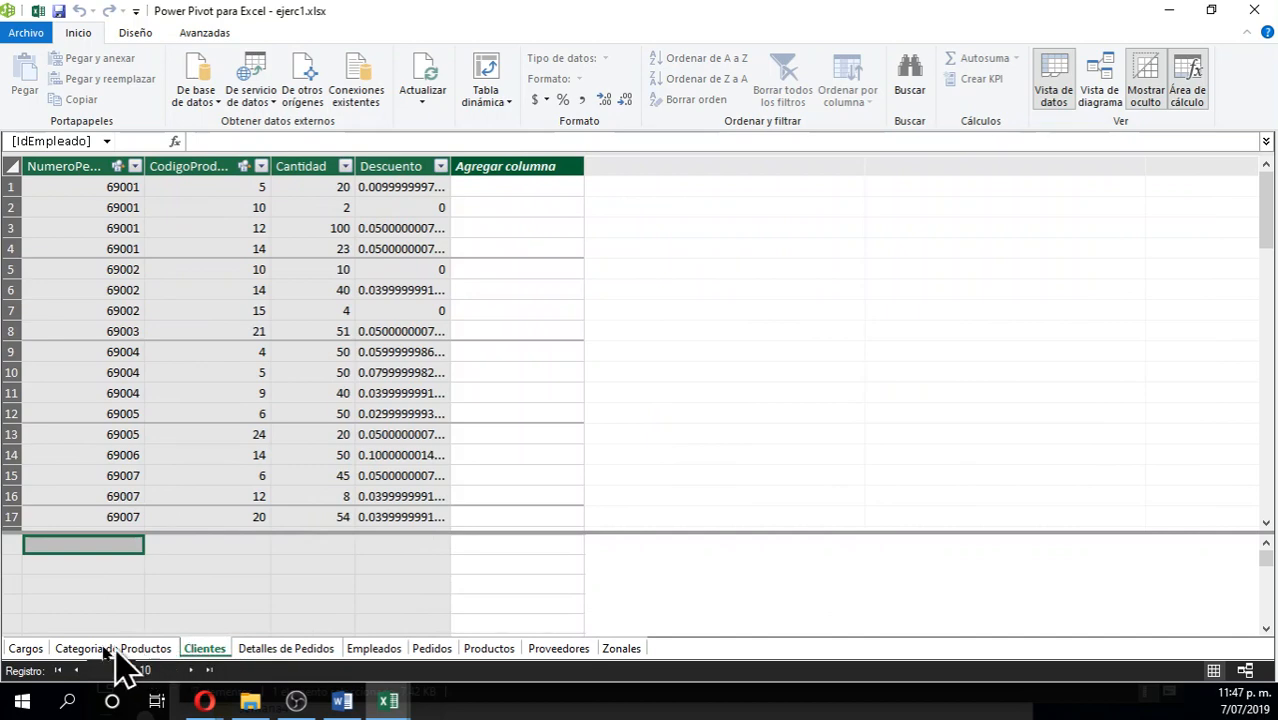
left_click(98, 652)
left_click(30, 649)
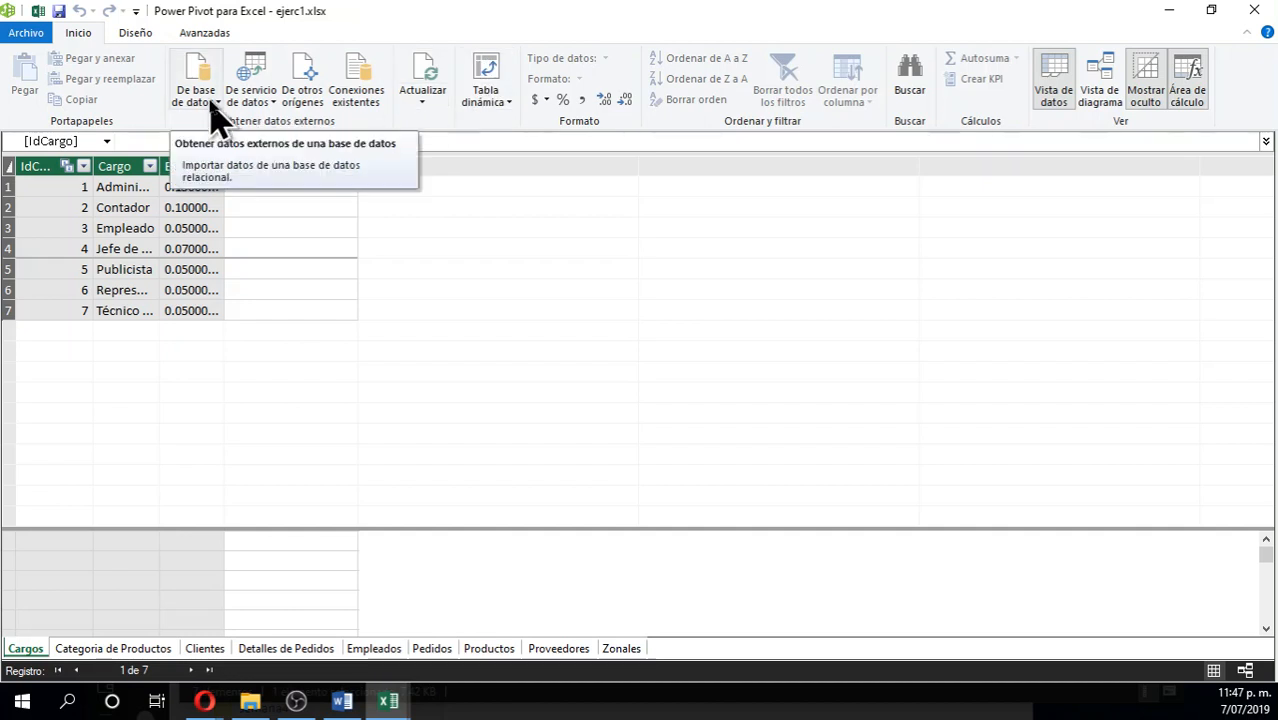
Show the Tabla dinámica and Gráfico dinámico layout choices in Power Pivot
left_click(507, 104)
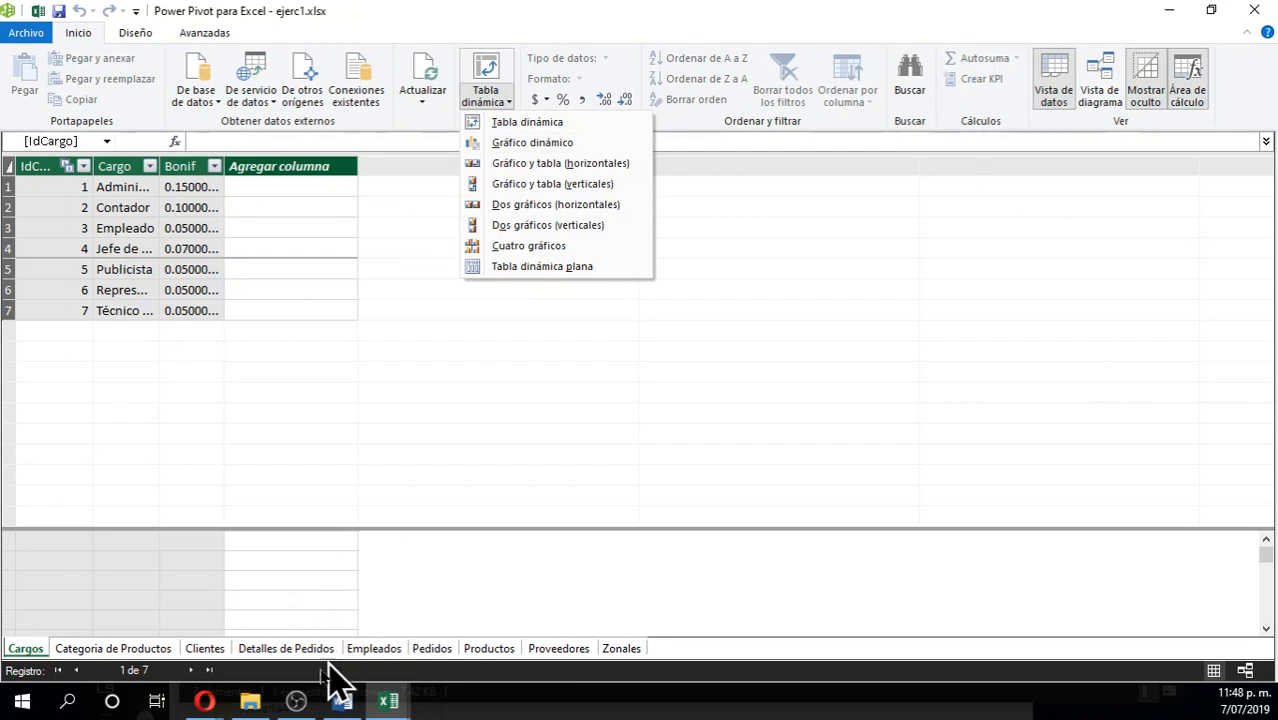
left_click(250, 701)
Open PEDIDOS.accdb in Access and move its window into place
double_click(533, 358)
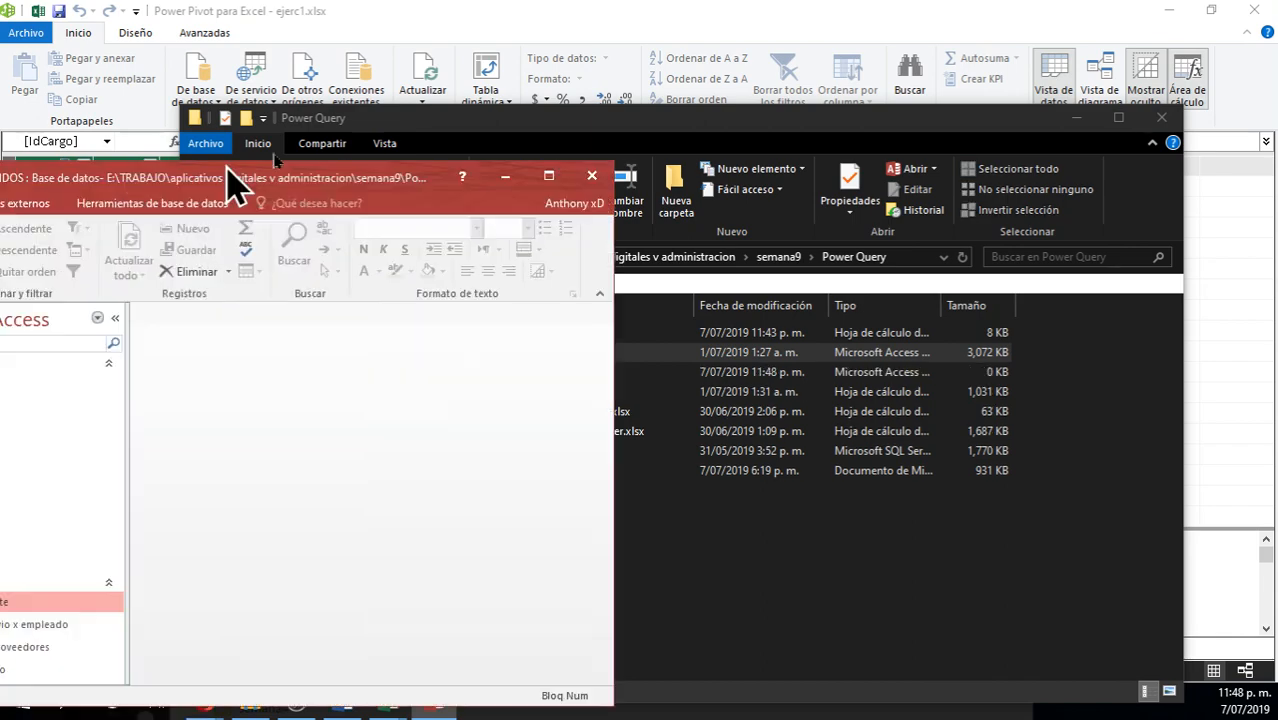
left_click_drag(234, 177, 706, 1)
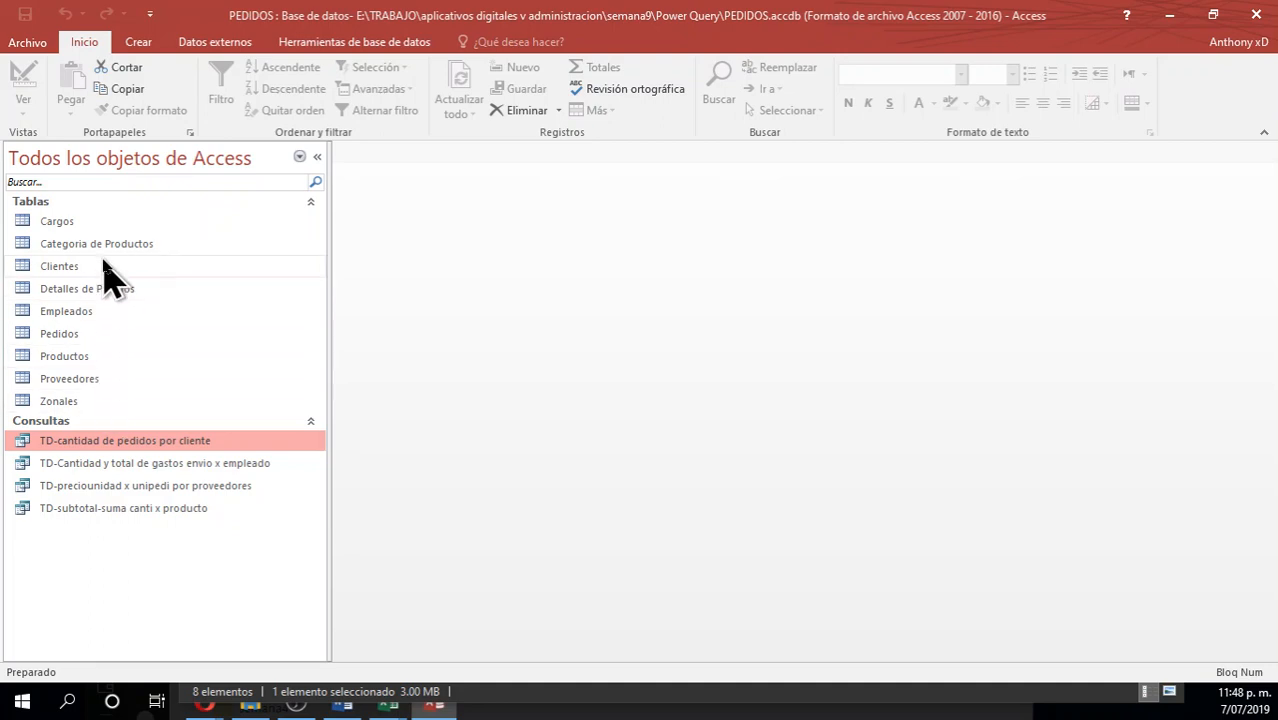
Open the Cargos table's records in Access
left_click(120, 222)
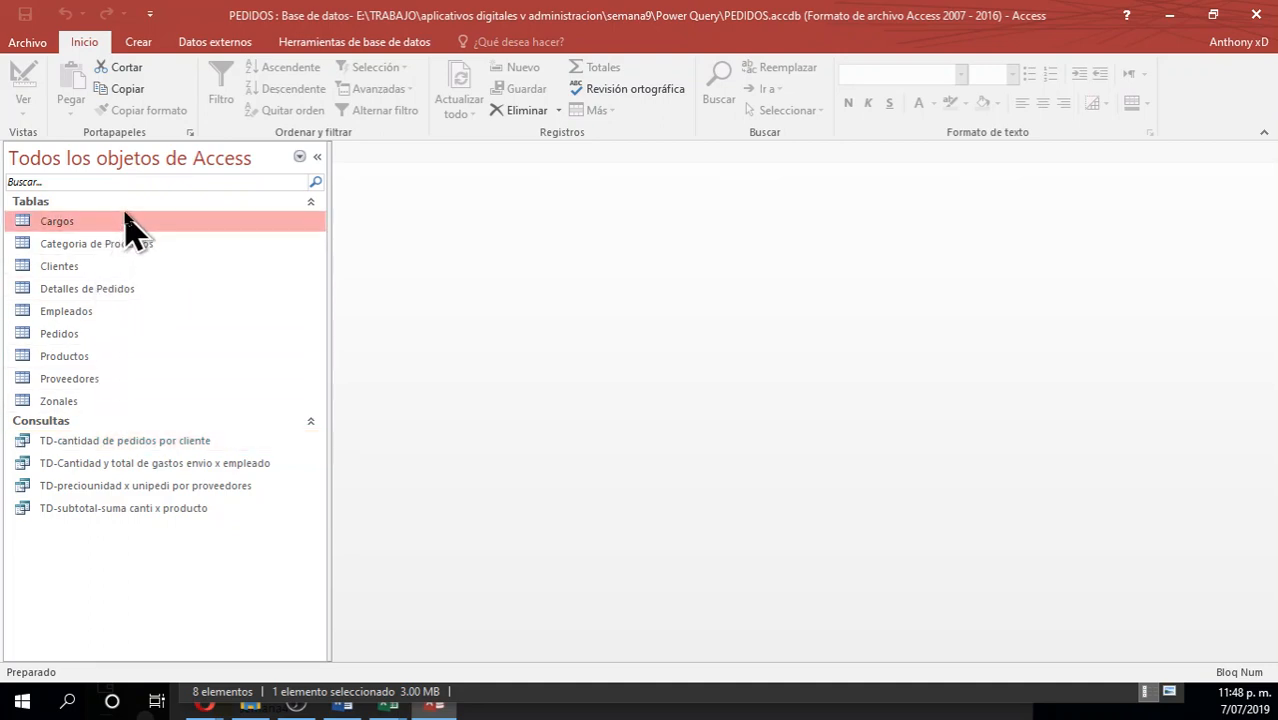
right_click(135, 232)
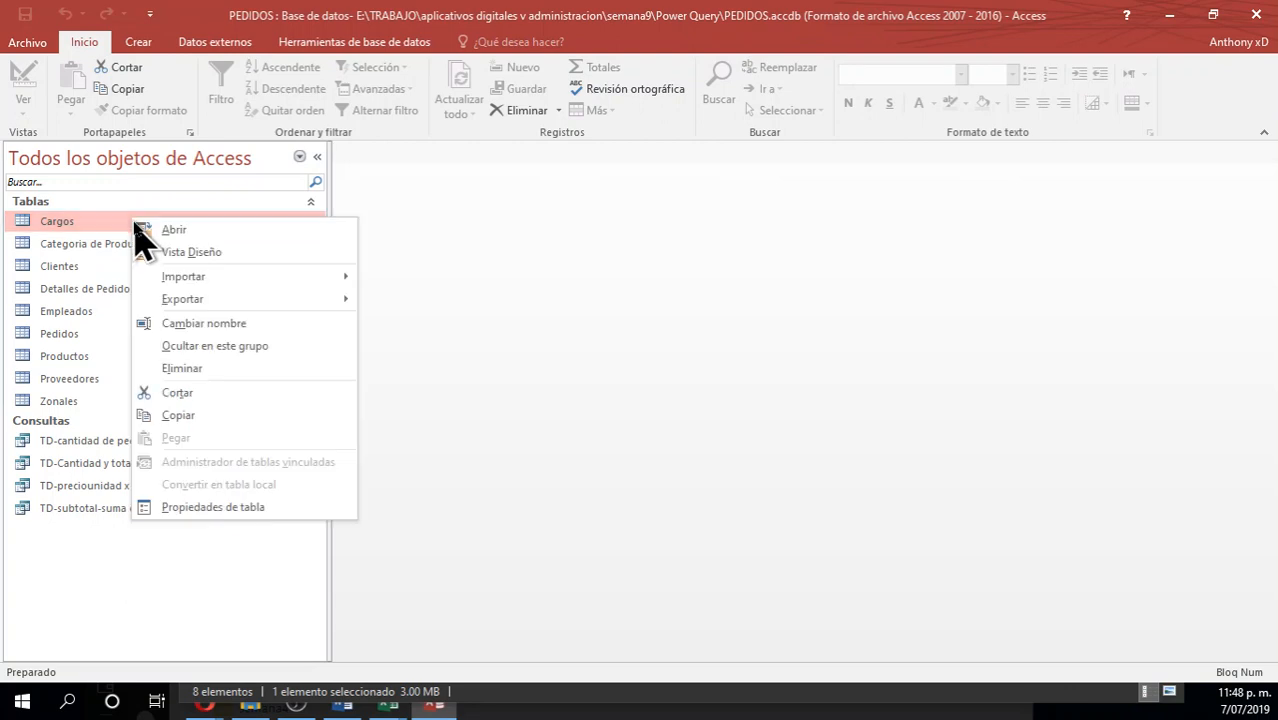
left_click(205, 240)
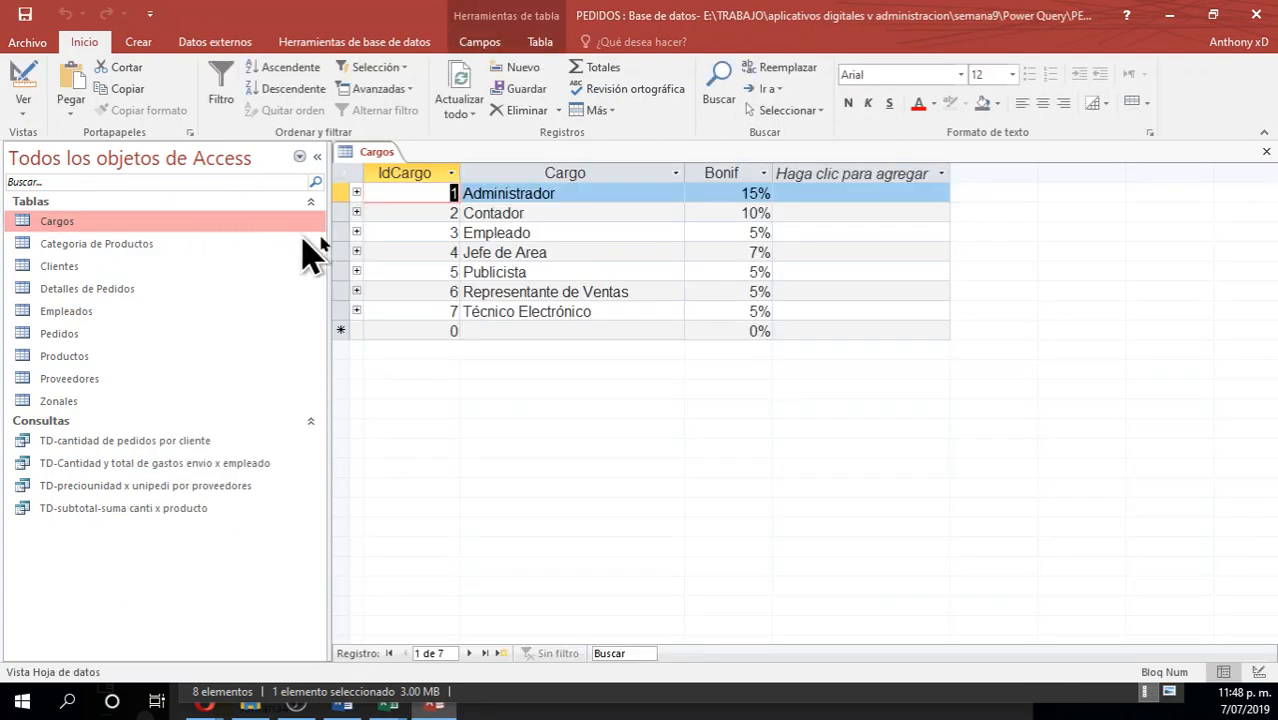
left_click(25, 100)
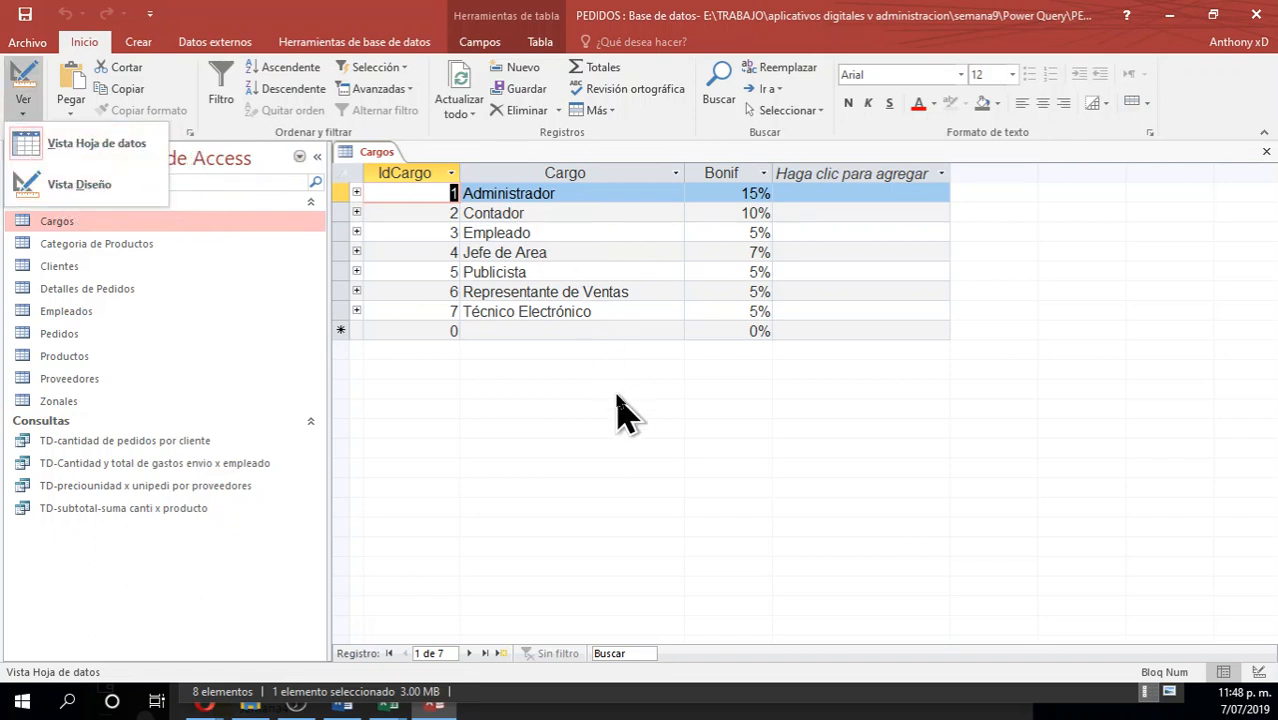
left_click(565, 340)
Add a new Cargos record with IdCargo 8 and Cargo 'cocinero'
left_click(556, 331)
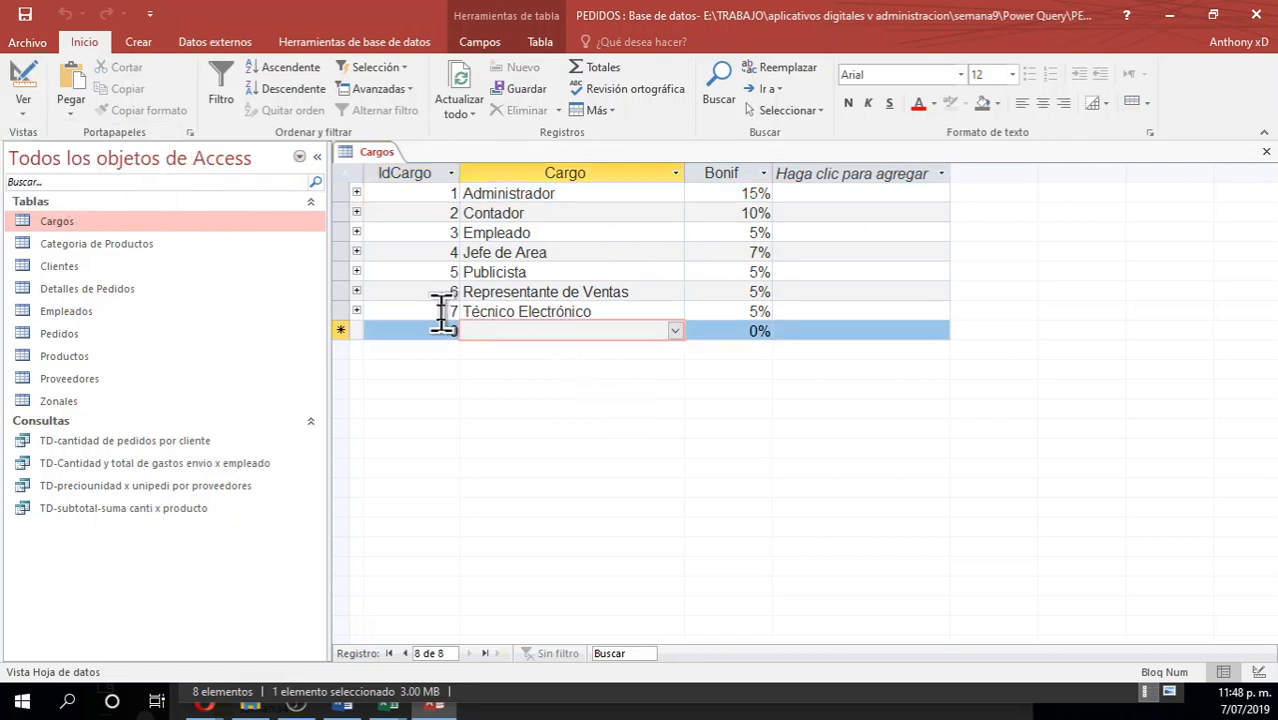
left_click(441, 314)
left_click(442, 330)
left_click(485, 331)
type("cocinero")
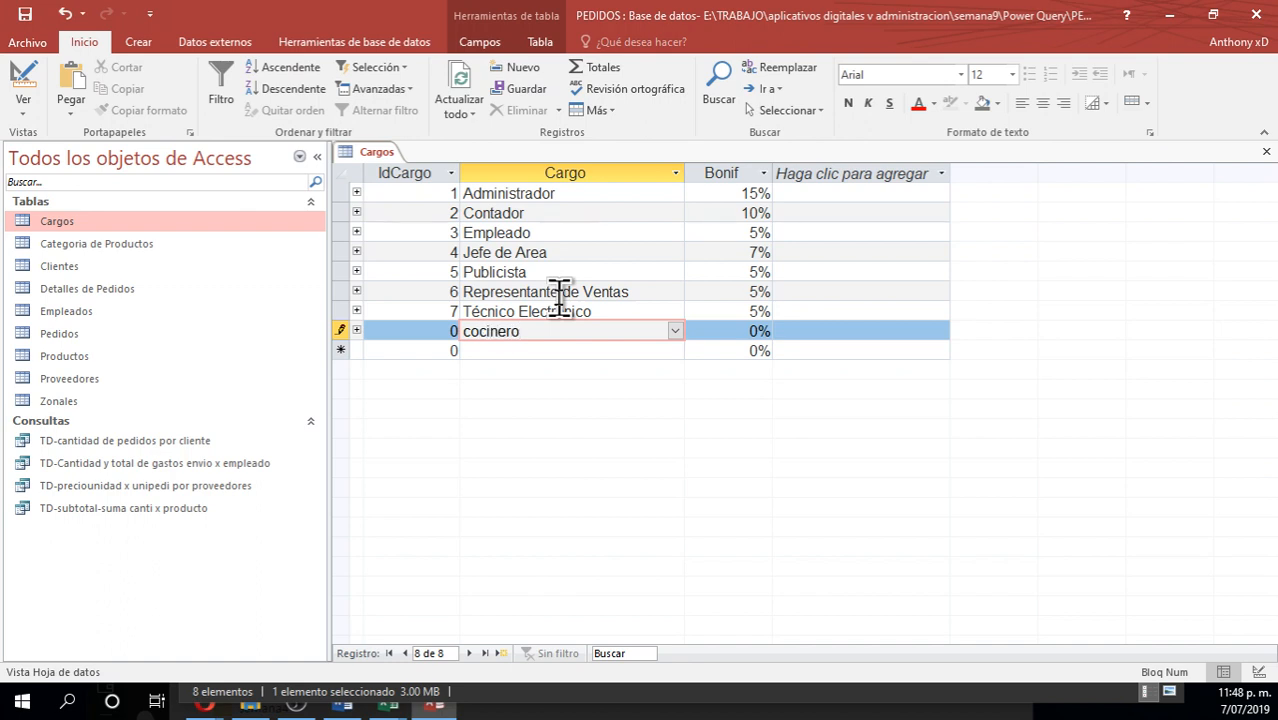
left_click(441, 330)
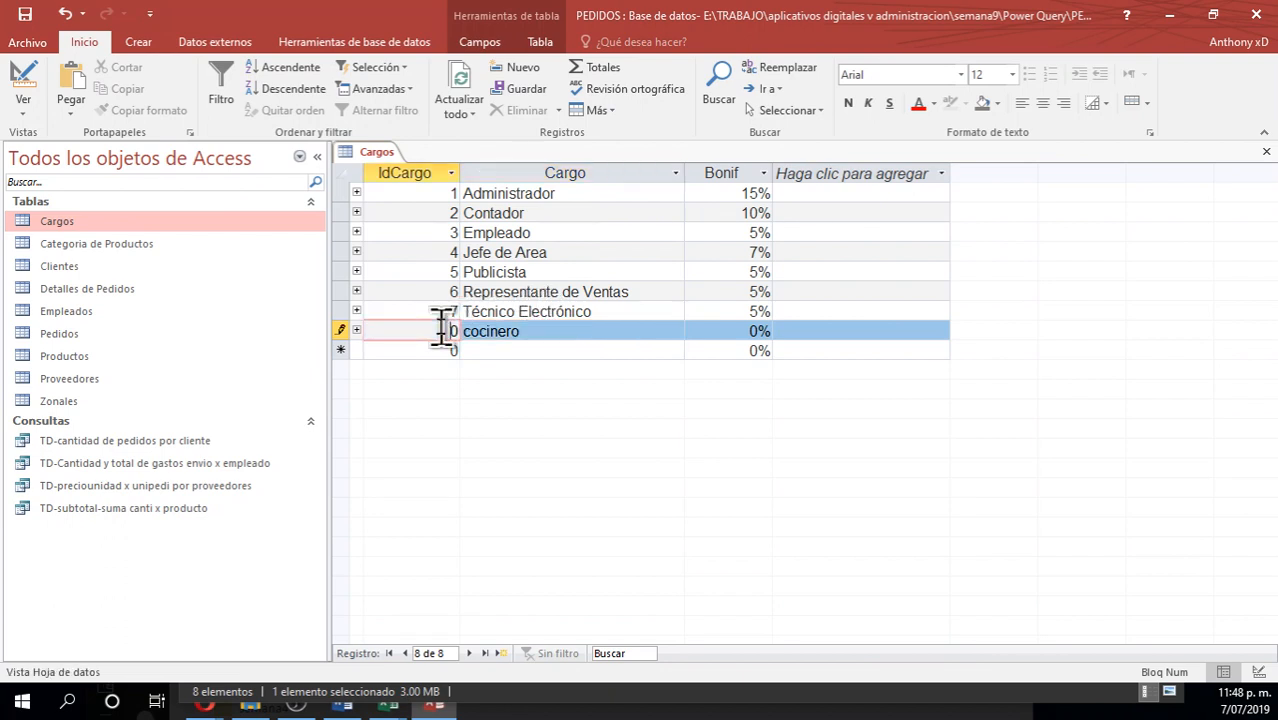
left_click_drag(441, 329, 482, 320)
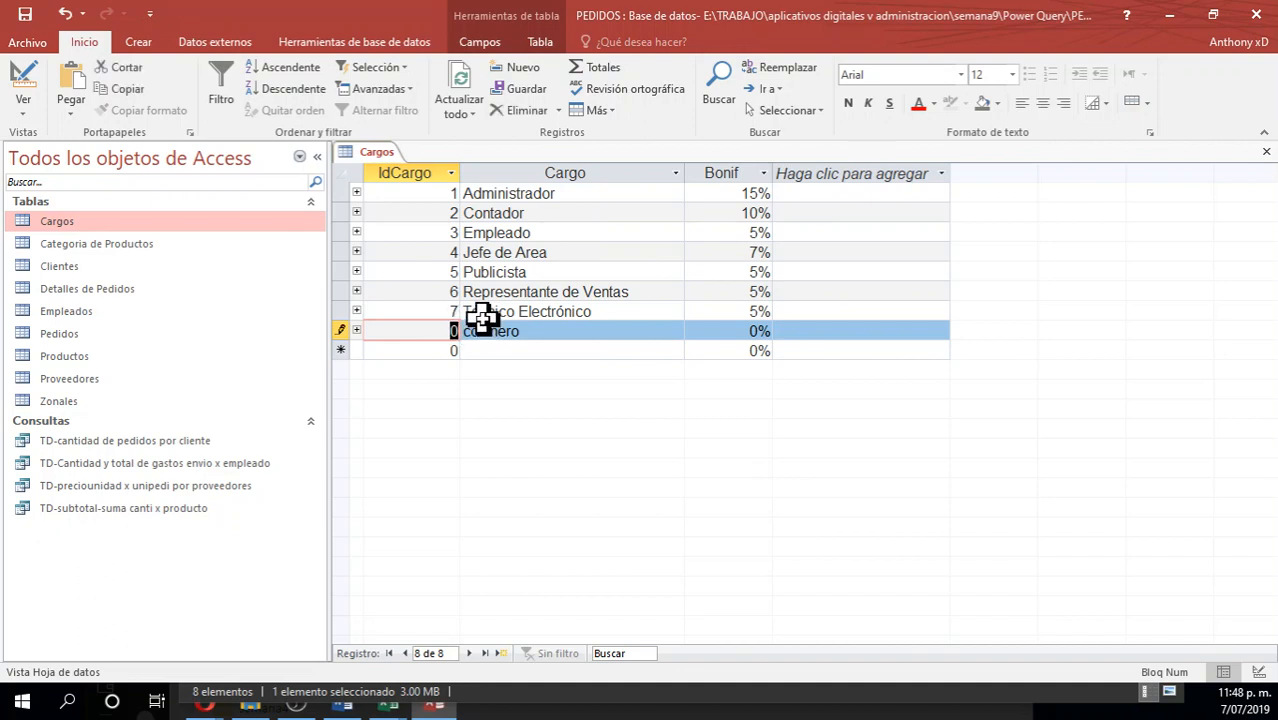
type("8")
left_click(520, 322)
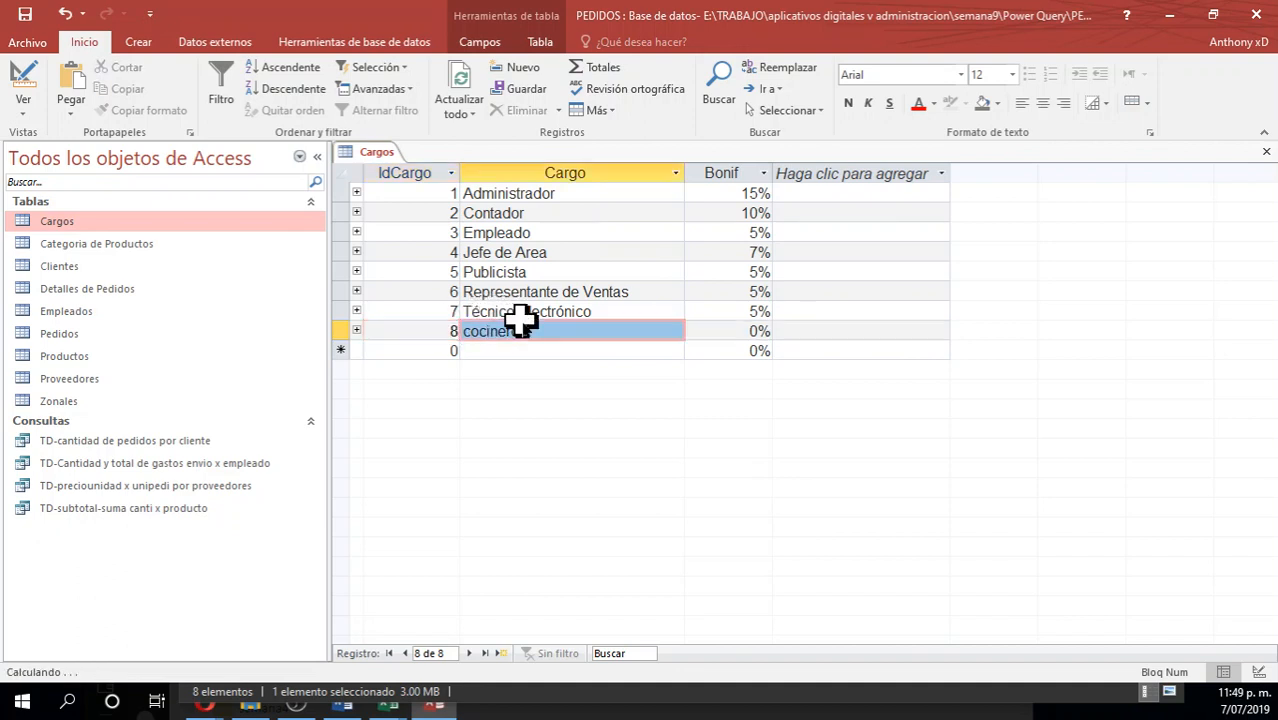
left_click(396, 700)
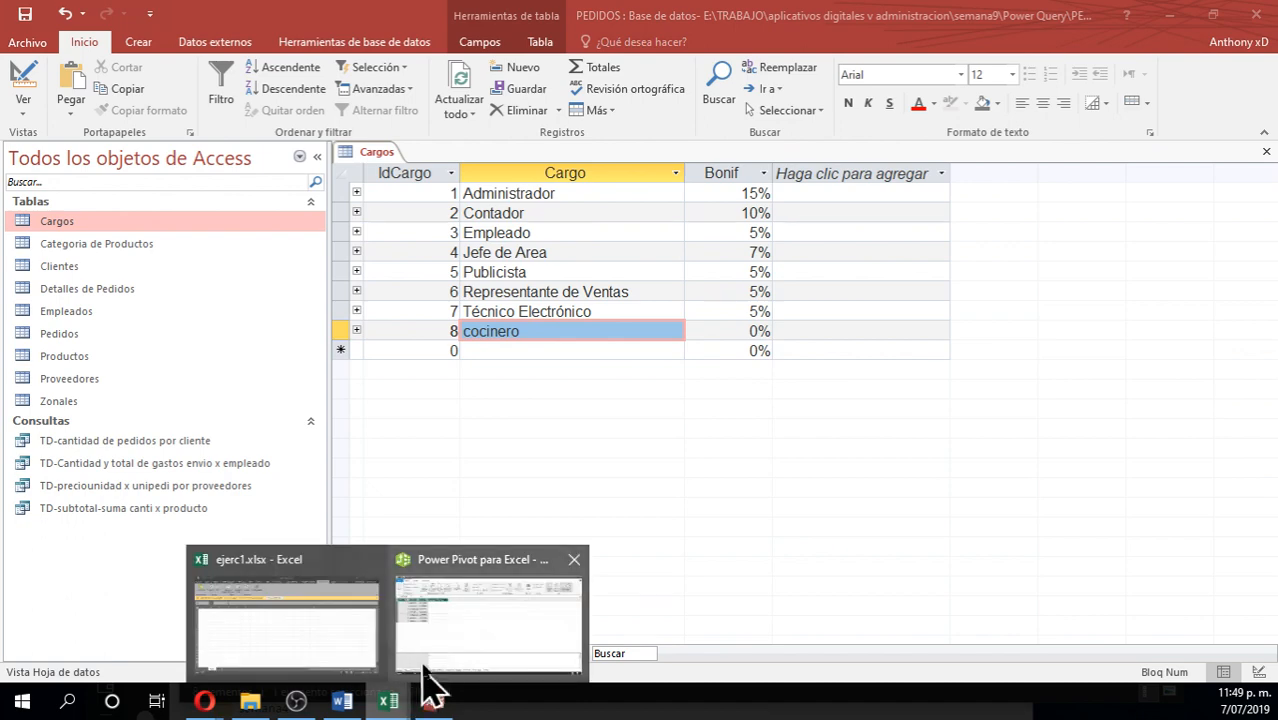
Check Cargos in Power Pivot, then commit and save the cocinero record in Access
left_click(424, 665)
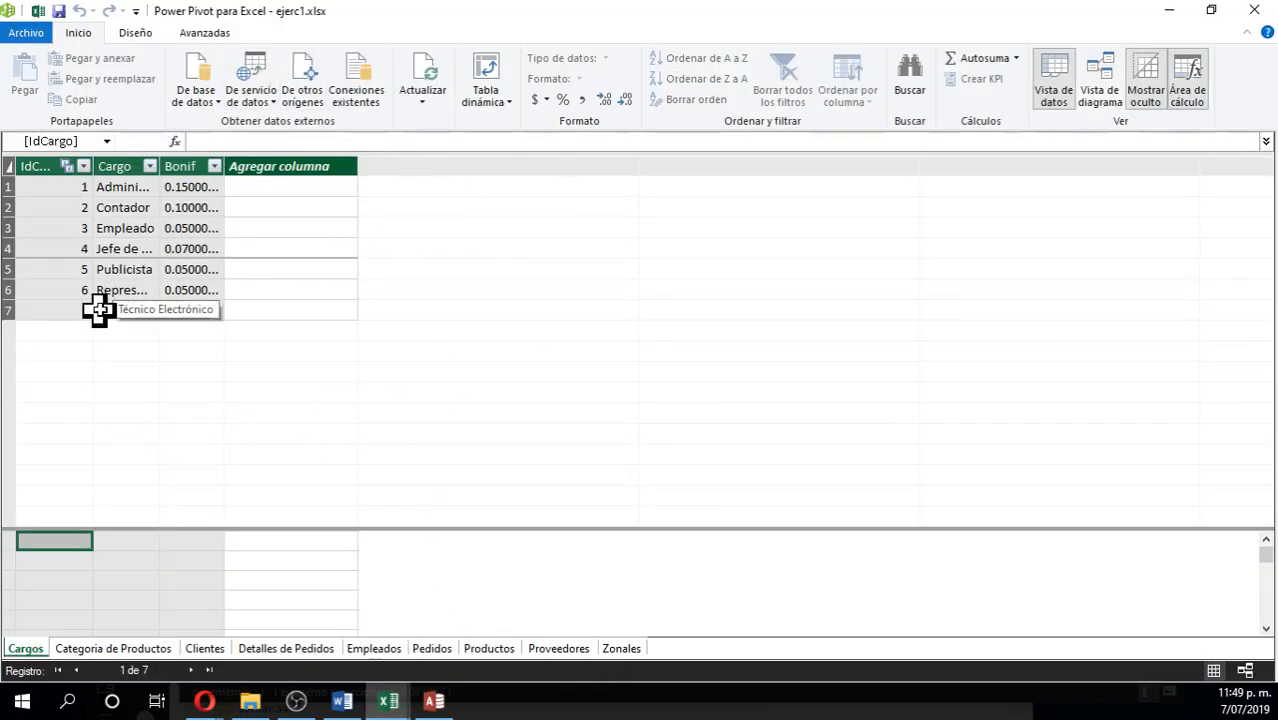
left_click(35, 649)
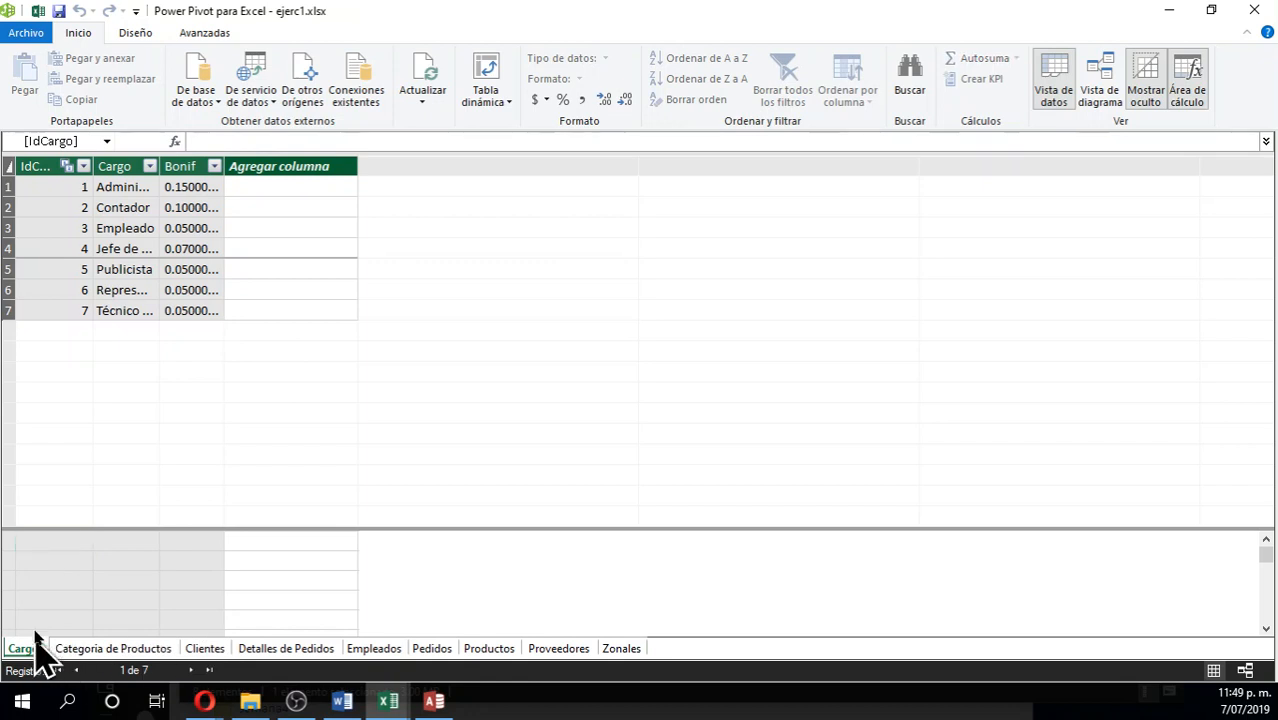
left_click(436, 700)
left_click(549, 333)
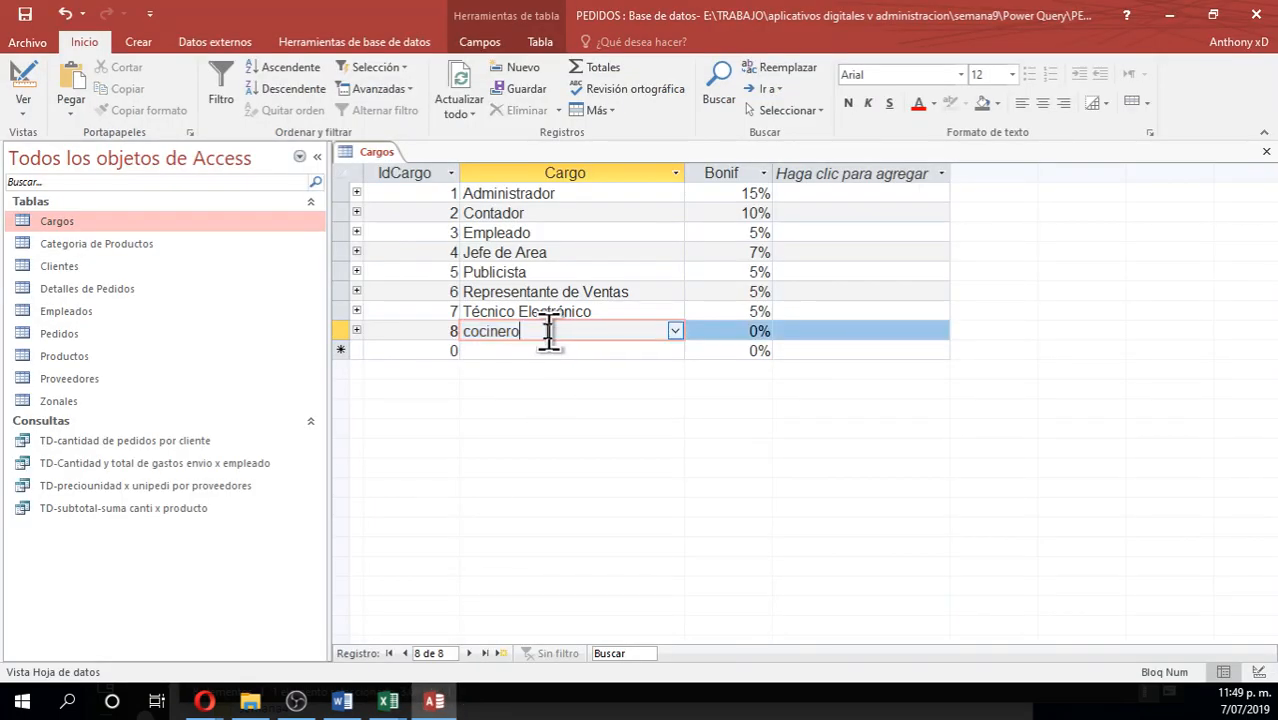
key("Tab")
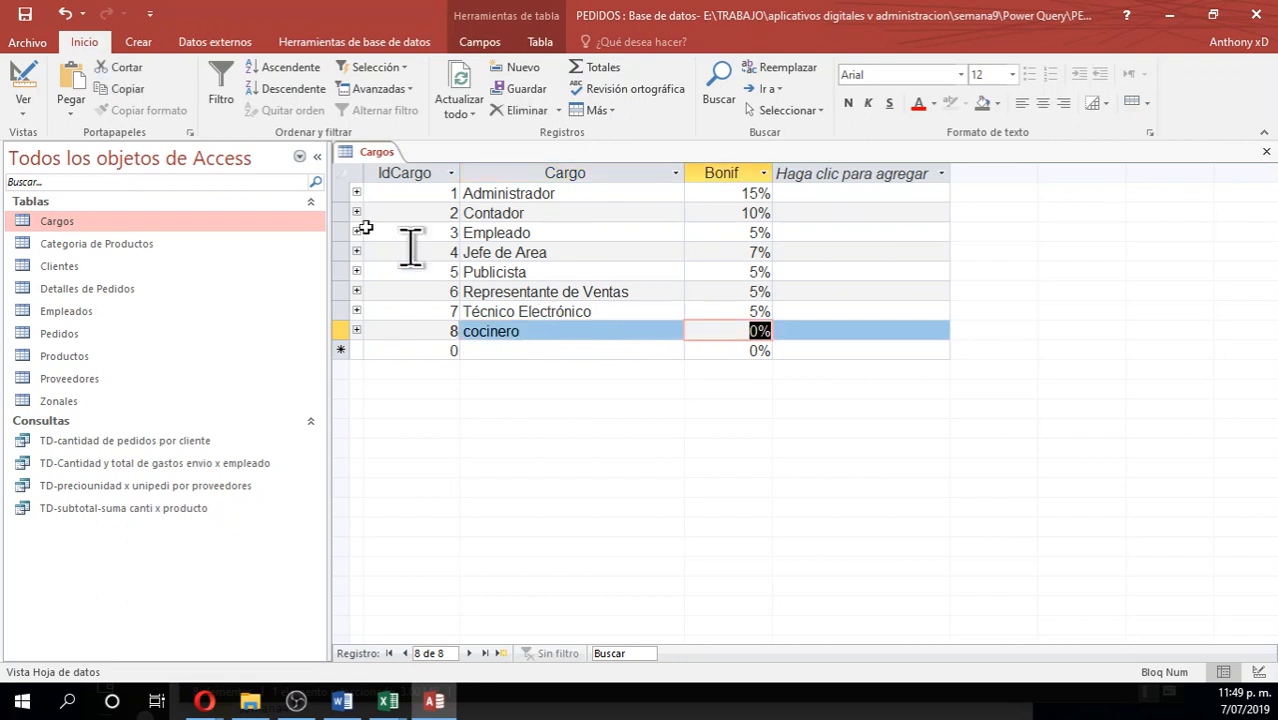
left_click(19, 20)
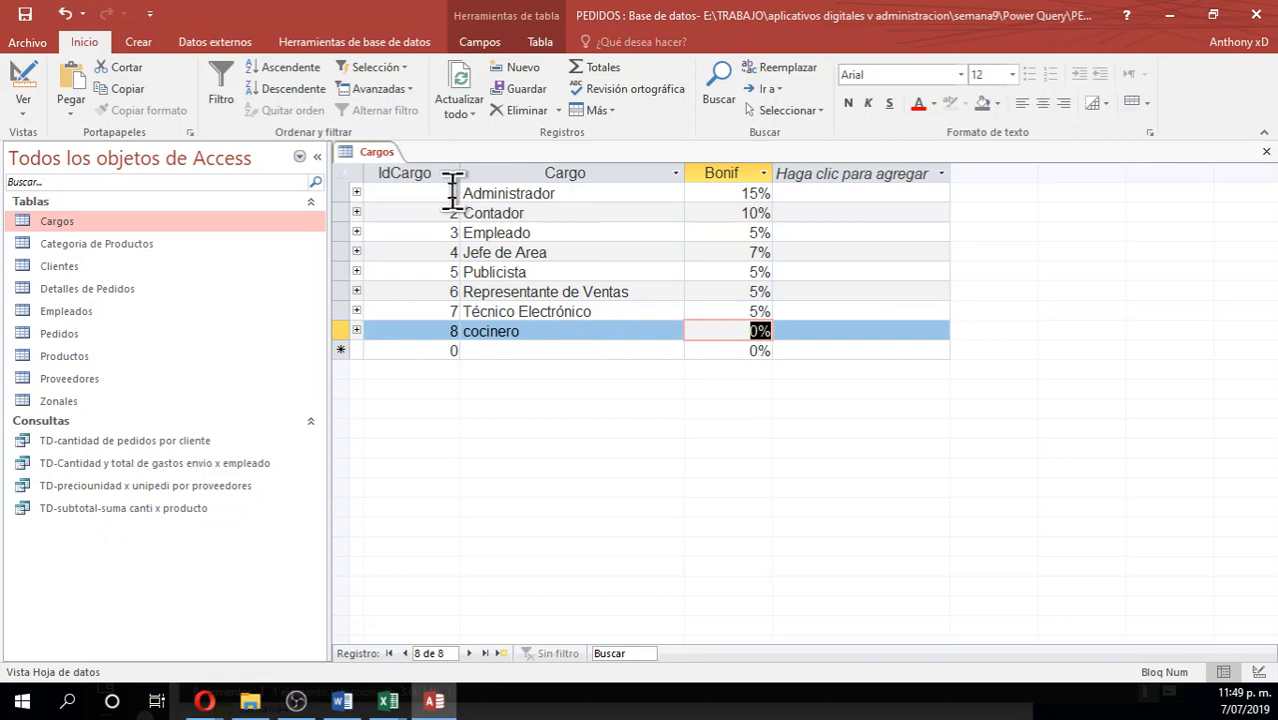
Move Access aside and bring Power Pivot's Cargos table forward to refresh it
double_click(398, 14)
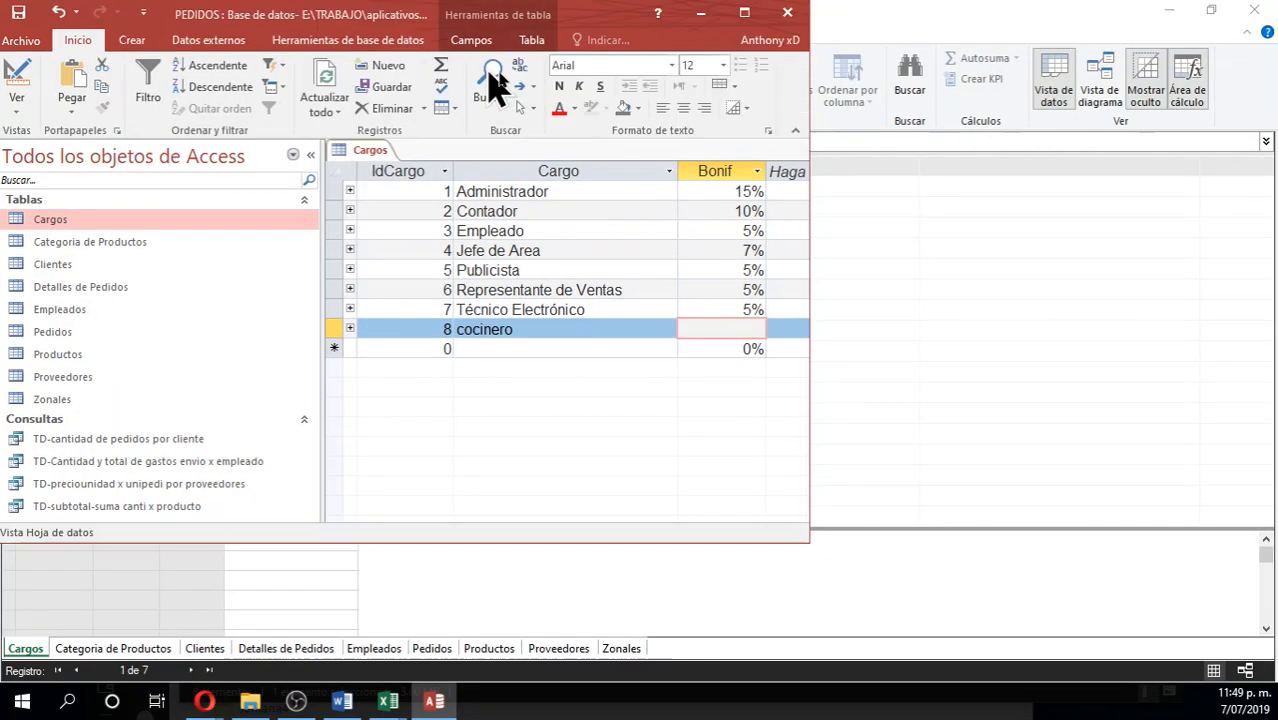
left_click_drag(391, 16, 847, 177)
left_click(448, 32)
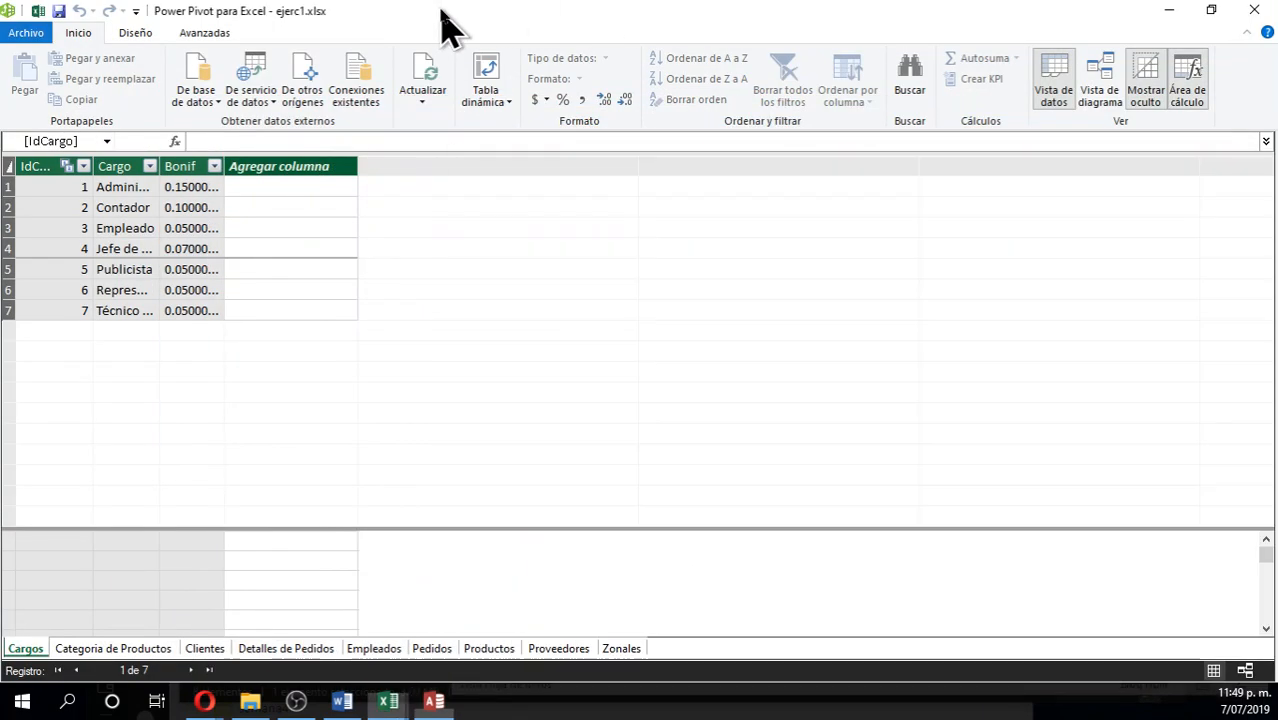
left_click(424, 102)
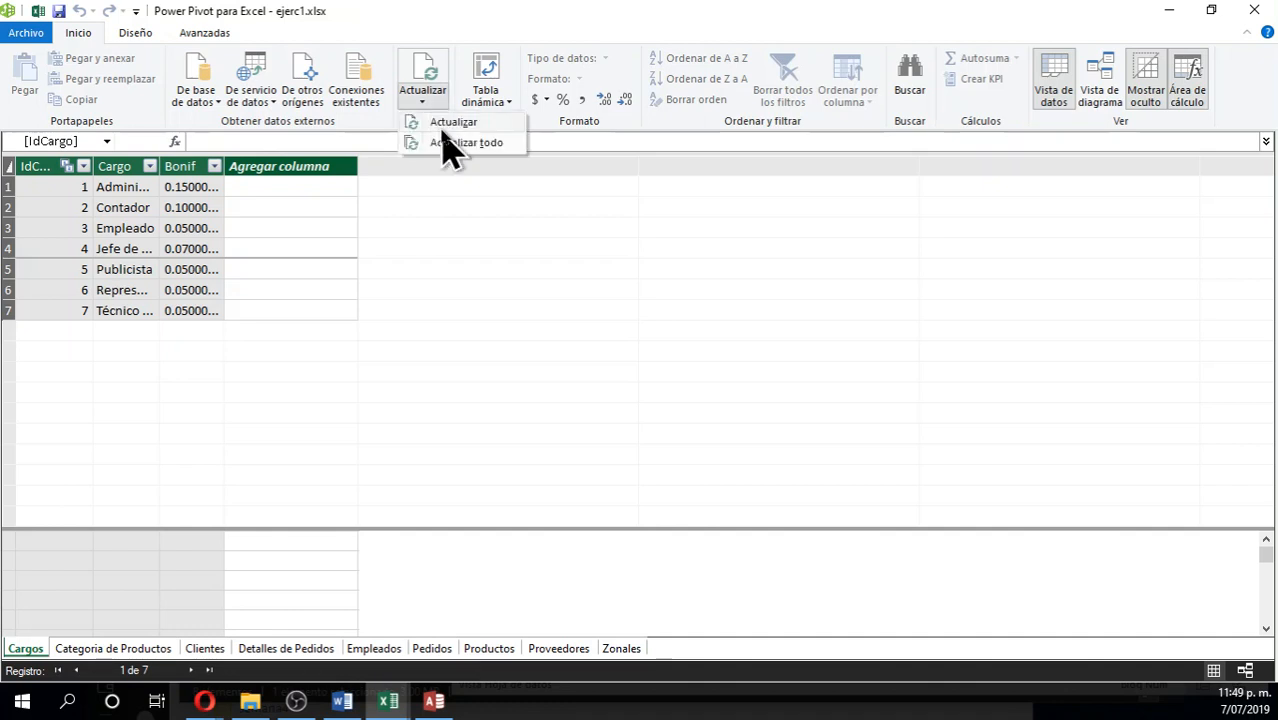
Refresh Cargos from Access, accepting the security warning, and confirm row 8 cocinero with Bonif 0
left_click(442, 130)
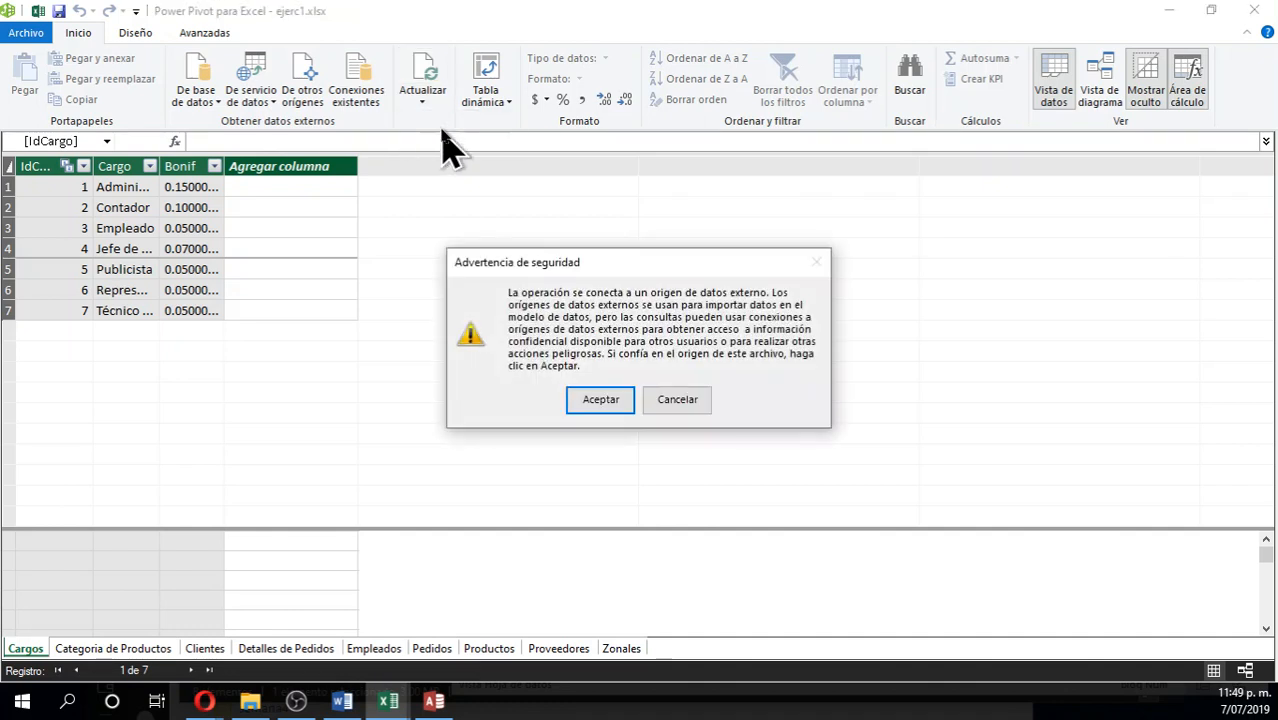
left_click(605, 405)
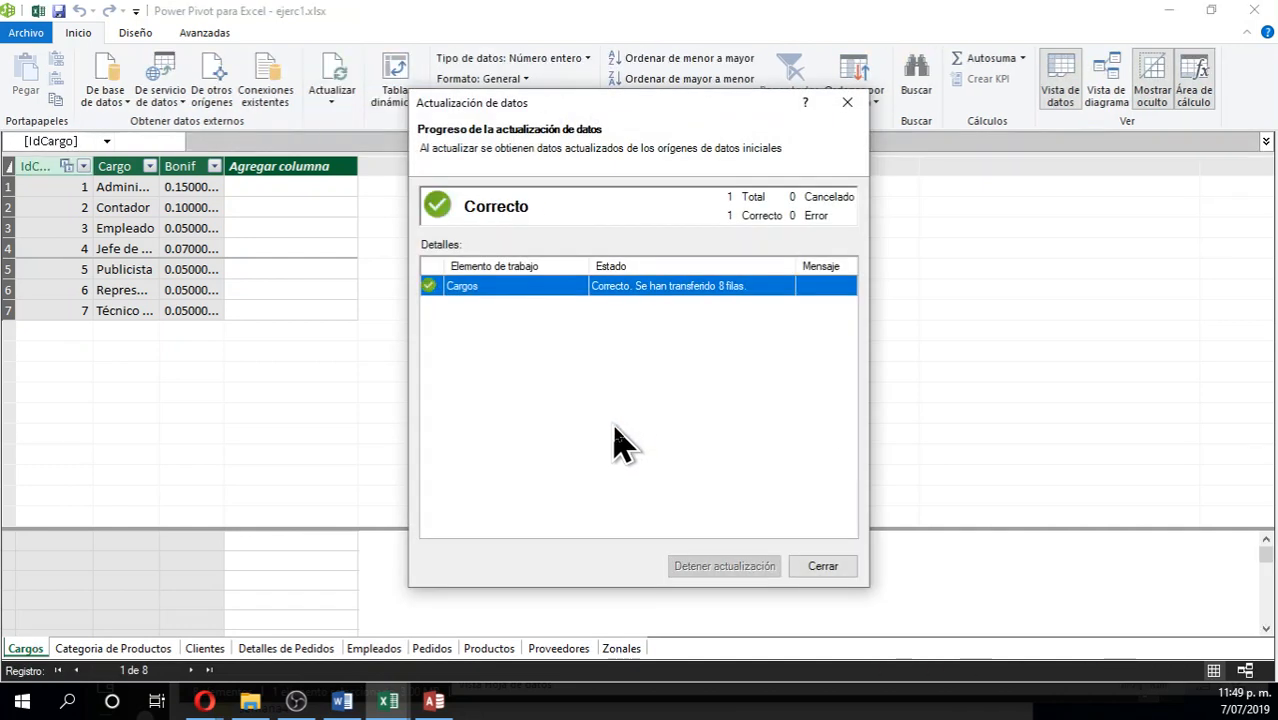
left_click(821, 574)
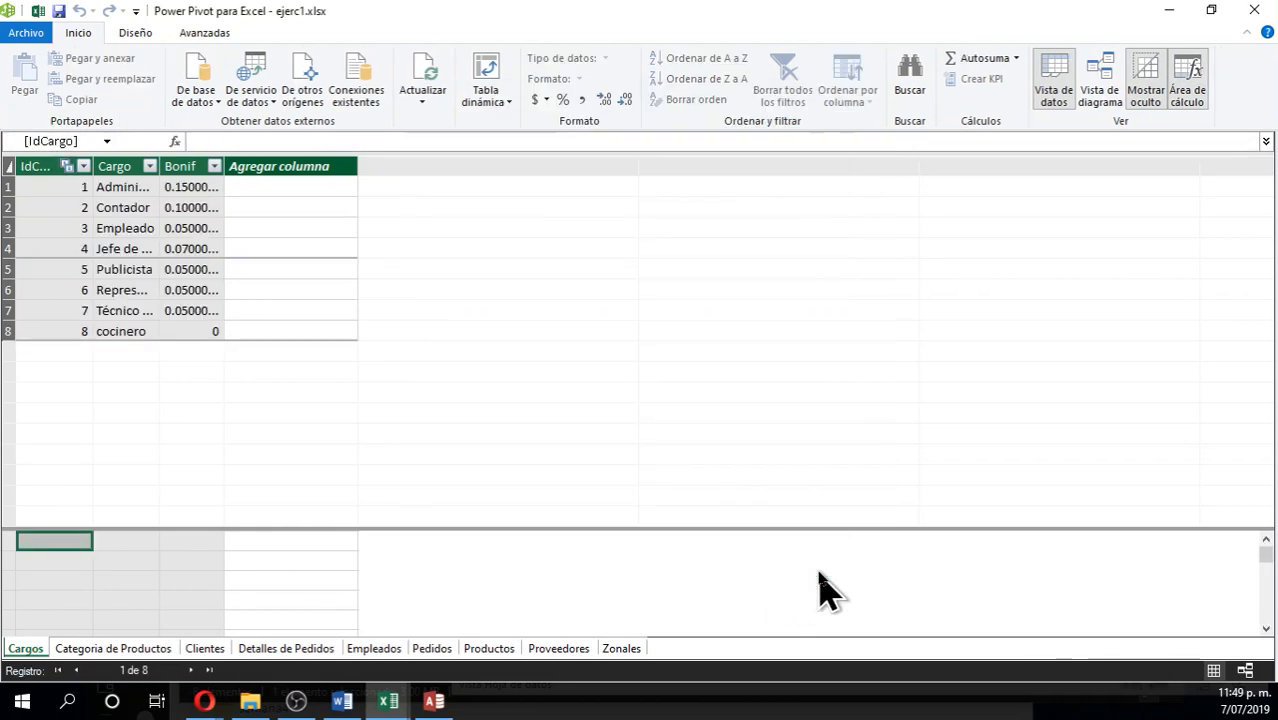
left_click(112, 333)
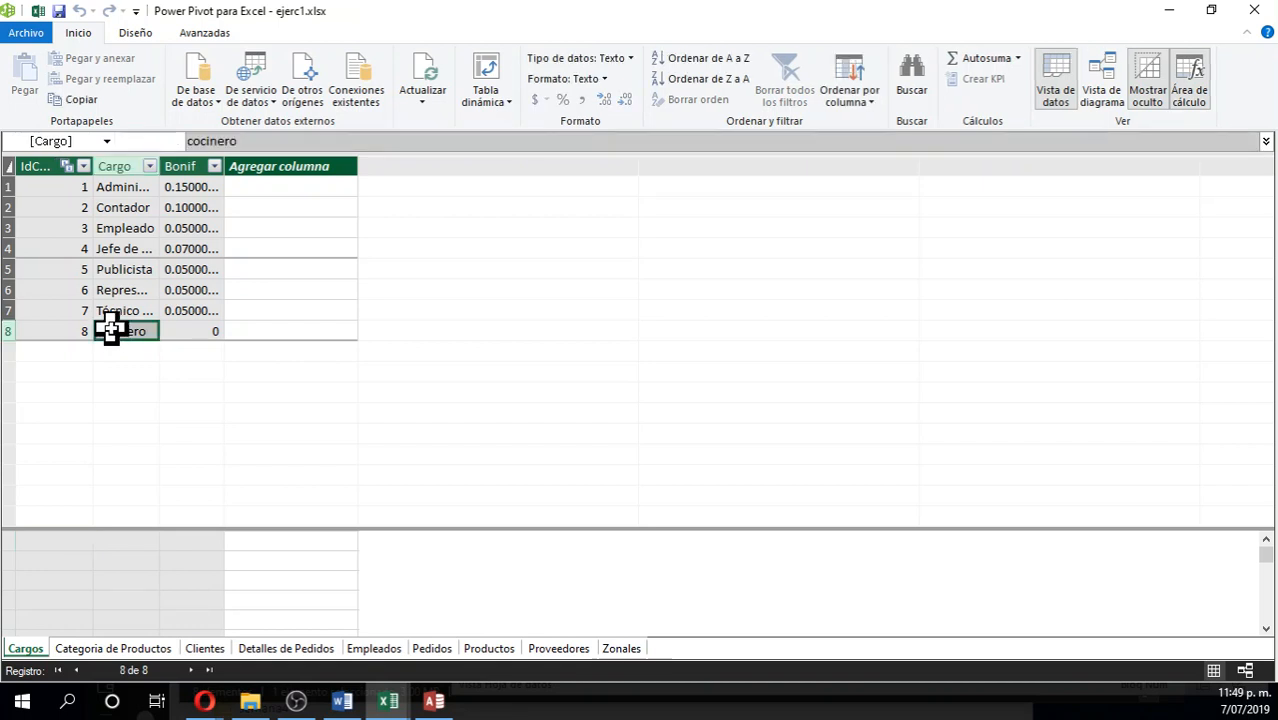
left_click(433, 700)
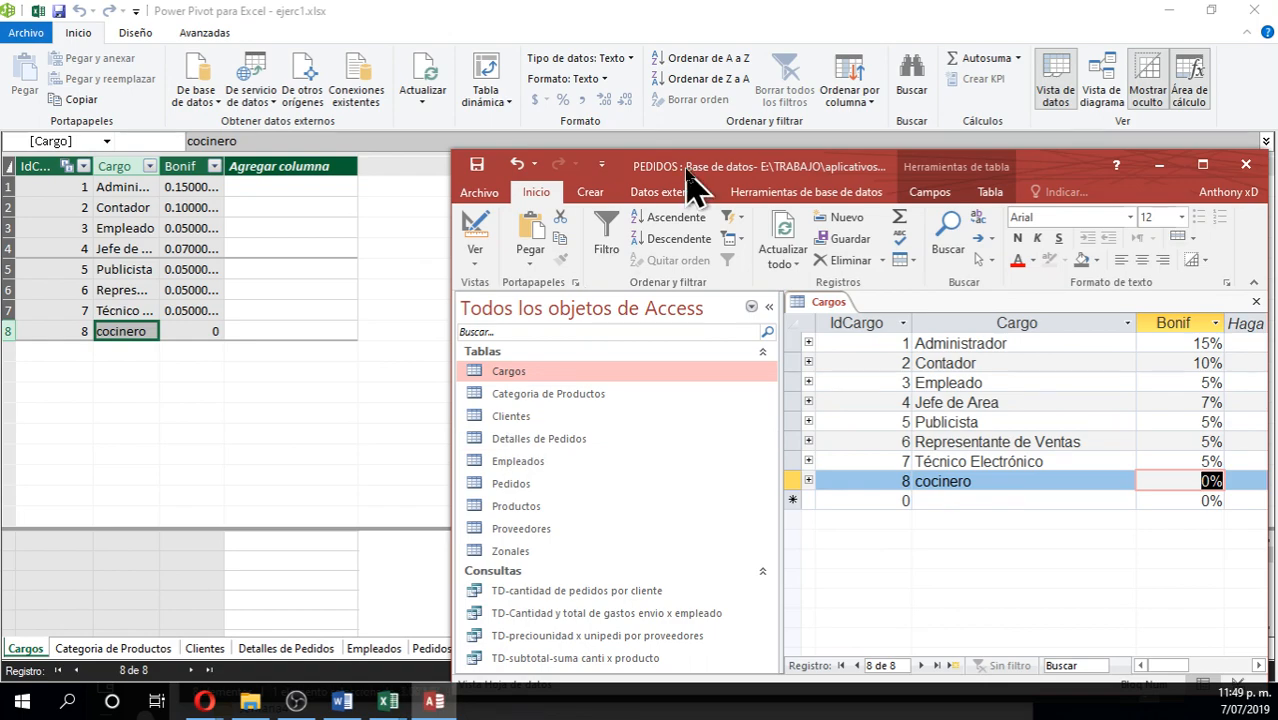
left_click_drag(686, 171, 621, 121)
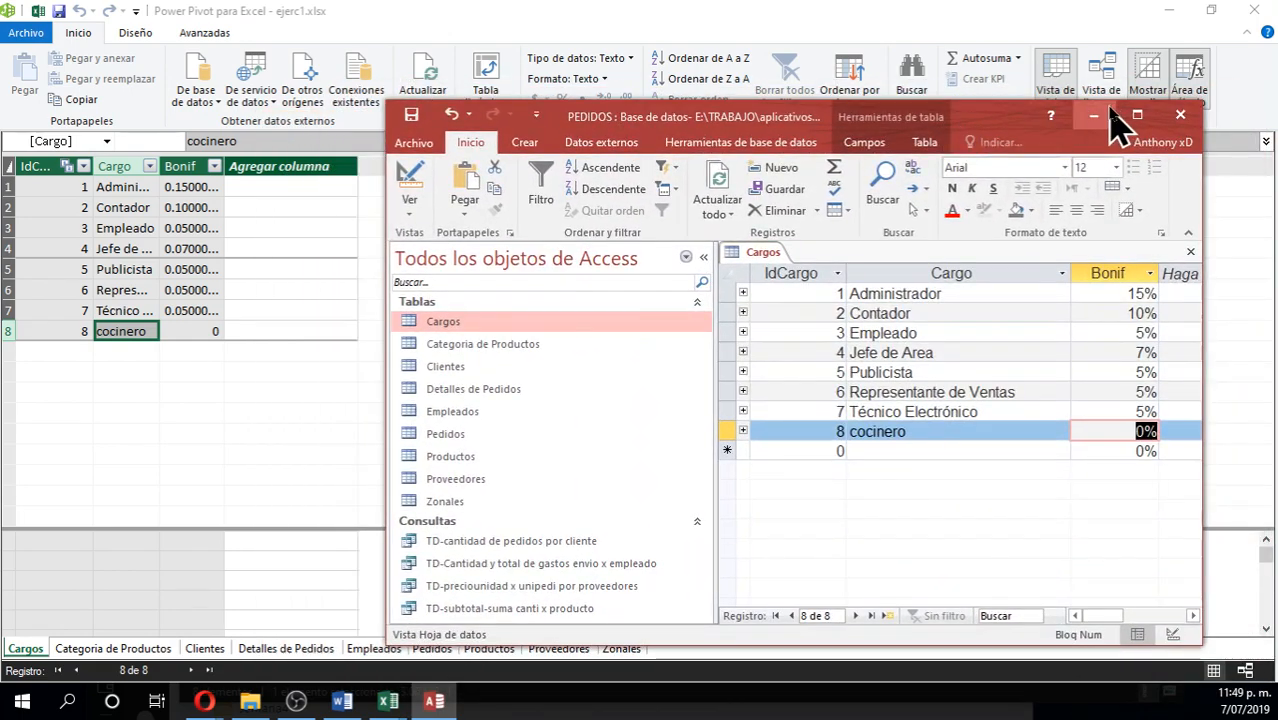
left_click(1106, 115)
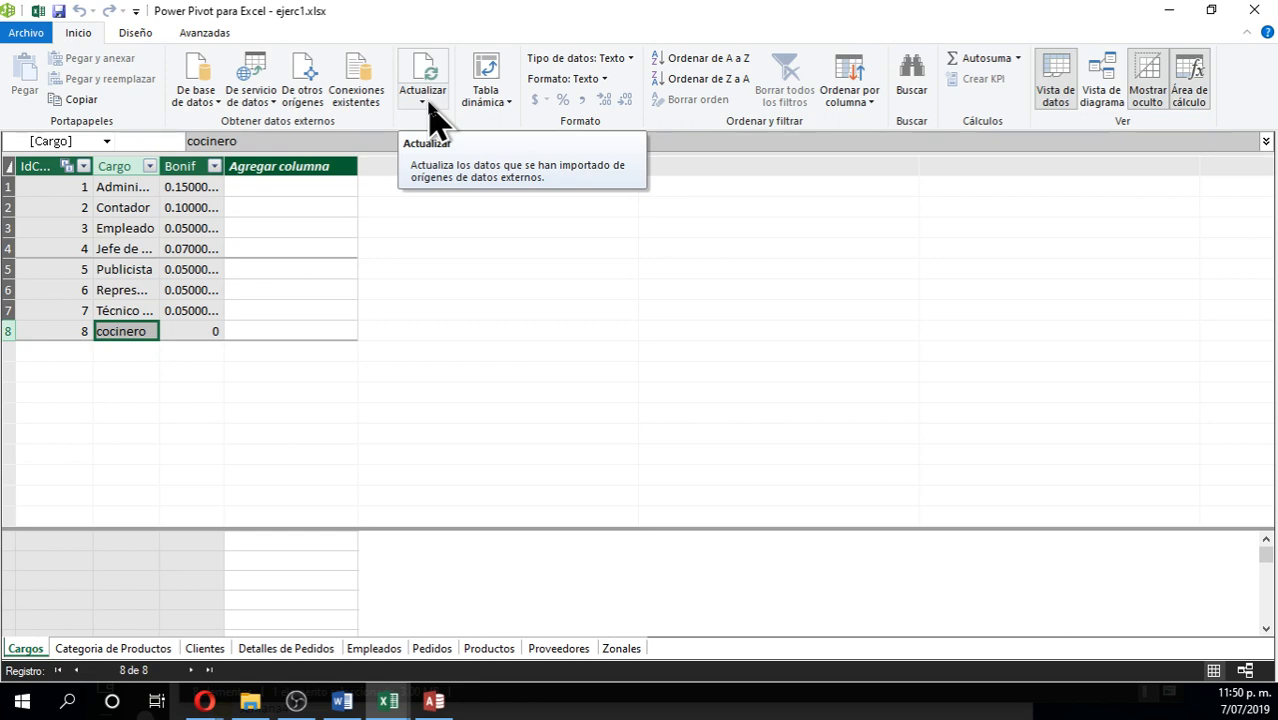
mouse_move(455, 700)
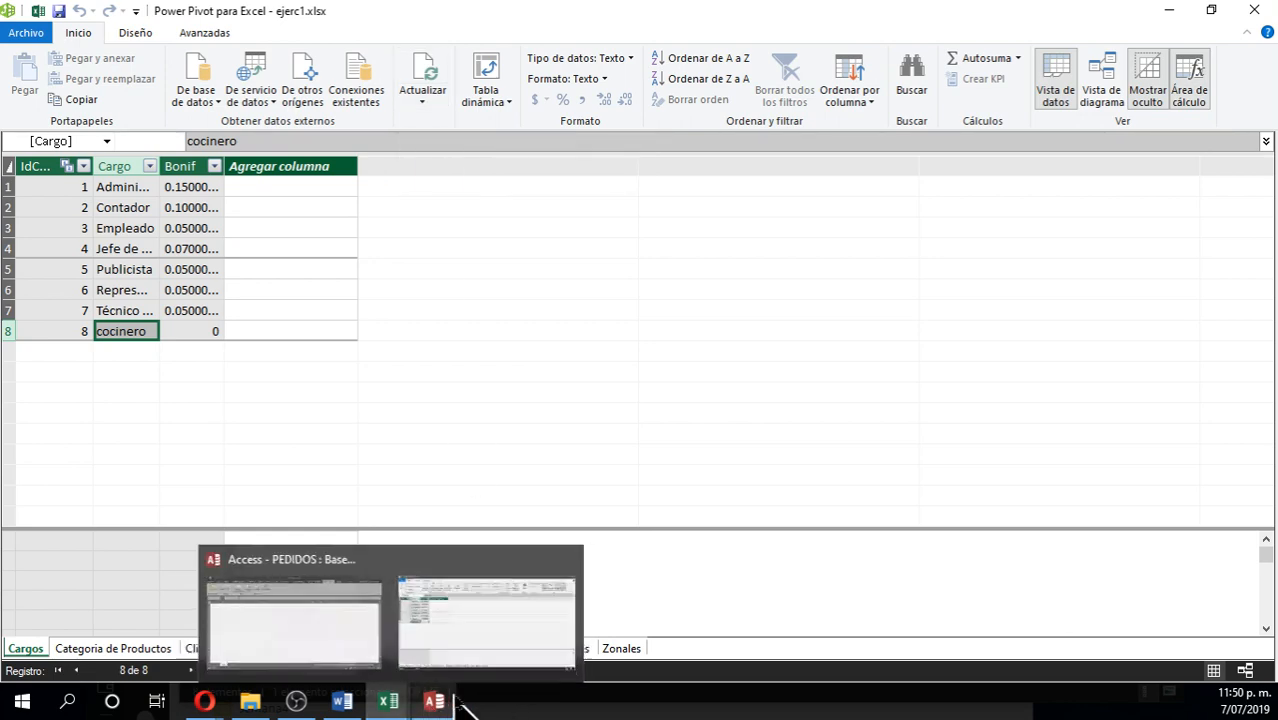
left_click(487, 620)
left_click_drag(716, 114, 637, 60)
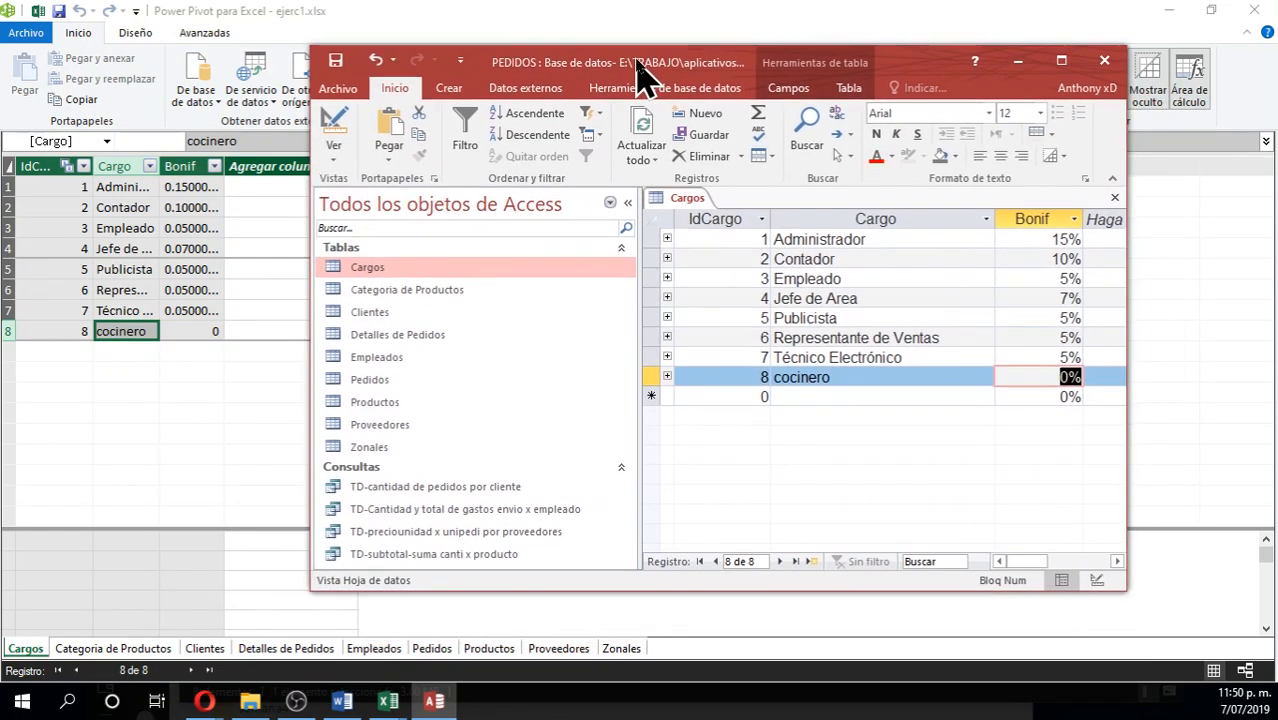
left_click_drag(641, 75, 595, 72)
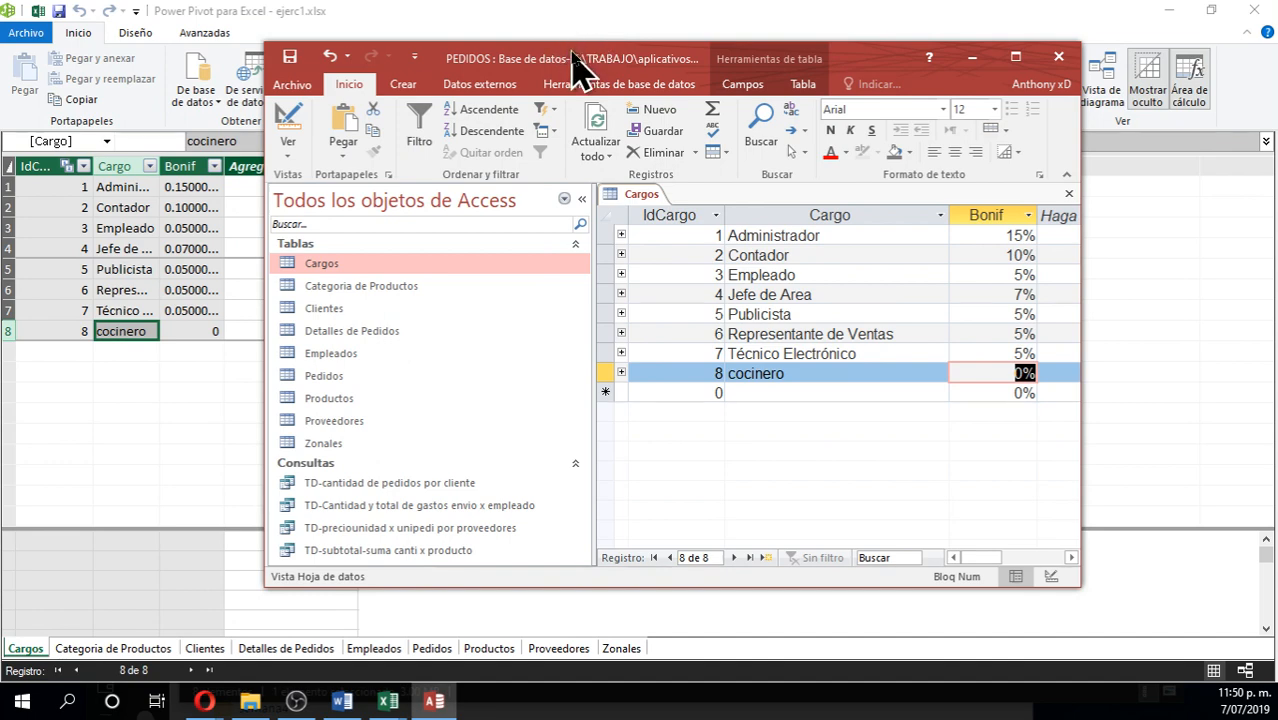
left_click_drag(578, 70, 623, 177)
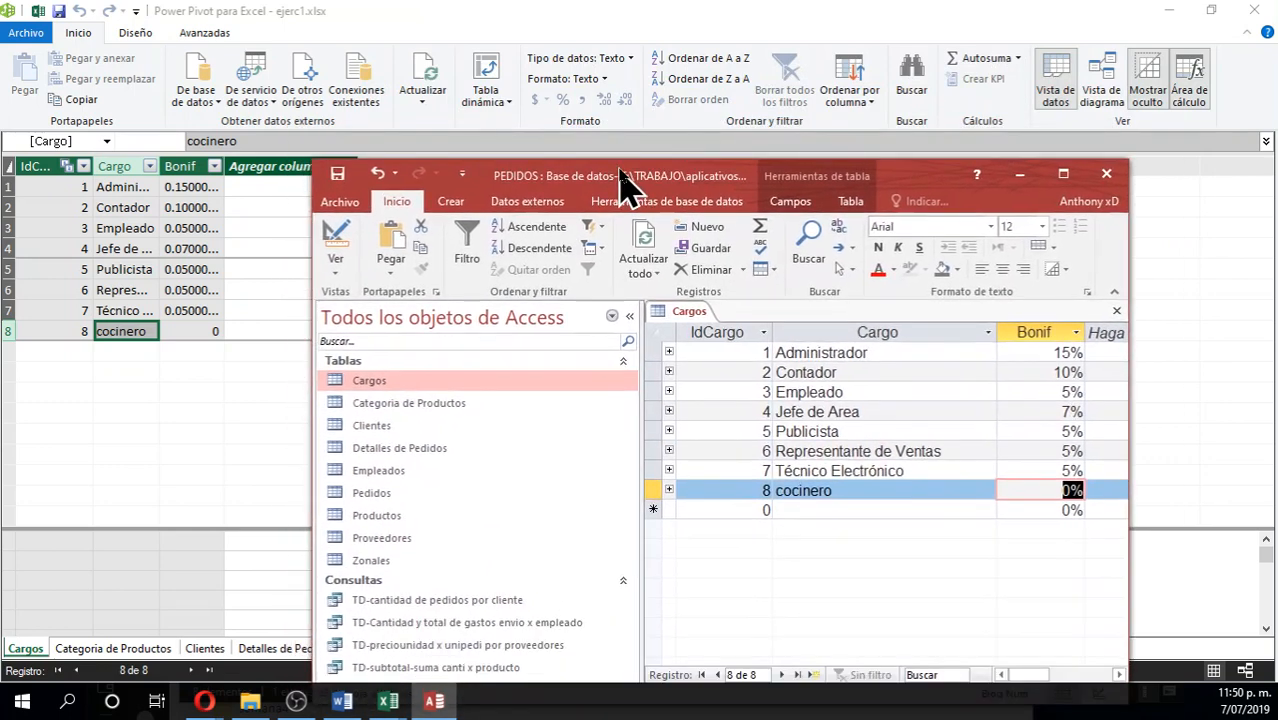
left_click_drag(697, 190, 728, 175)
left_click(1050, 160)
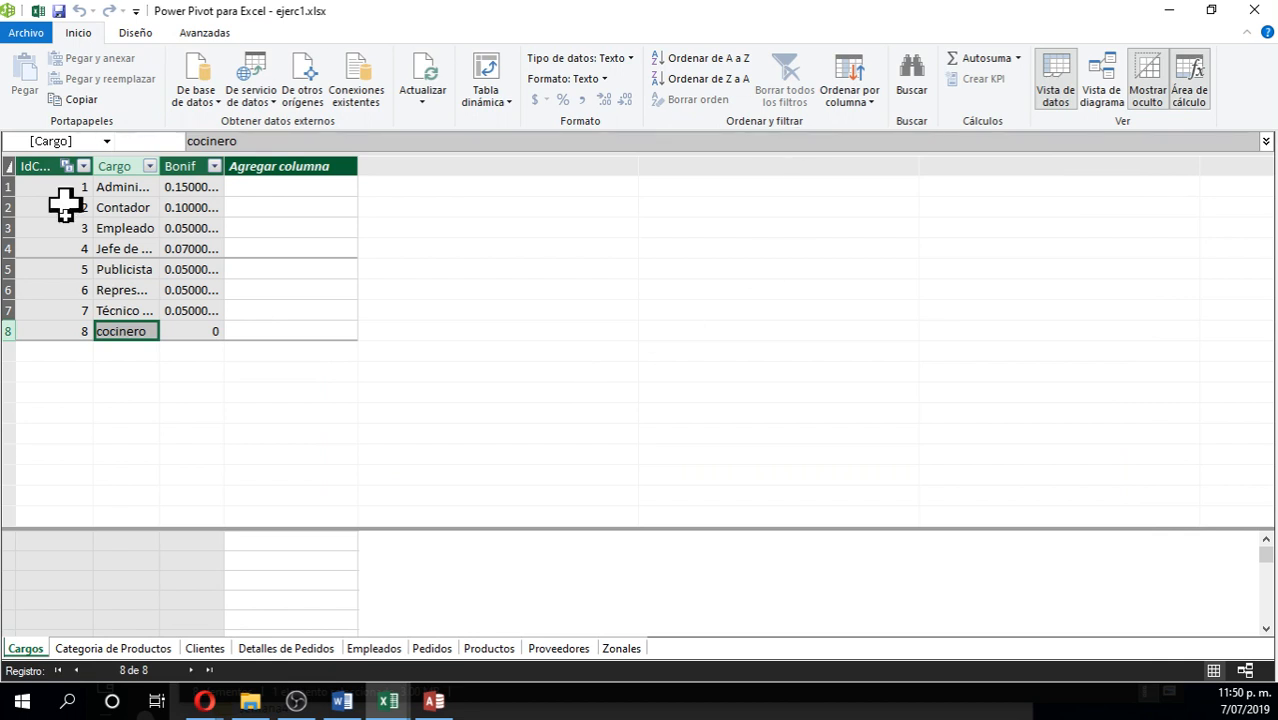
Show the 108-record Clientes table in Power Pivot and bring the Access PEDIDOS window forward
left_click(487, 100)
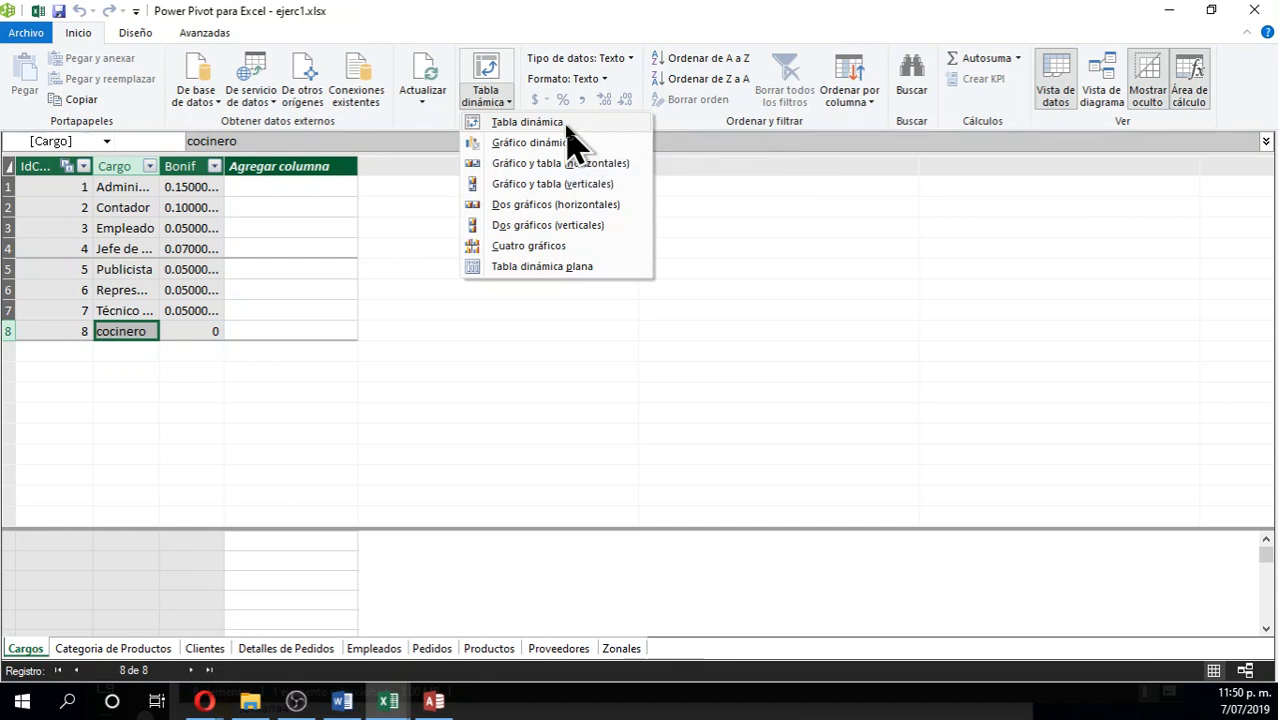
left_click(402, 214)
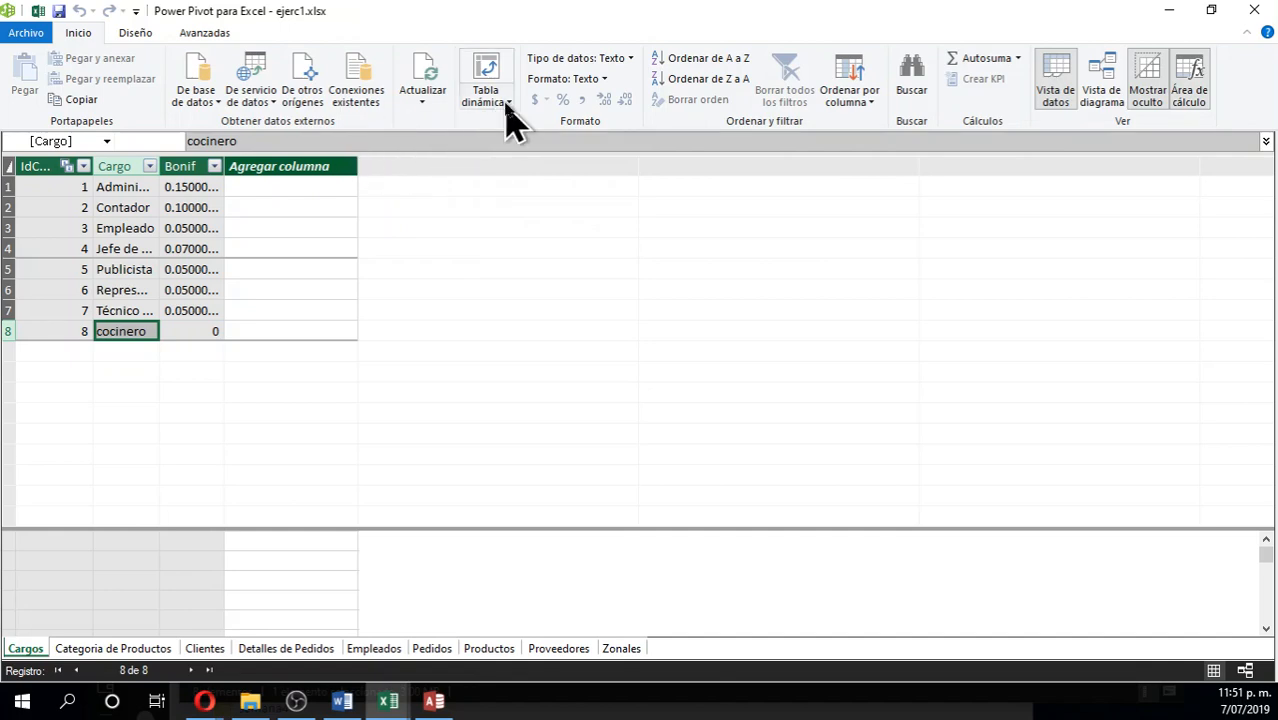
left_click(205, 649)
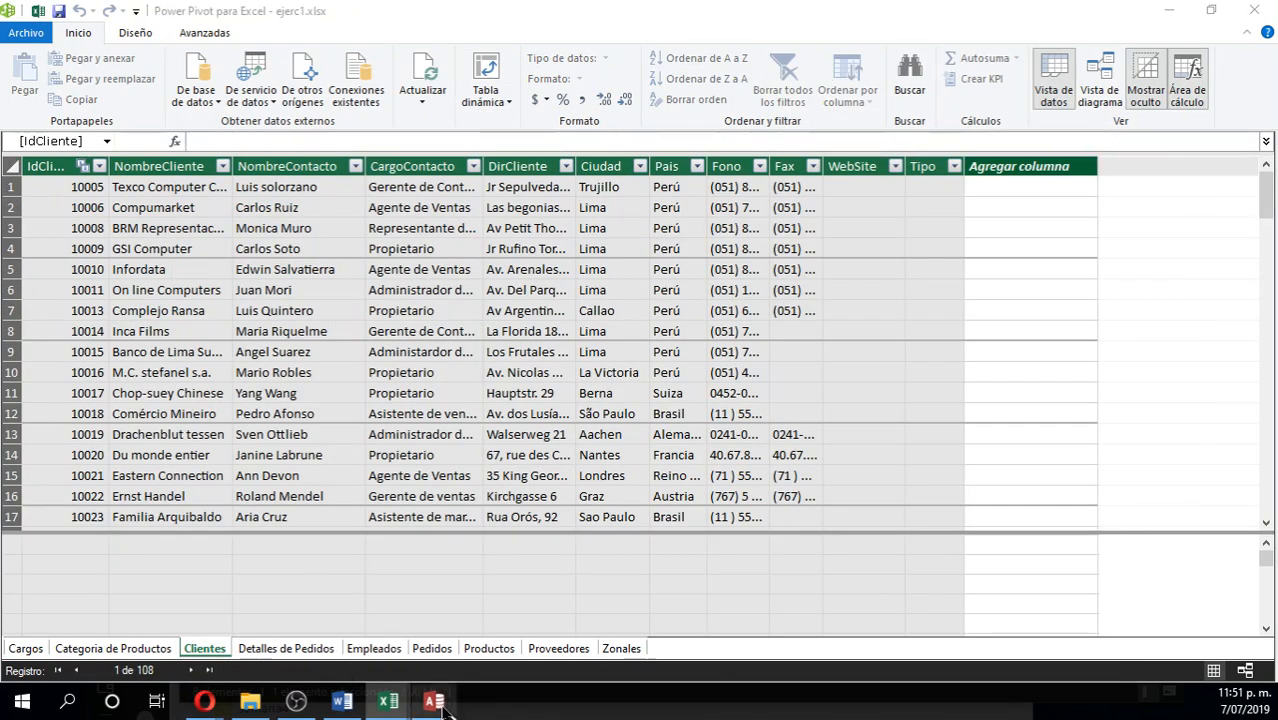
left_click(433, 701)
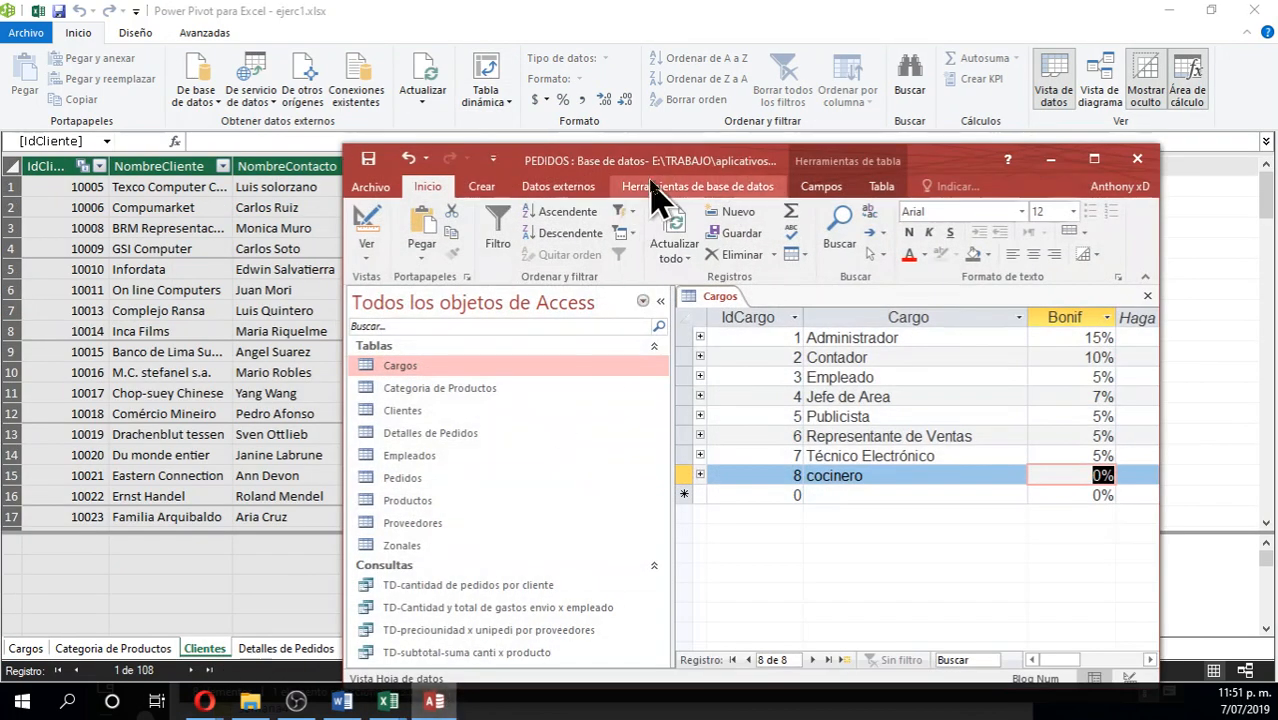
Maximize Access and open the TD-cantidad de pedidos por cliente query, widening CuentaDeIdPedido
left_click_drag(655, 162, 569, 16)
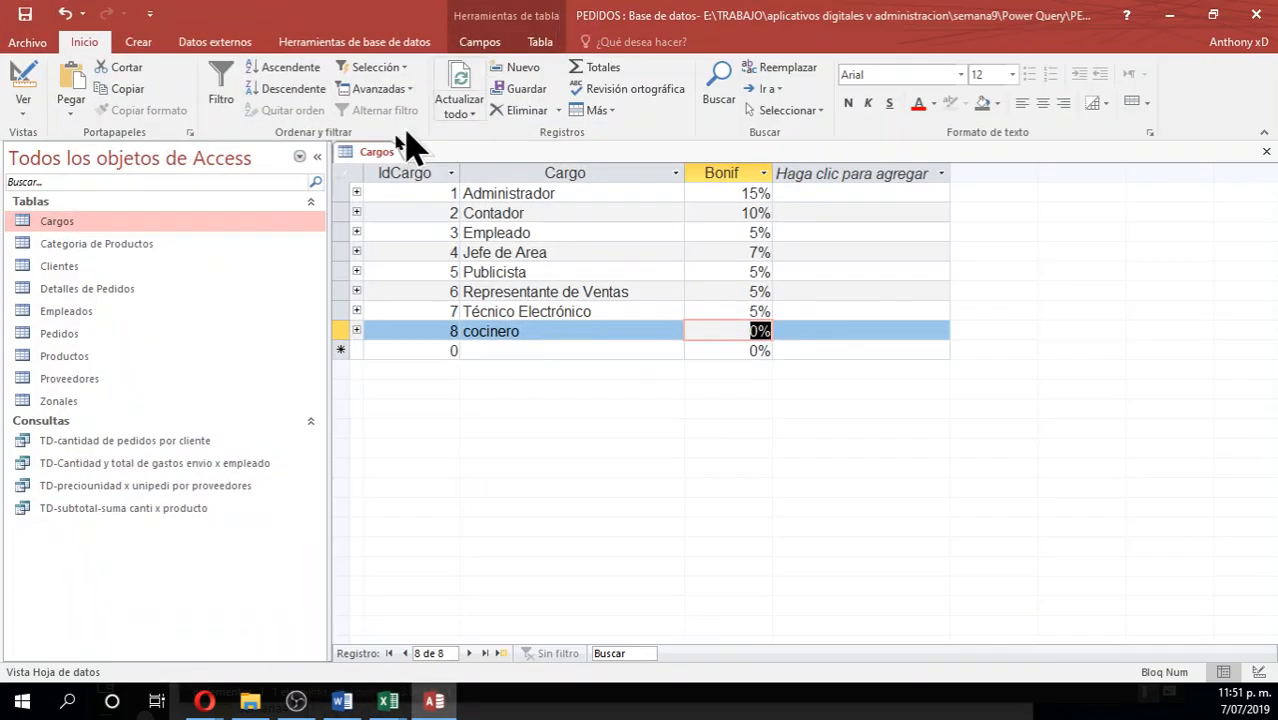
left_click(212, 440)
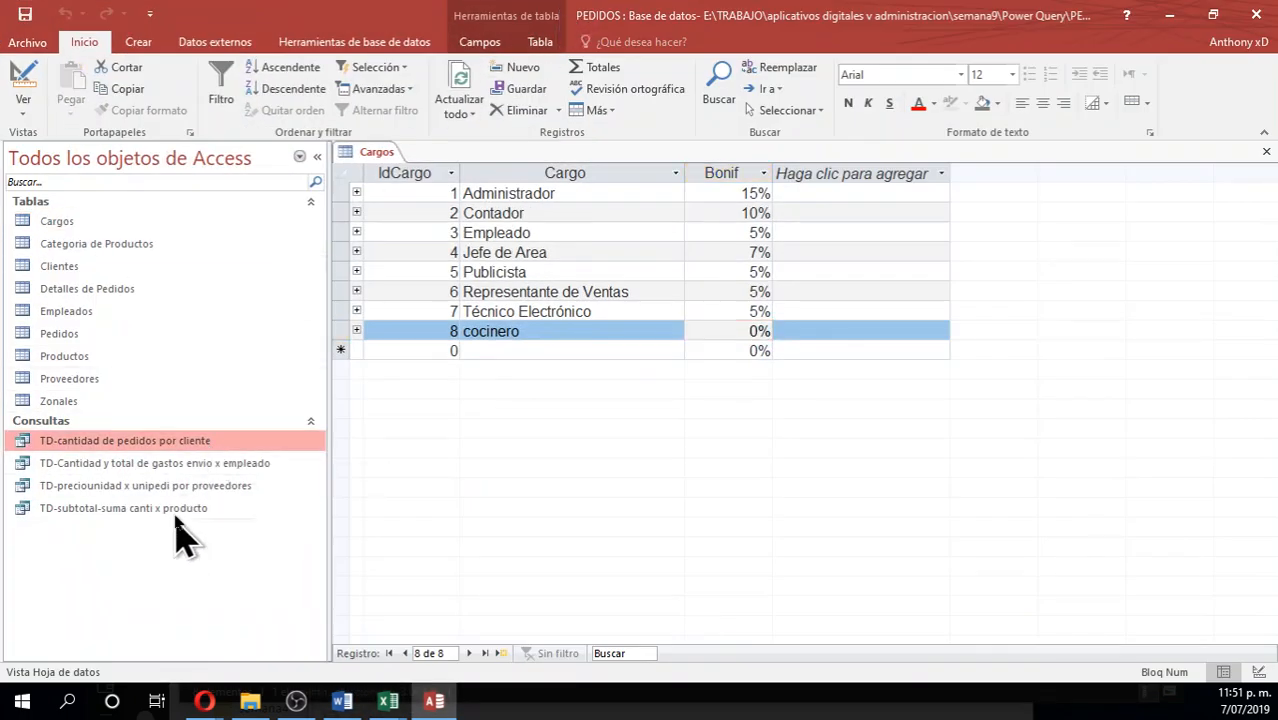
right_click(165, 440)
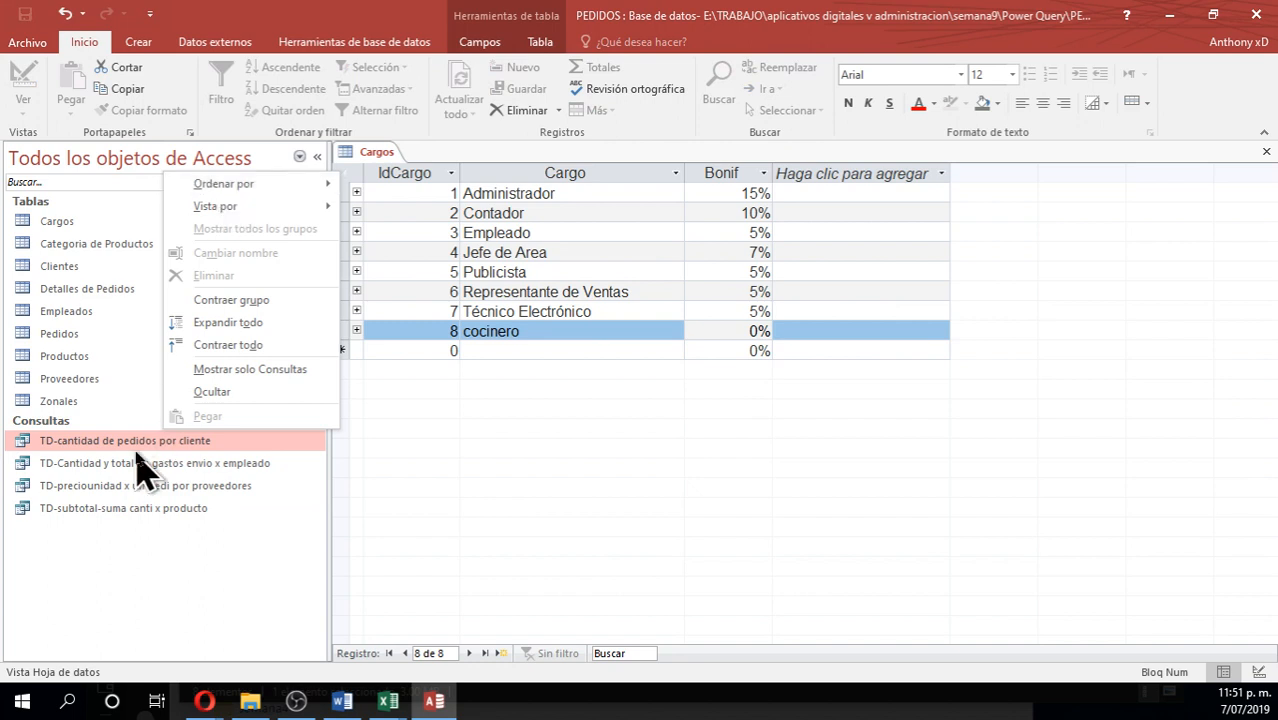
right_click(137, 447)
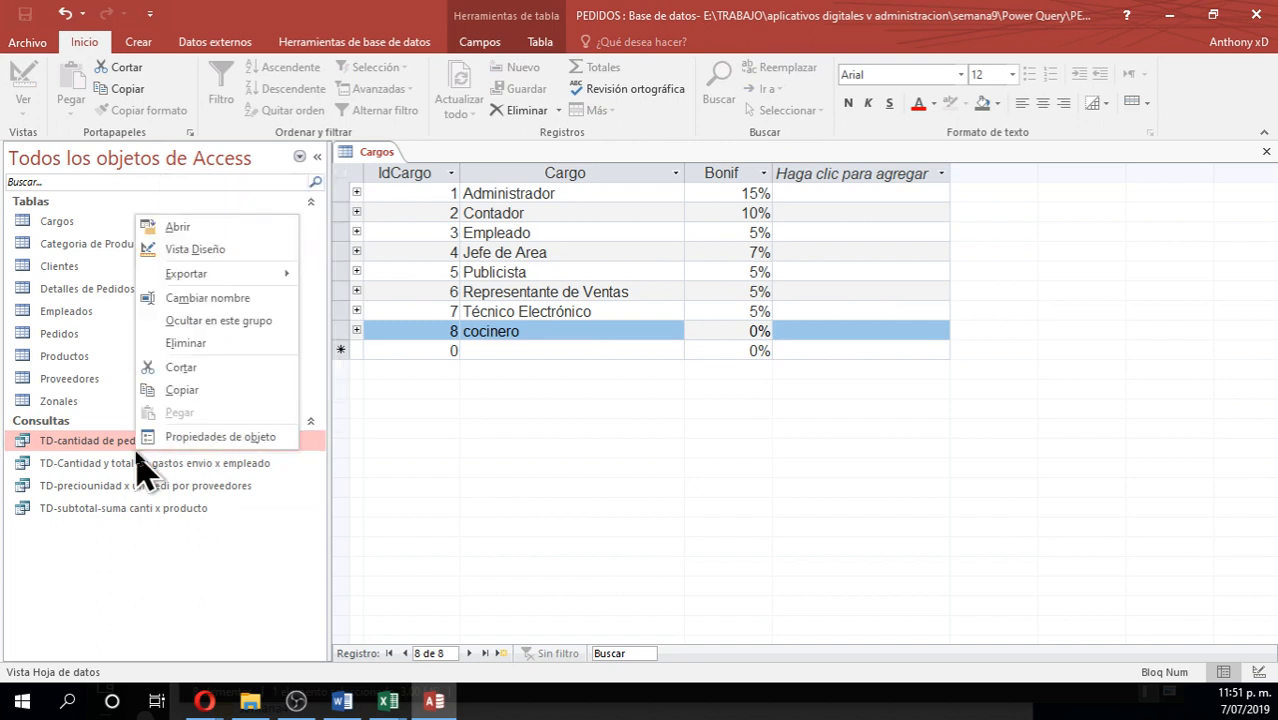
left_click(201, 234)
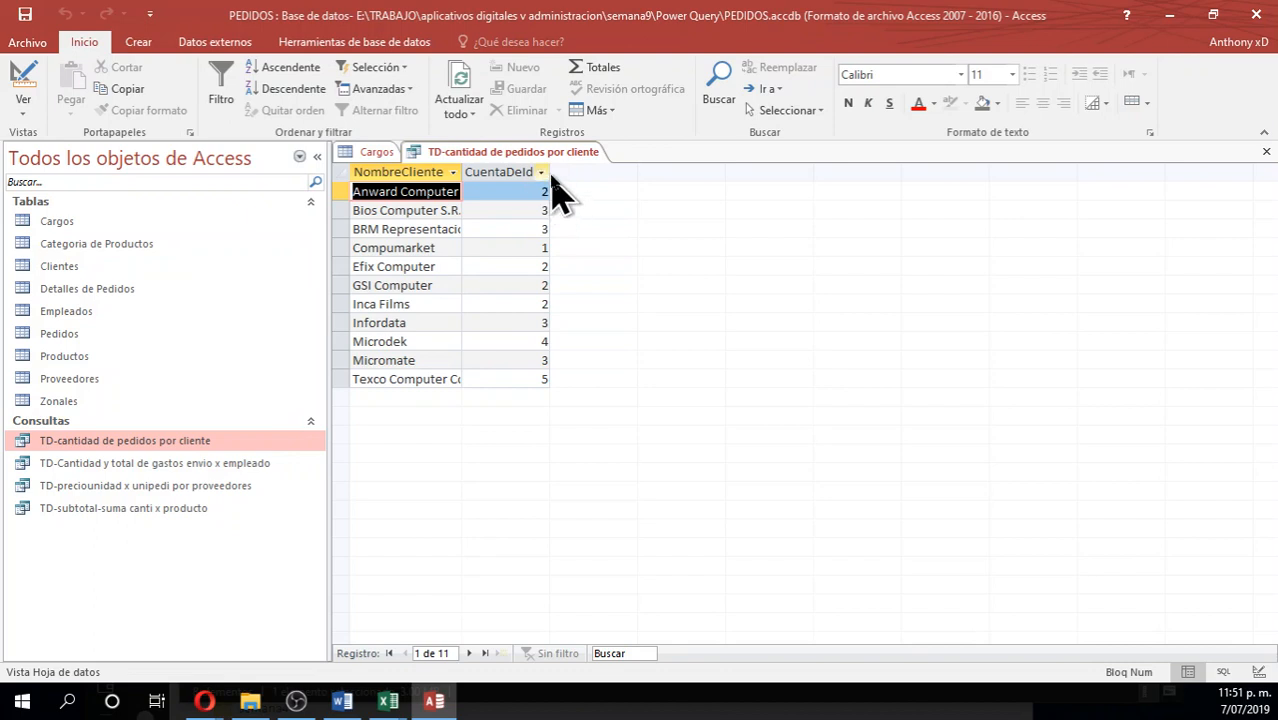
left_click_drag(548, 172, 683, 190)
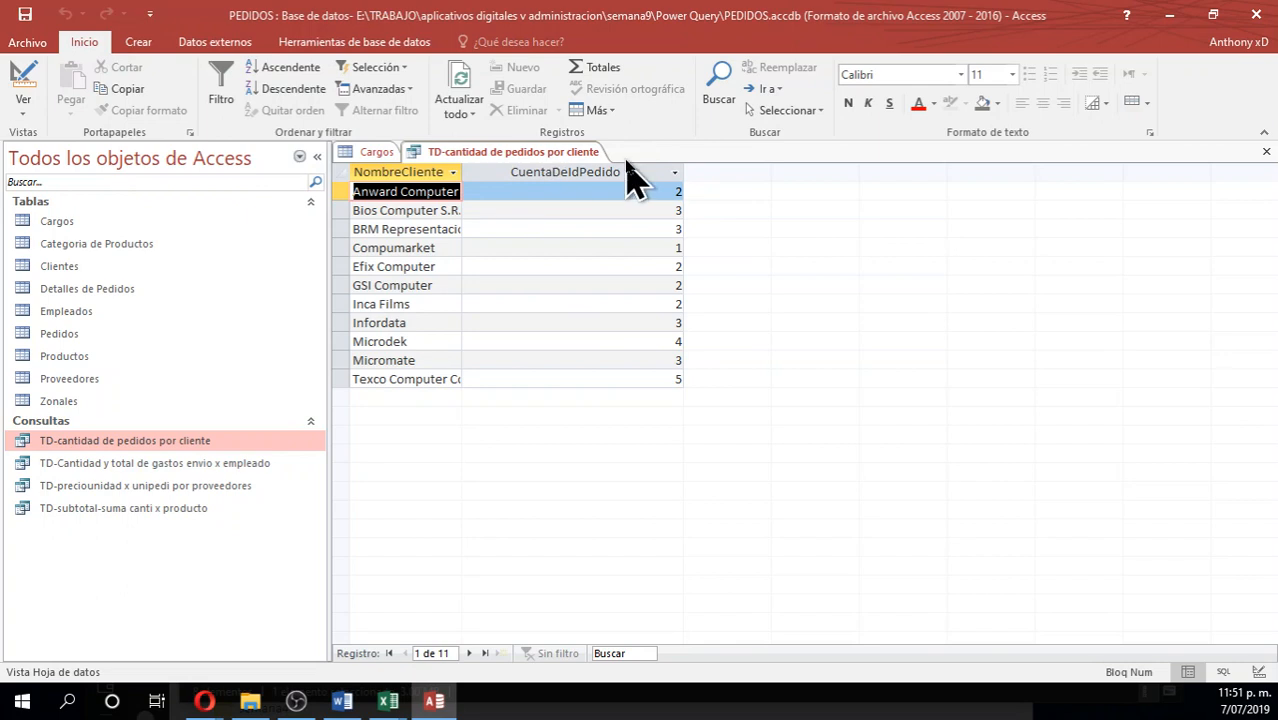
left_click(24, 106)
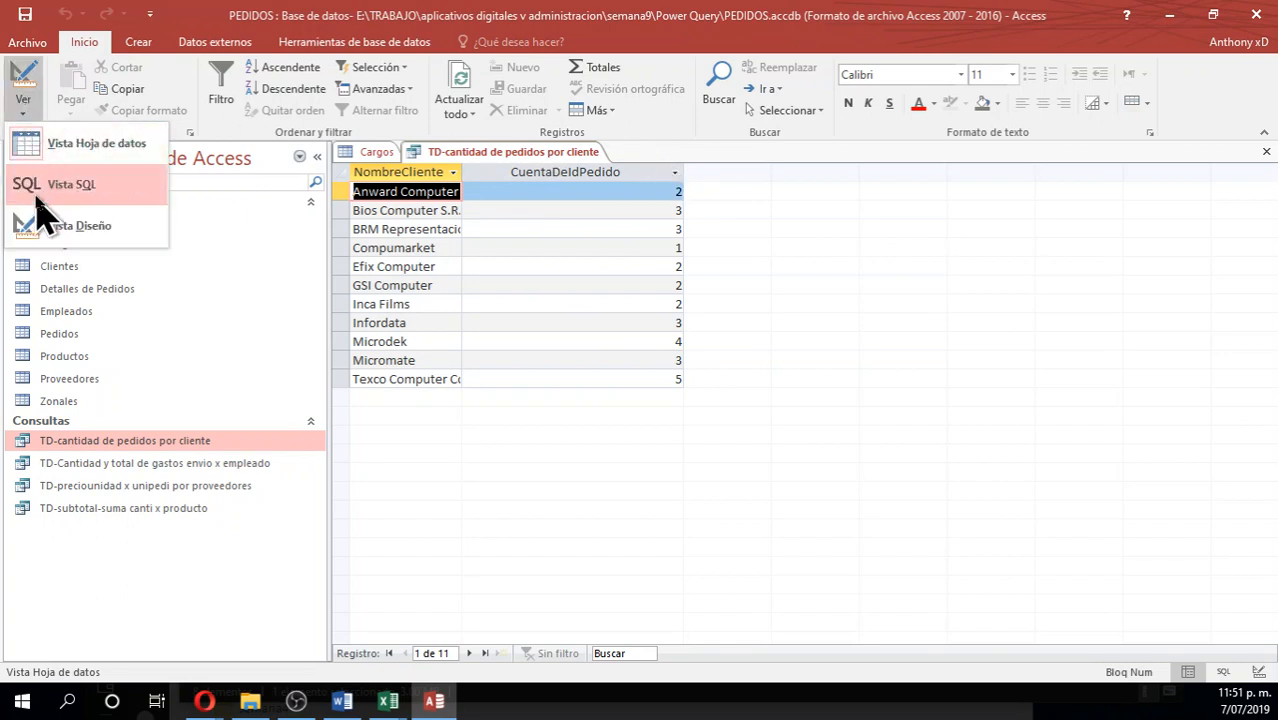
In Design view, rearrange and enlarge the Clientes and Pedidos table boxes to show all fields
left_click(57, 248)
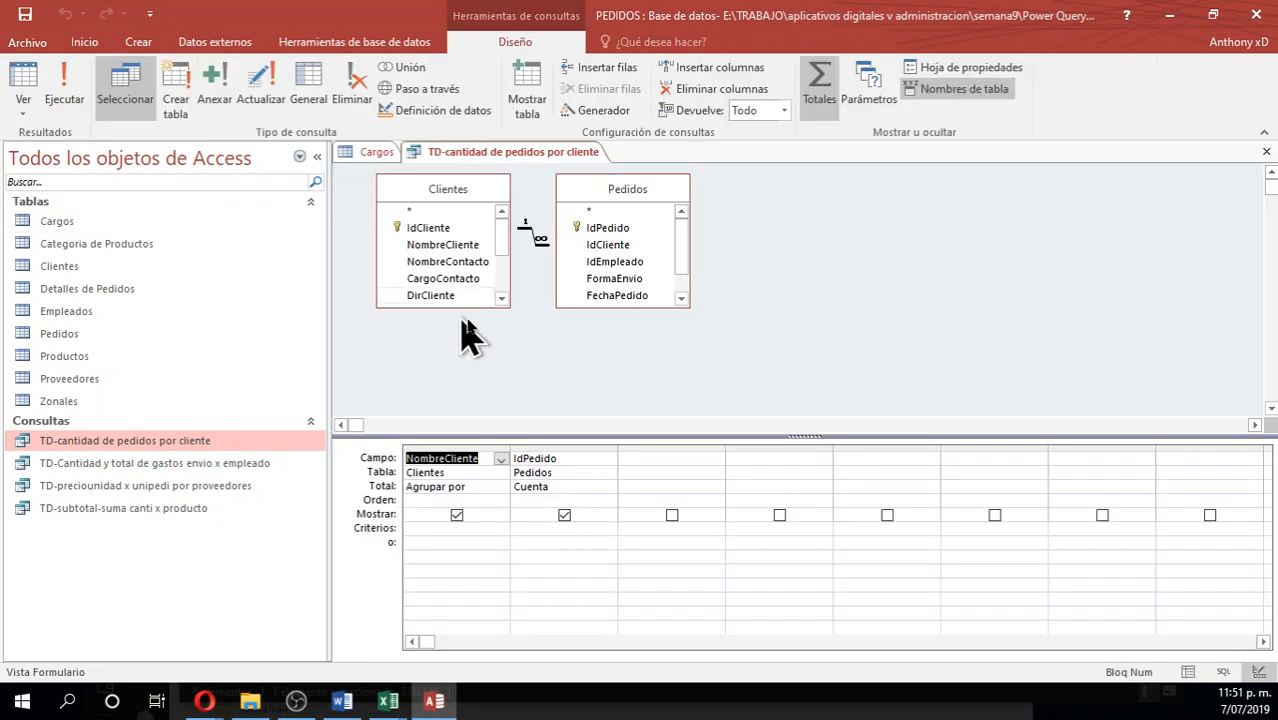
left_click(640, 195)
left_click_drag(640, 195, 700, 180)
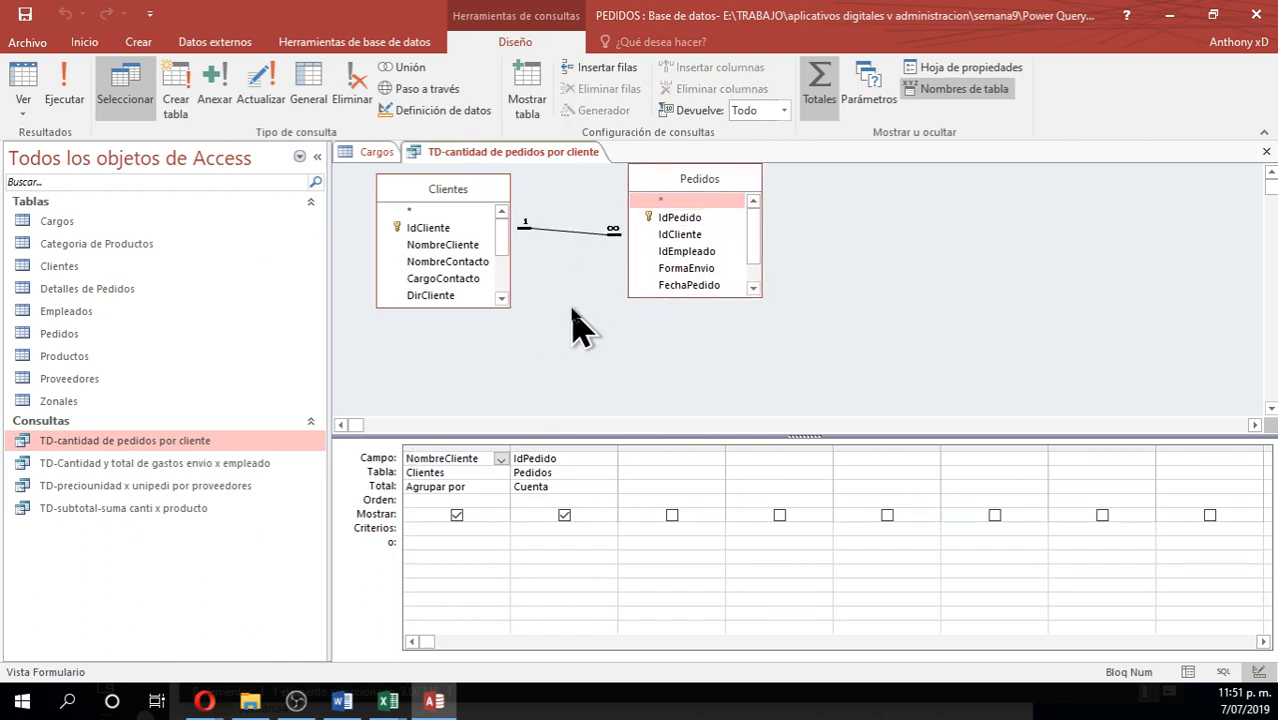
left_click_drag(466, 190, 520, 196)
left_click_drag(648, 185, 688, 192)
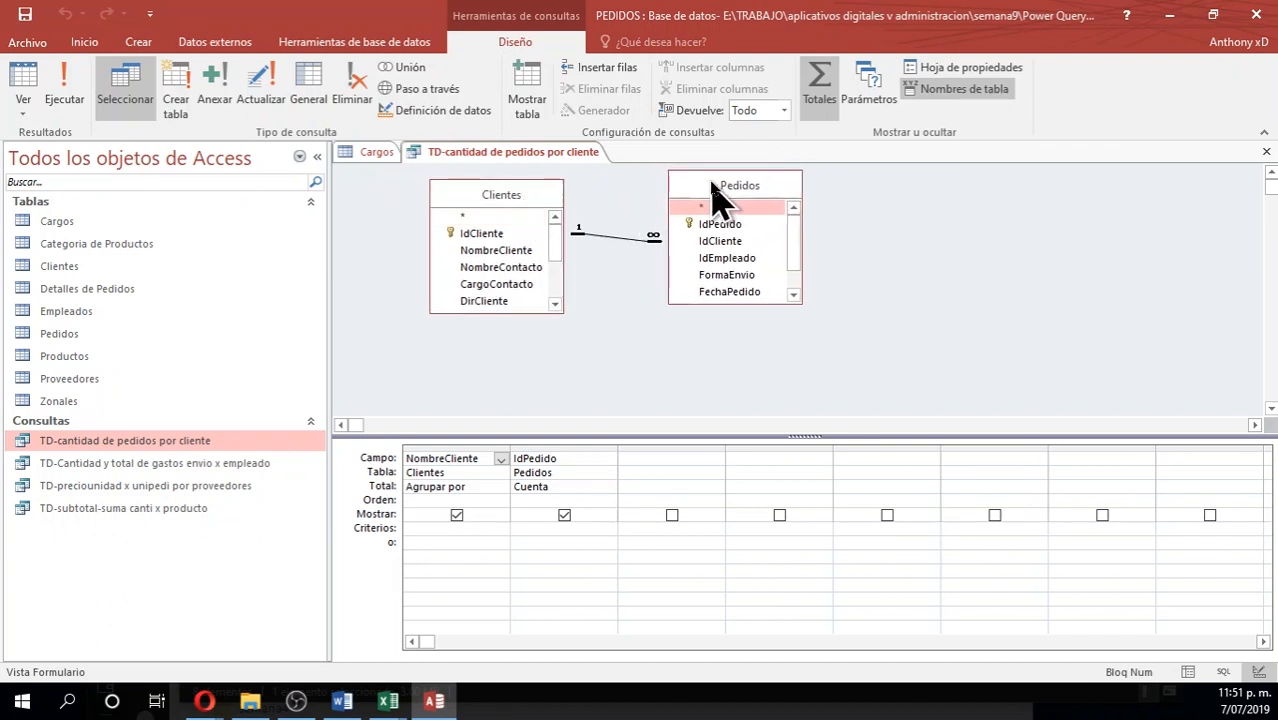
left_click(558, 307)
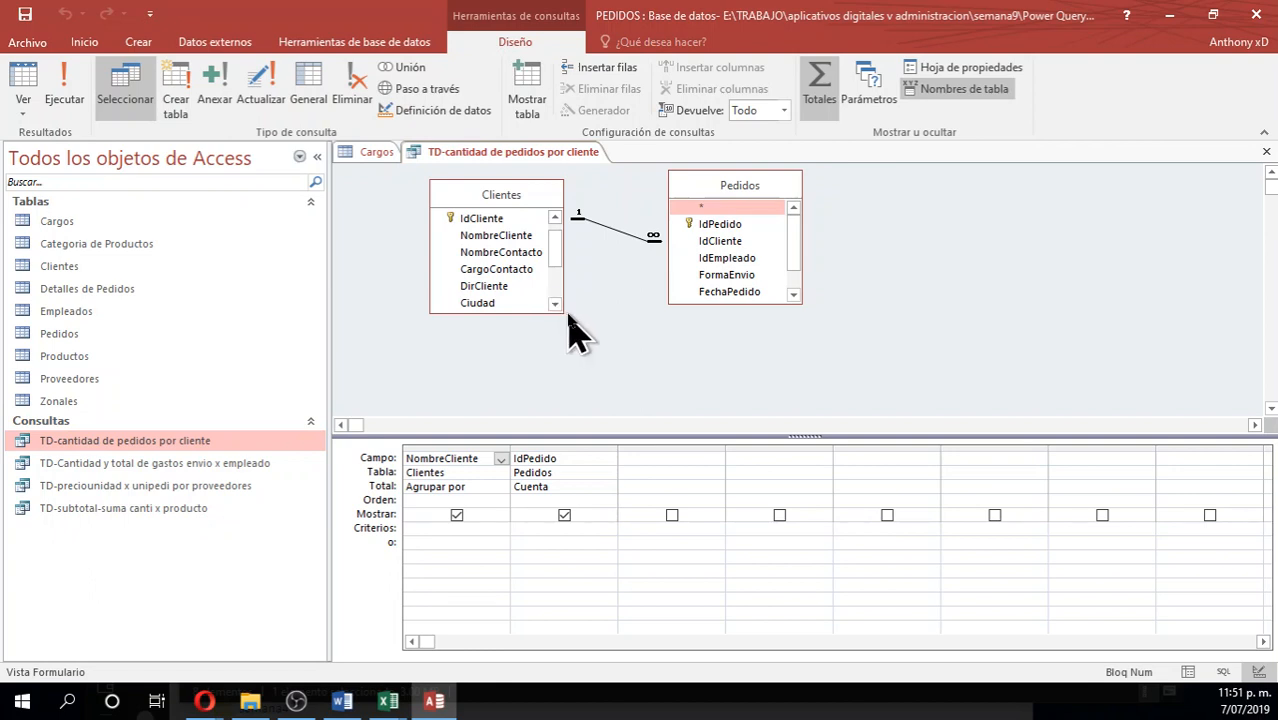
left_click(566, 314)
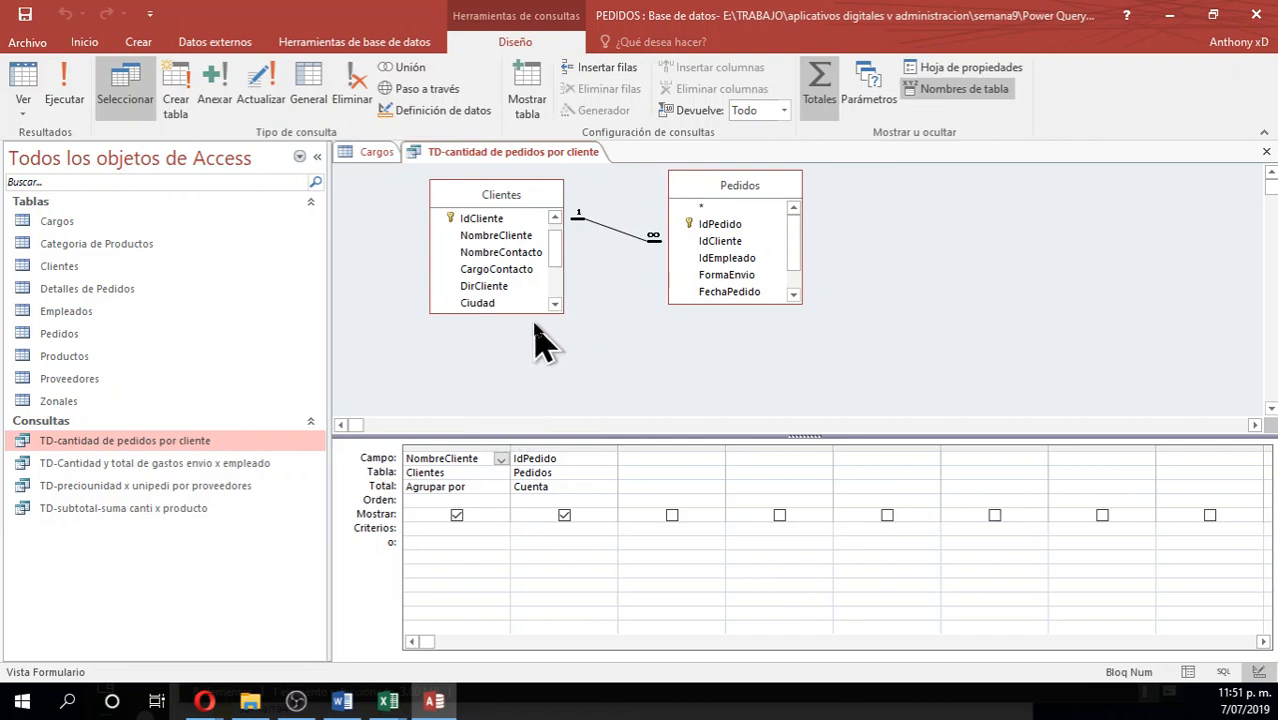
left_click_drag(563, 316, 601, 413)
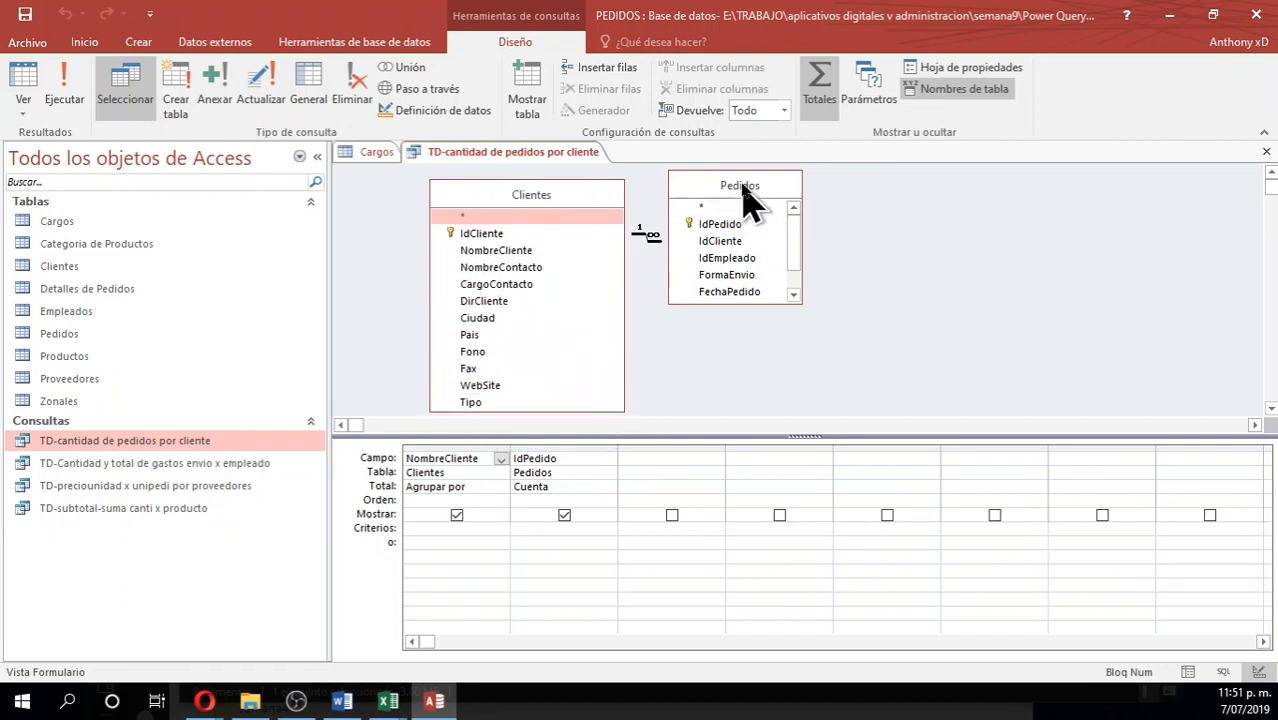
left_click_drag(742, 185, 876, 205)
left_click(788, 256)
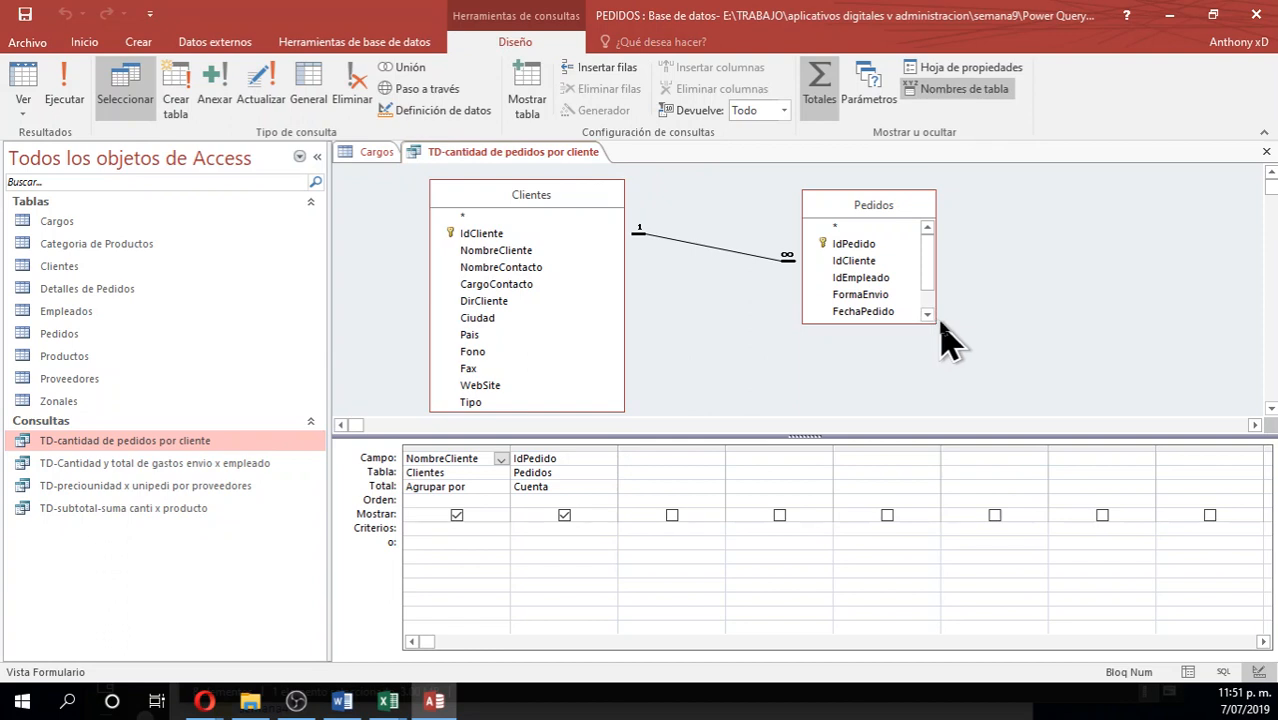
left_click_drag(936, 323, 1013, 387)
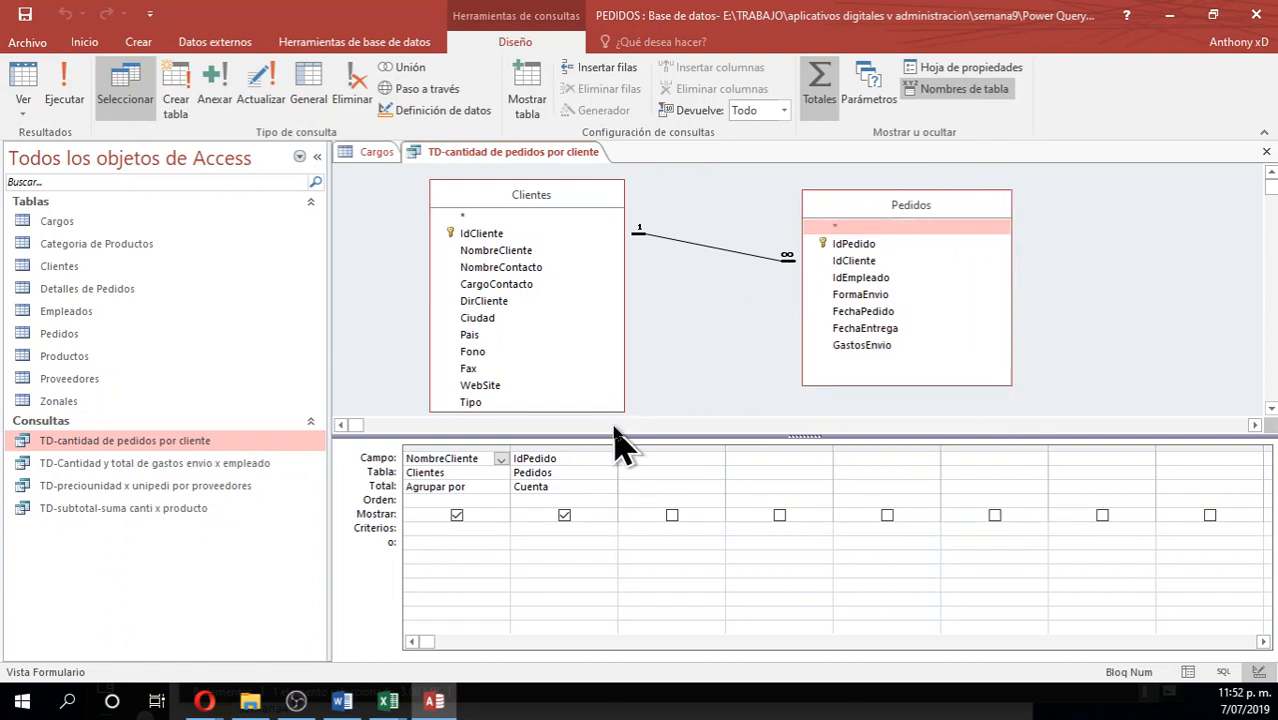
Delete the NombreCliente and IdPedido columns from the query grid
left_click(520, 251)
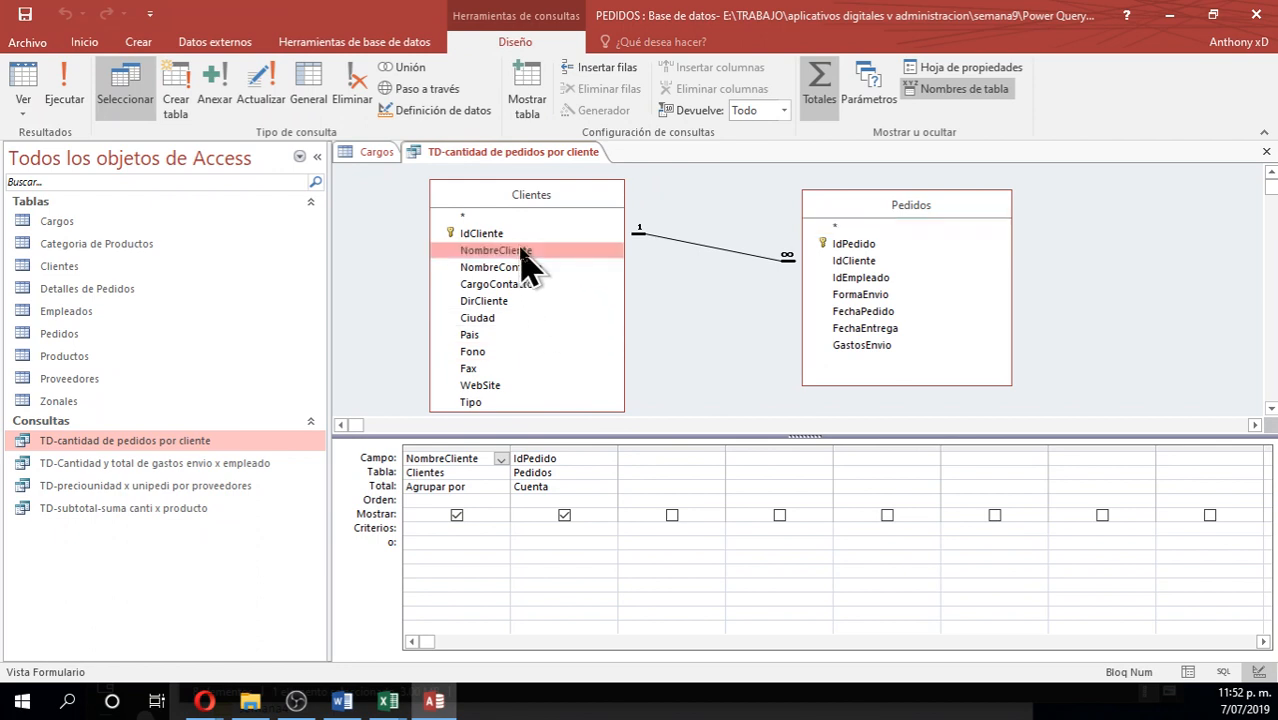
left_click(442, 457)
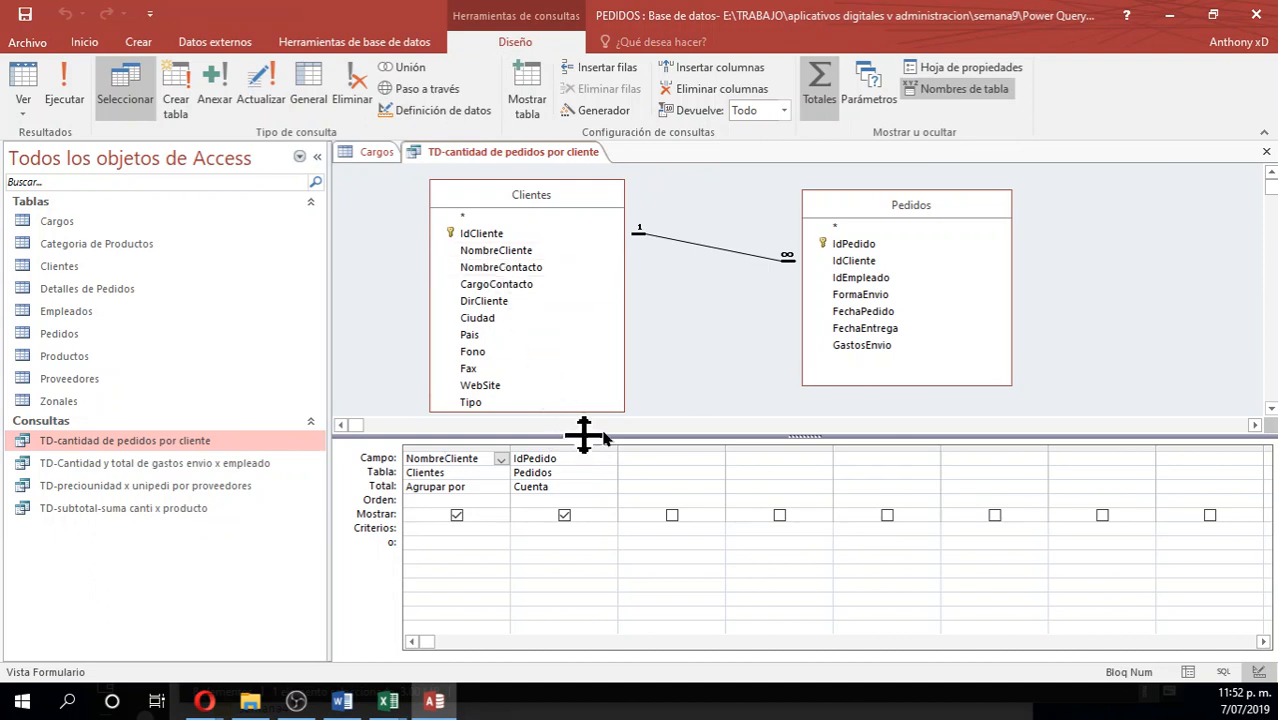
left_click(855, 246)
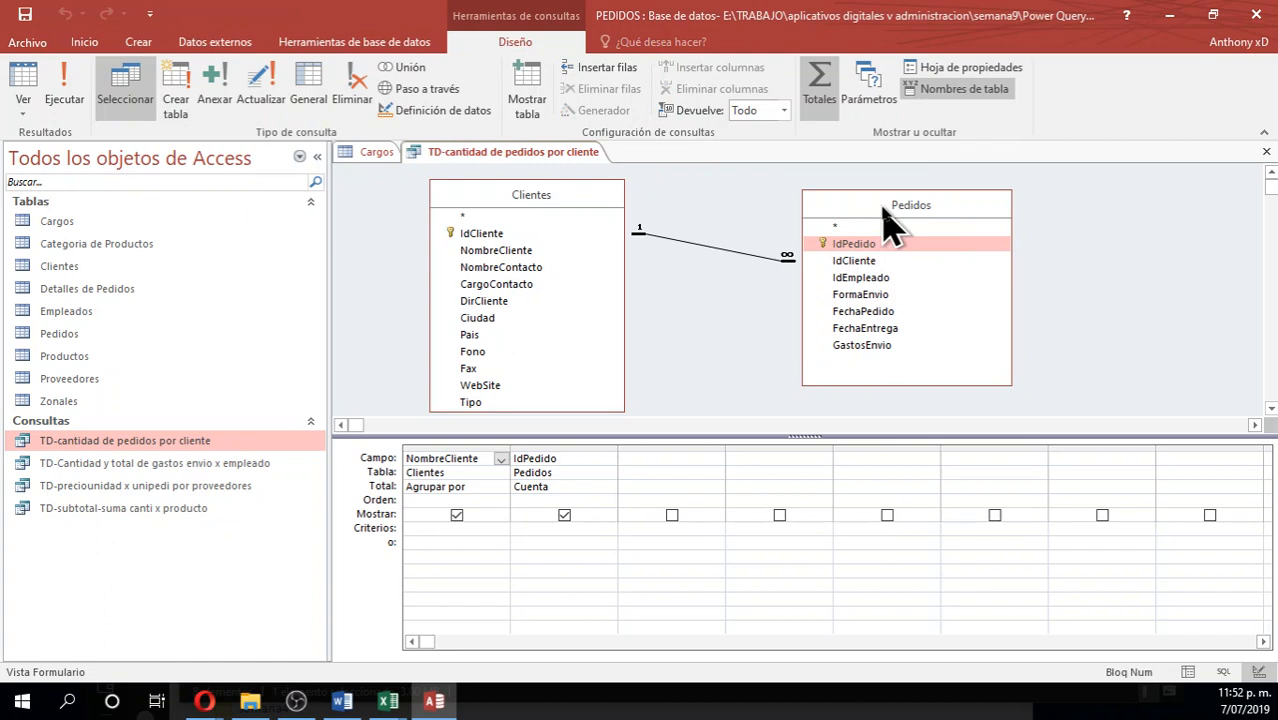
left_click(563, 459)
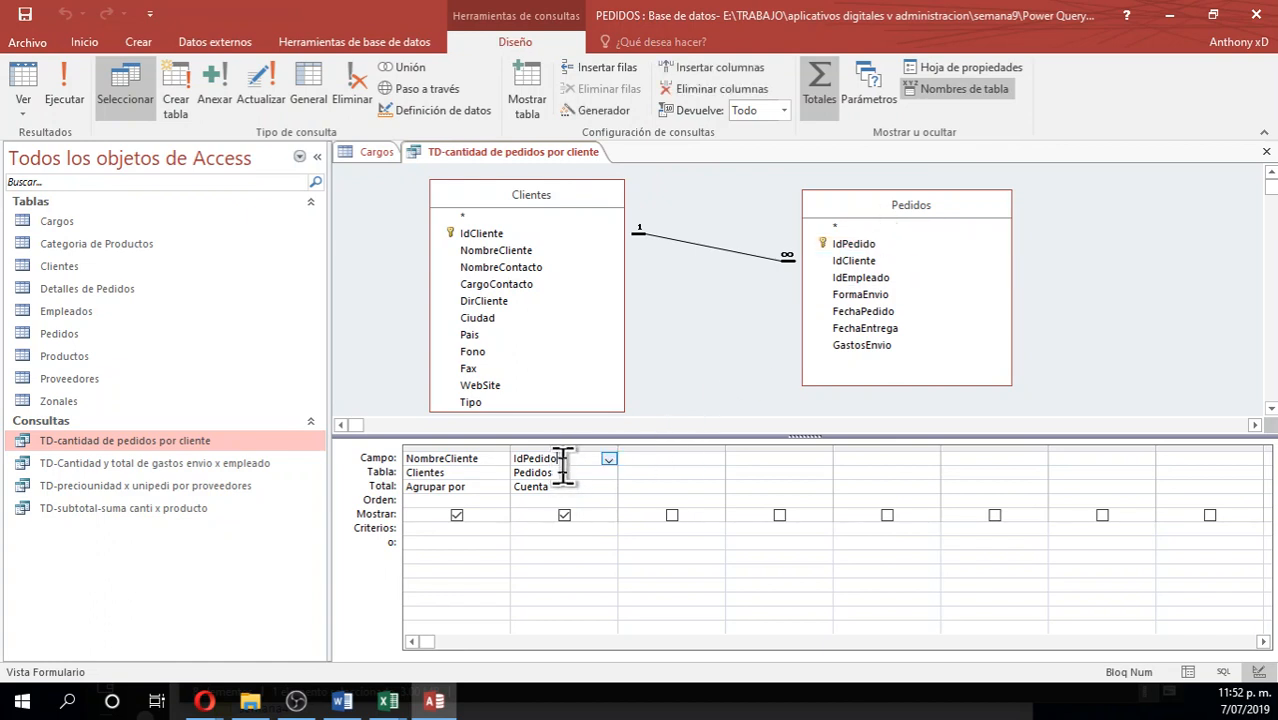
left_click(472, 449)
key("Delete")
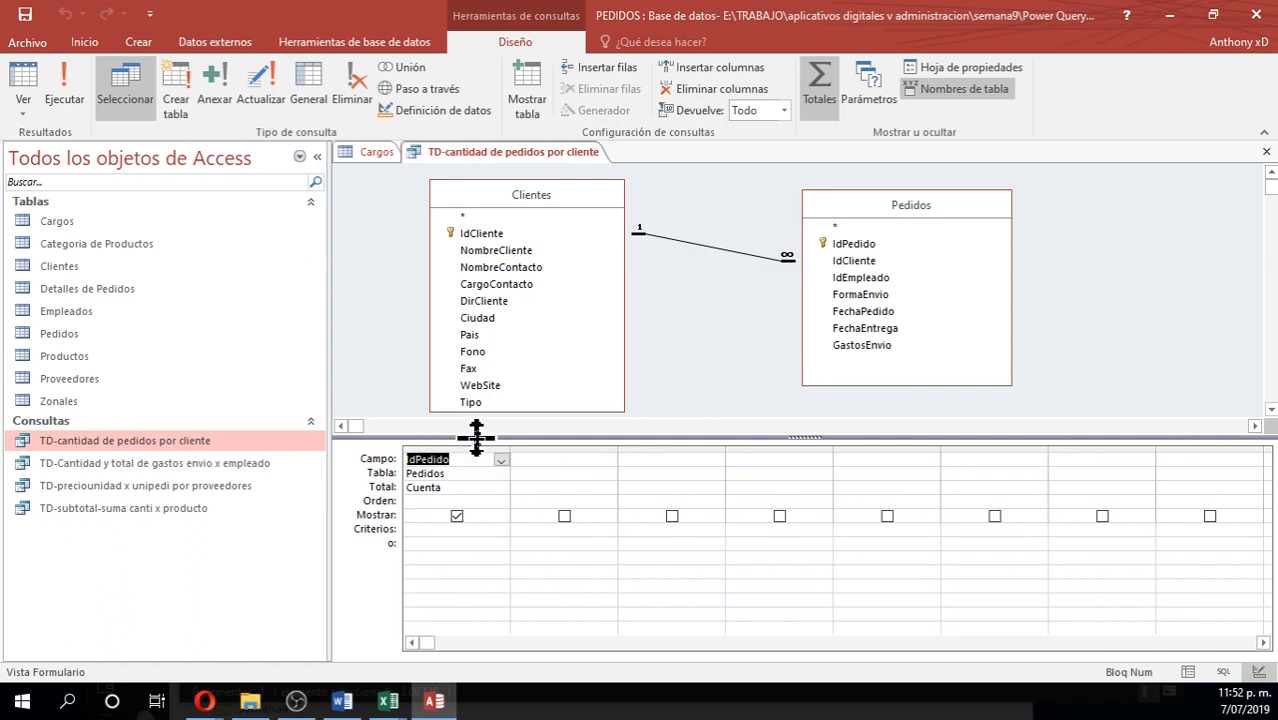
left_click(475, 445)
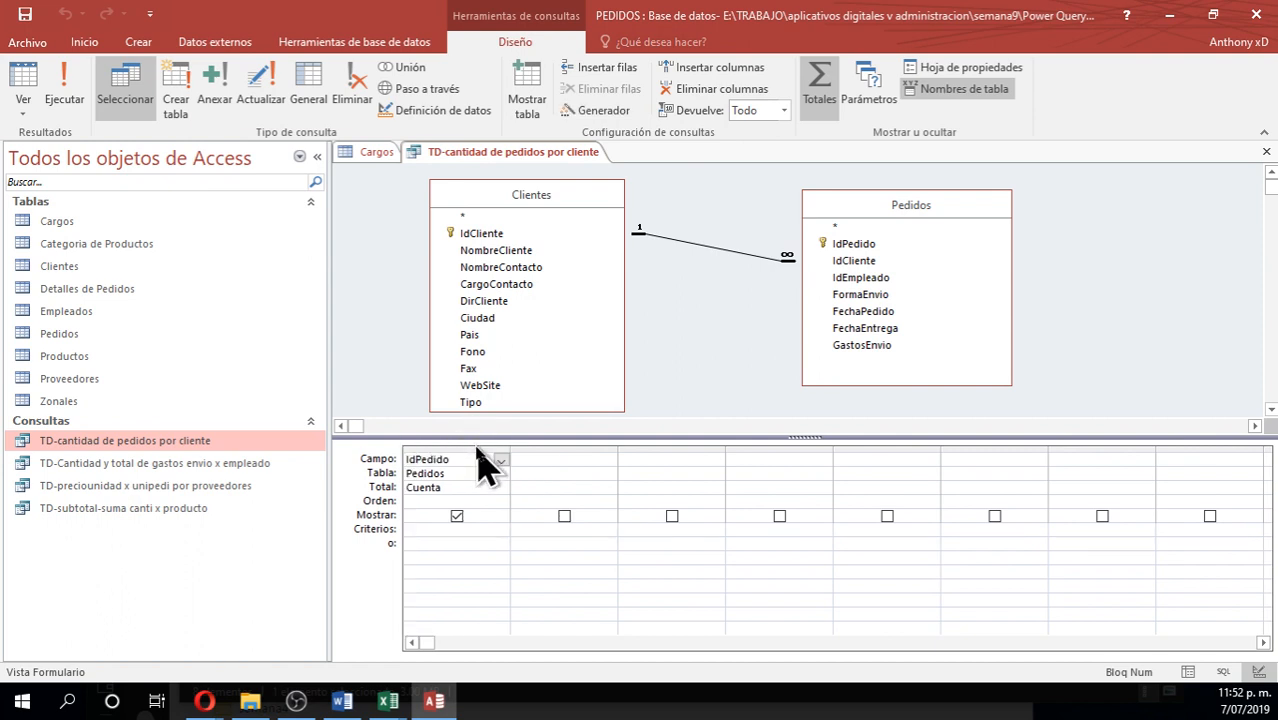
left_click(461, 449)
key("Delete")
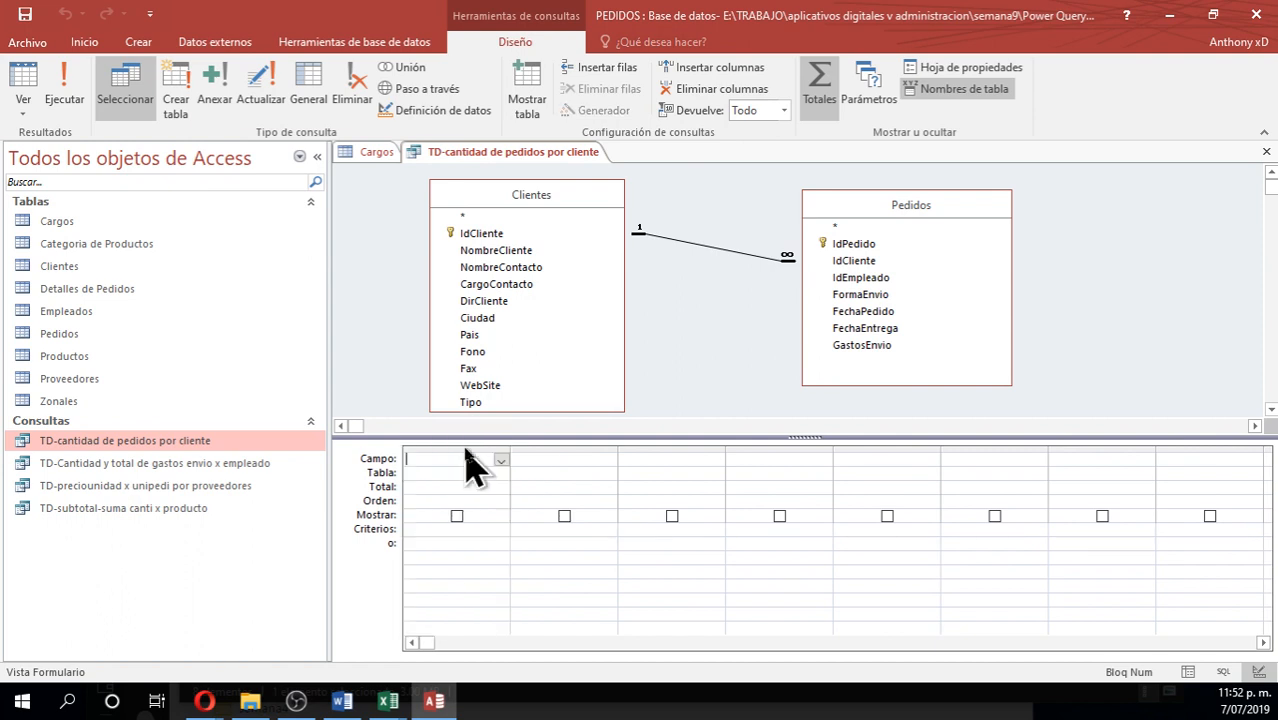
Add NombreCliente from Clientes and IdPedido from Pedidos to the grid and run it, listing 30 orders
left_click(503, 251)
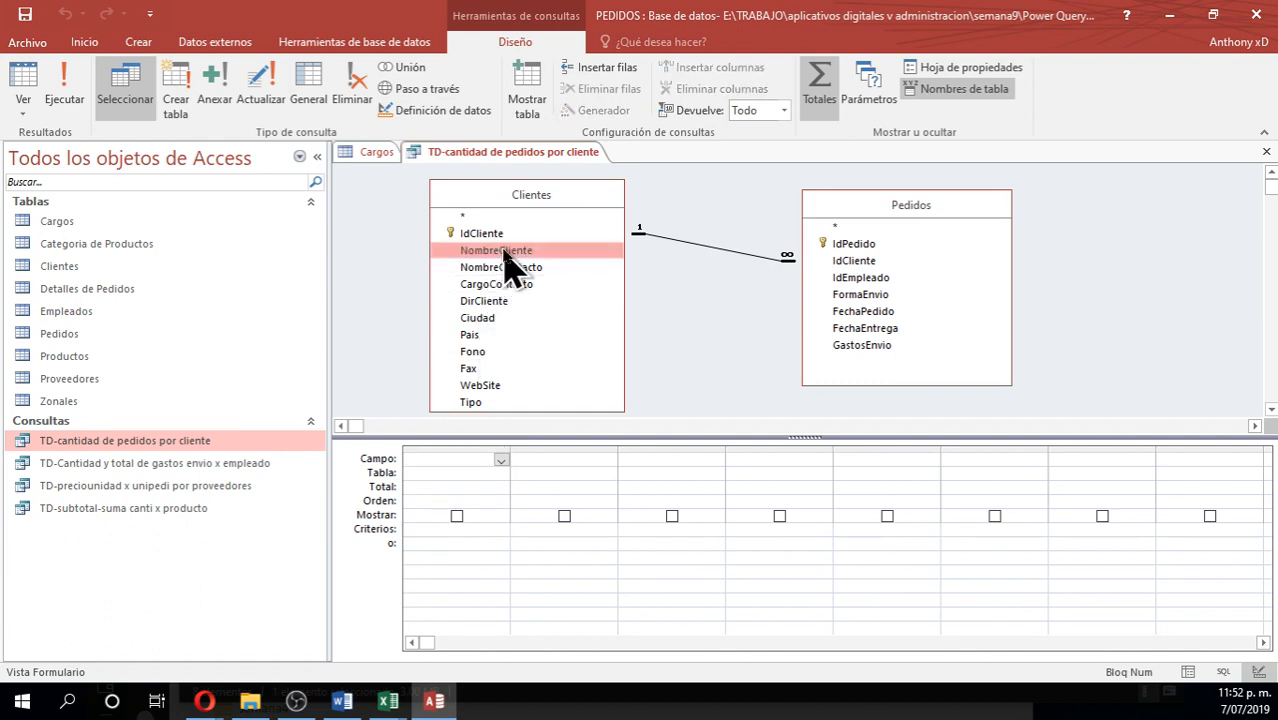
left_click_drag(503, 252, 455, 459)
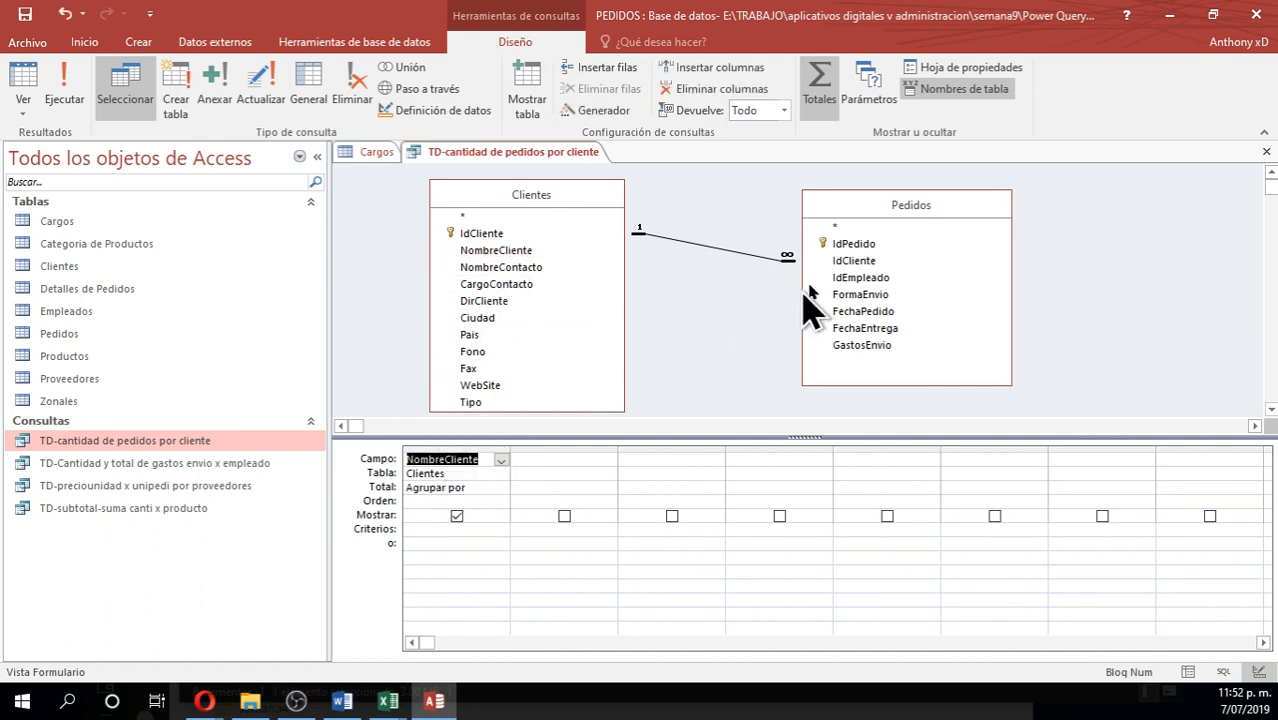
left_click_drag(848, 248, 581, 465)
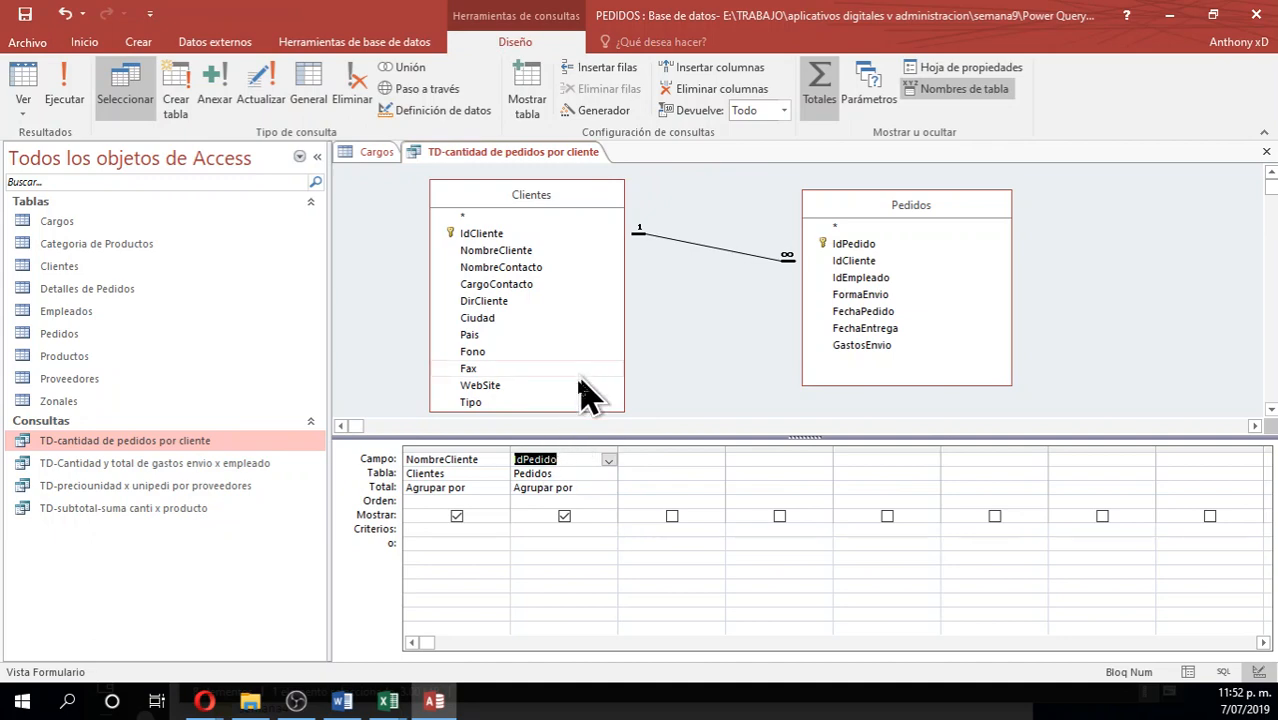
left_click(78, 113)
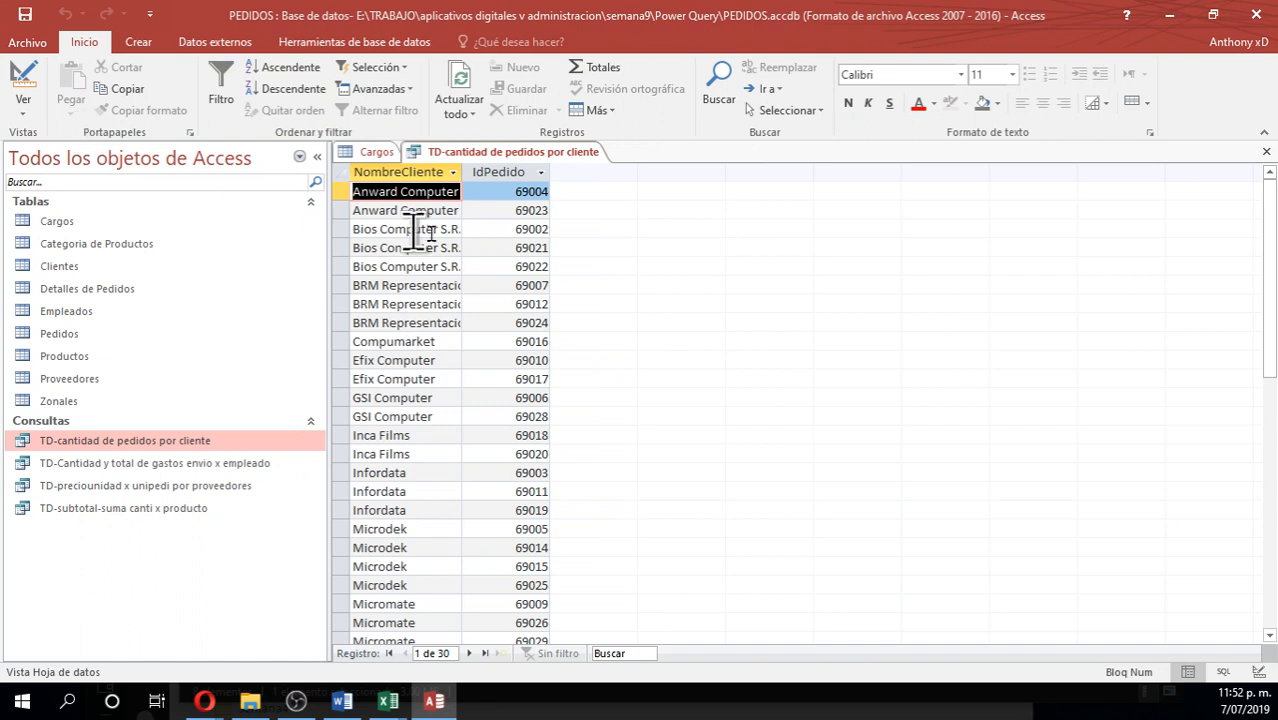
Set IdPedido's Total to Cuenta and run the query, giving order counts for 11 clients
scroll(575, 255, "down", 1)
scroll(570, 250, "up", 1)
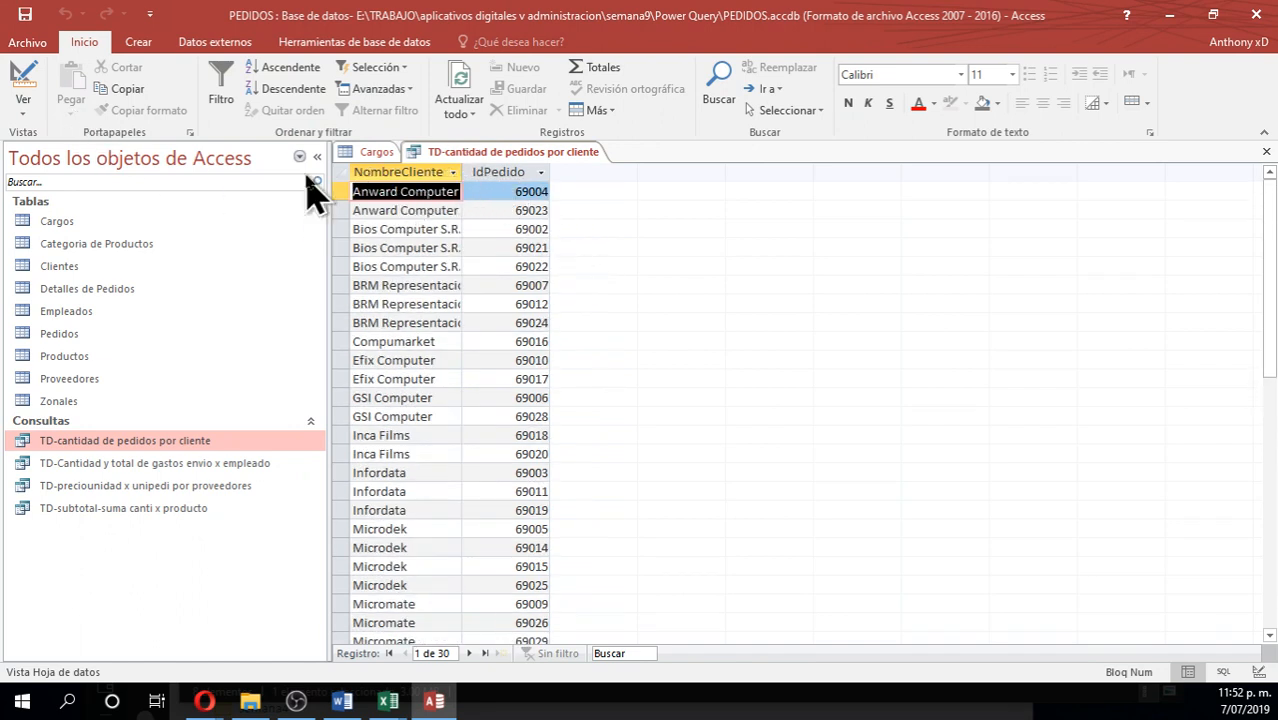
left_click(24, 110)
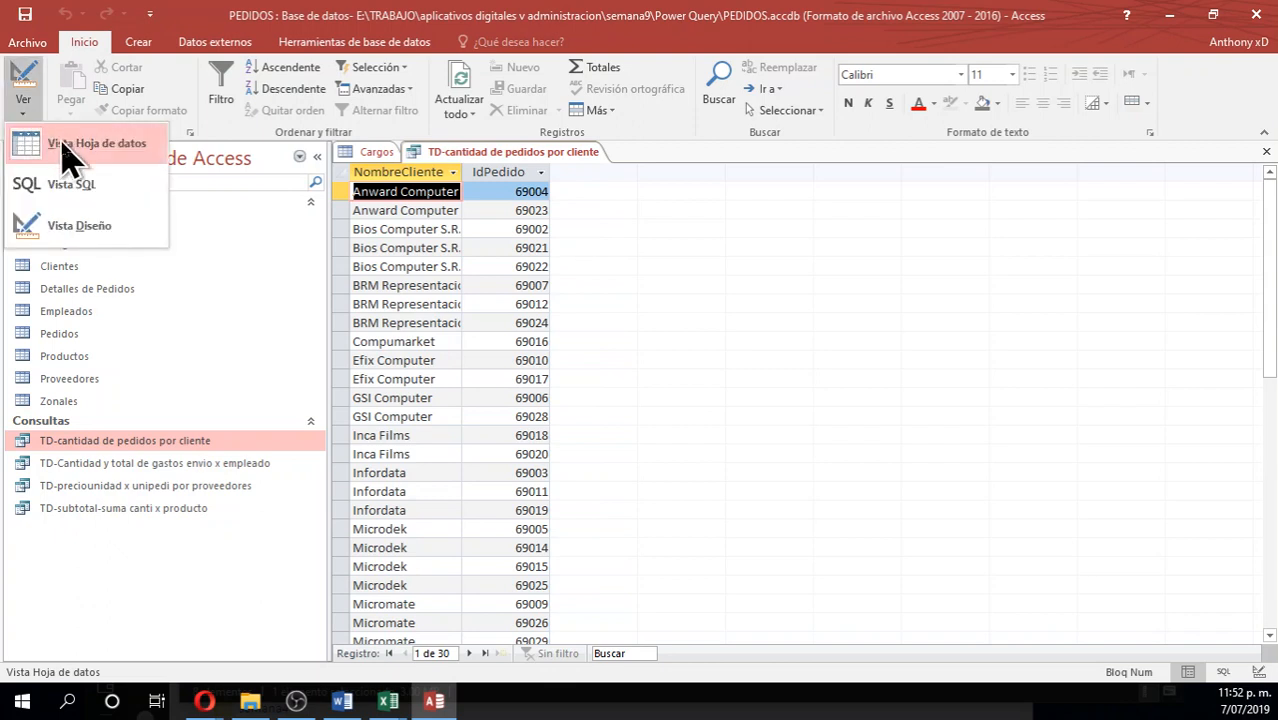
left_click(94, 243)
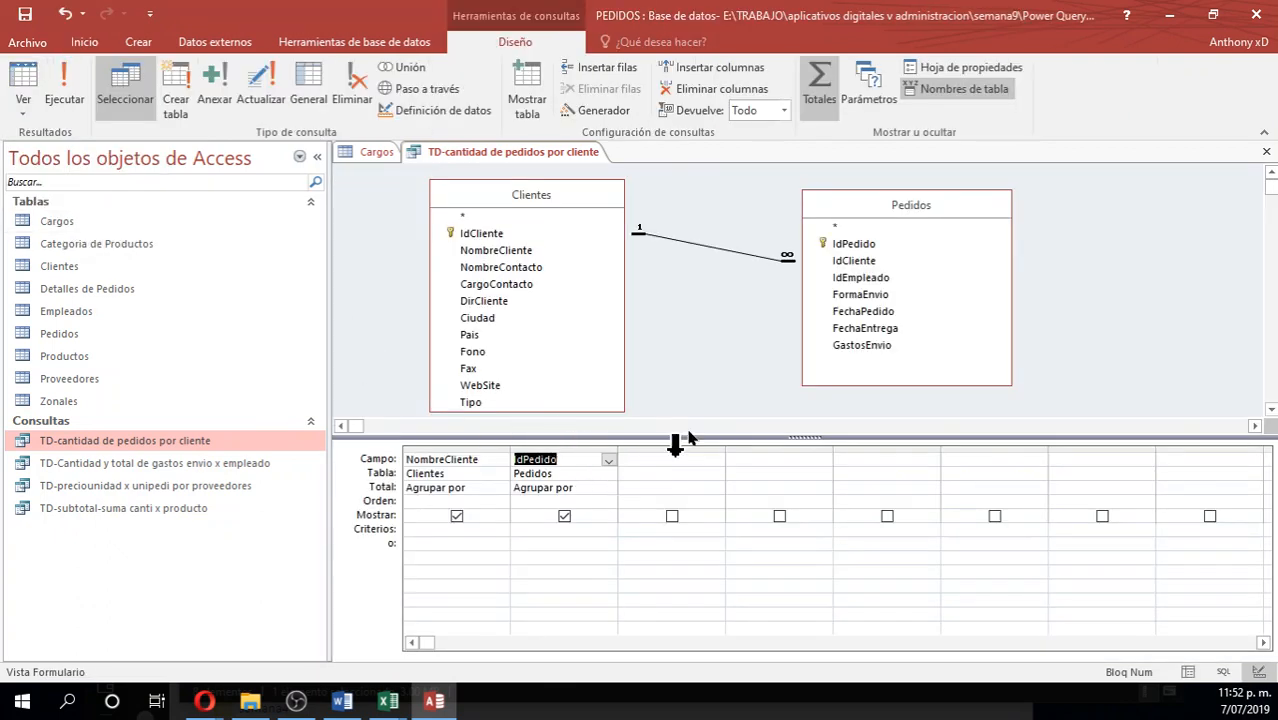
left_click(820, 88)
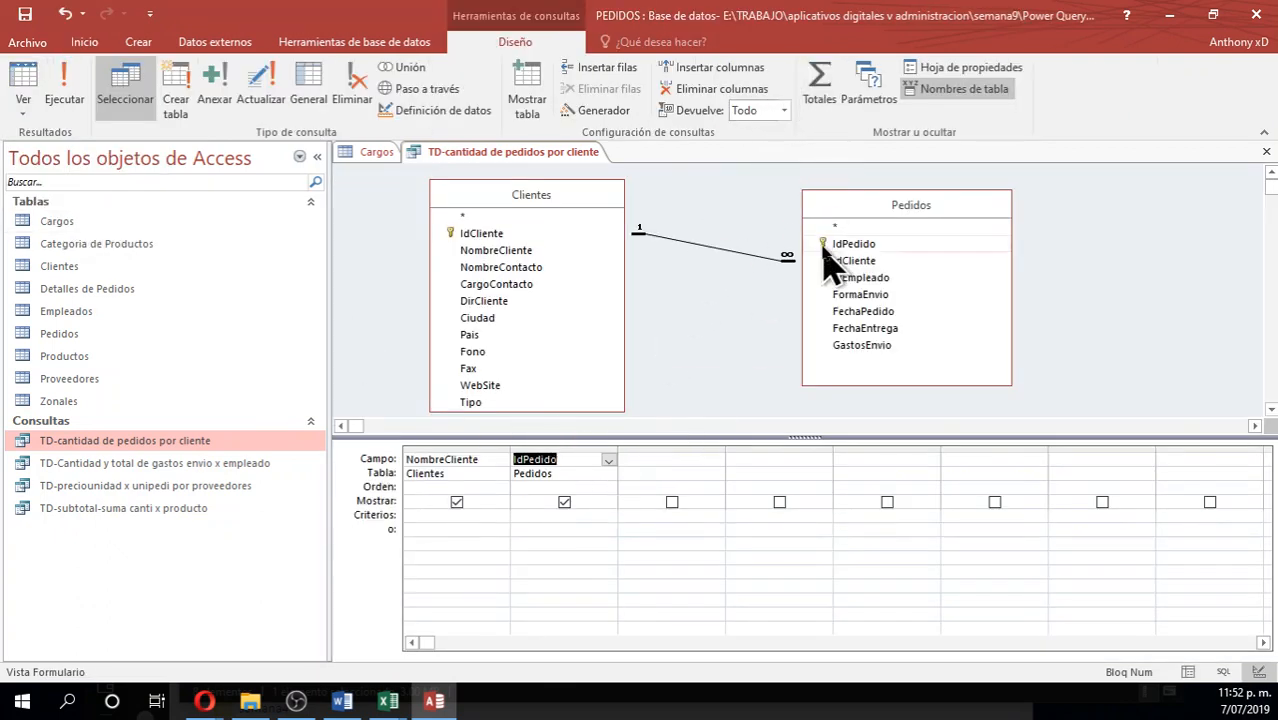
left_click(823, 101)
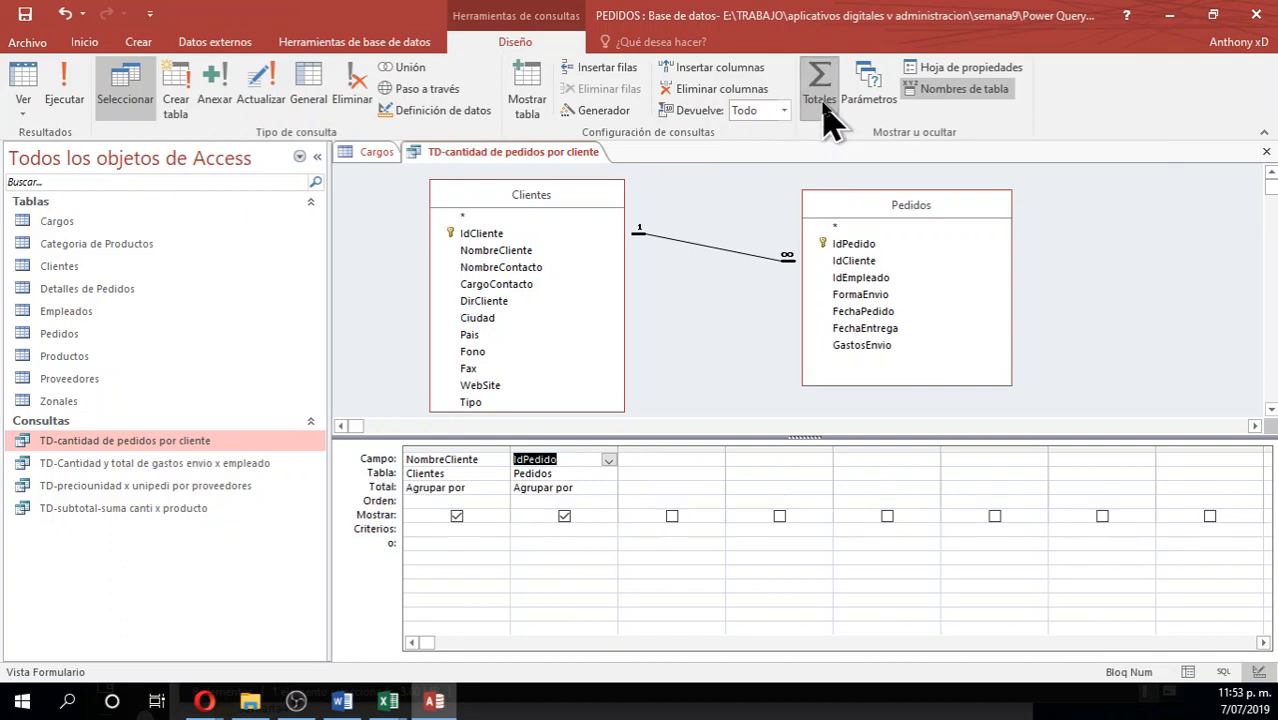
left_click(608, 488)
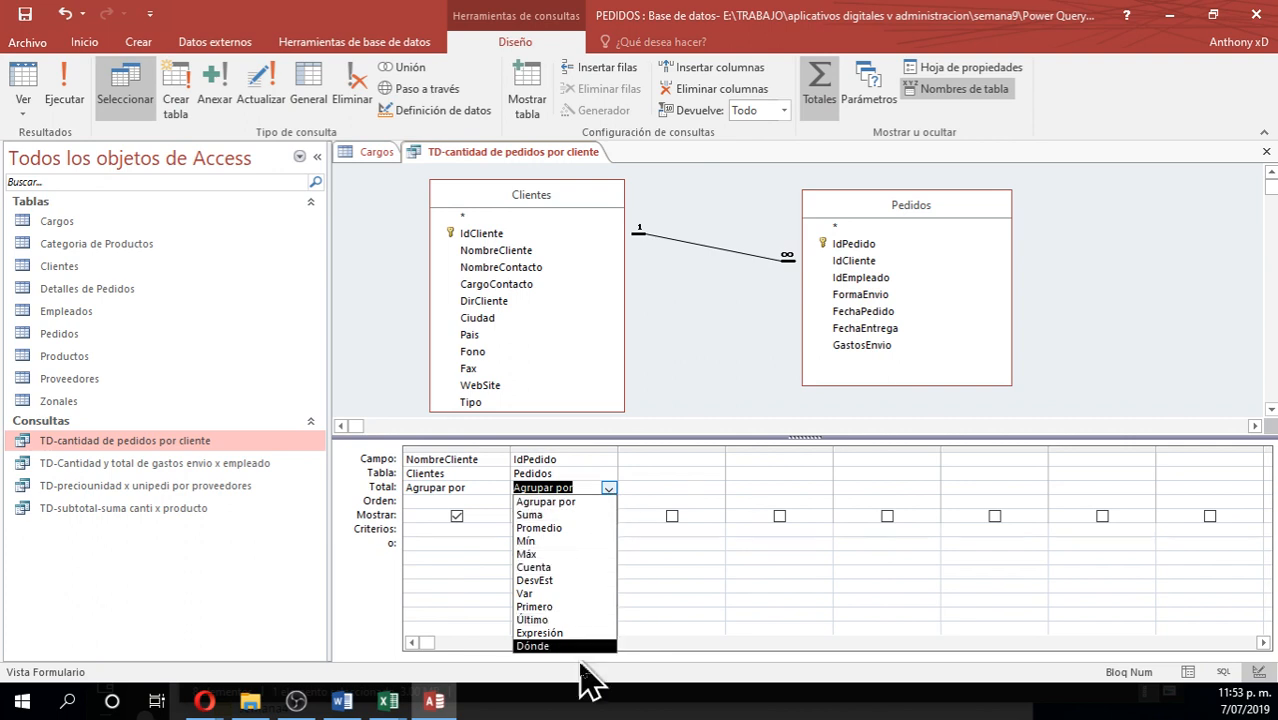
left_click(578, 567)
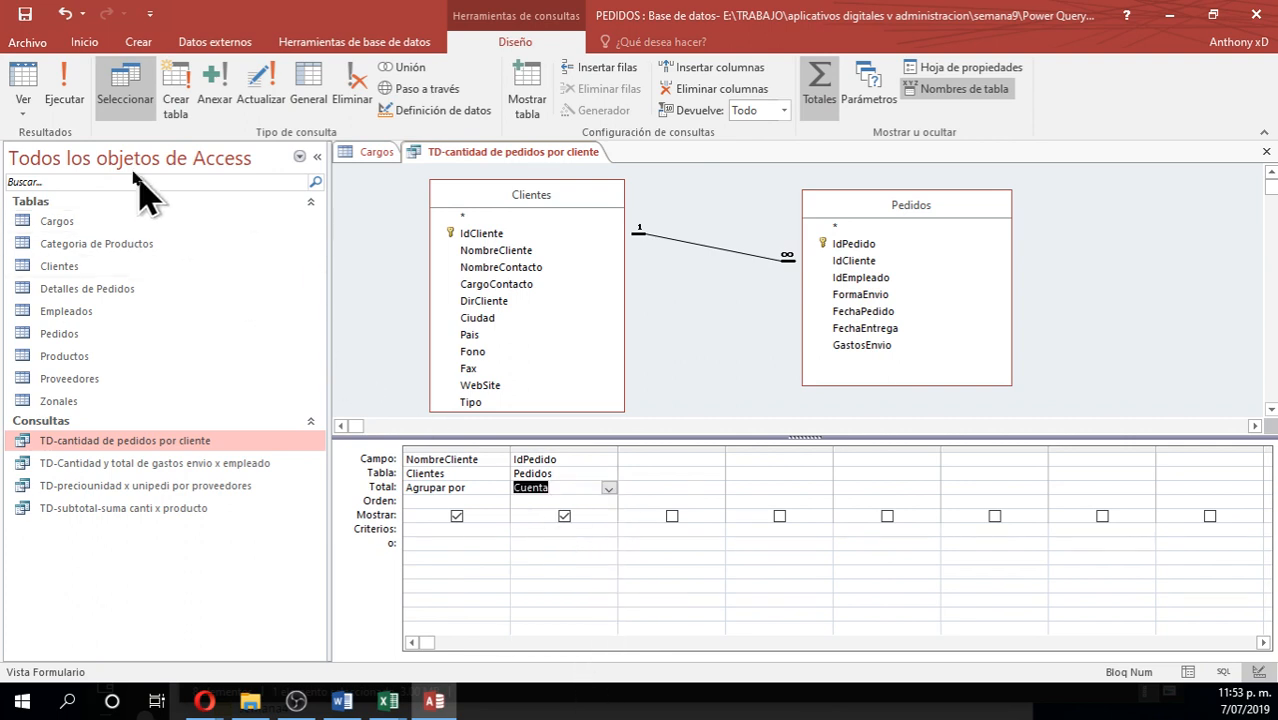
left_click(70, 110)
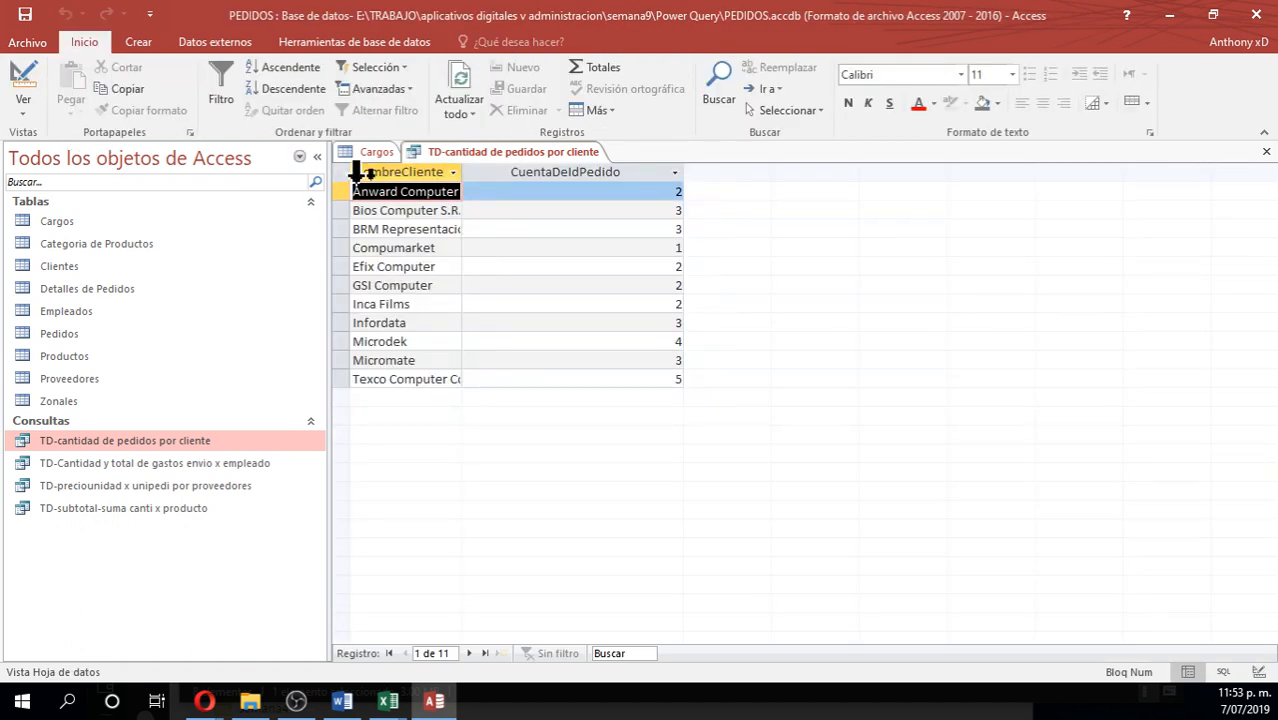
Widen NombreCliente to show full client names, then return the query to Design view
left_click_drag(461, 171, 543, 171)
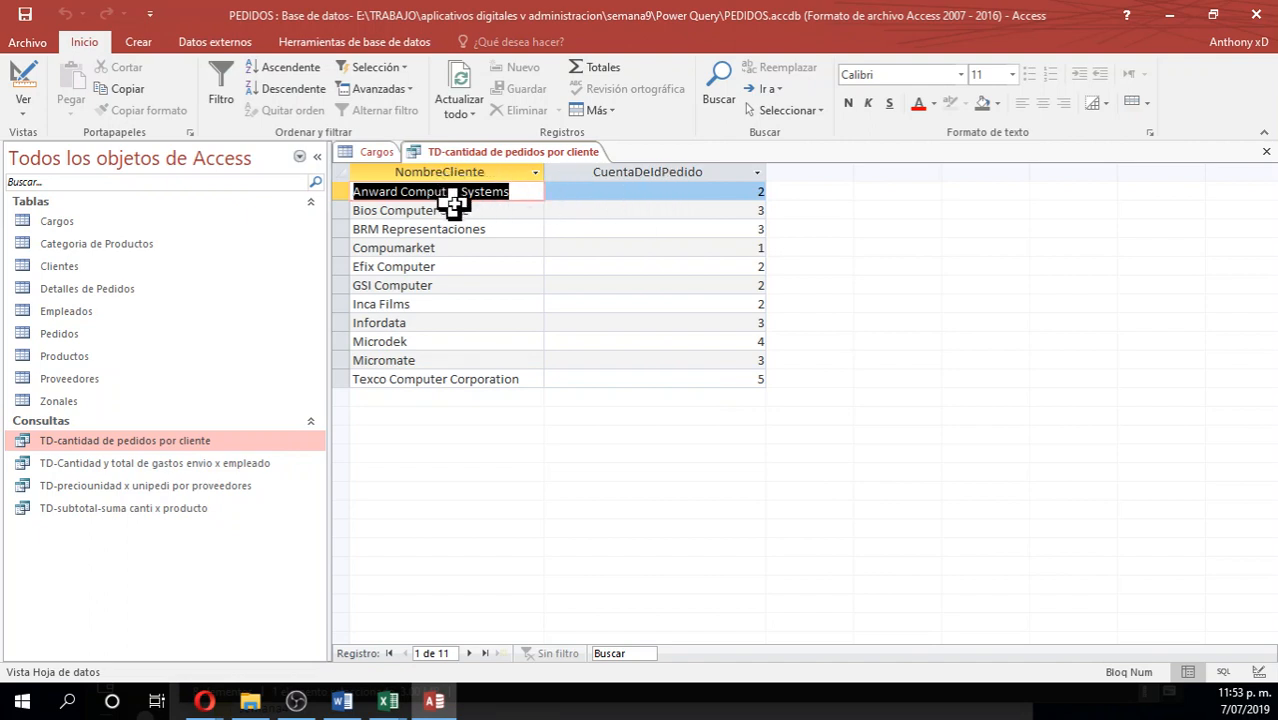
left_click(601, 210)
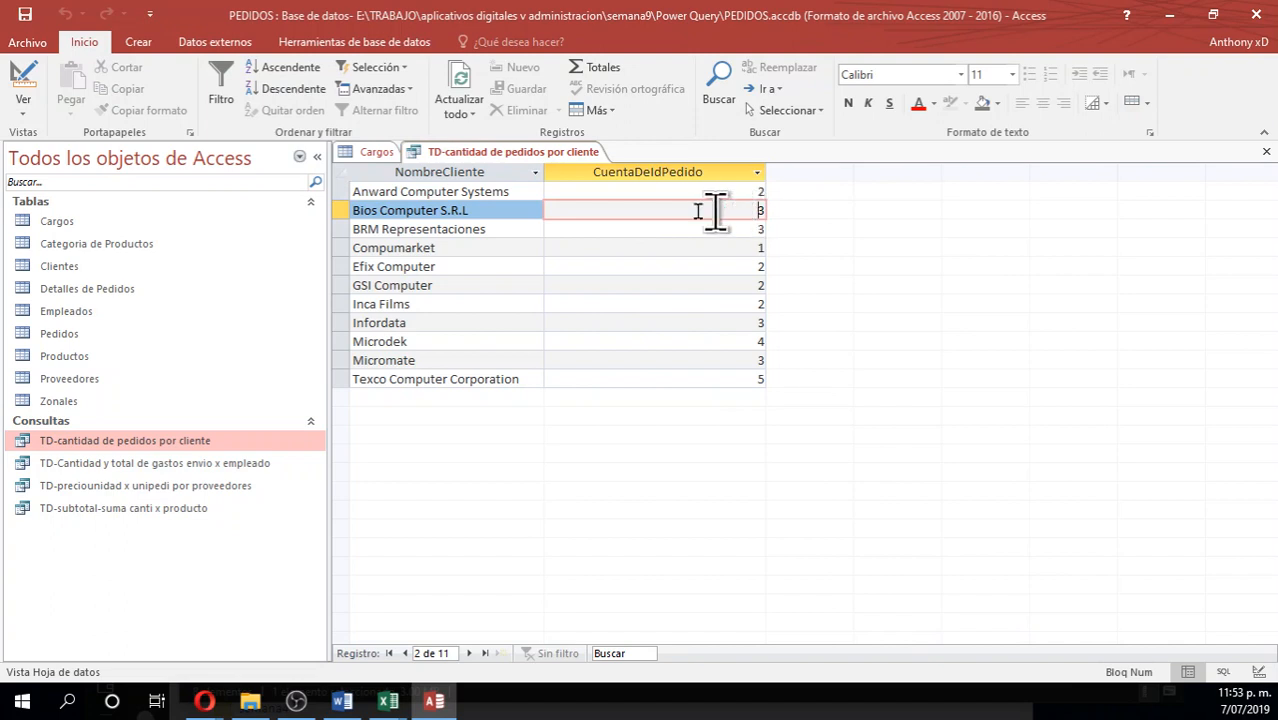
left_click(23, 100)
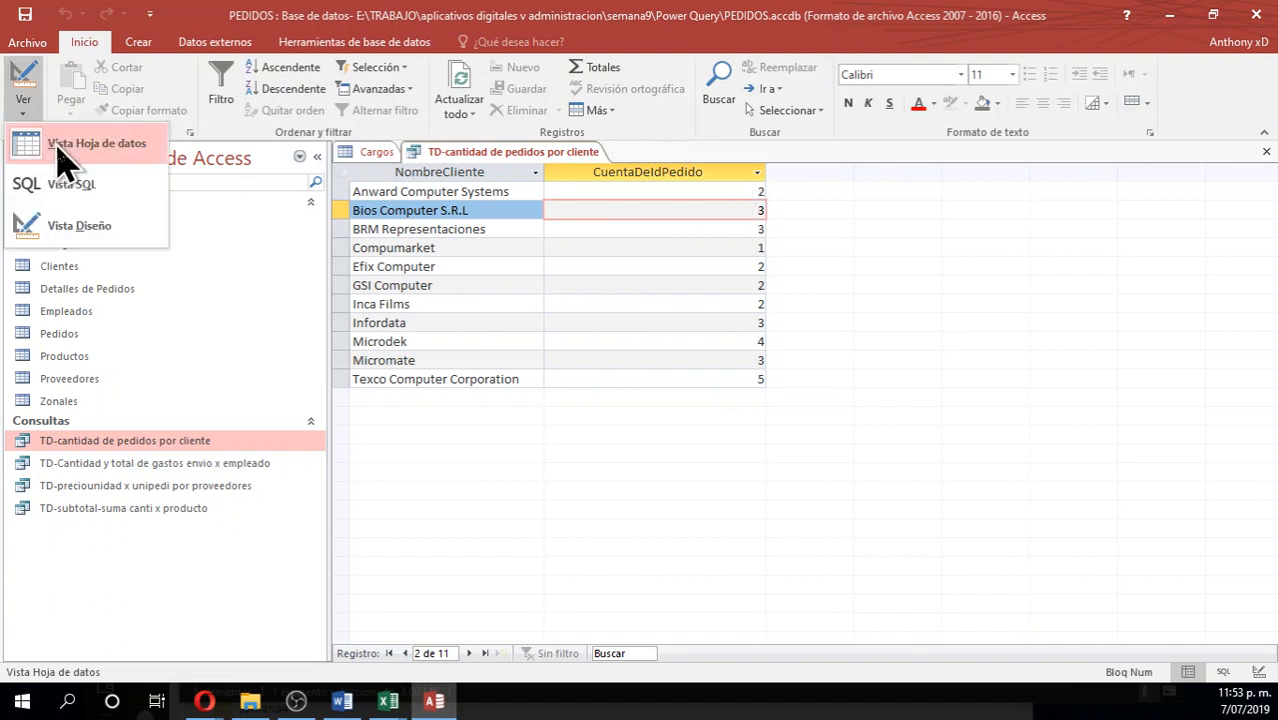
left_click(80, 224)
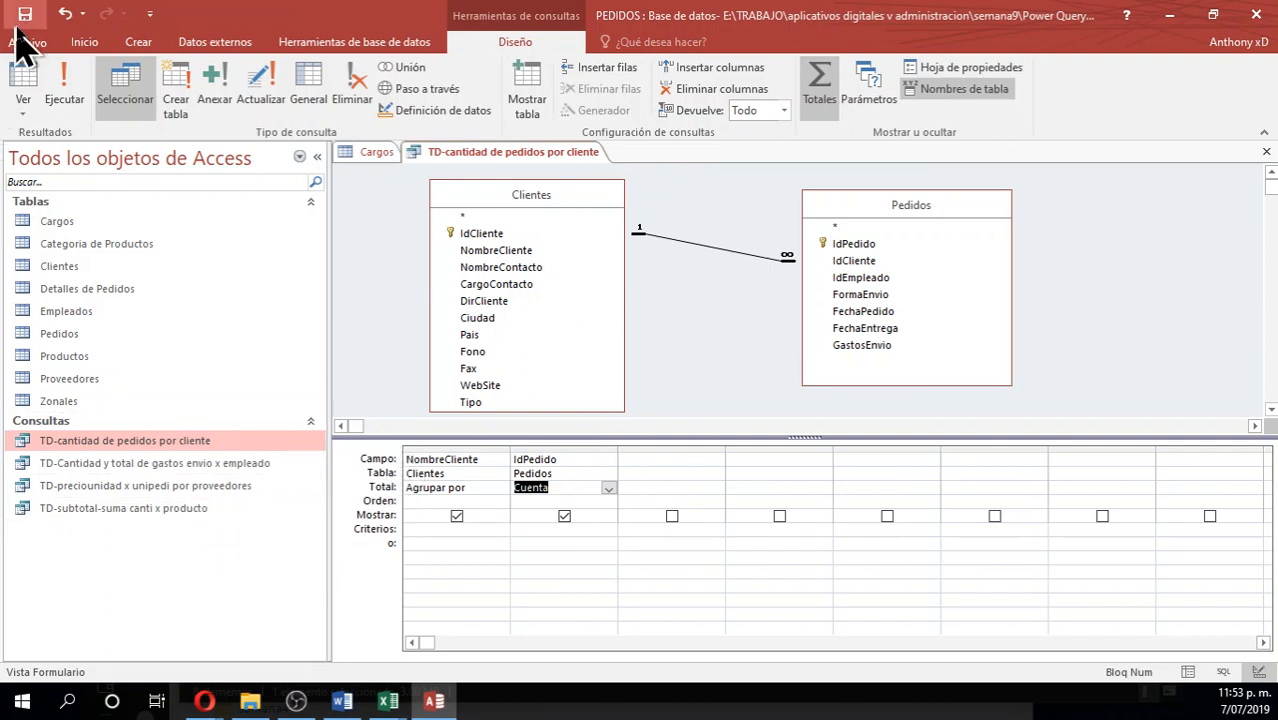
Open the TD-Cantidad y total de gastos envio x empleado query in design view and run it
right_click(214, 464)
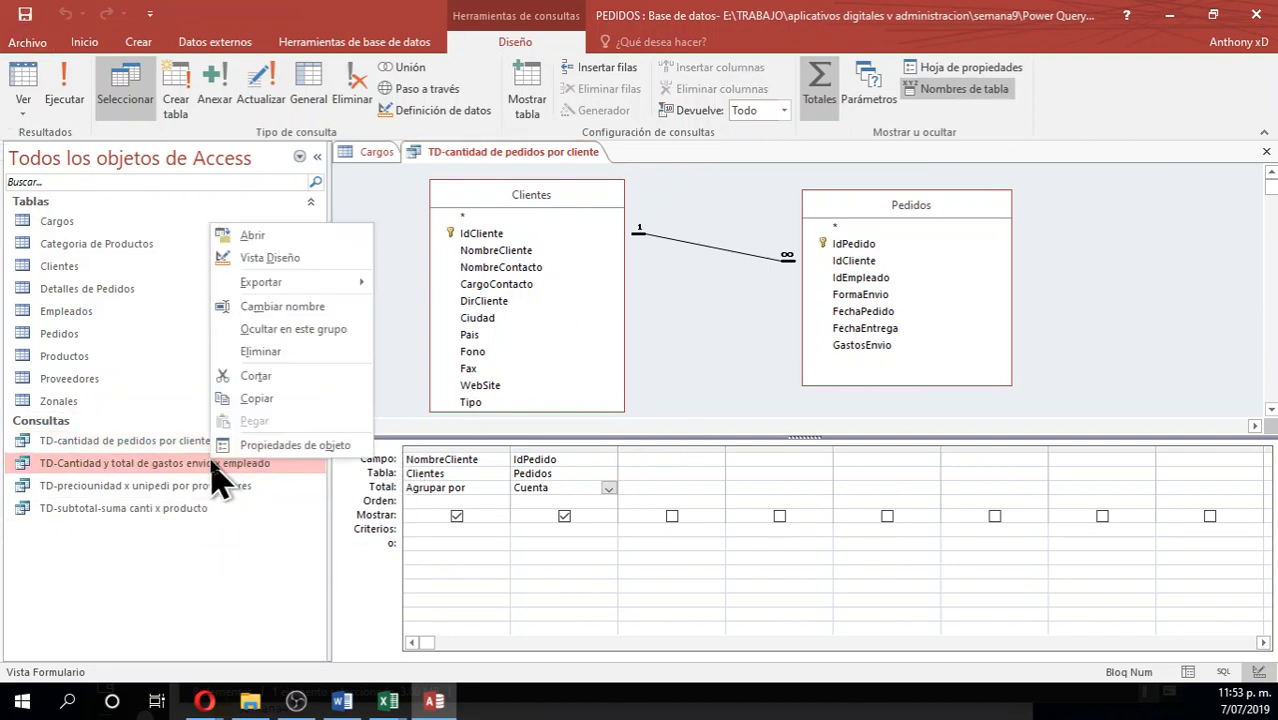
left_click(285, 257)
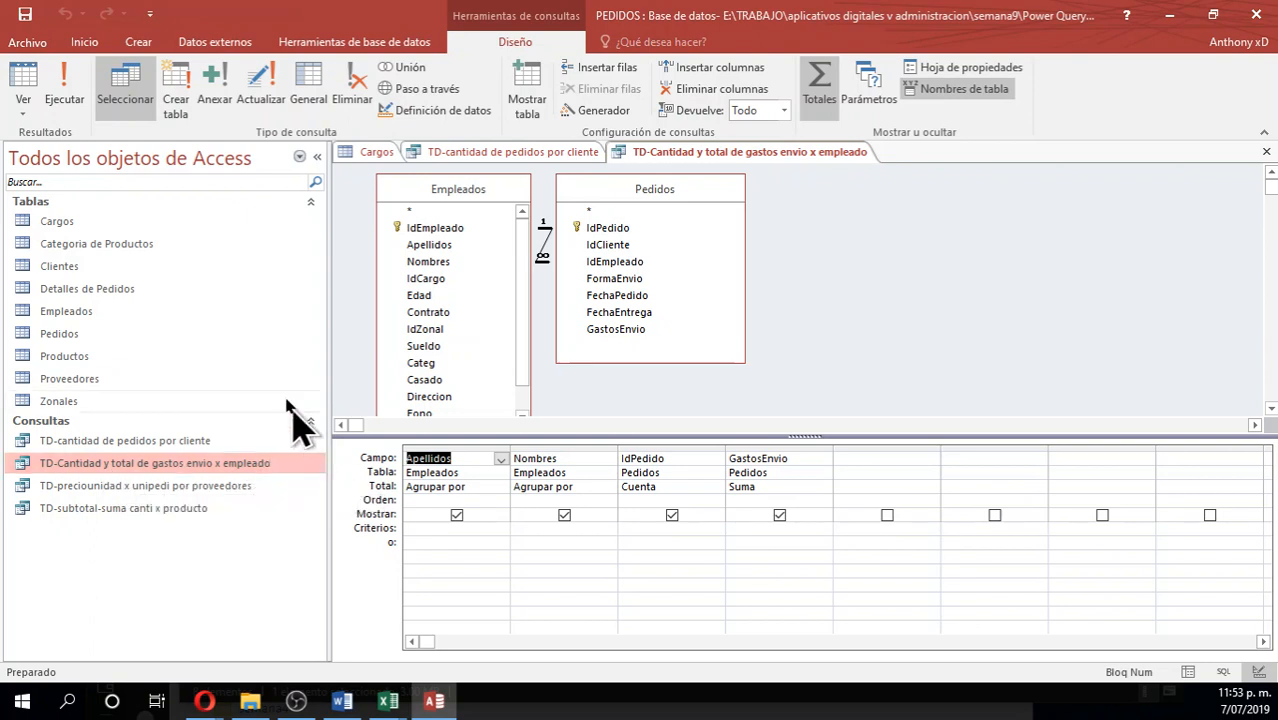
left_click(80, 100)
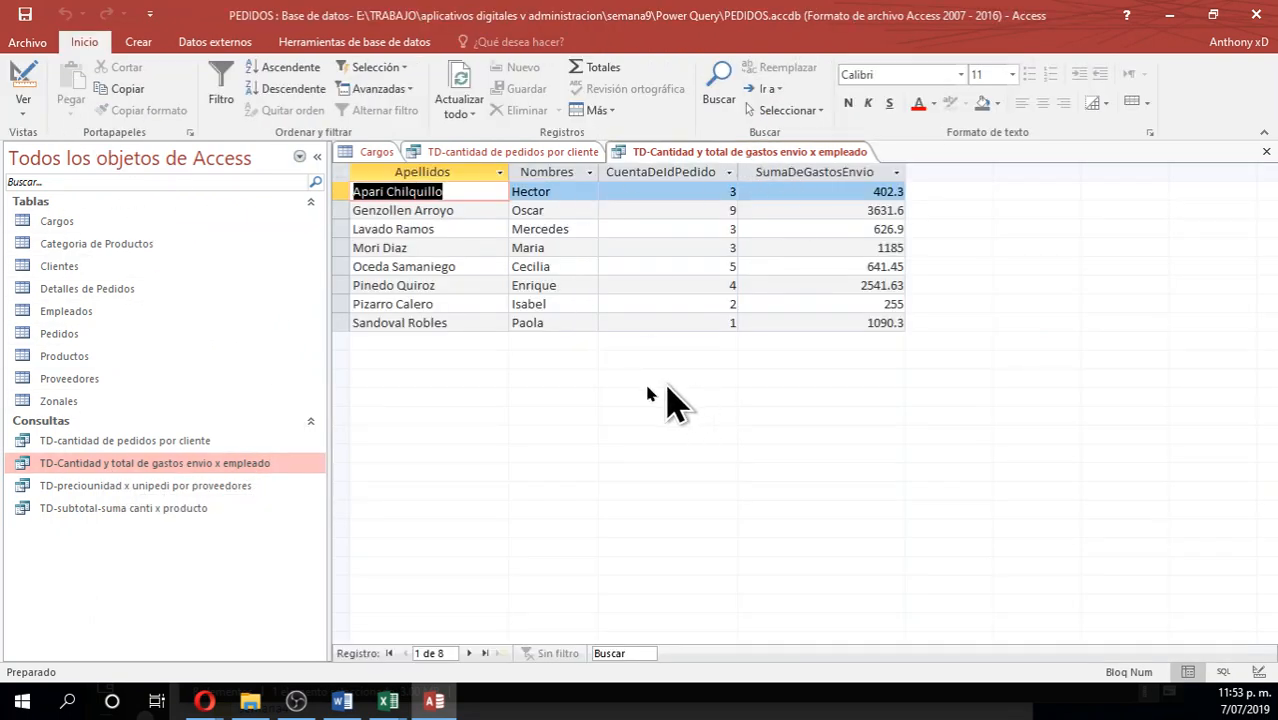
Reopen the TD-cantidad de pedidos por cliente query in design view
left_click(204, 441)
right_click(192, 443)
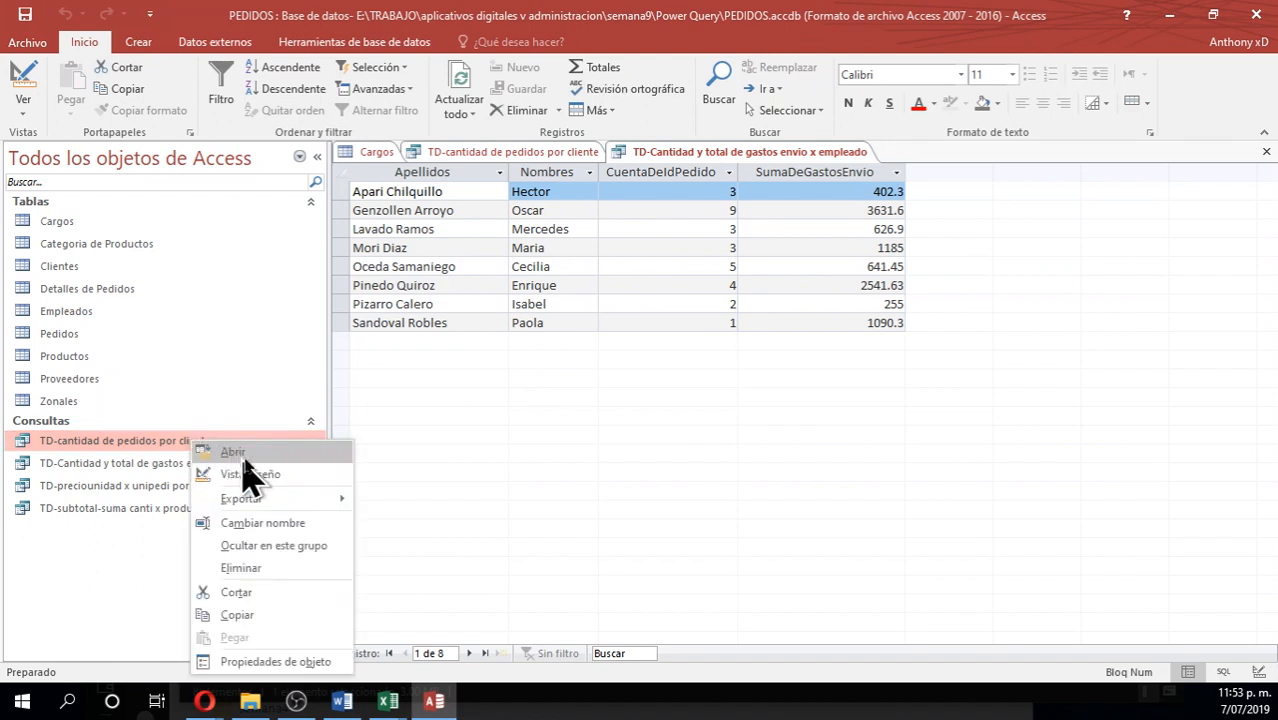
left_click(276, 475)
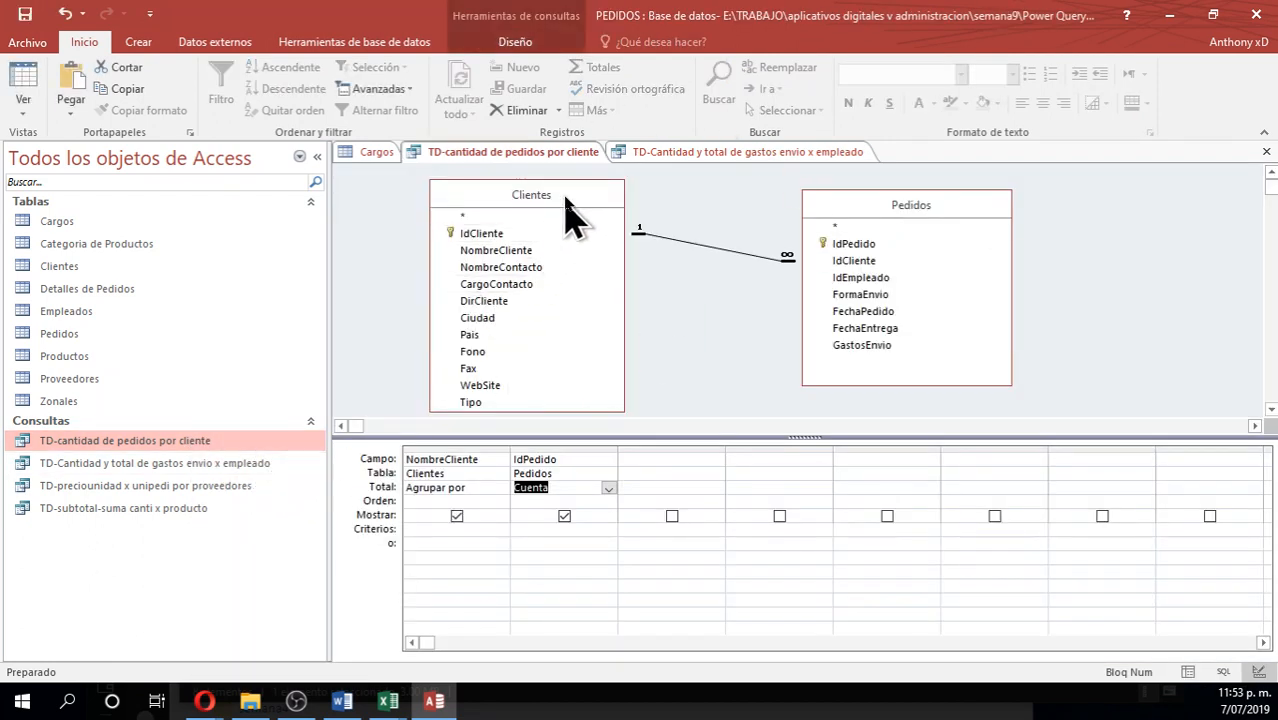
Rearrange the Clientes and Pedidos boxes, then check the client order counts in datasheet view
left_click_drag(562, 194, 596, 171)
mouse_move(842, 211)
left_mouse_down()
mouse_move(808, 214)
mouse_move(824, 215)
left_mouse_up()
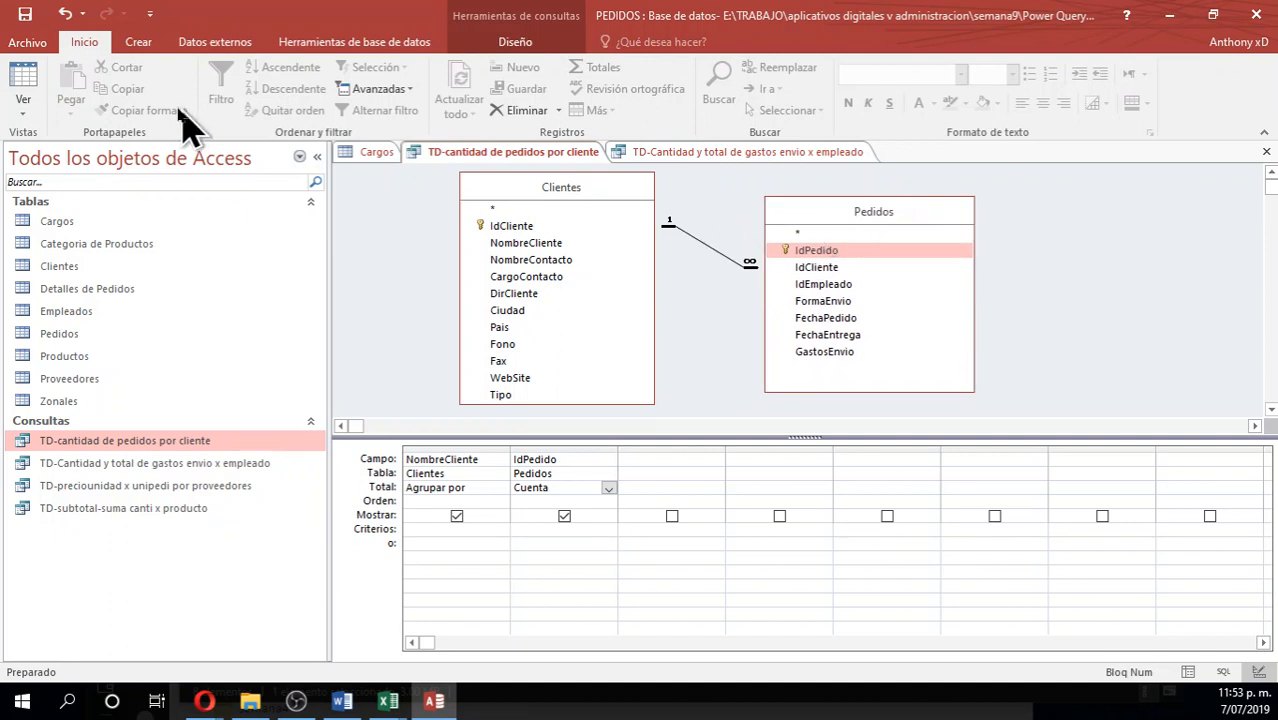
left_click(23, 103)
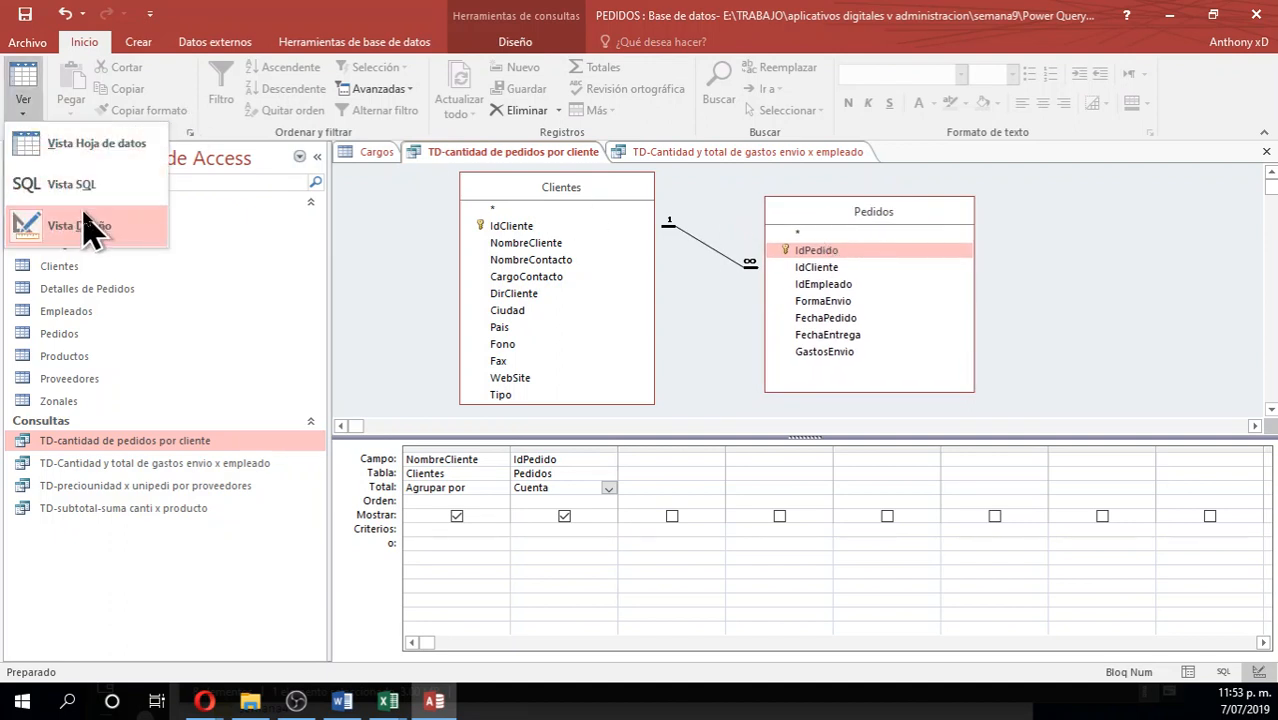
left_click(98, 148)
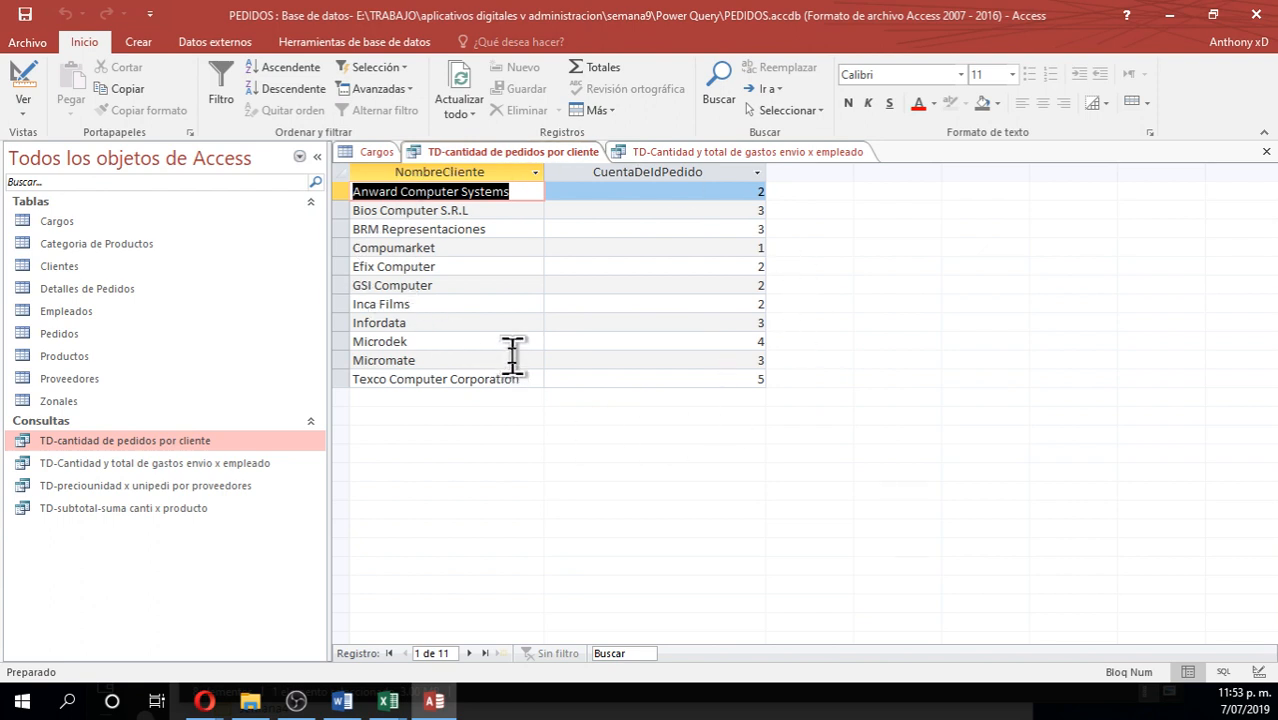
left_click(627, 268)
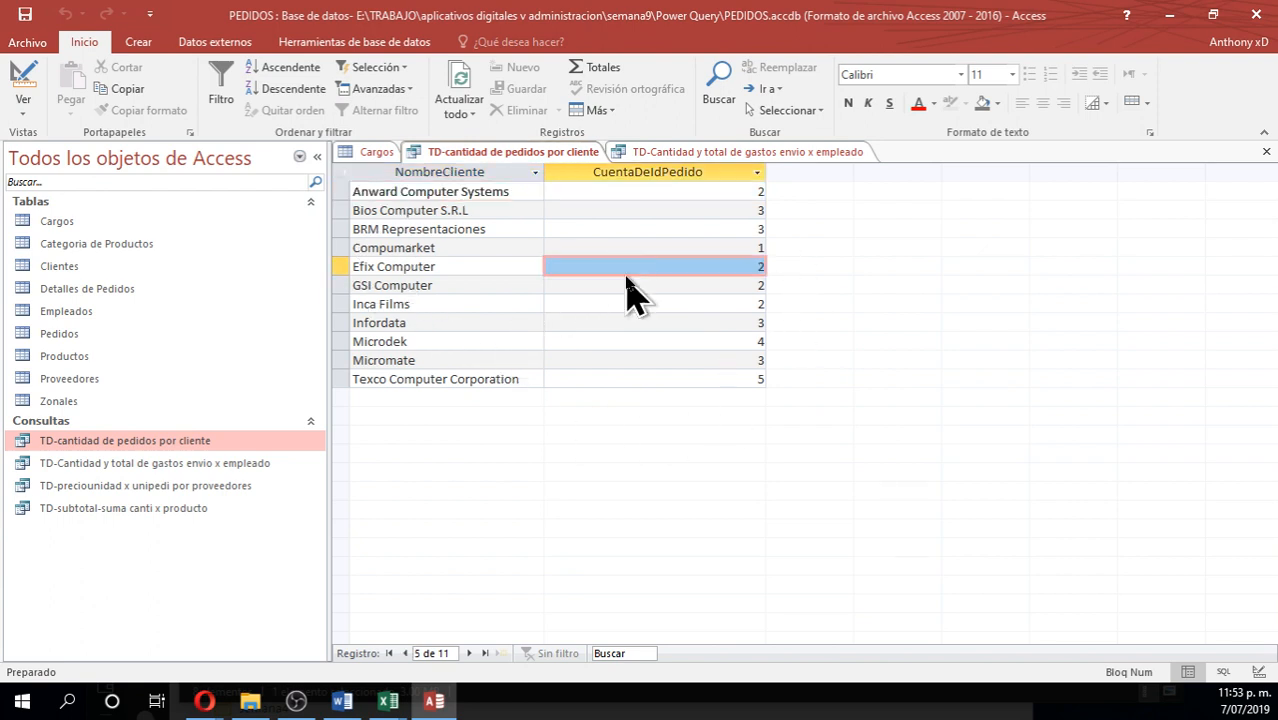
left_click(617, 192)
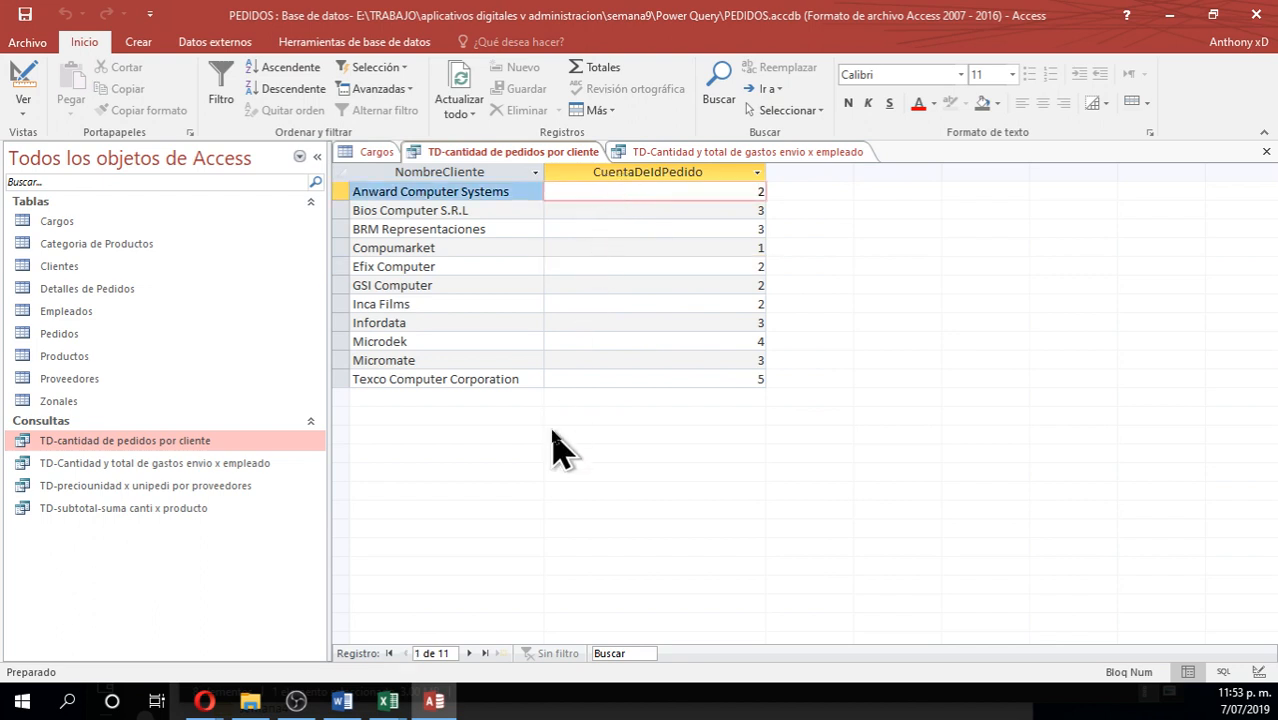
Reposition the Pedidos box in design, rerun the query for 11 clients, and bring Power Pivot forward
left_click(24, 75)
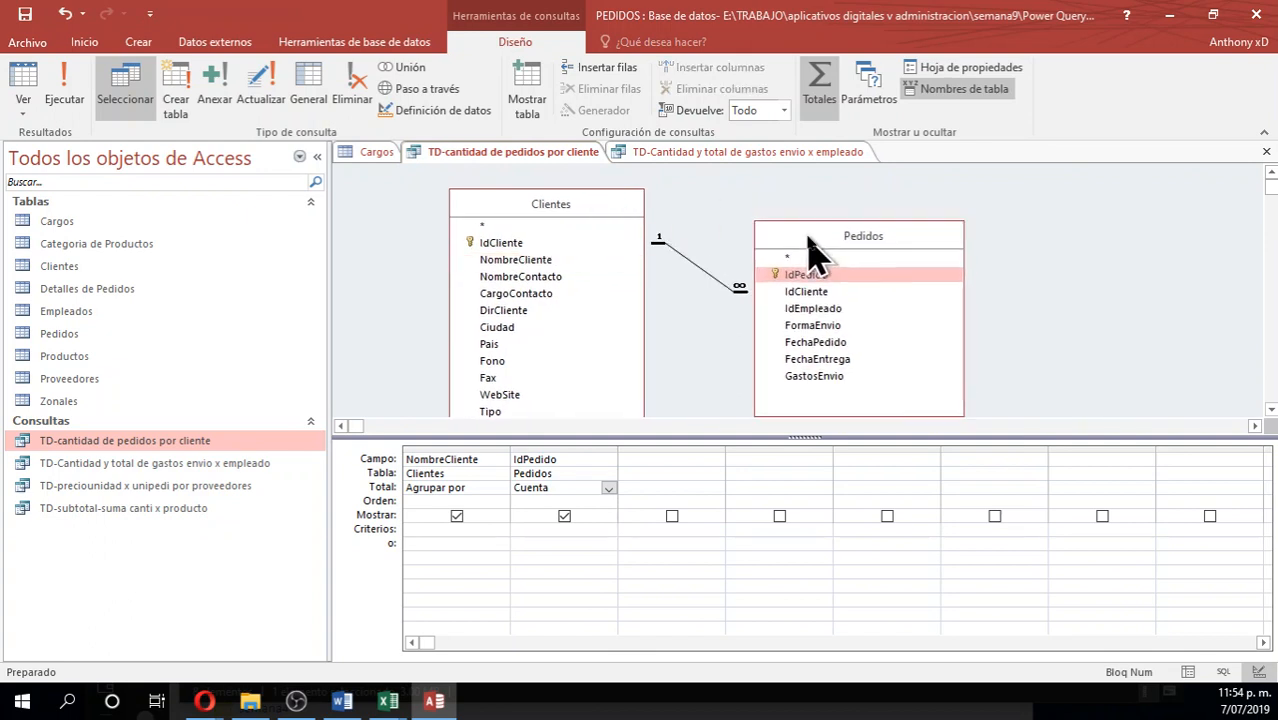
left_click_drag(808, 236, 822, 196)
left_click_drag(576, 210, 591, 197)
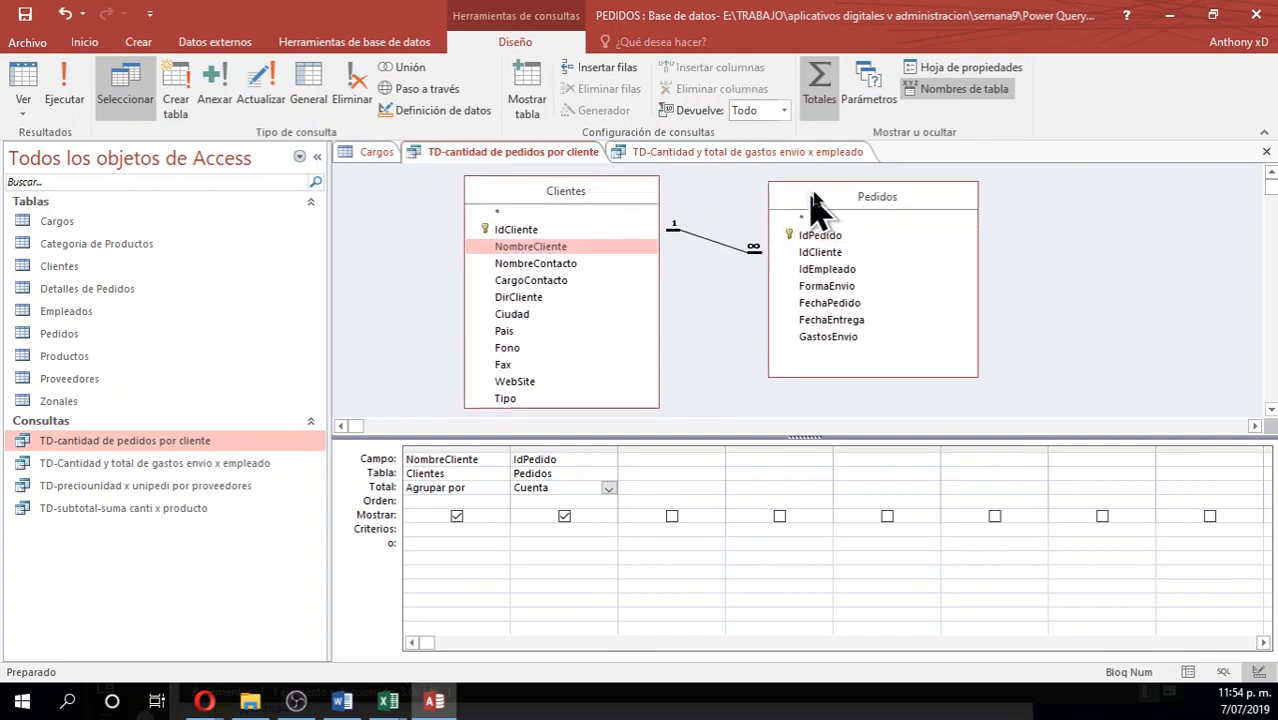
left_click_drag(829, 196, 840, 207)
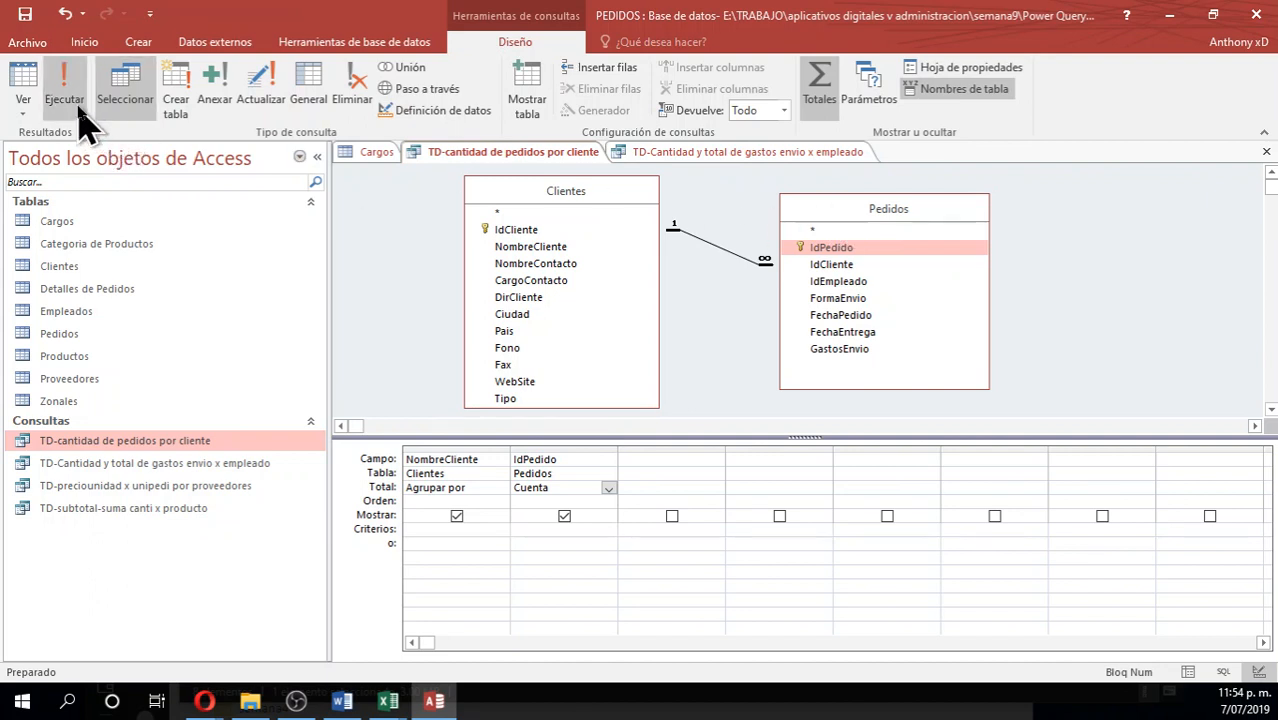
left_click(30, 110)
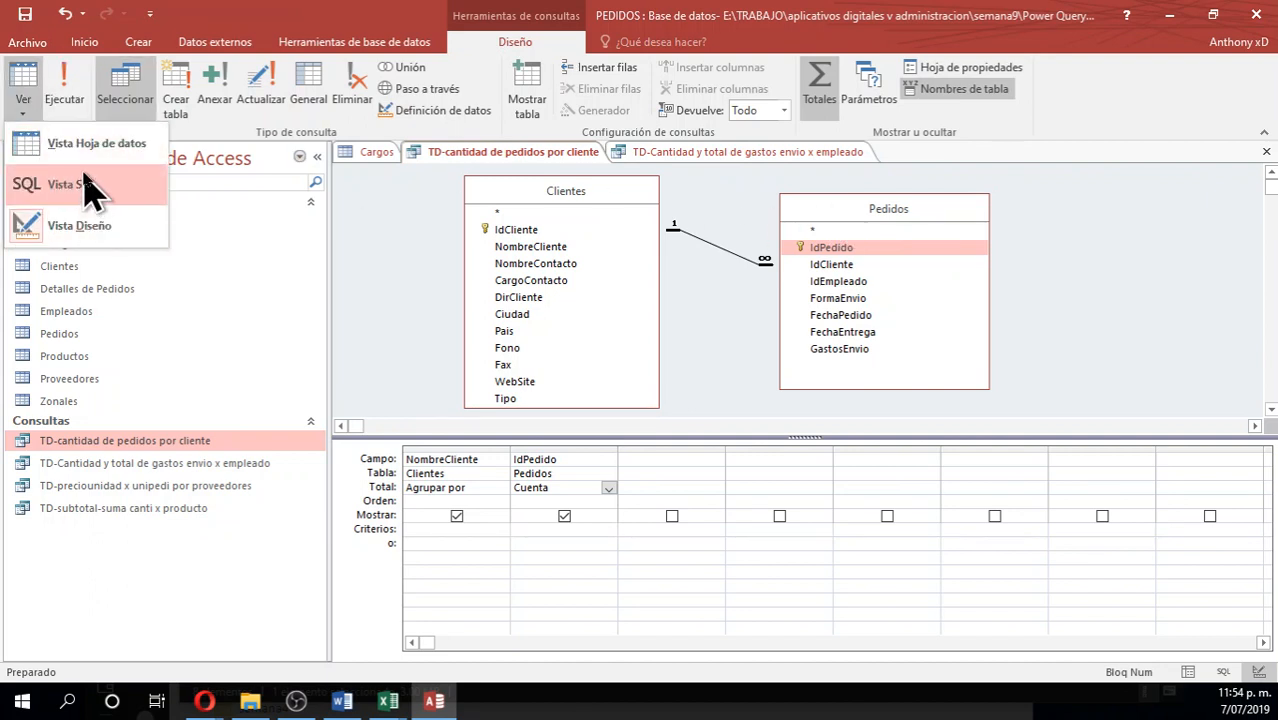
left_click(88, 143)
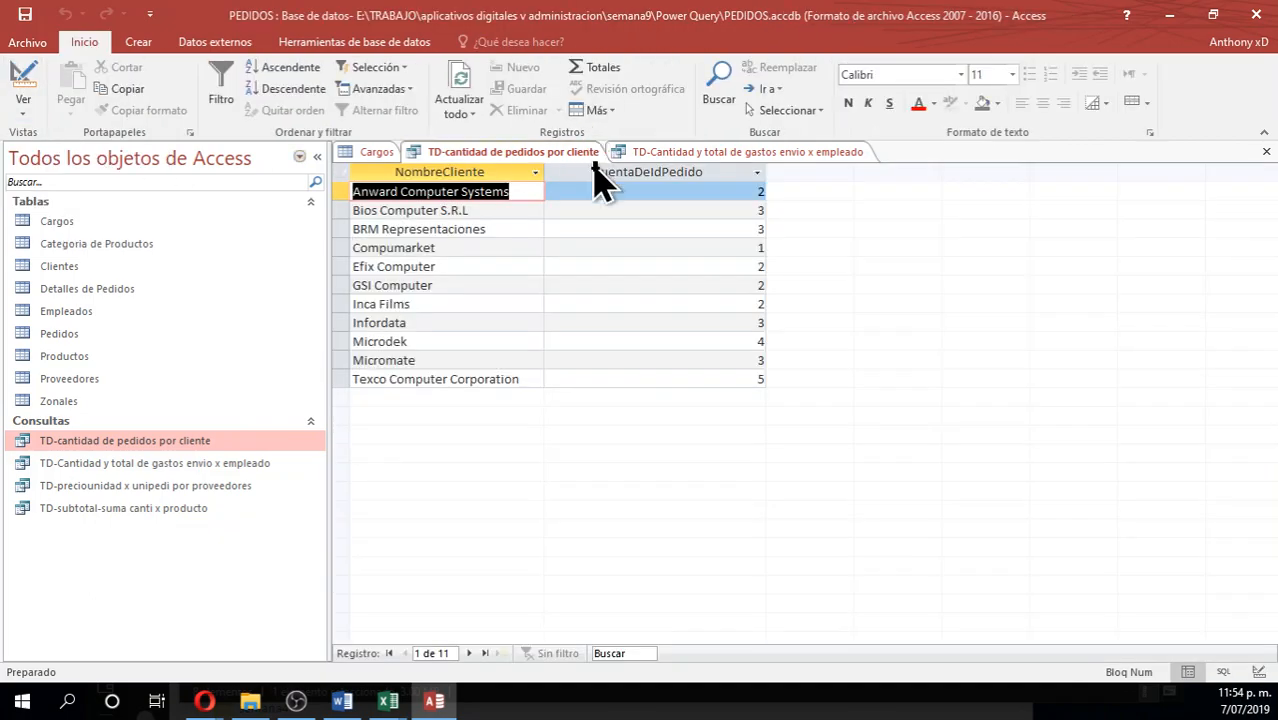
left_click_drag(482, 20, 1036, 288)
left_click(638, 15)
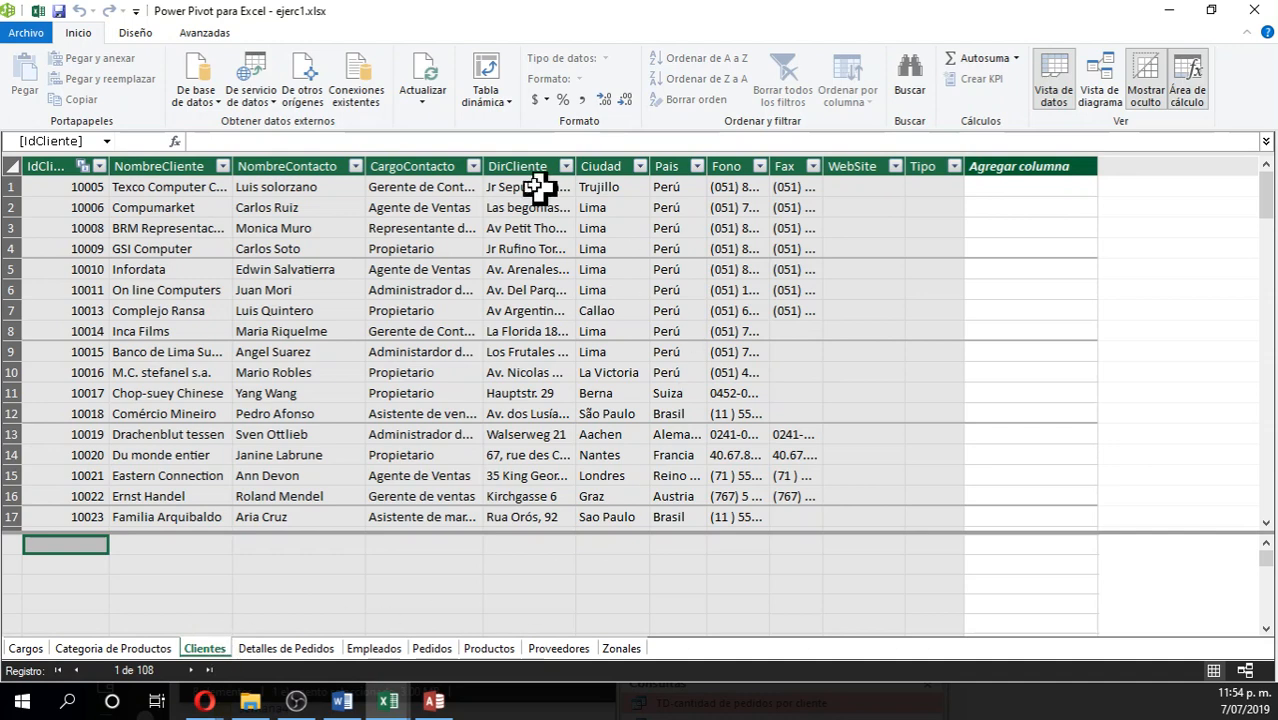
Create a Power Pivot pivot table on a new worksheet, Hoja2
left_click(422, 100)
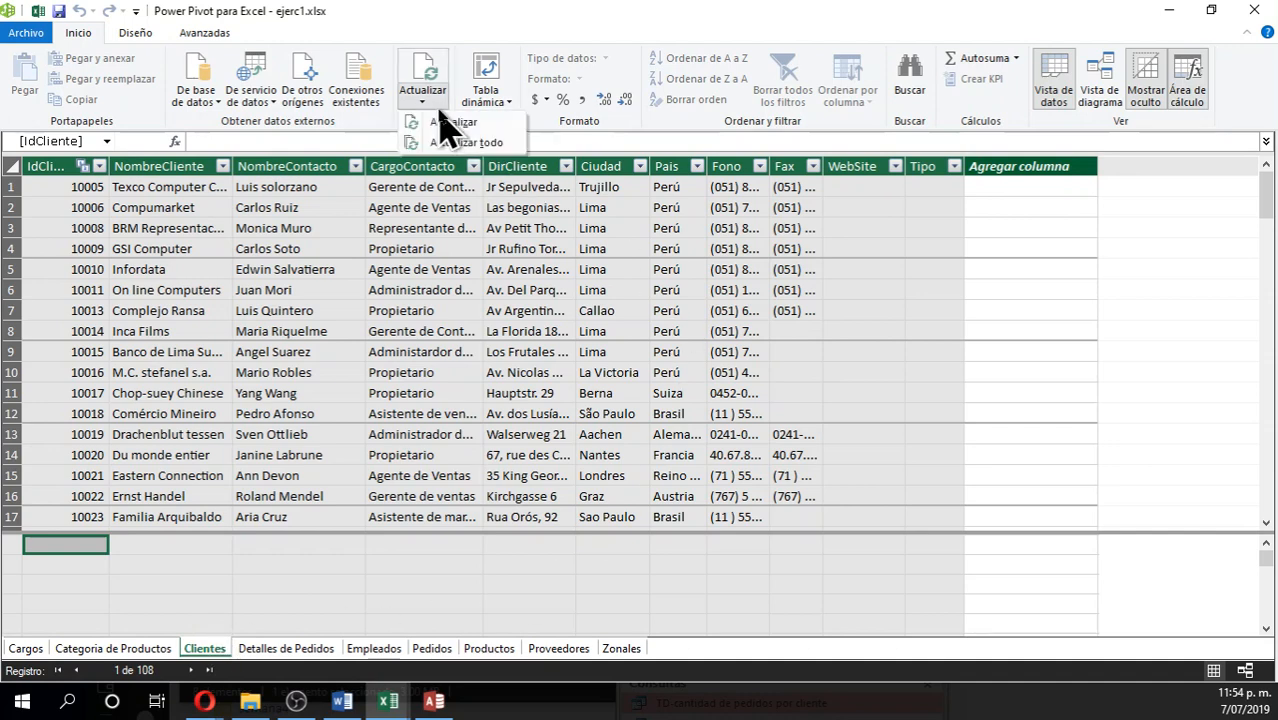
left_click(494, 108)
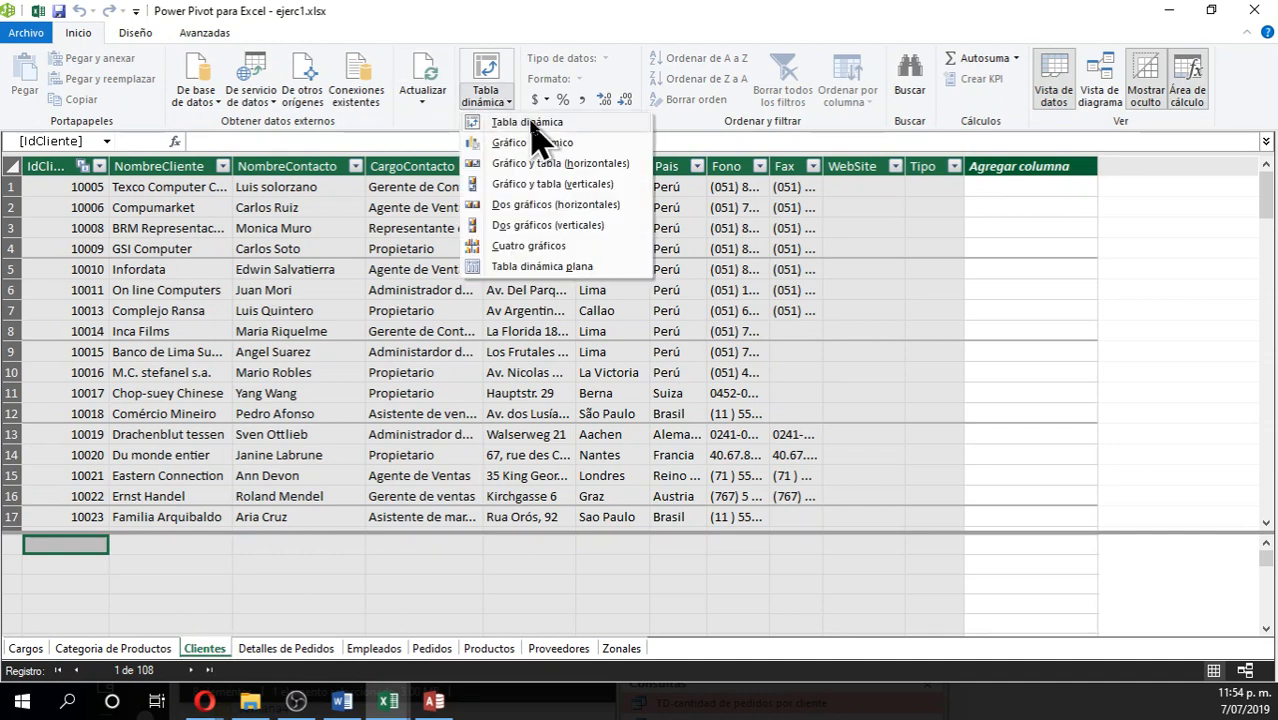
left_click(530, 123)
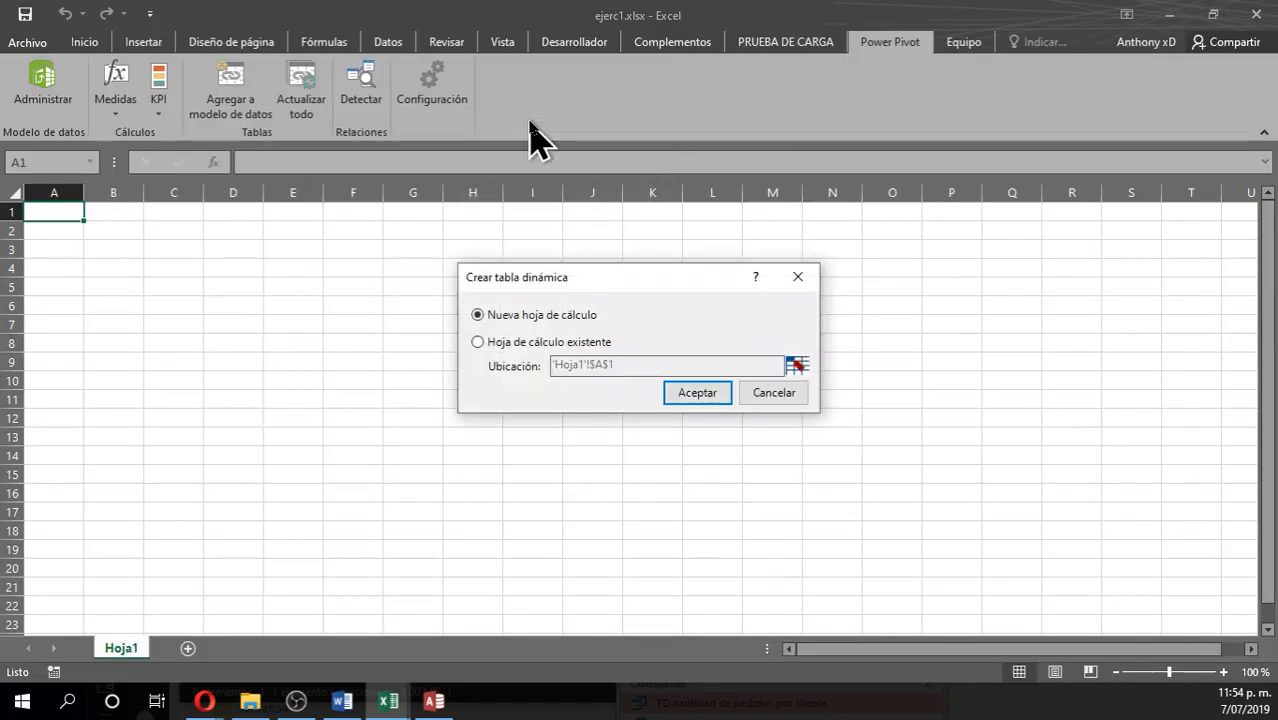
left_click(706, 395)
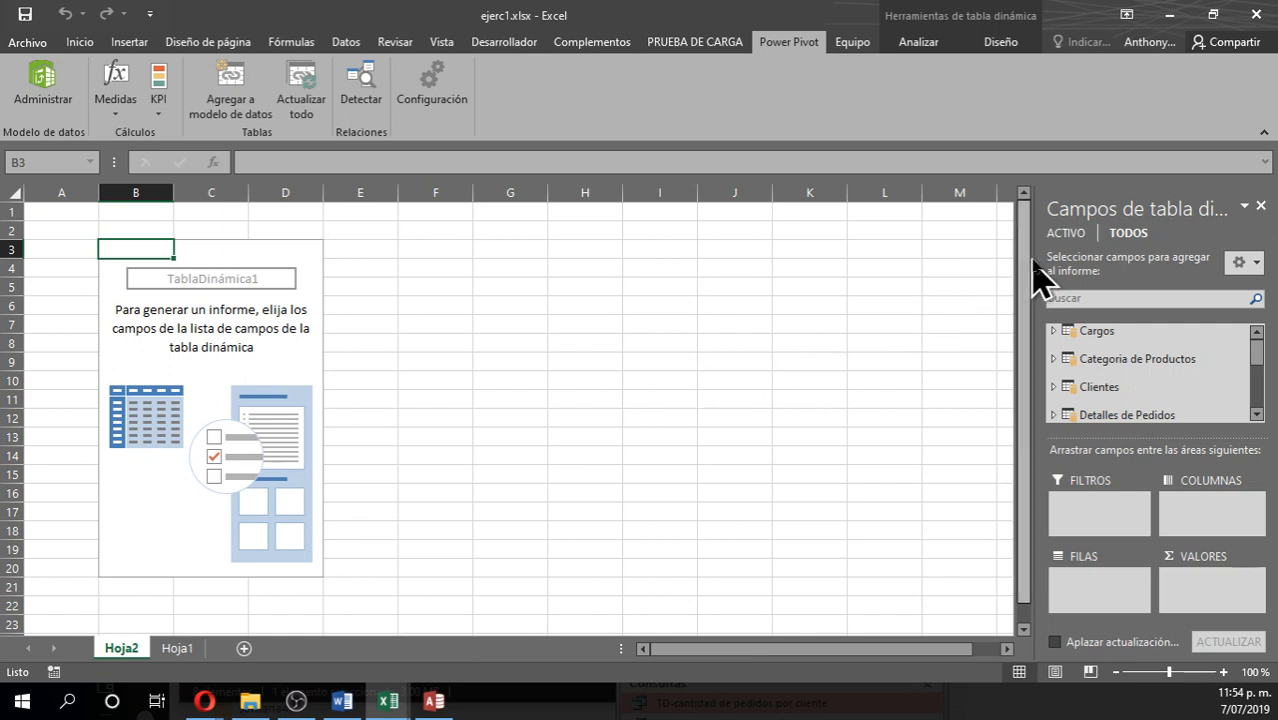
Widen the PivotTable Fields pane and look over the Cargos table's fields
left_click_drag(1033, 257, 866, 262)
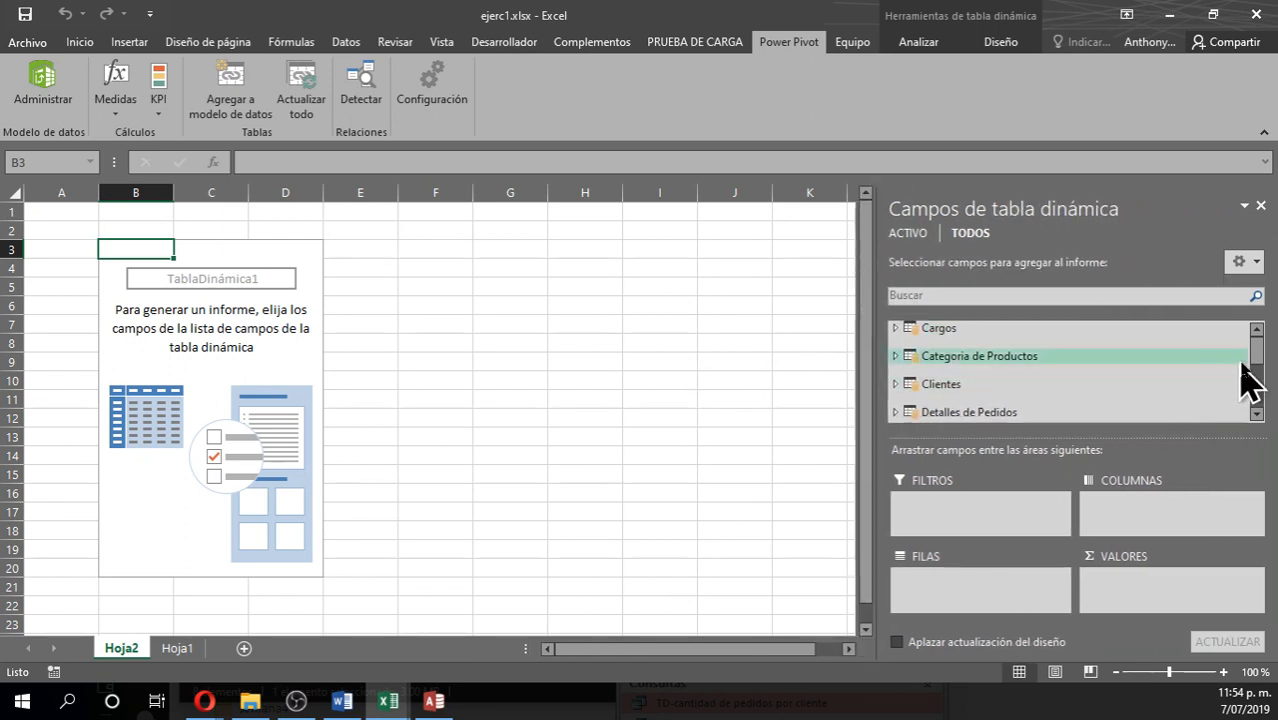
left_click_drag(1258, 365, 1247, 340)
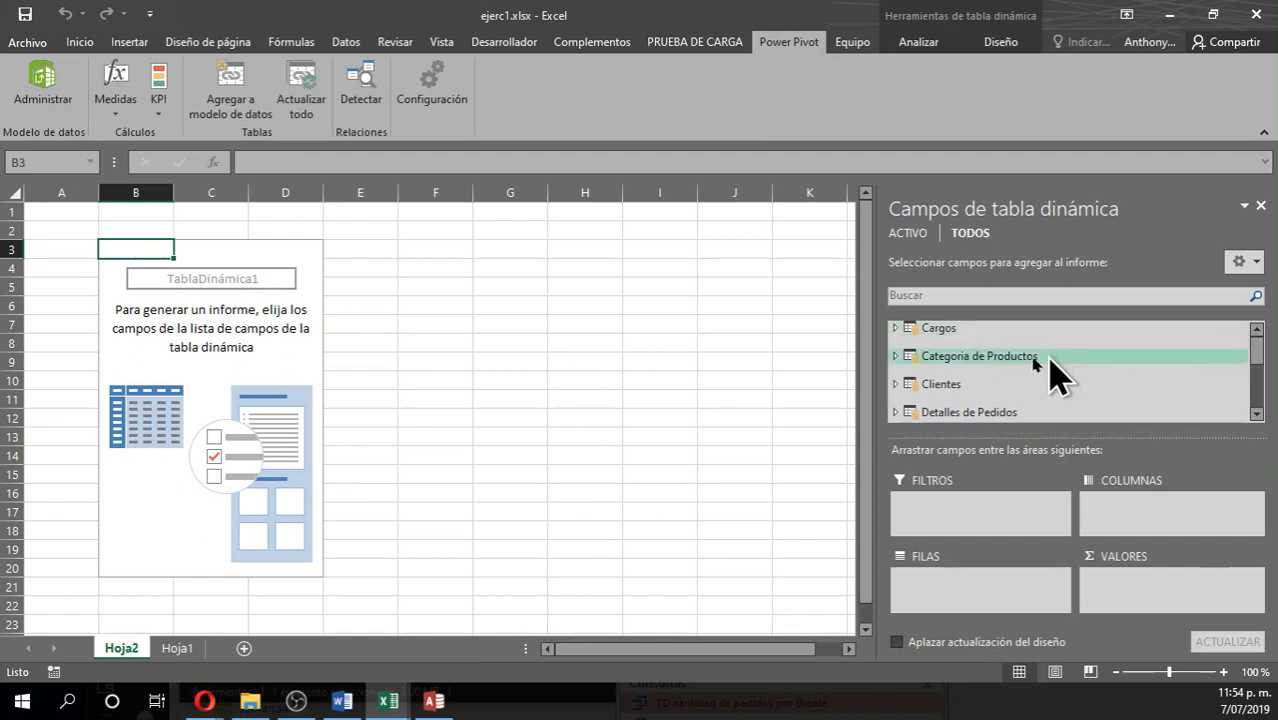
left_click(970, 332)
left_click(902, 334)
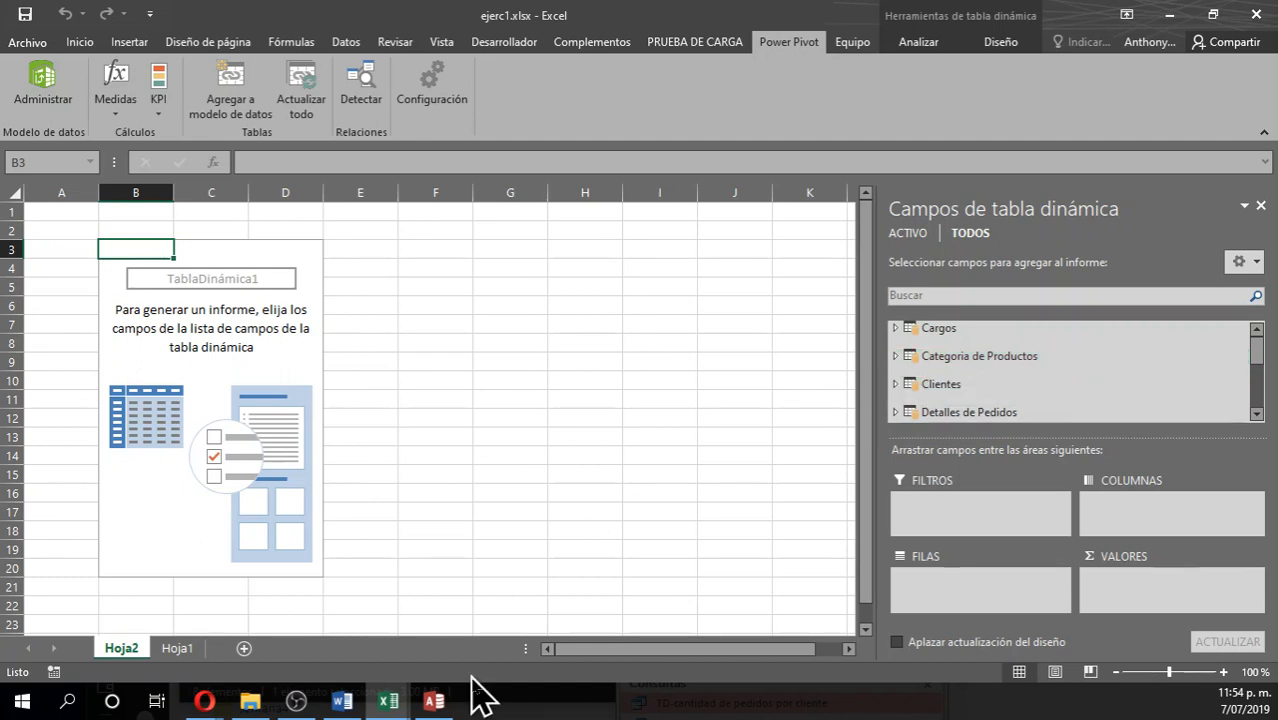
left_click(433, 700)
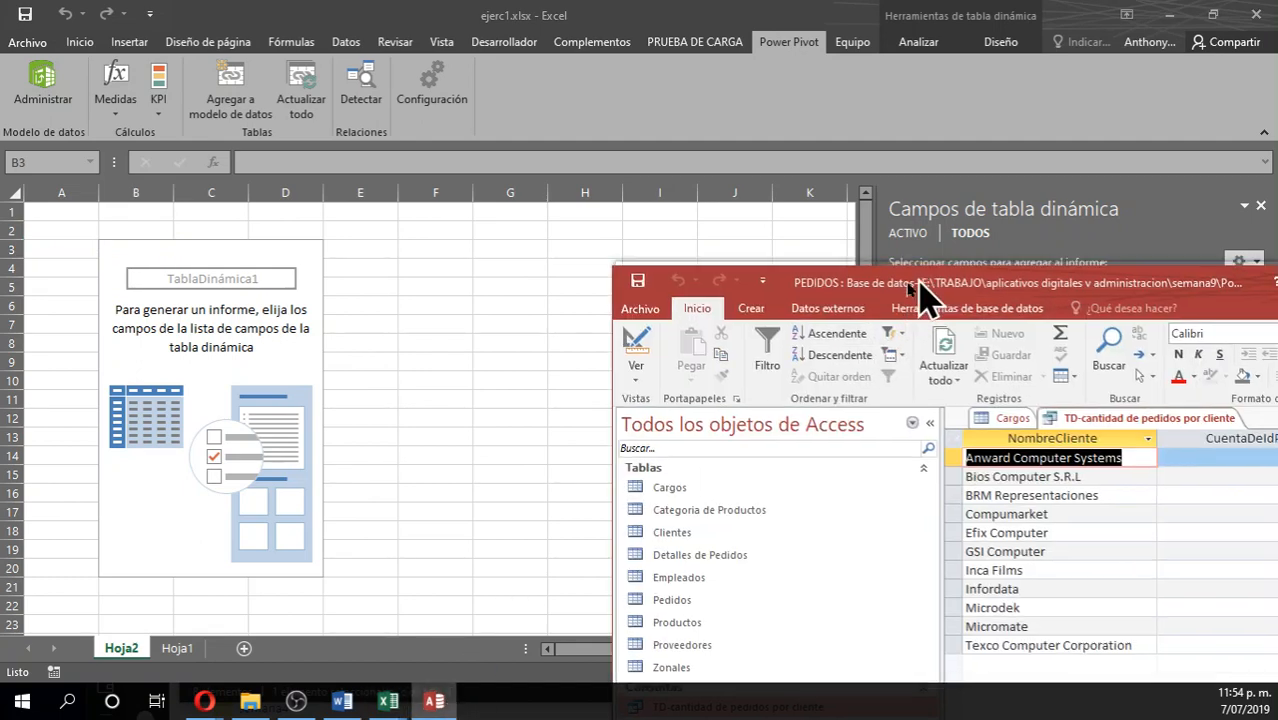
Show the Access database's Relaciones diagram in a maximized window
left_click_drag(925, 282, 520, 97)
left_click(525, 121)
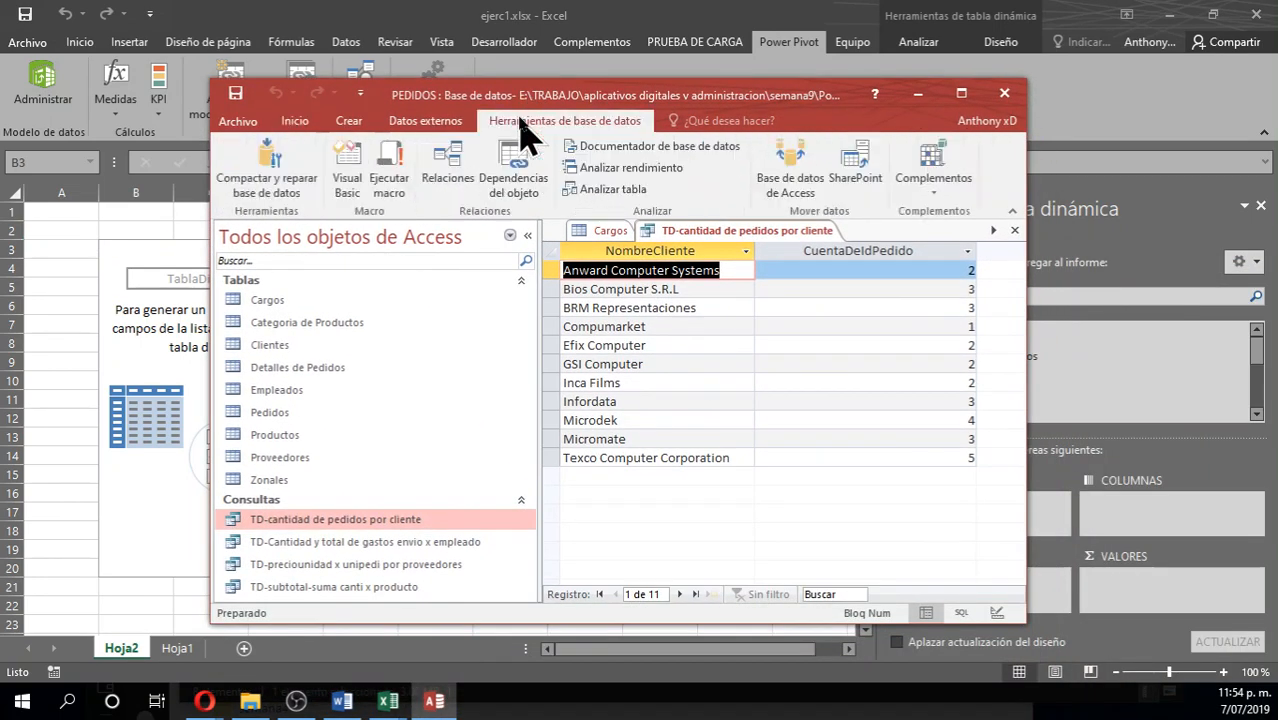
left_click(447, 168)
left_click_drag(531, 99, 503, 10)
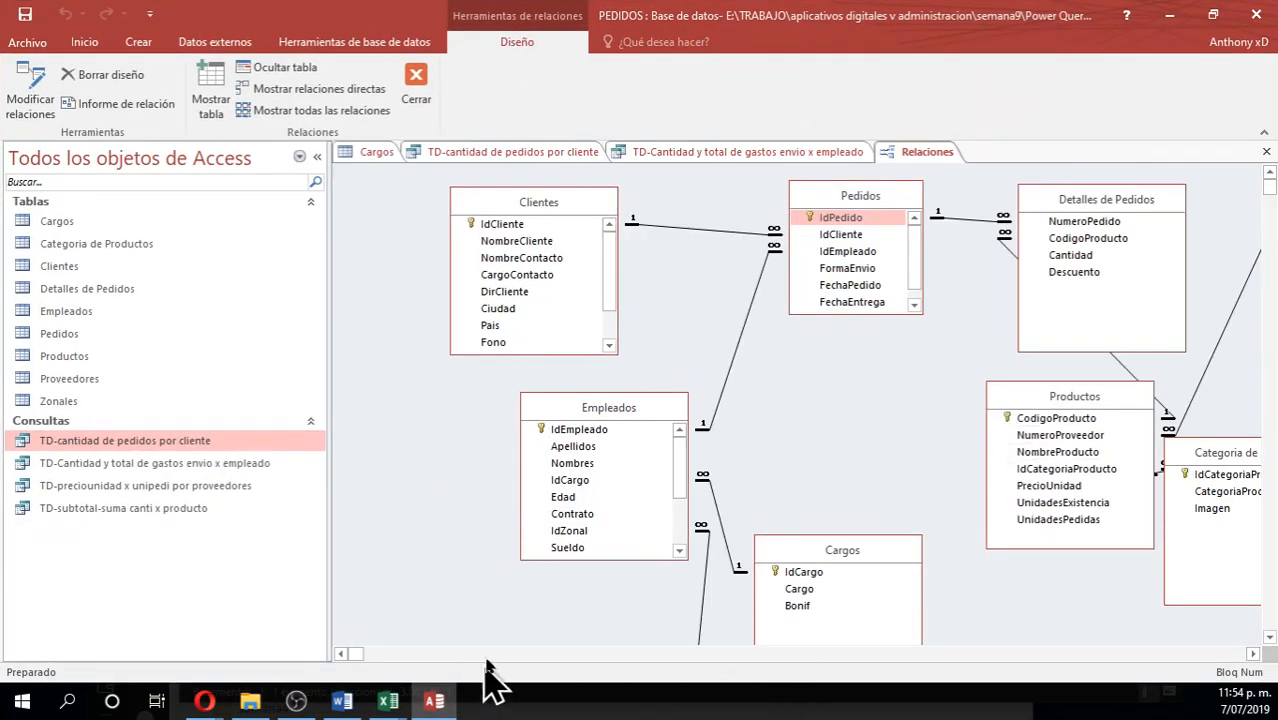
Move Access aside and switch back to the Power Pivot window
left_click_drag(612, 18, 907, 399)
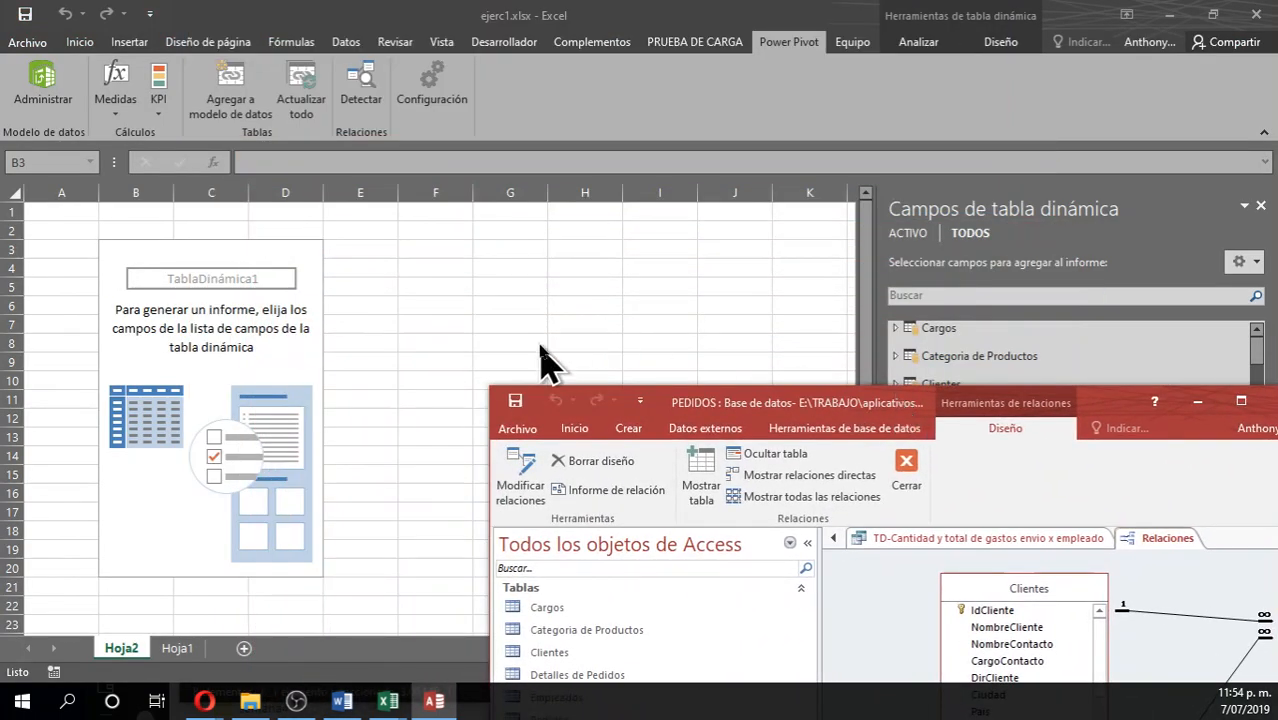
left_click(930, 90)
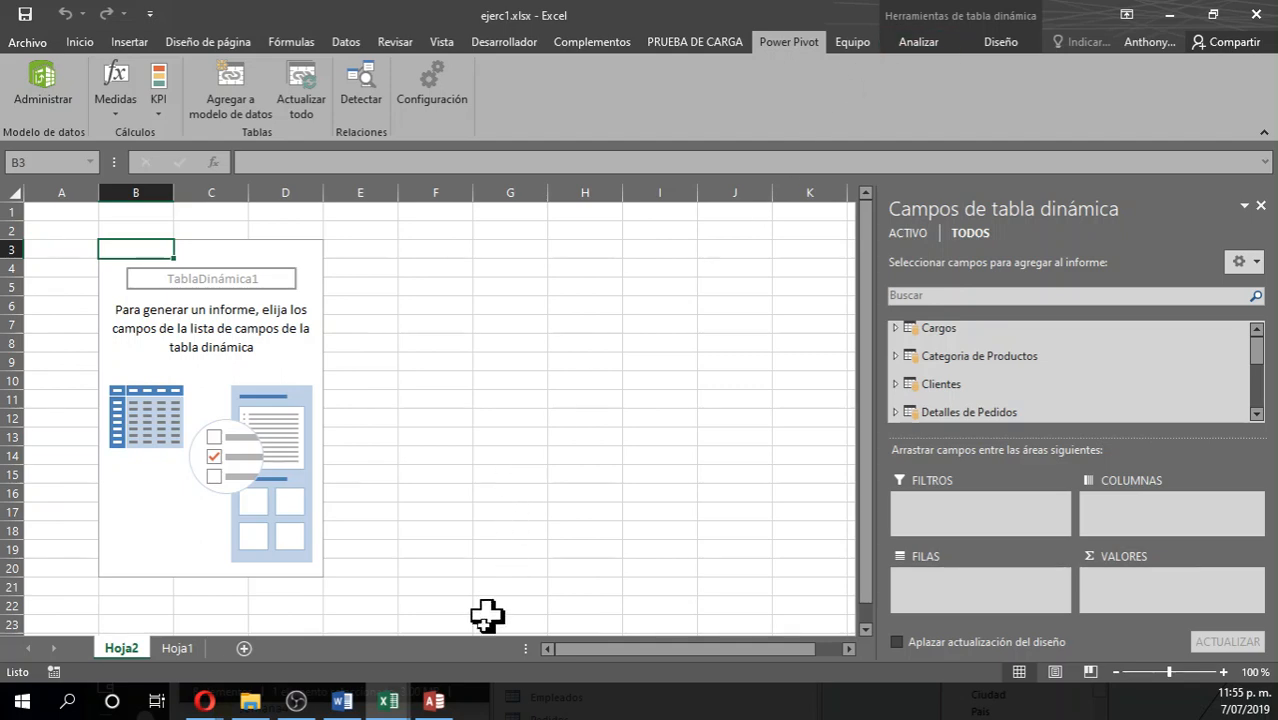
left_click(388, 701)
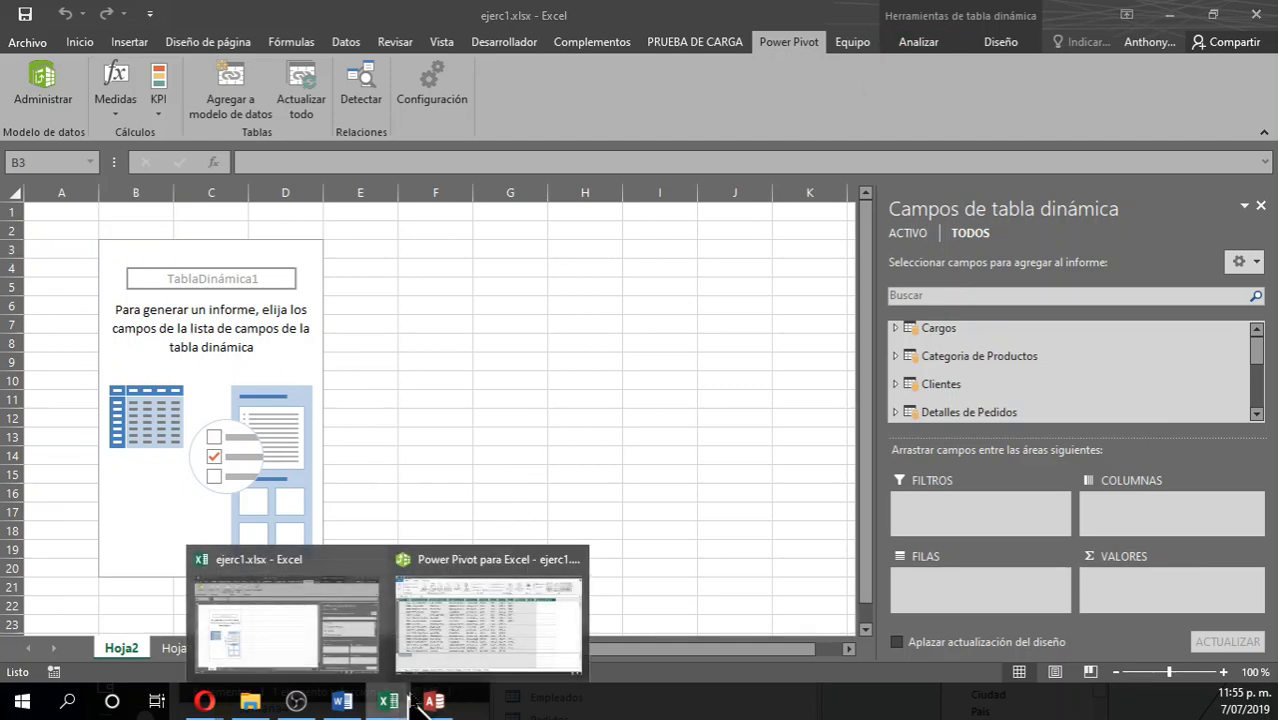
left_click(452, 622)
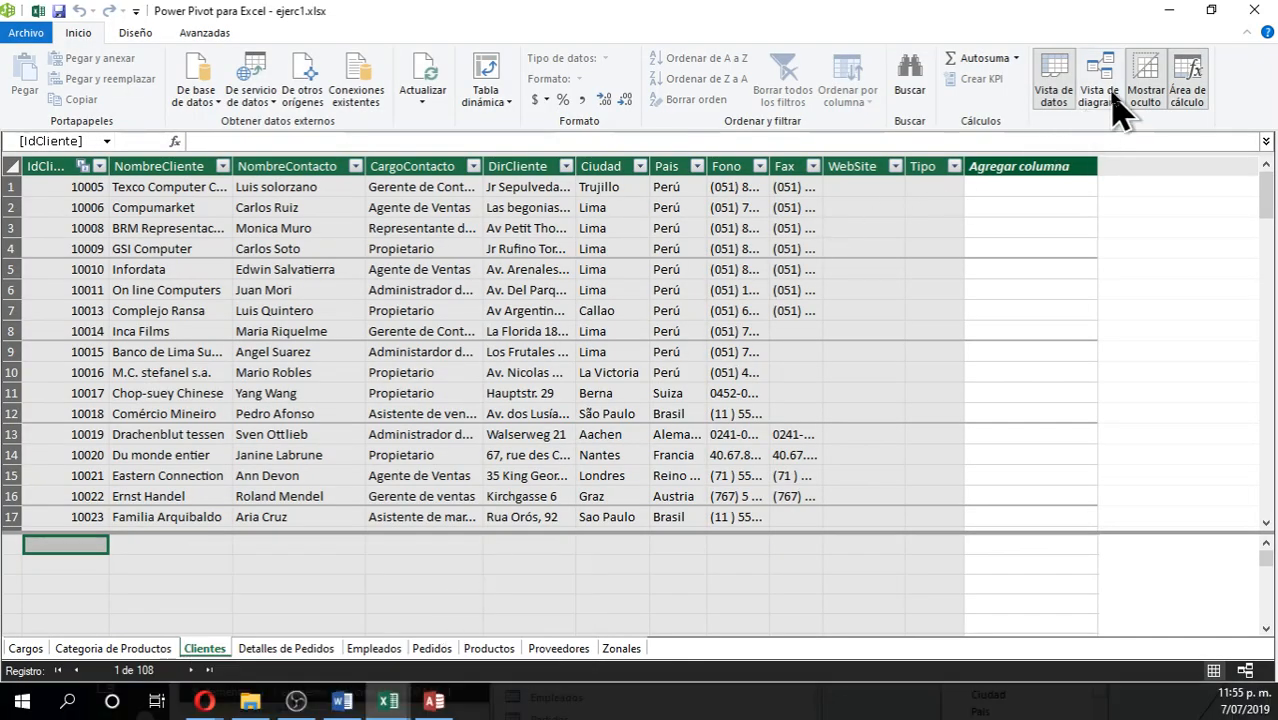
In diagram view, reposition the Clientes, Pedidos, Detalles de Pedidos and Proveedores boxes, then minimize Power Pivot
left_click(1109, 98)
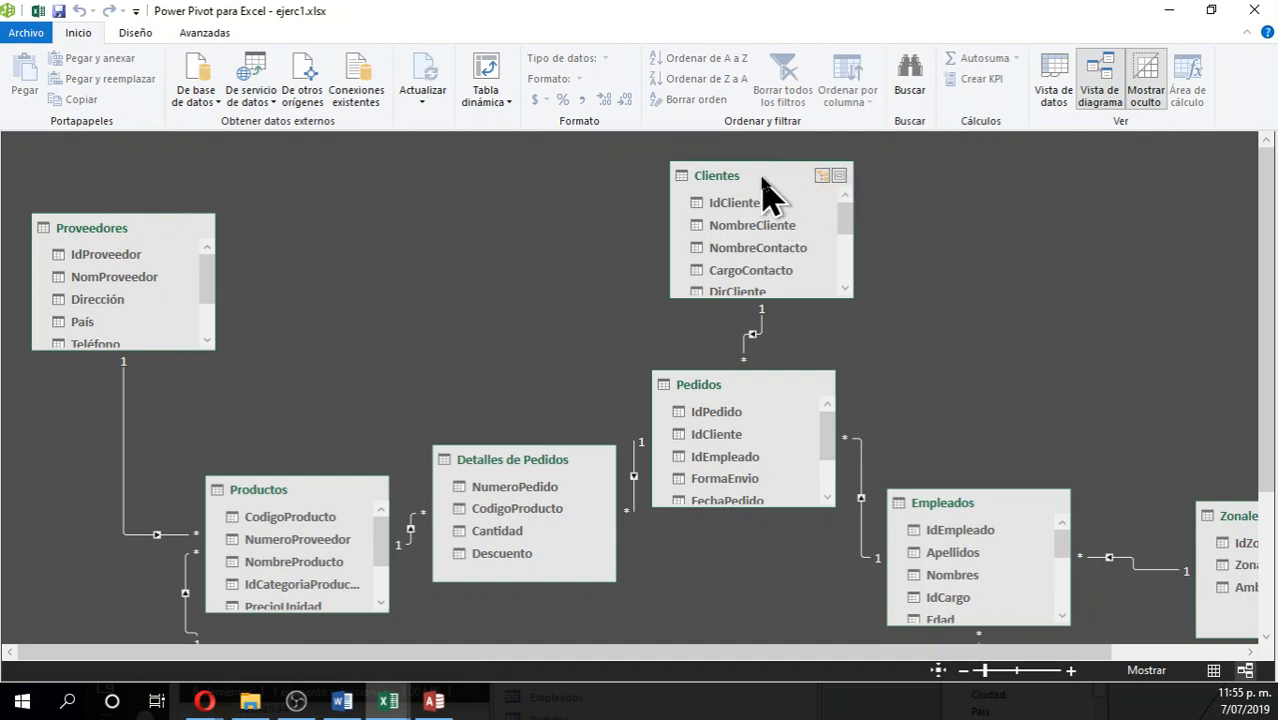
left_click_drag(697, 183, 565, 205)
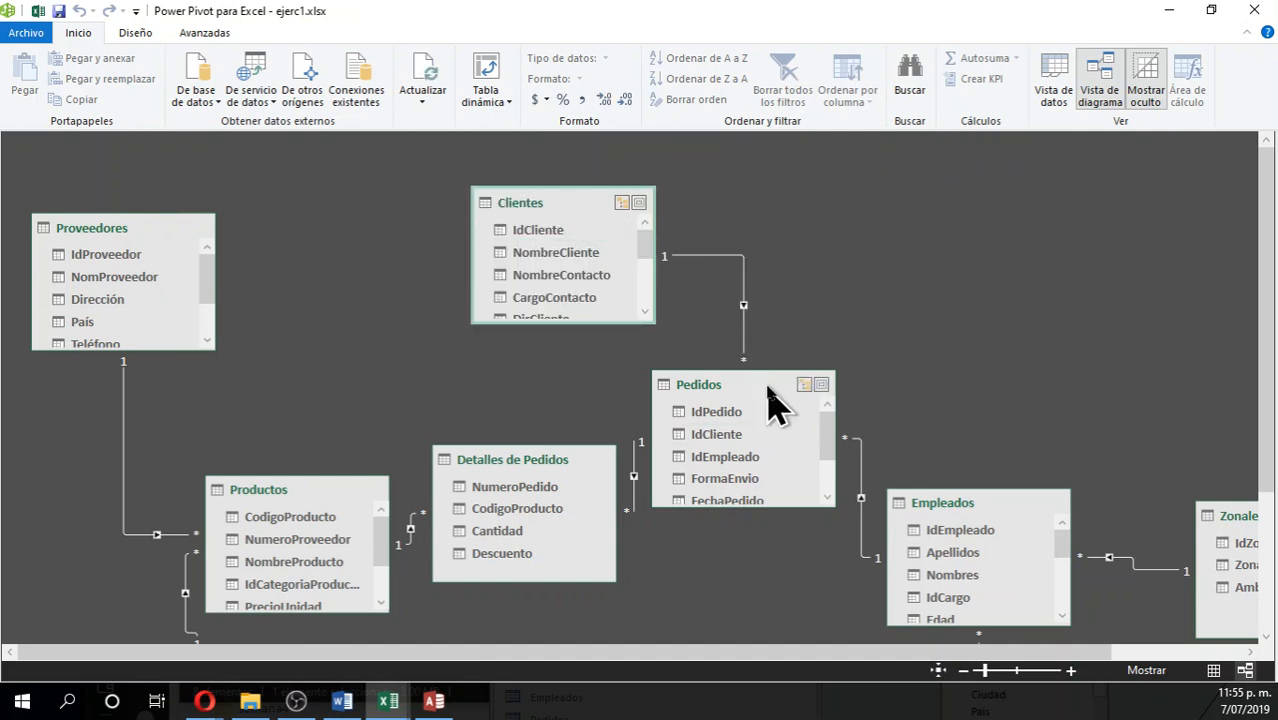
left_click_drag(768, 388, 858, 222)
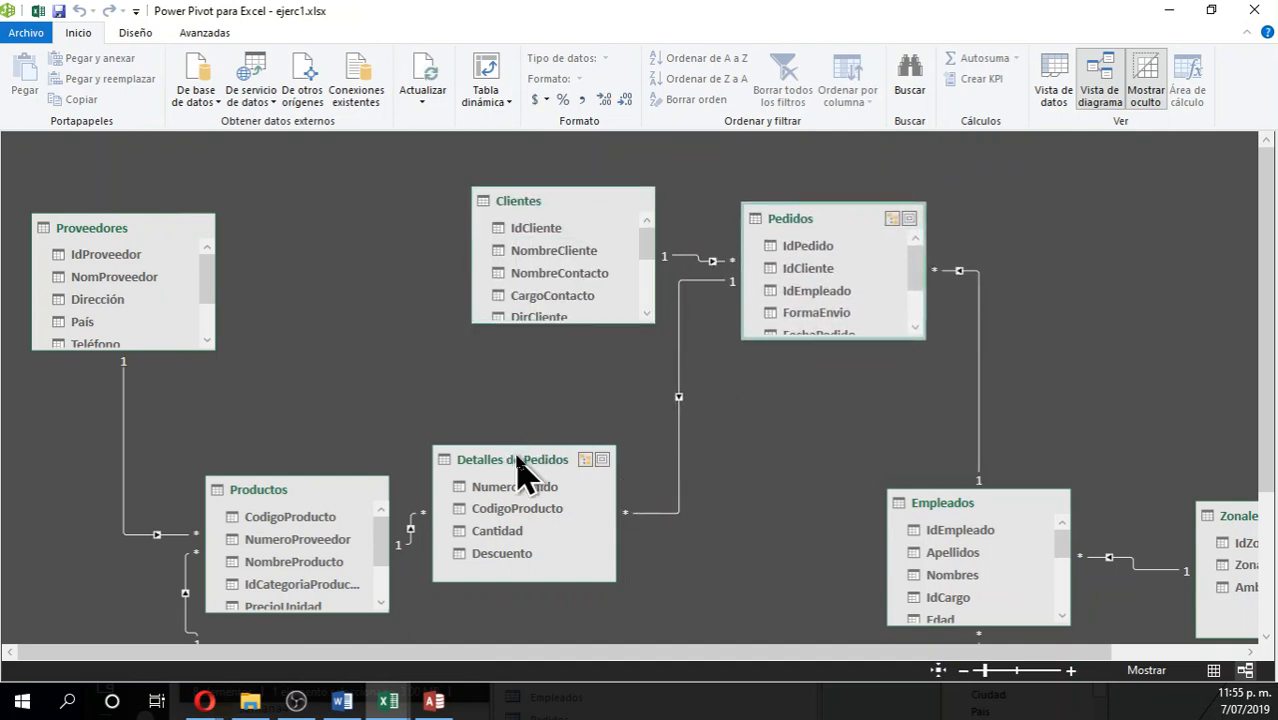
left_click_drag(522, 462, 632, 421)
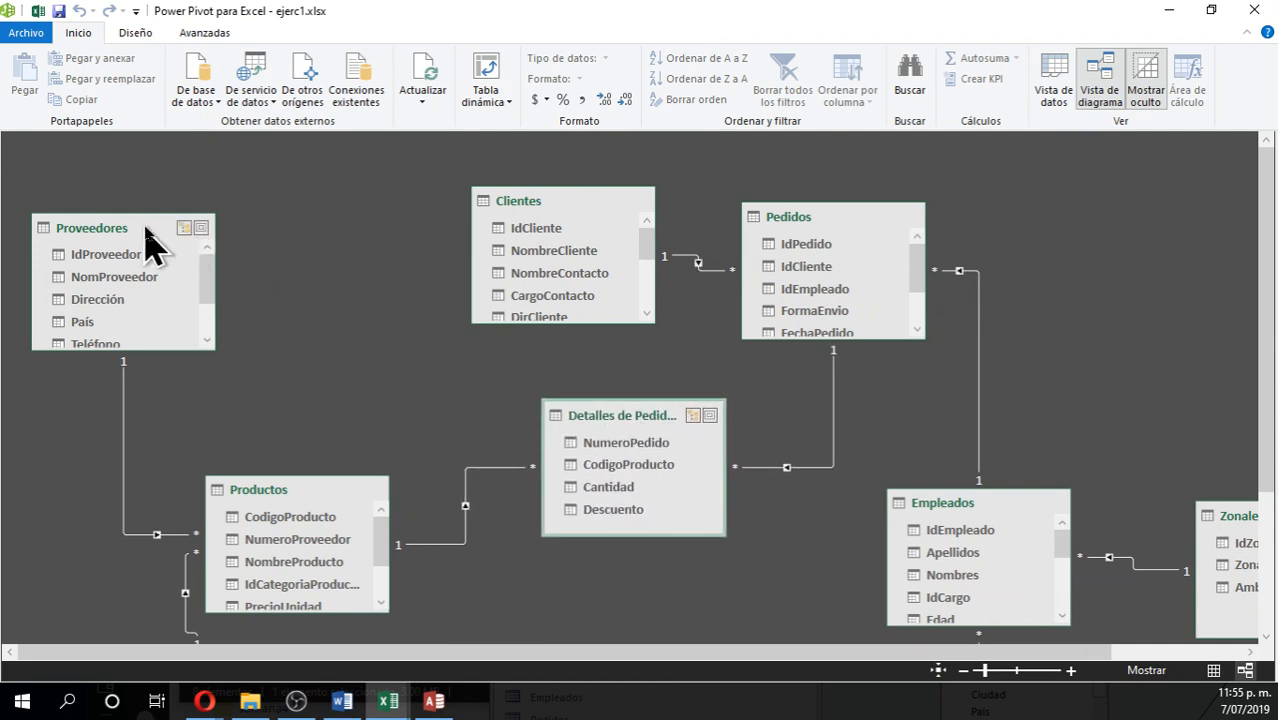
left_click_drag(145, 230, 256, 190)
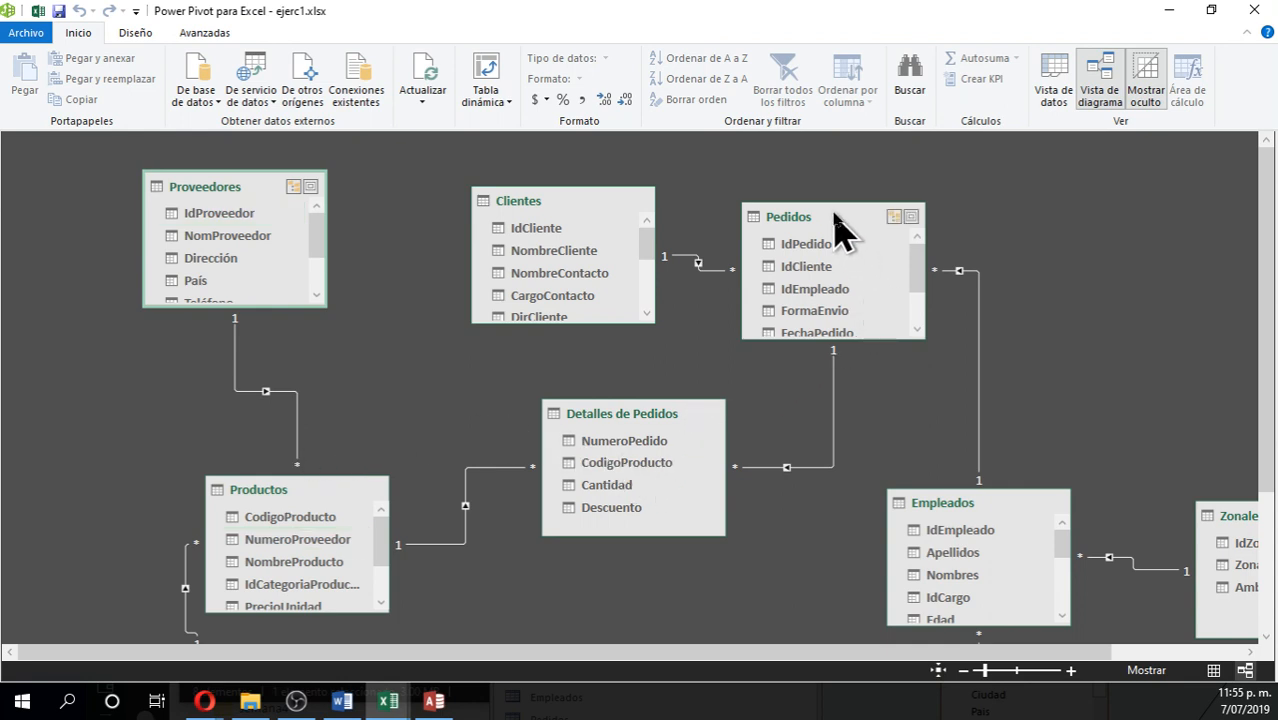
left_click_drag(835, 225, 855, 184)
left_click_drag(579, 208, 535, 205)
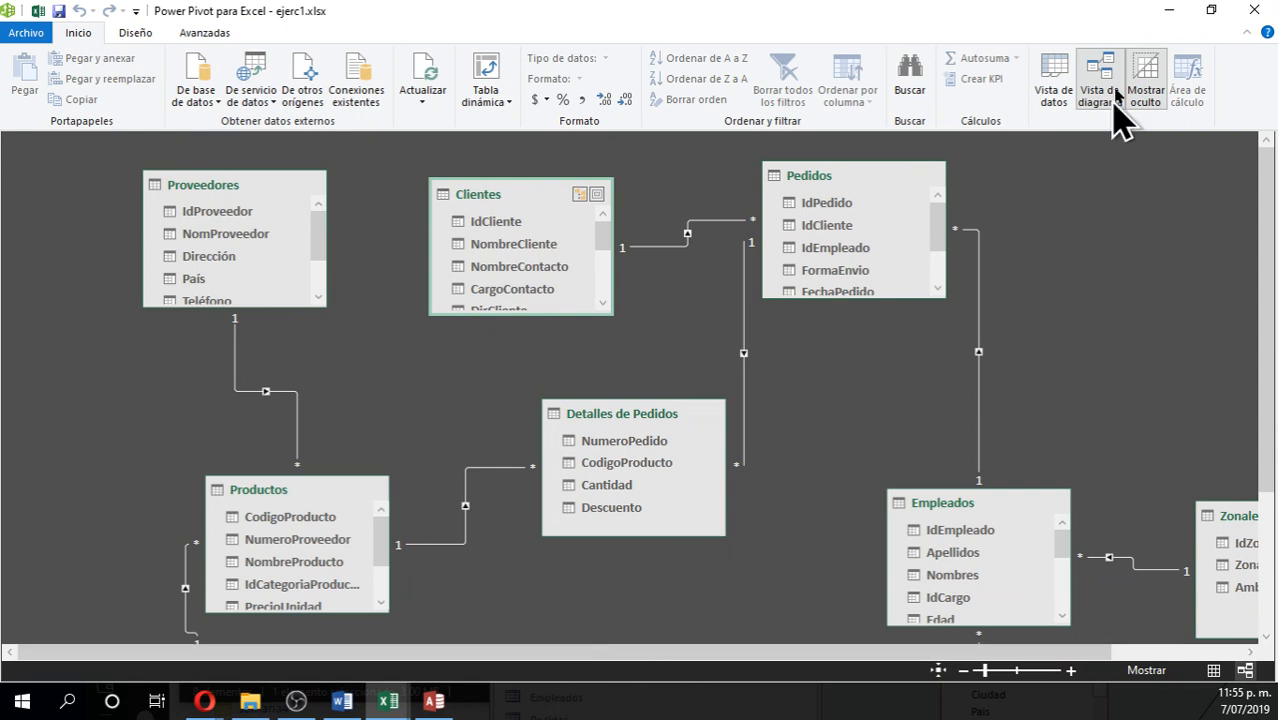
left_click(1169, 8)
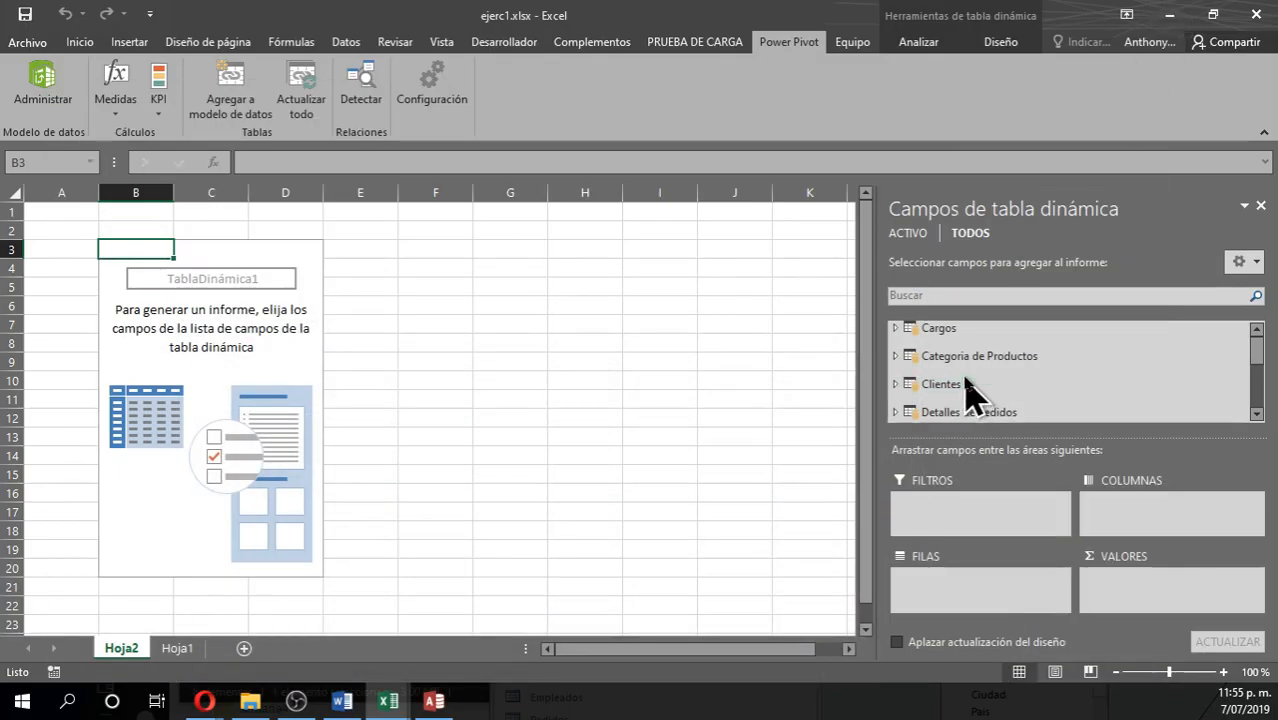
Open the TD-cantidad de pedidos por cliente results, listing order counts for 11 clients, beside Excel
left_click(433, 701)
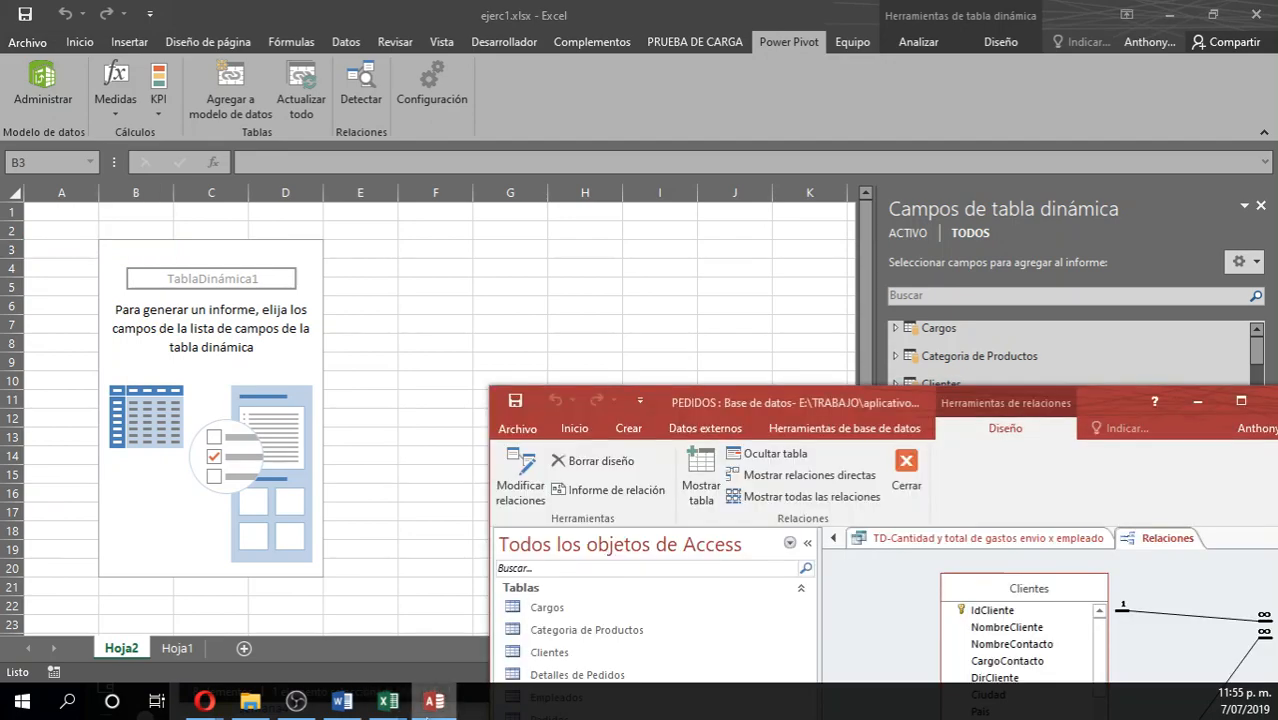
left_click_drag(757, 402, 418, 0)
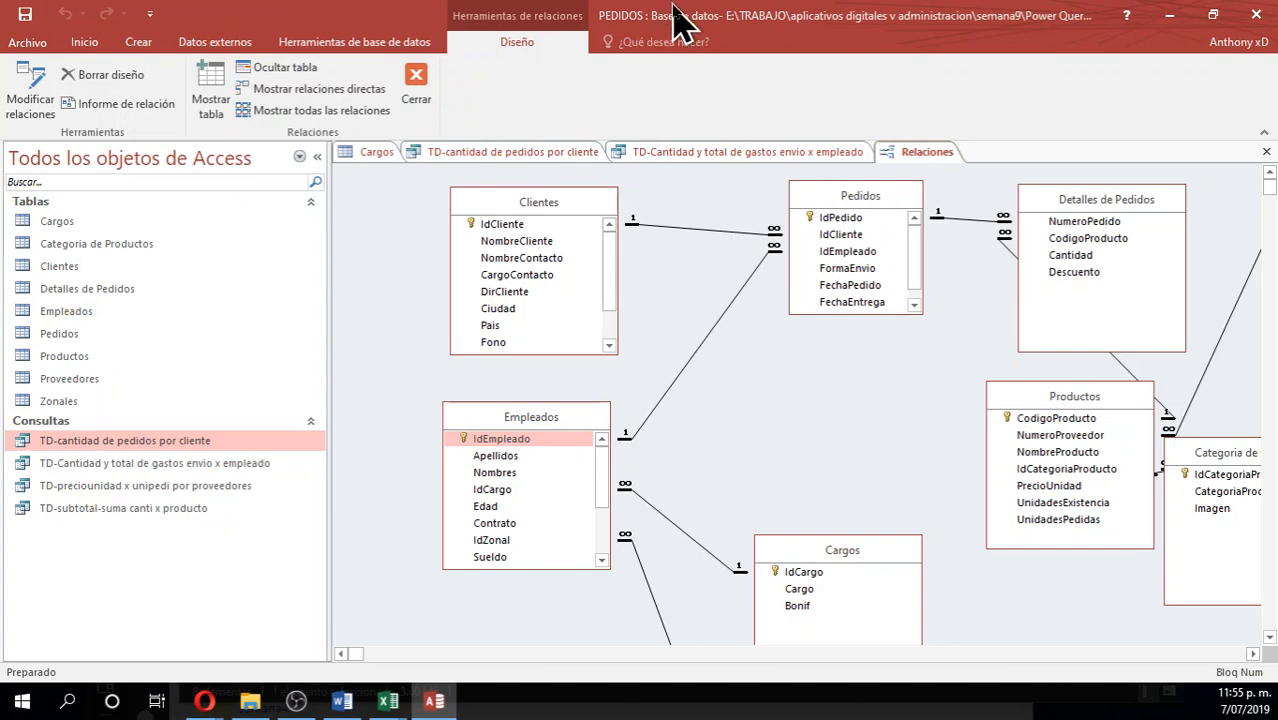
right_click(273, 445)
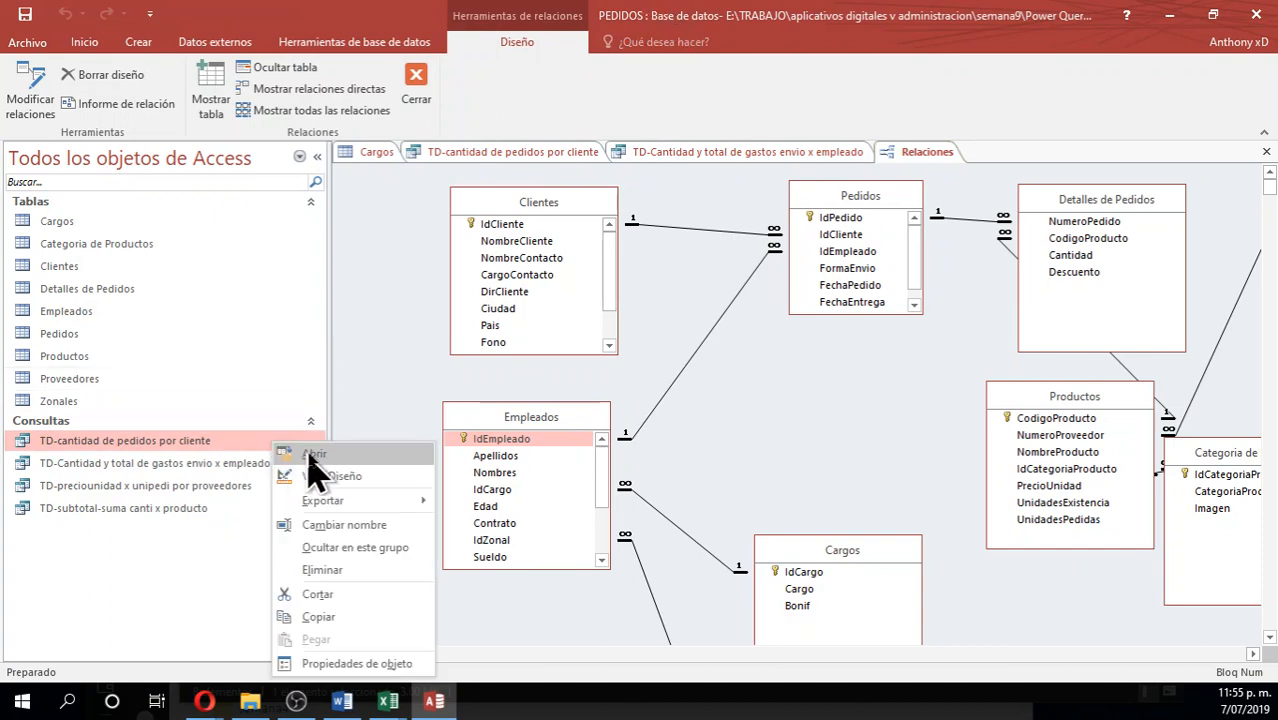
left_click(312, 455)
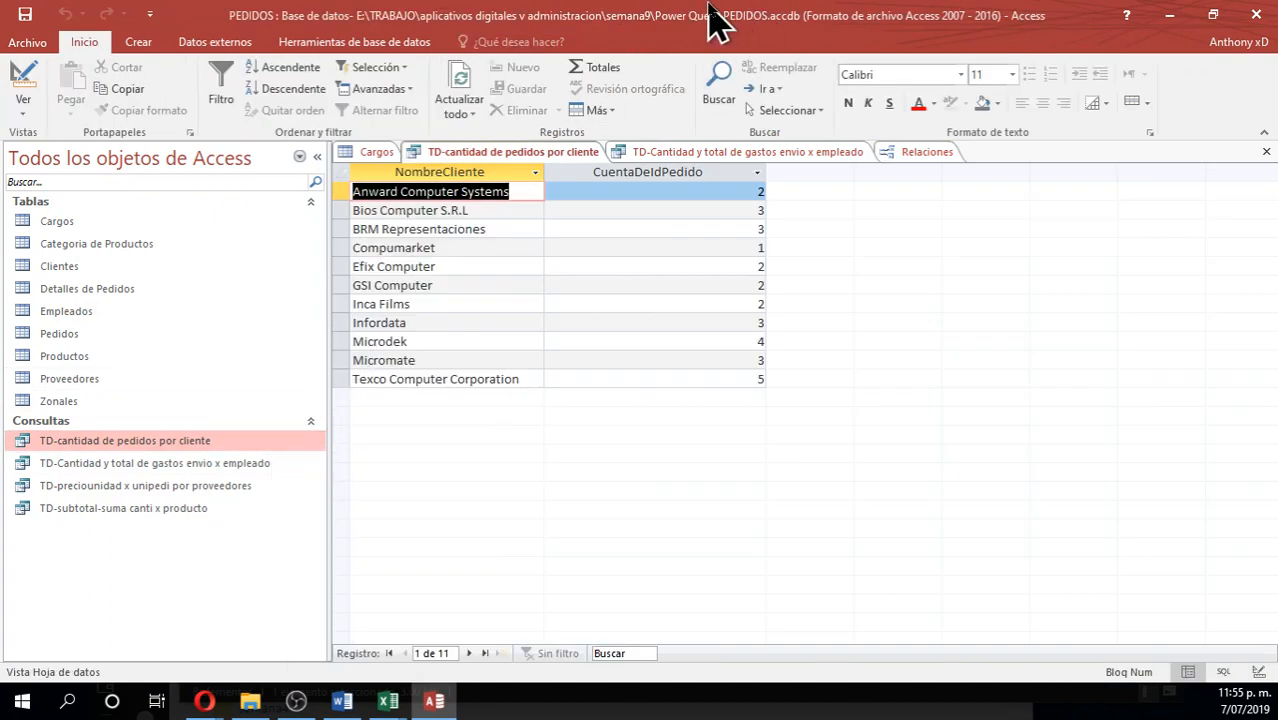
left_click_drag(718, 22, 815, 640)
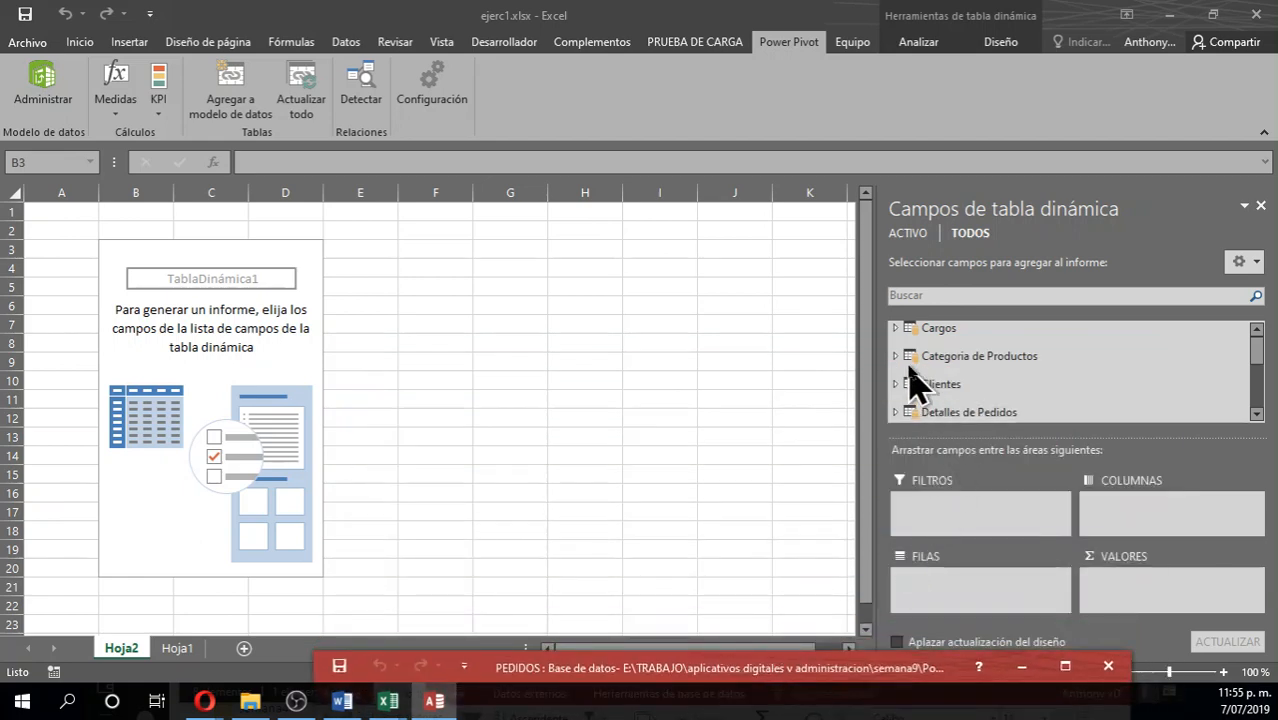
Add Clientes NombreCliente as pivot rows and Pedidos IdPedido as values, giving Suma de IdPedido
left_click(892, 386)
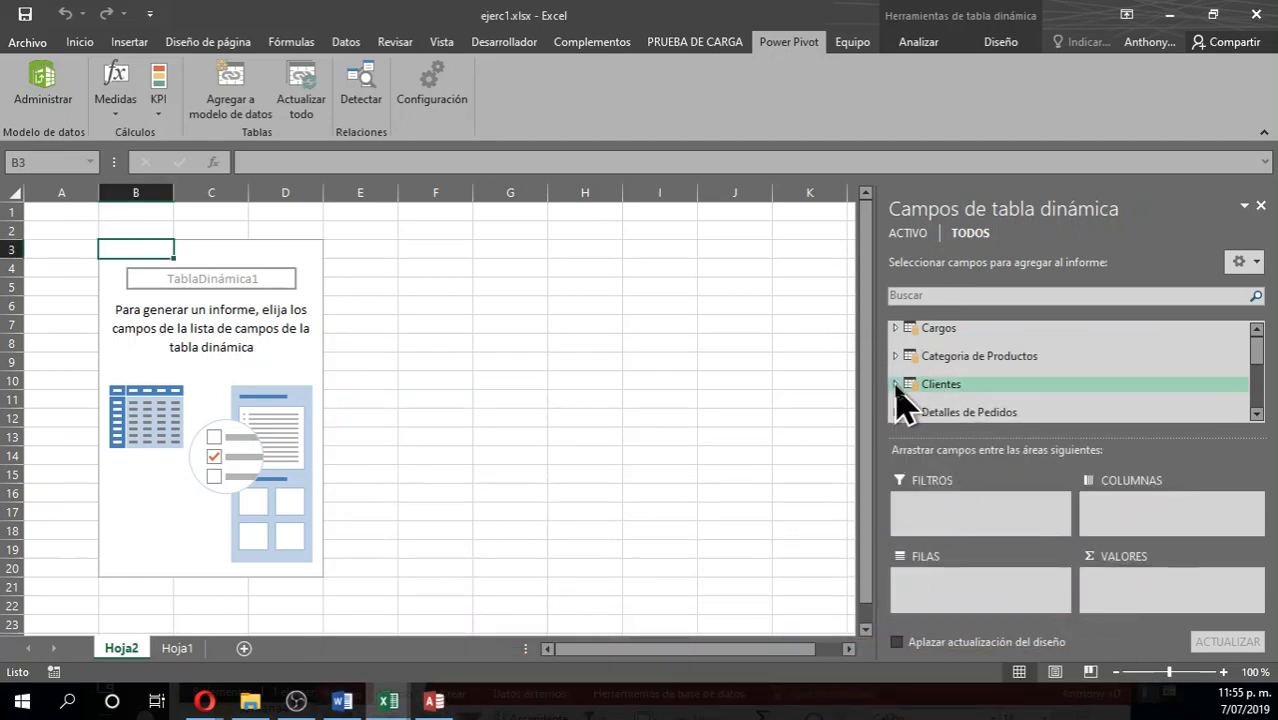
left_click(896, 385)
left_click(928, 365)
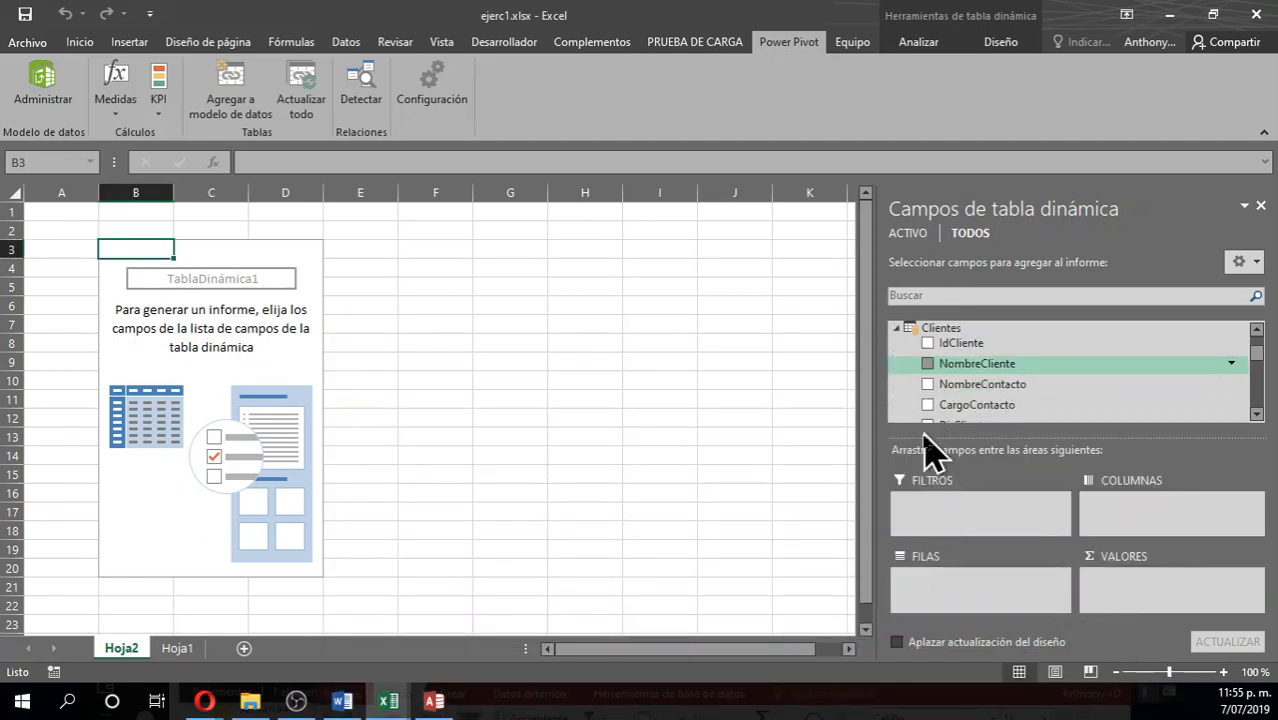
left_click_drag(1244, 362, 1247, 414)
left_click(895, 332)
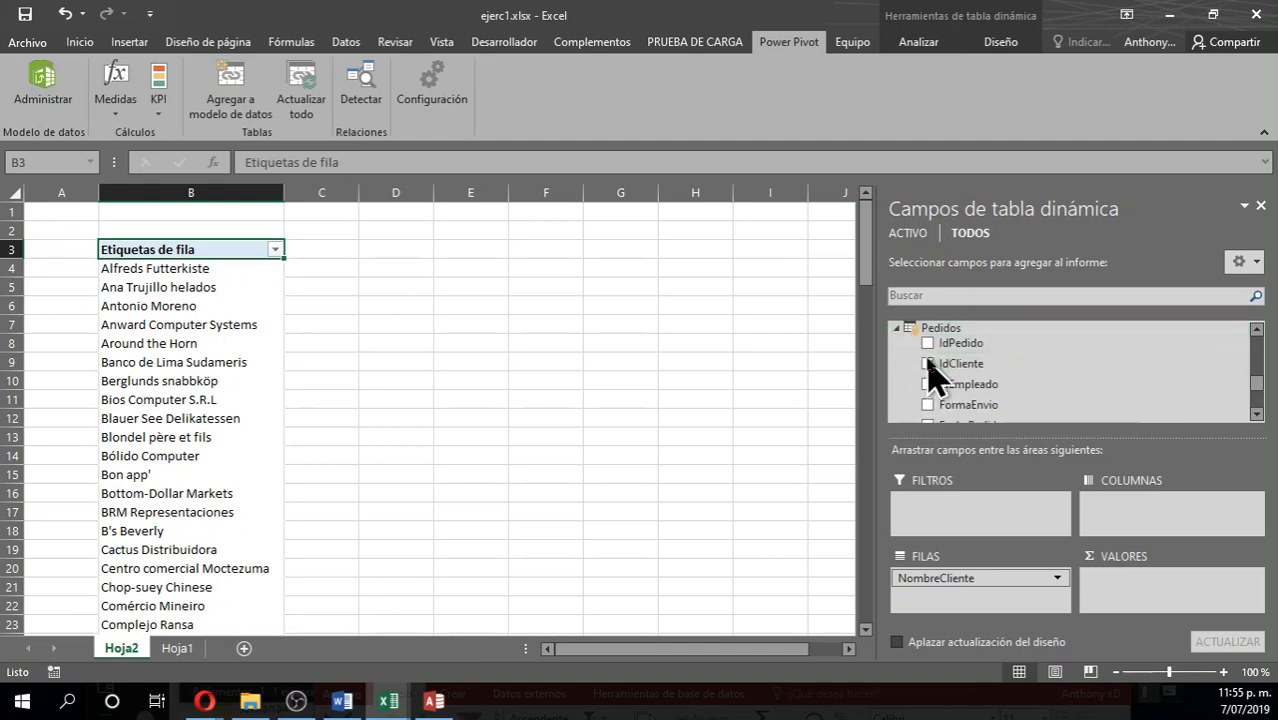
left_click(927, 344)
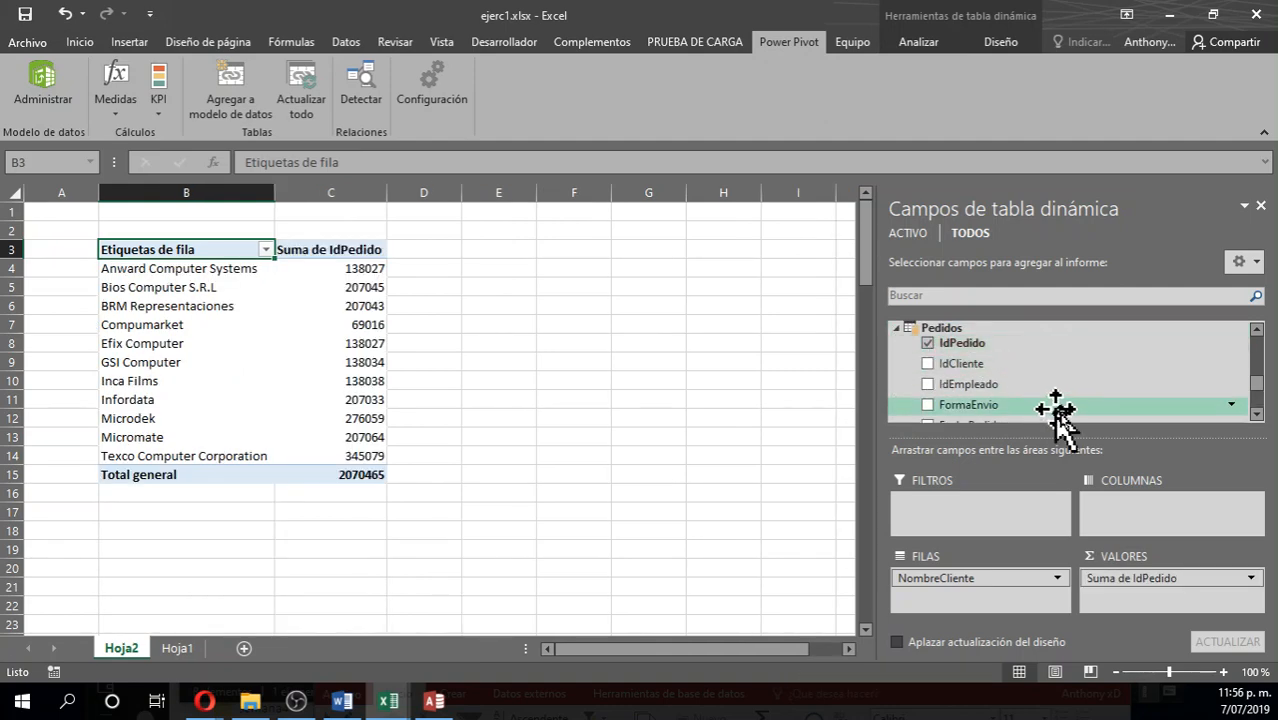
left_click(1163, 577)
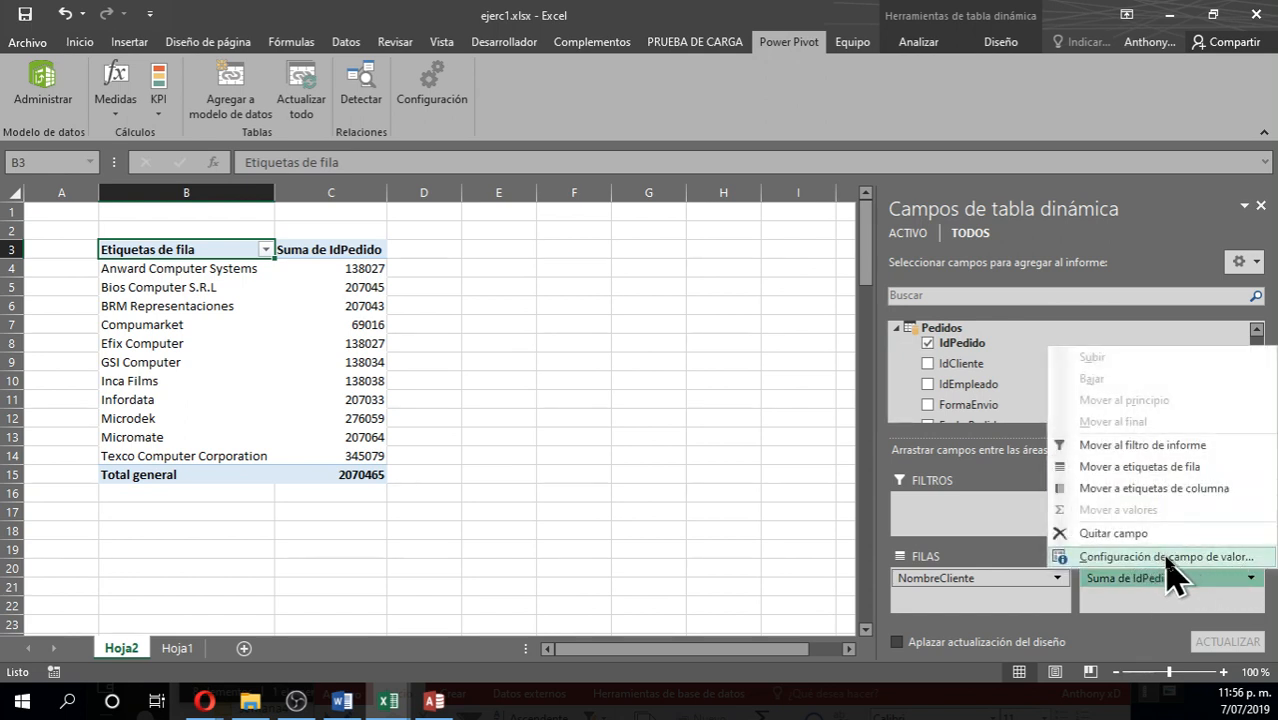
Change the IdPedido value field to summarize by Cuenta, giving Recuento de IdPedido totalling 30
left_click(1169, 558)
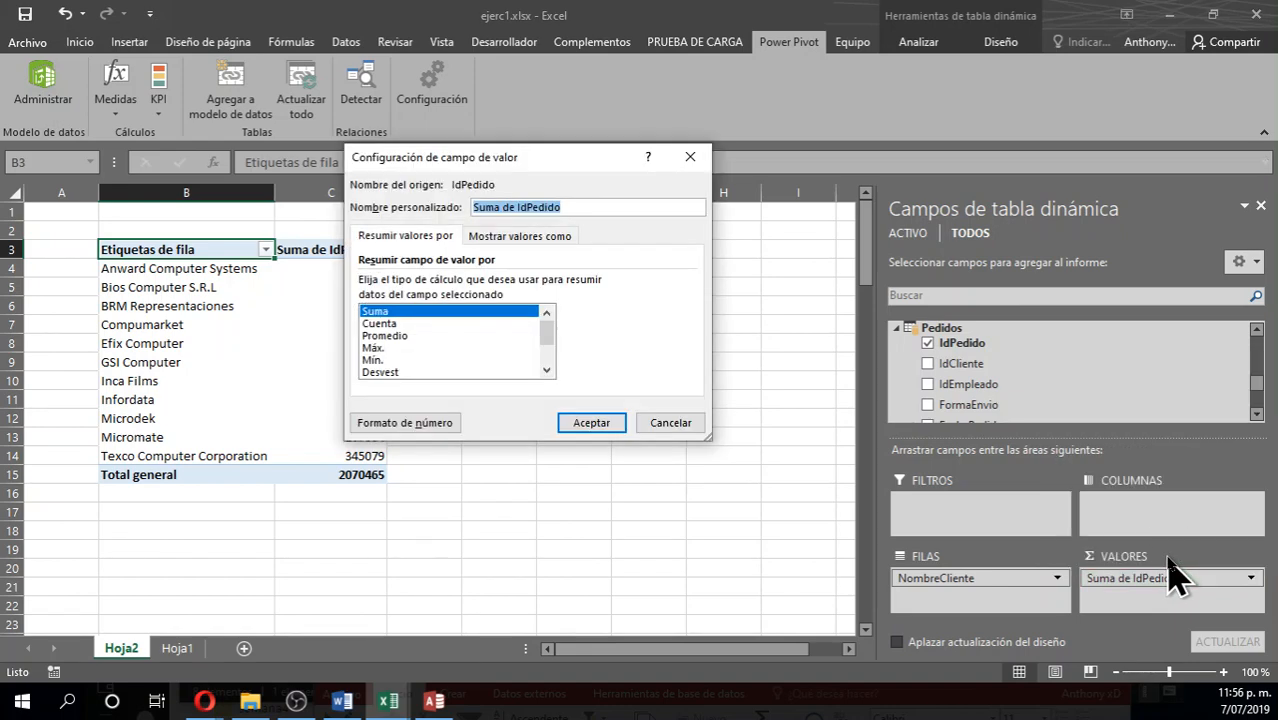
left_click(673, 423)
left_click(1132, 578)
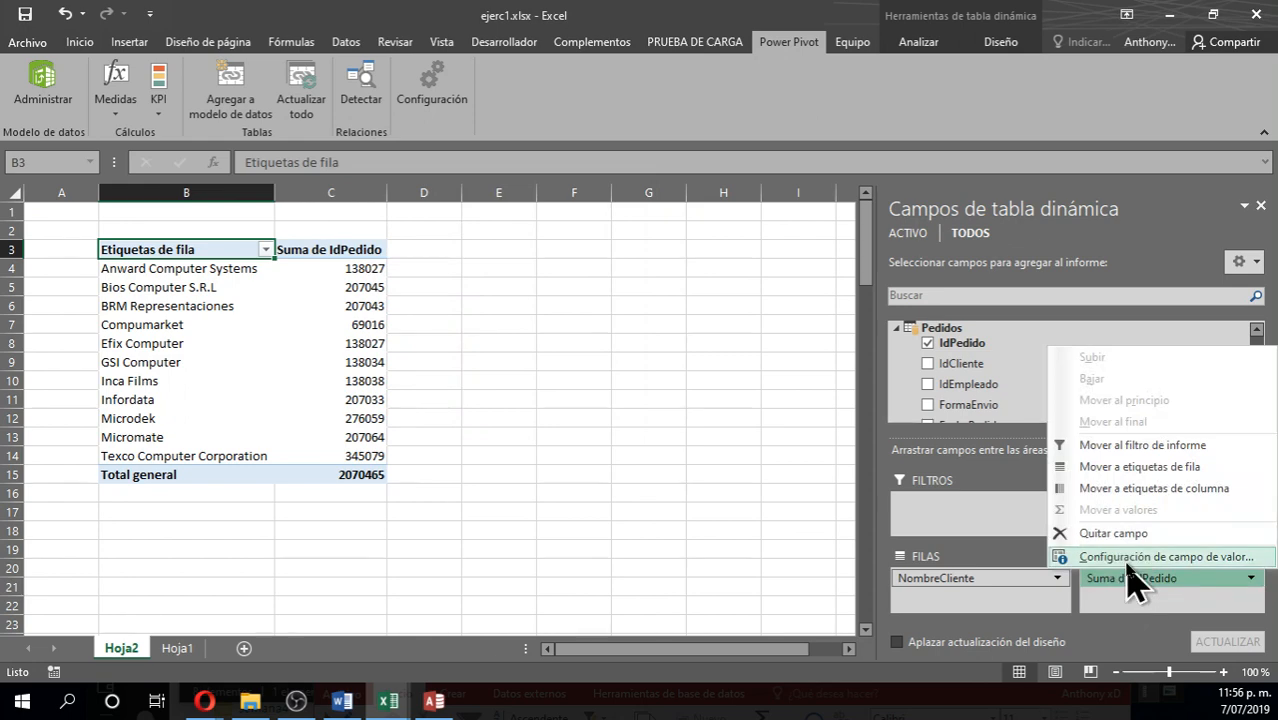
left_click(1150, 557)
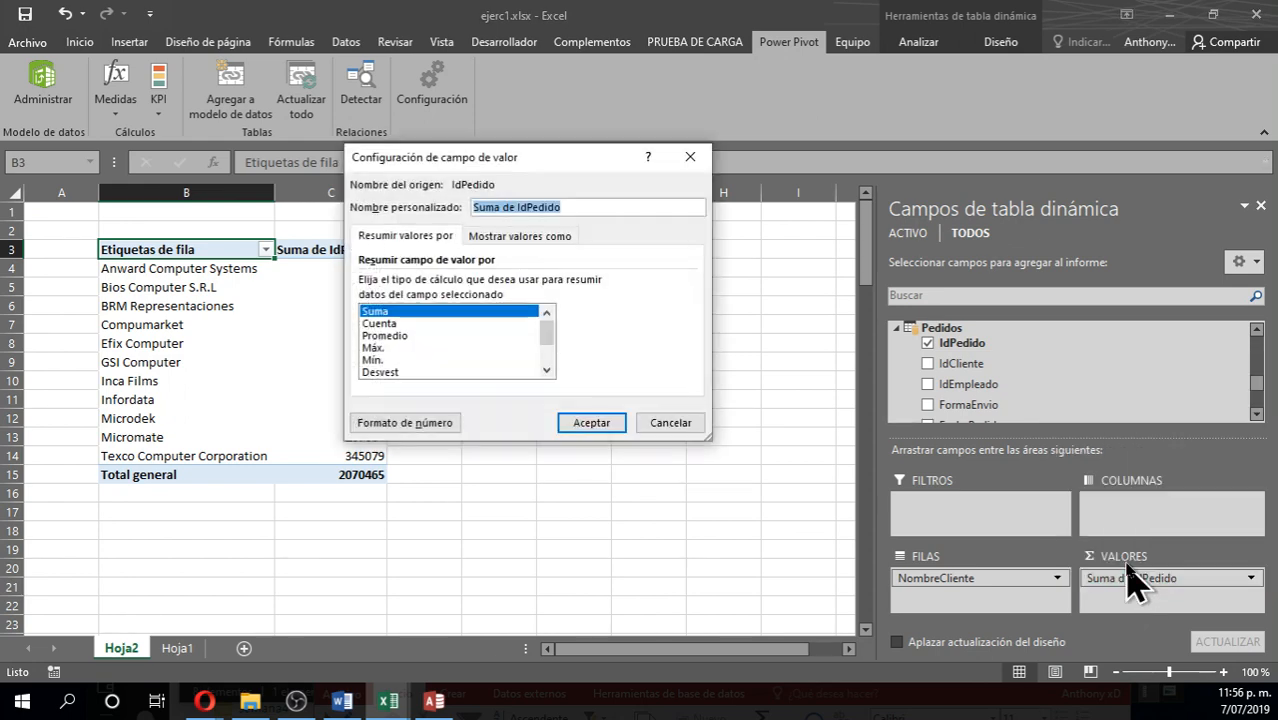
left_click(380, 324)
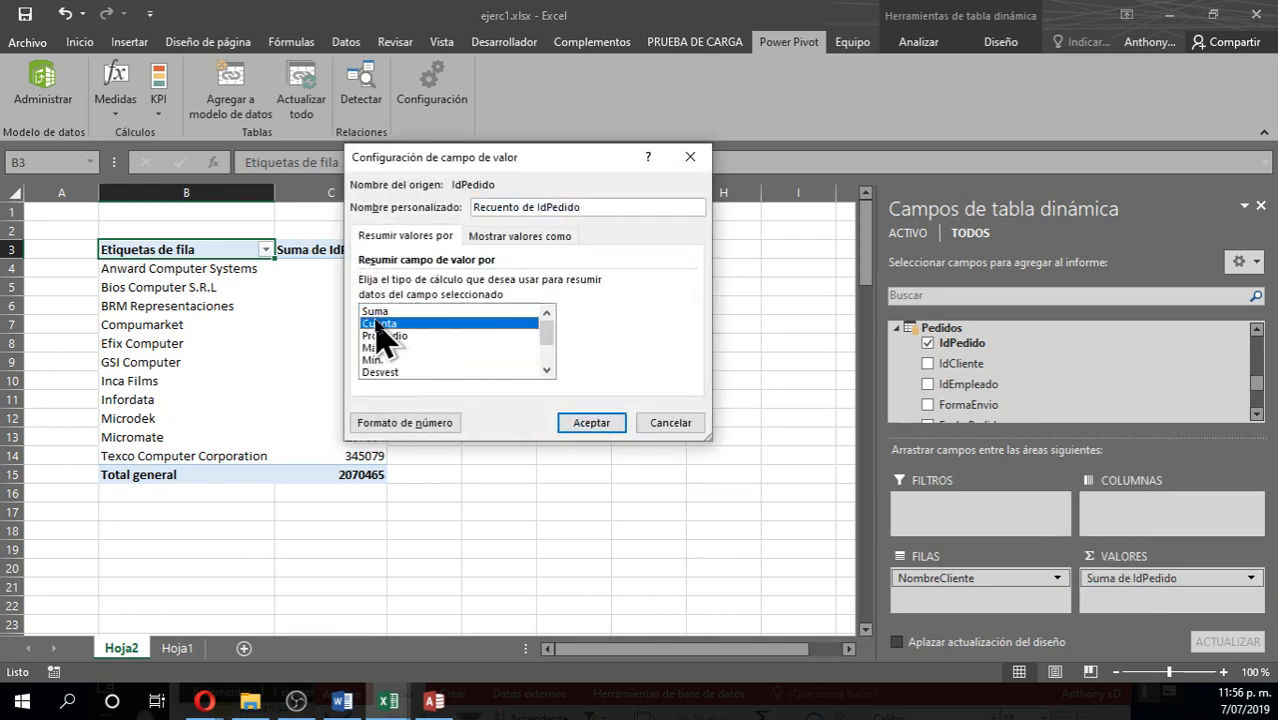
left_click(590, 426)
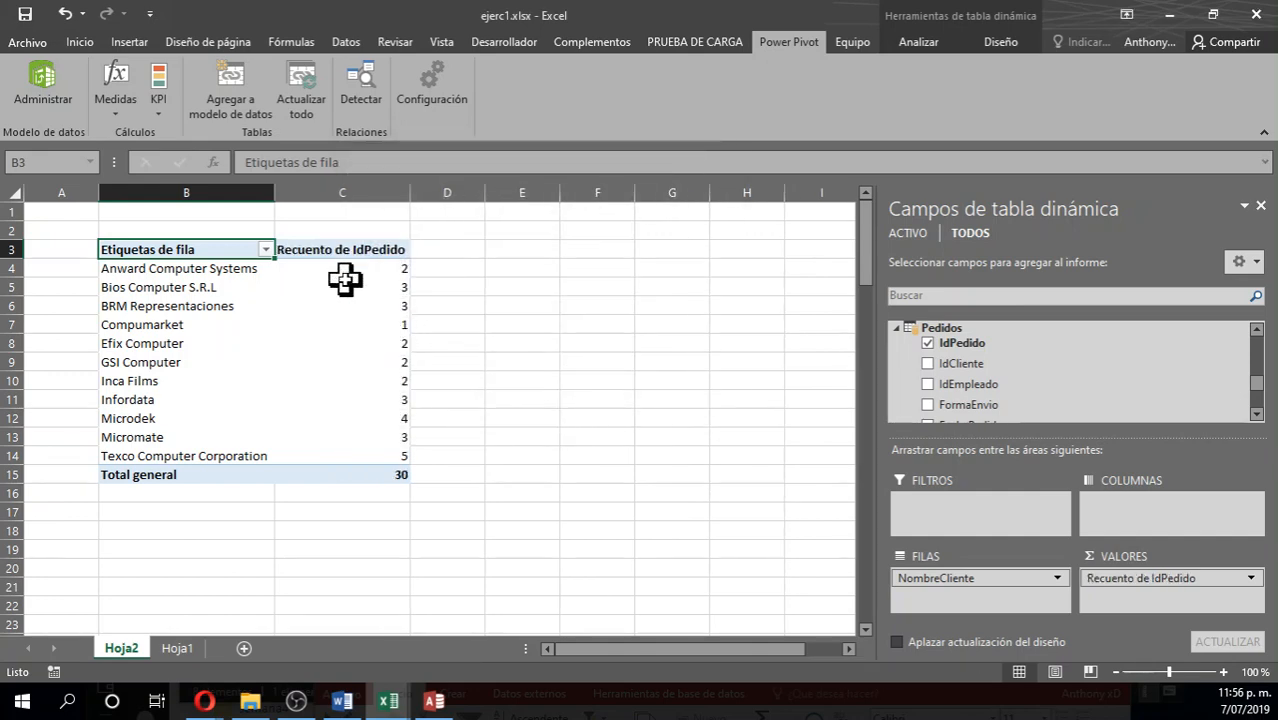
Select the client names and first count in the pivot, then bring the Access query over the sheet
left_click(343, 272)
left_click(163, 252)
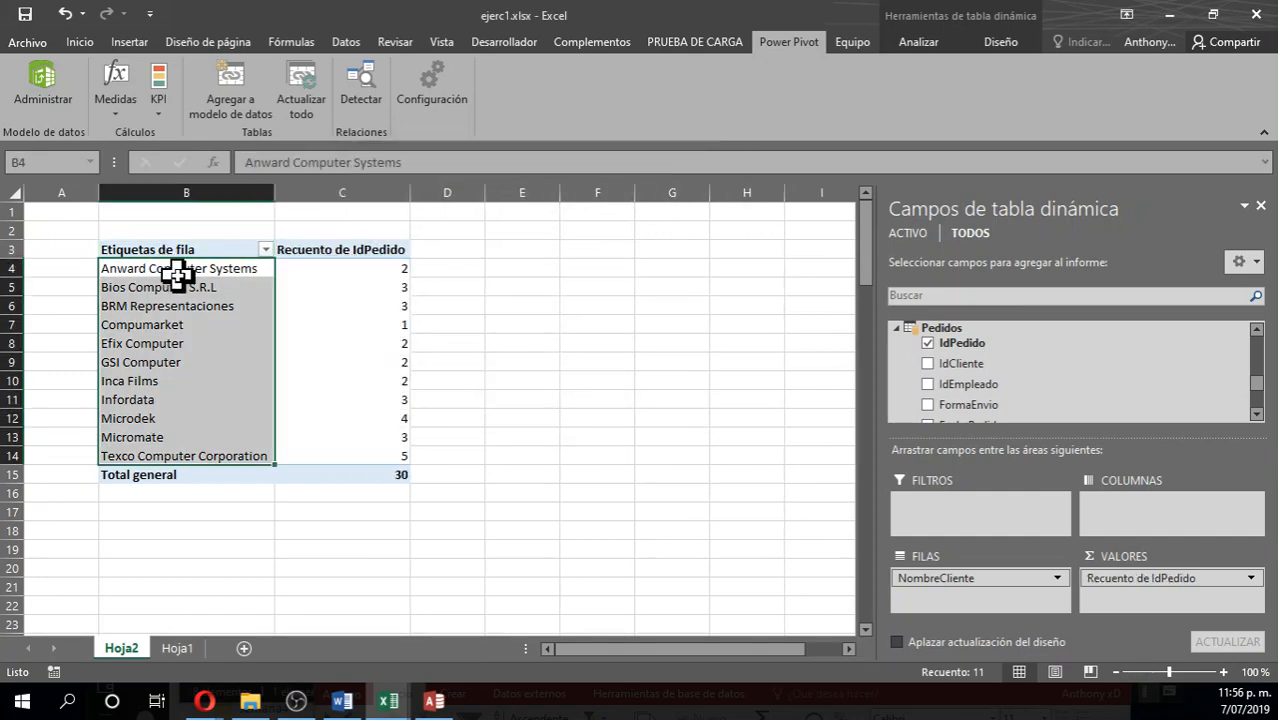
key("Return")
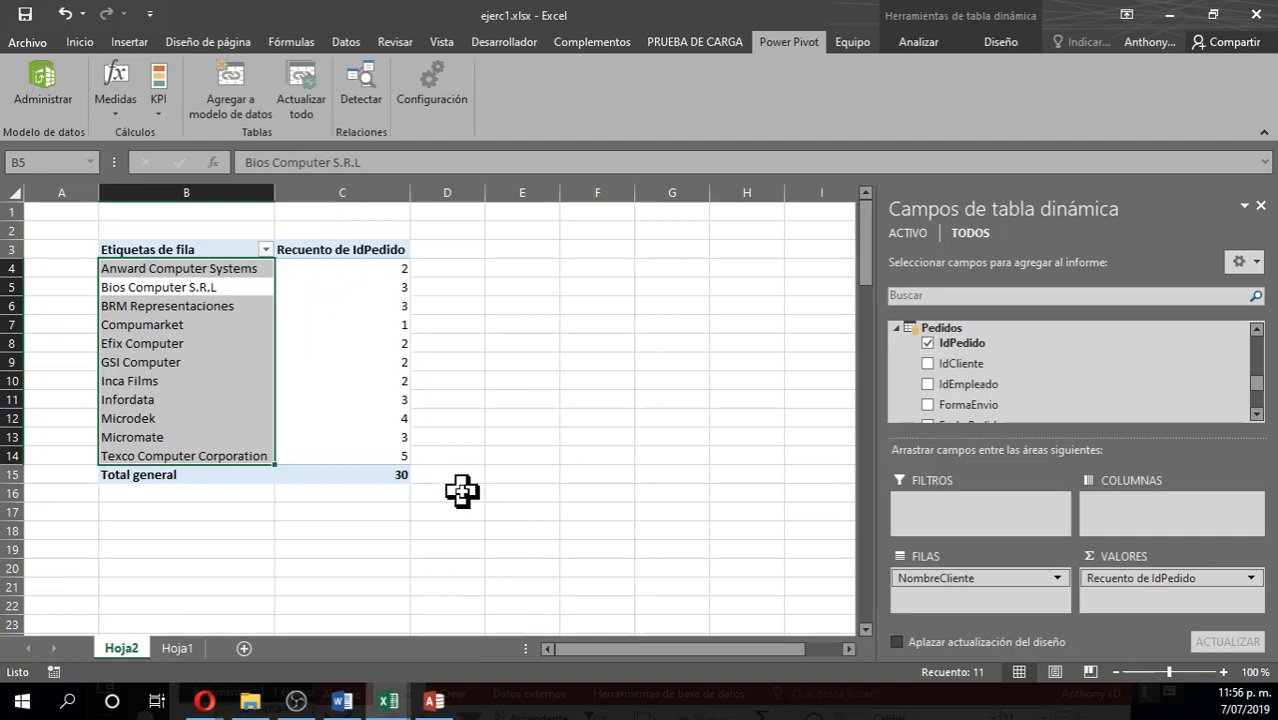
left_click(370, 266)
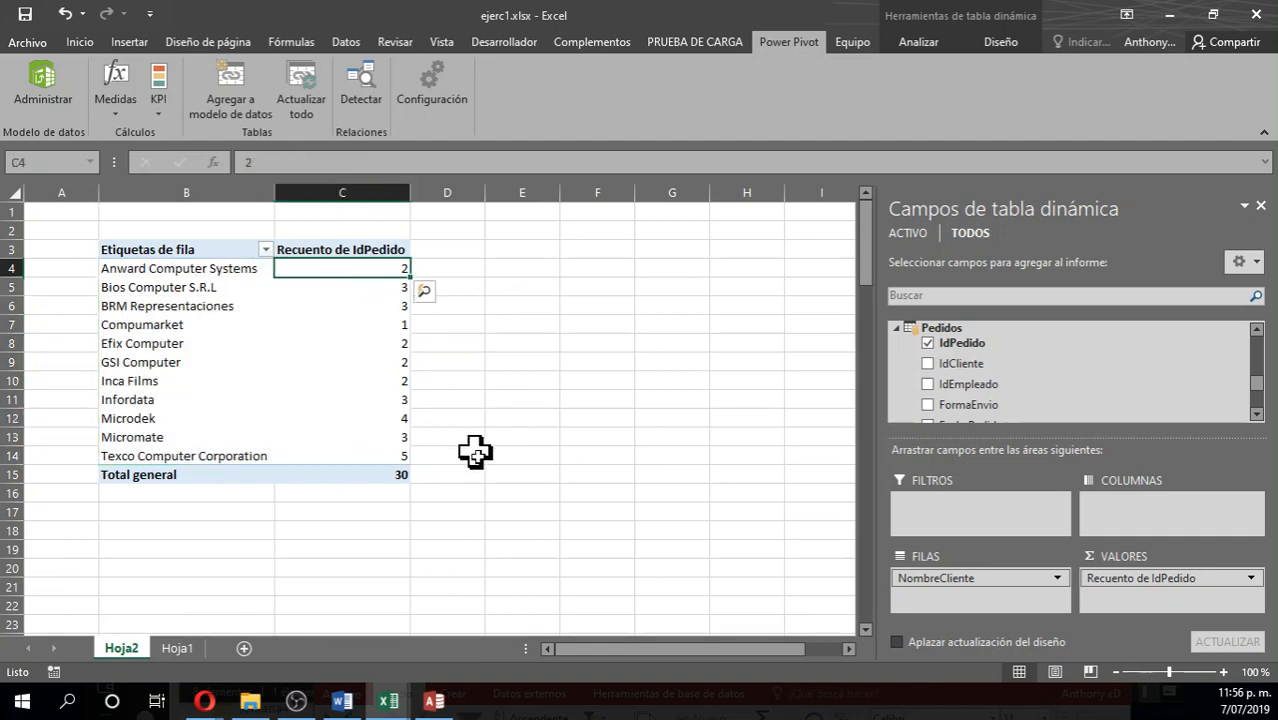
left_click(438, 703)
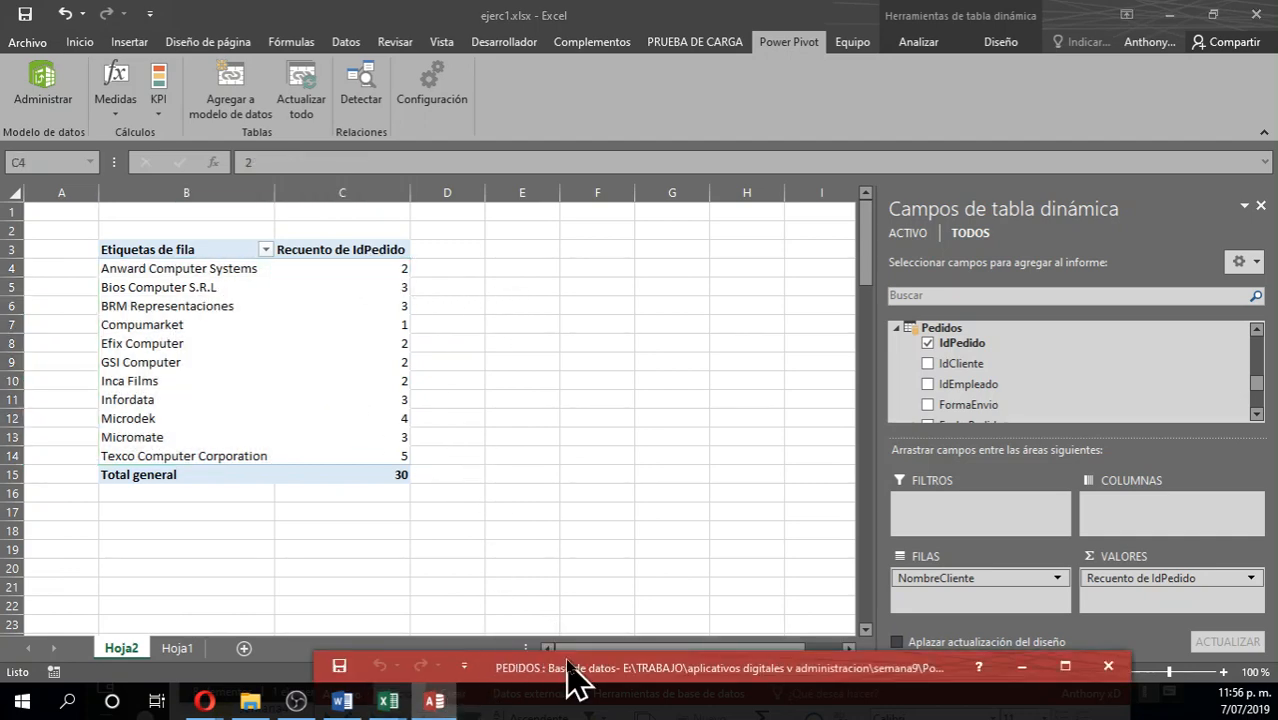
left_click_drag(575, 680, 705, 65)
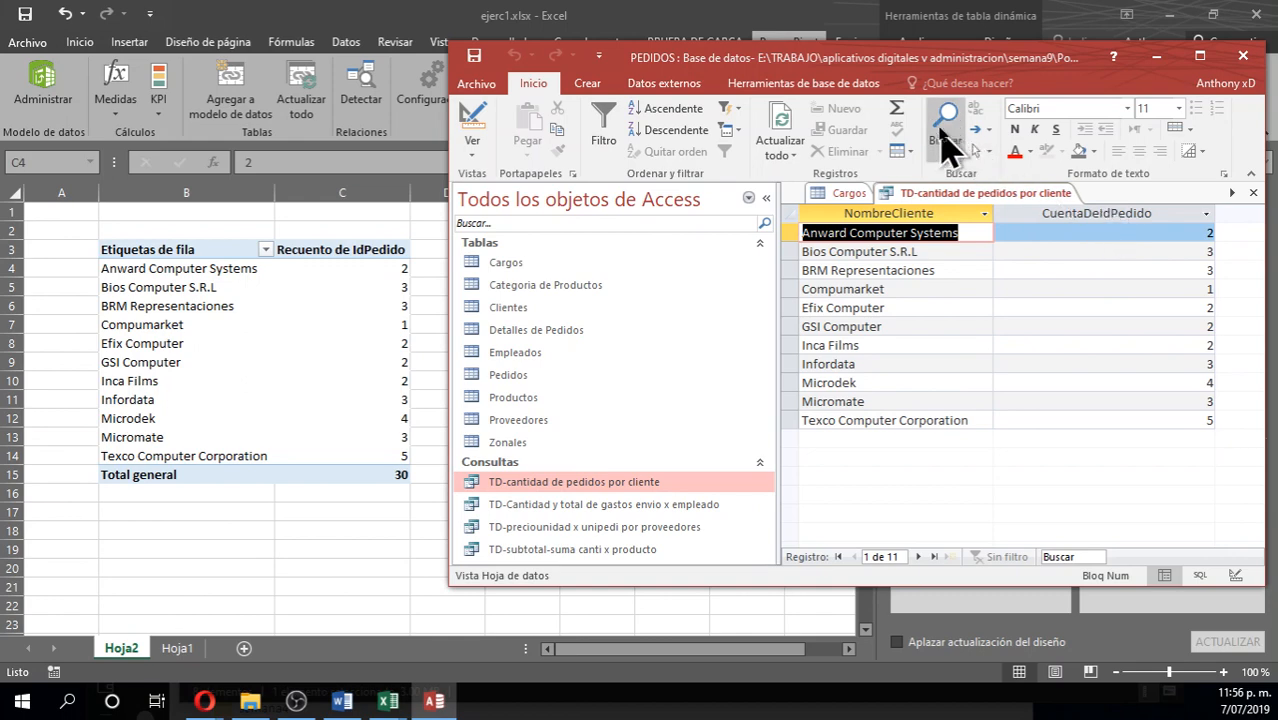
Compare Access's CuentaDeIdPedido values row by row with the pivot's per-client counts
mouse_move(866, 57)
left_mouse_down()
mouse_move(952, 82)
mouse_move(866, 74)
left_mouse_up()
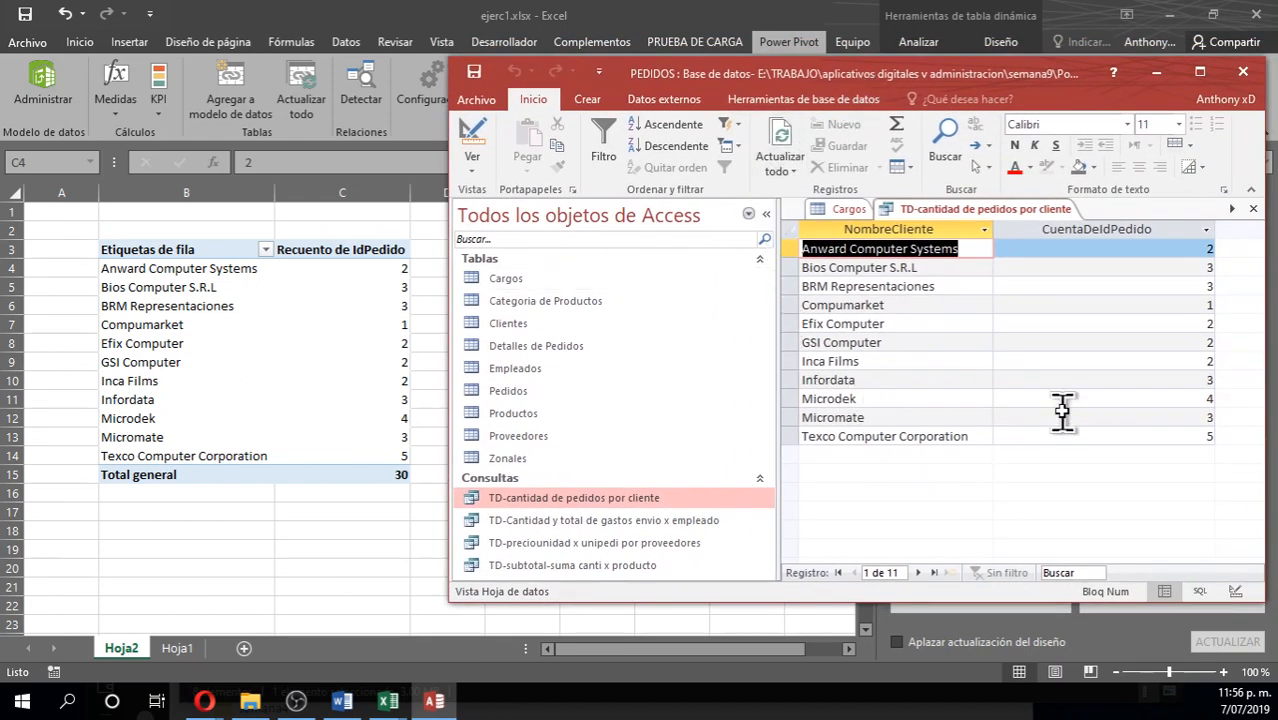
left_click(968, 250)
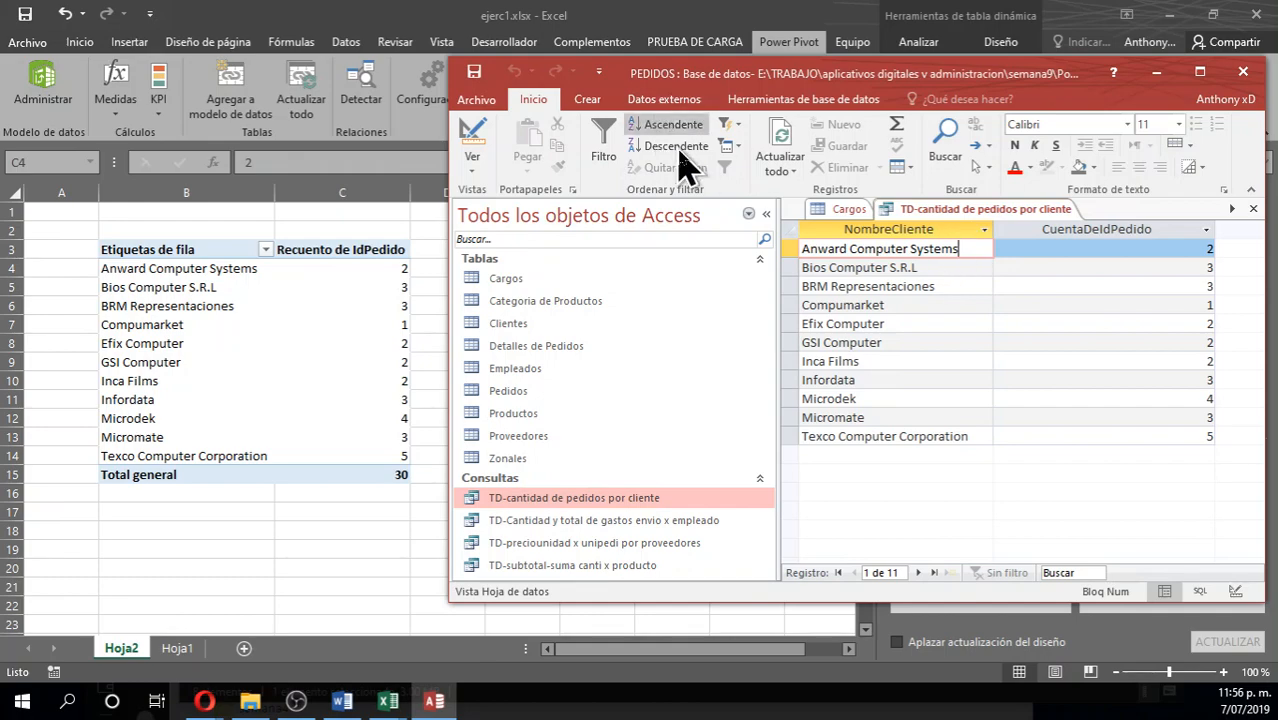
left_click_drag(753, 83, 777, 256)
left_click(478, 20)
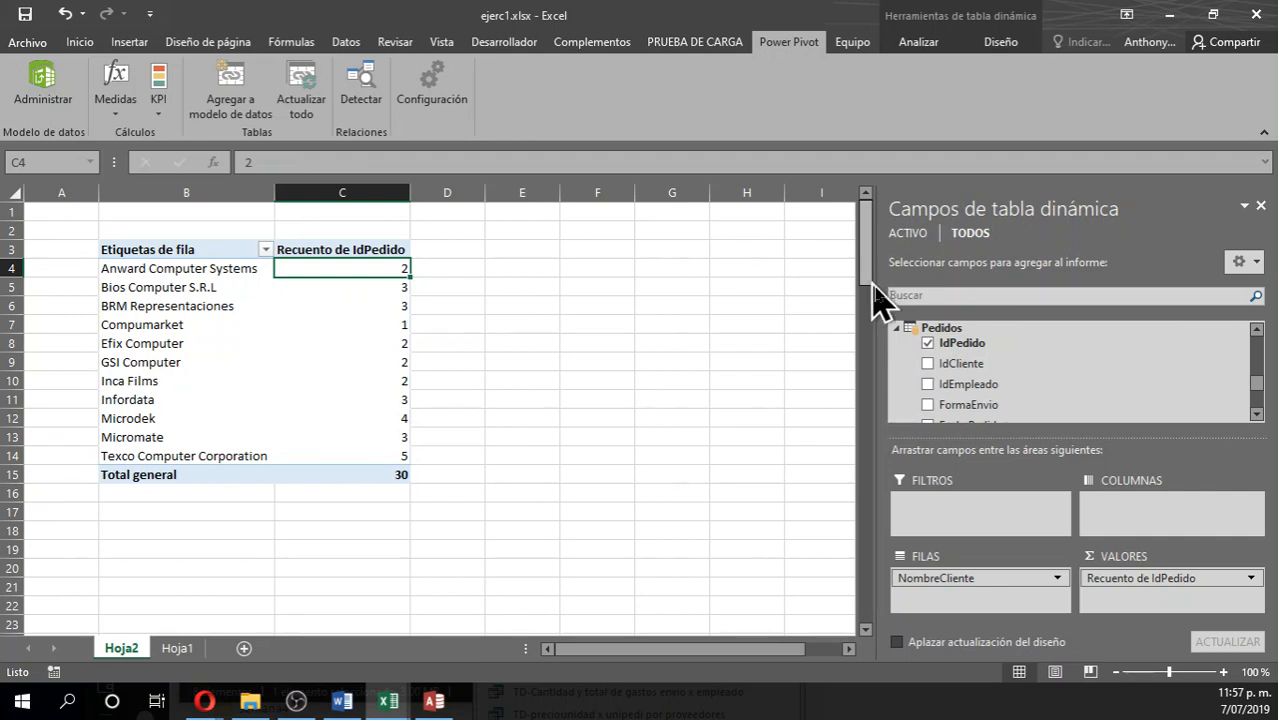
Narrow the PivotTable Fields pane and place the Access query results at the screen top
left_click_drag(876, 313, 886, 311)
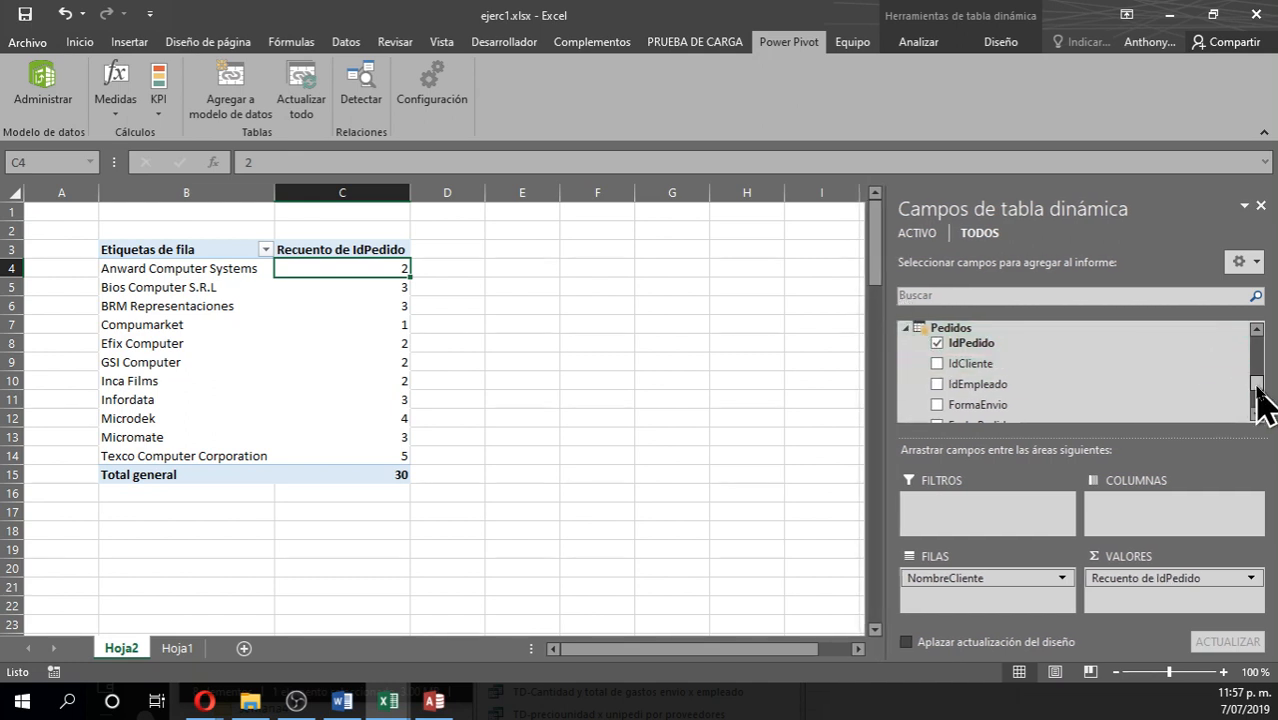
scroll(1262, 400, "down", 1)
scroll(1262, 400, "up", 1)
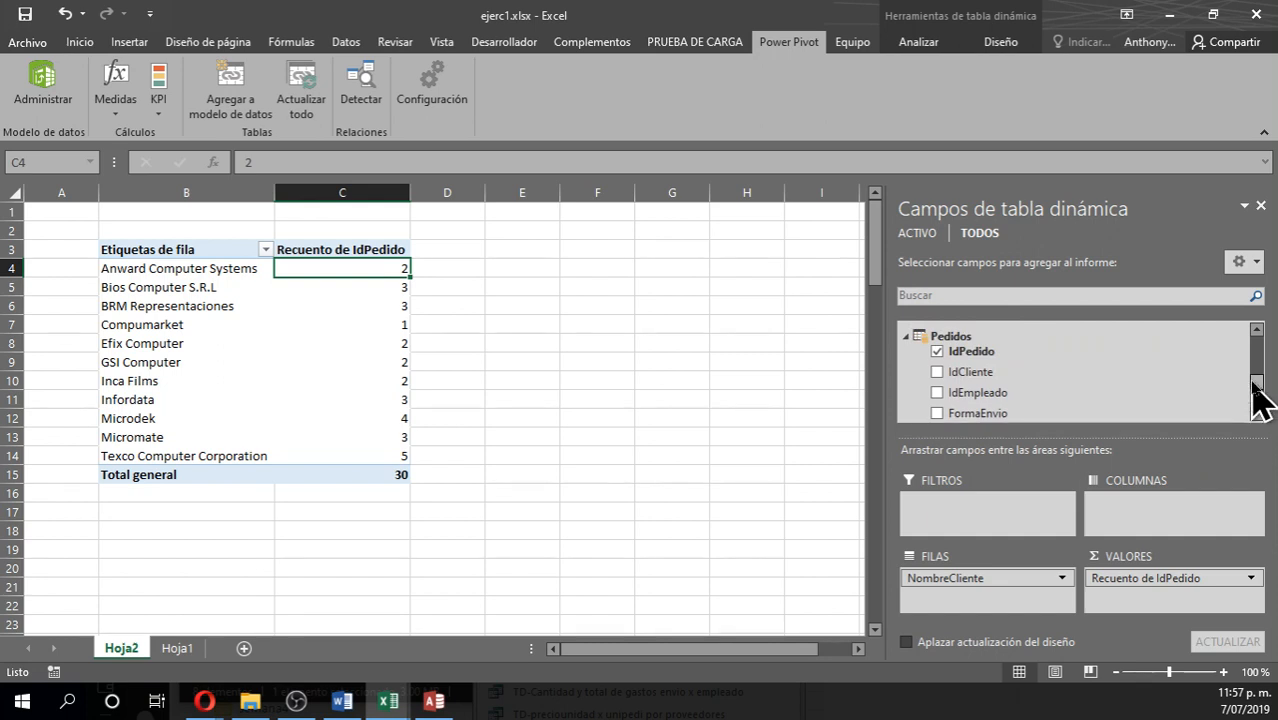
scroll(1262, 392, "down", 1)
scroll(1262, 392, "up", 2)
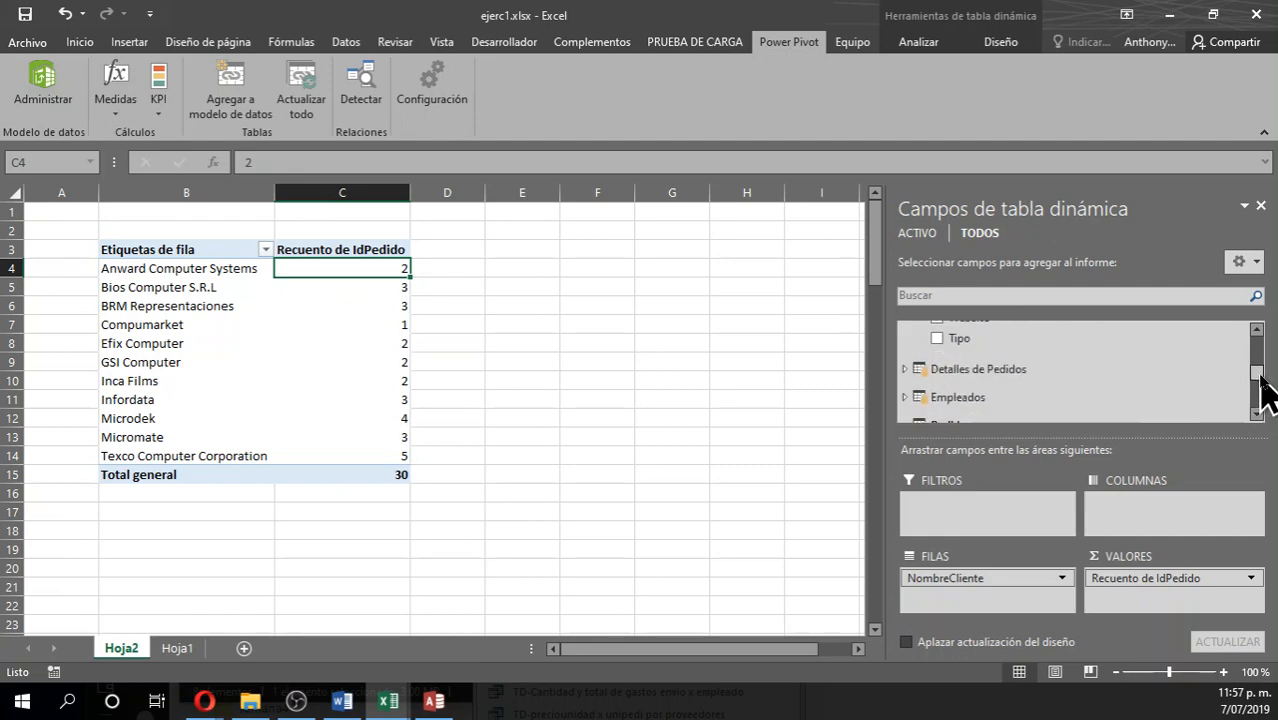
scroll(1262, 395, "down", 2)
scroll(1262, 395, "up", 1)
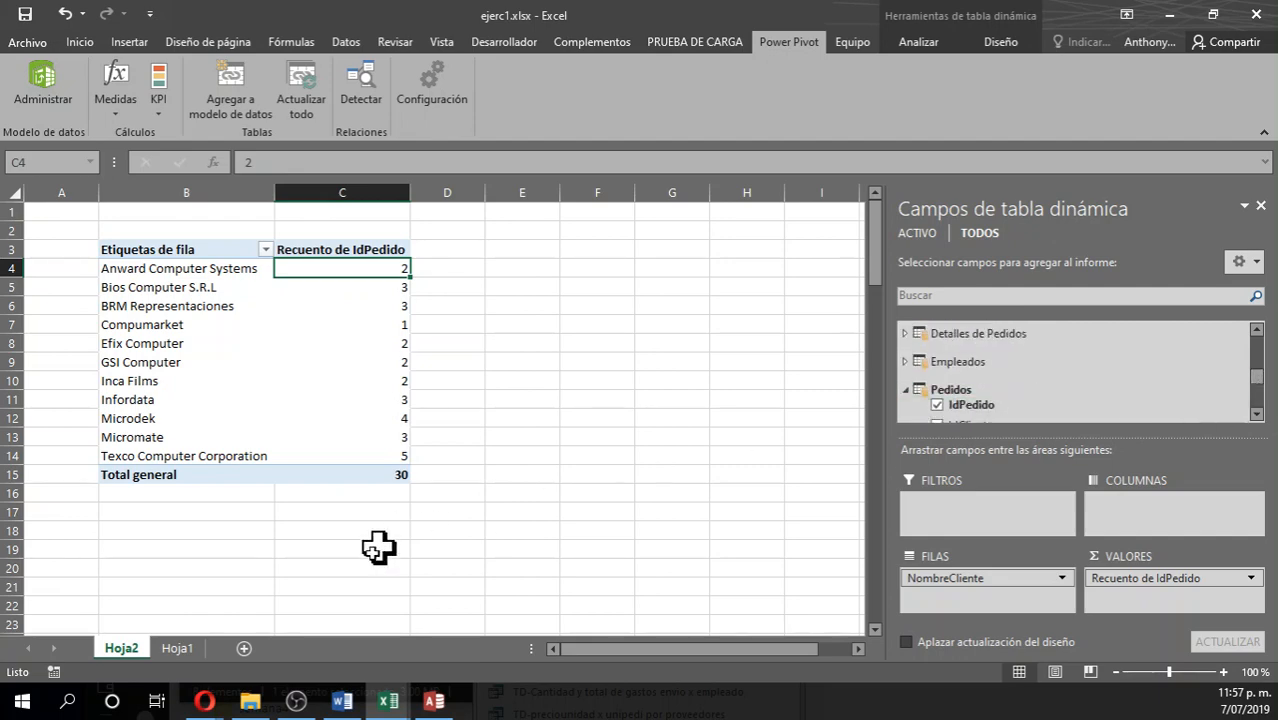
left_click(434, 701)
left_click_drag(747, 252, 784, 24)
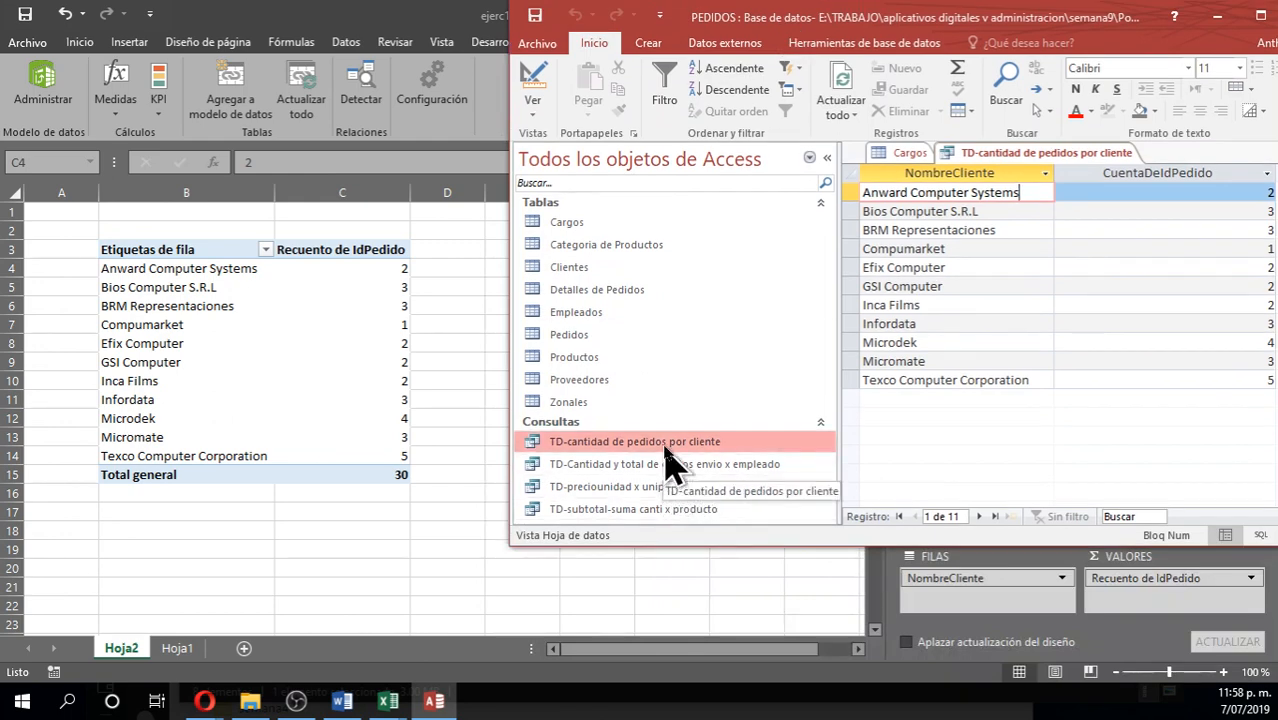
Rename the pivot's sheet from Hoja2 to 'pedidos x cliente', then bring the PEDIDOS Access database forward
left_click(385, 20)
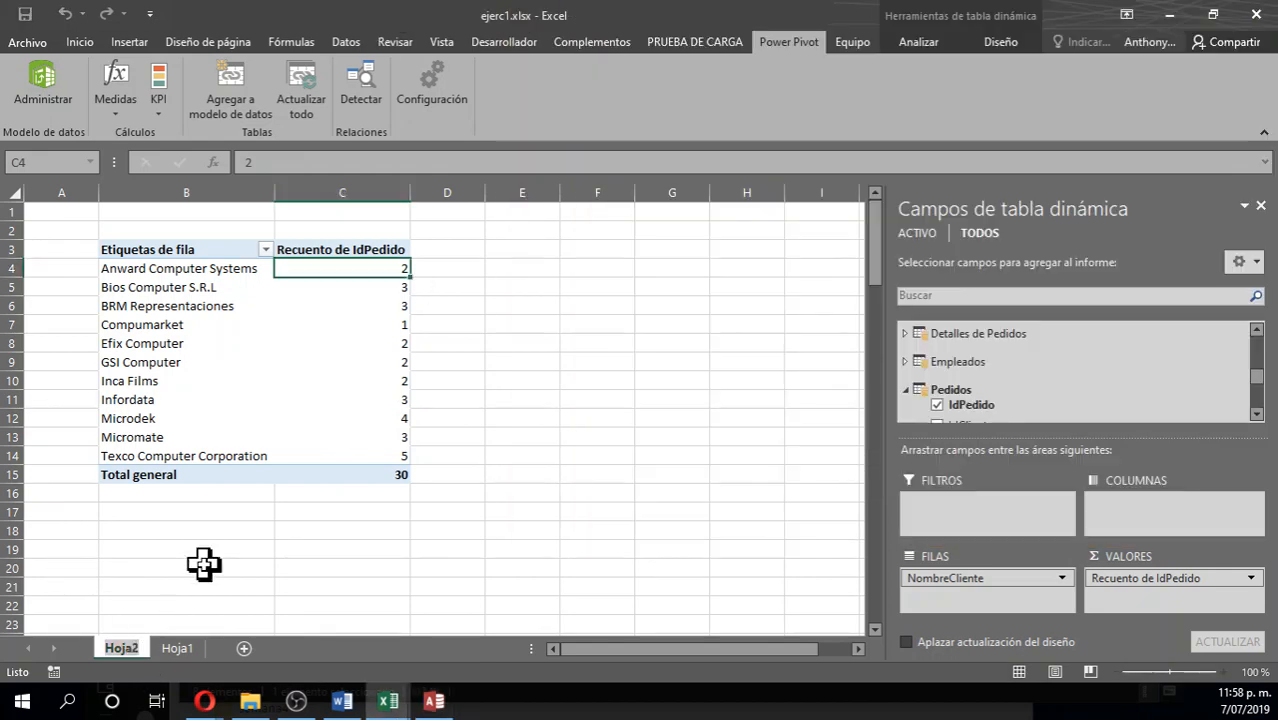
type("c")
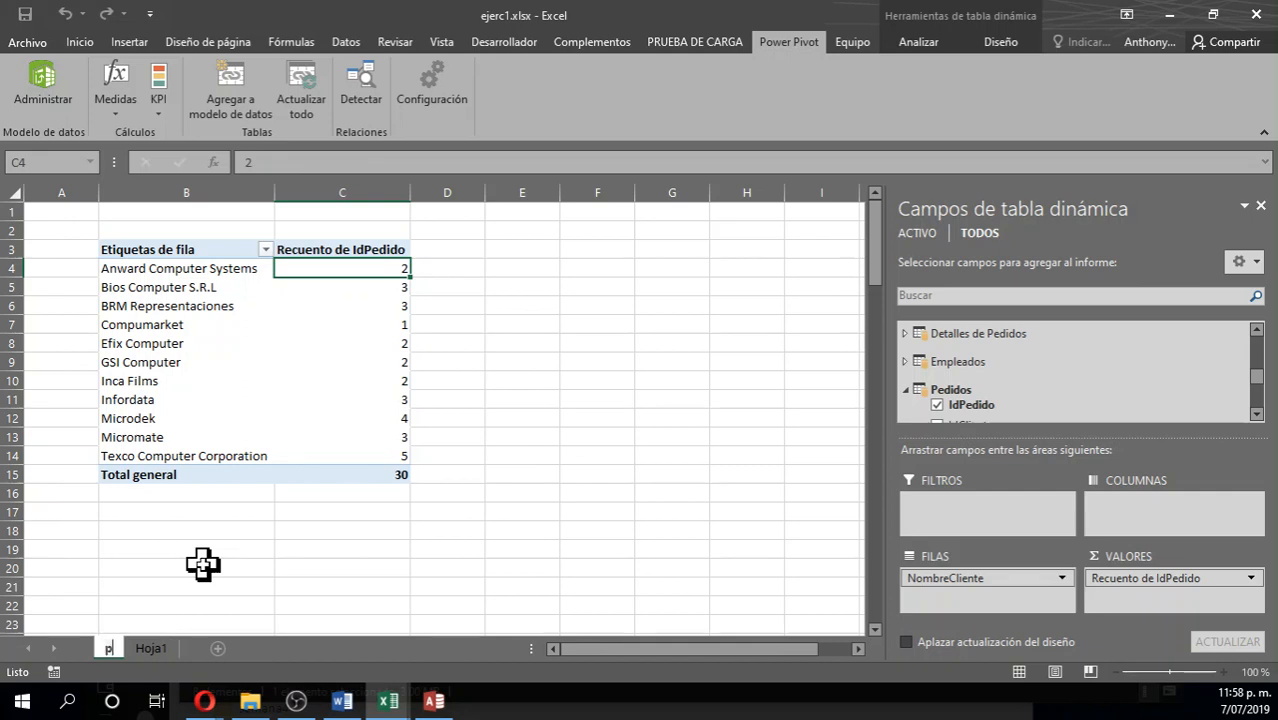
type("edi")
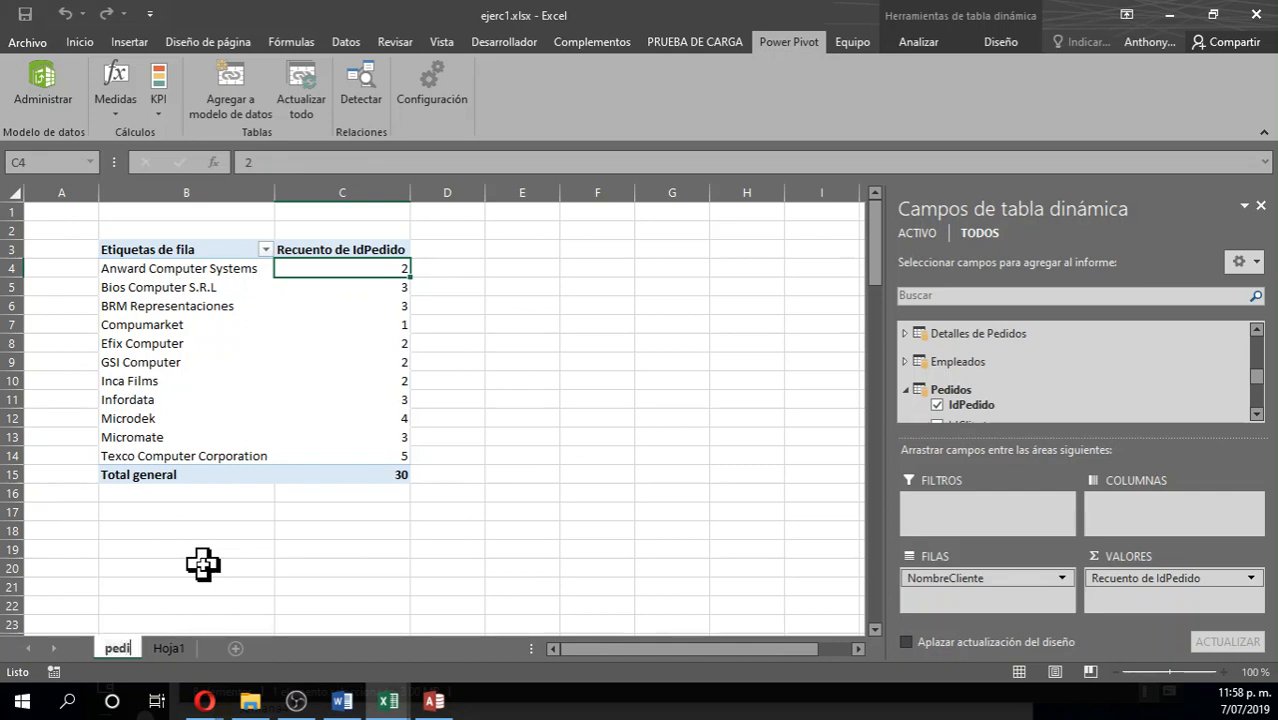
type("dos x")
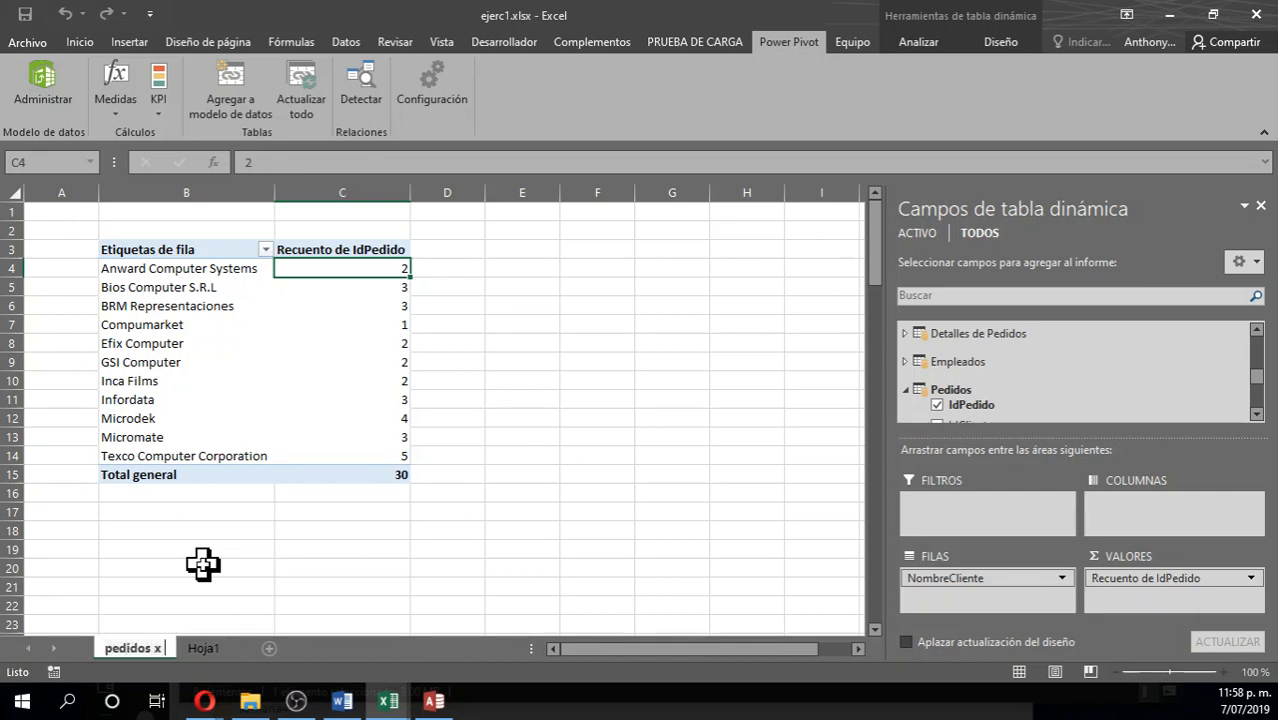
type(" cliente")
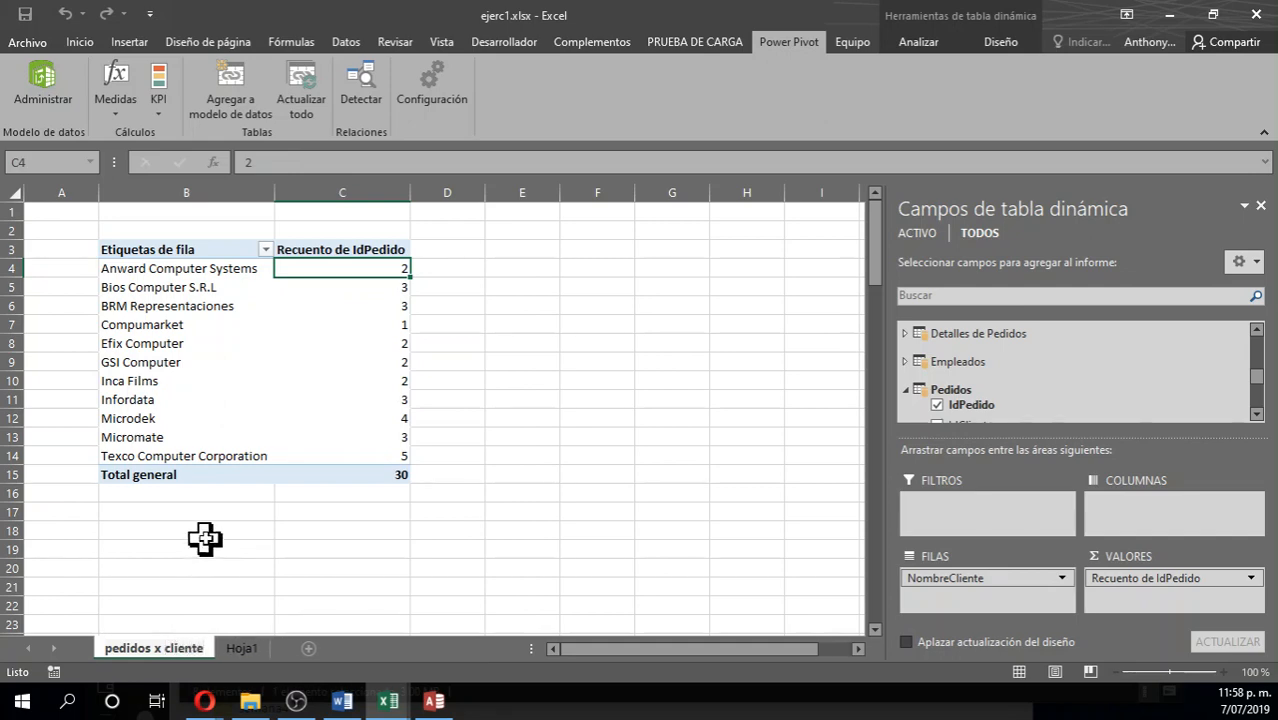
key("Return")
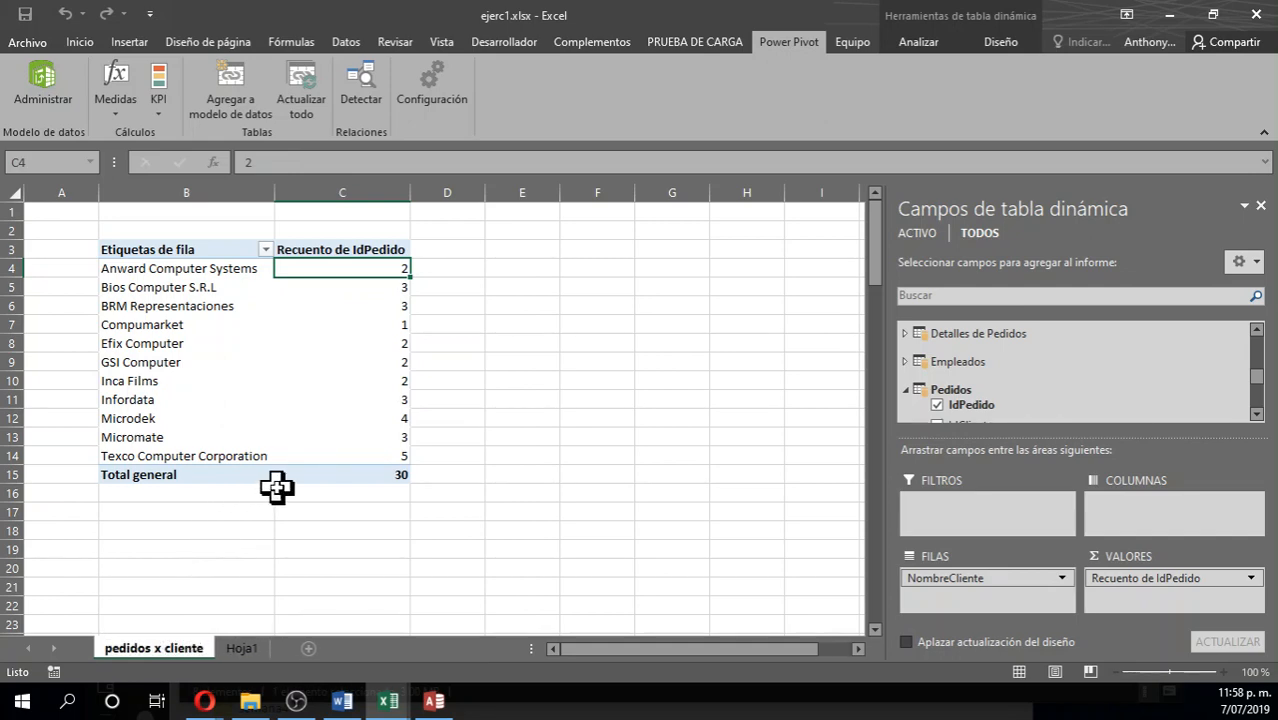
left_click(295, 510)
left_click(434, 700)
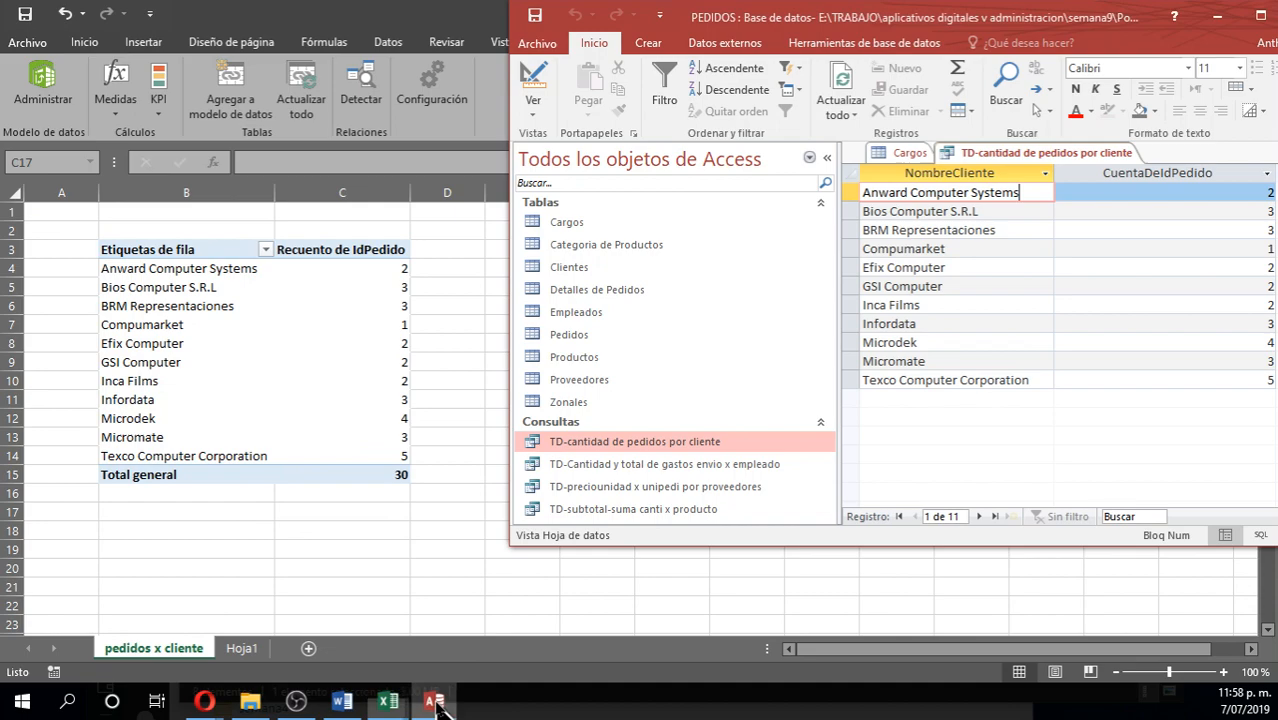
Open the employee shipping-cost query datasheet and widen its Apellidos column
right_click(600, 462)
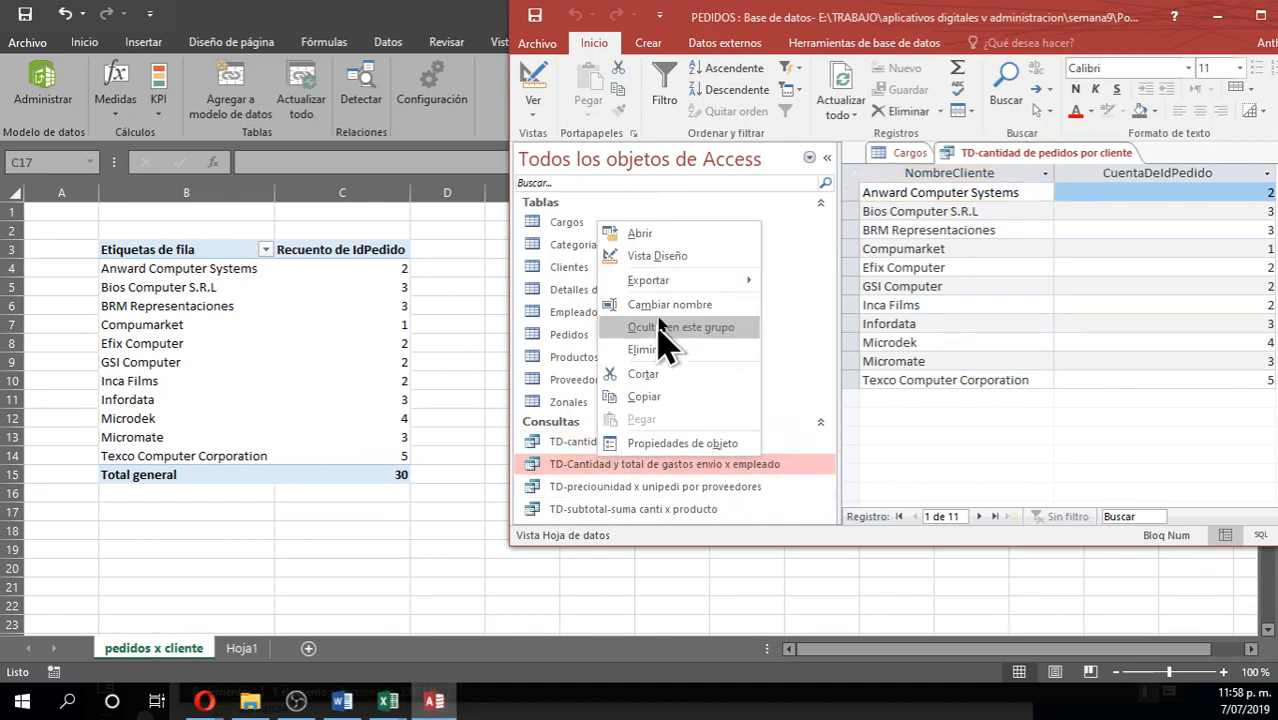
left_click(684, 240)
left_click_drag(812, 30, 560, 3)
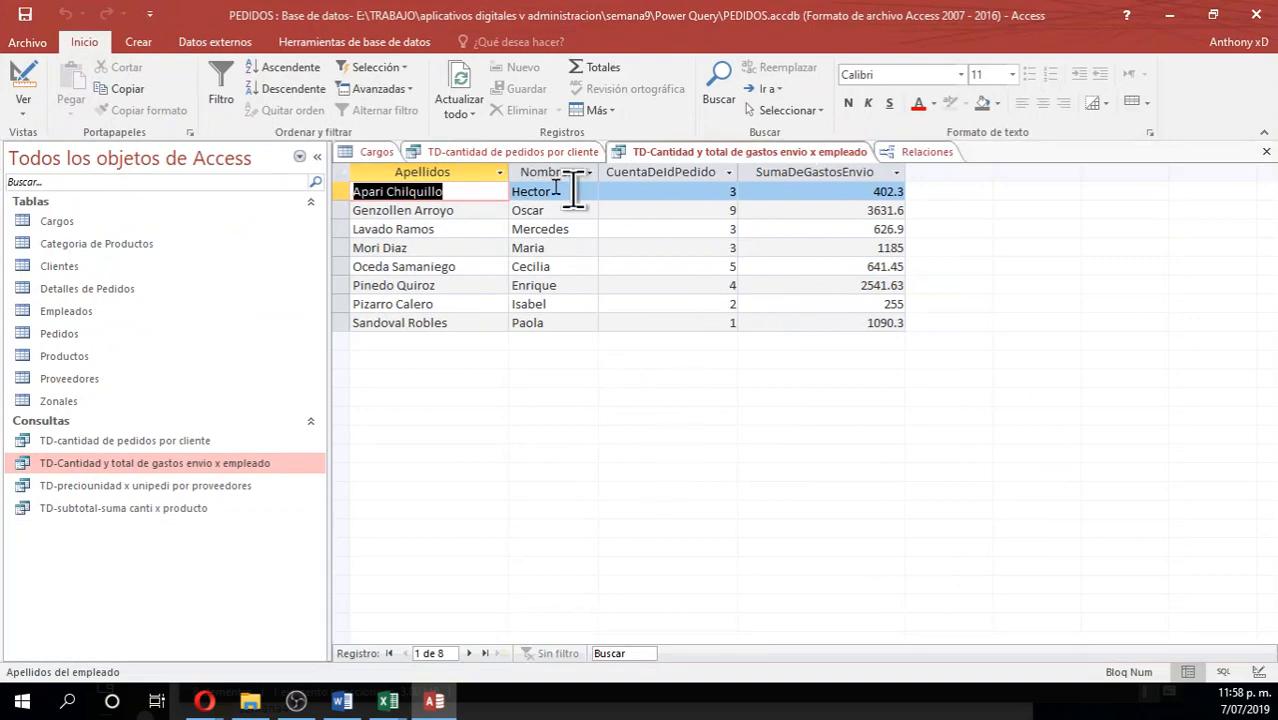
left_click_drag(508, 172, 556, 172)
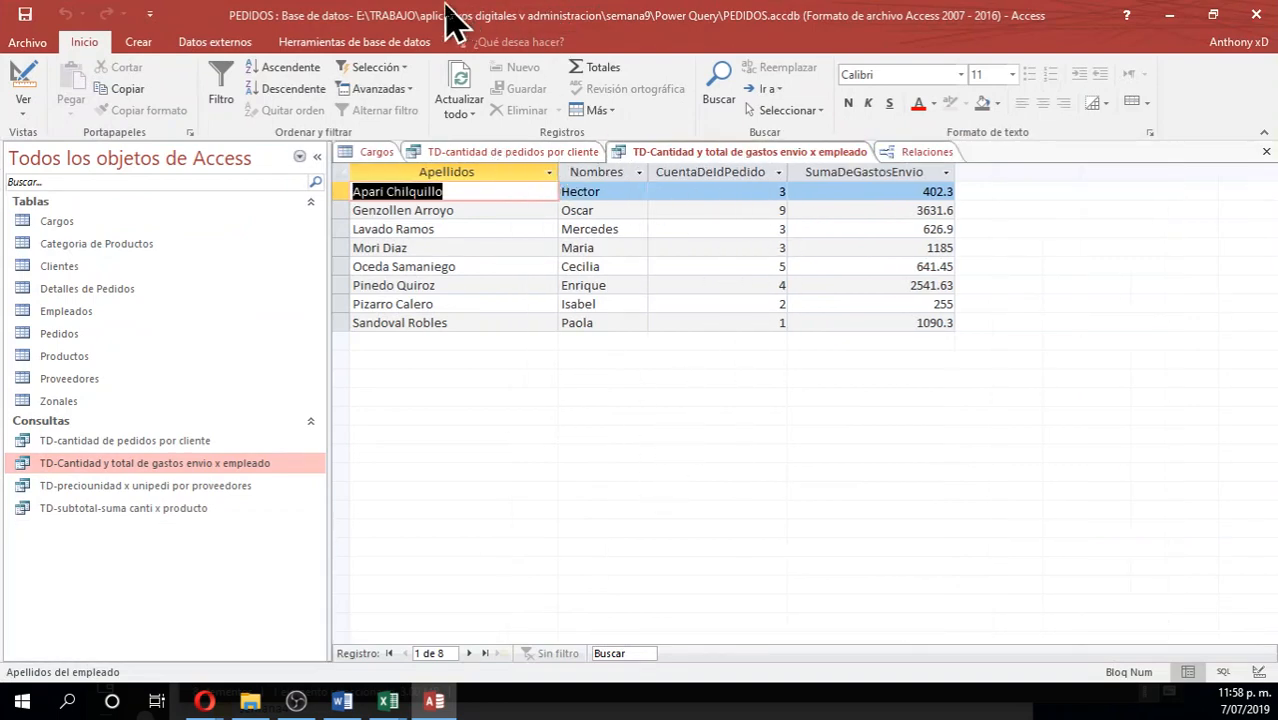
Restore the Access window and compare against cell C4 of the Excel pivot table
left_click_drag(447, 8, 928, 321)
left_click(352, 345)
left_click(323, 273)
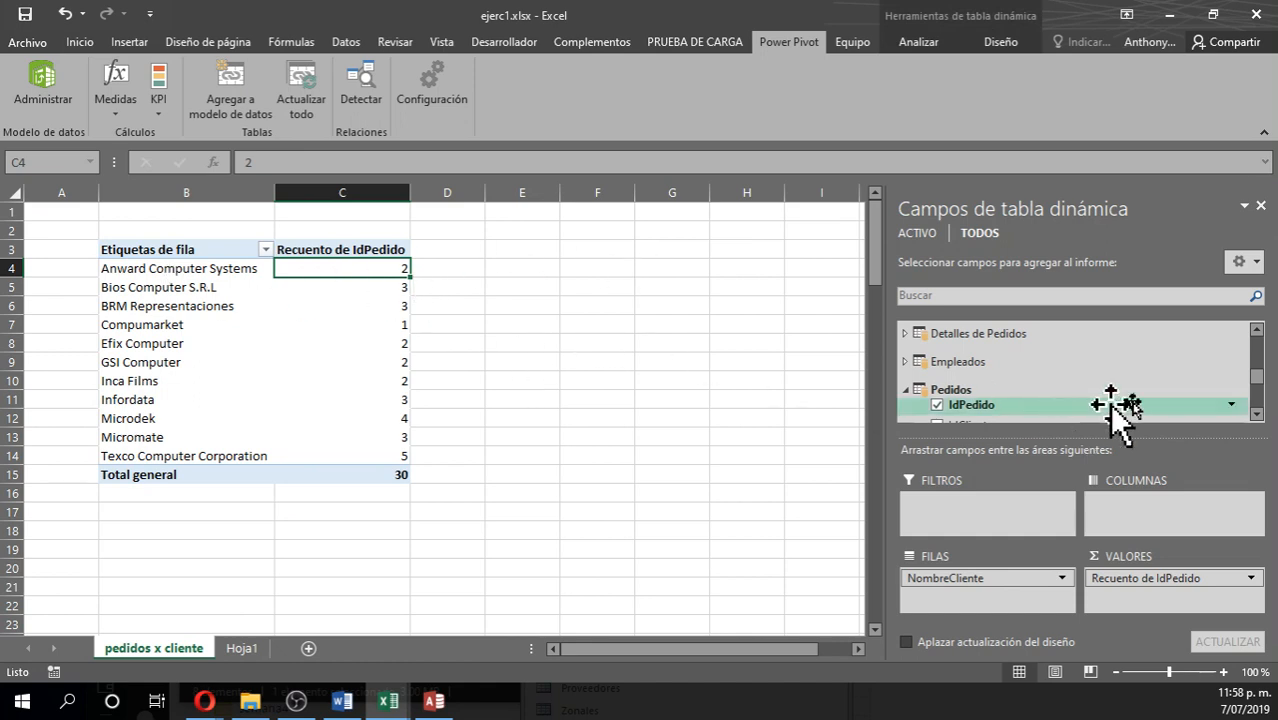
left_click_drag(1260, 379, 1260, 386)
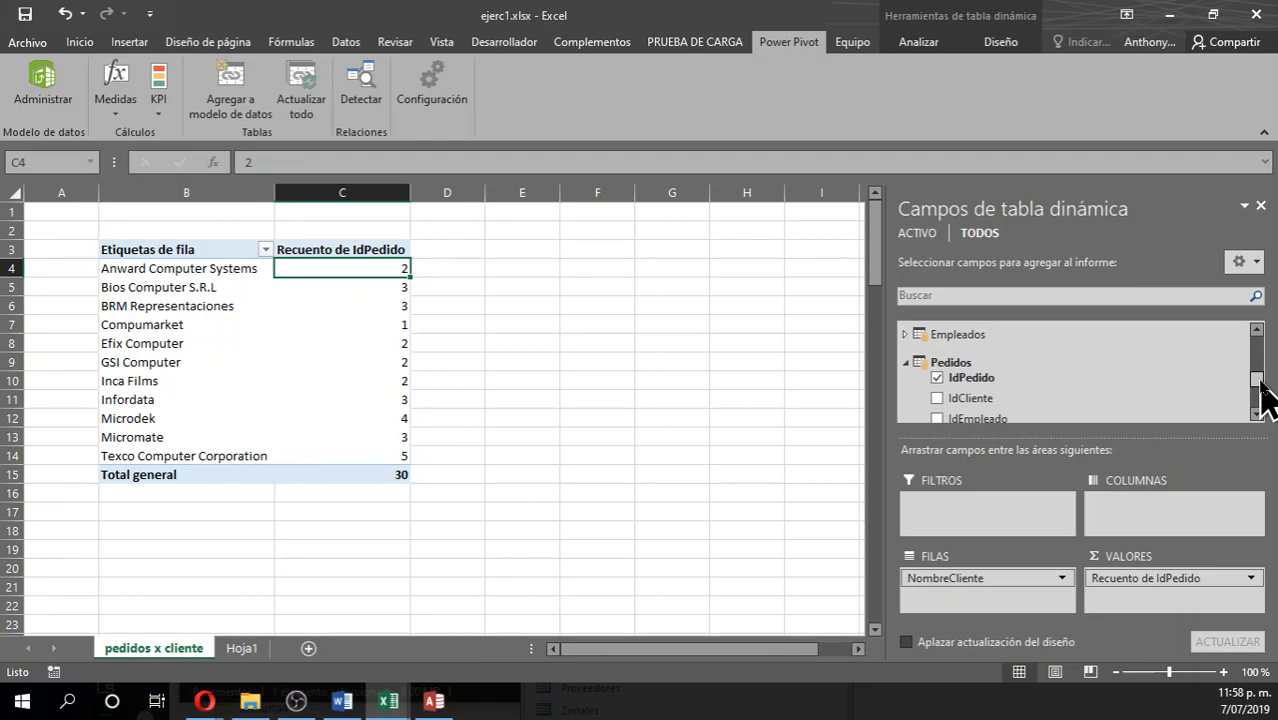
Maximize Access and show the Relaciones diagram from Database Tools
left_click(433, 700)
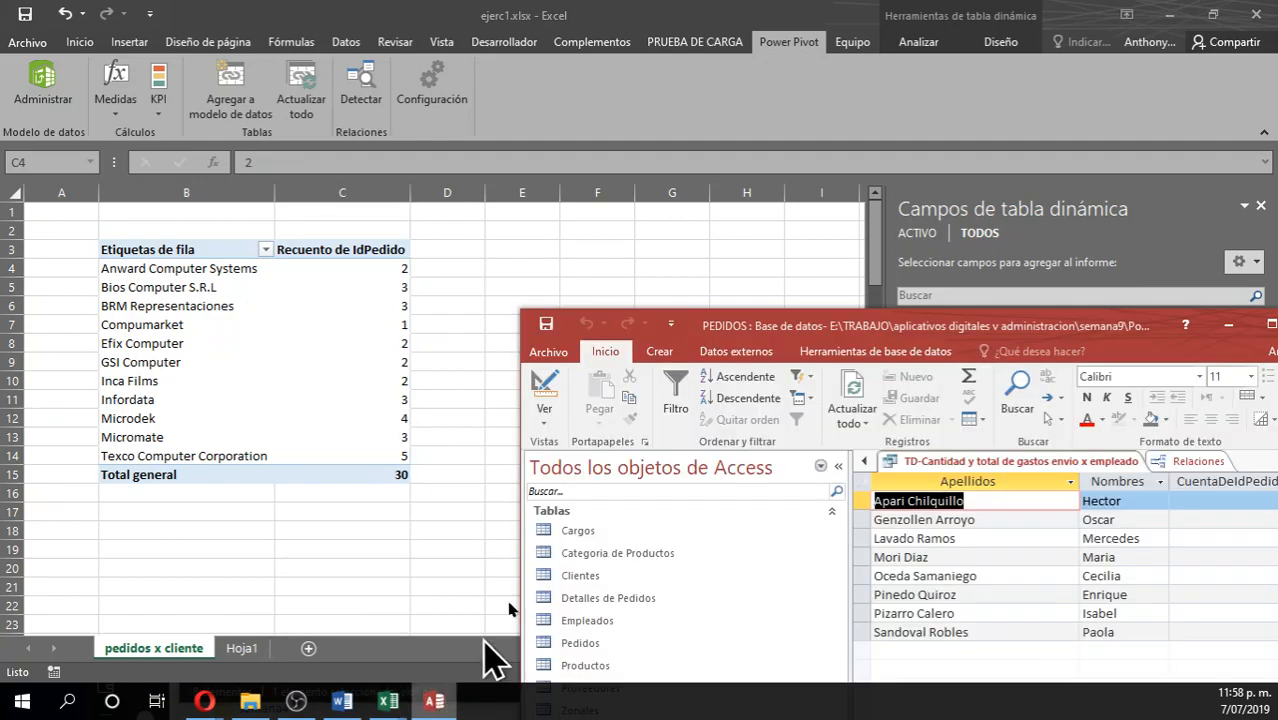
left_click_drag(856, 326, 531, 12)
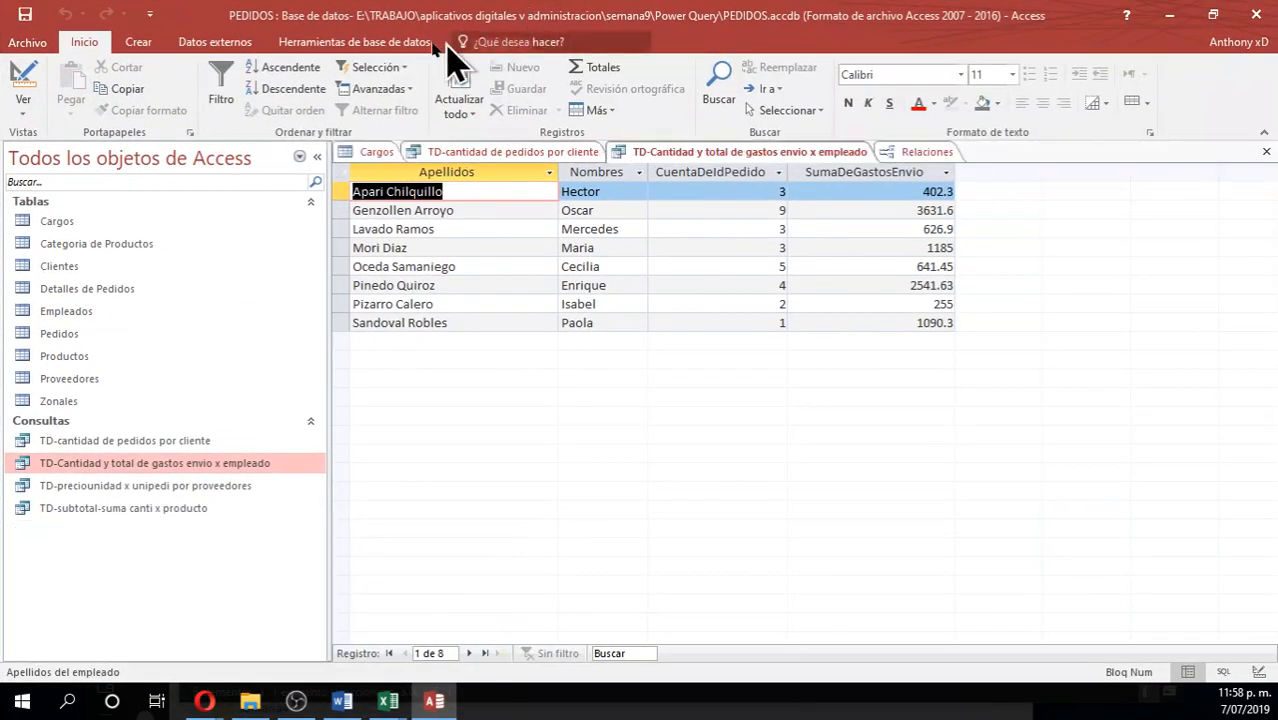
left_click(391, 41)
left_click(258, 98)
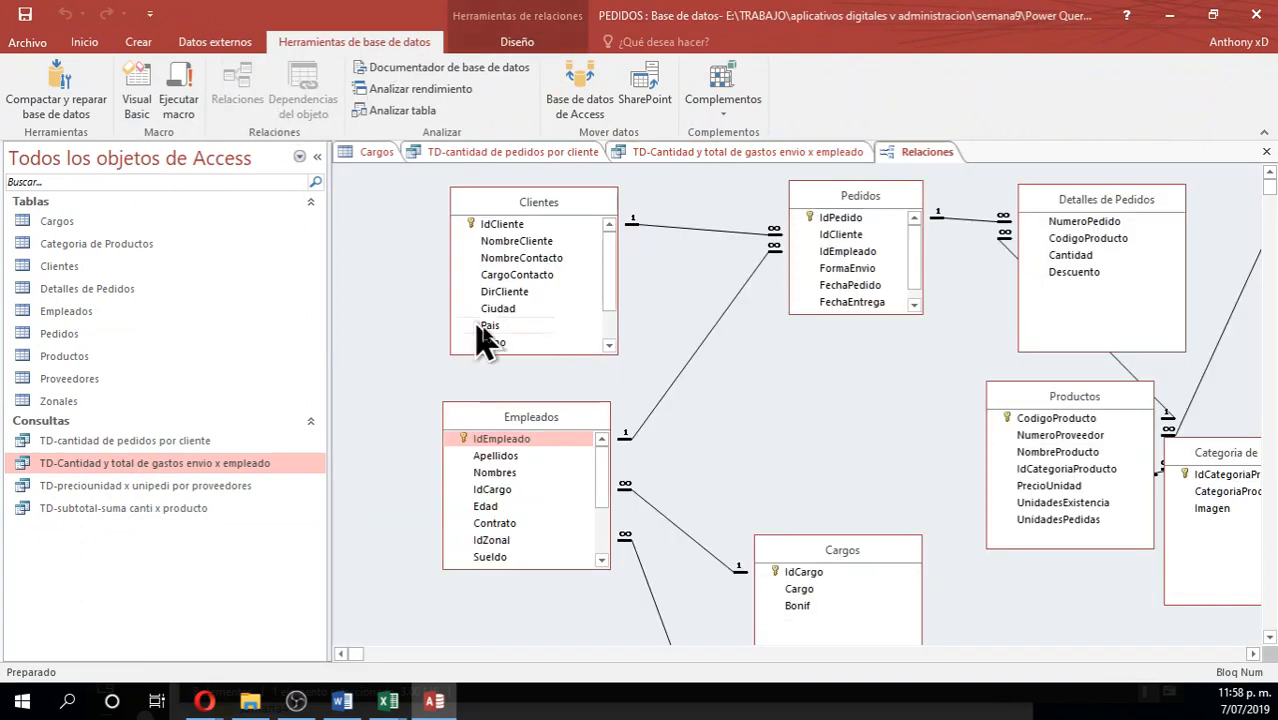
Reposition the Clientes, Pedidos and Productos tables in the Relaciones diagram
left_click_drag(536, 200, 488, 177)
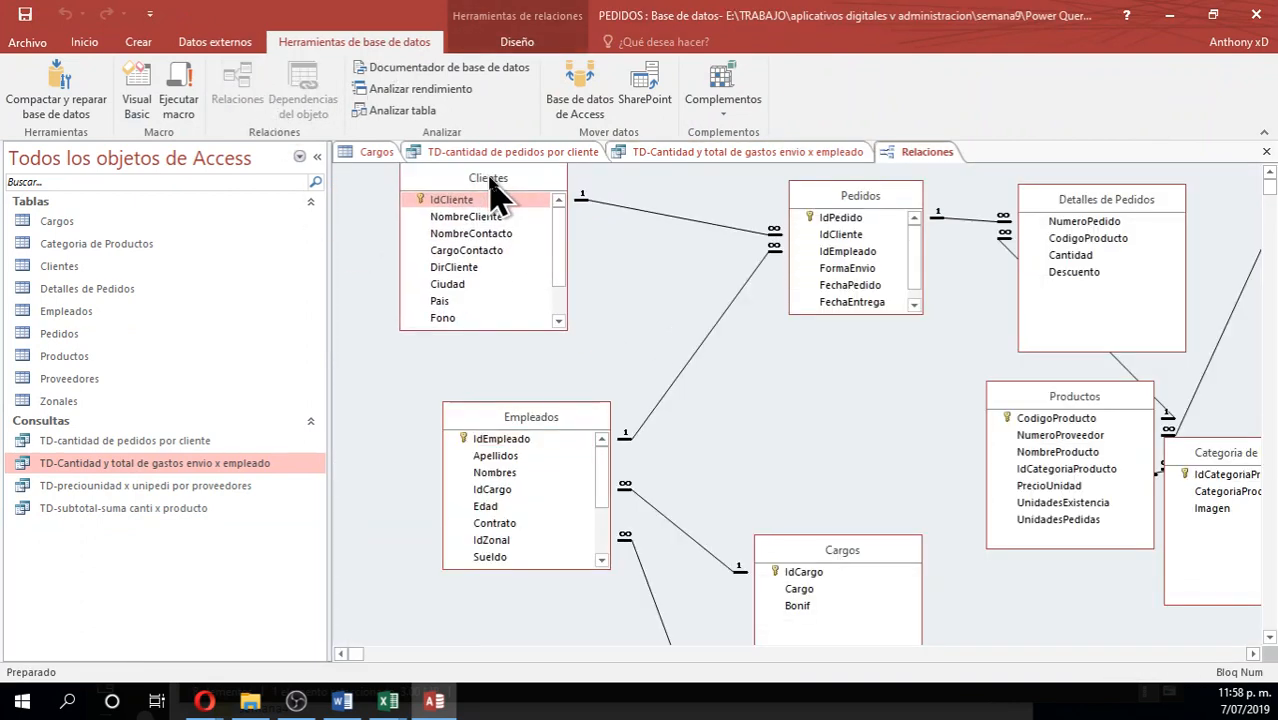
left_click_drag(822, 199, 751, 219)
left_click_drag(511, 179, 548, 180)
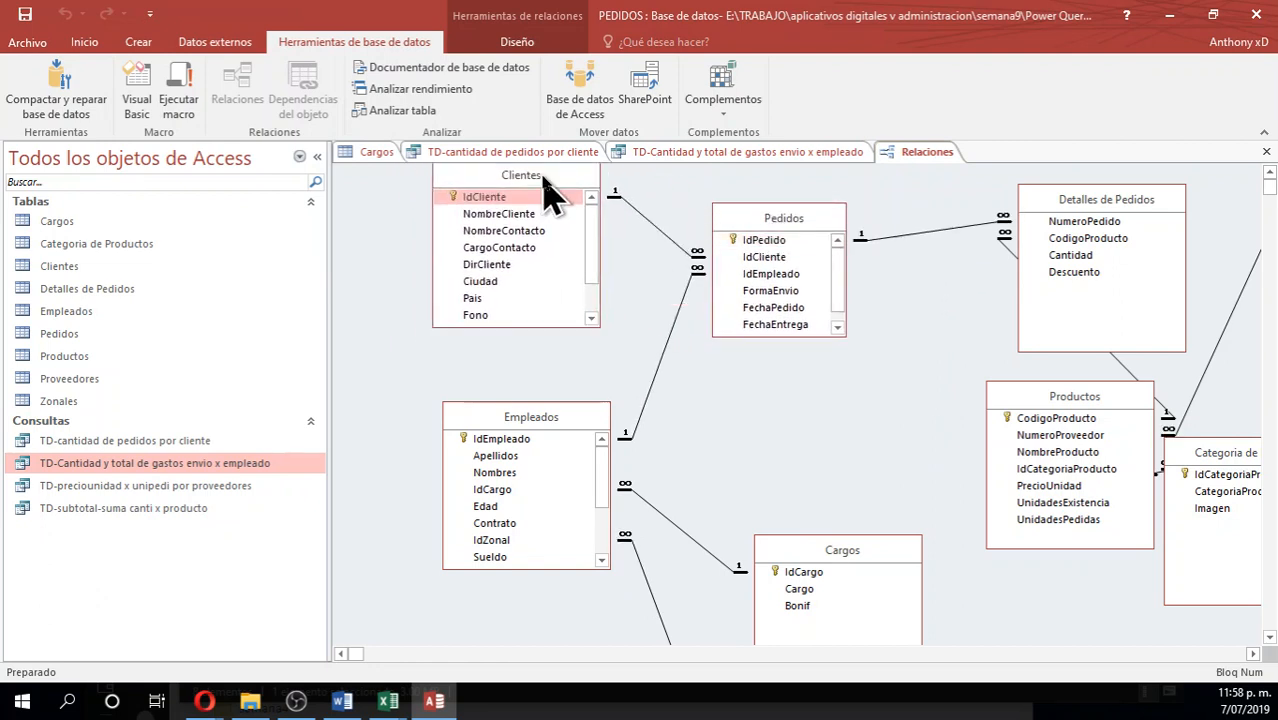
left_click_drag(1048, 395, 887, 385)
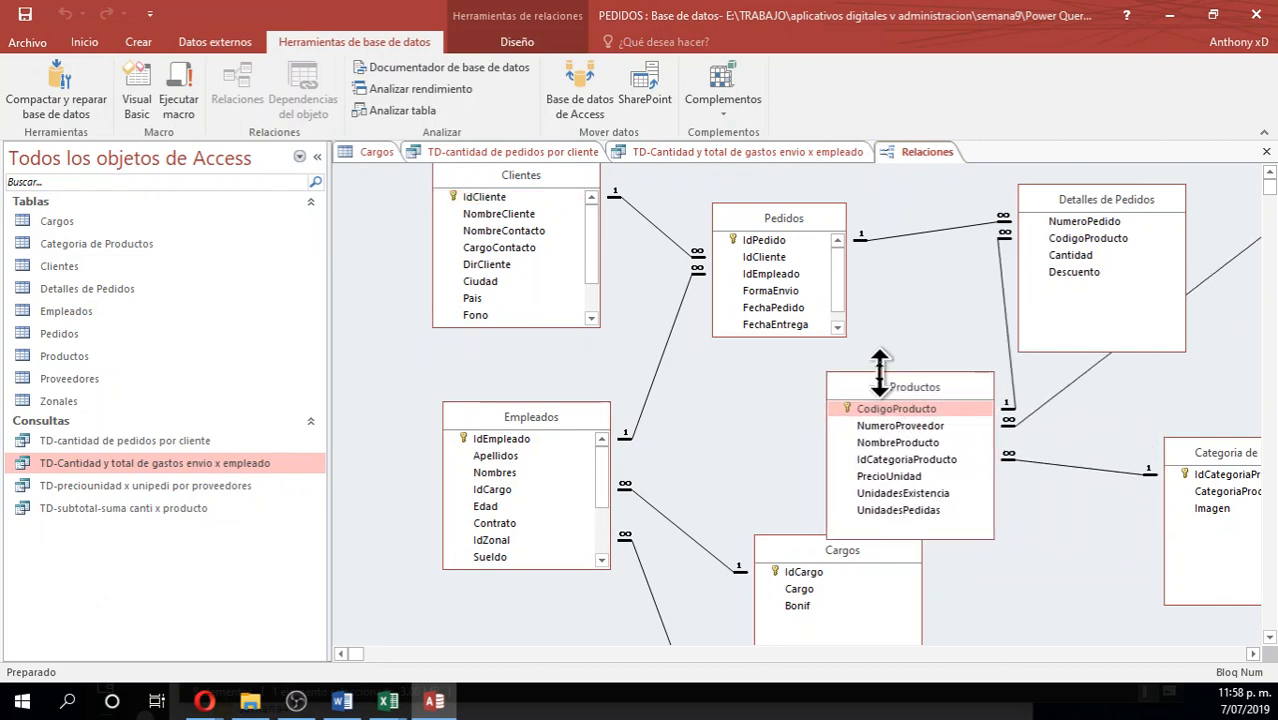
mouse_move(530, 195)
left_mouse_down()
mouse_move(527, 224)
mouse_move(521, 210)
left_mouse_up()
Fine-tune the table layout, point out Productos' CodigoProducto key, and return to ejerc1.xlsx
left_click_drag(783, 218, 733, 268)
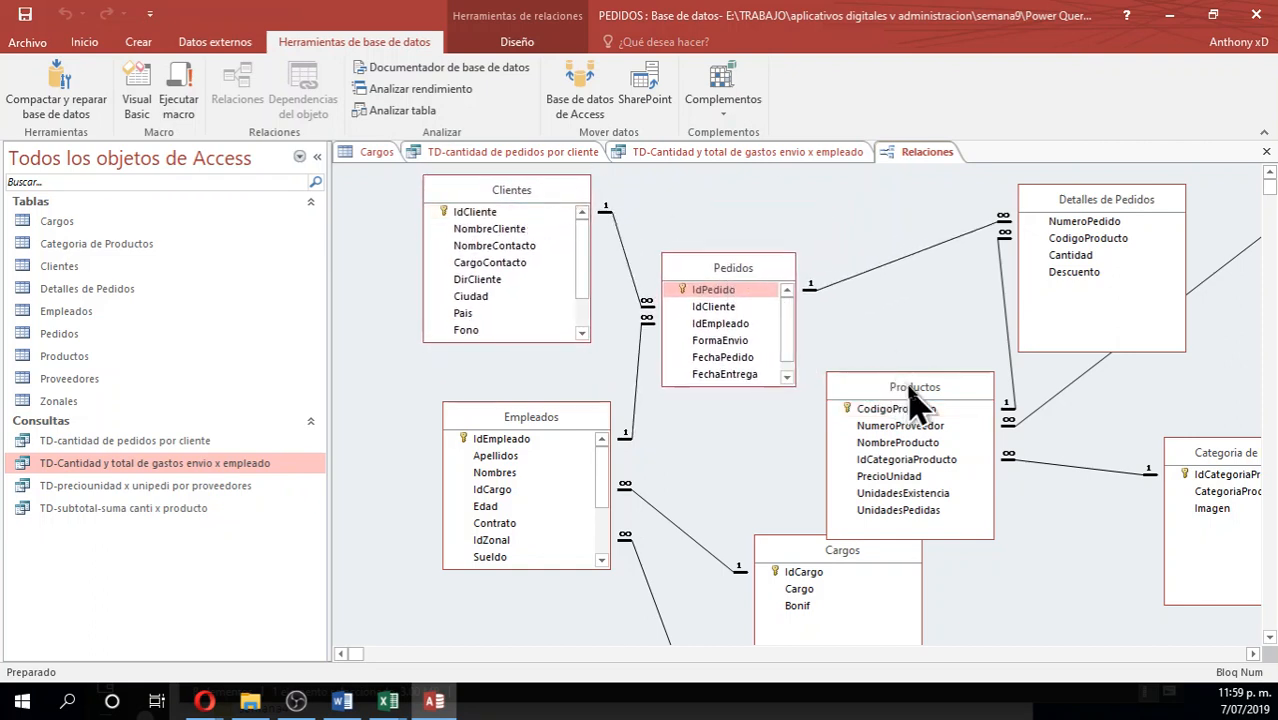
left_click_drag(916, 388, 952, 365)
mouse_move(520, 206)
left_mouse_down()
mouse_move(530, 190)
mouse_move(516, 191)
mouse_move(549, 200)
mouse_move(521, 206)
left_mouse_up()
left_click_drag(720, 279, 738, 250)
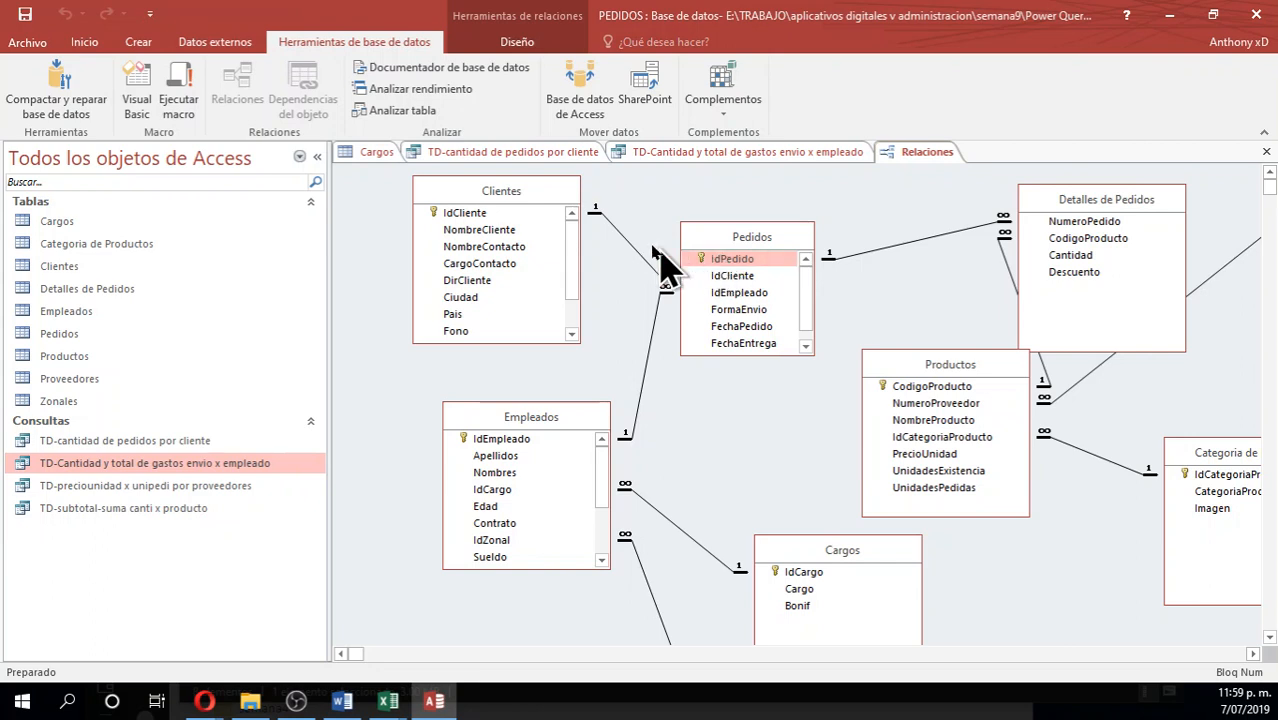
left_click_drag(481, 193, 484, 184)
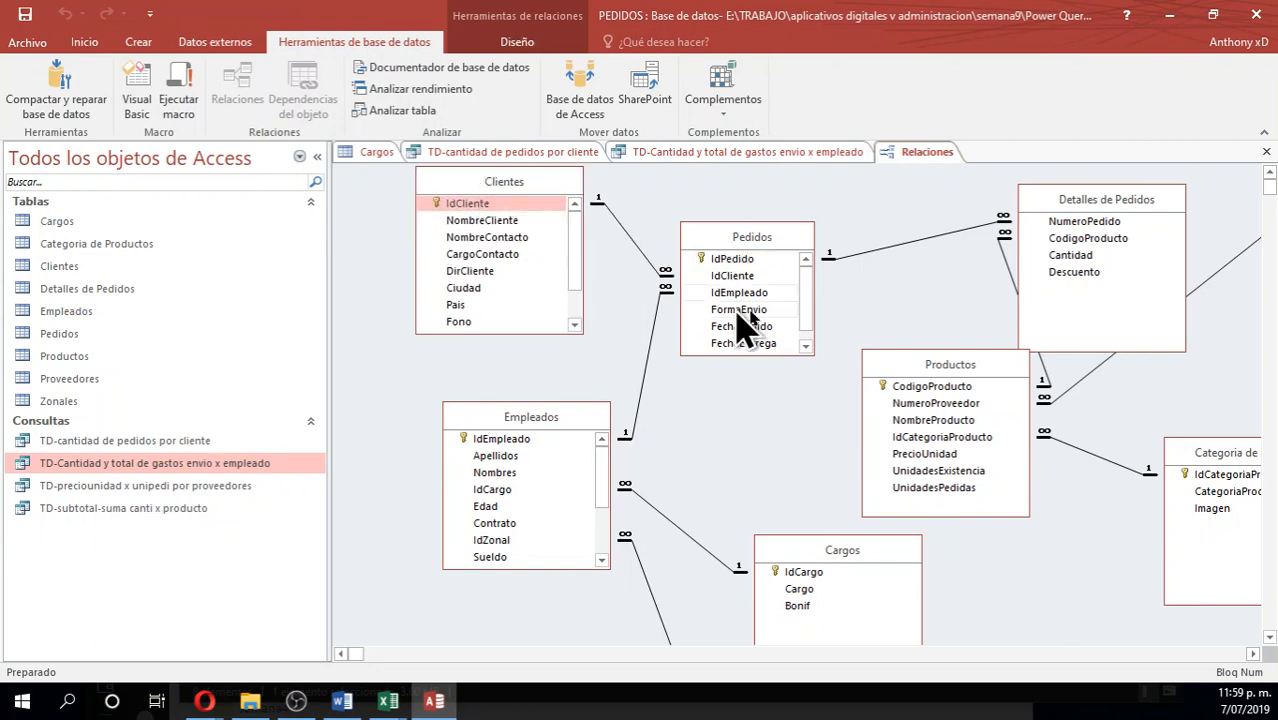
left_click(903, 387)
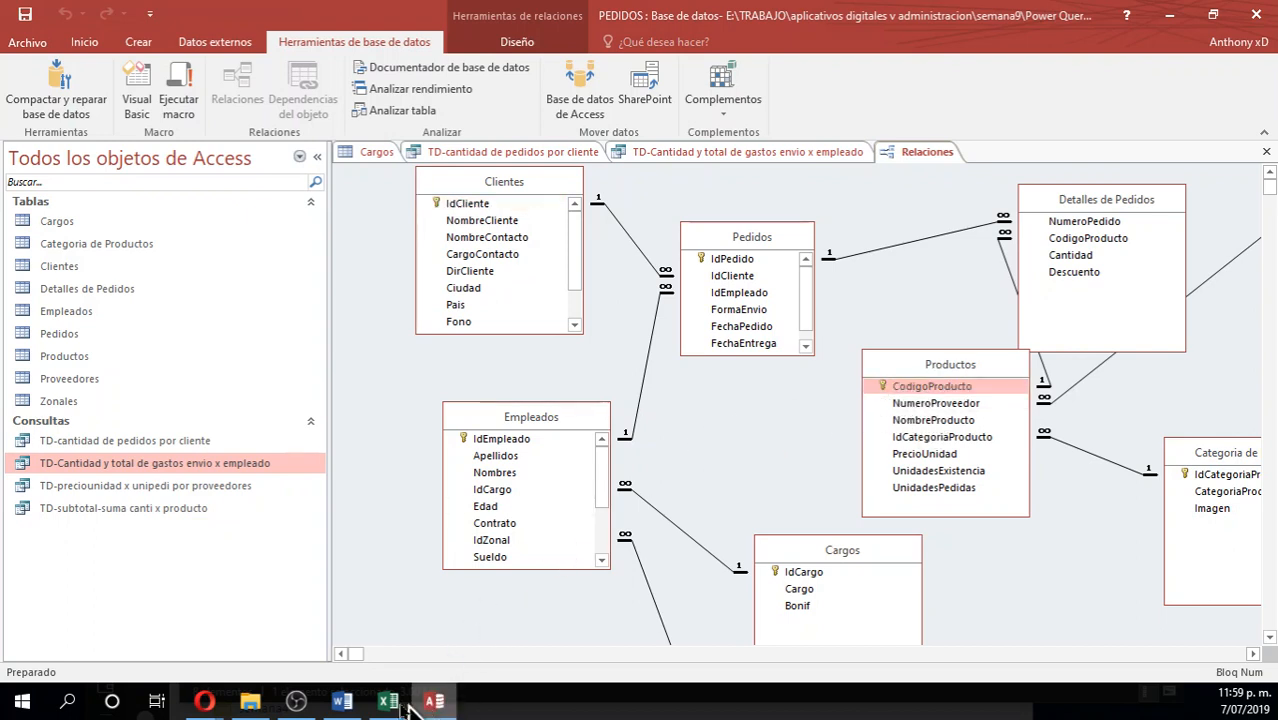
mouse_move(388, 706)
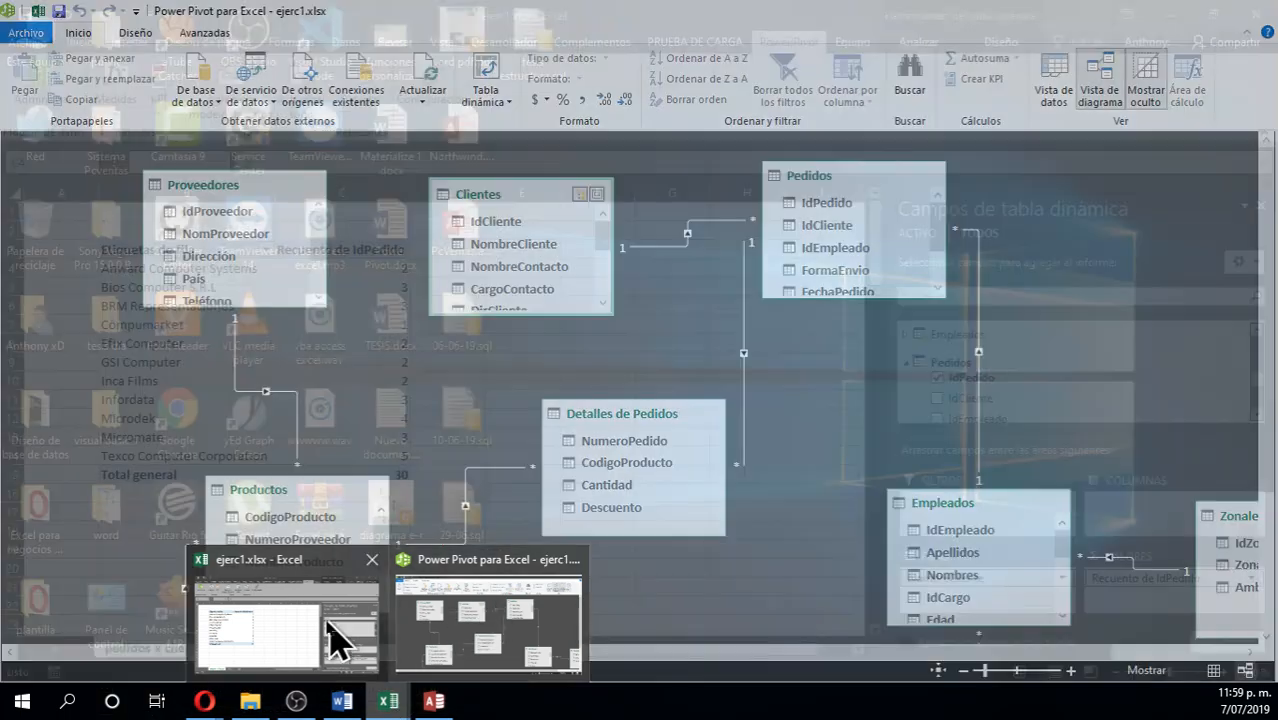
left_click(328, 612)
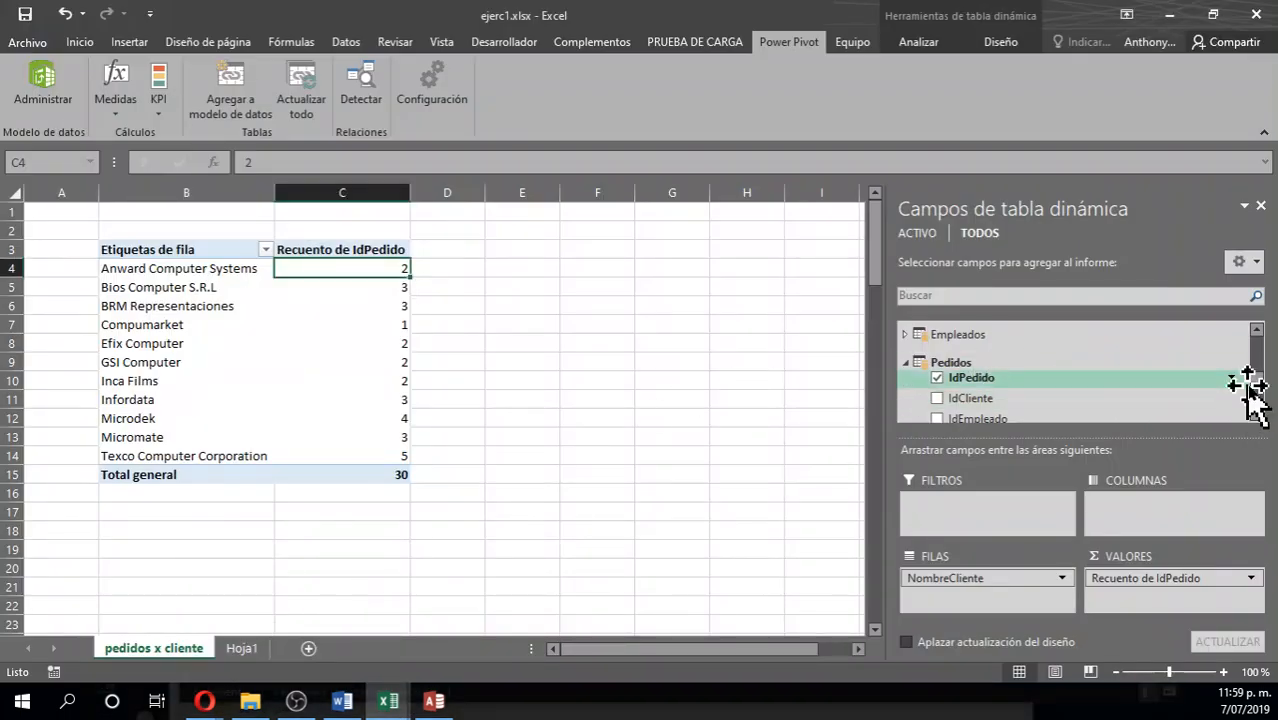
Add Productos' CodigoProducto to the pivot values, giving 630 per client, and enlarge the field list
left_click_drag(1256, 382, 1259, 407)
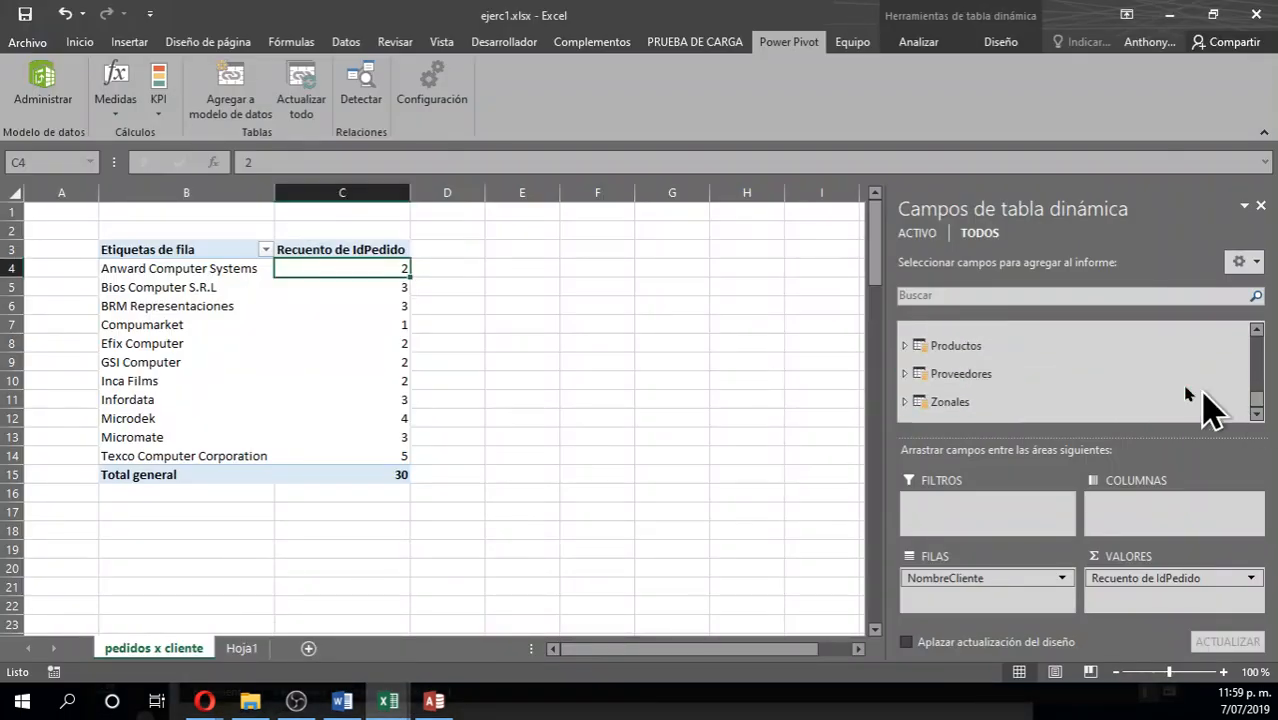
left_click(904, 345)
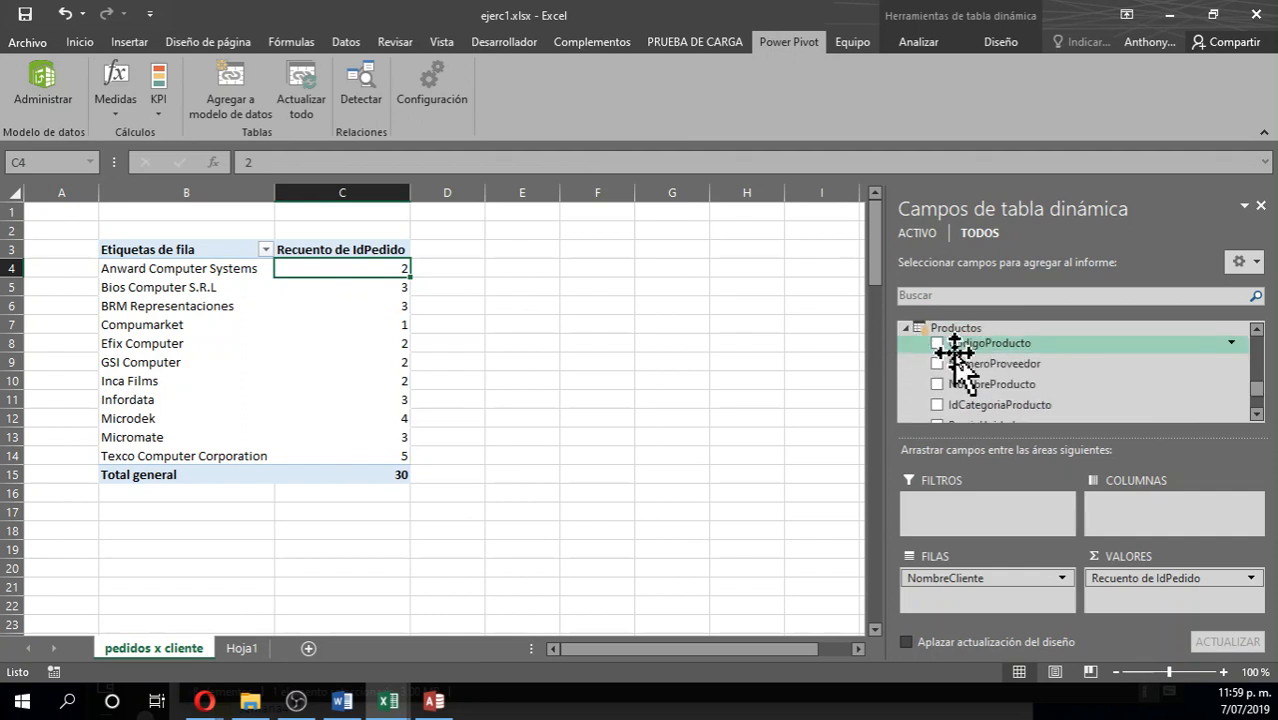
left_click(937, 343)
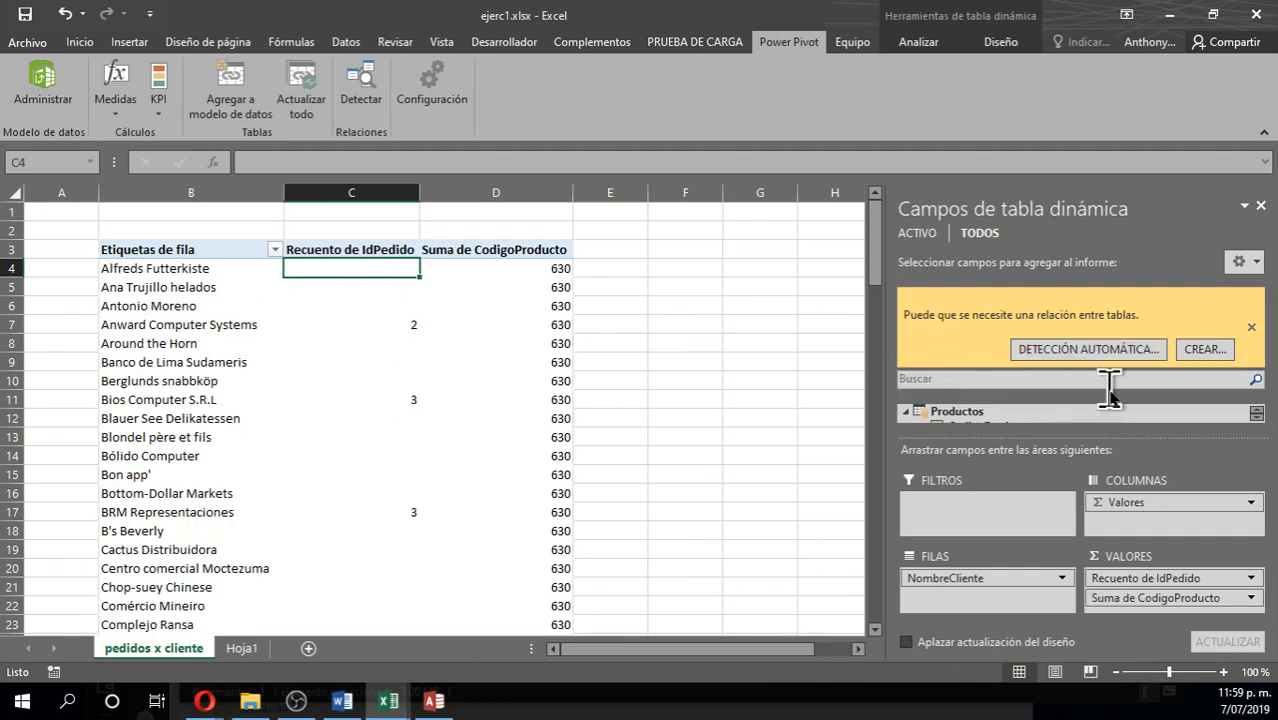
left_click_drag(1069, 432, 1075, 545)
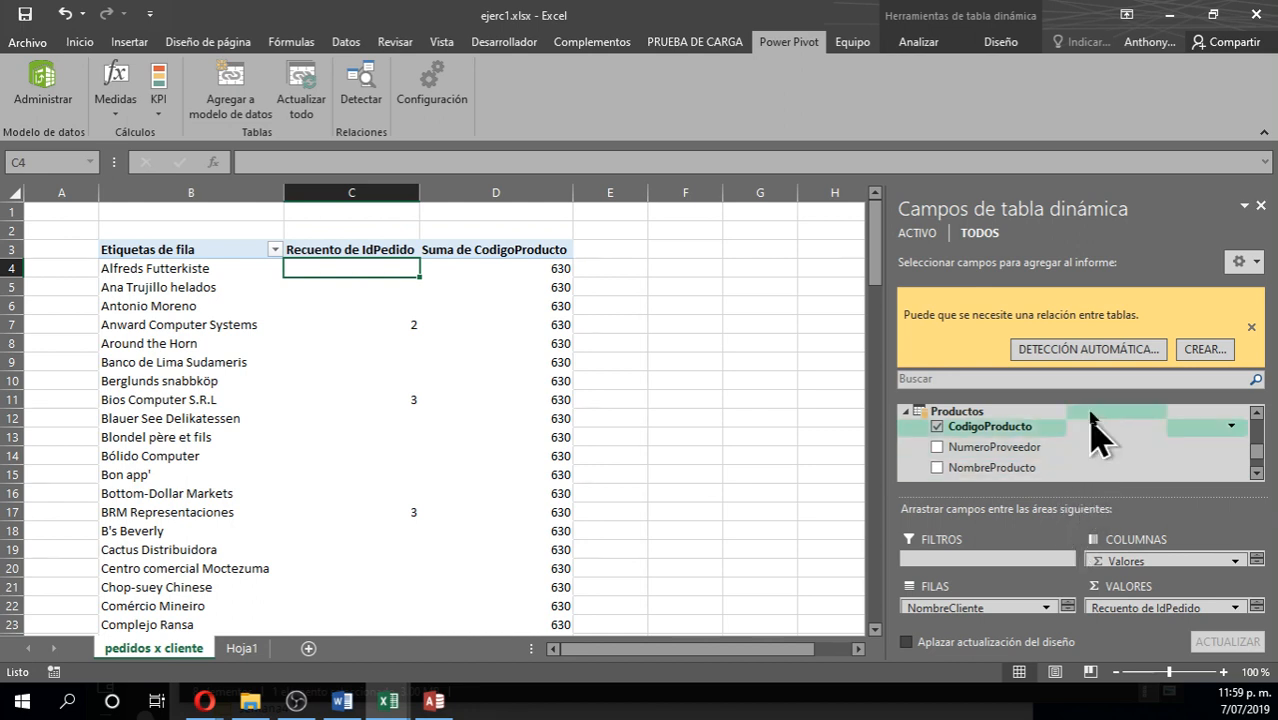
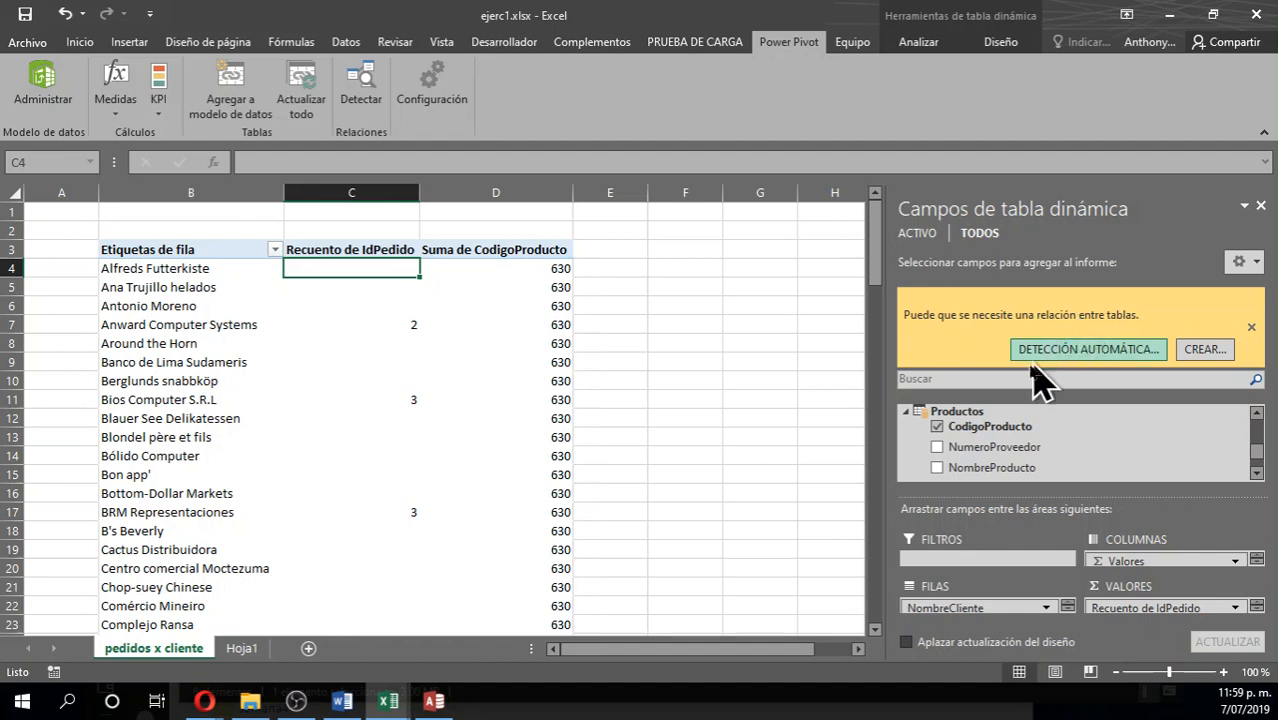
Bring the PEDIDOS database's Relationships diagram in Access to the front
left_click(450, 705)
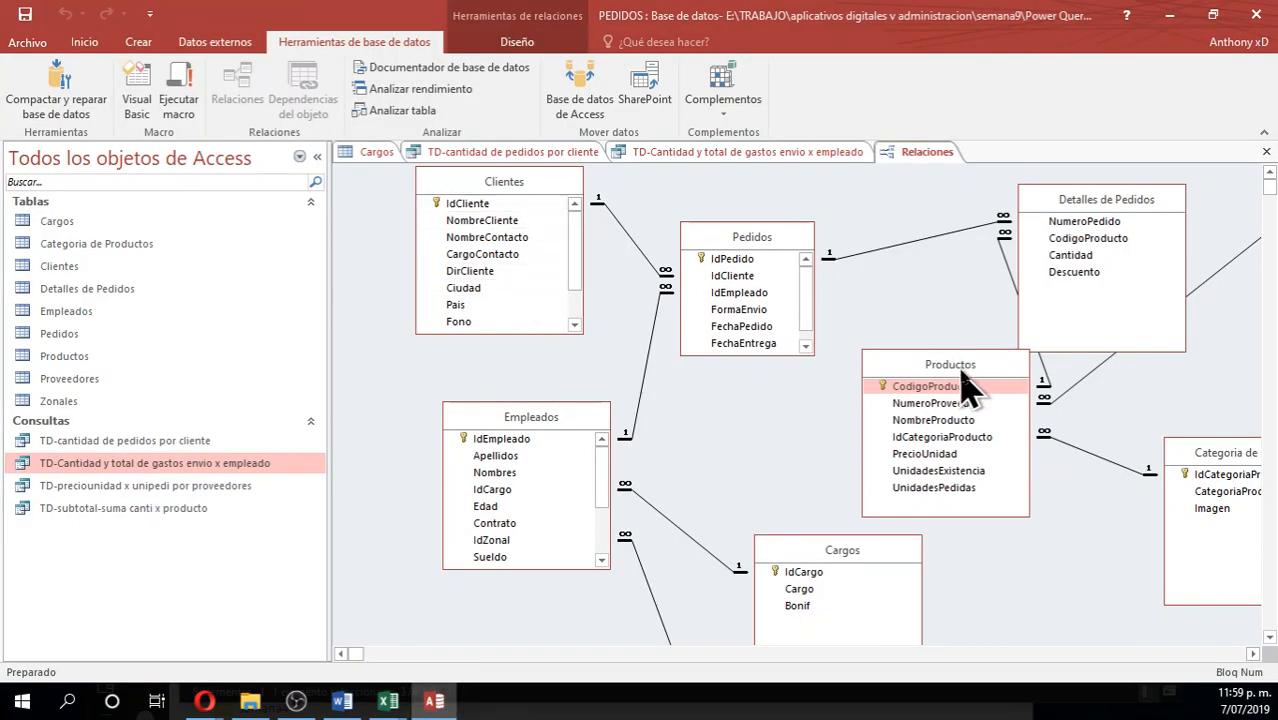
Shift the Productos and Pedidos boxes left, then remove CodigoProducto from the Excel pivot values
left_click_drag(962, 372, 937, 389)
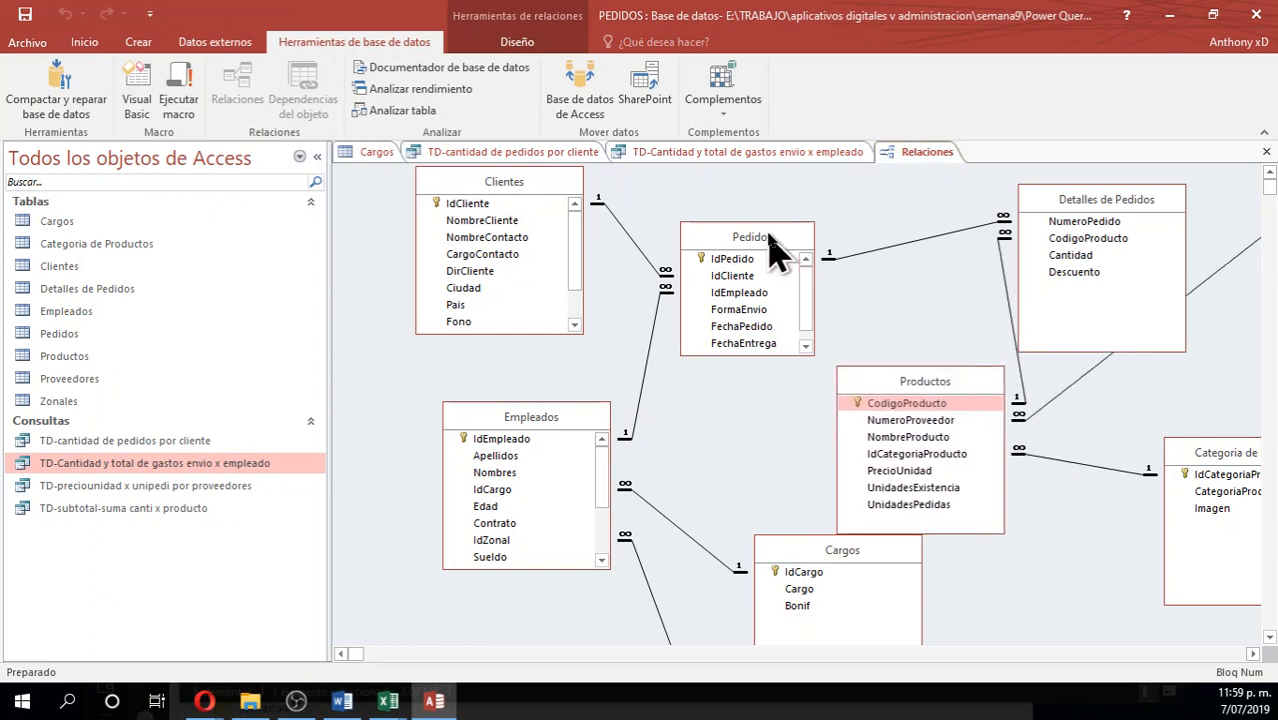
left_click_drag(775, 240, 754, 244)
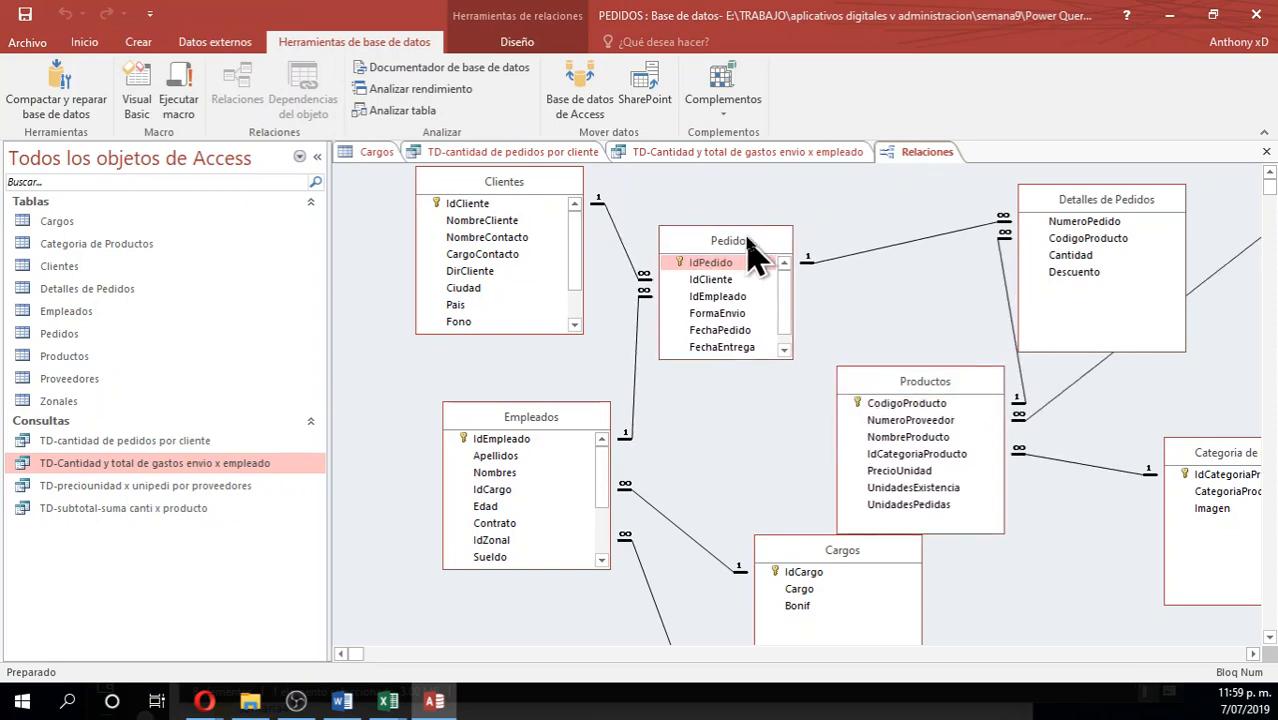
left_click(1168, 18)
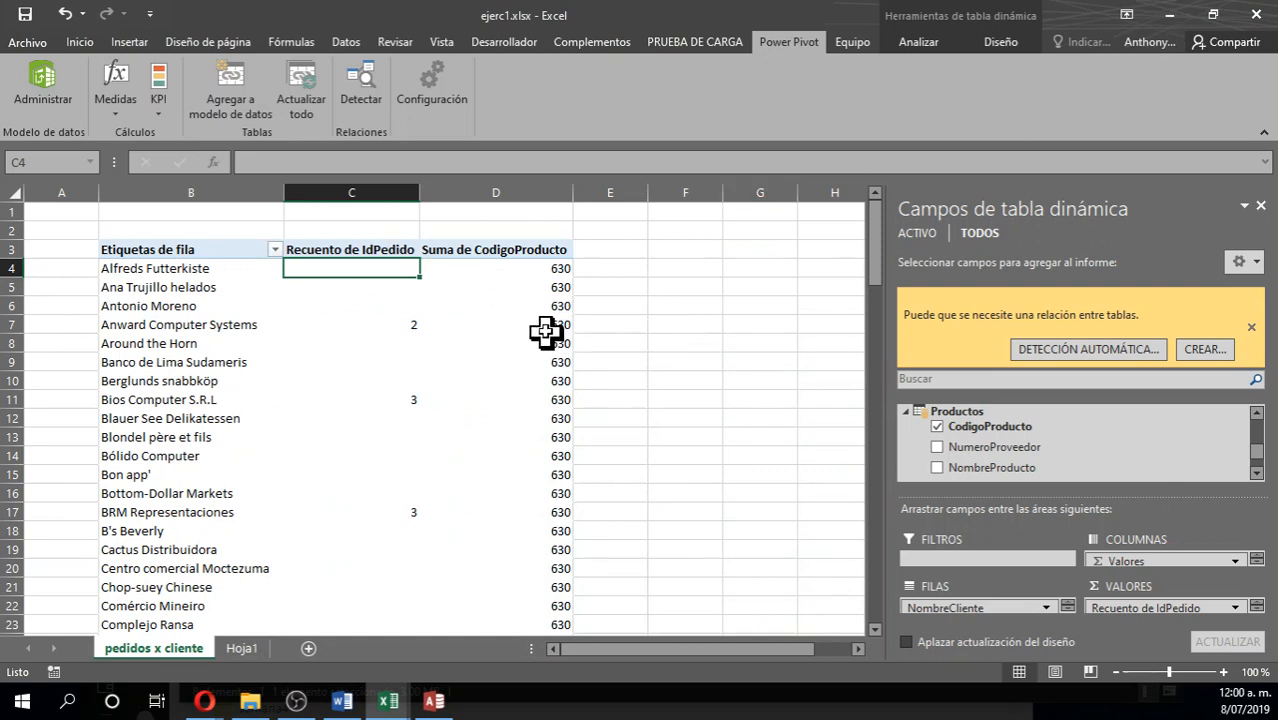
mouse_move(543, 330)
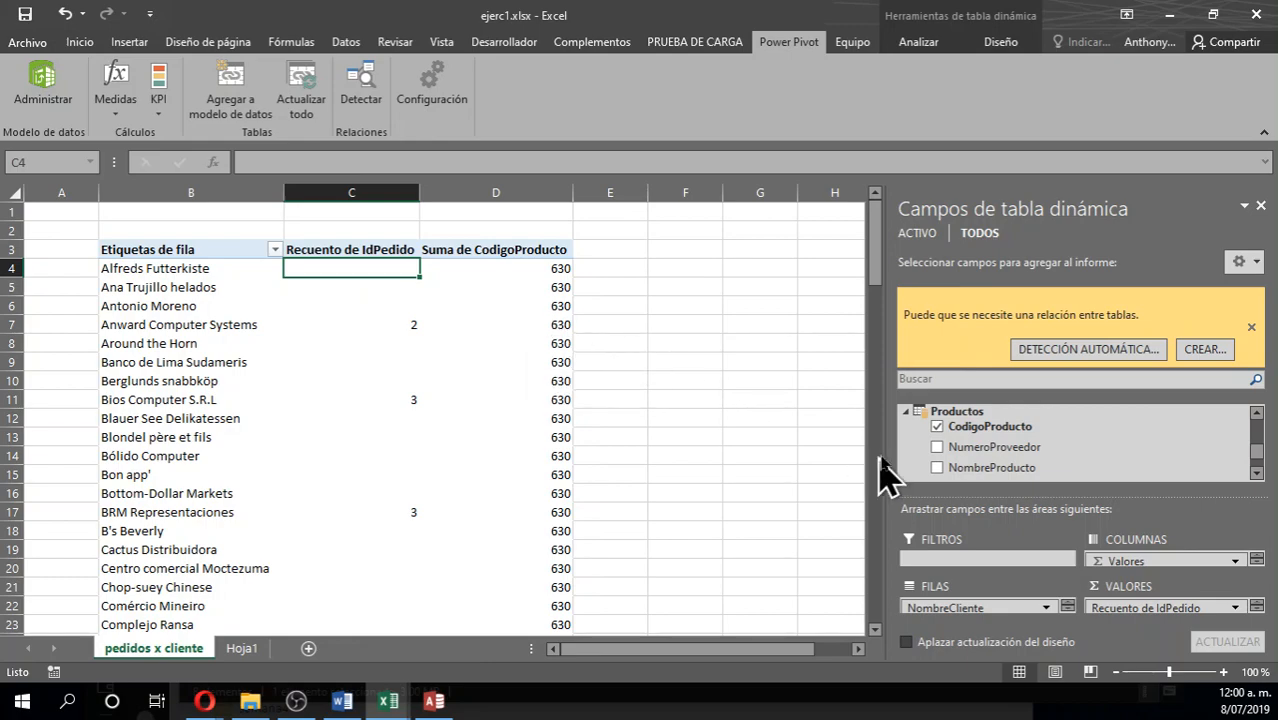
left_click(937, 427)
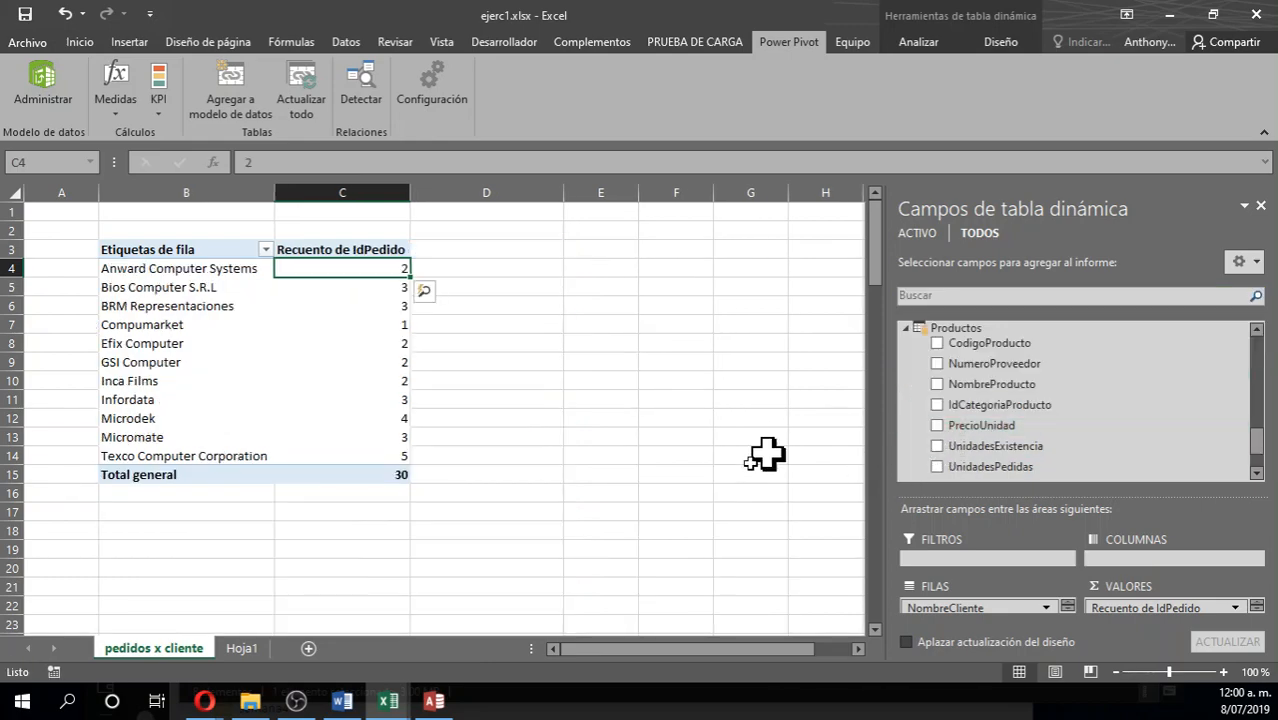
Back in Access, reposition the Productos and Clientes boxes in the relationships diagram
left_click(434, 703)
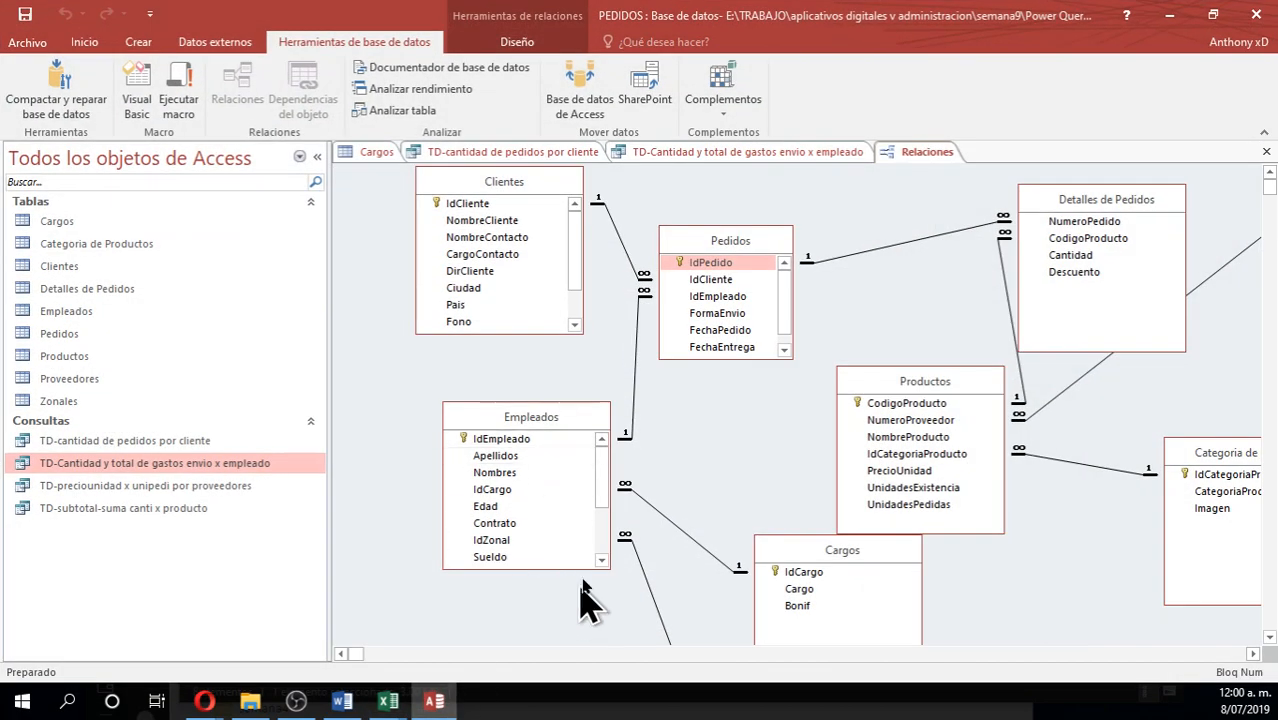
left_click_drag(902, 376, 899, 343)
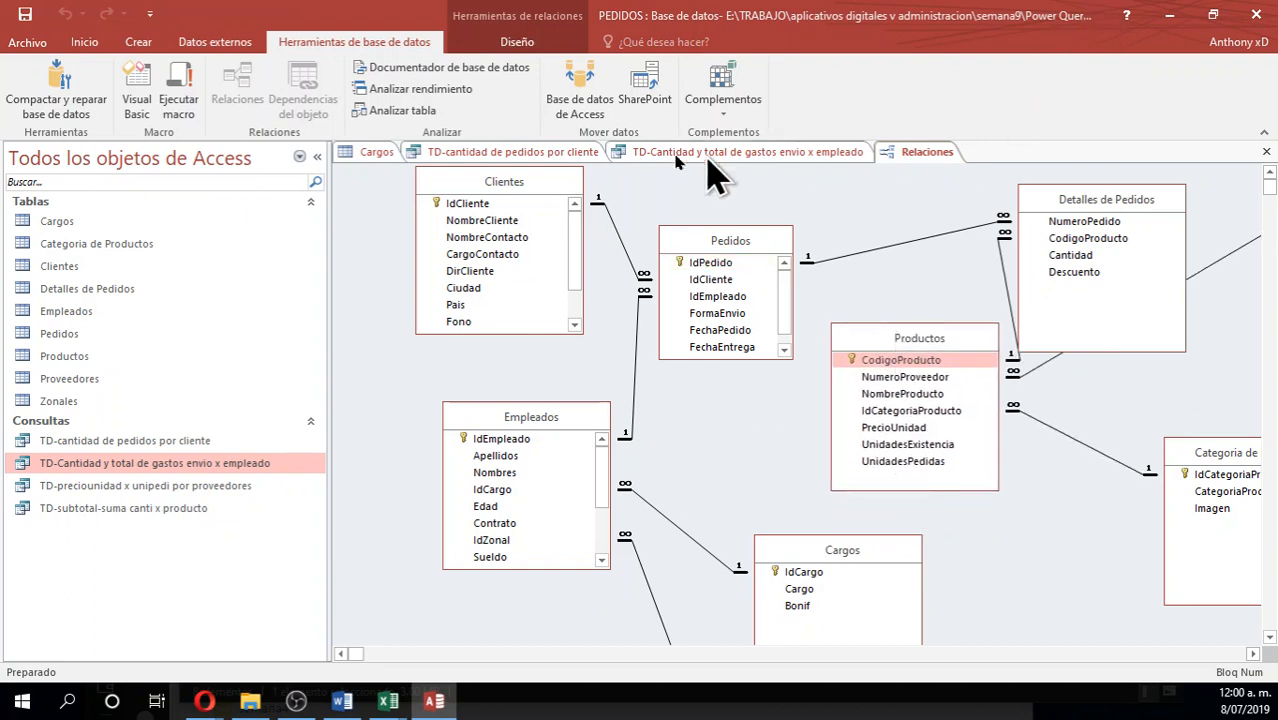
left_click_drag(545, 182, 471, 206)
mouse_move(885, 340)
left_mouse_down()
mouse_move(899, 358)
mouse_move(889, 362)
left_mouse_up()
mouse_move(466, 188)
left_mouse_down()
mouse_move(478, 214)
mouse_move(462, 212)
mouse_move(465, 194)
left_mouse_up()
left_click(1168, 17)
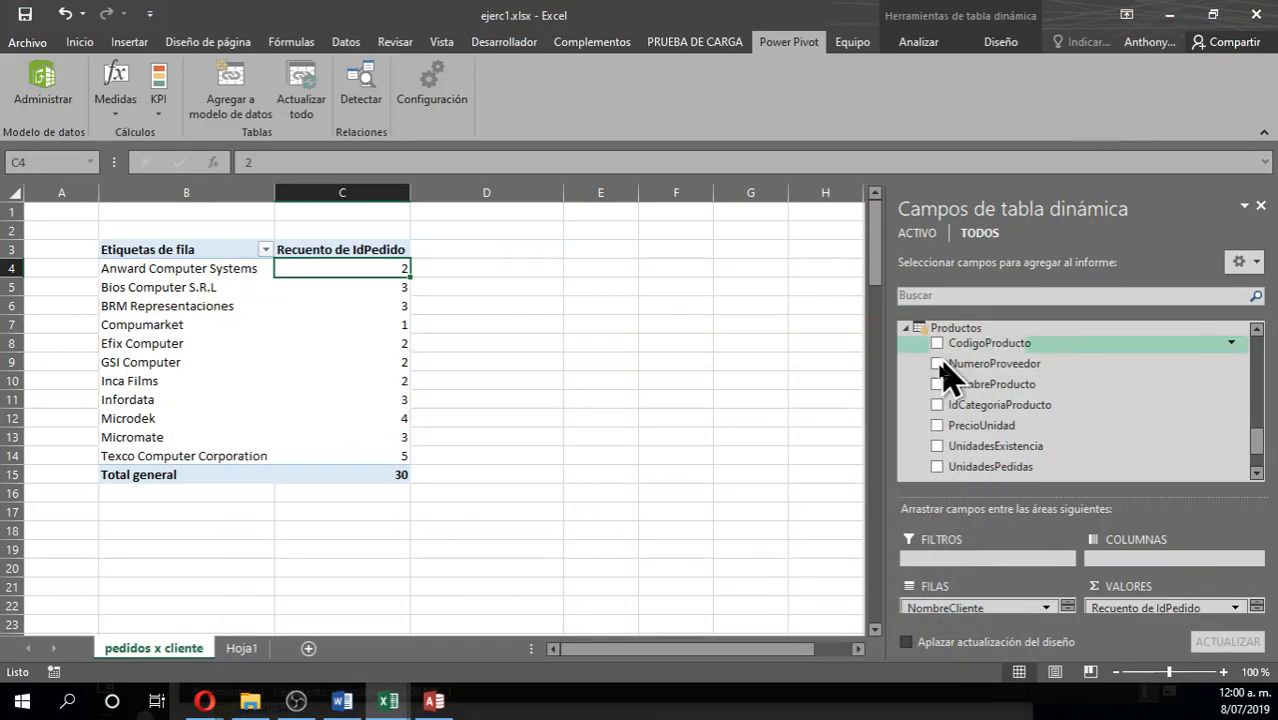
left_click(937, 364)
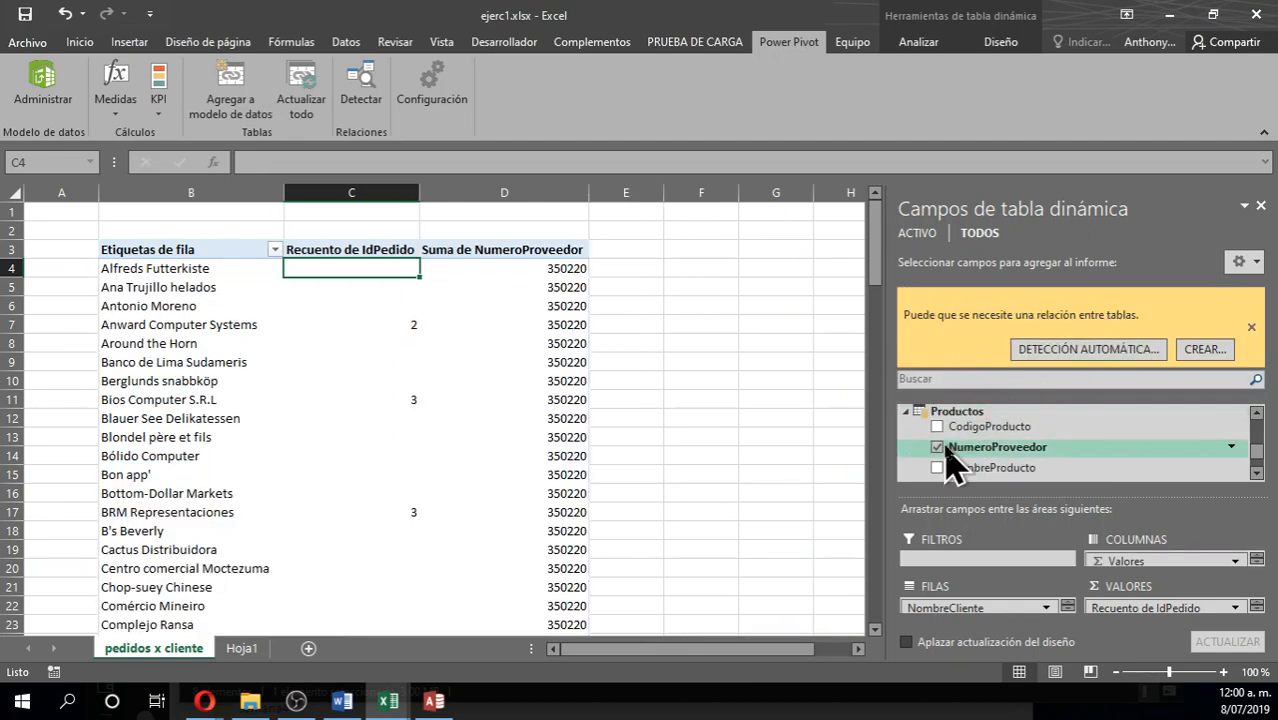
left_click(937, 447)
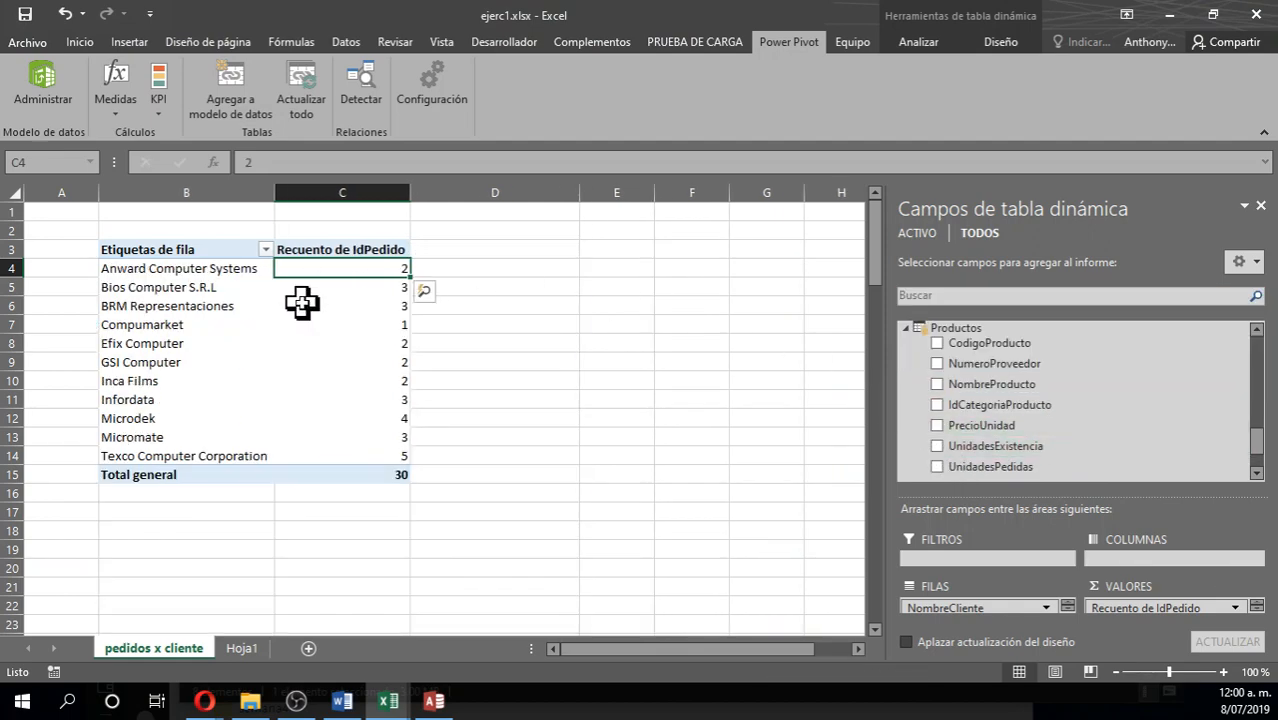
left_click(433, 701)
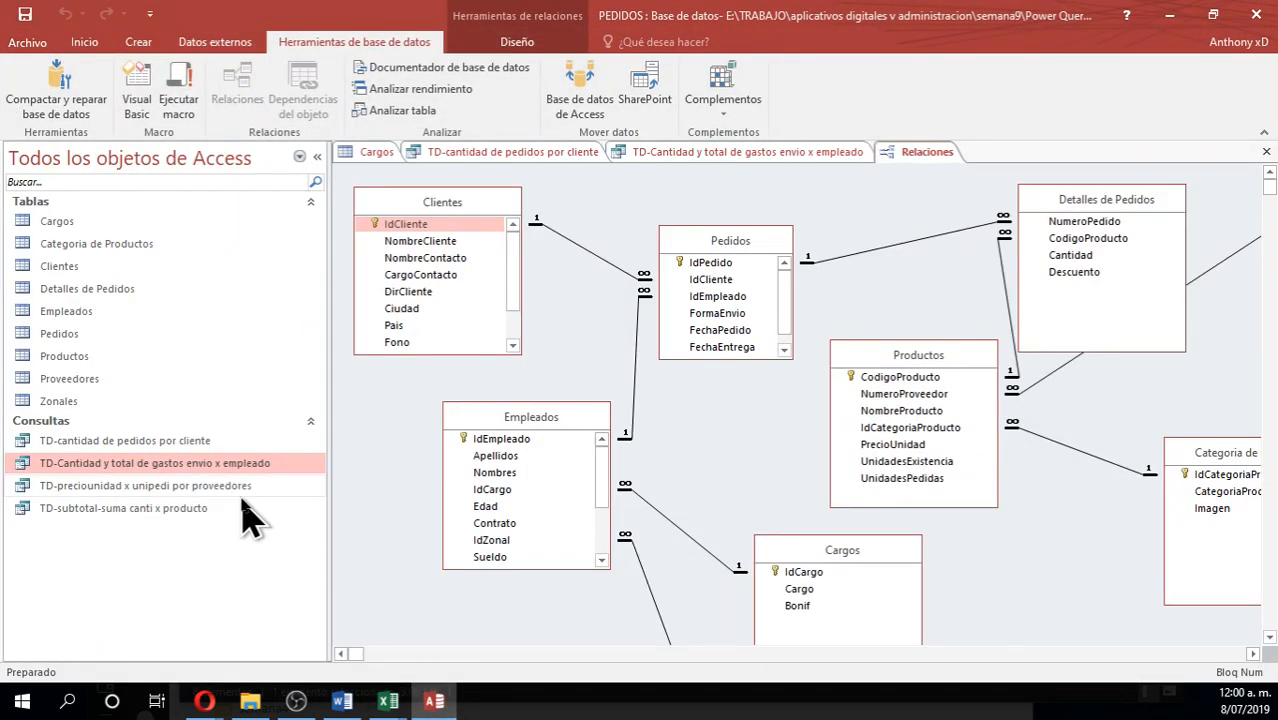
Open the TD-Cantidad y total de gastos envio x empleado query's design and rearrange its tables
right_click(222, 465)
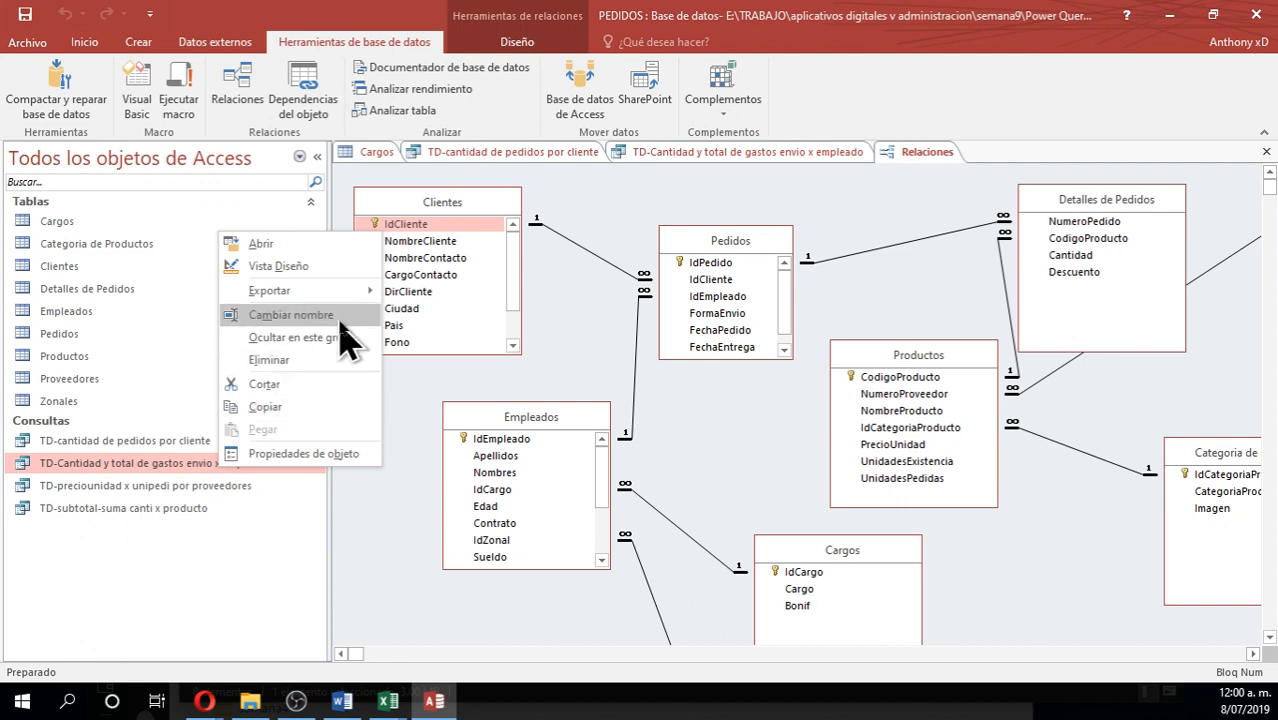
left_click(335, 266)
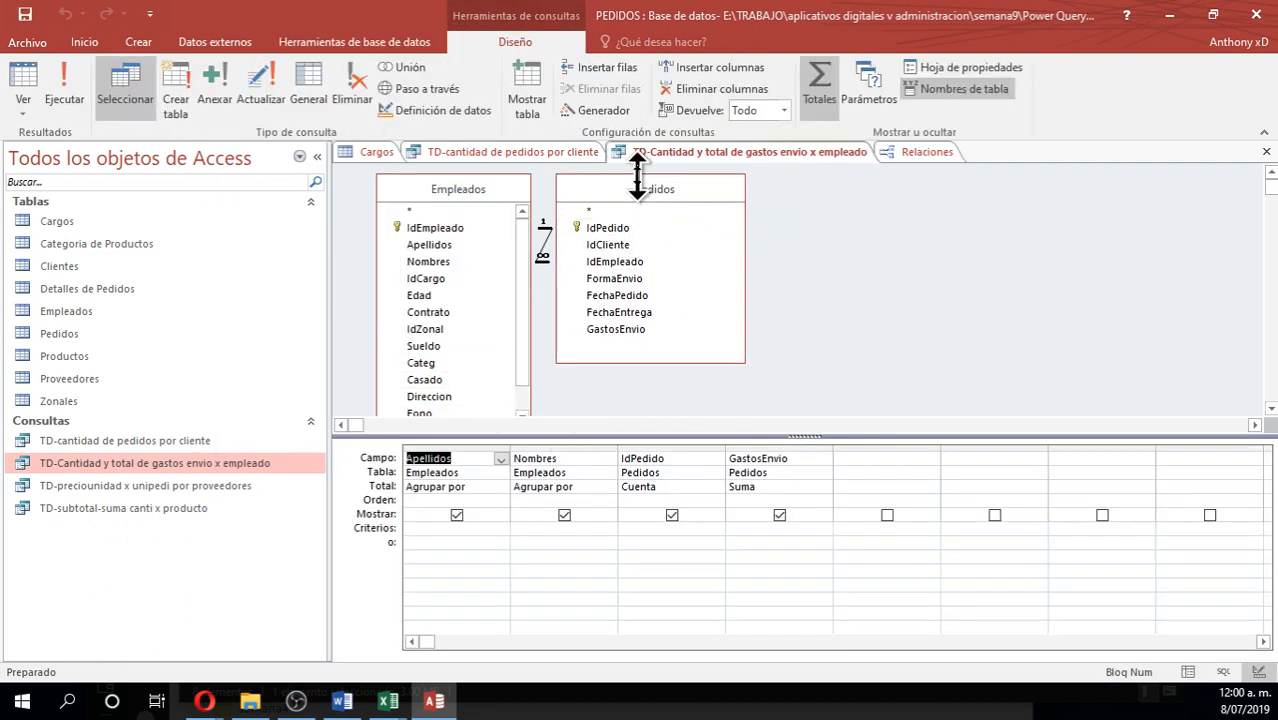
left_click_drag(645, 189, 748, 198)
left_click_drag(444, 187, 478, 175)
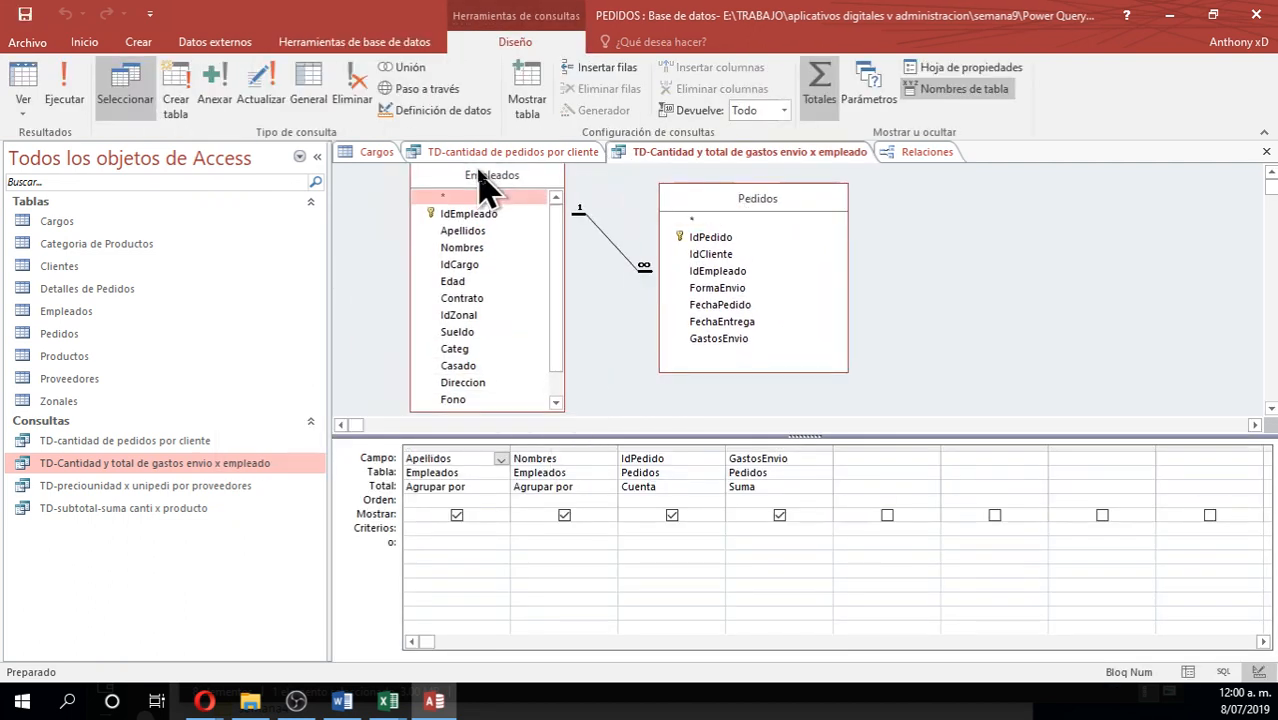
left_click_drag(705, 206, 724, 210)
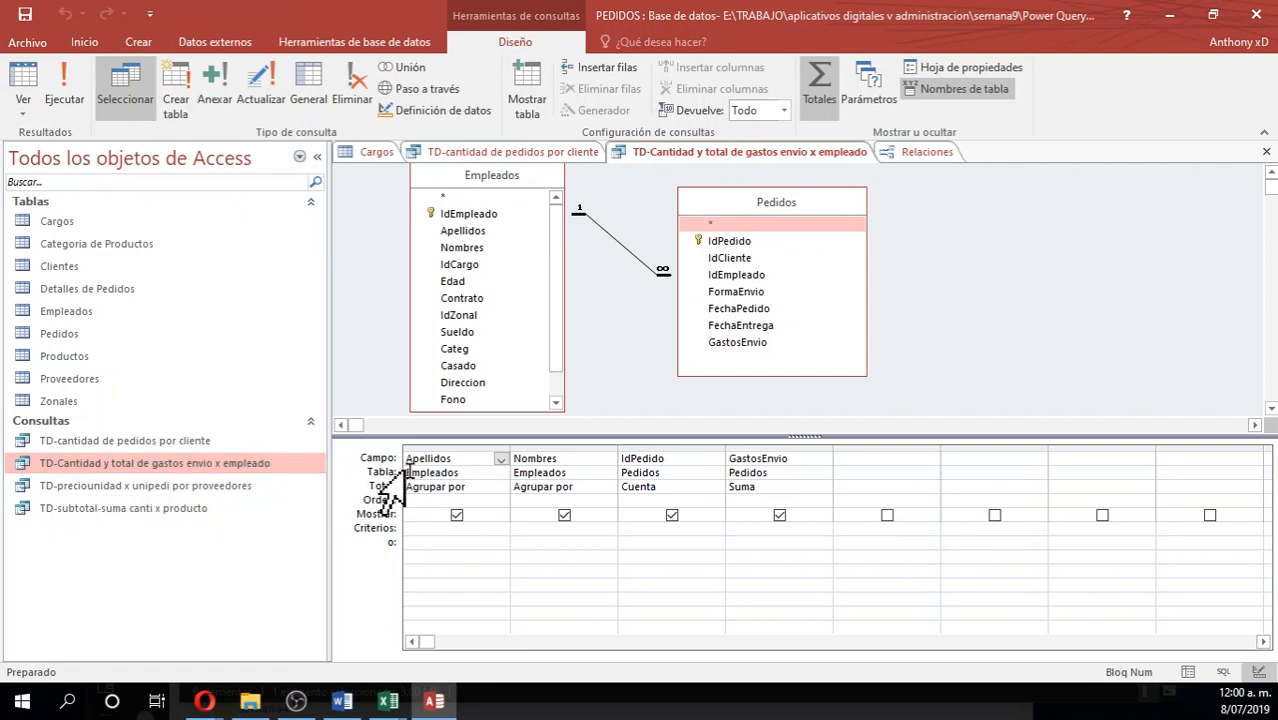
Inspect the IdPedido Cuenta total and the GastosEnvio field in the query grid
left_click(670, 486)
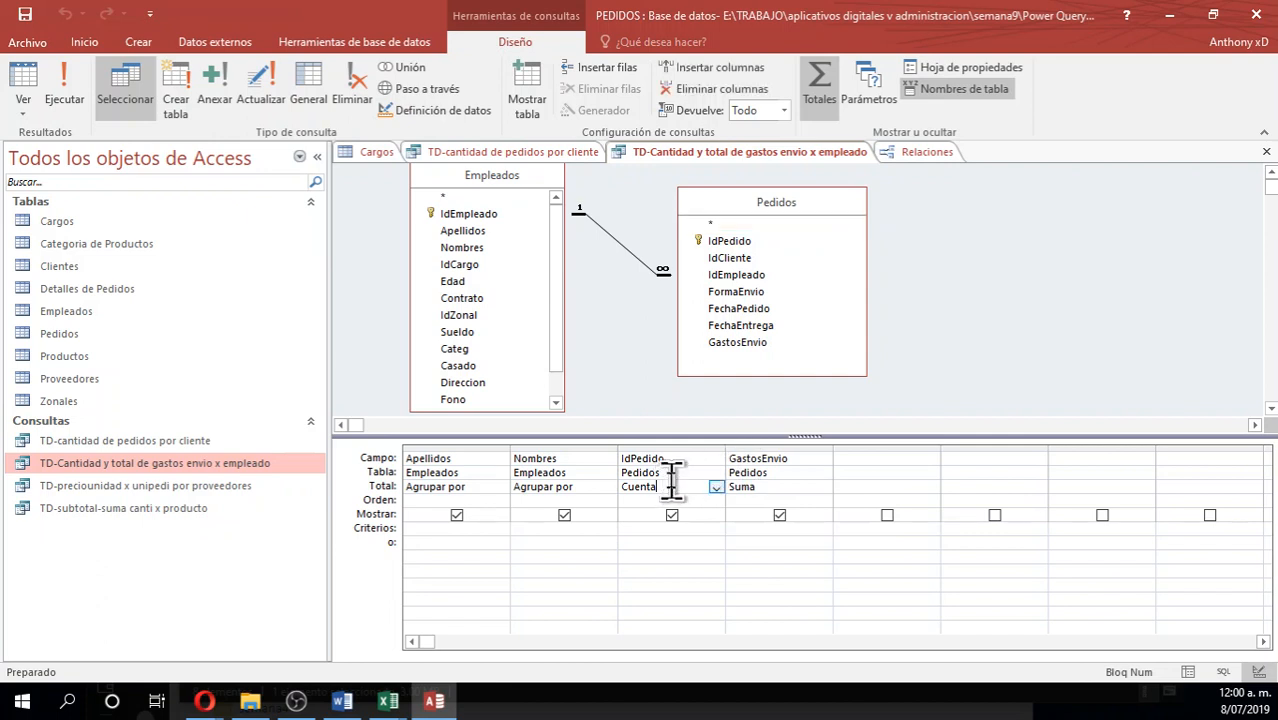
left_click(763, 458)
left_click(822, 474)
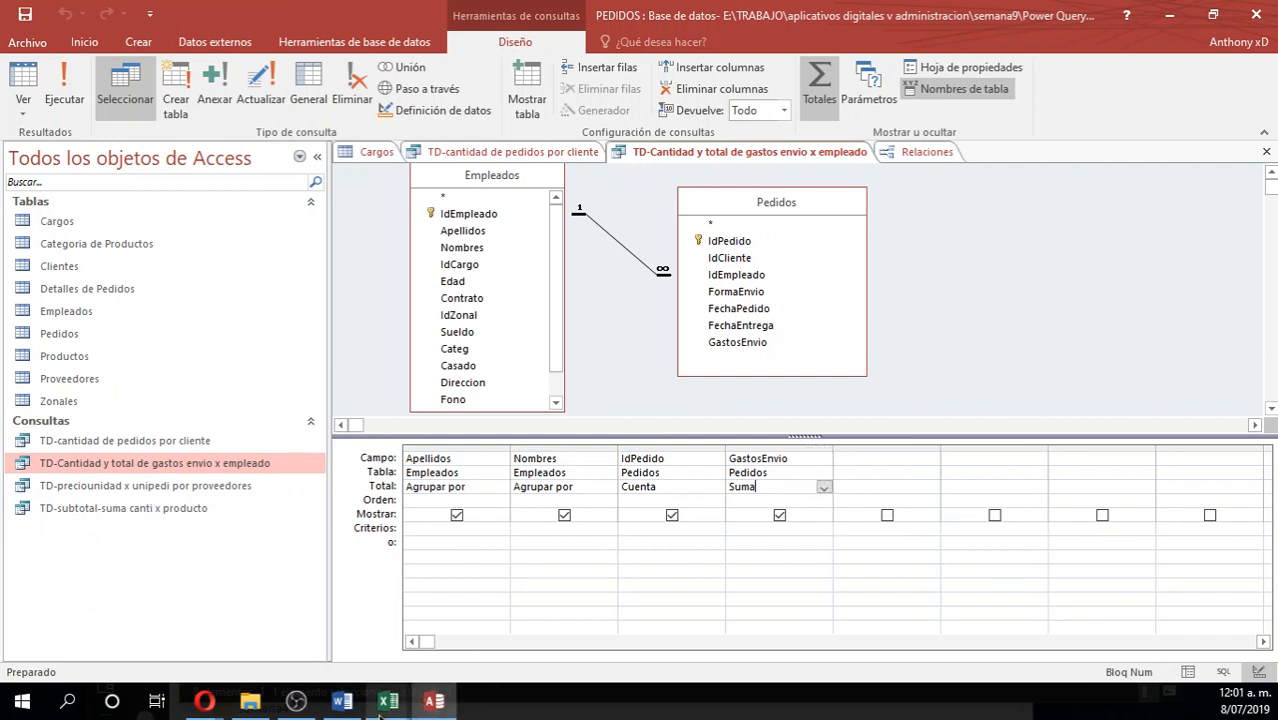
mouse_move(379, 712)
mouse_move(515, 645)
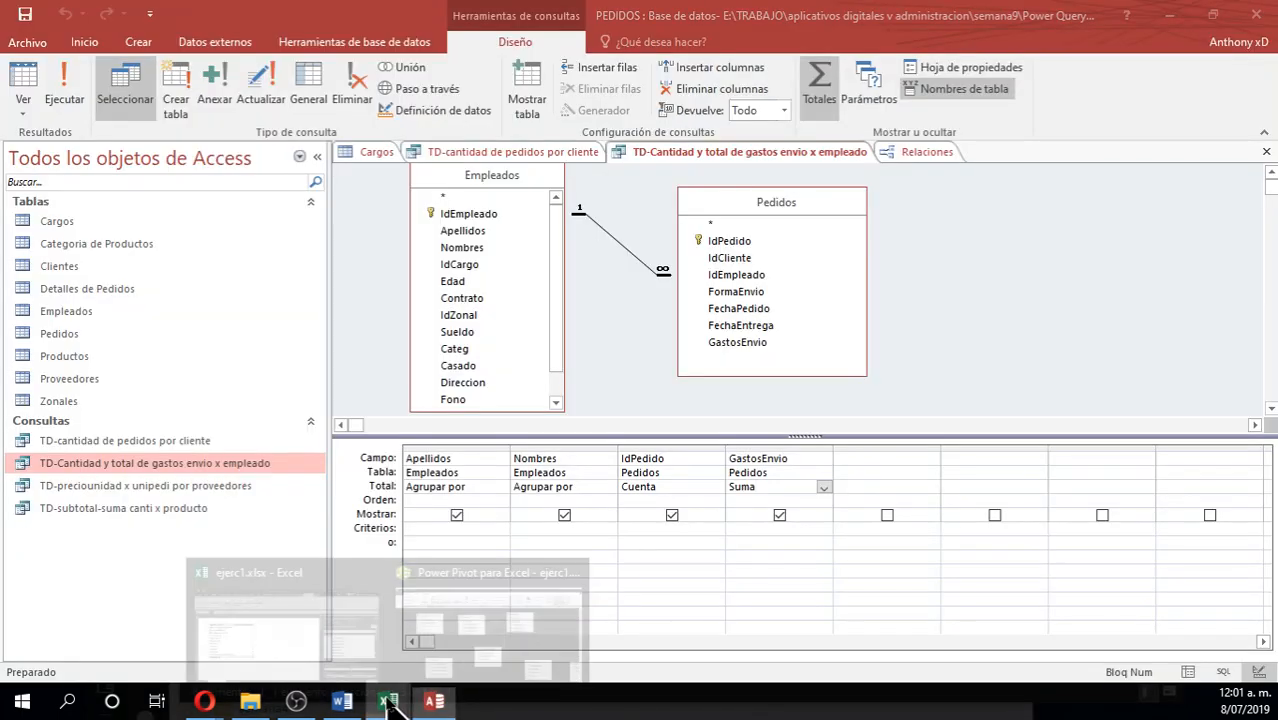
left_click(390, 705)
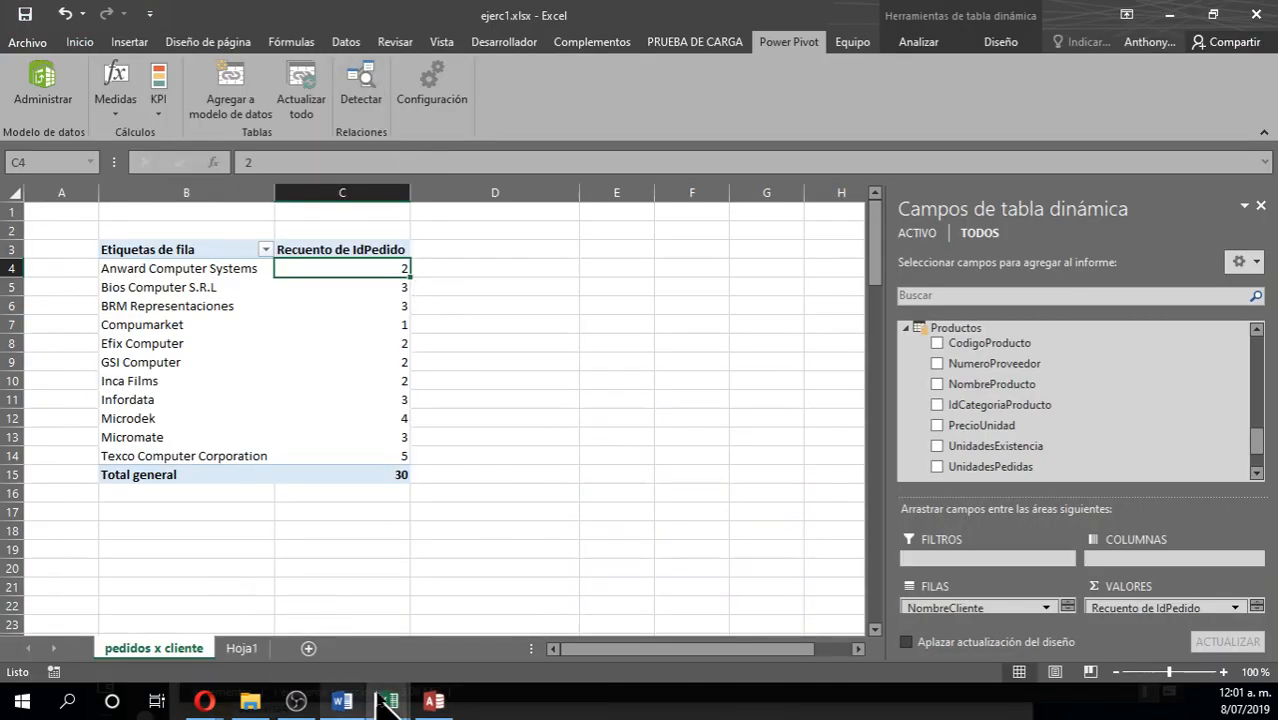
From the Power Pivot window, create a plain pivot table on a new worksheet
mouse_move(387, 705)
left_click(485, 608)
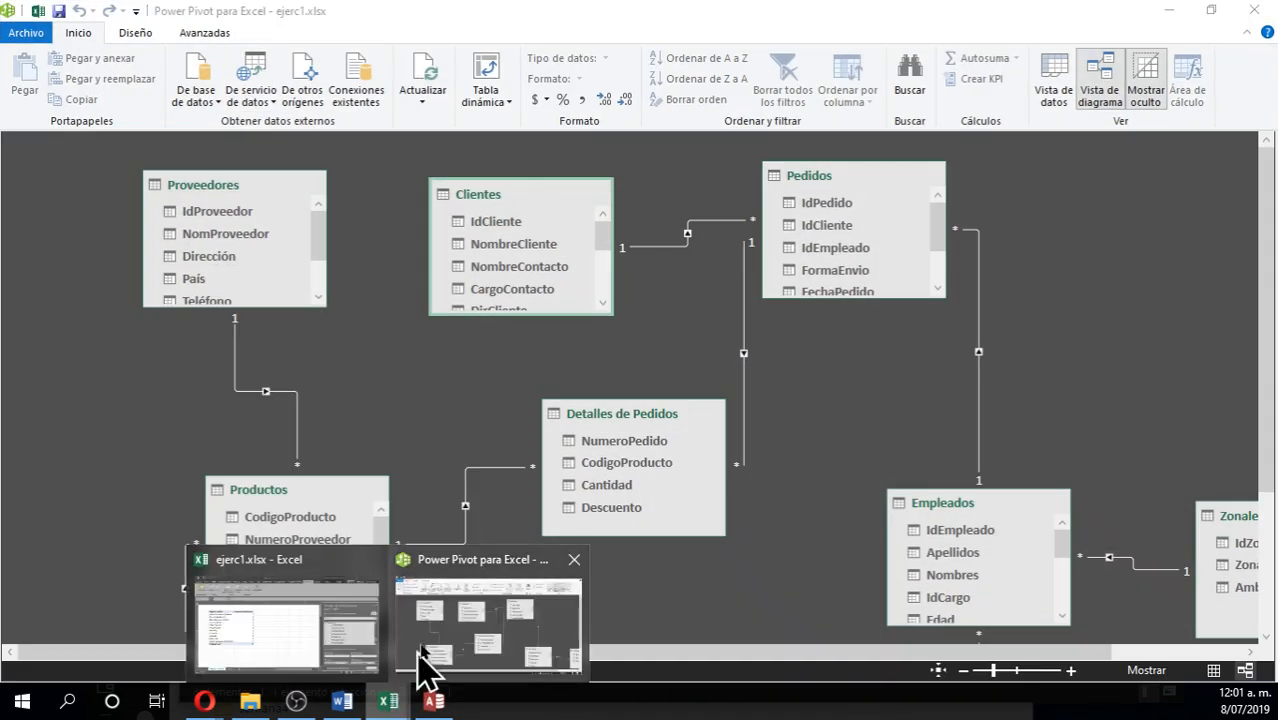
left_click(511, 104)
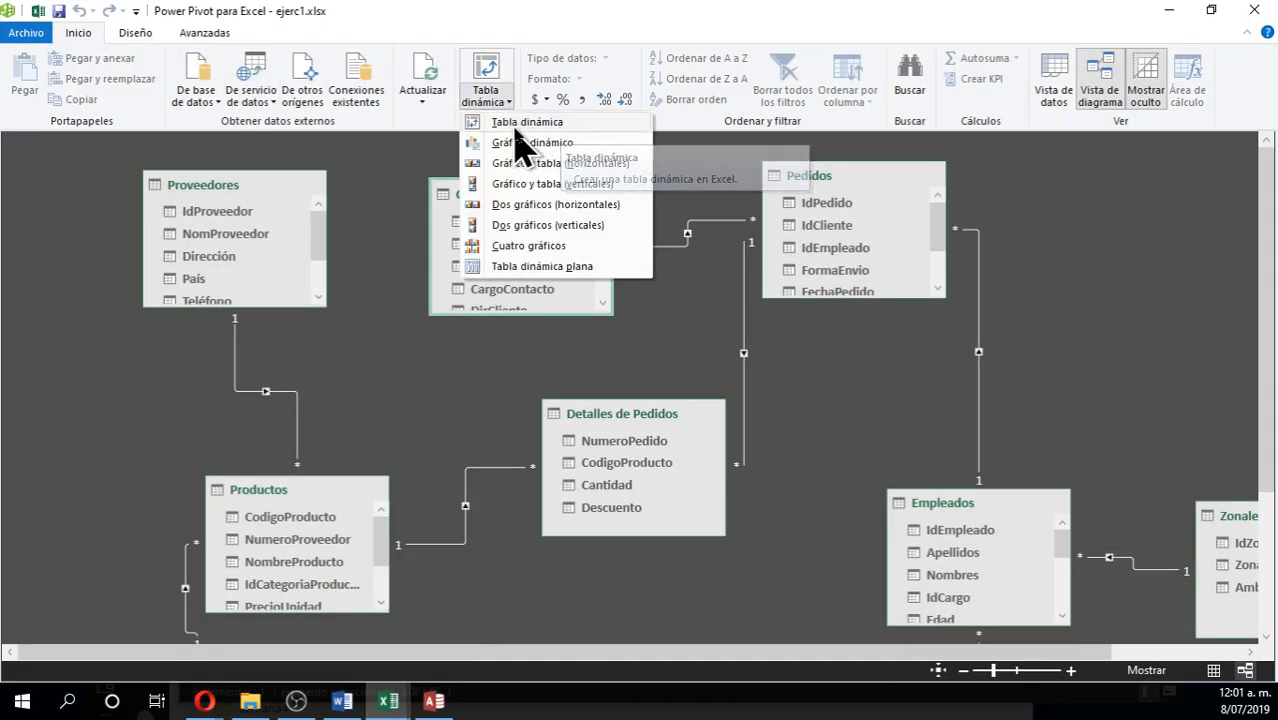
left_click(560, 124)
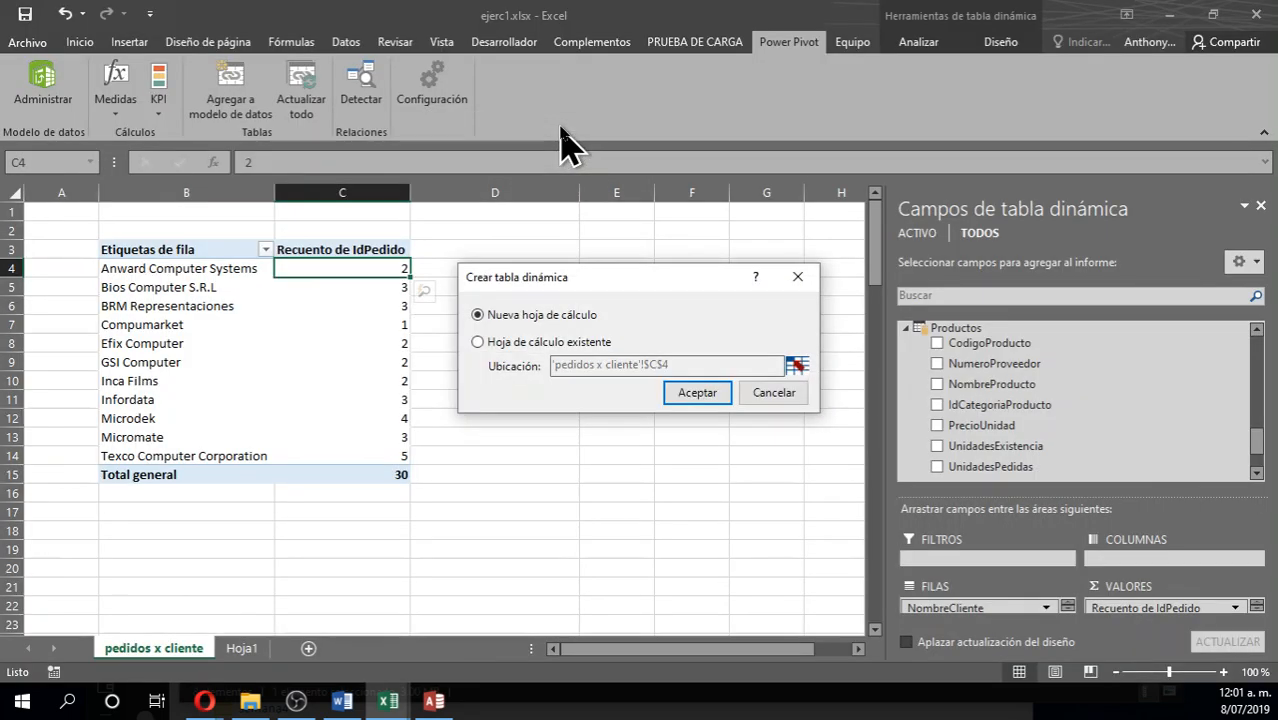
left_click(697, 395)
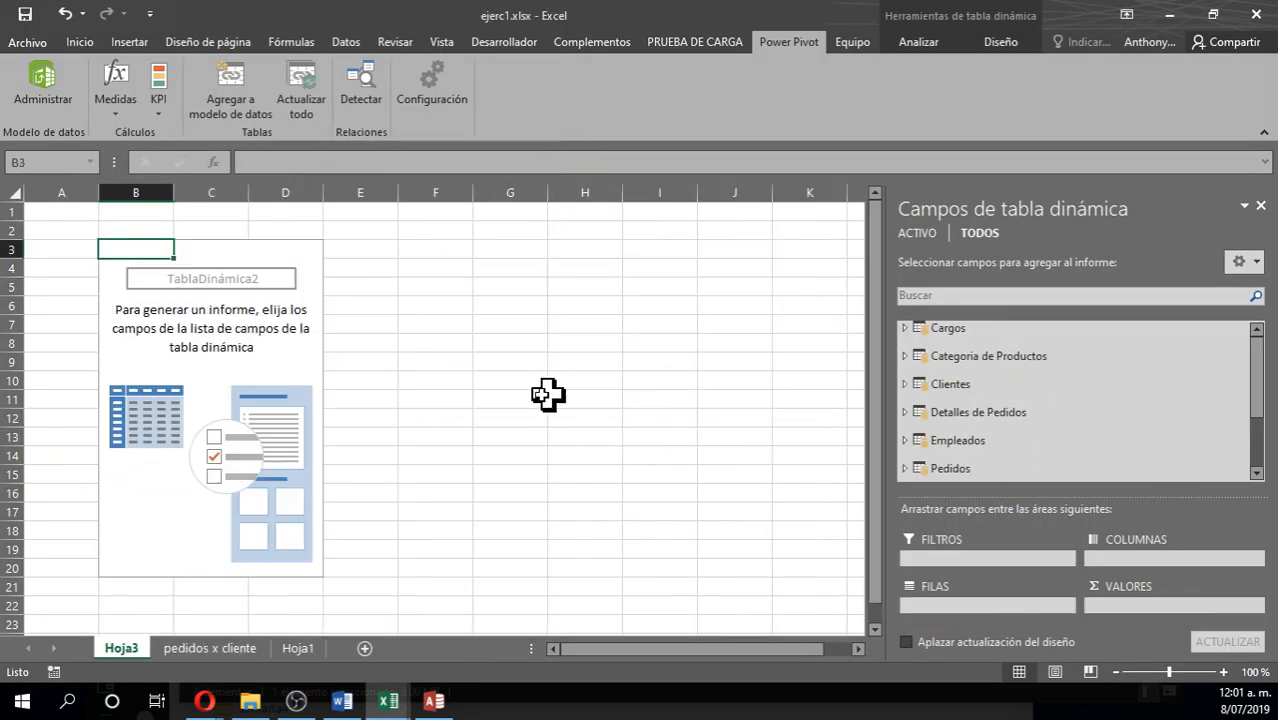
Add Empleados' Apellidos to the pivot rows with Nombres nested beneath it
scroll(1264, 372, "down", 1)
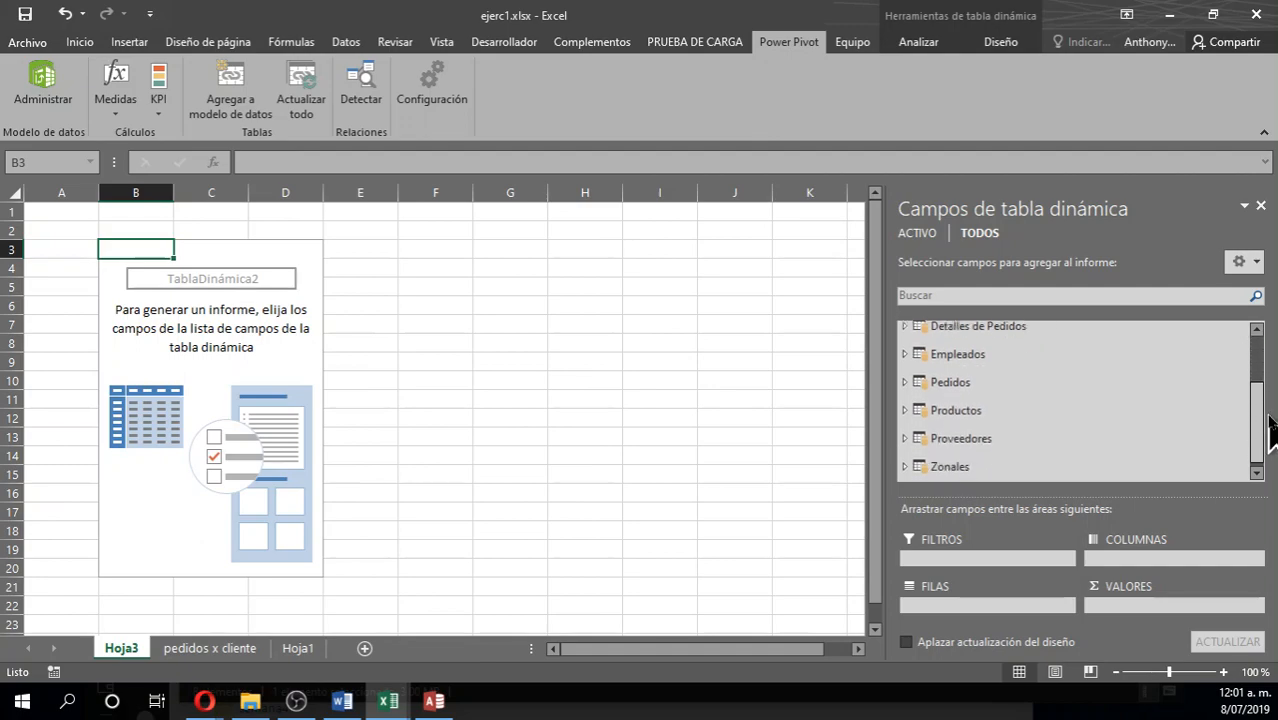
left_click(438, 704)
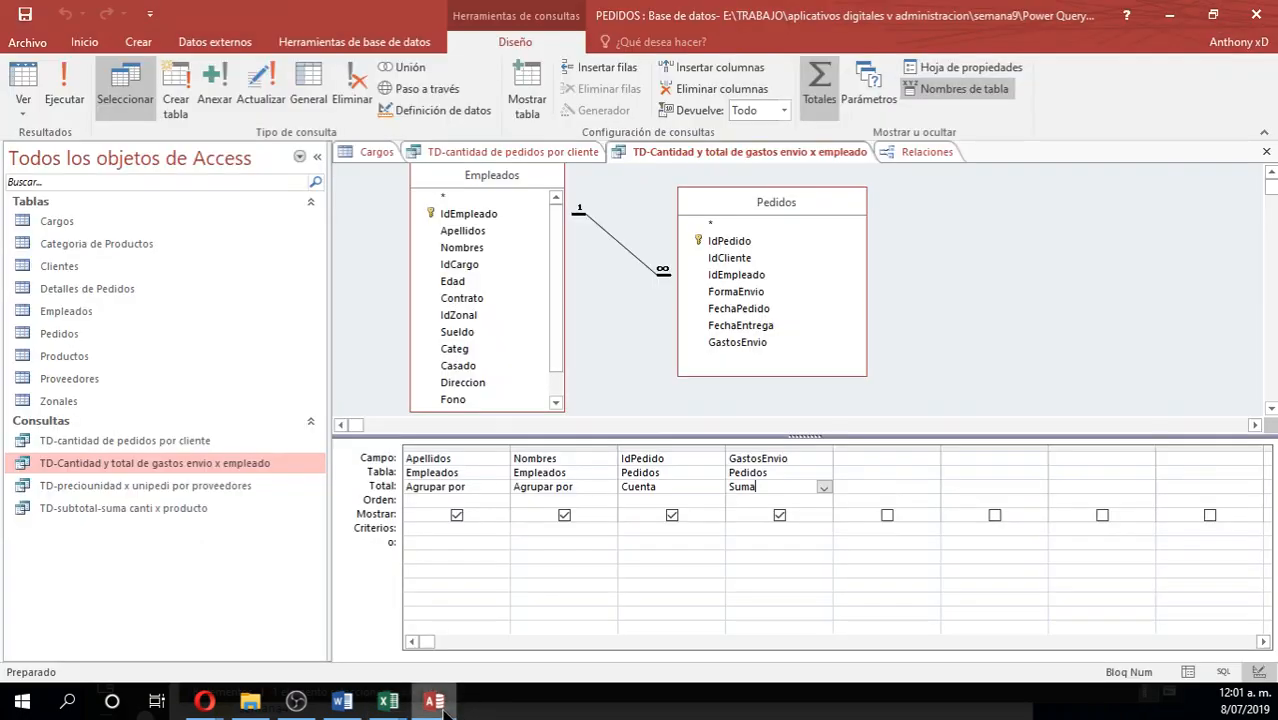
left_click(438, 704)
left_click(440, 706)
left_click(438, 704)
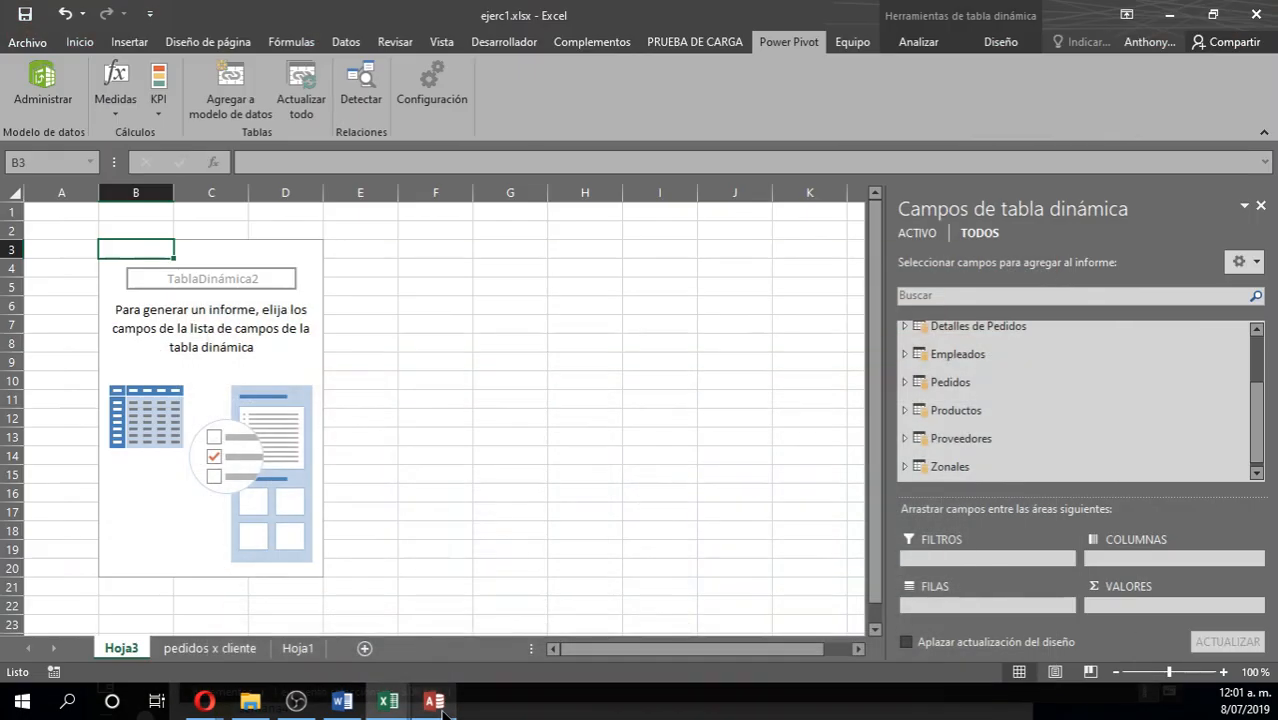
left_click(907, 355)
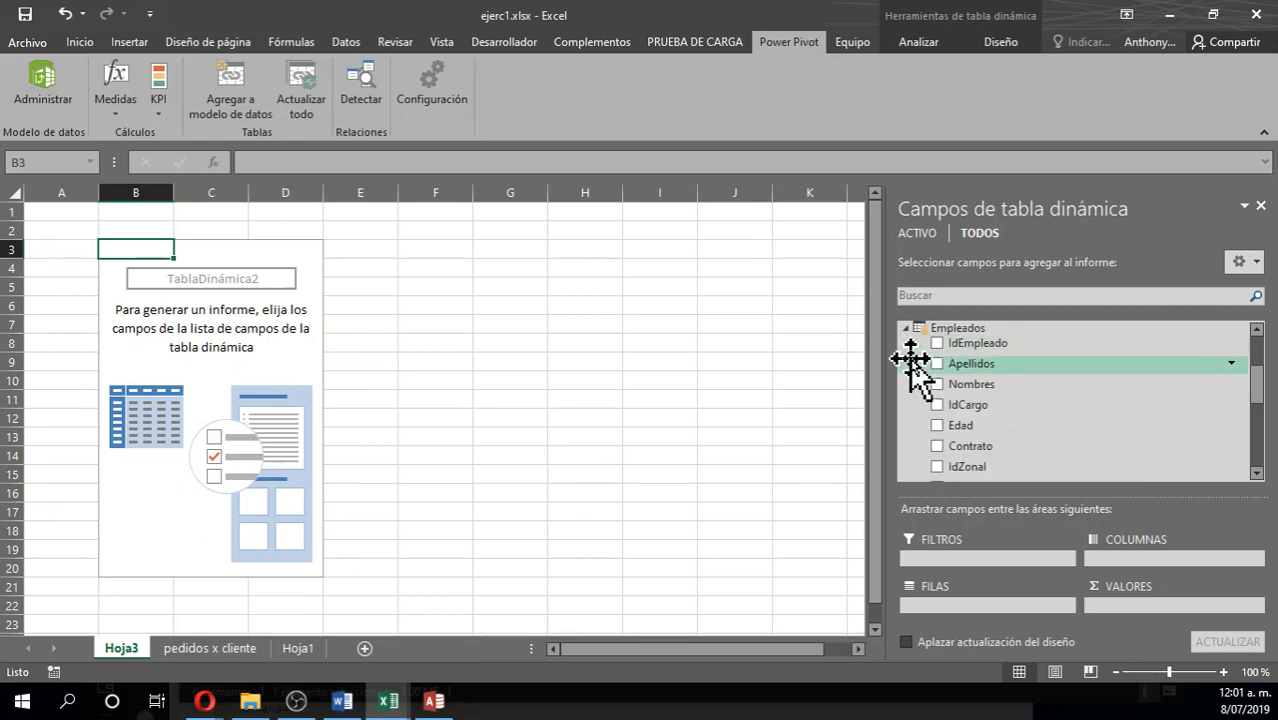
left_click(940, 366)
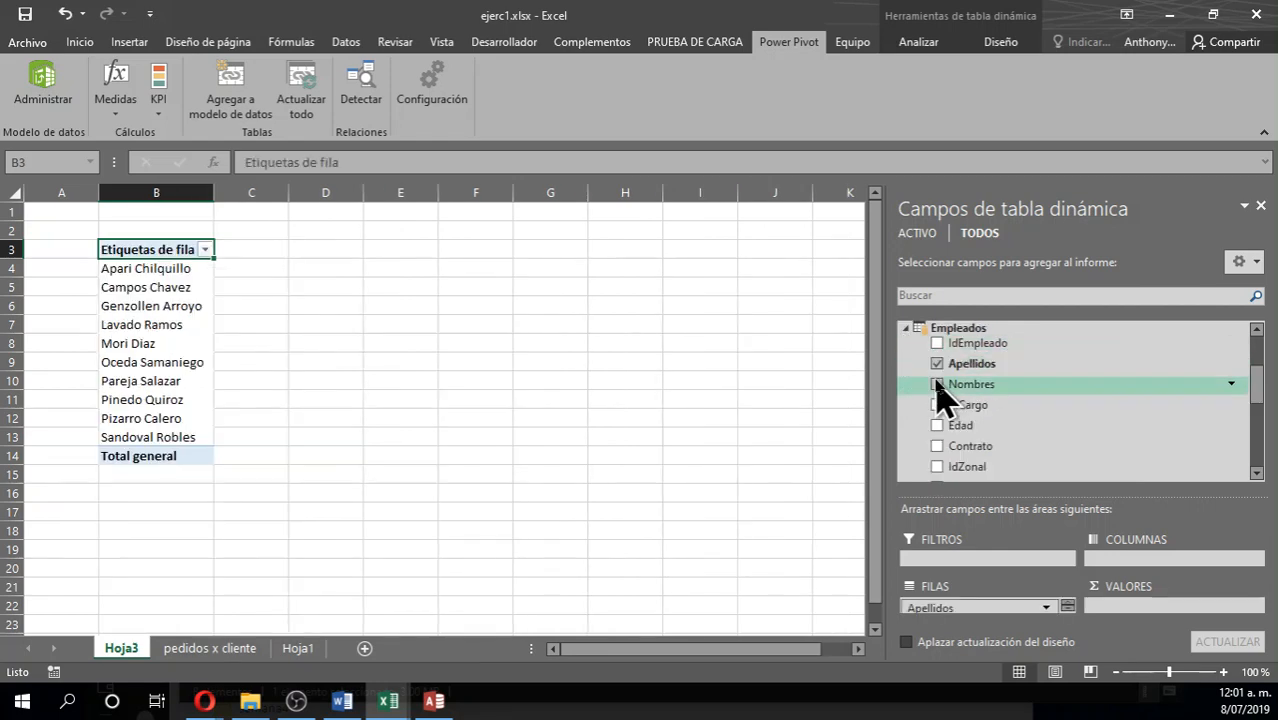
left_click(939, 388)
left_click_drag(938, 384, 150, 290)
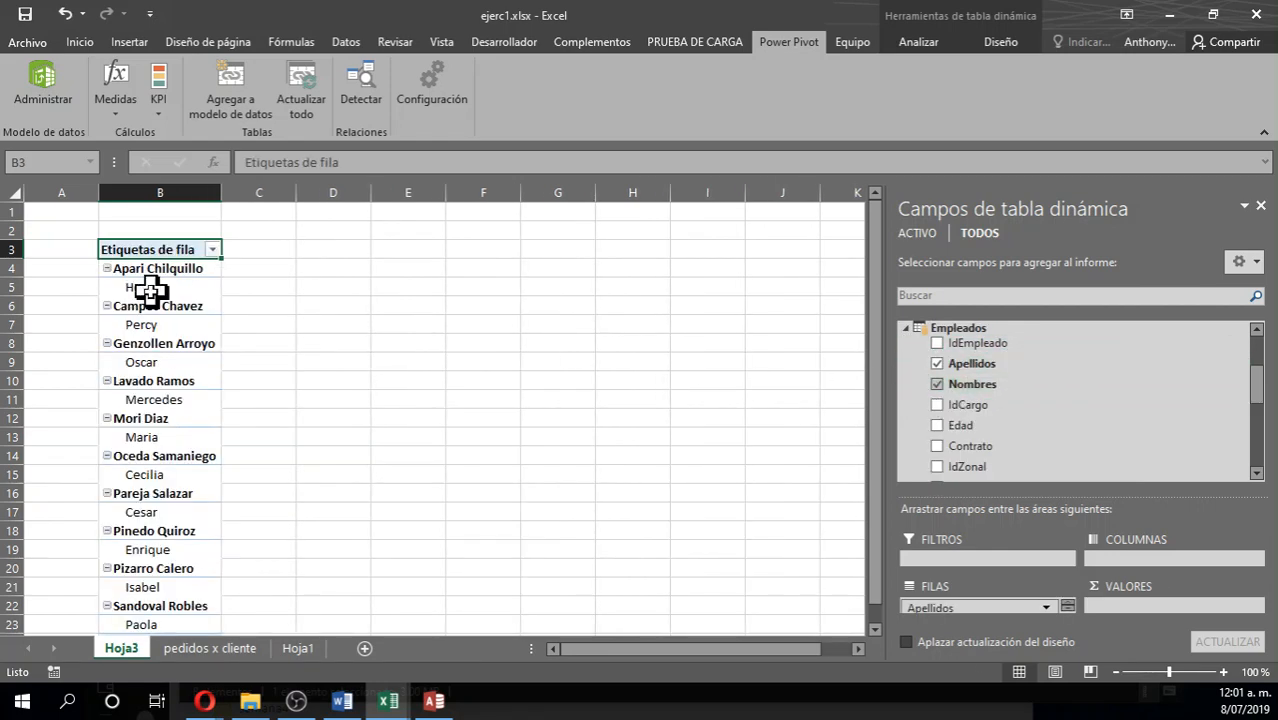
Collapse all ten surname groups, from Apari Chilquillo to Sandoval Robles
left_click(107, 268)
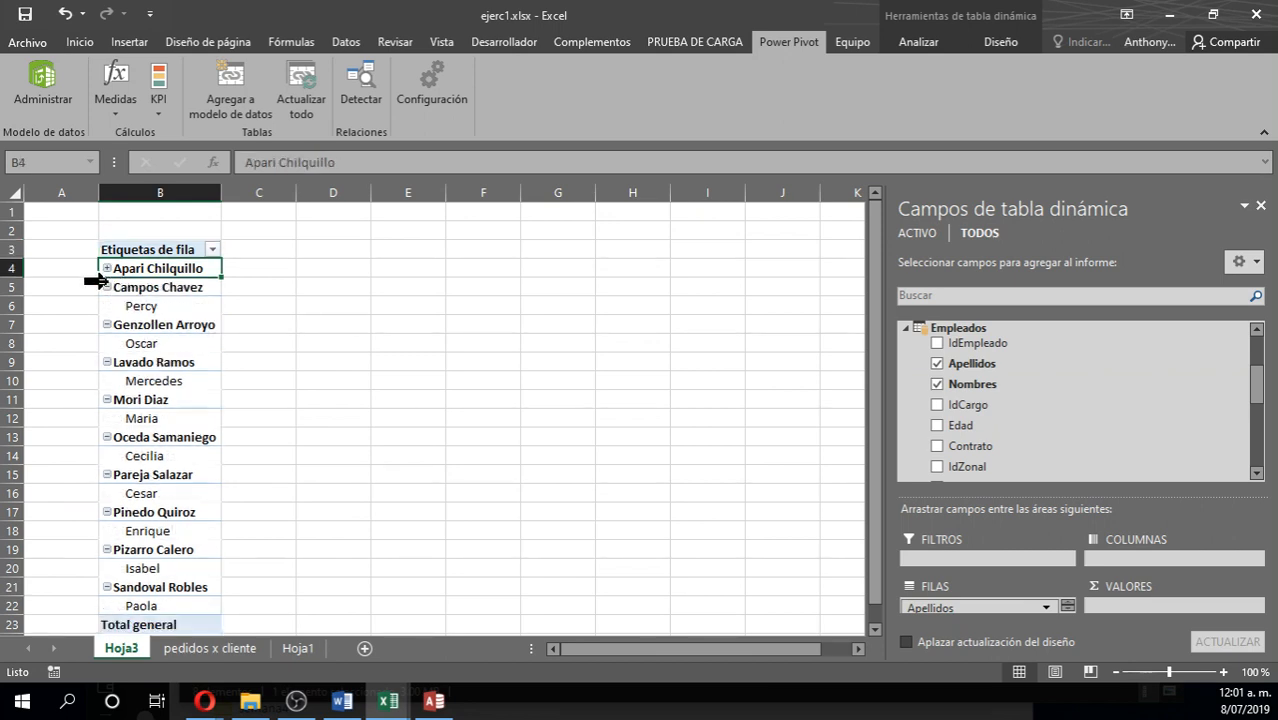
left_click(102, 284)
left_click(107, 288)
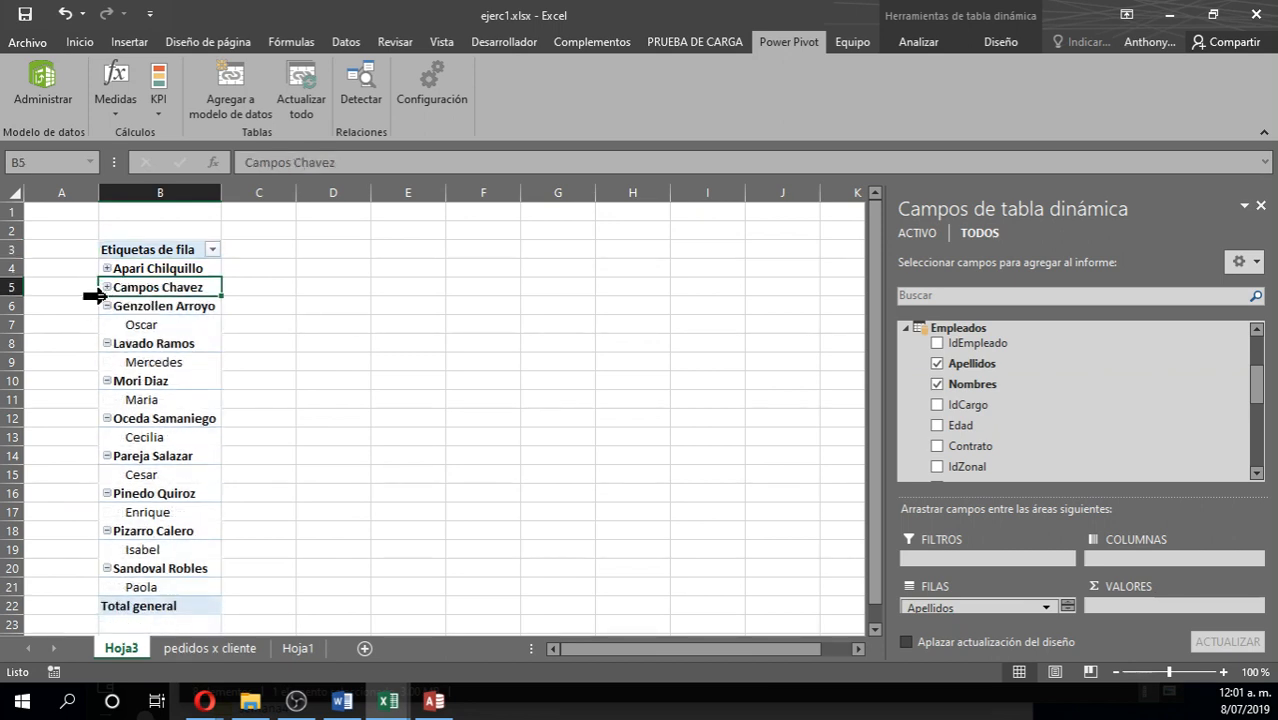
left_click(107, 306)
left_click(108, 326)
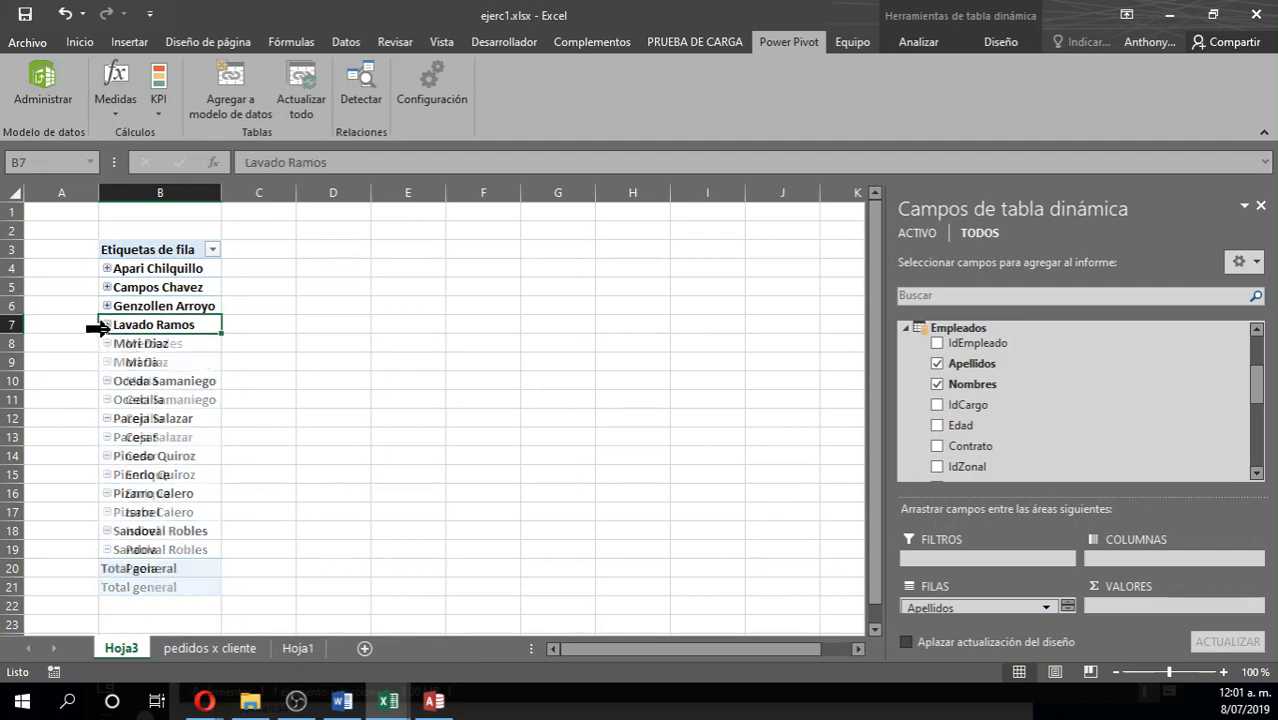
left_click(107, 343)
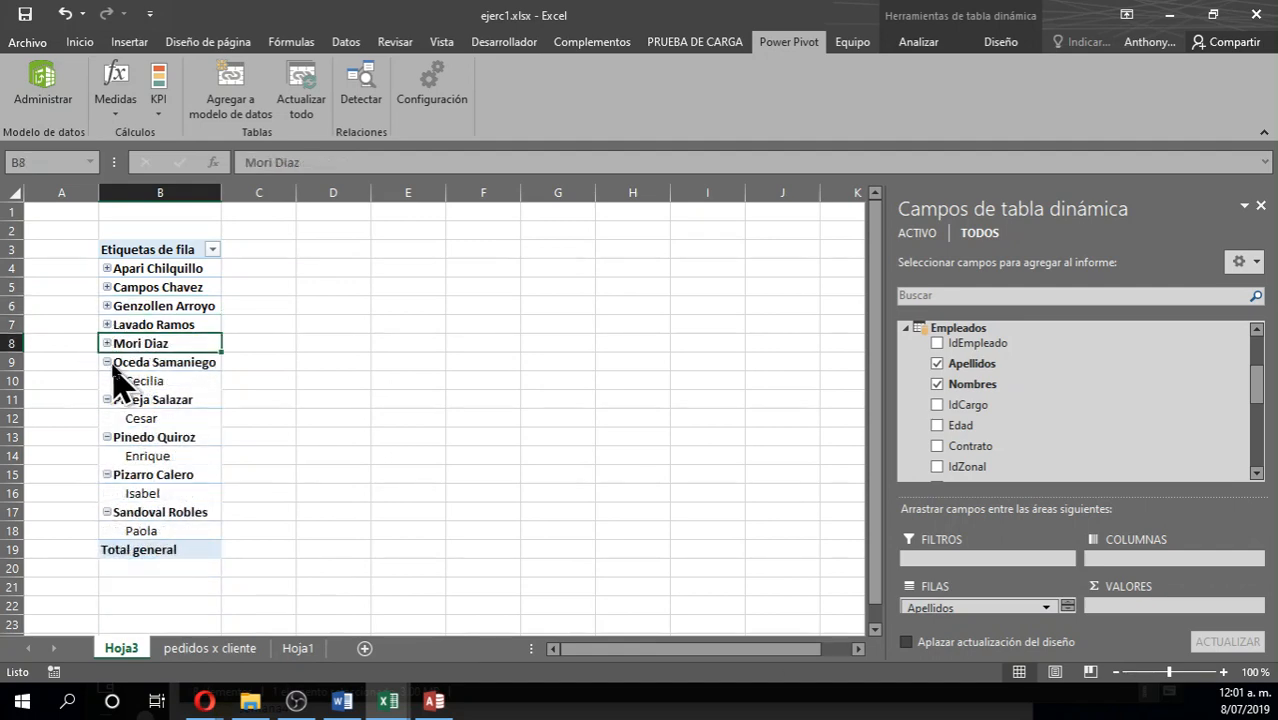
left_click(107, 362)
left_click(108, 382)
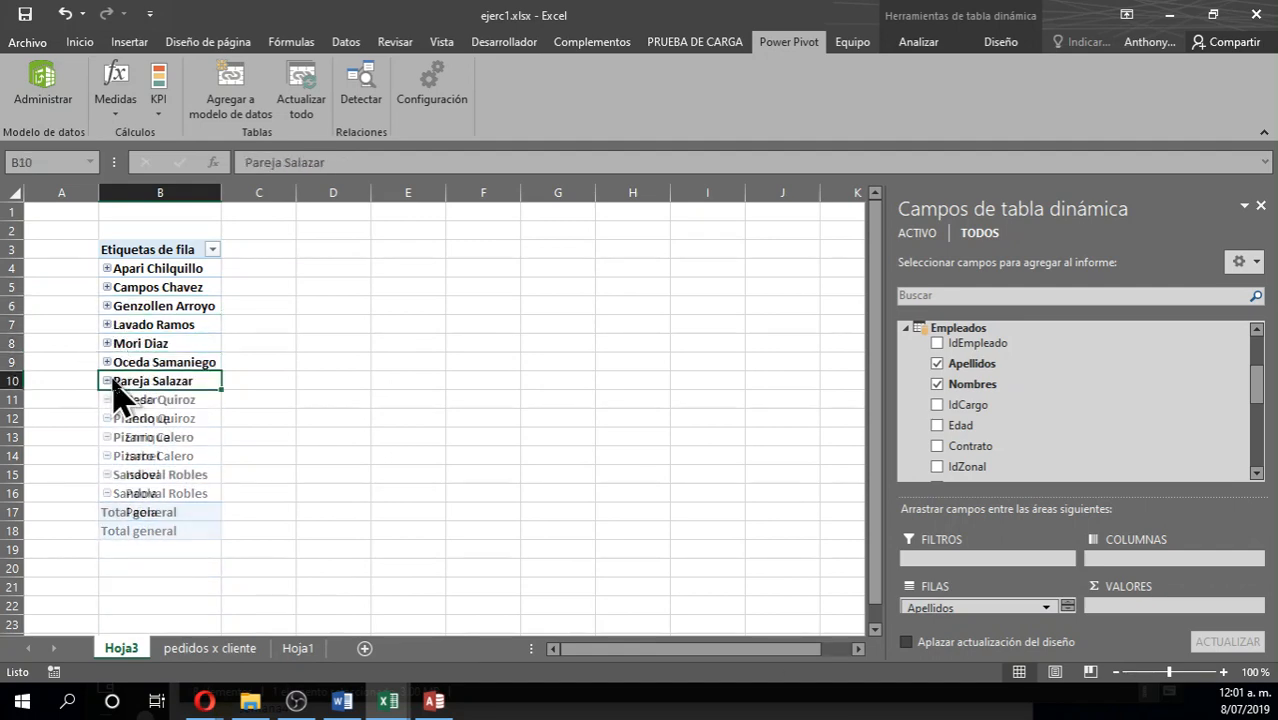
left_click(106, 399)
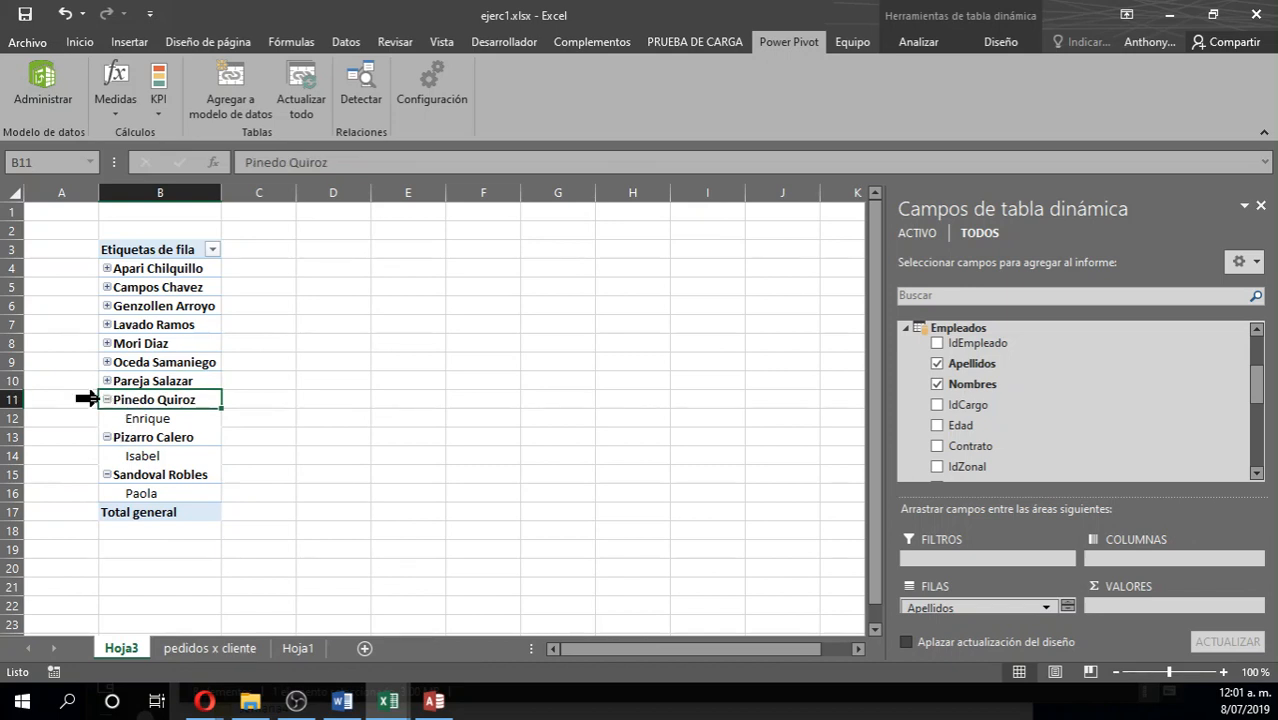
left_click(107, 400)
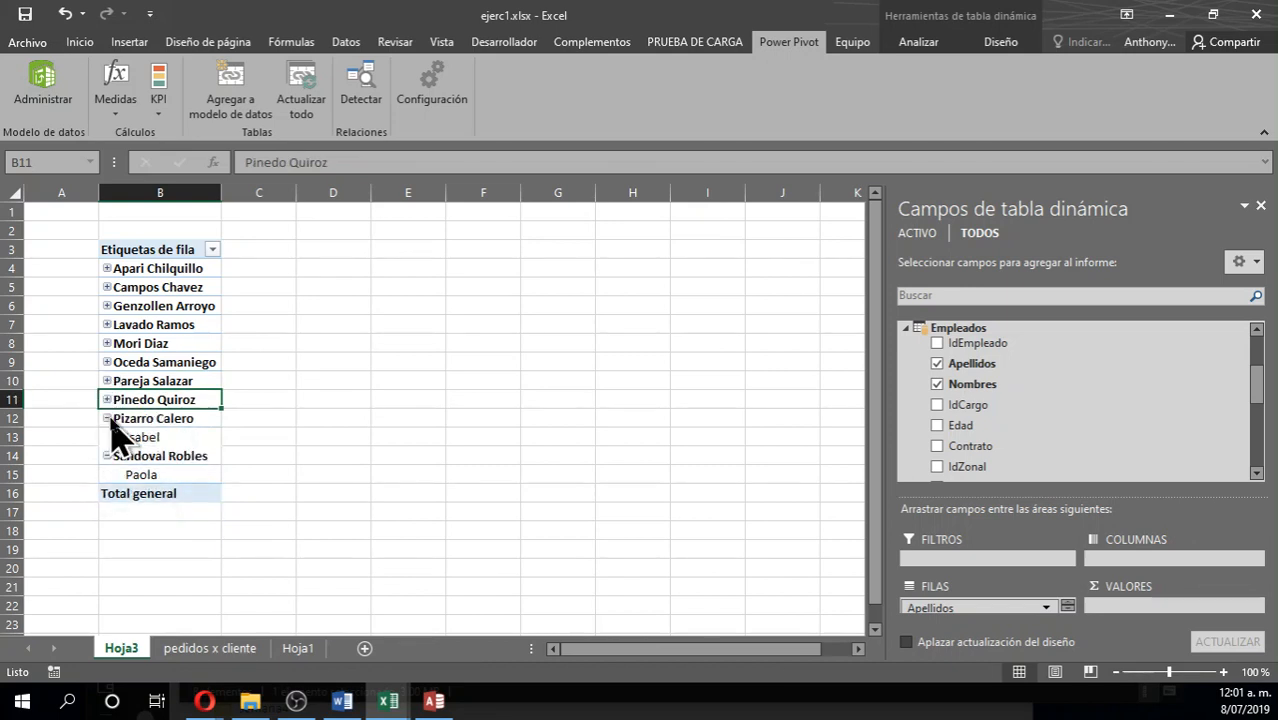
left_click(107, 418)
left_click(107, 437)
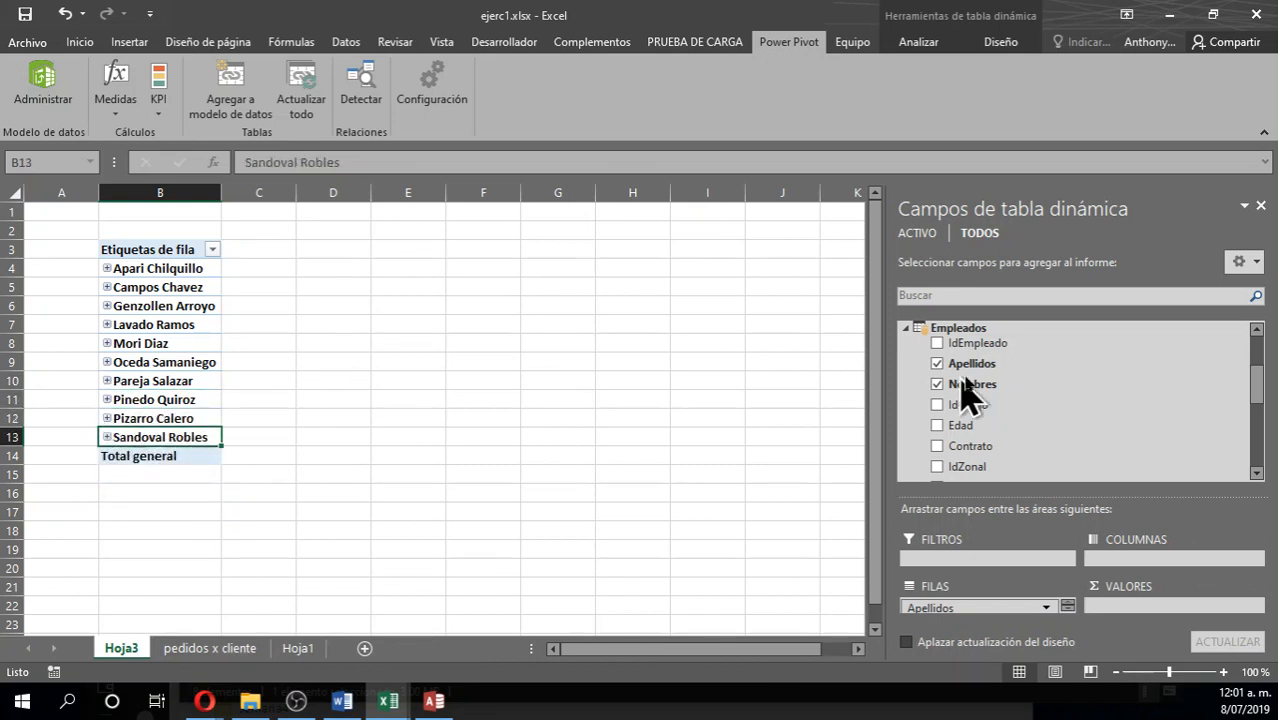
left_click(440, 703)
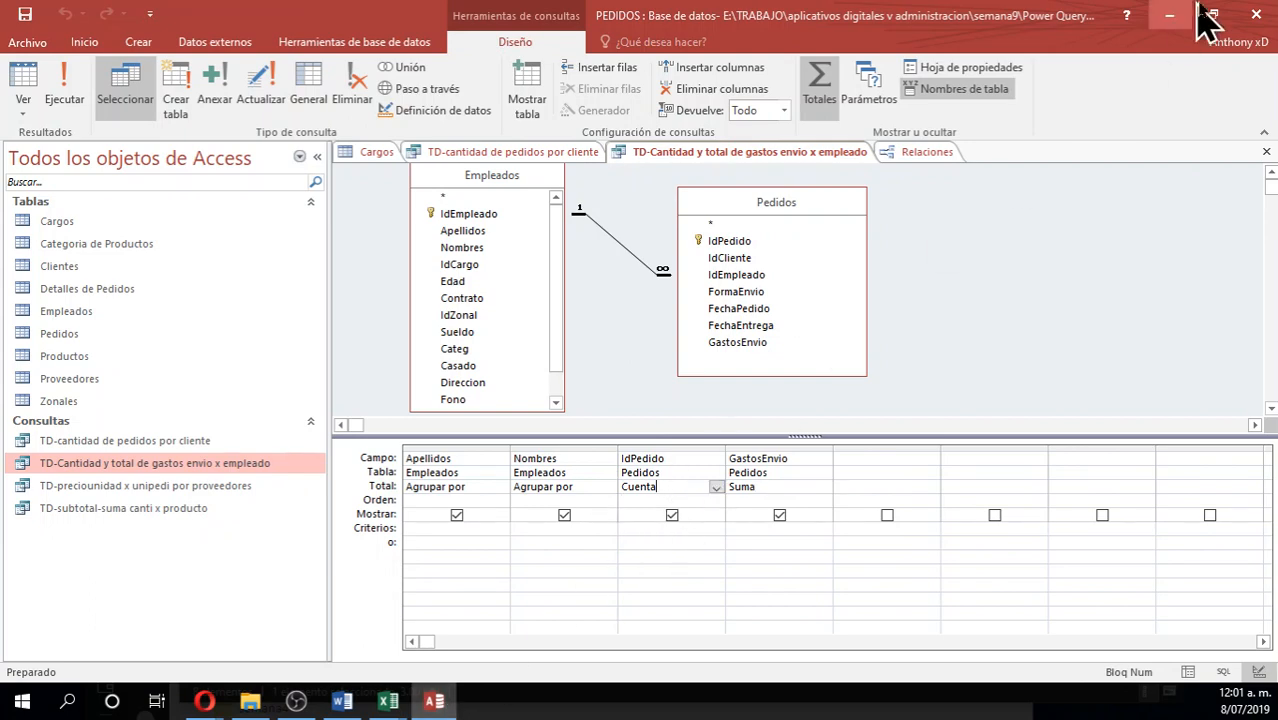
left_click(1169, 15)
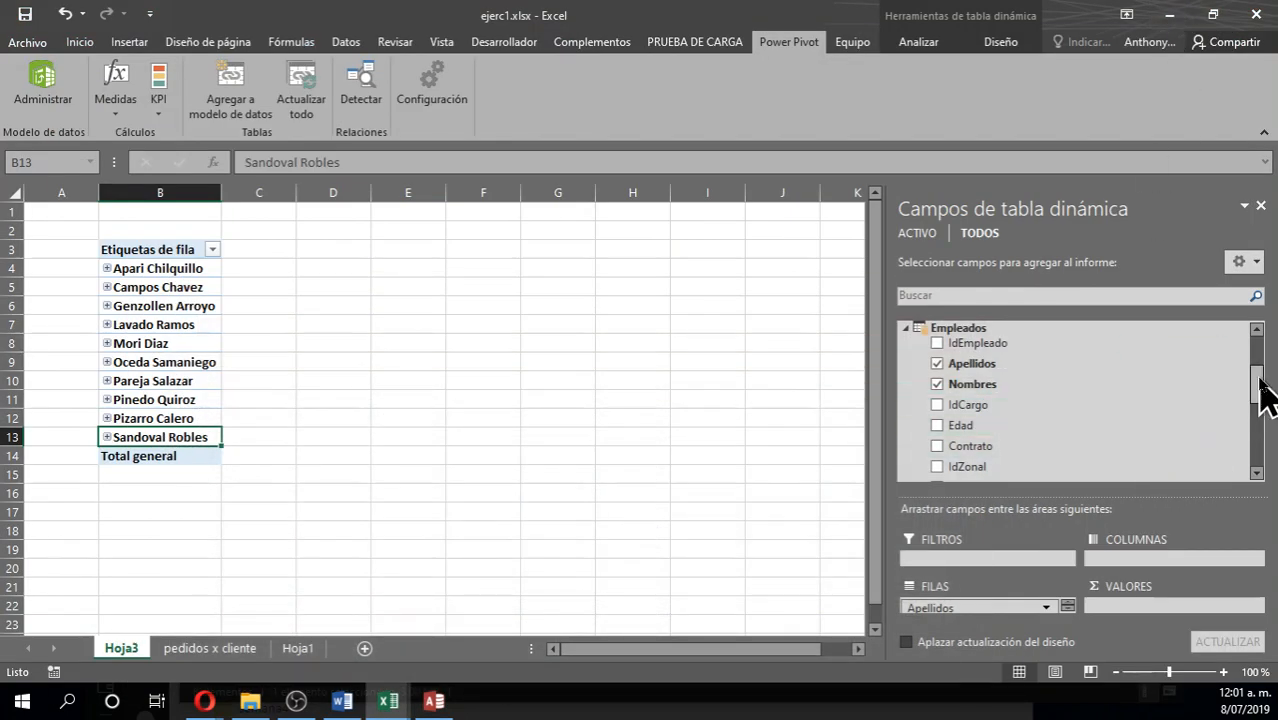
Add Pedidos' IdPedido to the pivot values, comparing against the Access query design
left_click_drag(1262, 391, 1262, 455)
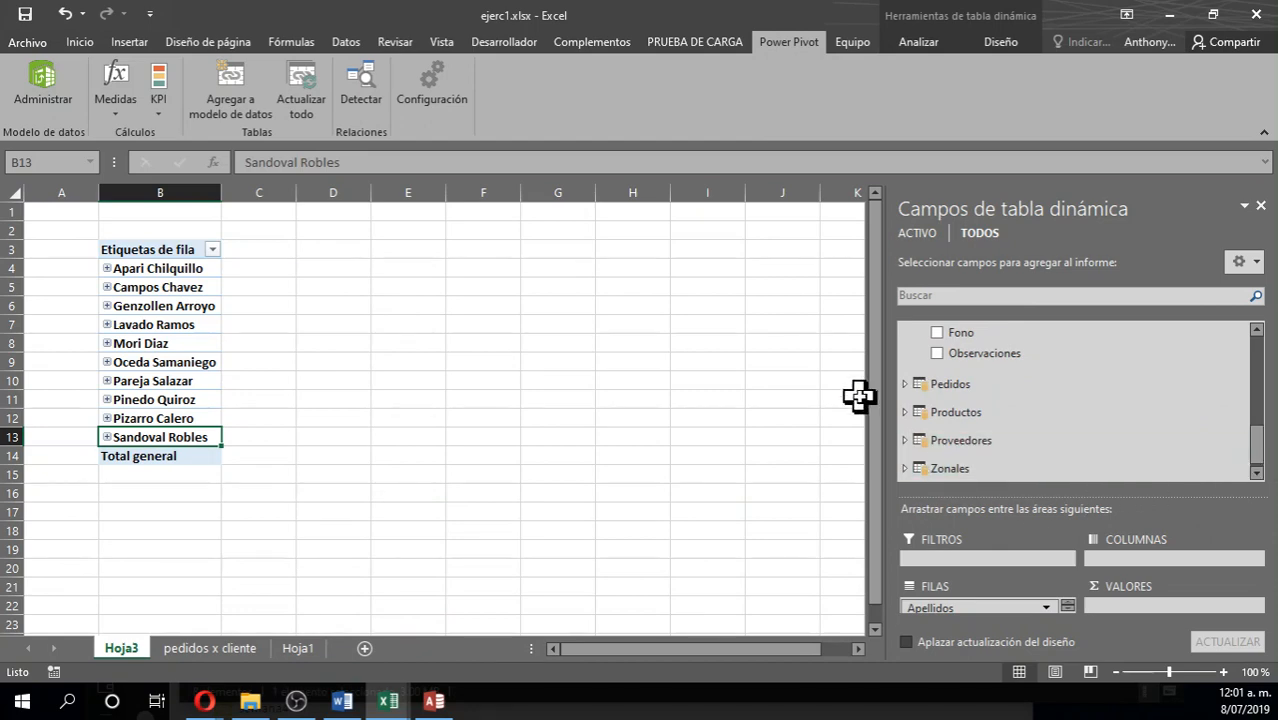
left_click(906, 384)
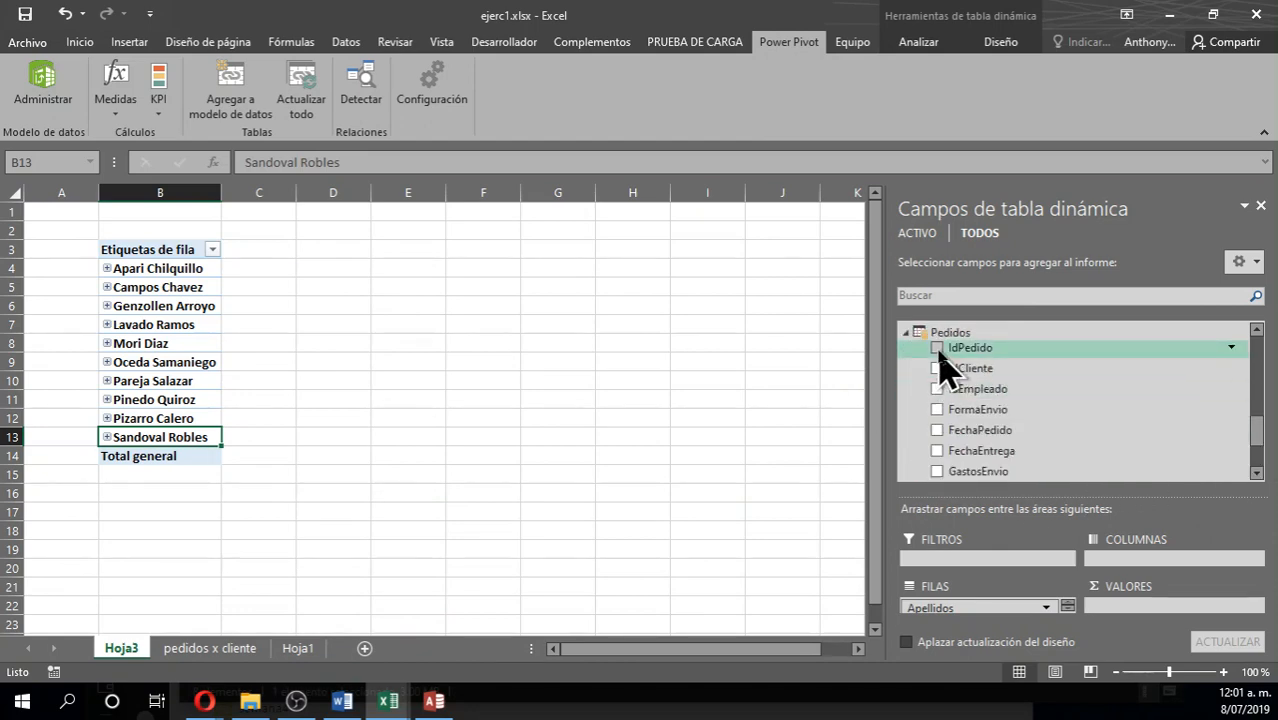
left_click(937, 348)
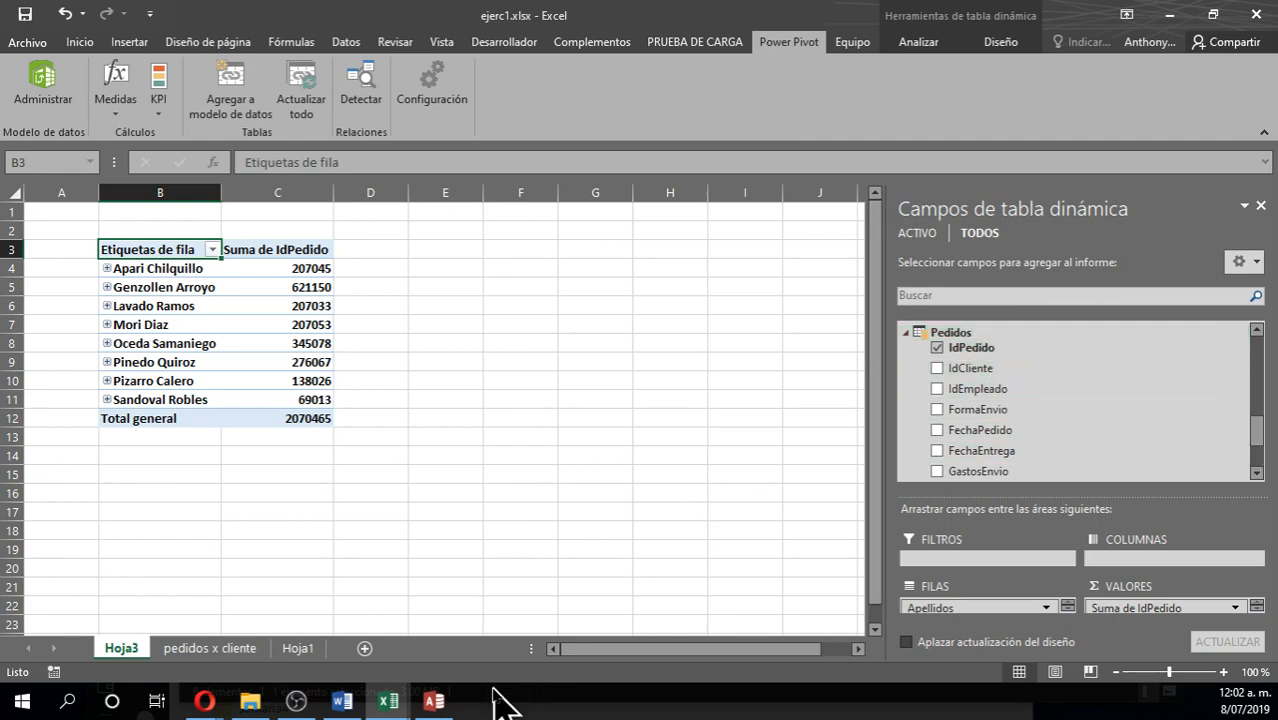
left_click(434, 700)
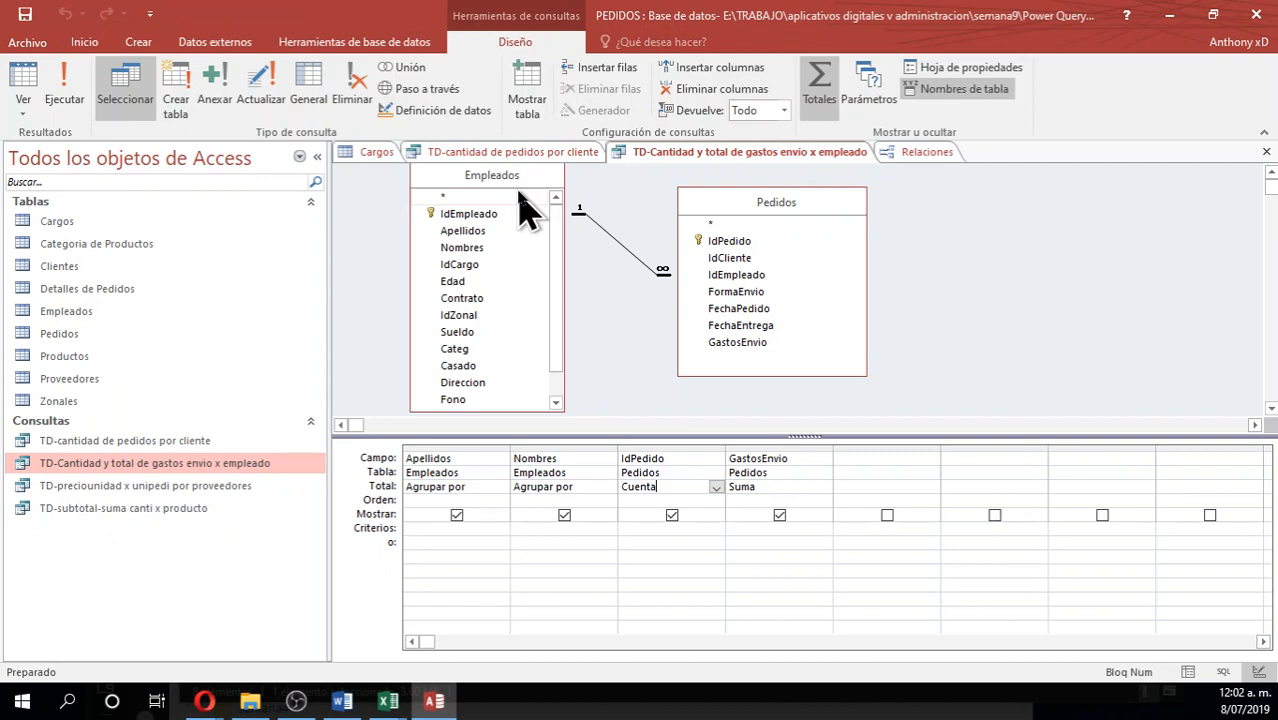
left_click_drag(774, 210, 770, 240)
left_click(1169, 16)
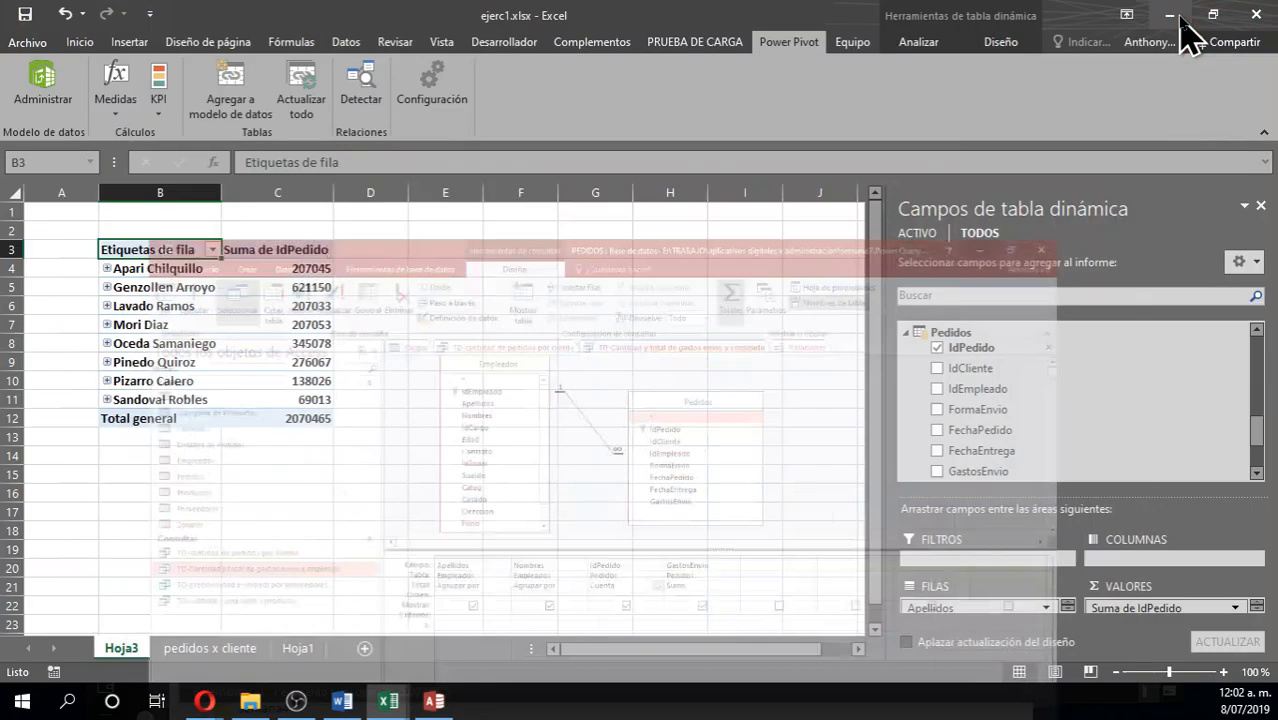
Change the IdPedido value field's summary from sum to Cuenta (count)
left_click(1150, 604)
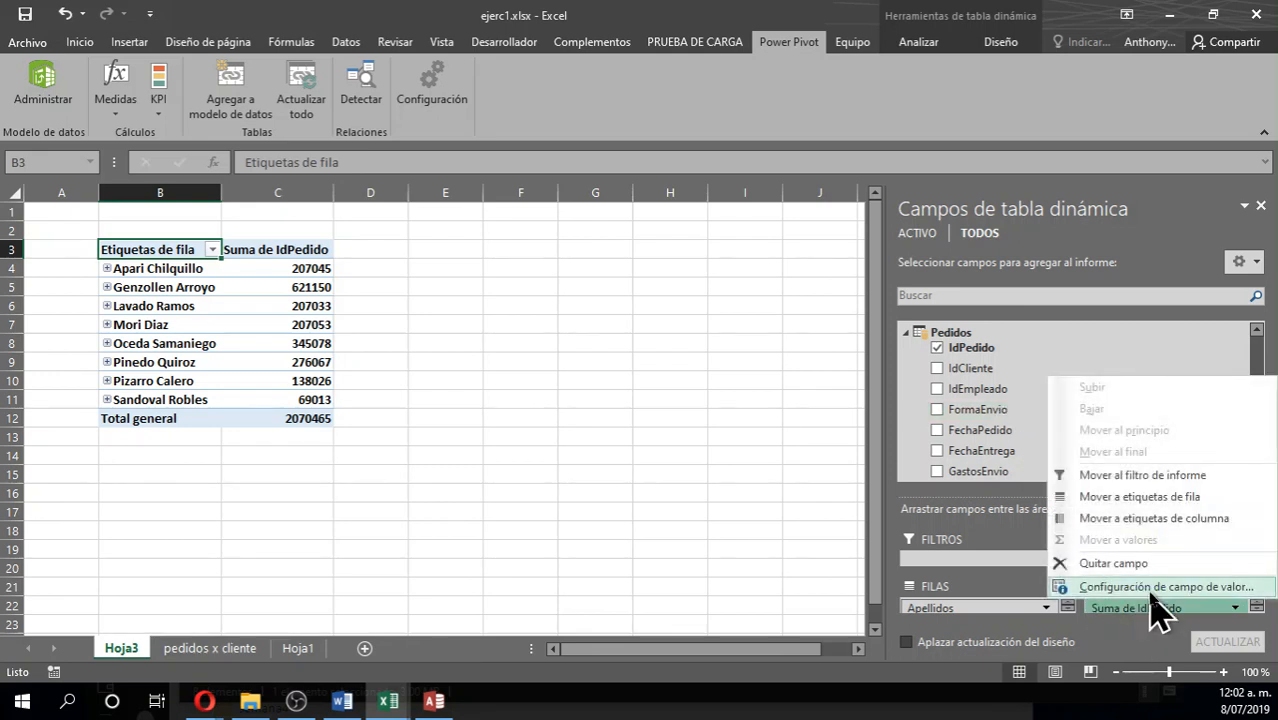
left_click(1160, 588)
left_click(380, 323)
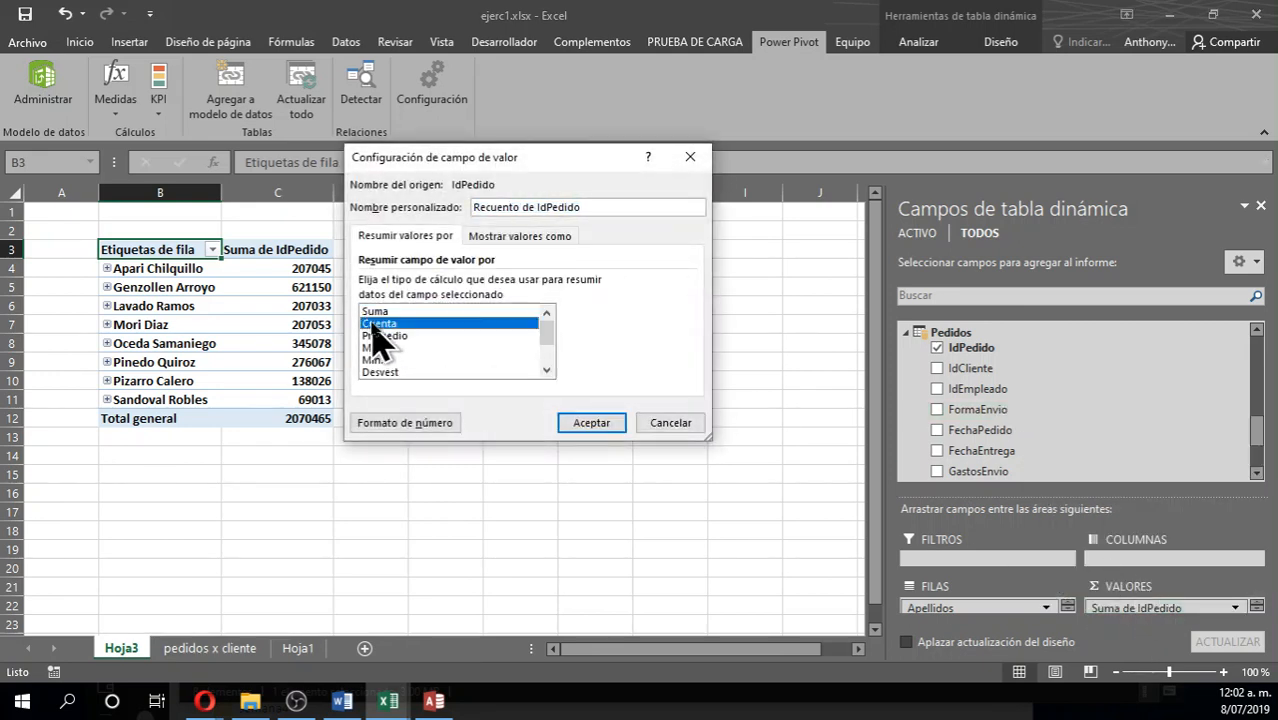
left_click(591, 423)
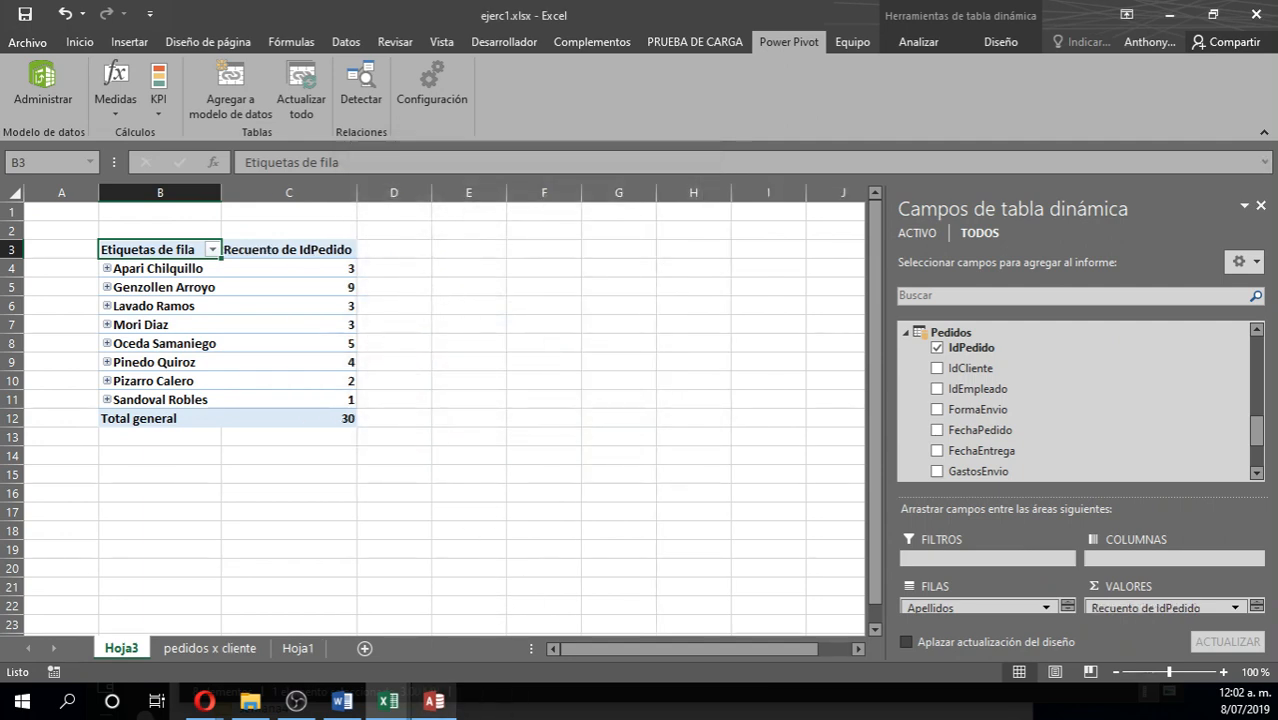
Add GastosEnvio as a summed value column and enlarge the field list's layout areas
left_click(436, 704)
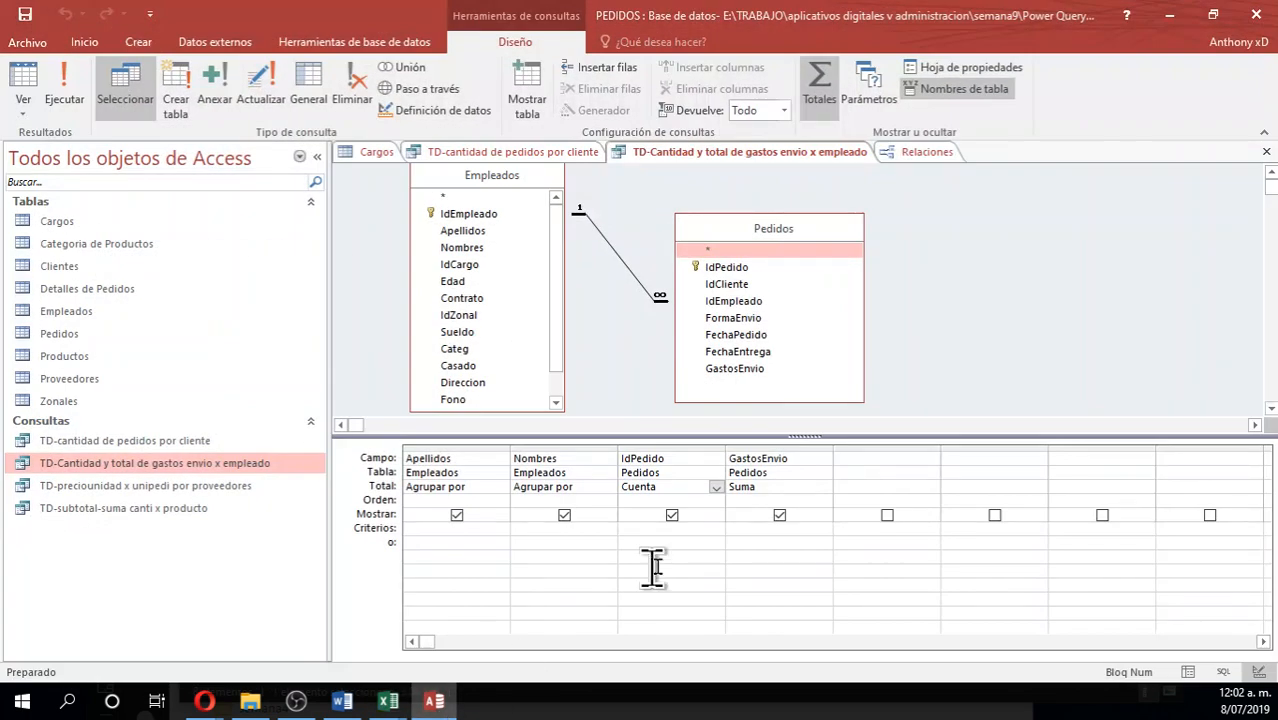
left_click(430, 700)
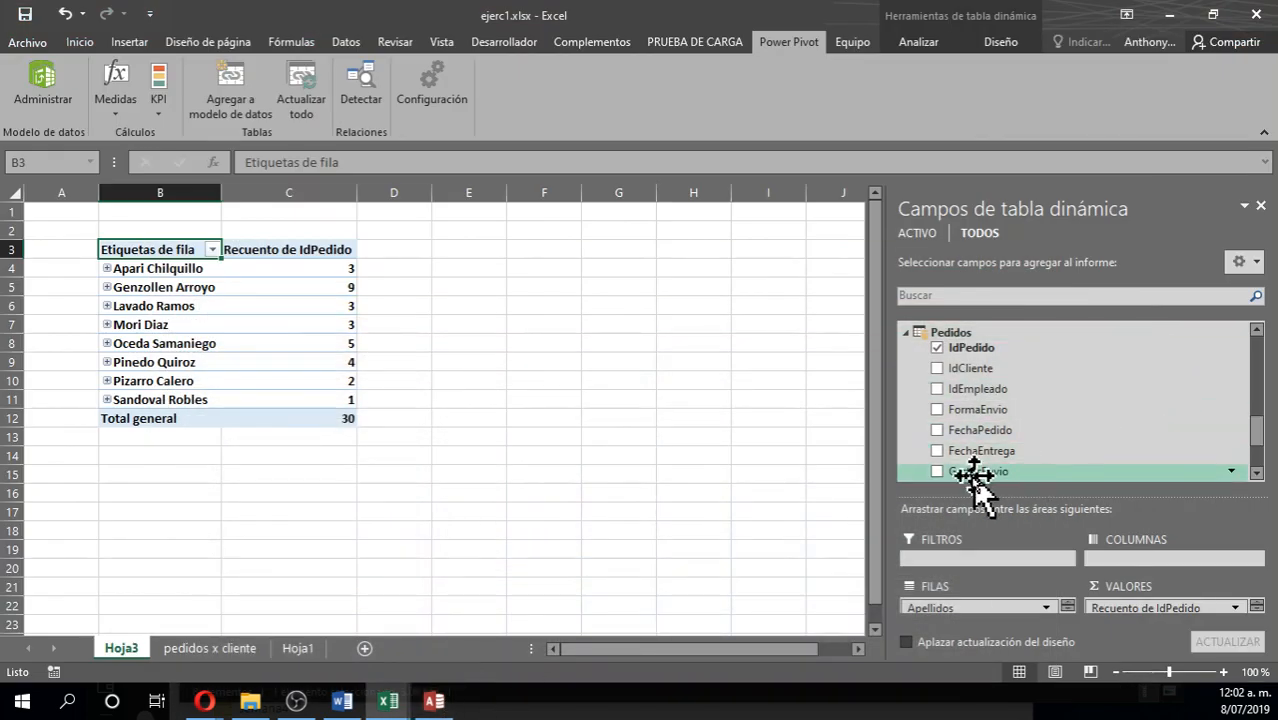
left_click(936, 472)
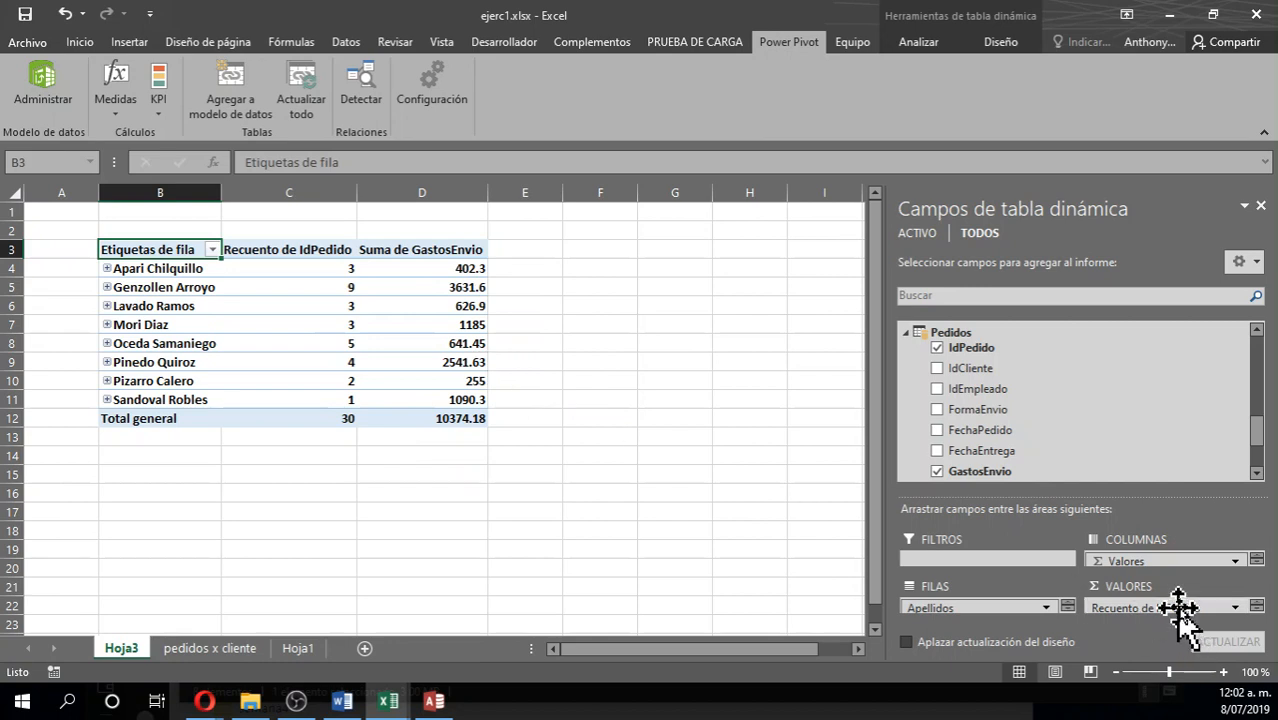
left_click_drag(1113, 497, 1125, 392)
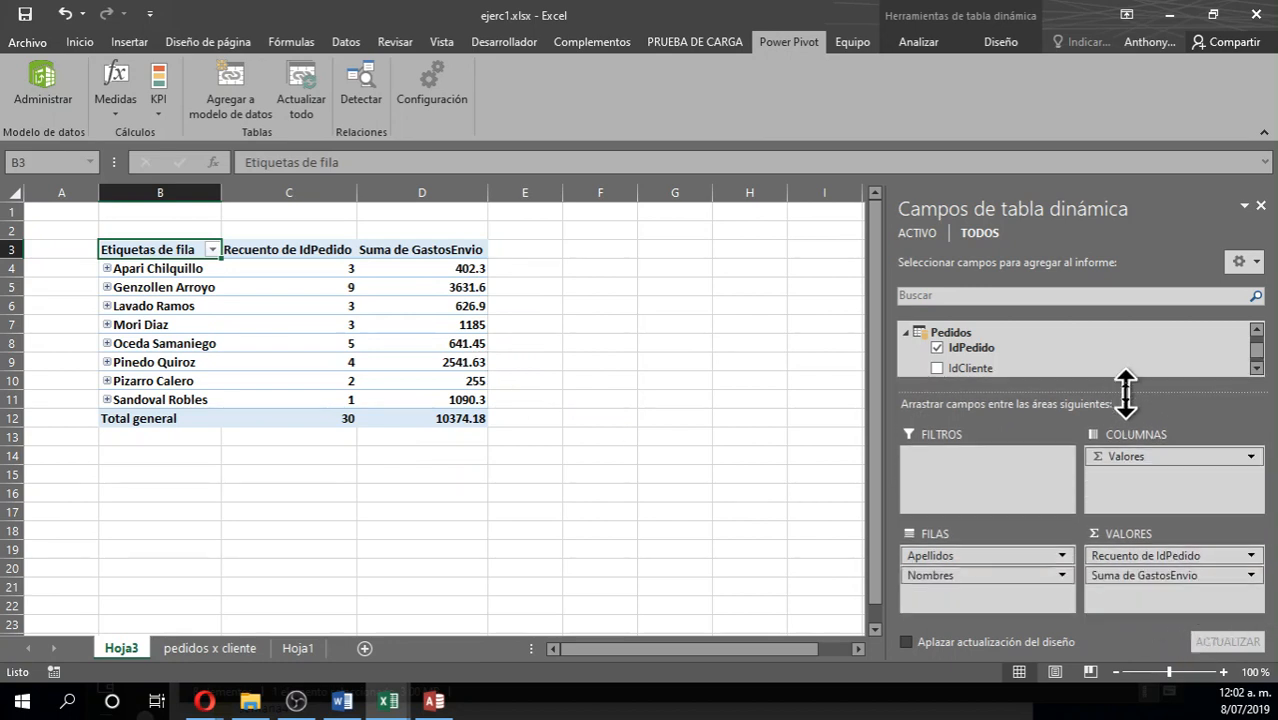
left_click(1145, 570)
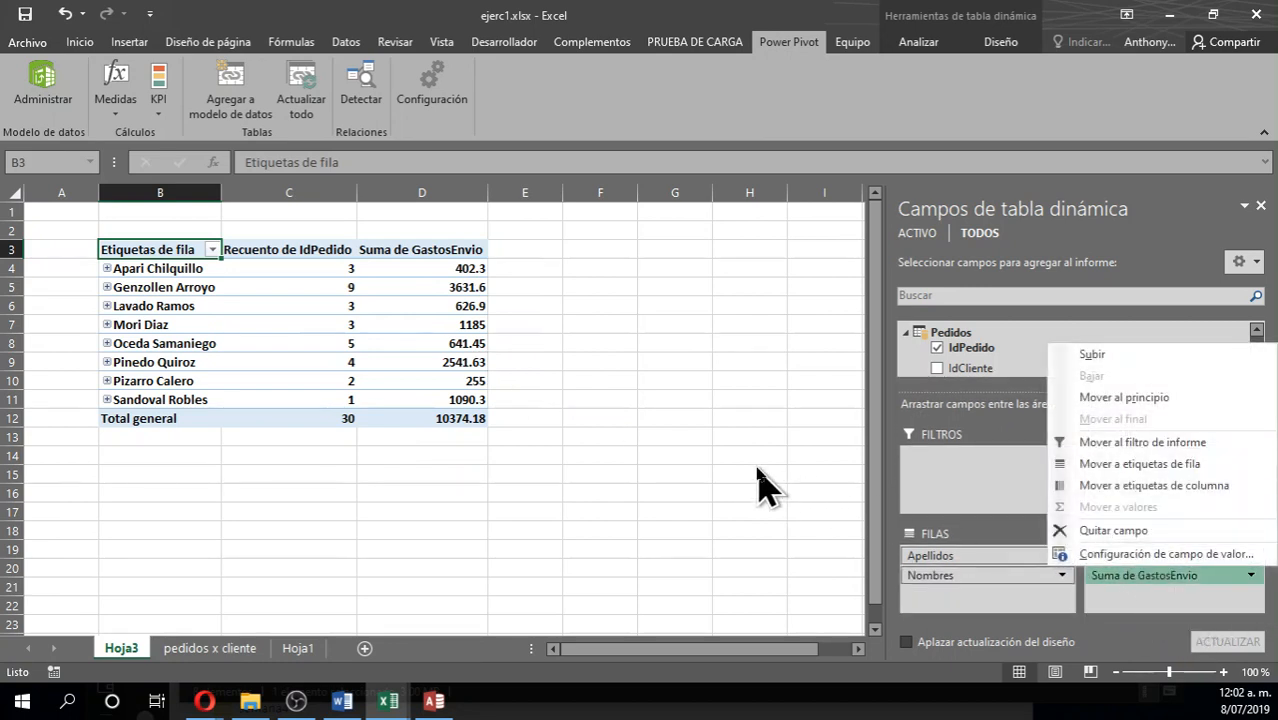
left_click(430, 287)
Run the shipping-cost-per-employee query in Datasheet view to show its 8 rows
left_click(433, 701)
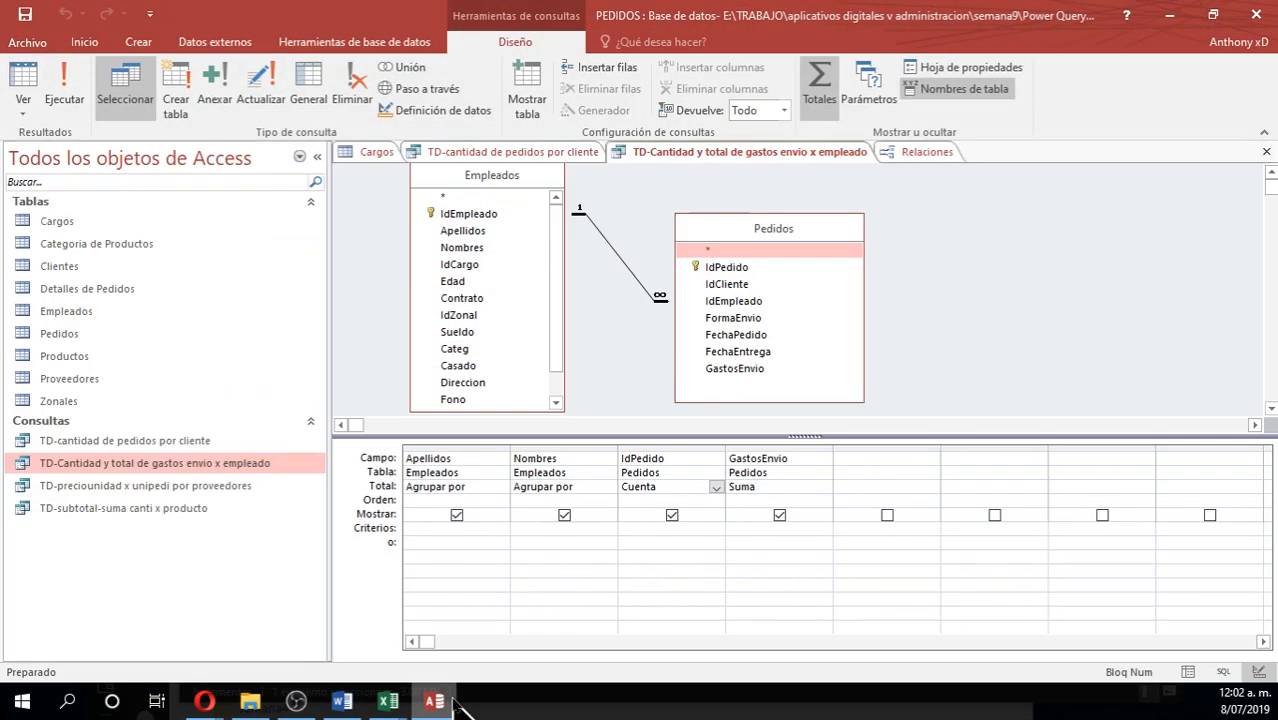
left_click(24, 112)
left_click(64, 95)
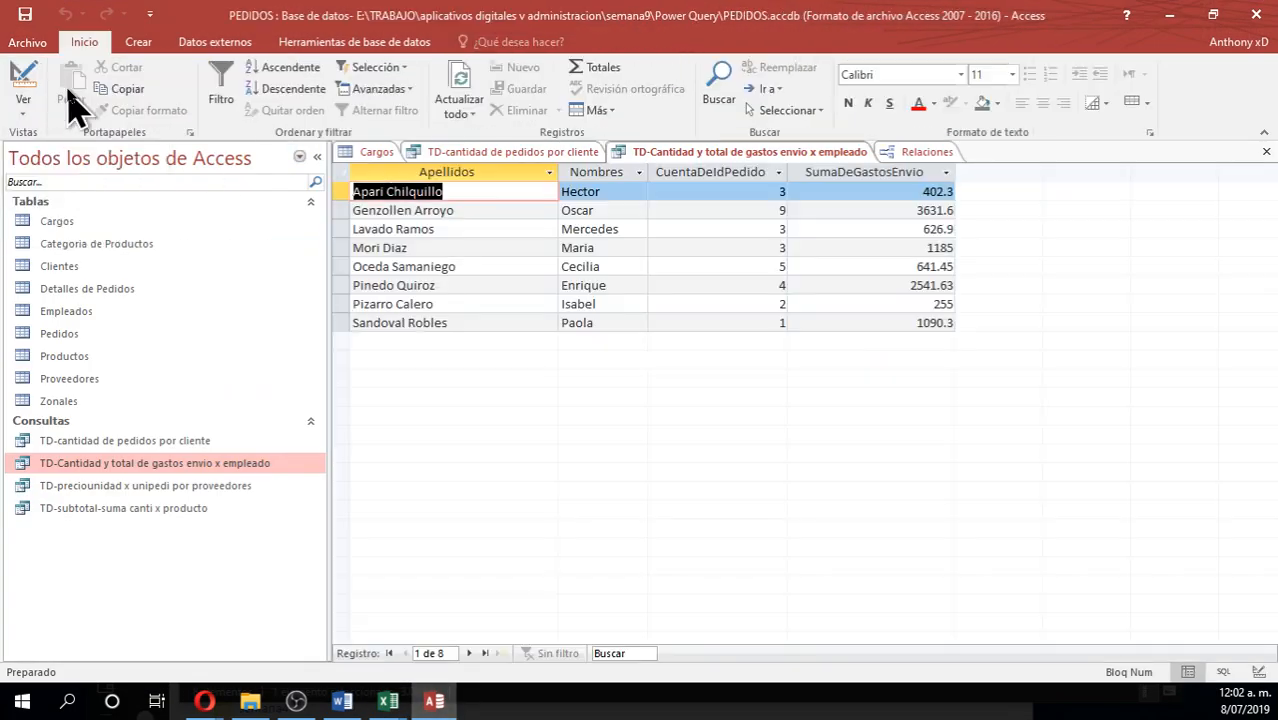
Restore, widen and move the Access window, and open the TD-preciounidad query's context menu
left_click_drag(430, 25, 513, 355)
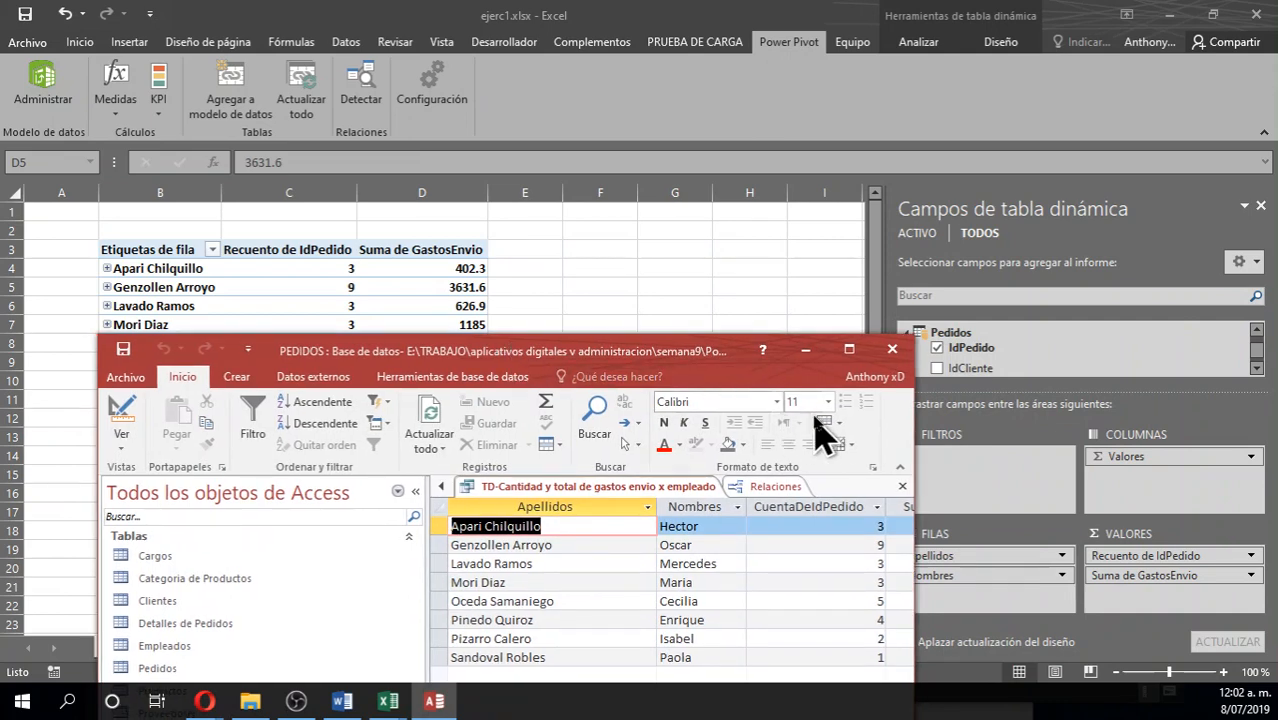
left_click_drag(912, 425, 1220, 426)
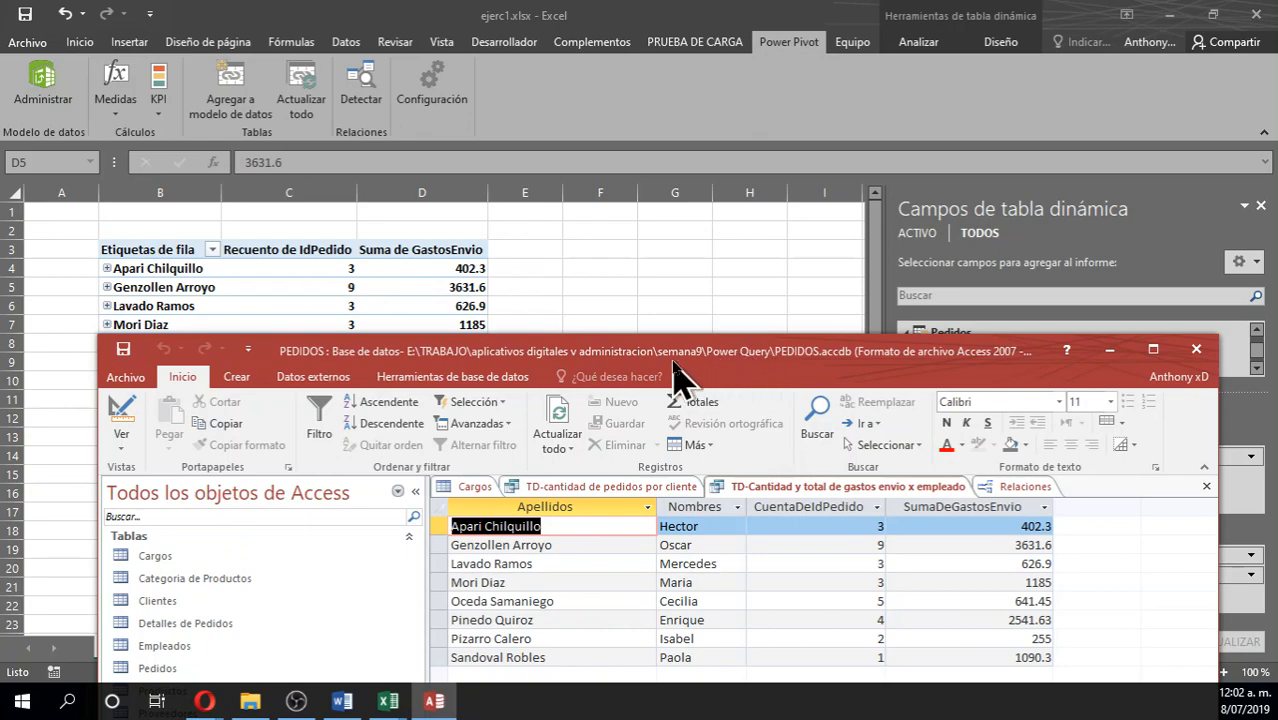
left_click_drag(652, 365, 979, 78)
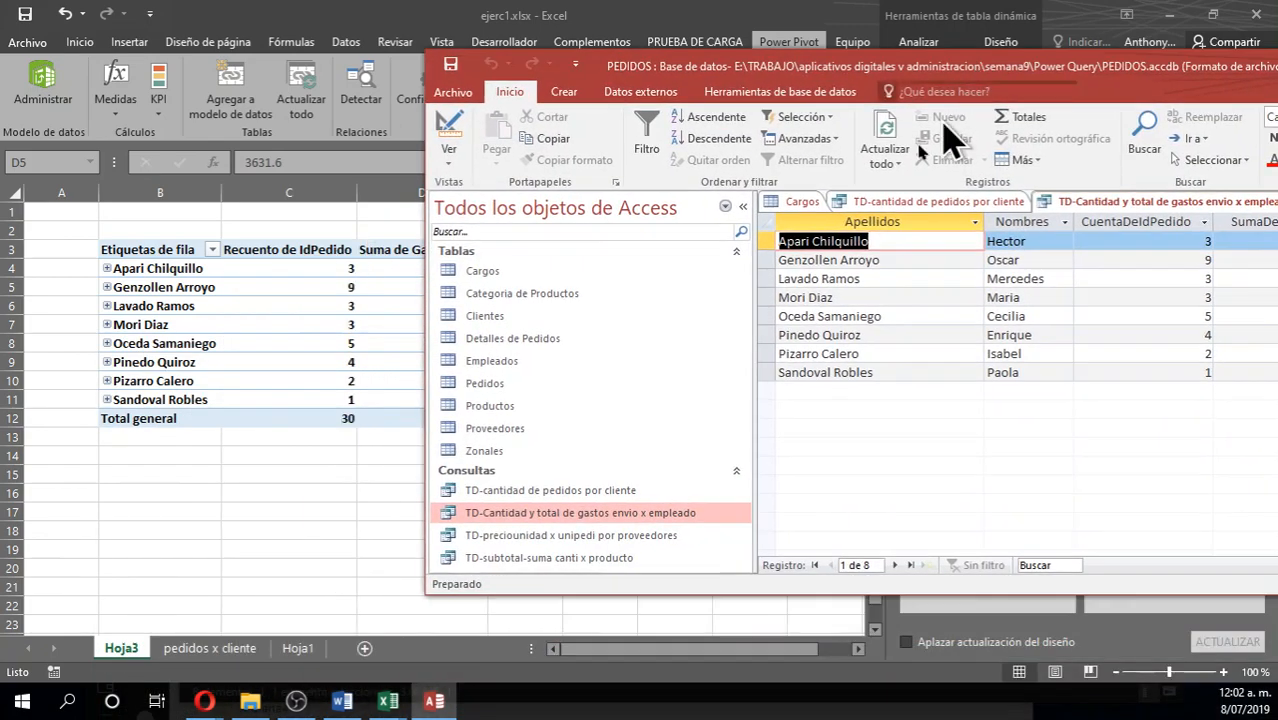
right_click(673, 537)
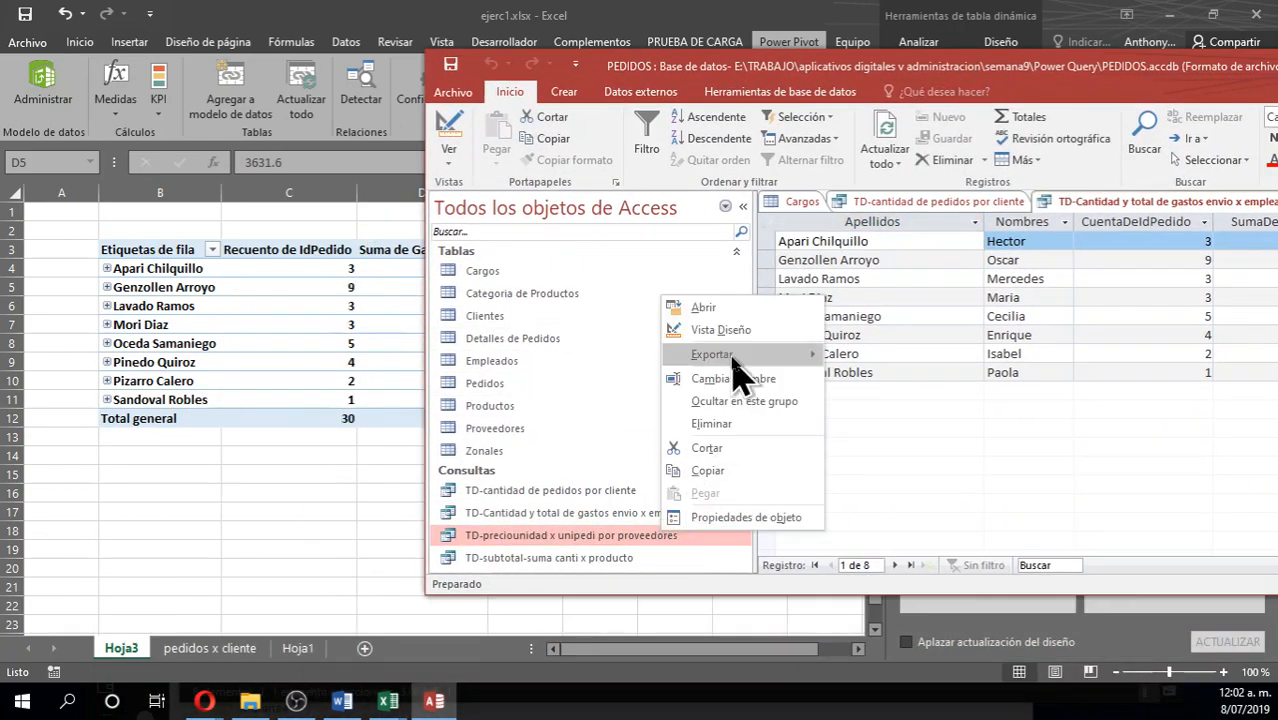
Open TD-preciounidad x unipedi por proveedores in Design view, maximized, and widen its total column
mouse_move(736, 356)
left_click(750, 308)
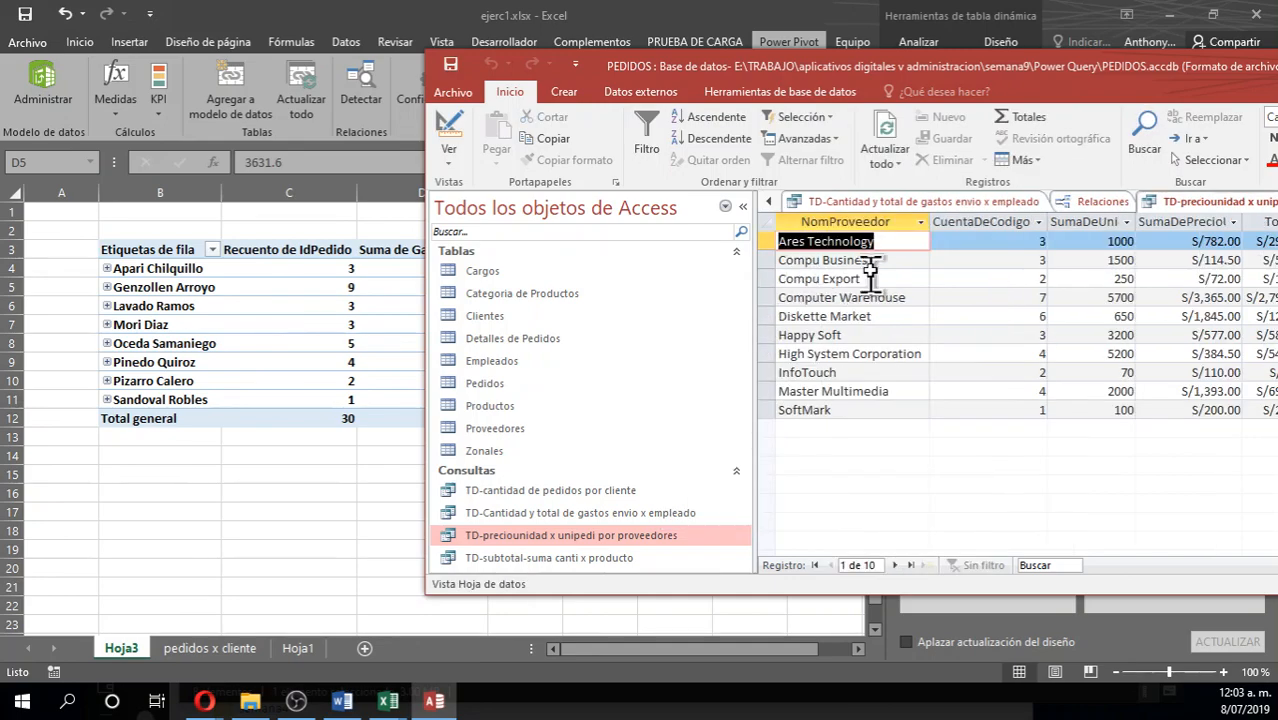
left_click(449, 132)
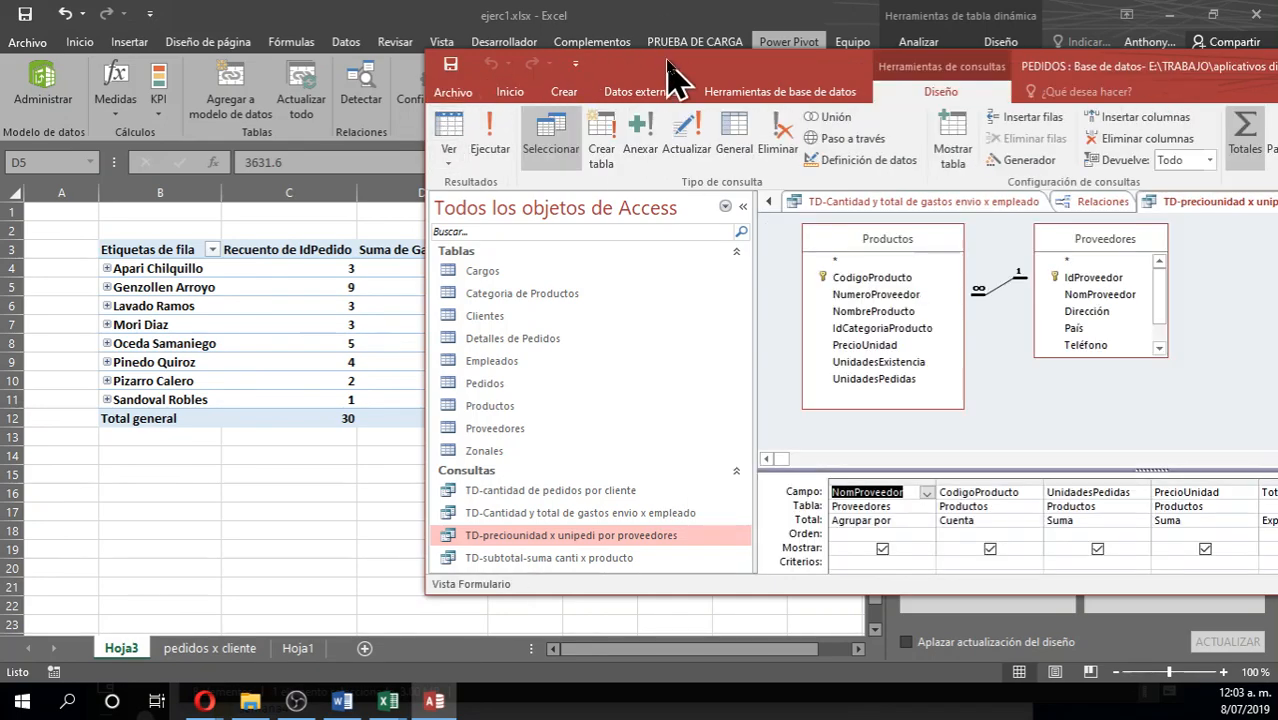
left_click_drag(670, 69, 414, 2)
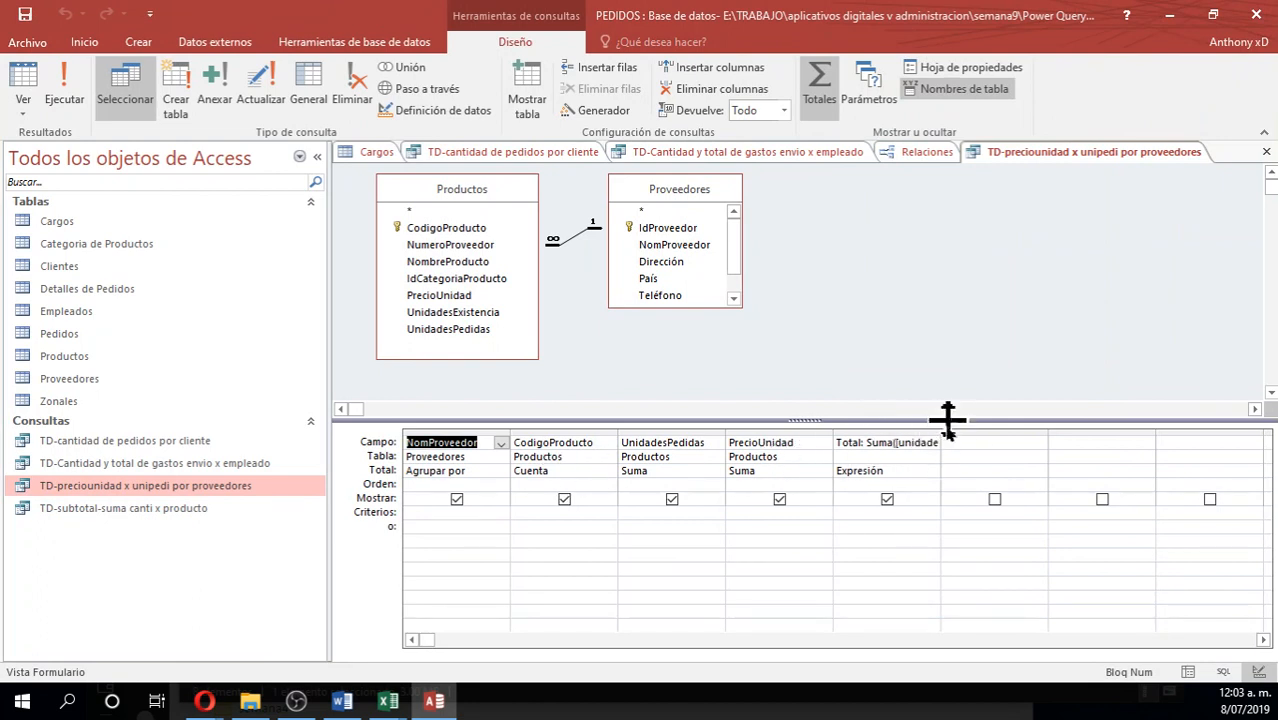
left_click_drag(937, 427, 1010, 450)
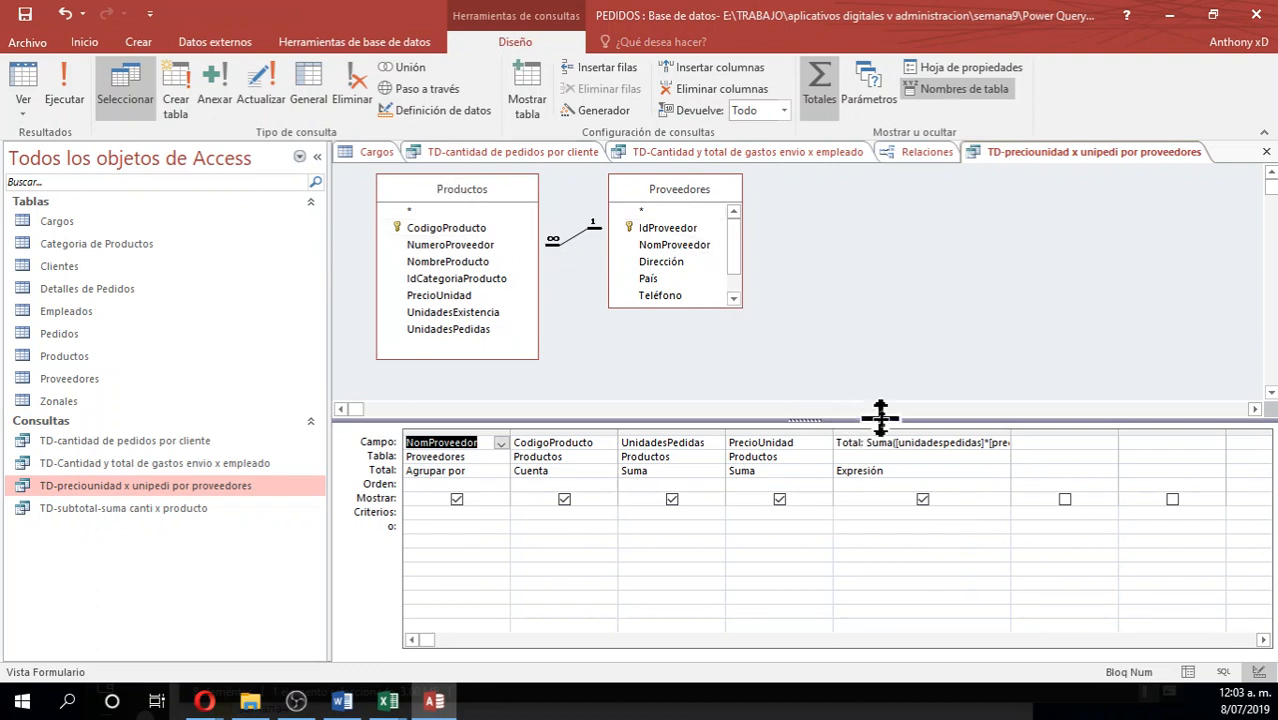
Review the grid's total expression, NomProveedor and counted CodigoProducto fields, then select the total column
left_click(927, 443)
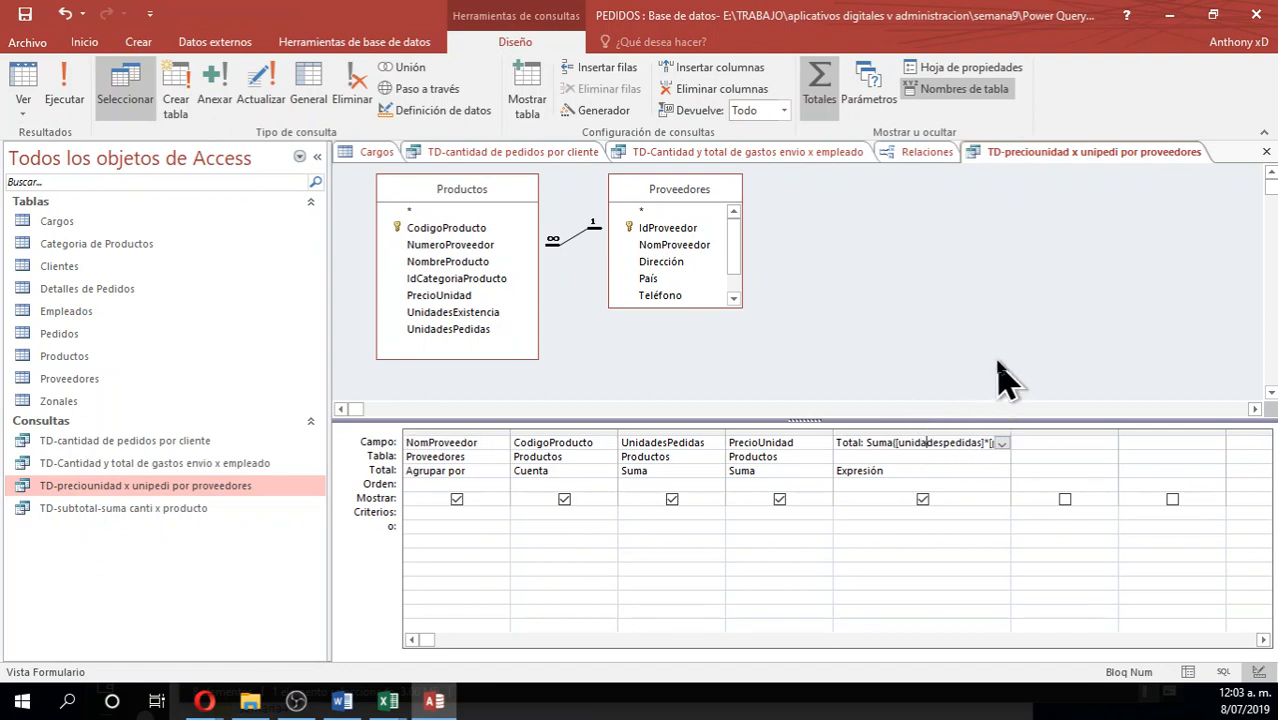
left_click(470, 442)
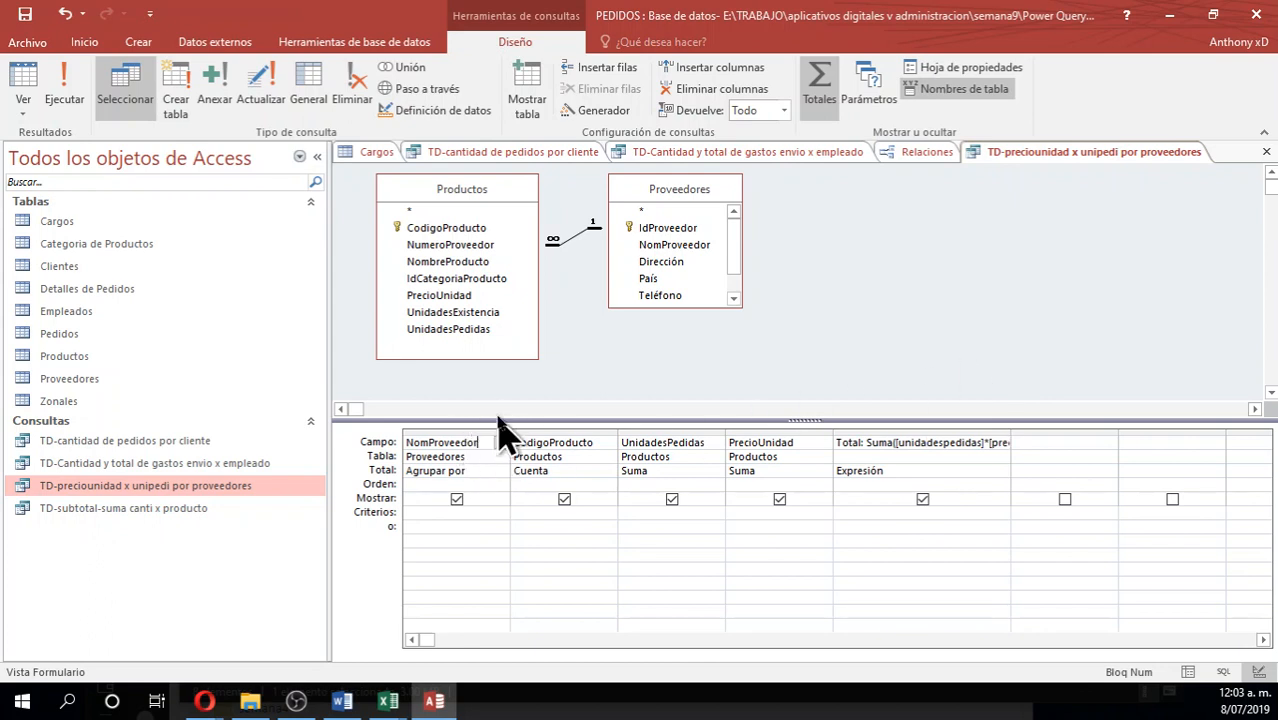
left_click(458, 244)
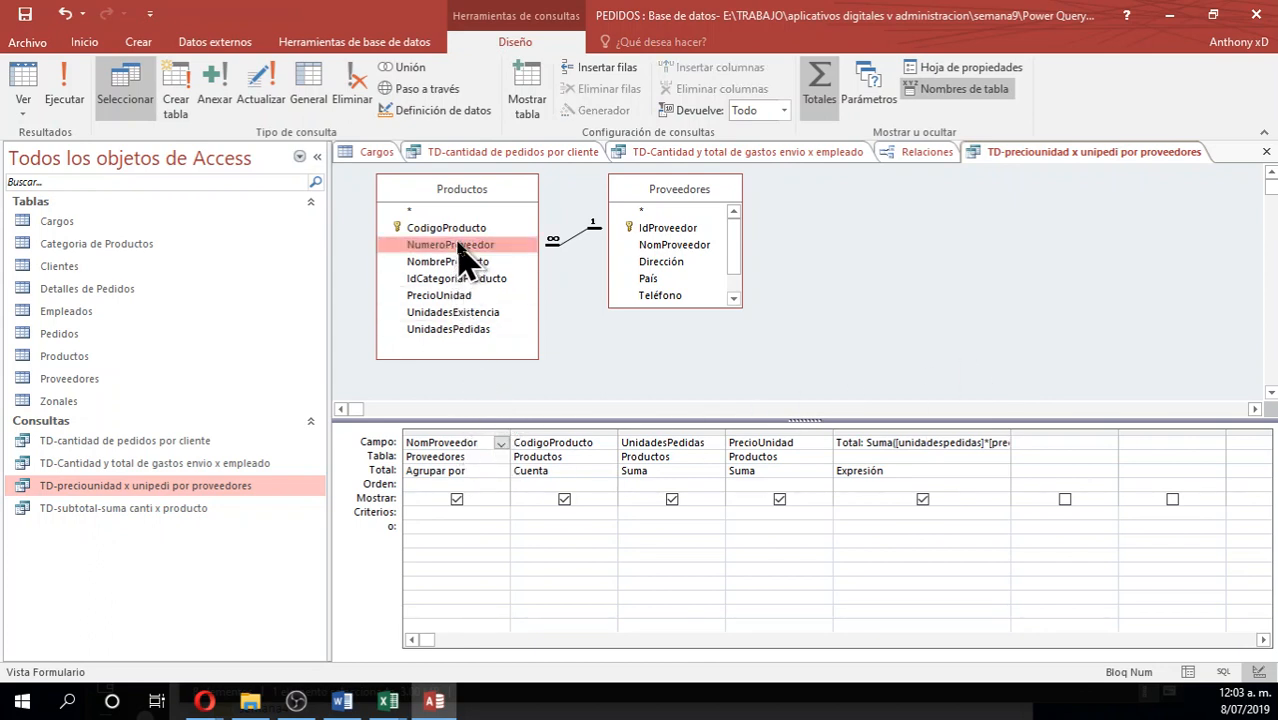
left_click(598, 445)
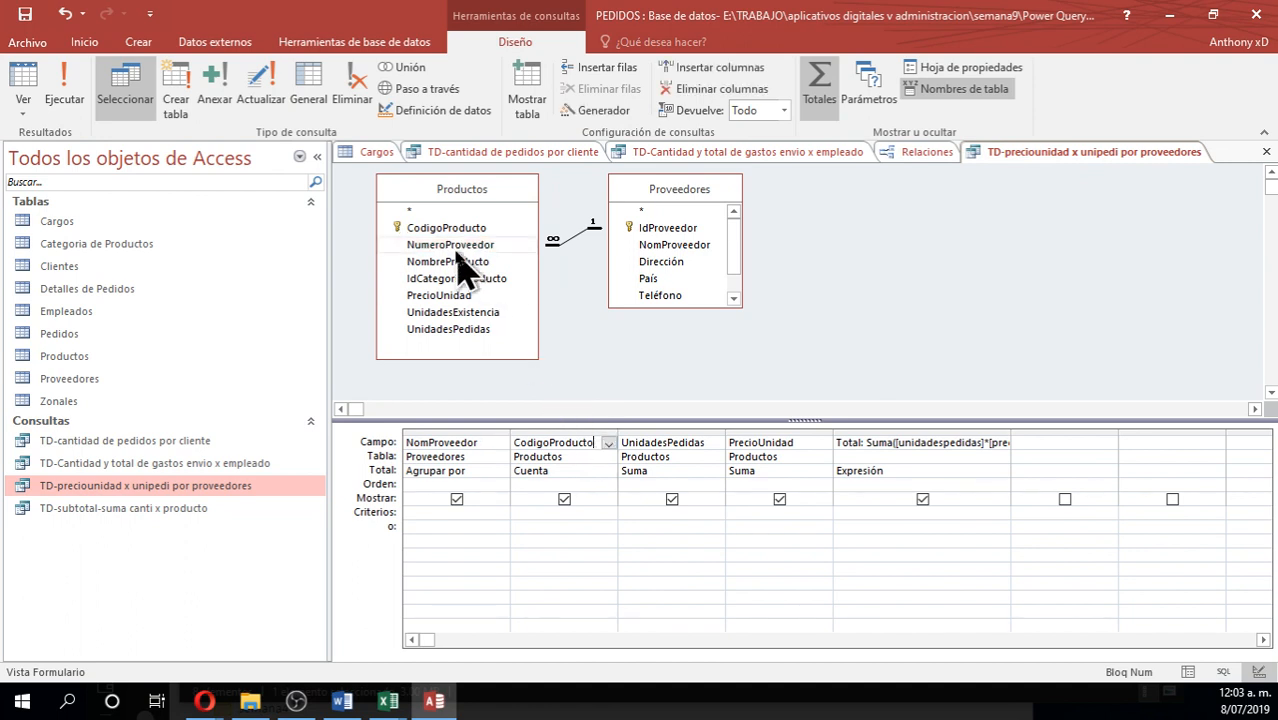
left_click(455, 234)
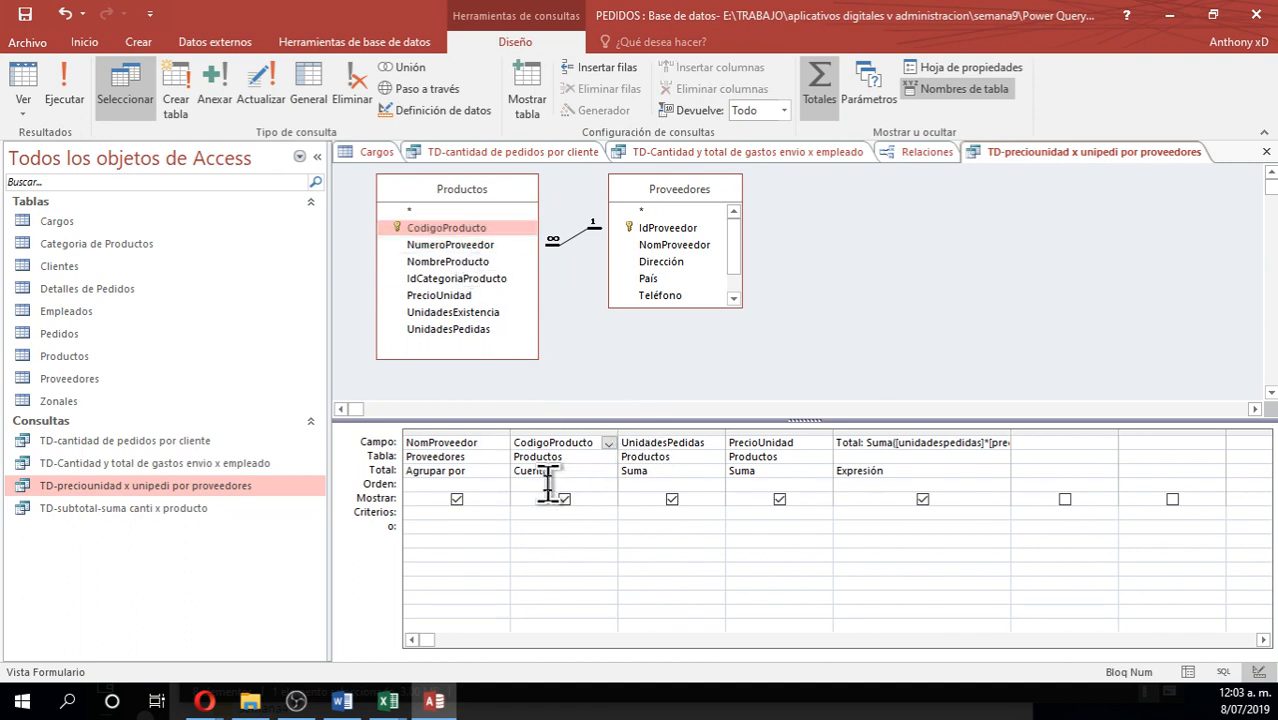
left_click(591, 470)
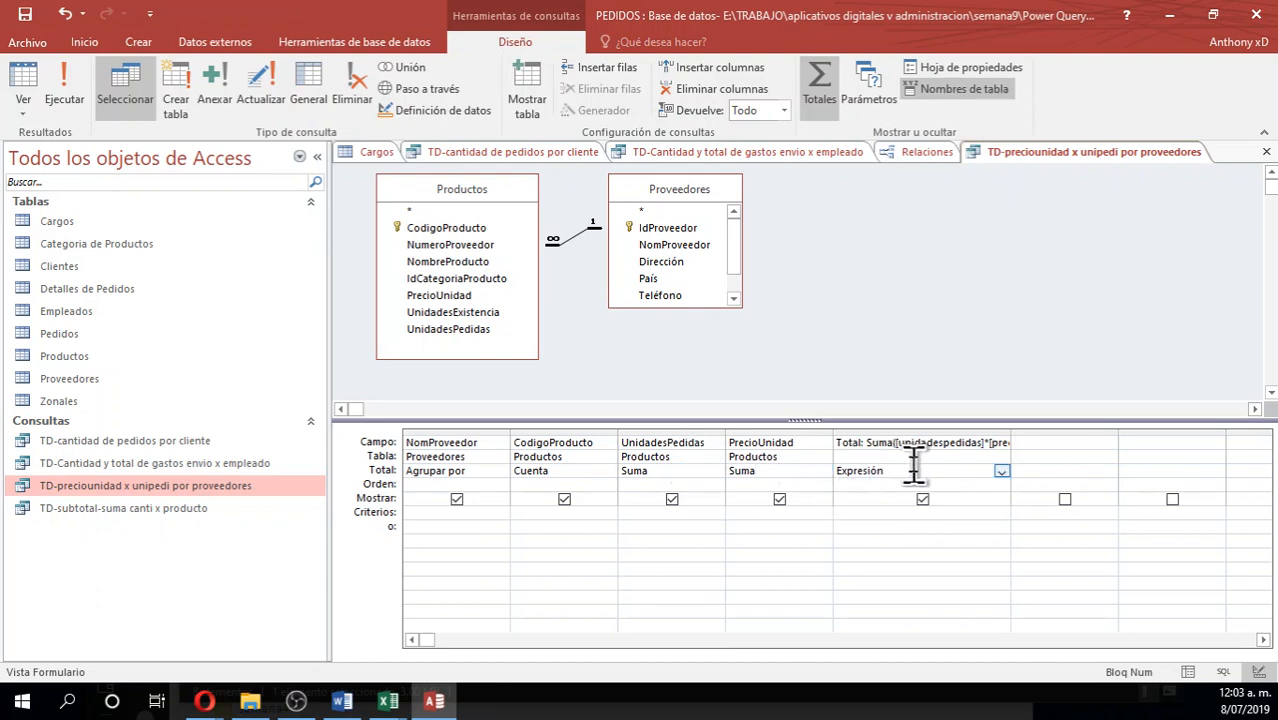
left_click(850, 428)
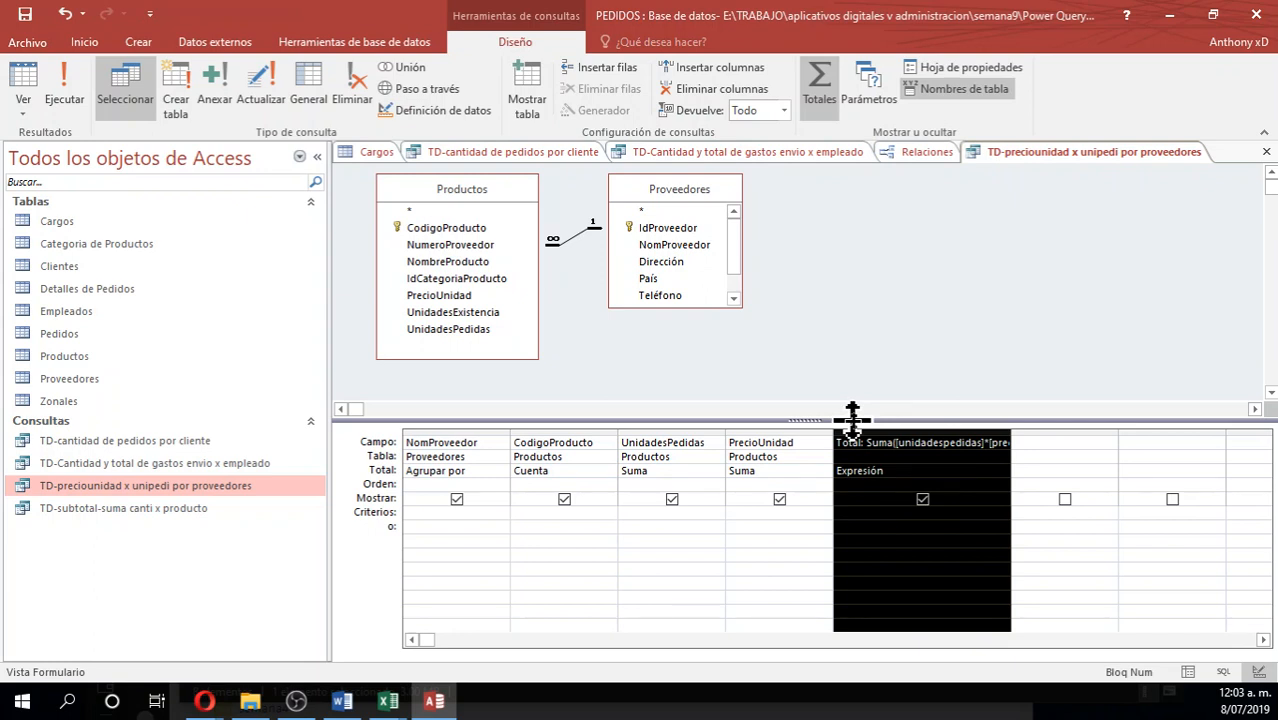
Replace the total column with total: [unidadespedidas]*[preciounidad] and run the query, giving 33 rows
key("Delete")
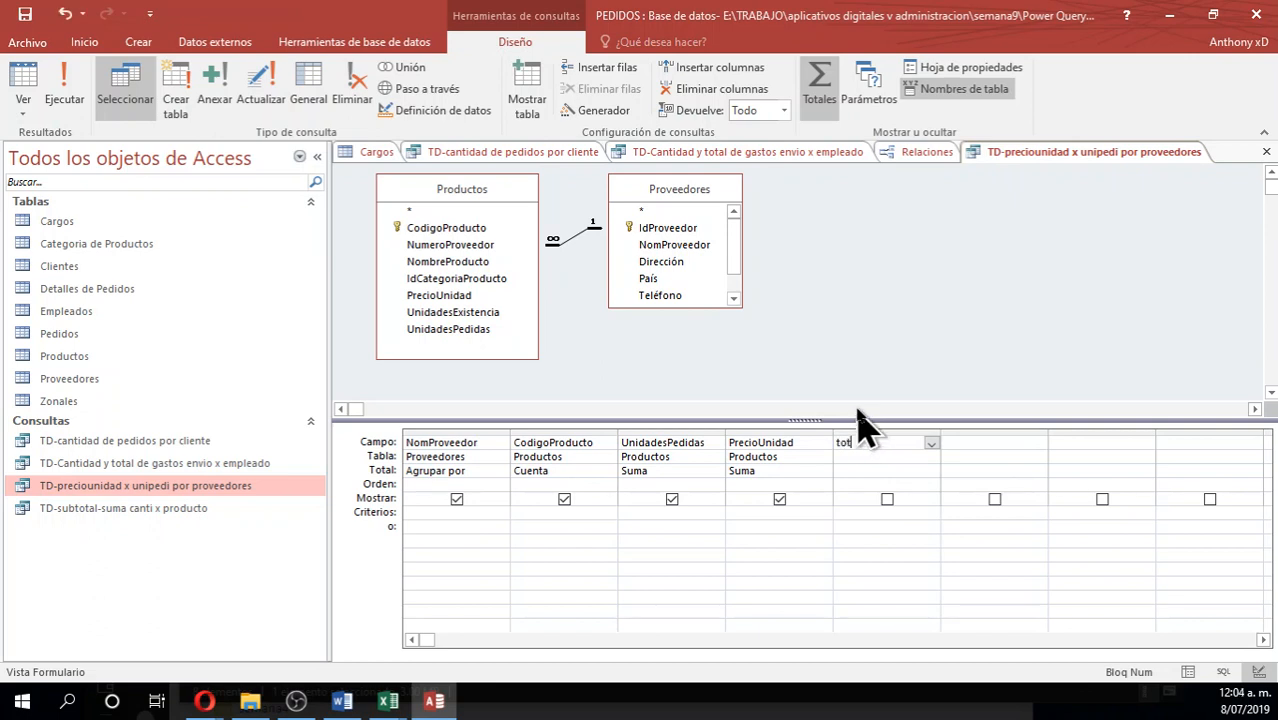
type("total:")
key("Return")
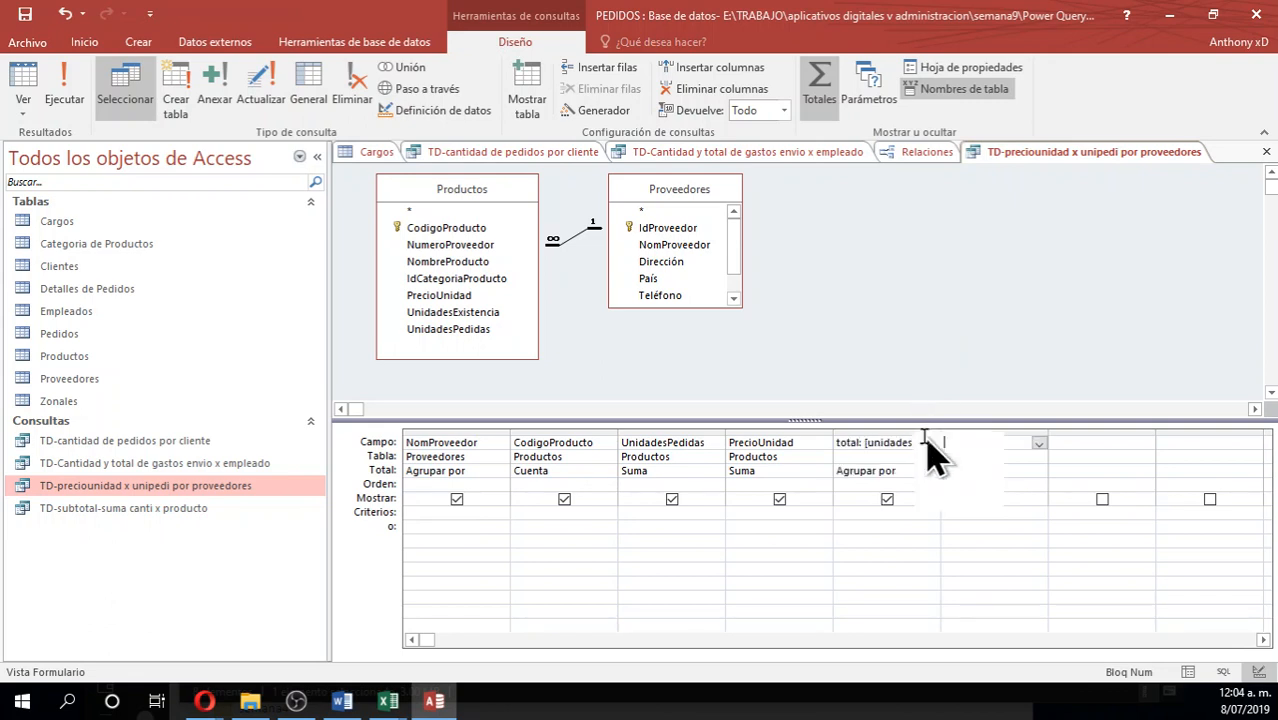
left_click_drag(941, 432, 1102, 432)
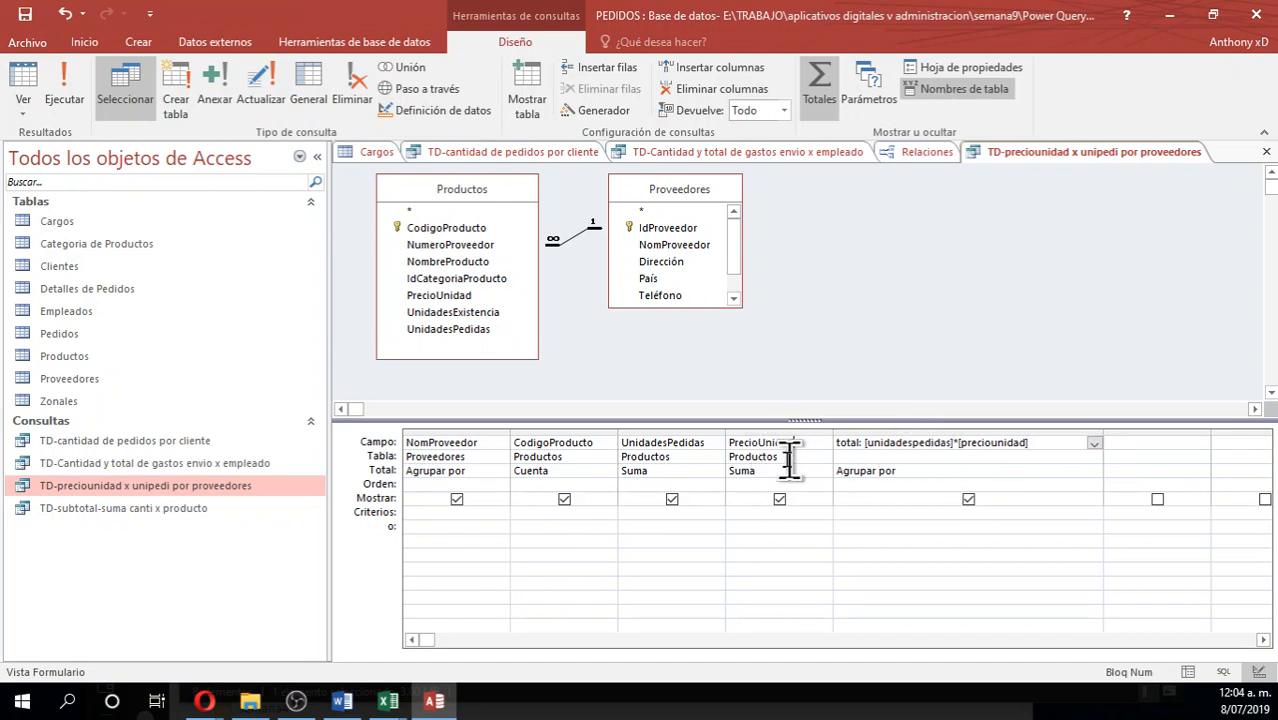
double_click(740, 443)
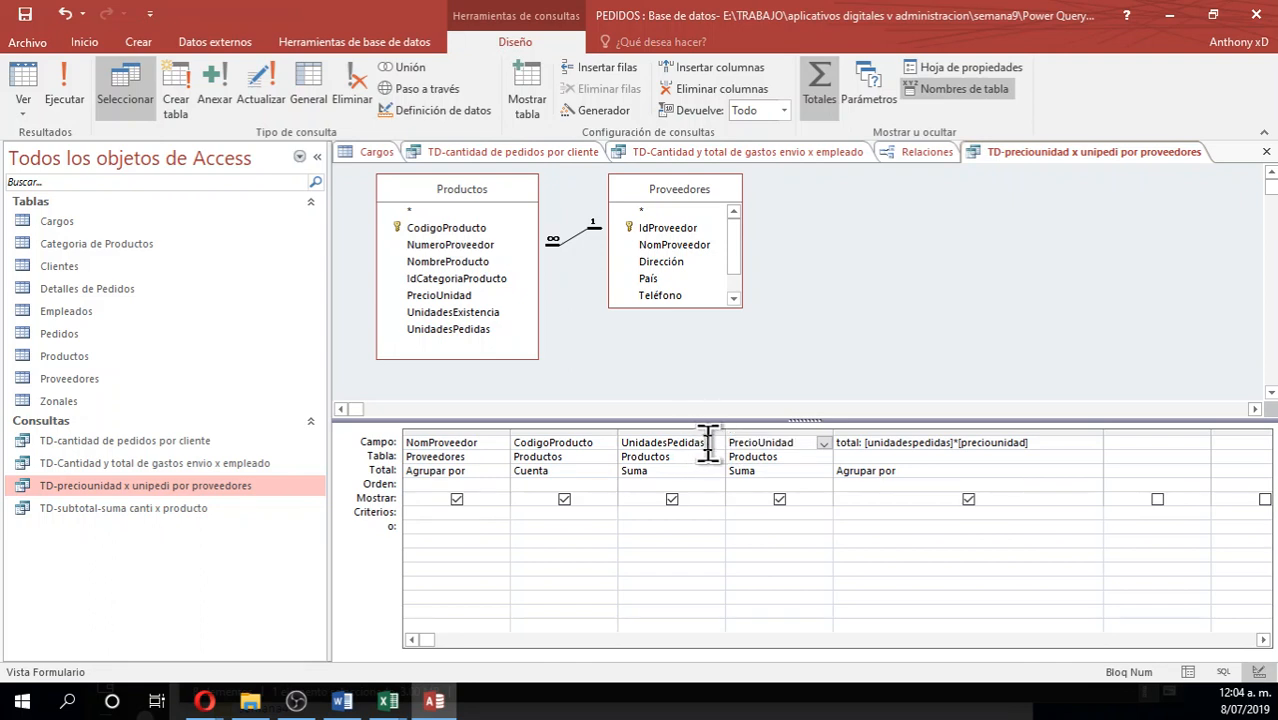
left_click_drag(708, 442, 634, 442)
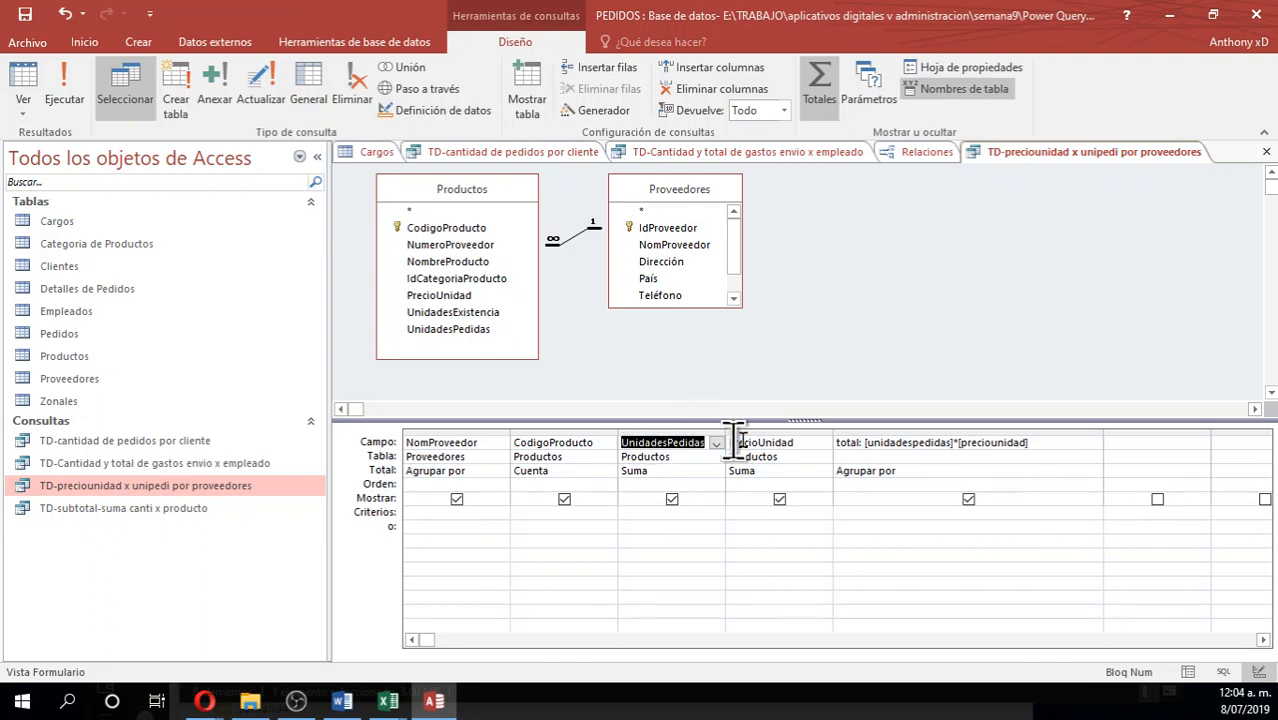
left_click(900, 472)
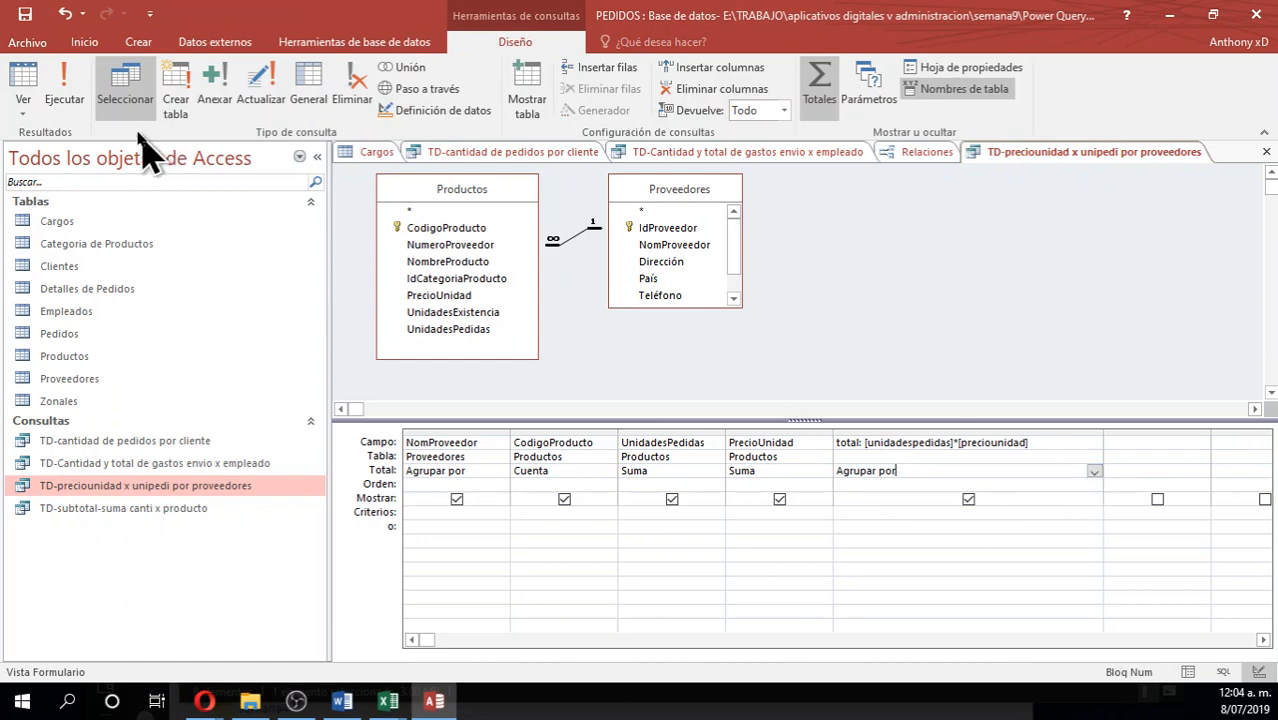
left_click(78, 98)
scroll(700, 335, "down", 6)
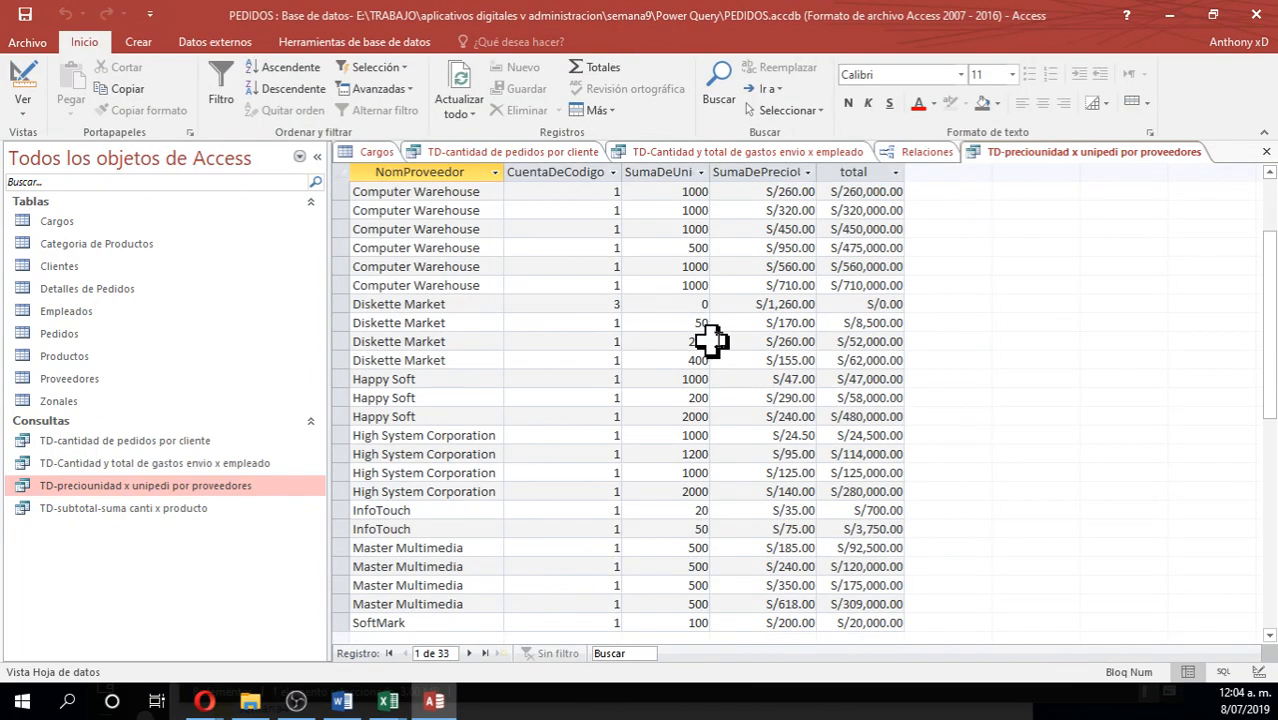
Review the Computer Warehouse records, then put the supplier query back in Design view
scroll(965, 399, "up", 6)
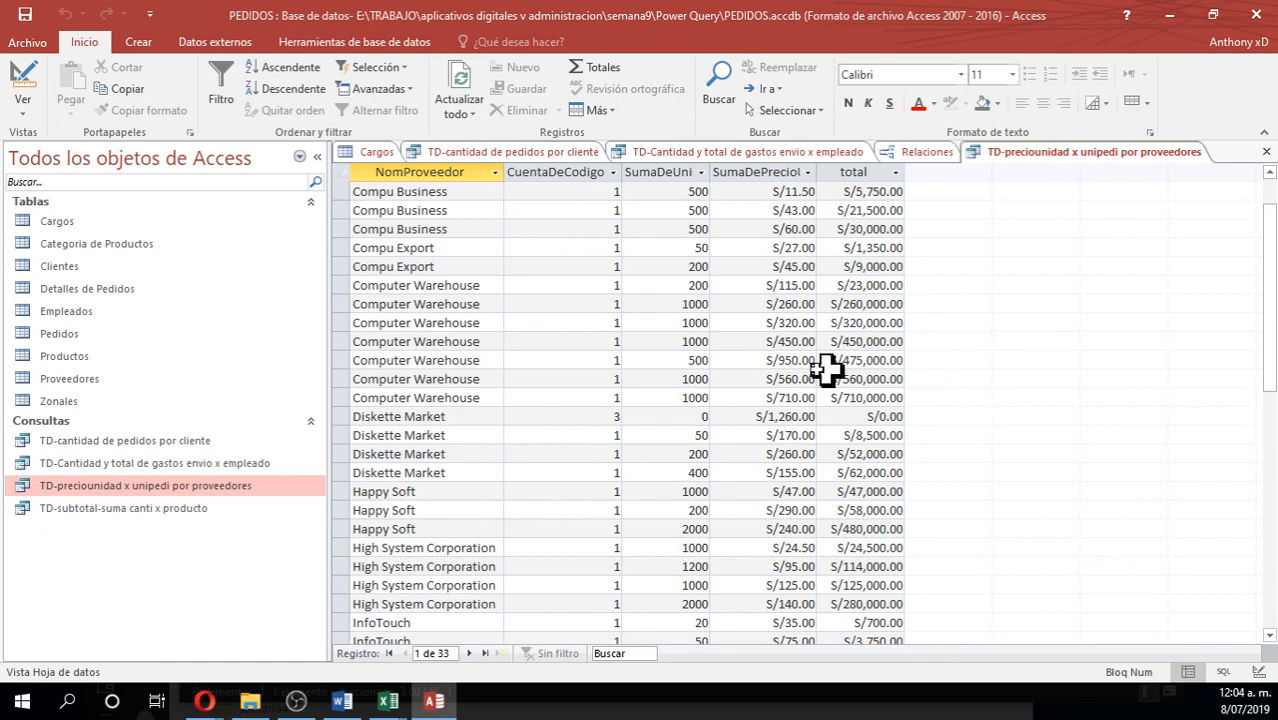
left_click(437, 343)
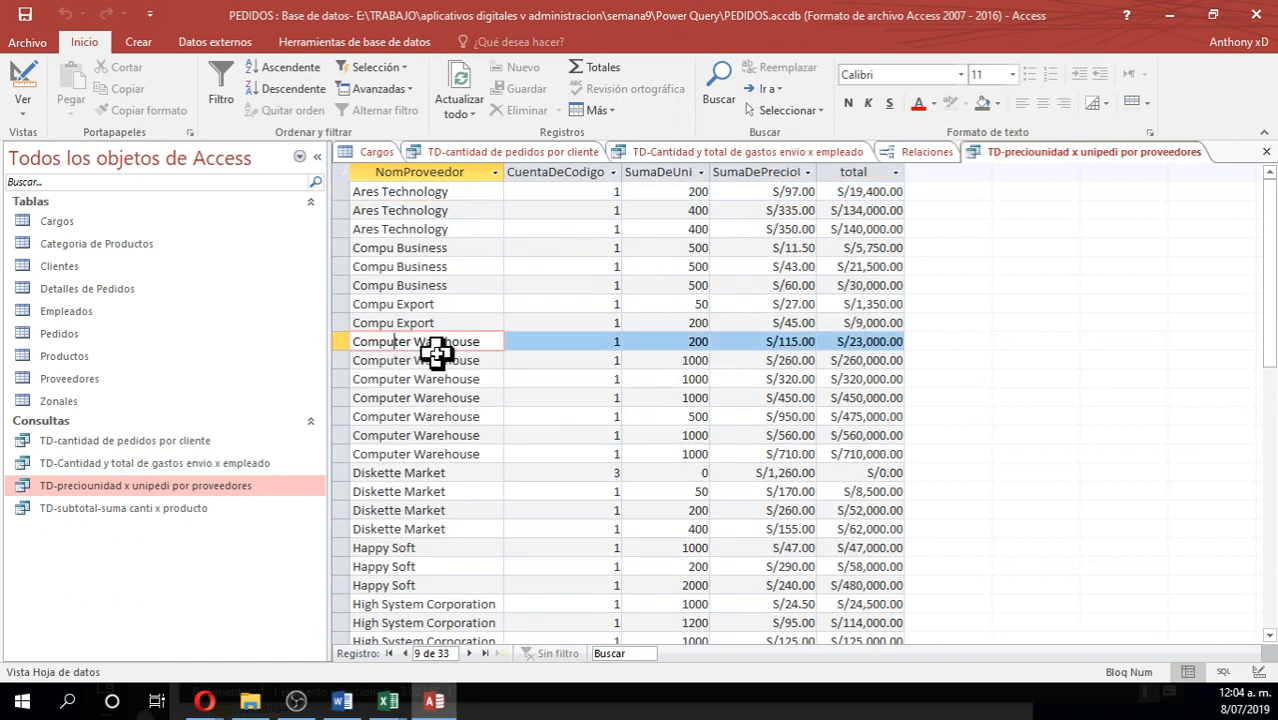
left_click(449, 360)
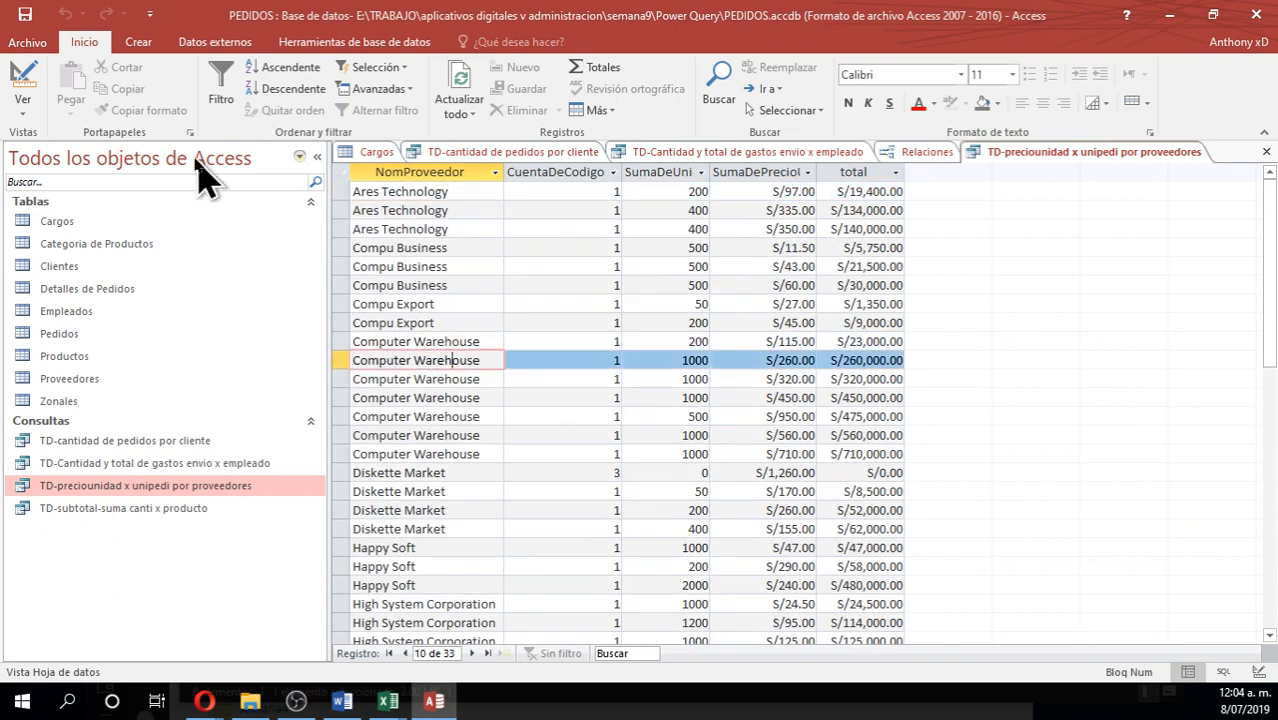
left_click(22, 104)
left_click(80, 226)
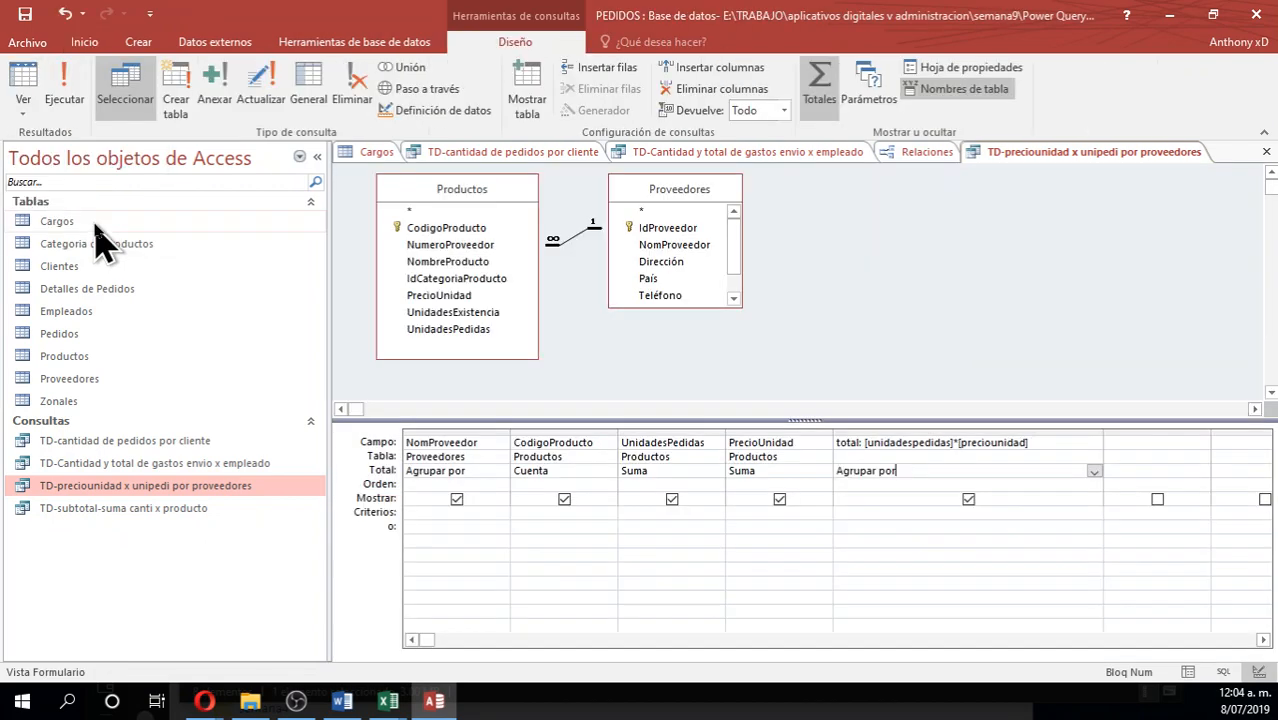
Set the total column to Suma, run the query, return to Design view and shrink the window
left_click(1045, 474)
left_click(1094, 472)
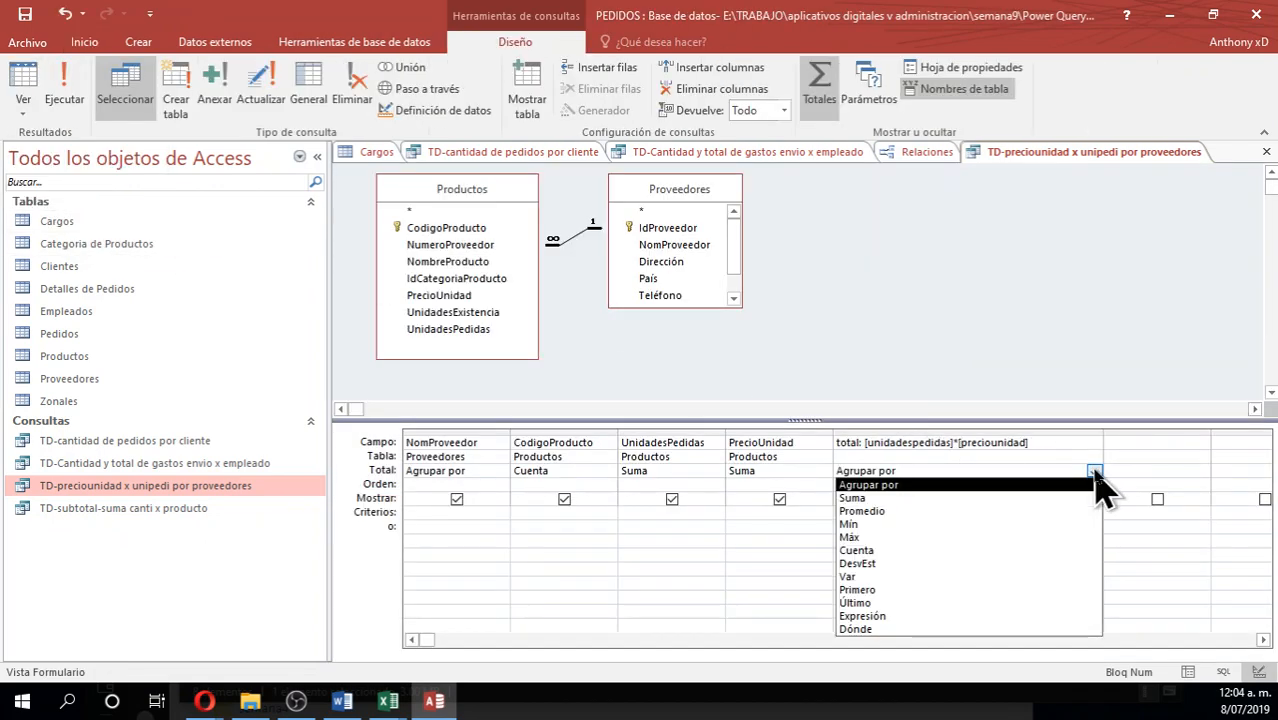
left_click(875, 500)
left_click(66, 100)
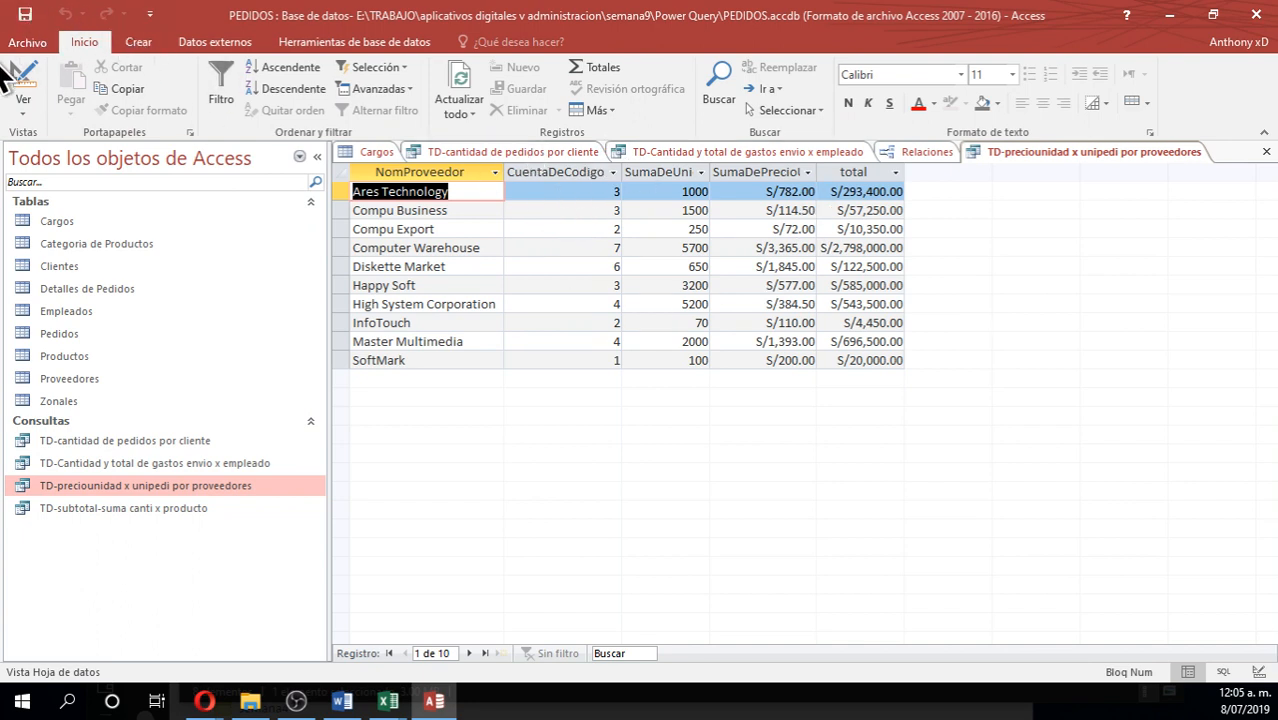
left_click(30, 85)
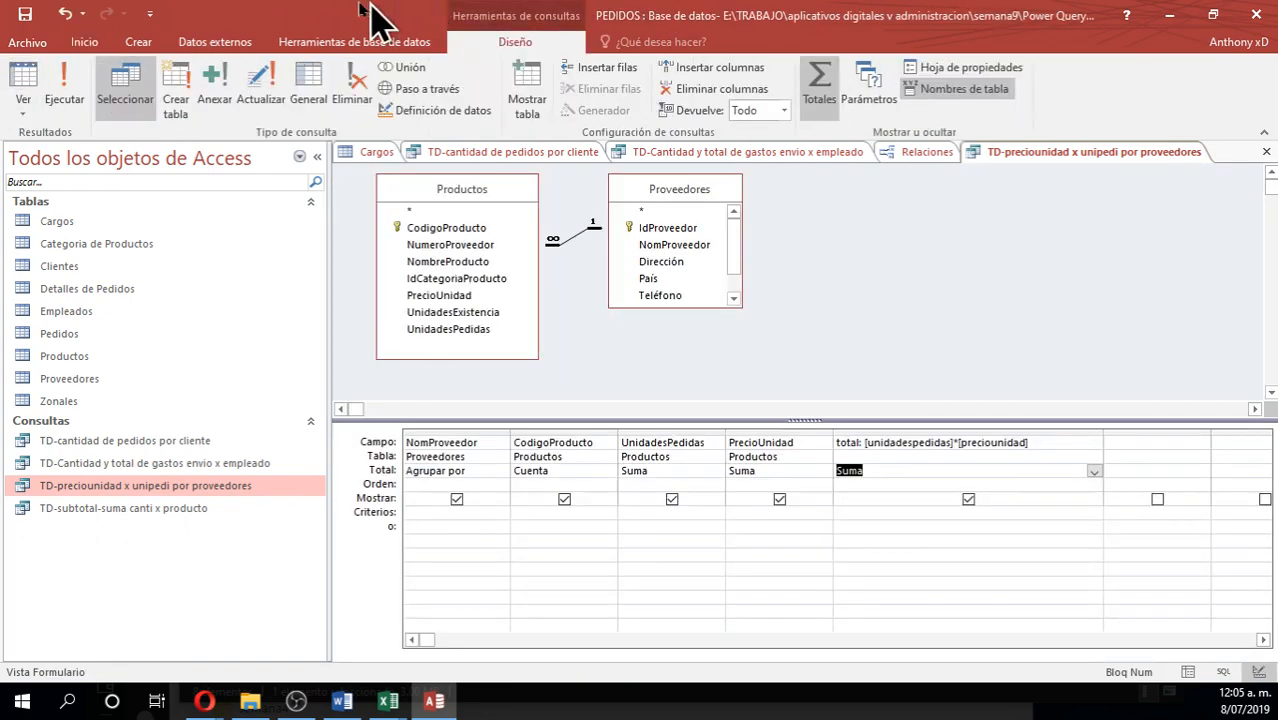
left_click_drag(371, 14, 484, 297)
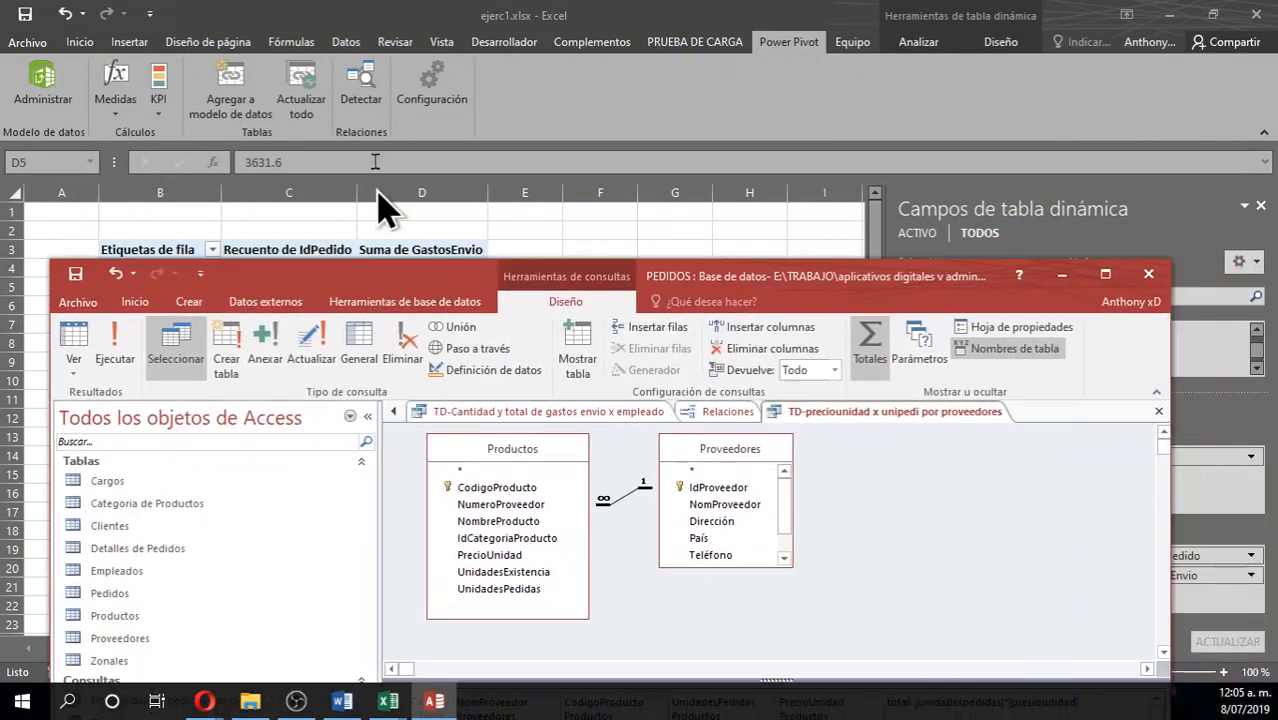
Create a pivot table from the Power Pivot data model on a new worksheet
left_click(479, 14)
mouse_move(380, 706)
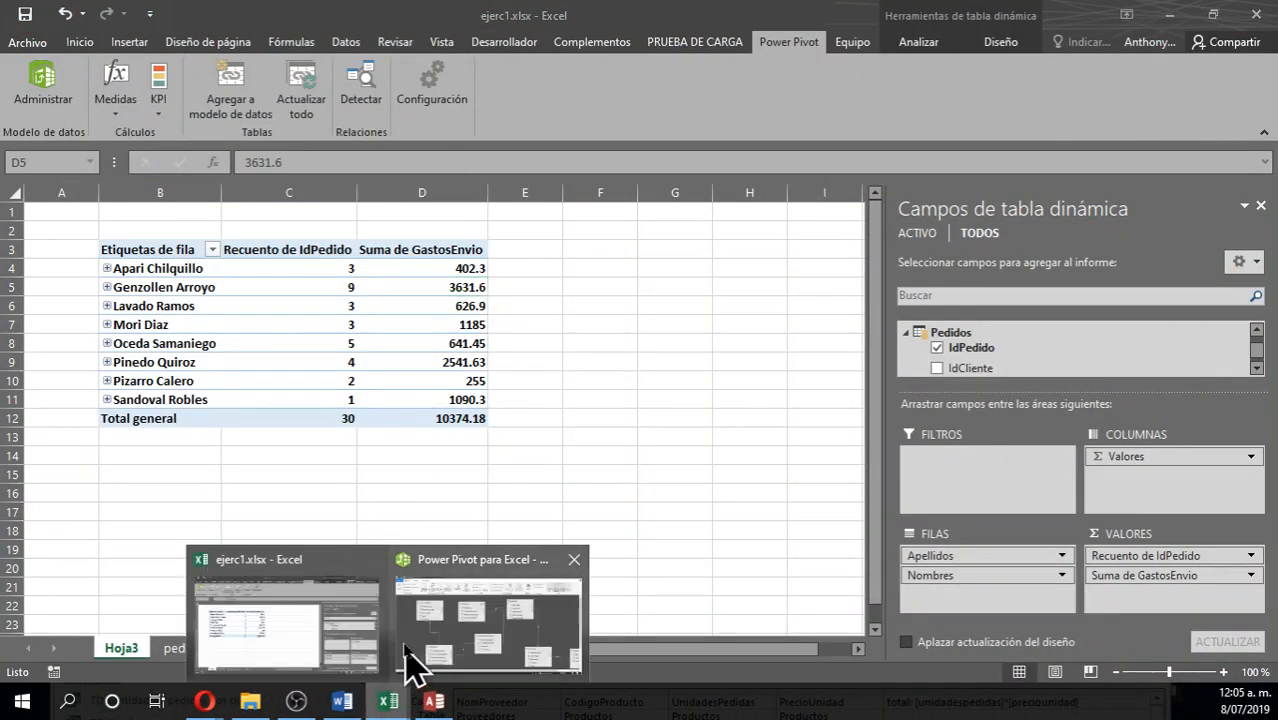
left_click(447, 628)
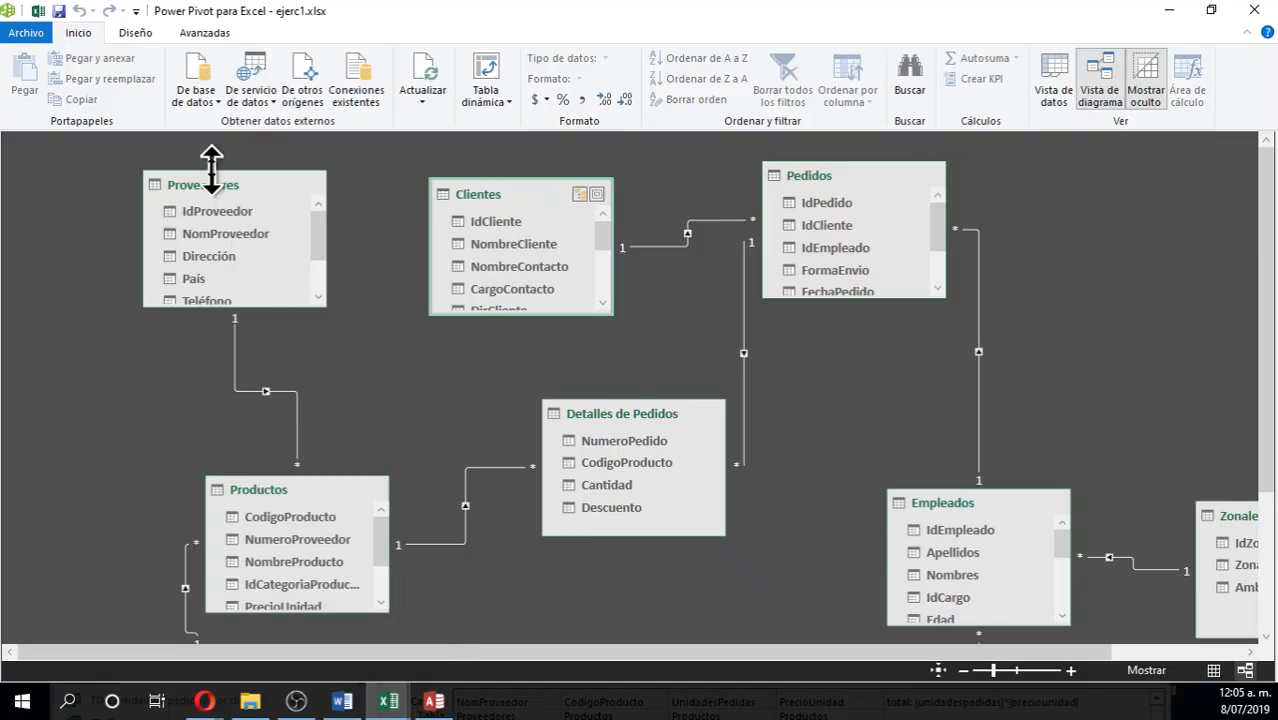
left_click(510, 112)
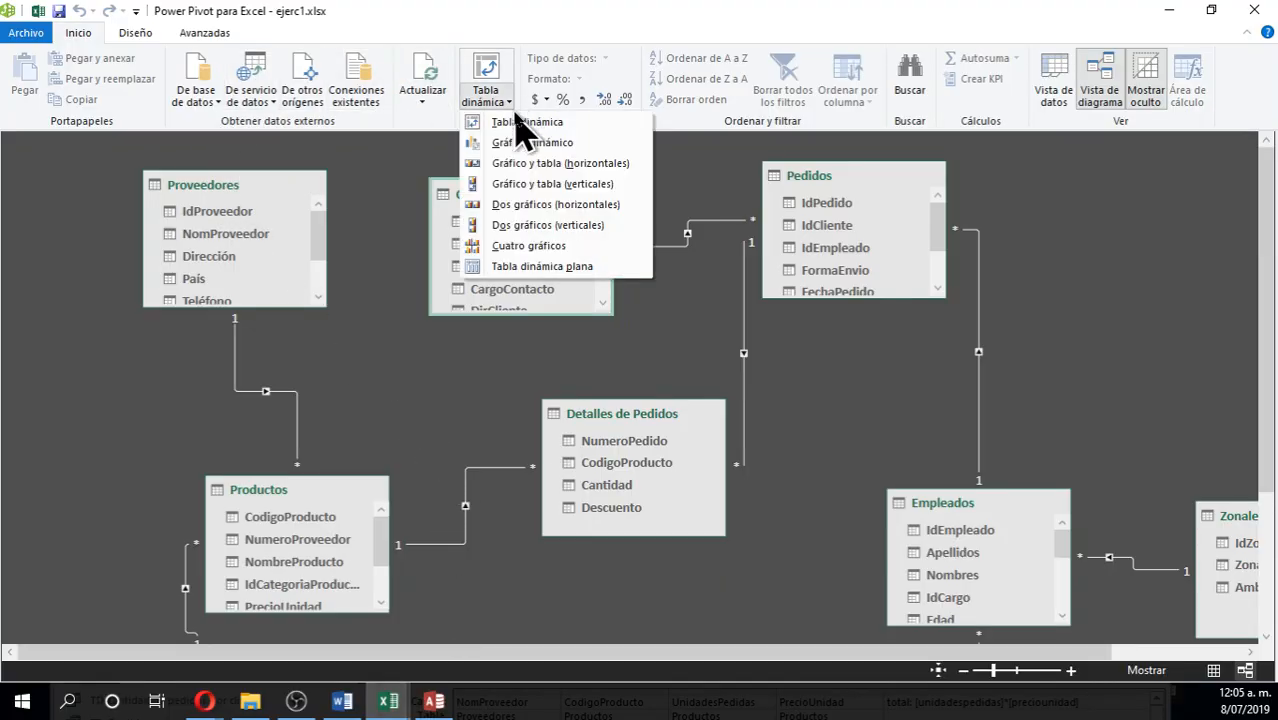
left_click(521, 129)
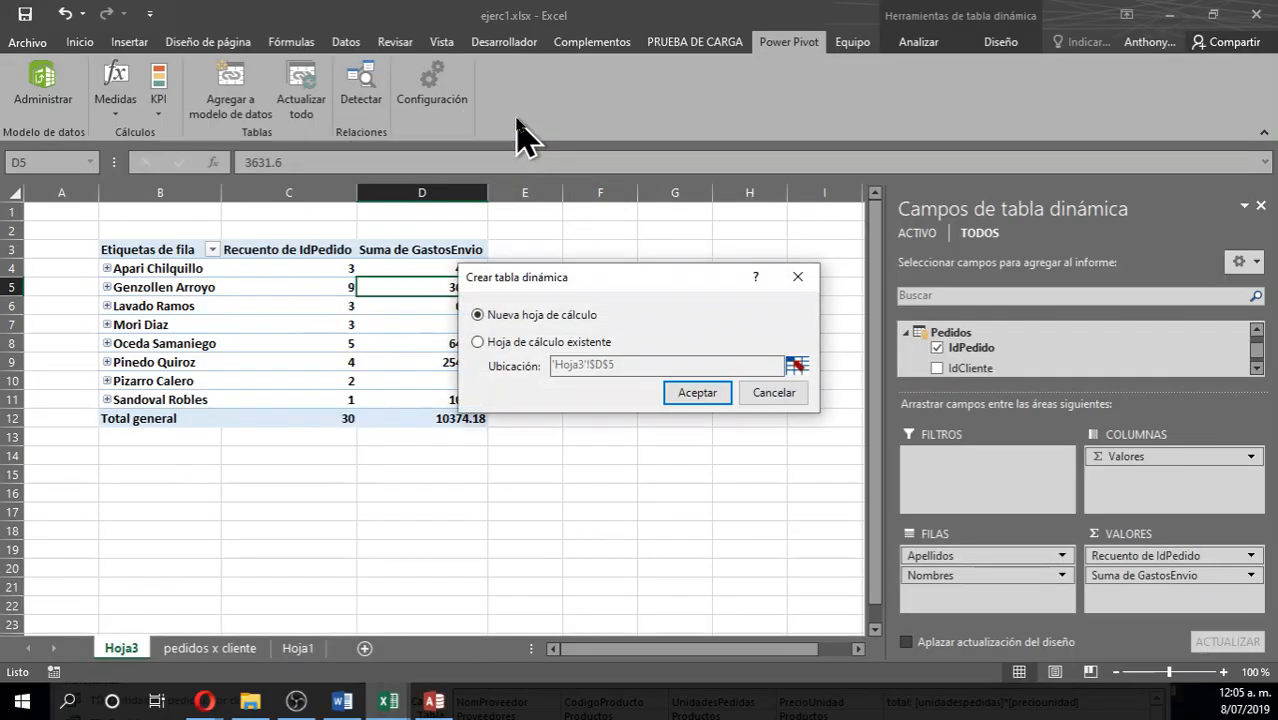
left_click(685, 393)
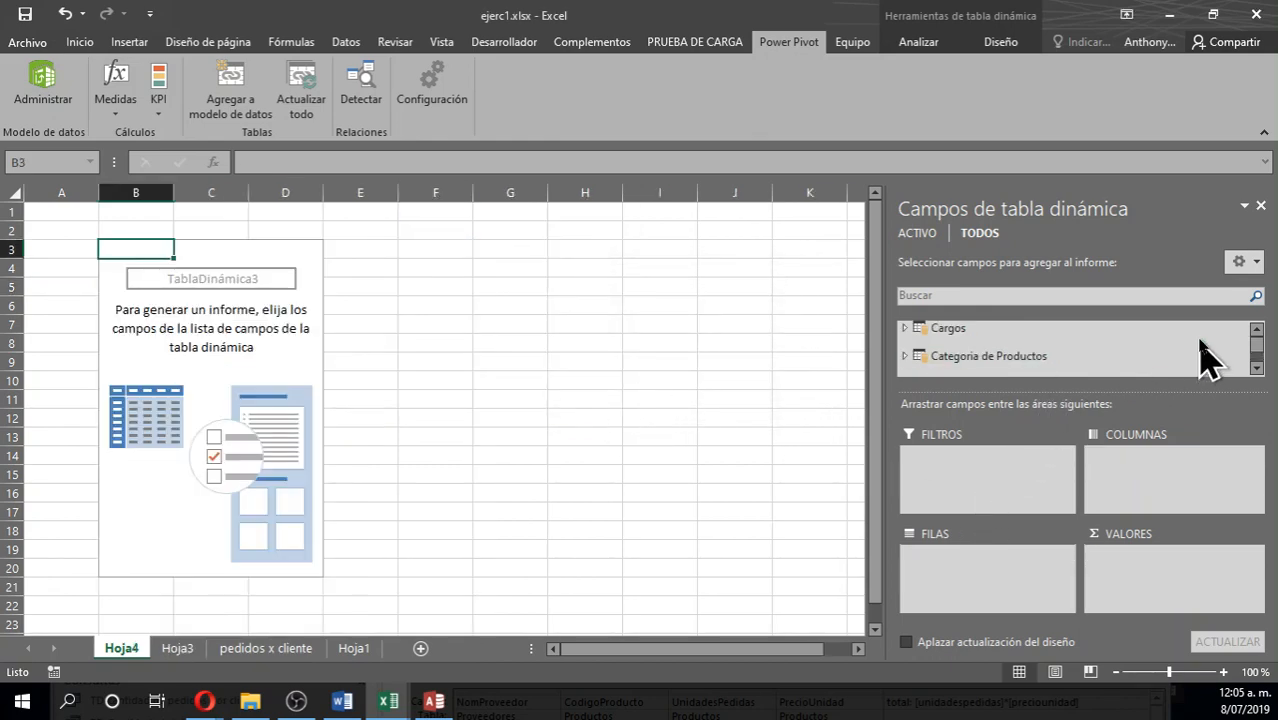
left_click_drag(1160, 390, 1157, 472)
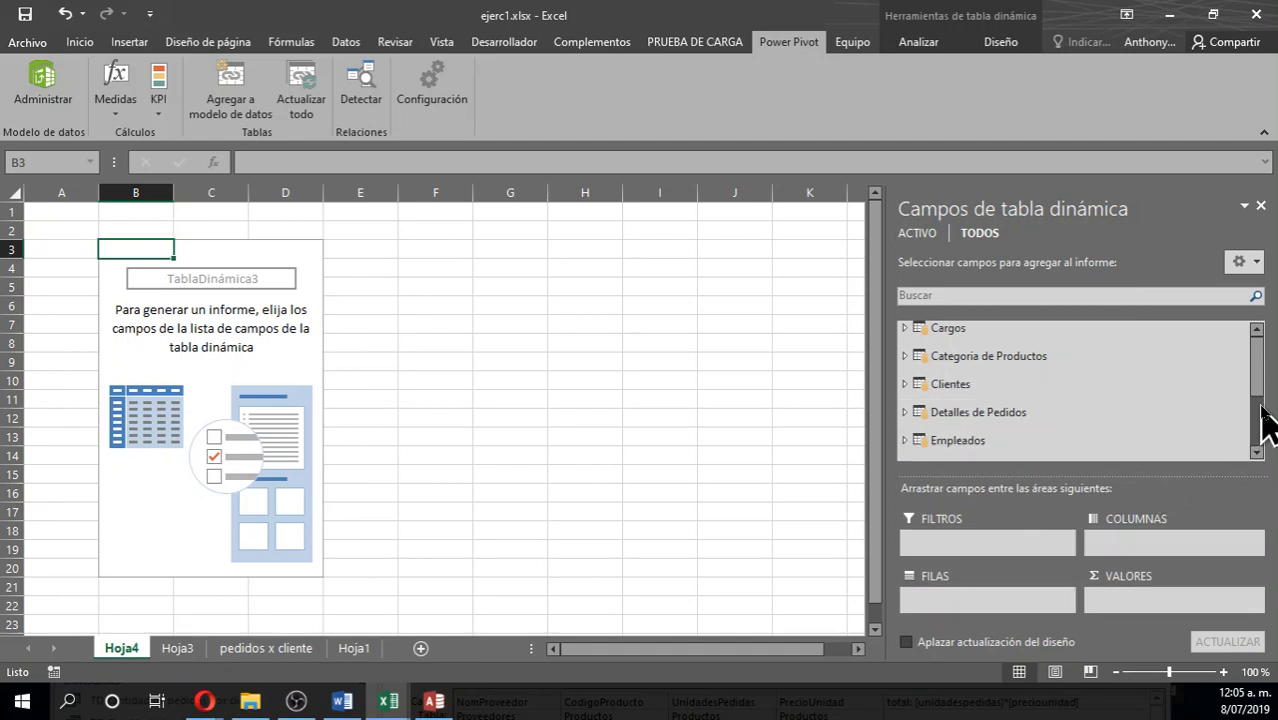
scroll(1258, 405, "down", 2)
Compare with the Access query design, then expand Proveedores in the PivotTable Fields pane
left_click(433, 701)
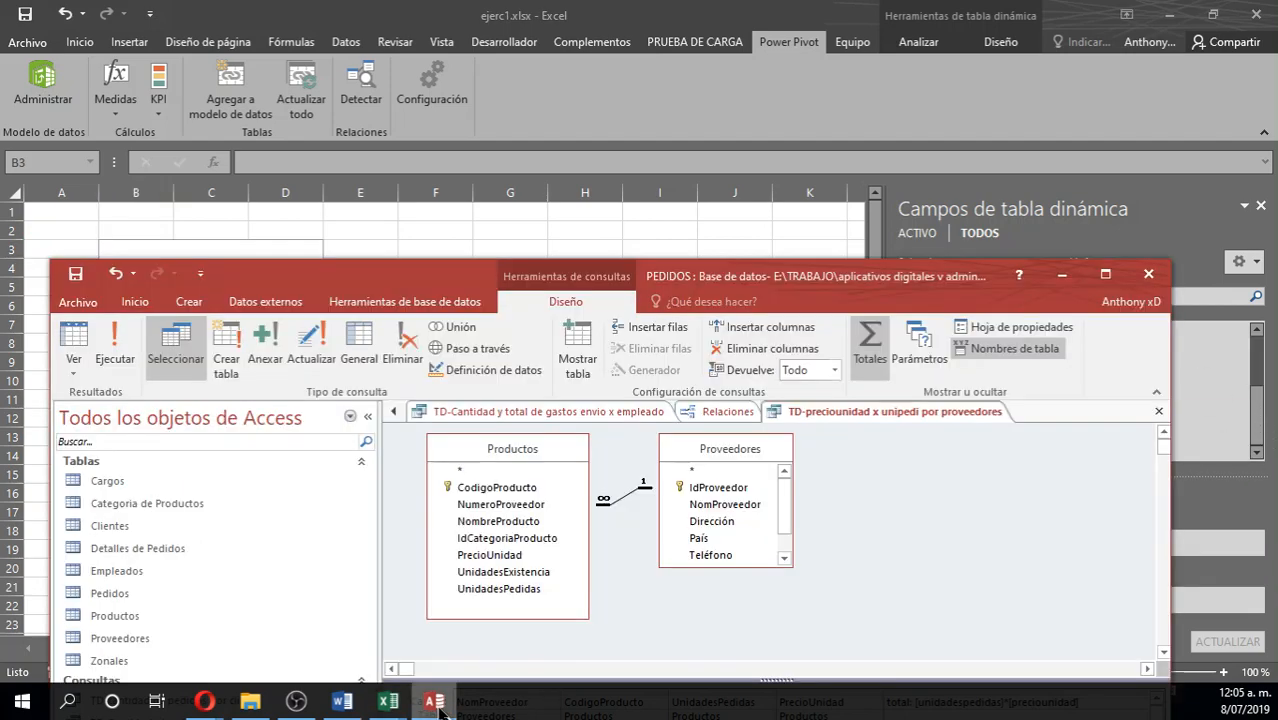
left_click(437, 703)
left_click(437, 703)
left_click_drag(691, 285, 720, 131)
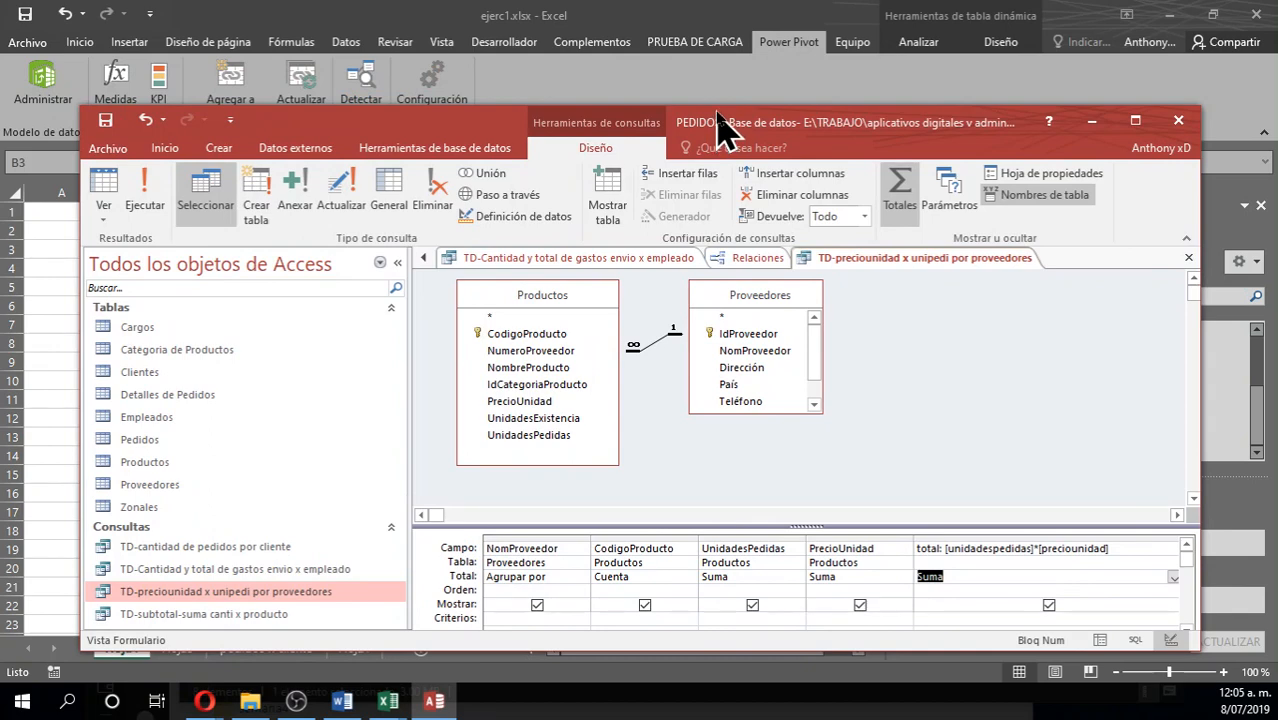
left_click(684, 16)
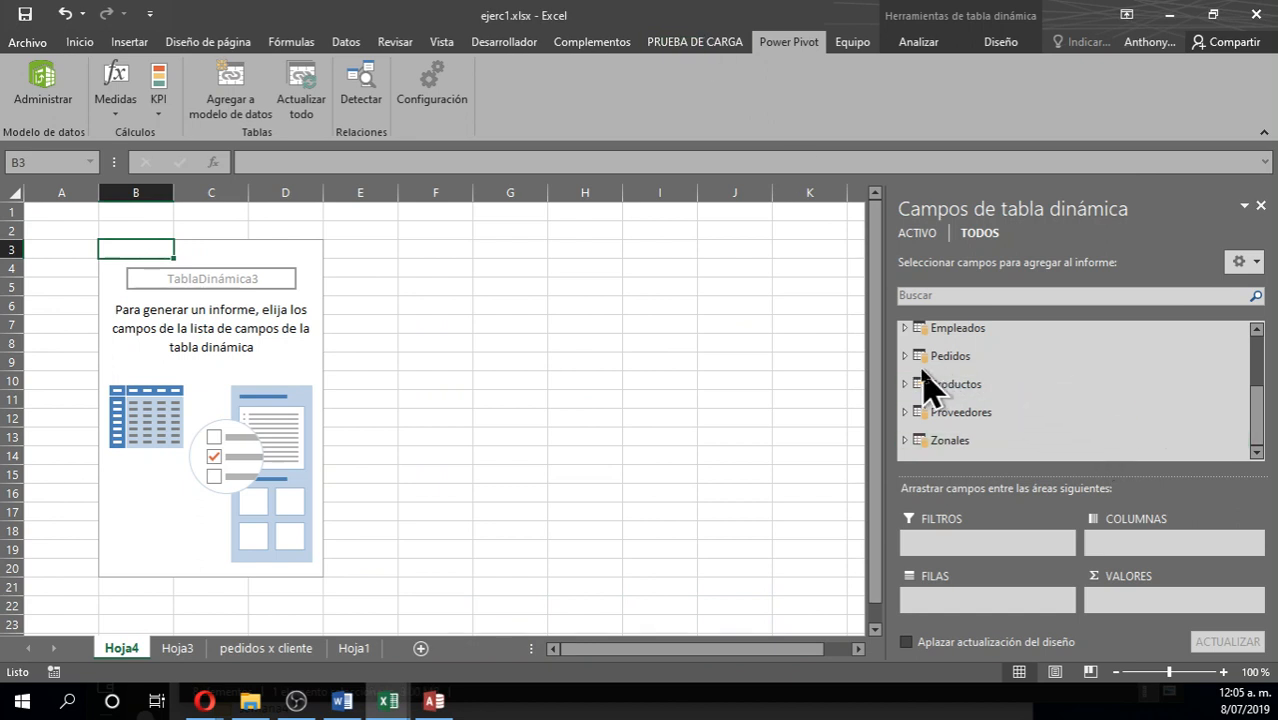
left_click(906, 412)
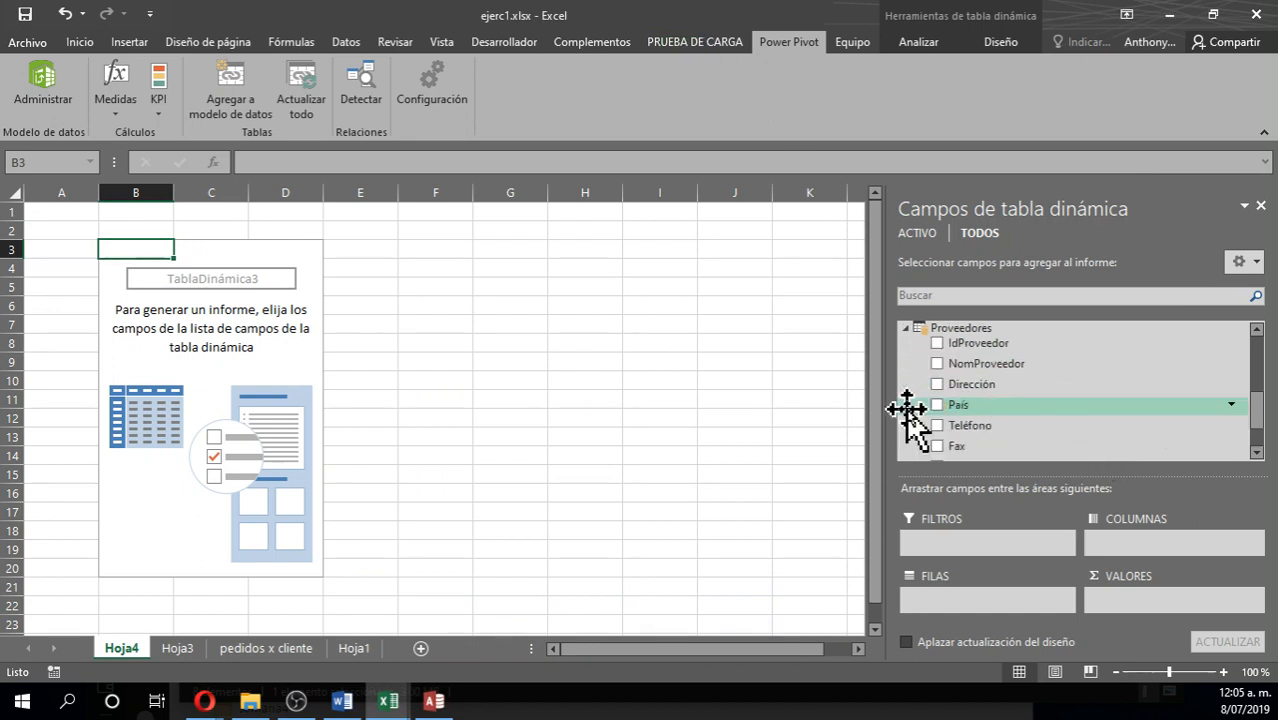
Add NomProveedor as pivot rows and CodigoProducto as a Cuenta (count) value
left_click(937, 364)
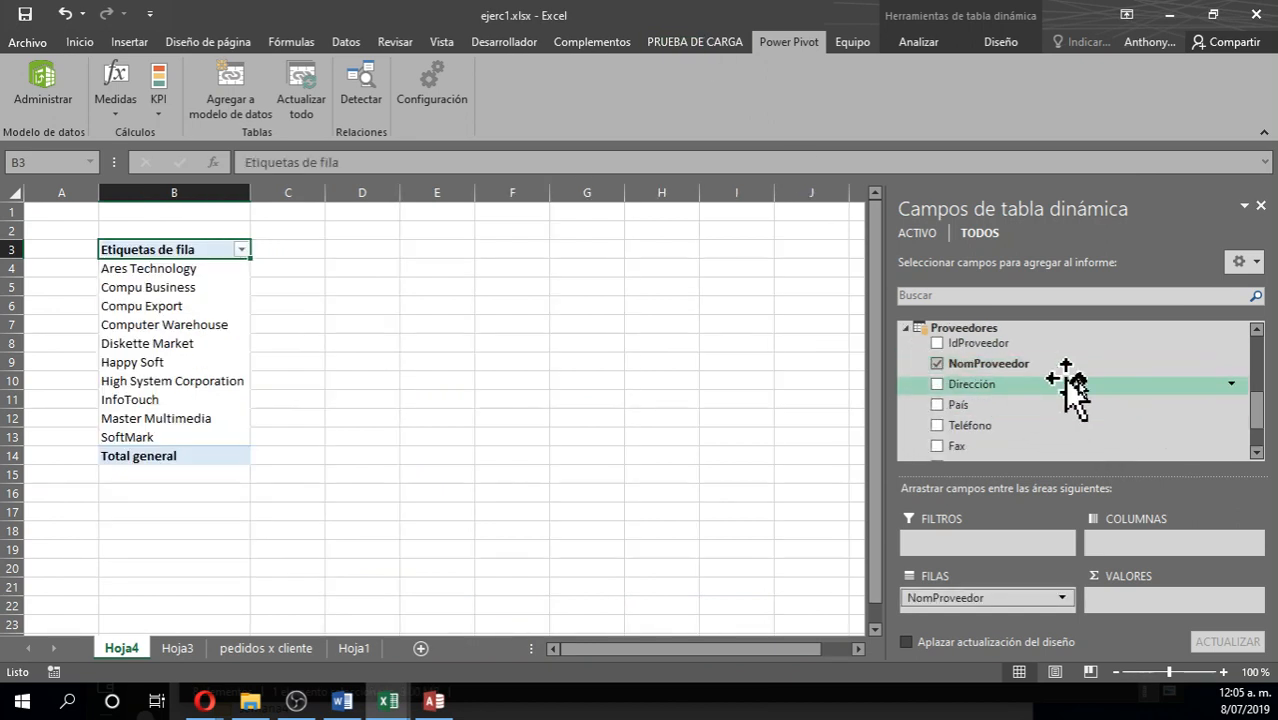
left_click_drag(1257, 424, 1256, 402)
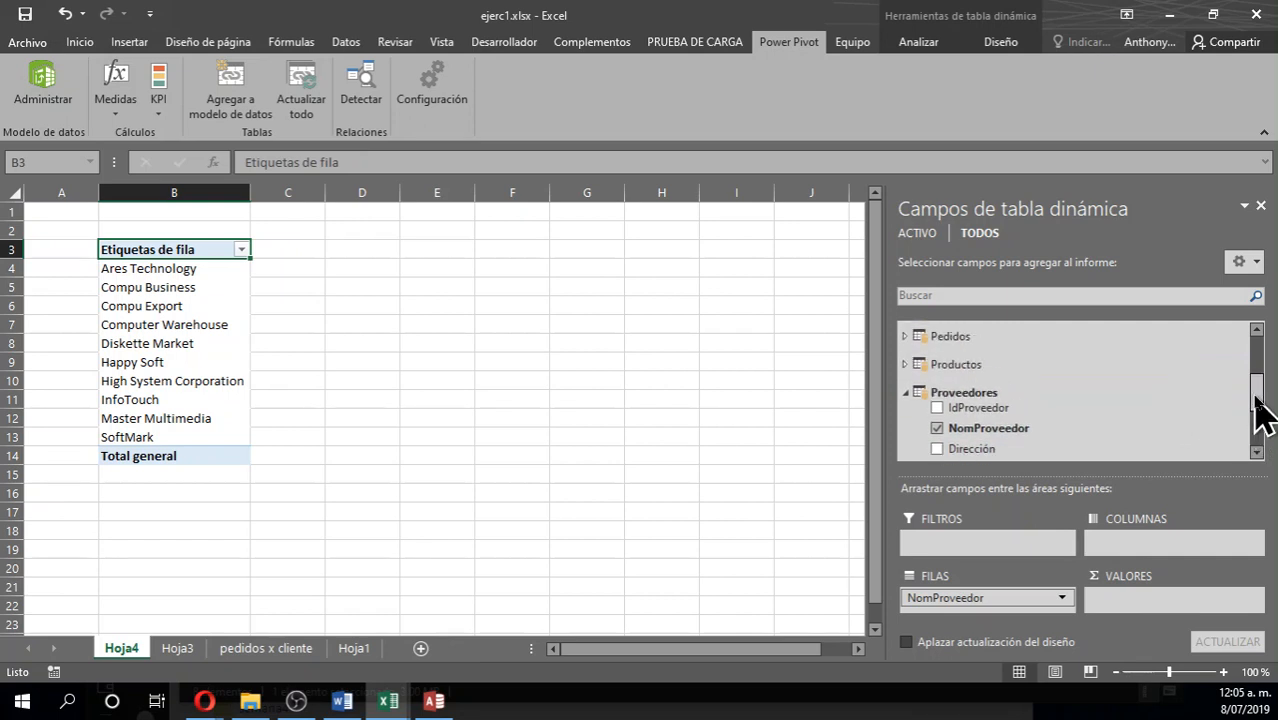
left_click(906, 364)
left_click(937, 343)
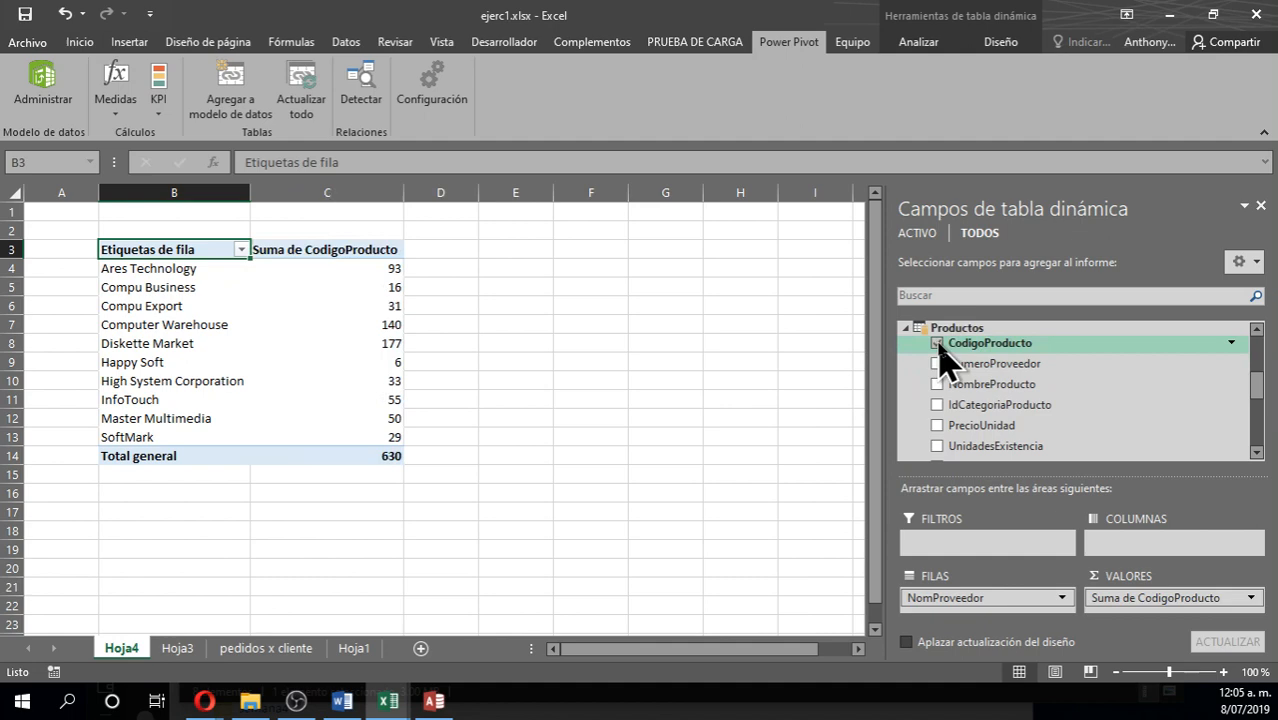
left_click(1208, 598)
left_click(1193, 577)
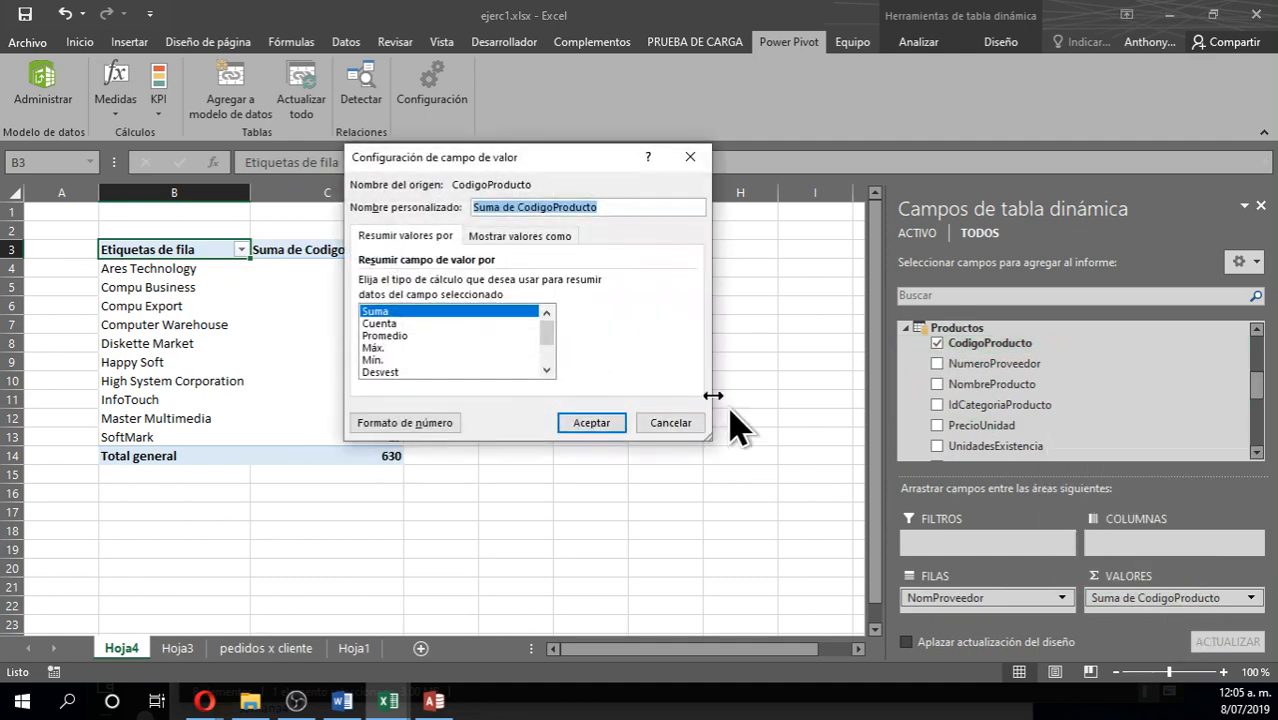
left_click(380, 323)
left_click(585, 421)
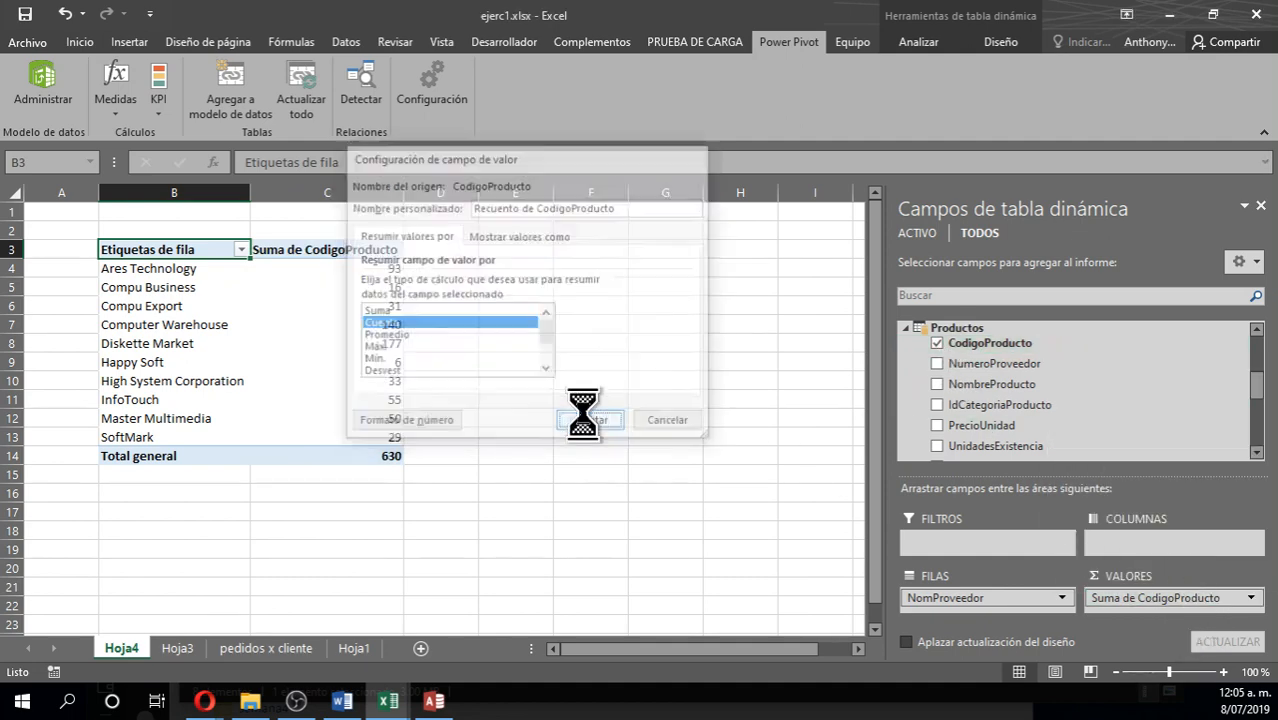
Add UnidadesPedidas as a summed pivot value, totalling 19670, after checking the Access design
left_click(446, 701)
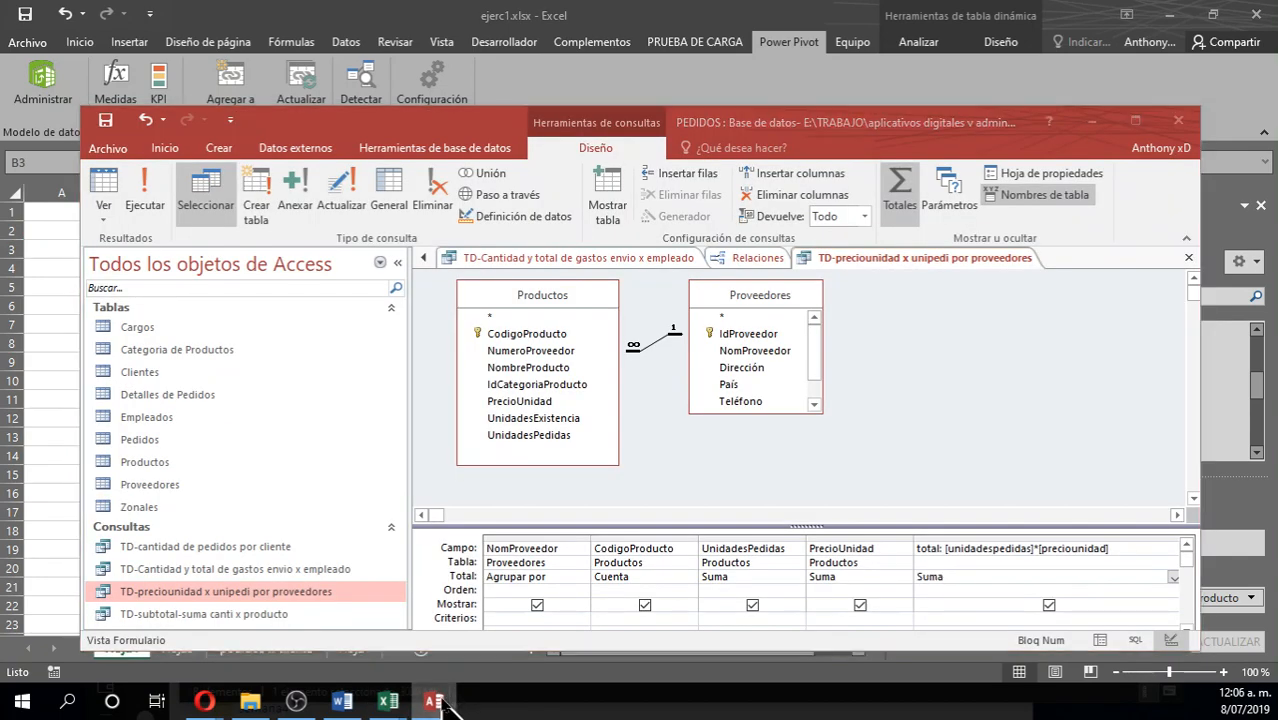
left_click(436, 701)
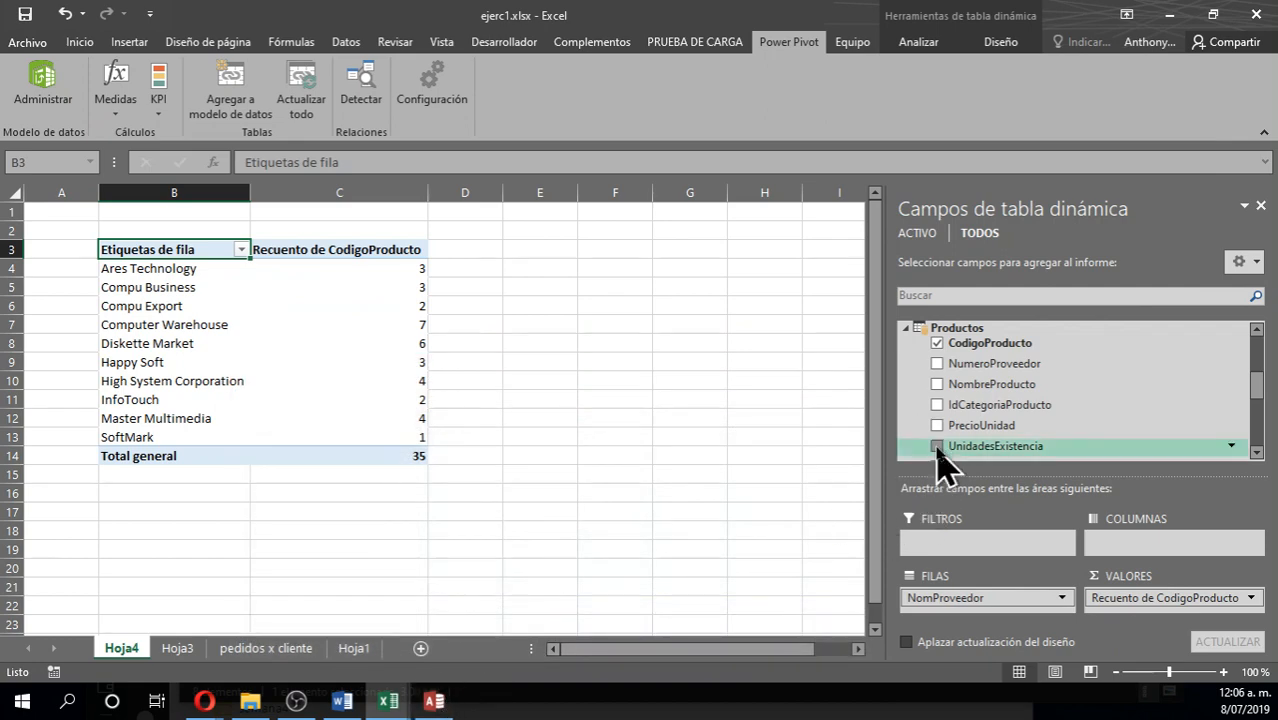
left_click(937, 447)
left_click(937, 447)
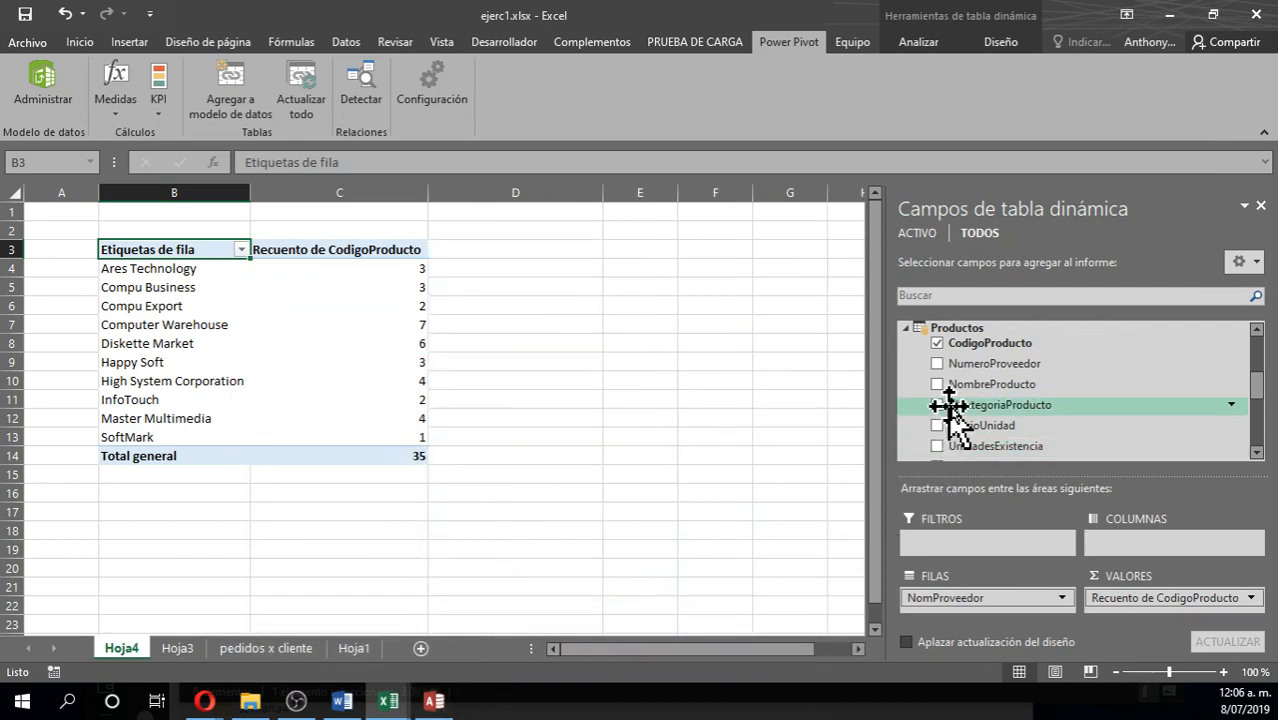
left_click_drag(1255, 384, 1255, 394)
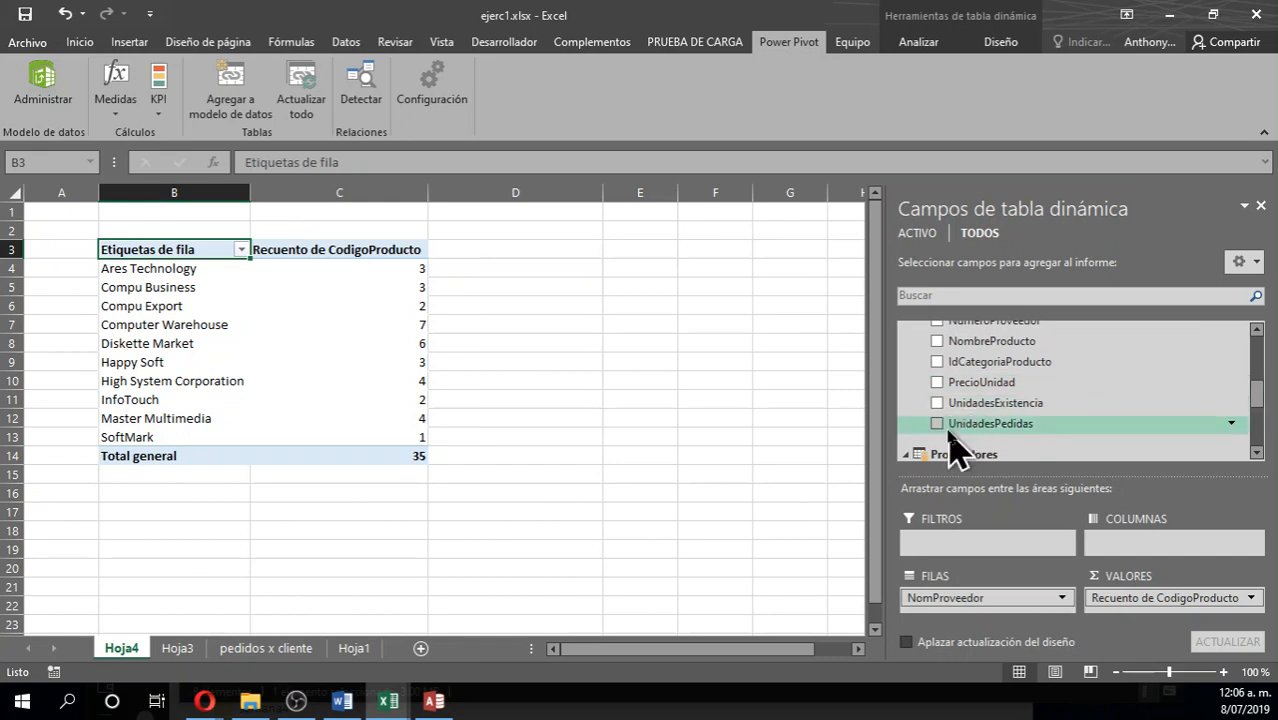
left_click(937, 424)
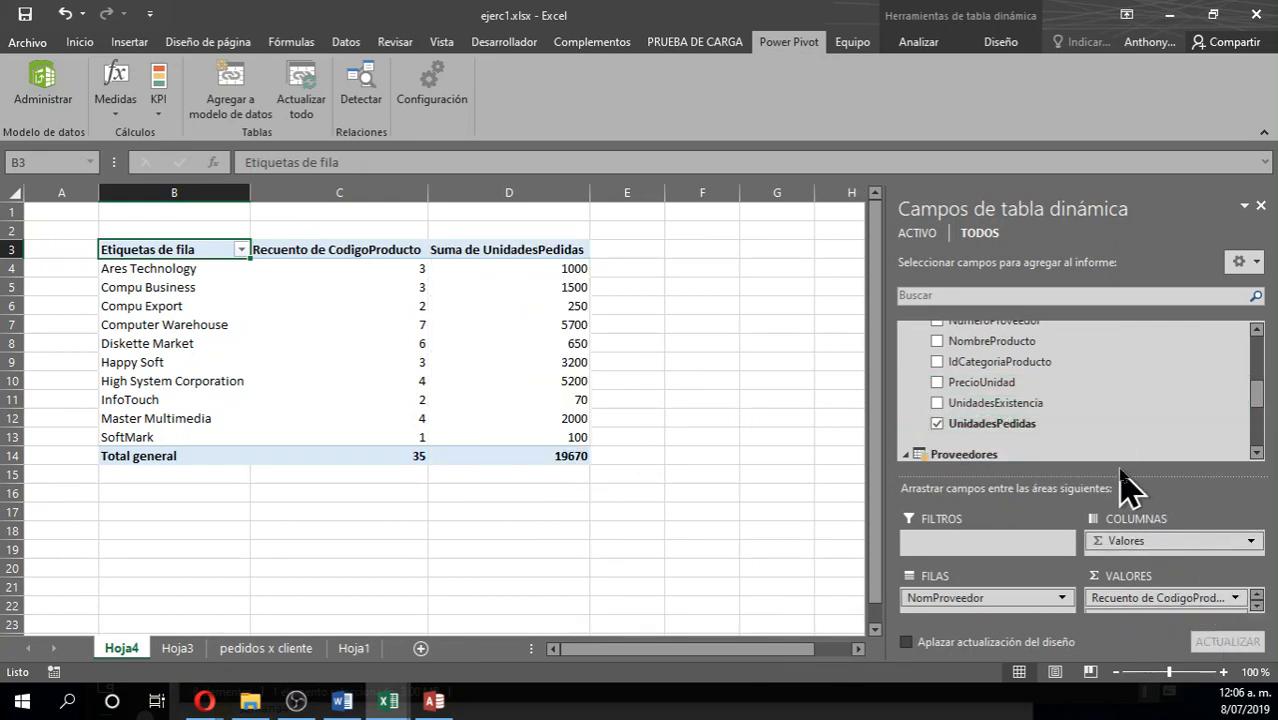
left_click_drag(1121, 480, 1121, 428)
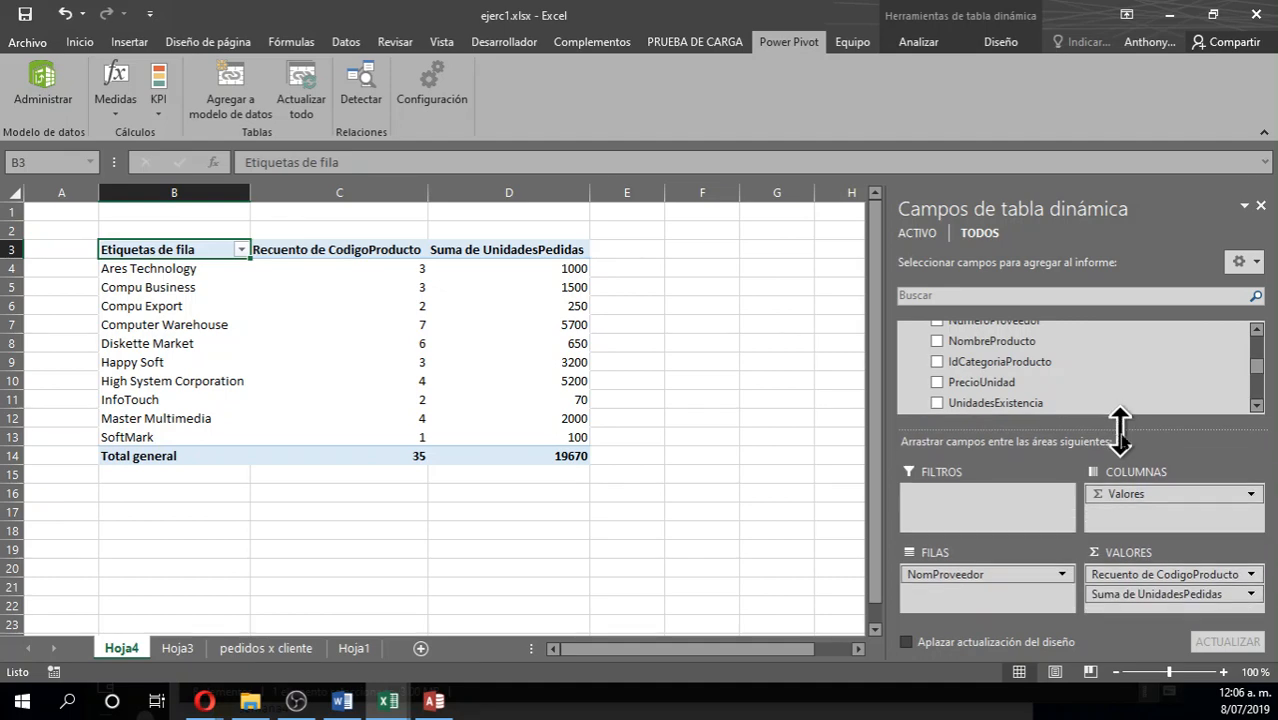
left_click(1160, 600)
left_click(1158, 572)
left_click(591, 423)
Add Suma de PrecioUnidad to the pivot values, cross-checking against the Access query design
left_click(450, 708)
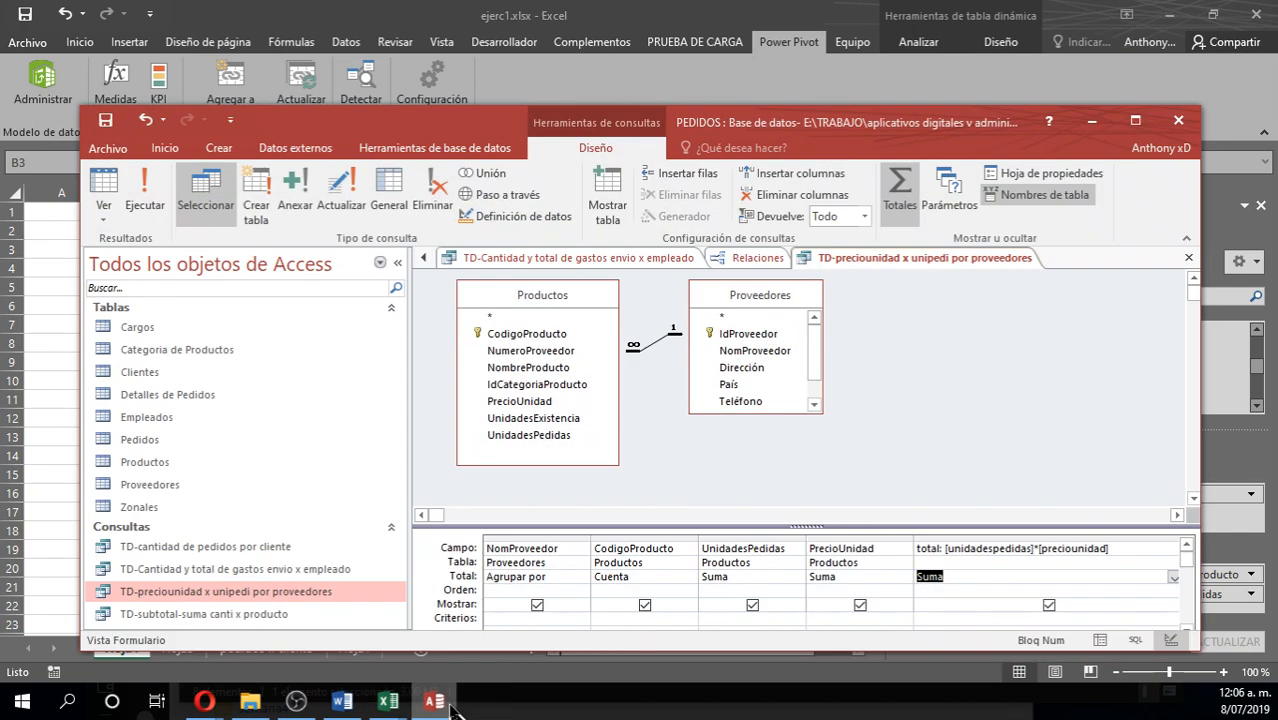
left_click(450, 708)
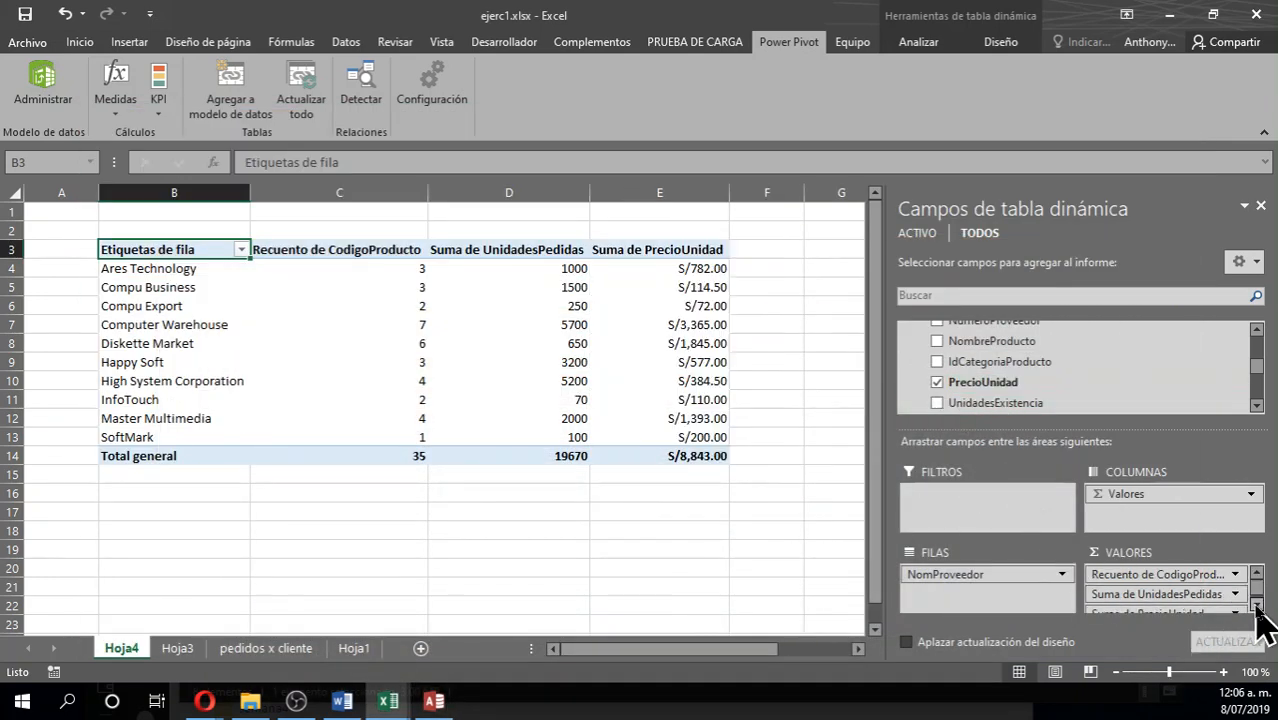
left_click(1256, 607)
left_click(1187, 604)
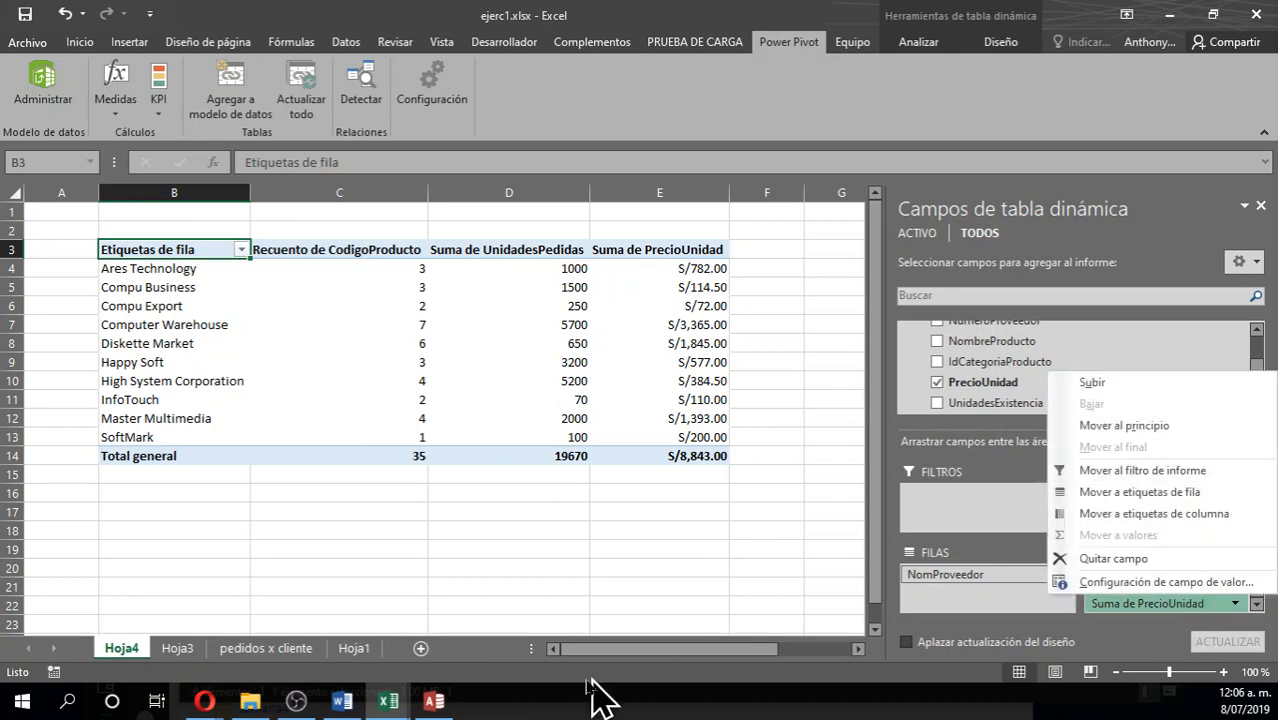
left_click(451, 707)
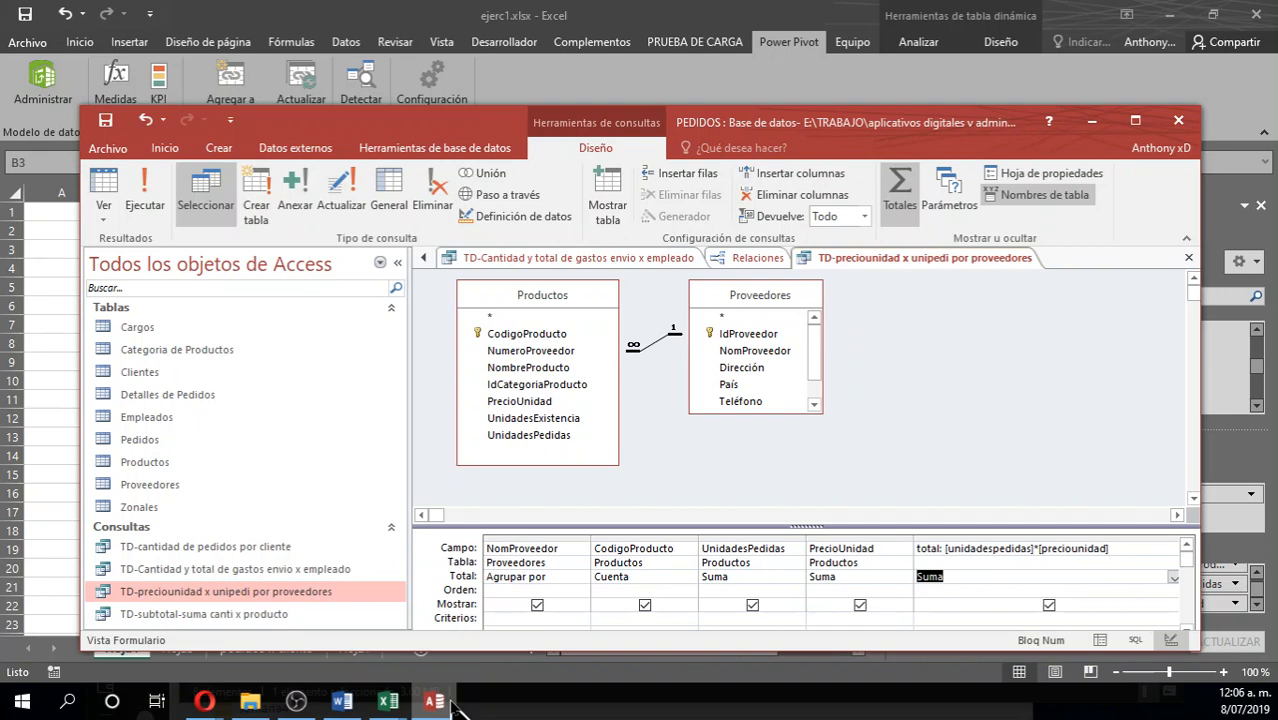
left_click(451, 707)
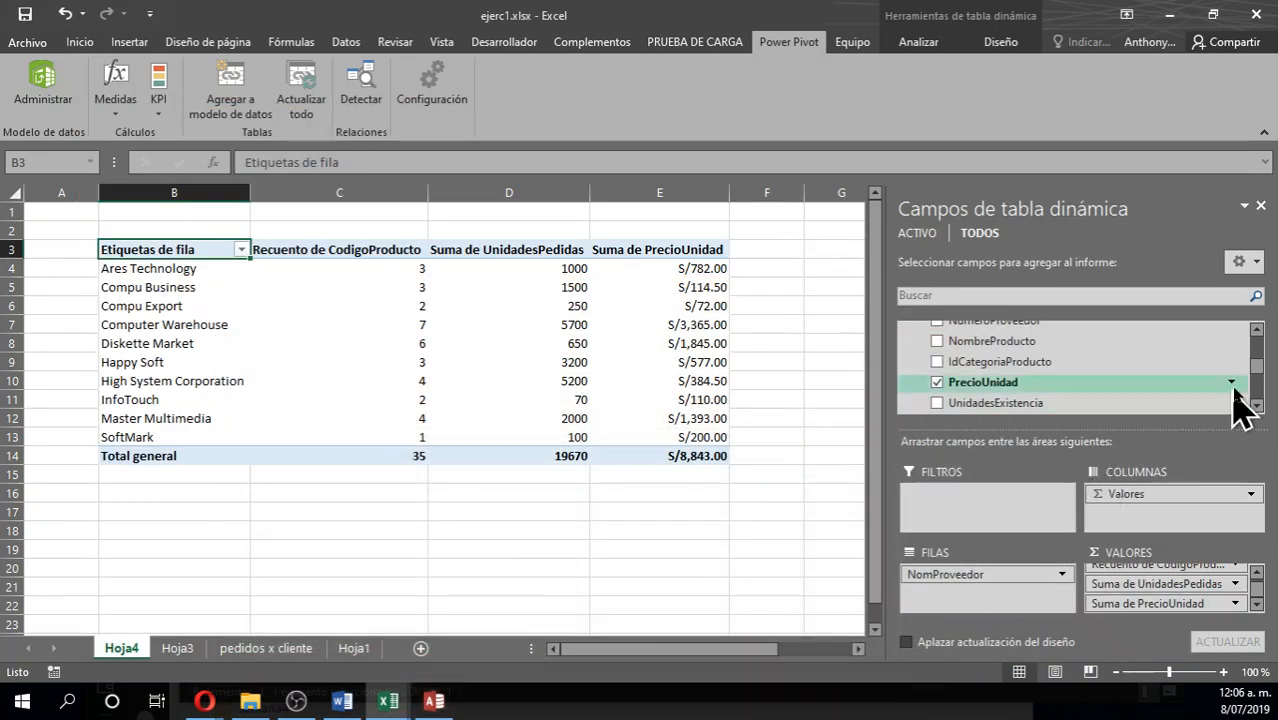
left_click_drag(1265, 375, 1262, 395)
mouse_move(1260, 374)
left_mouse_down()
mouse_move(1252, 350)
mouse_move(1248, 374)
left_mouse_up()
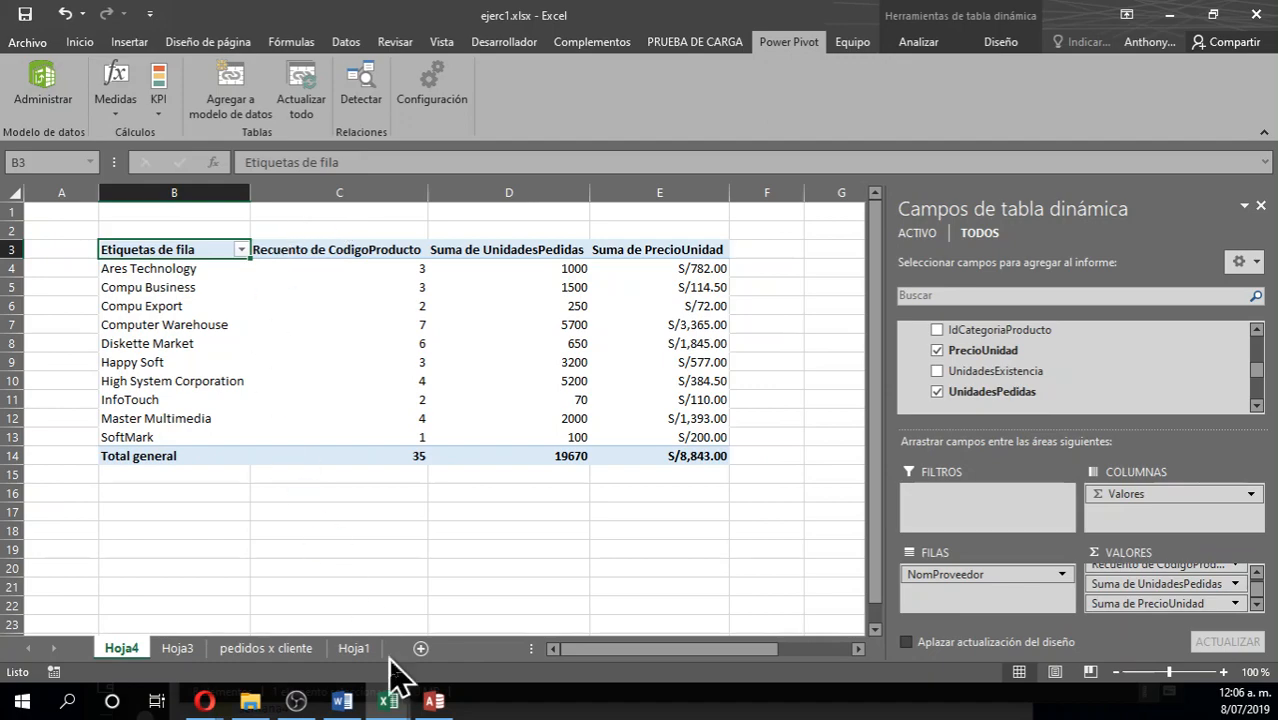
left_click(436, 701)
left_click(157, 202)
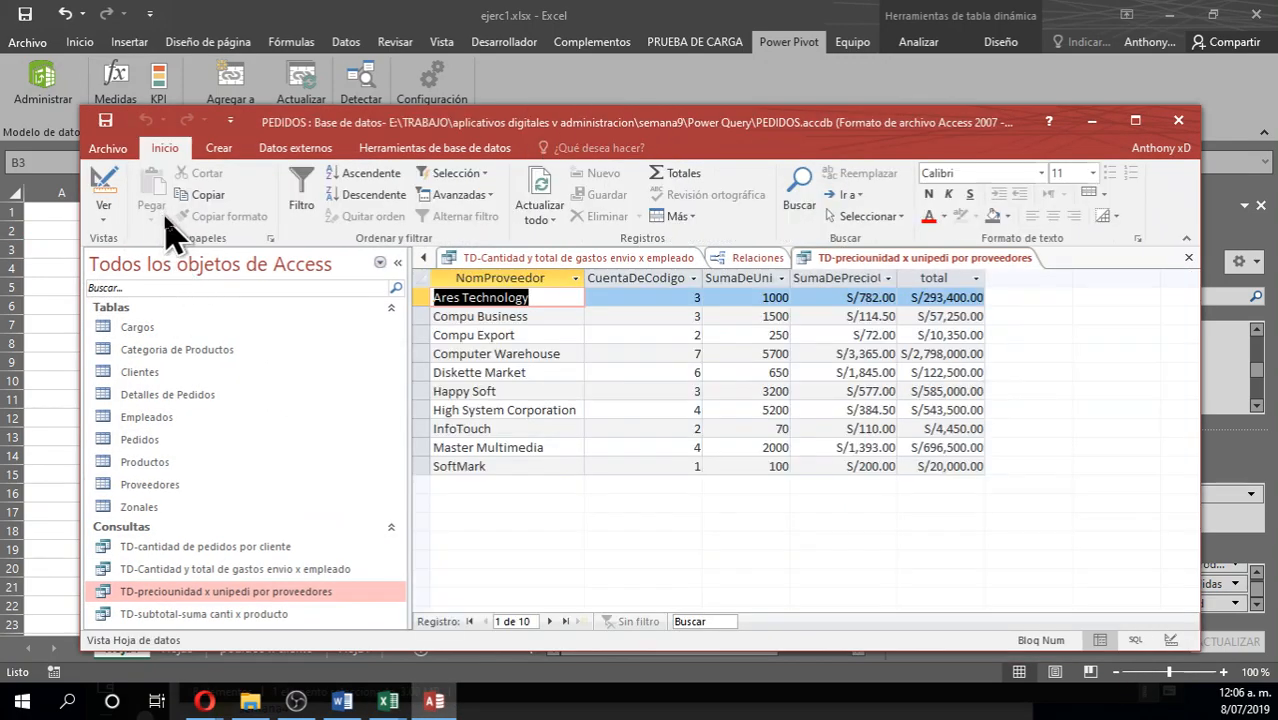
left_click_drag(595, 132, 535, 405)
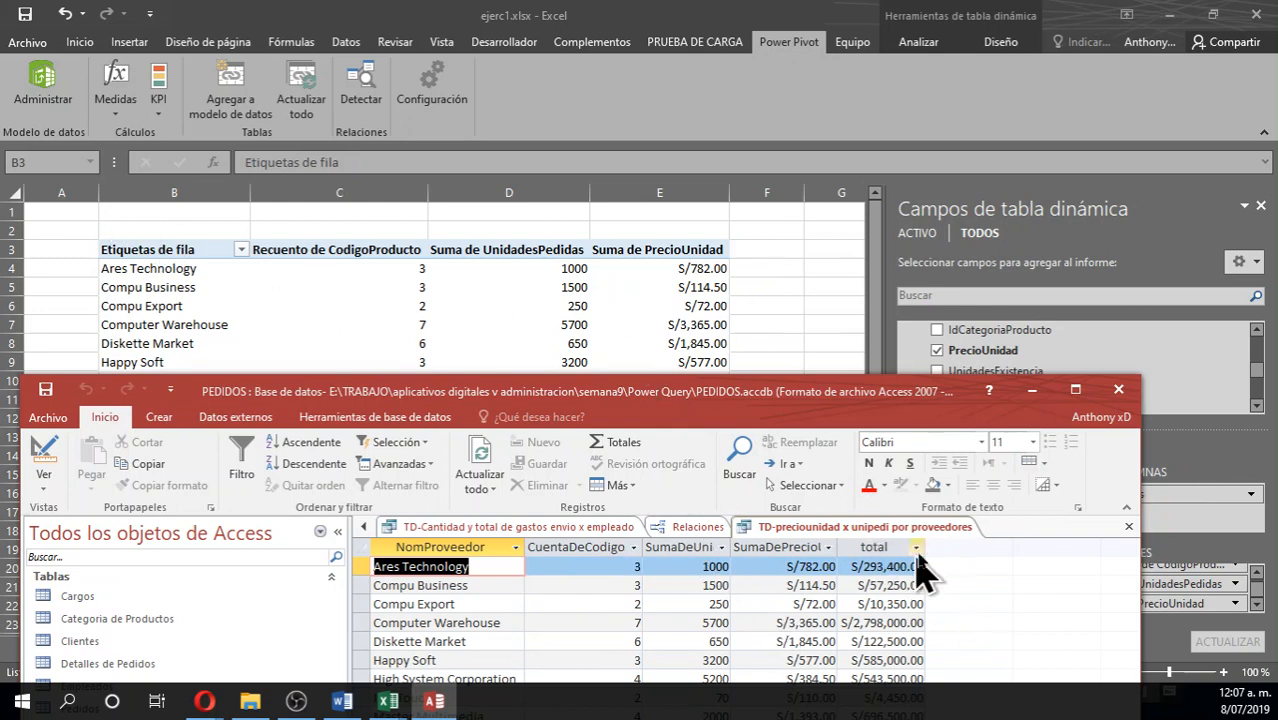
left_click(872, 566)
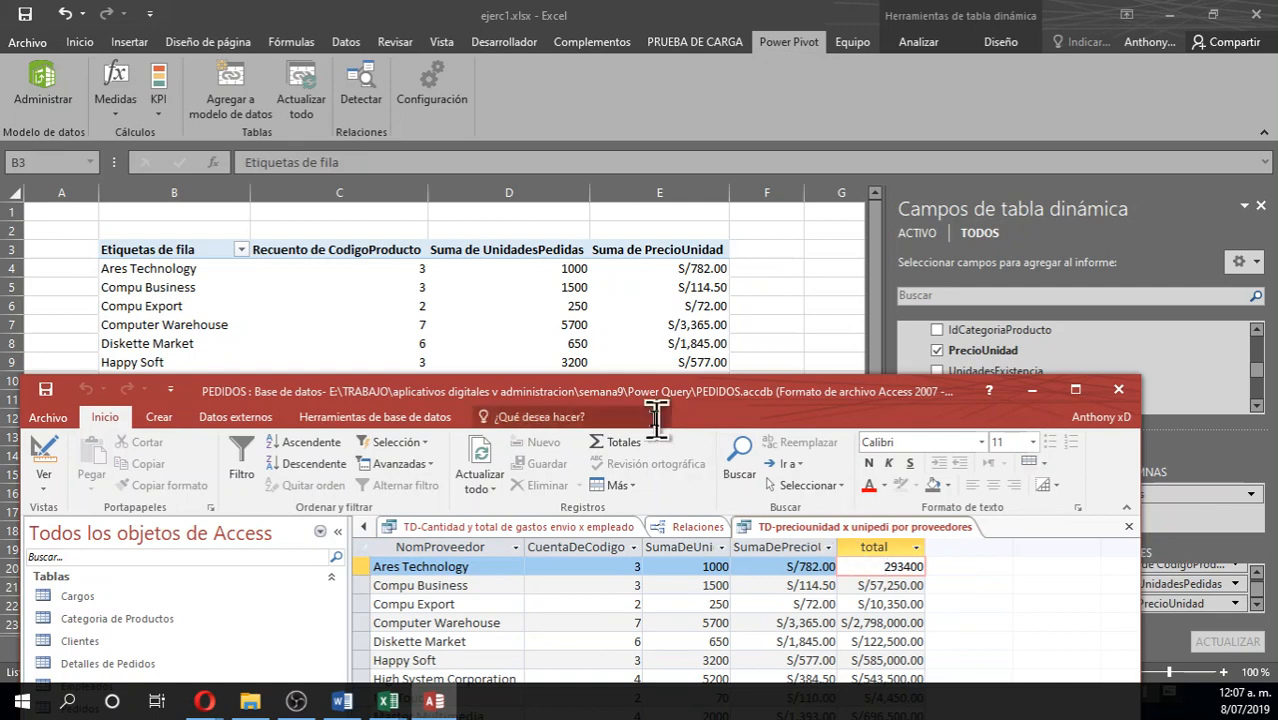
left_click_drag(595, 391, 738, 322)
left_click(535, 15)
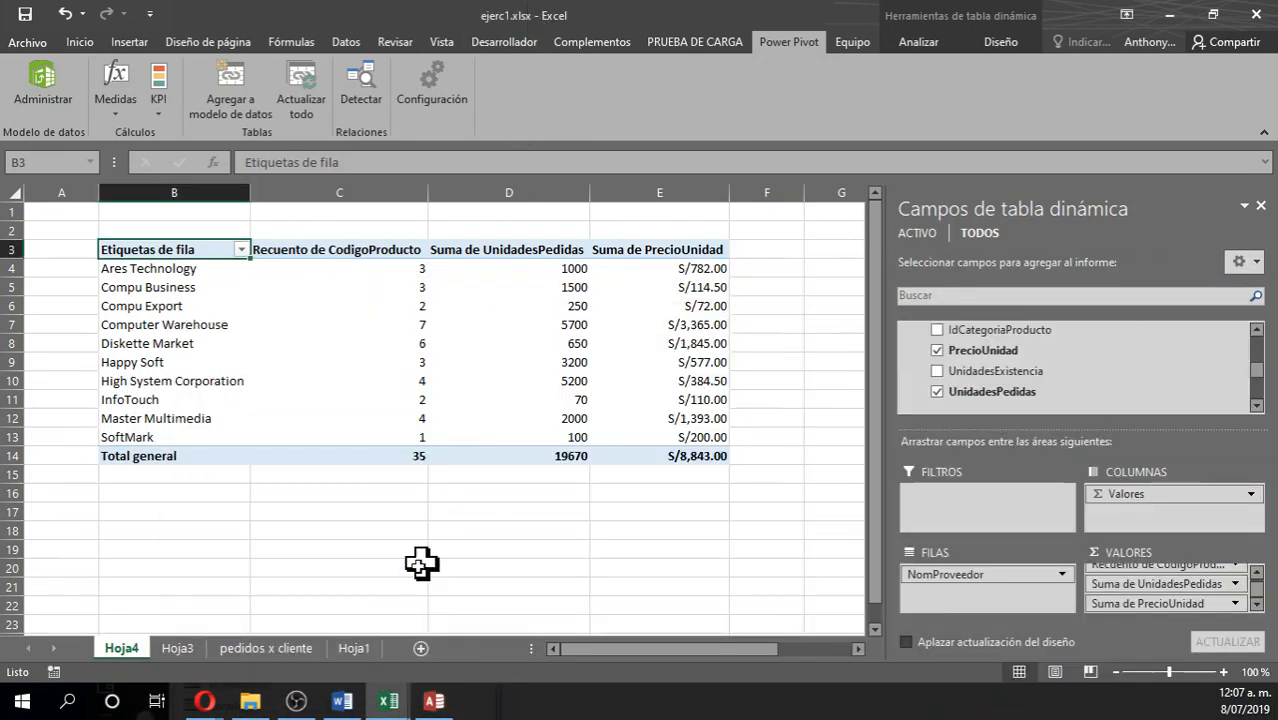
Switch to Power Pivot and show the Clientes table in Vista de datos instead of the diagram
left_click(386, 702)
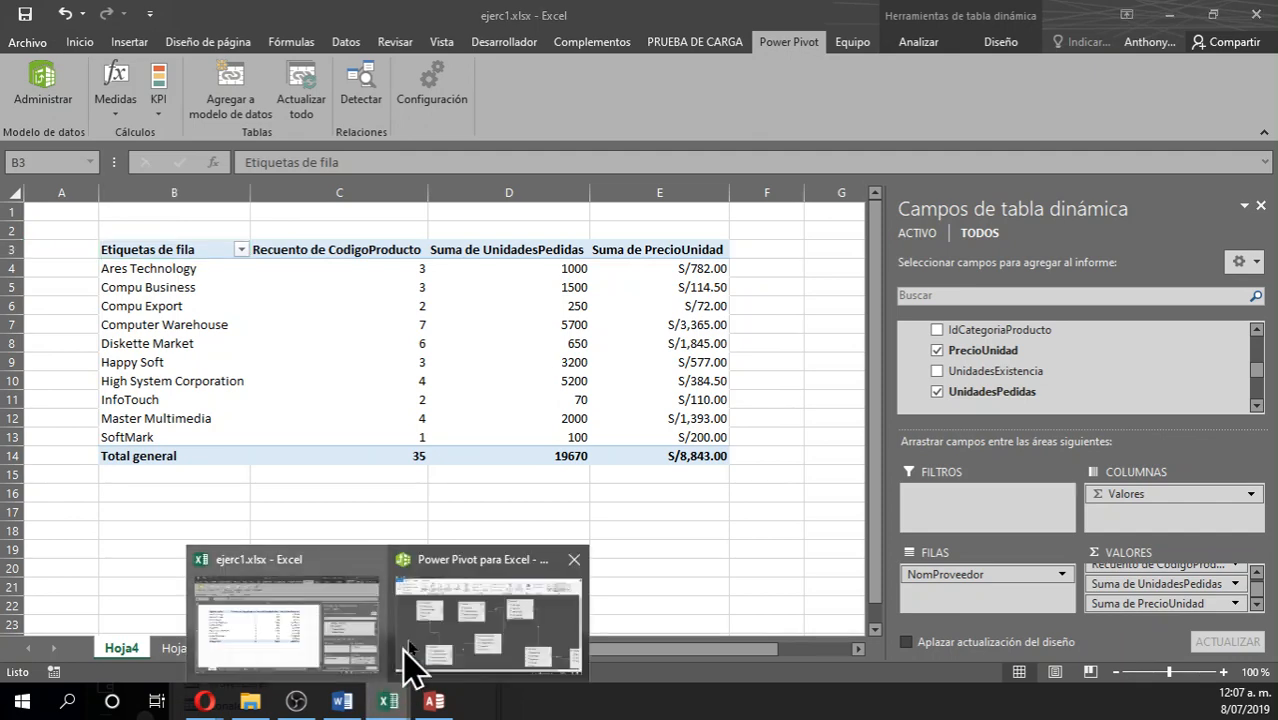
mouse_move(422, 614)
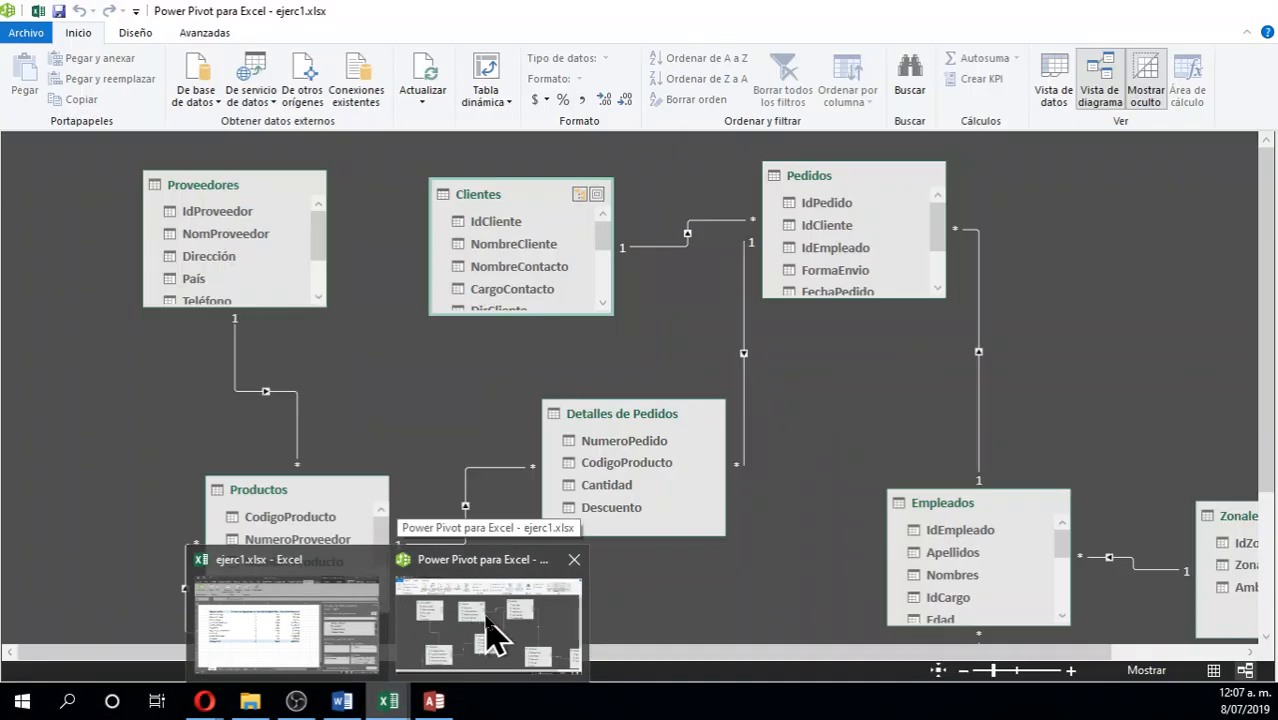
left_click(492, 632)
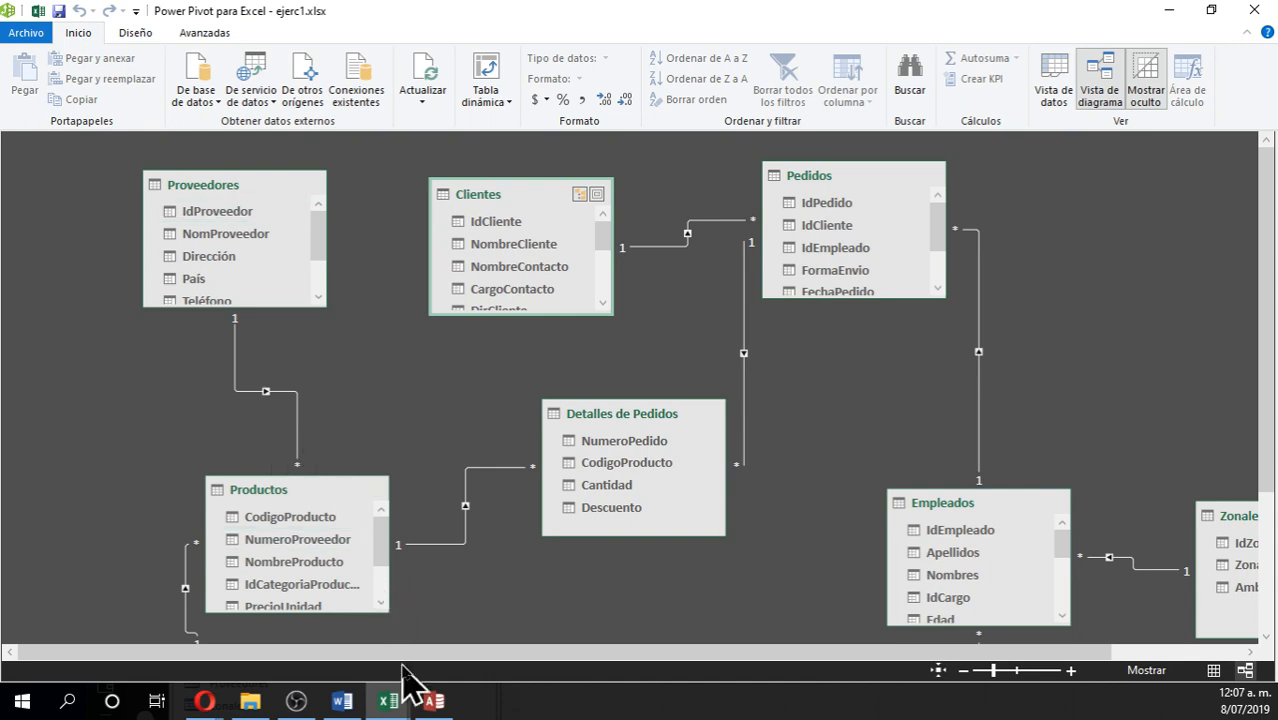
mouse_move(399, 690)
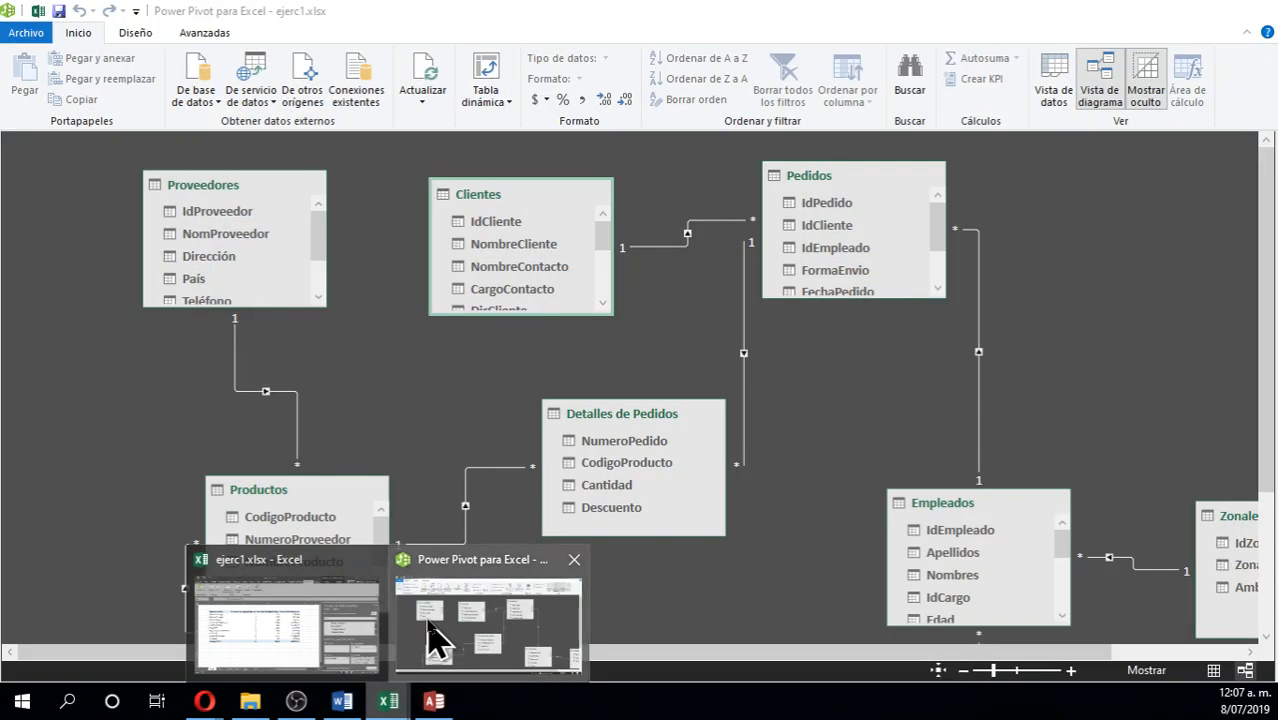
left_click(1055, 95)
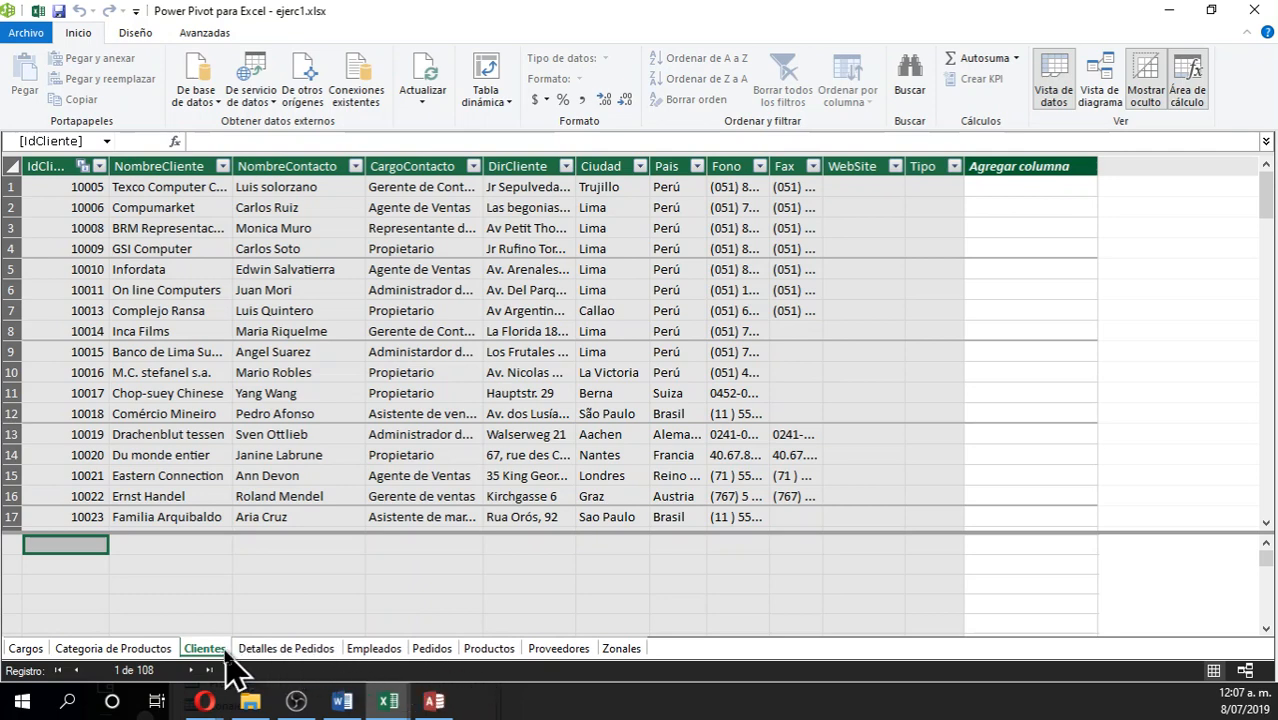
Show the Productos table in Power Pivot, briefly glancing at the Access PEDIDOS database
left_click(491, 650)
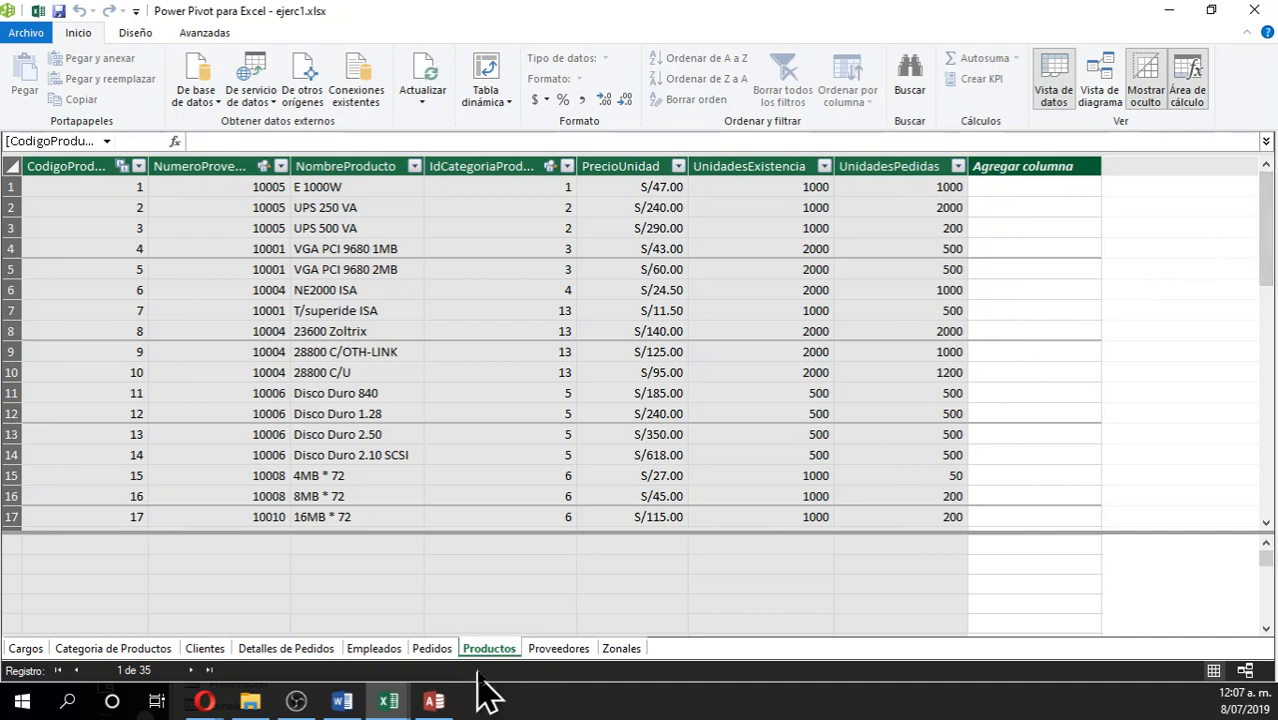
left_click(446, 710)
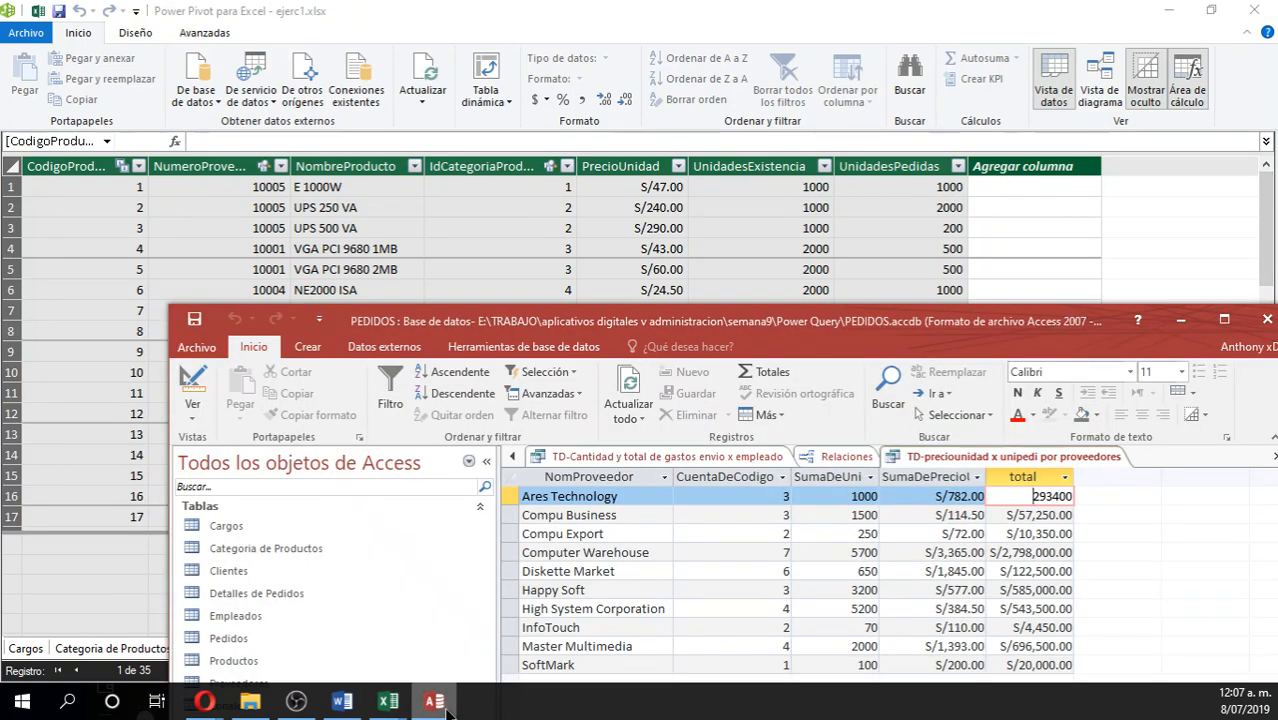
left_click(434, 702)
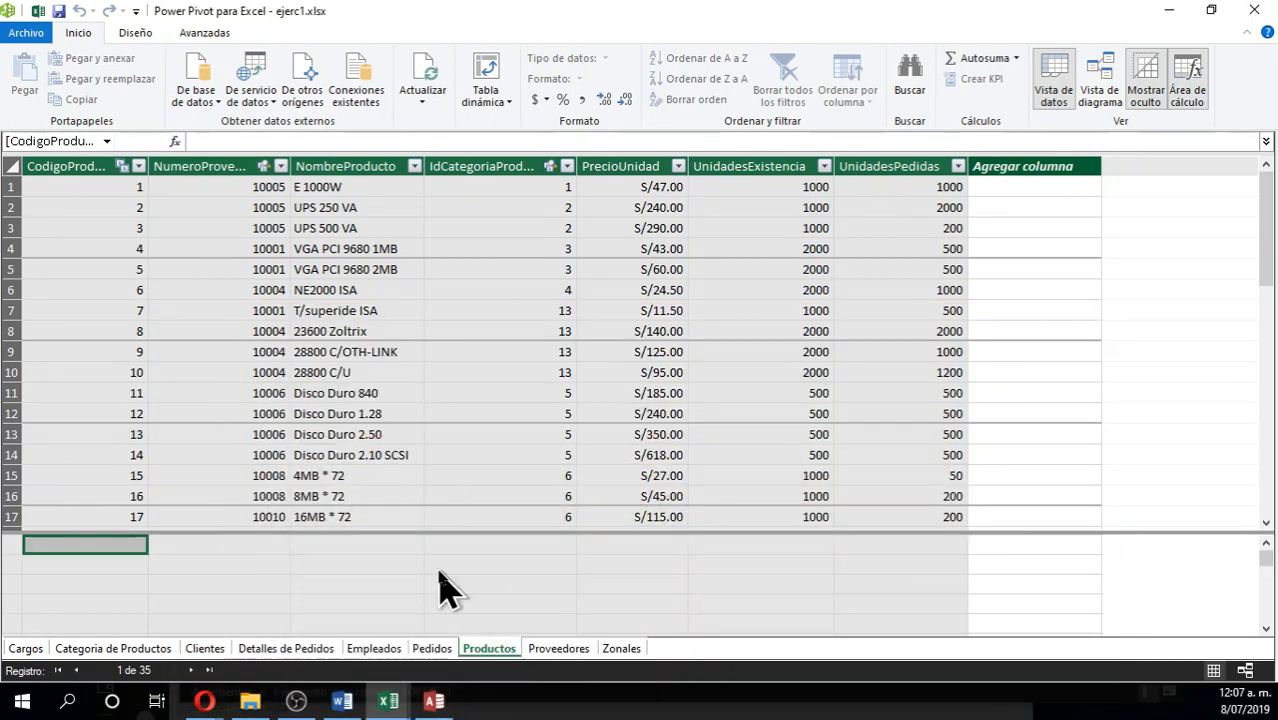
left_click(434, 702)
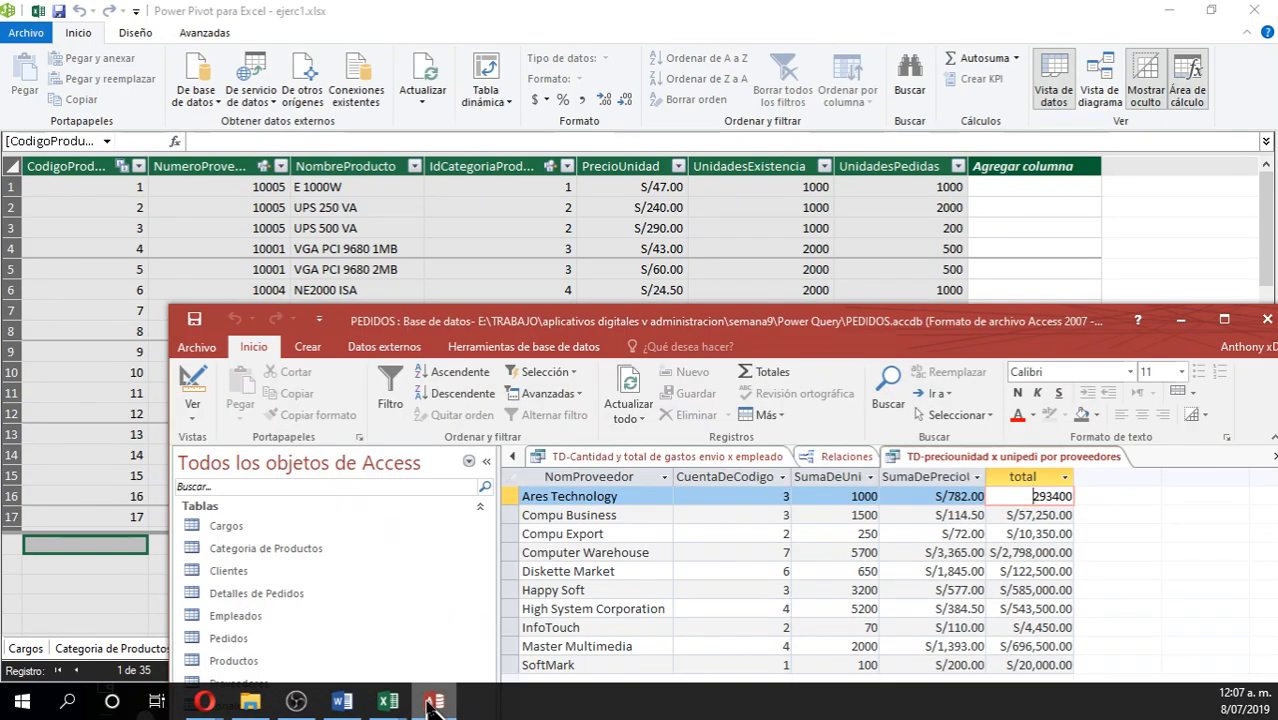
left_click(434, 702)
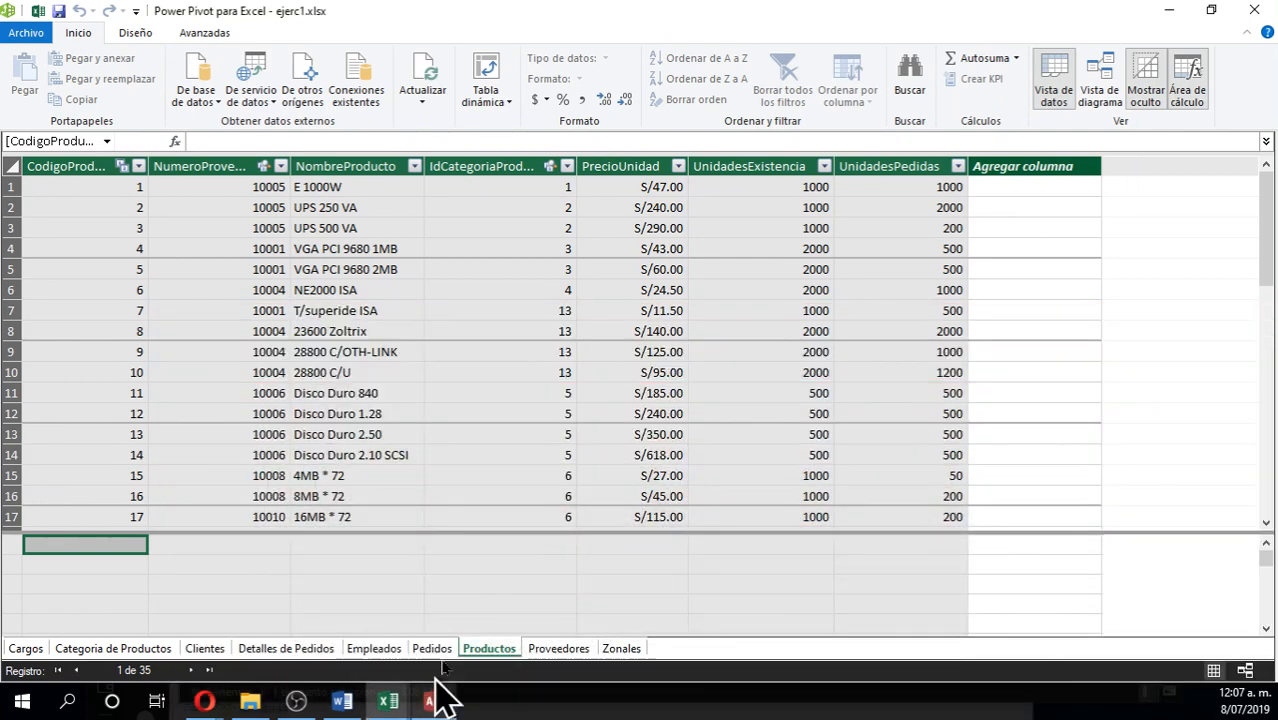
Select the empty Agregar columna column and begin a formula in the formula bar
left_click(630, 168)
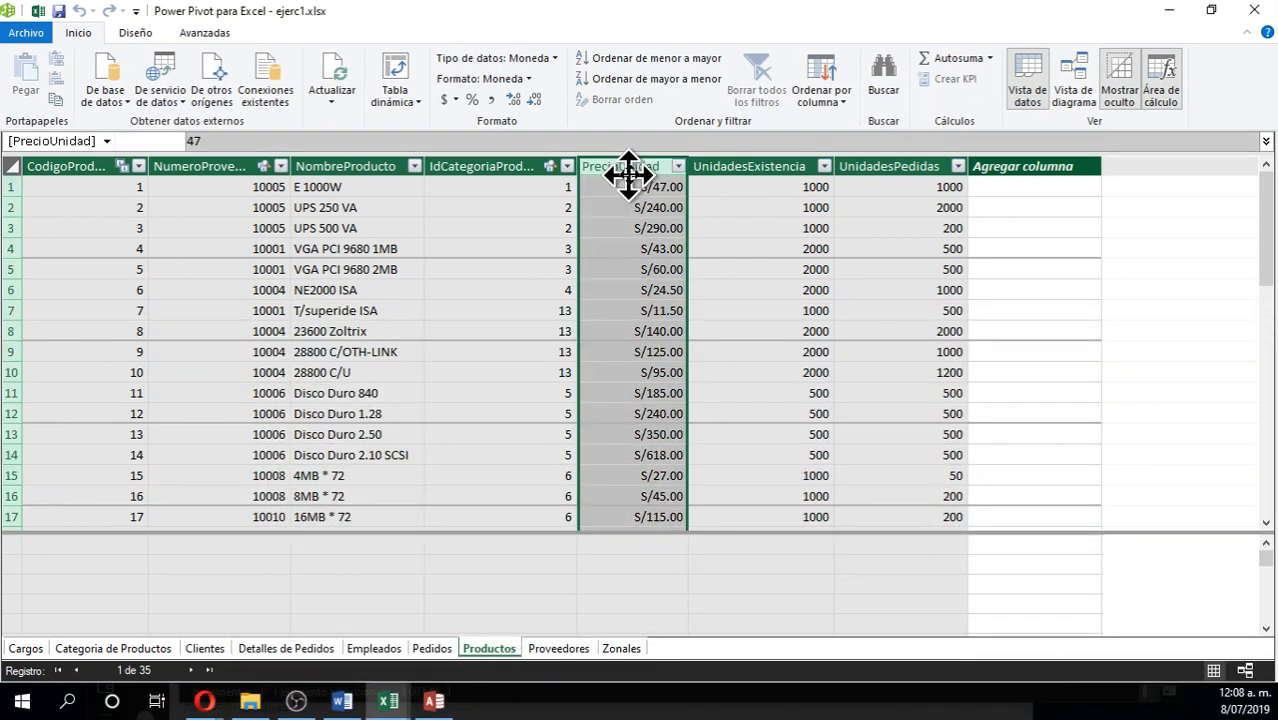
left_click(902, 162)
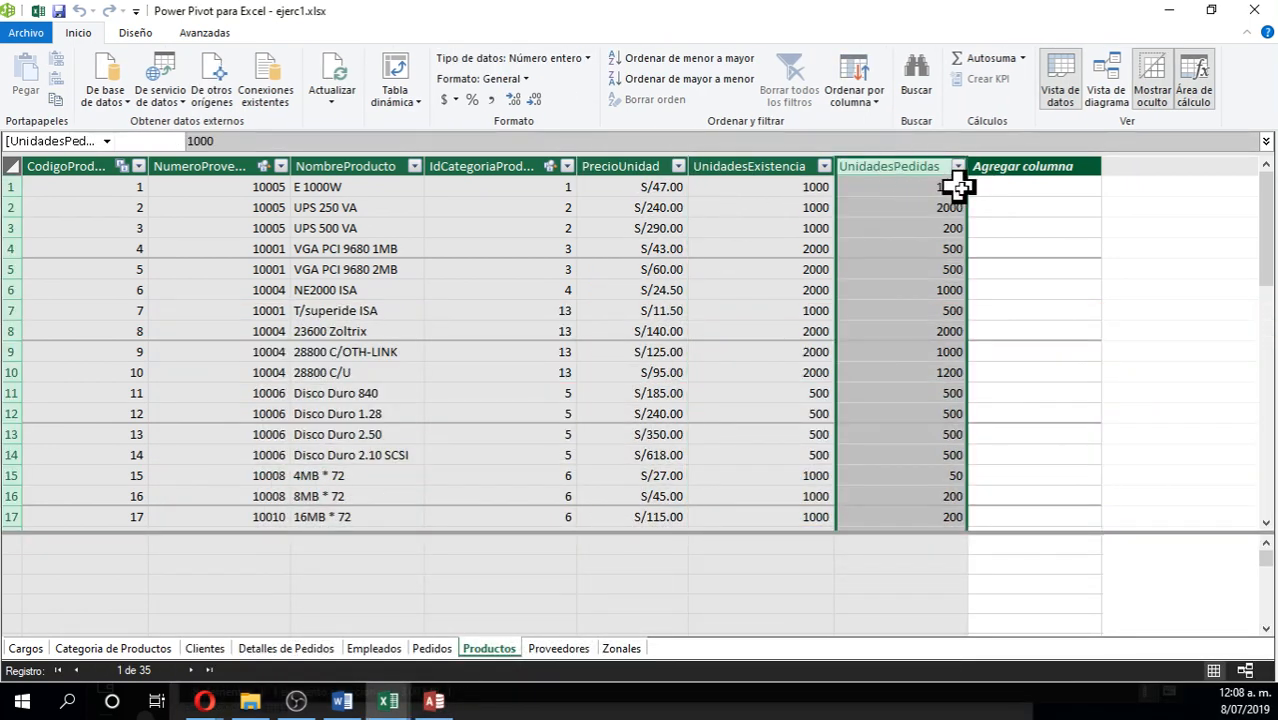
left_click(1016, 166)
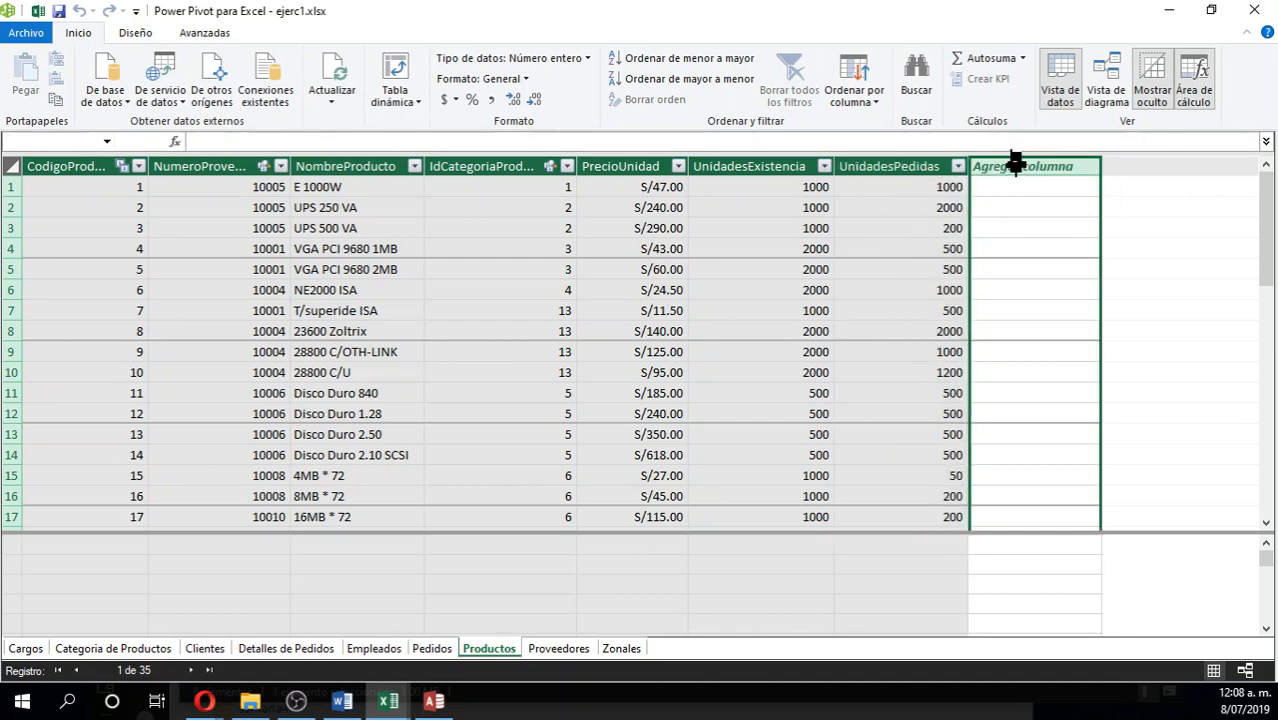
left_click(220, 141)
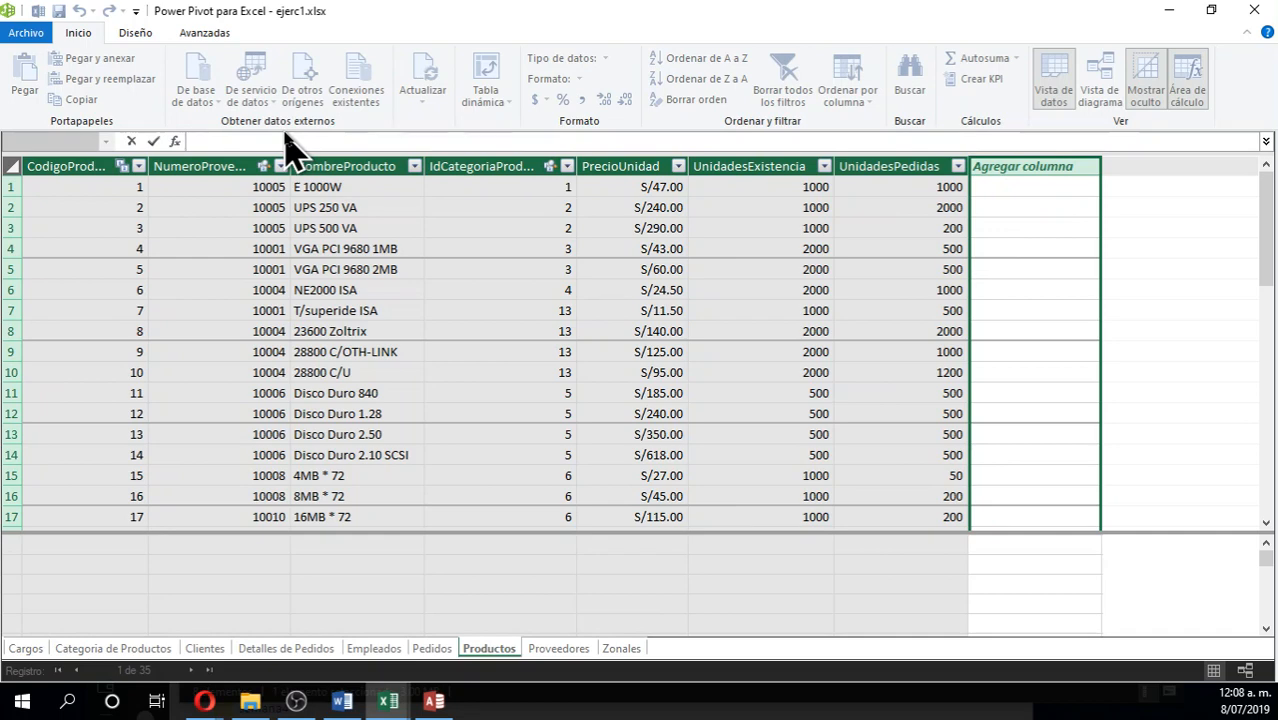
Start the calculated column formula as =Productos[PrecioUnidad] using the autocomplete list
type("=")
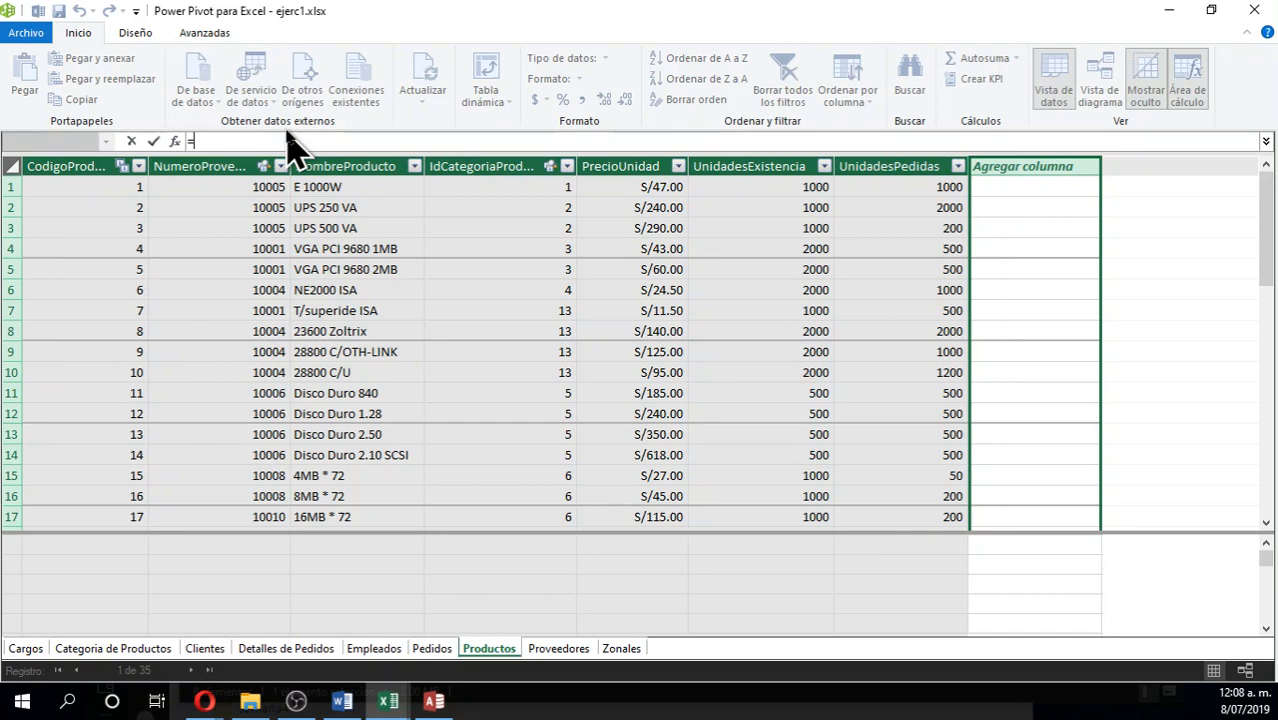
type("pro")
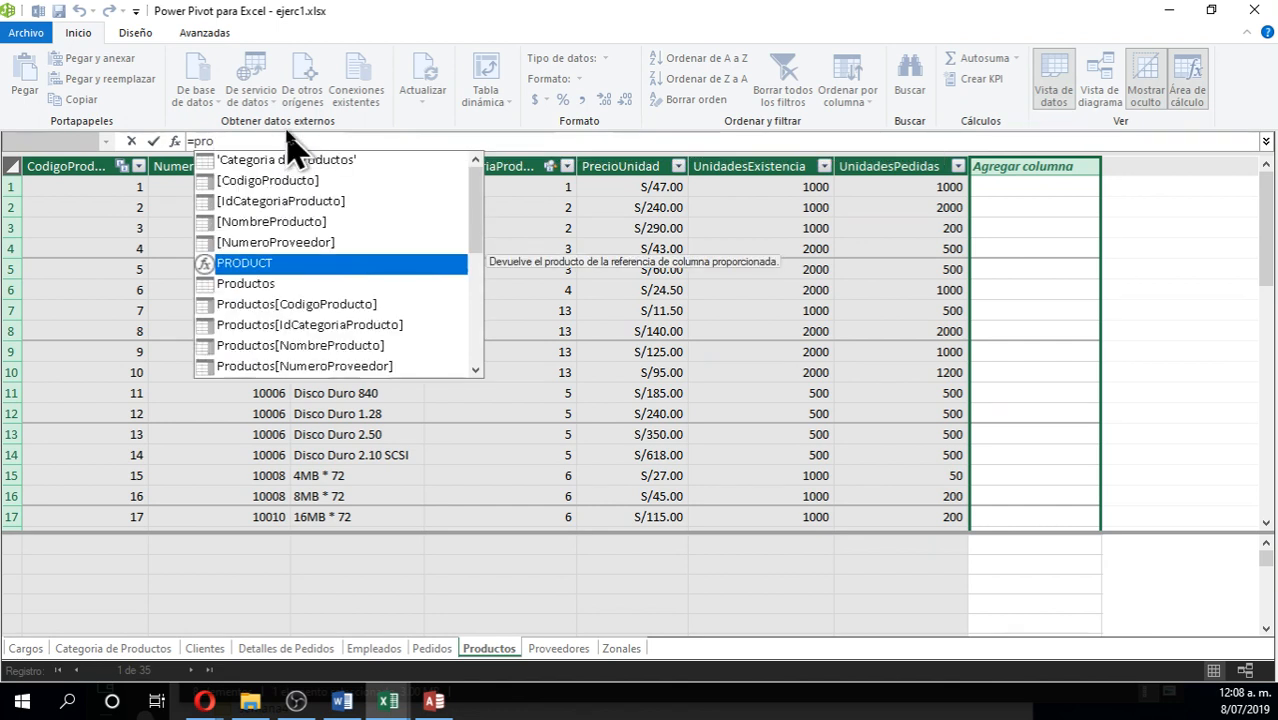
key("Down")
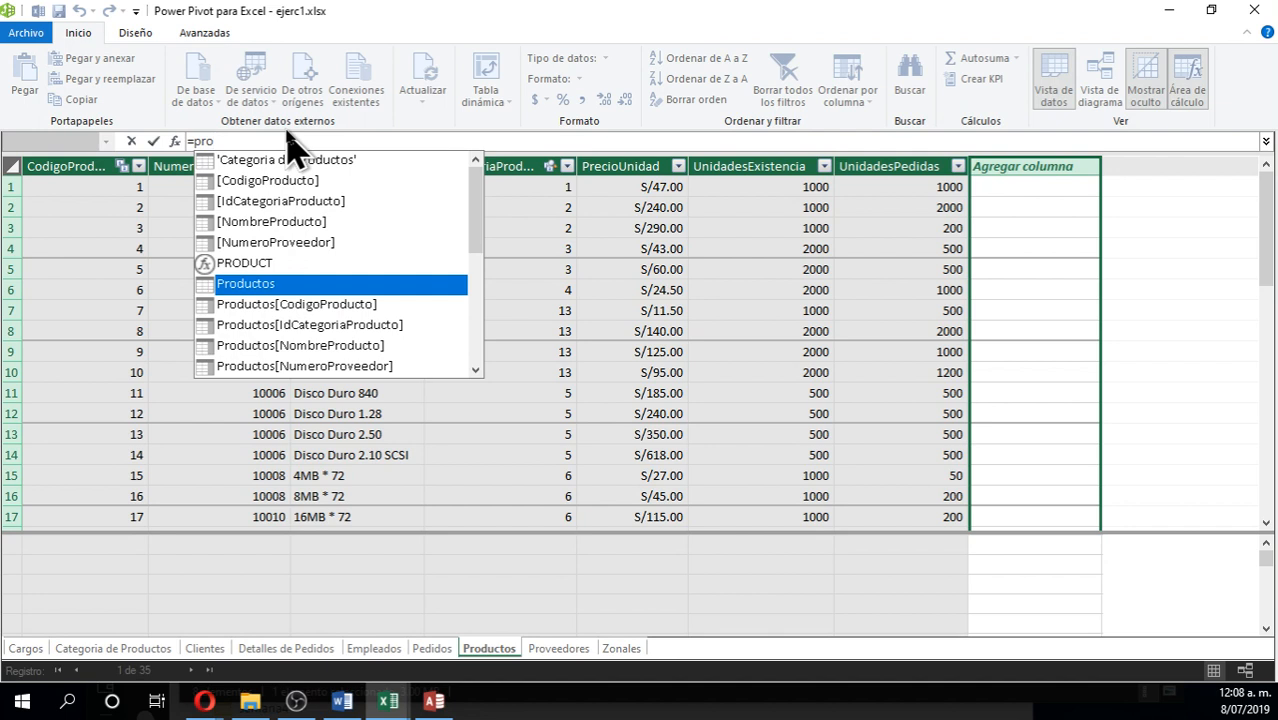
key("Down")
key("Down")
key("Down")
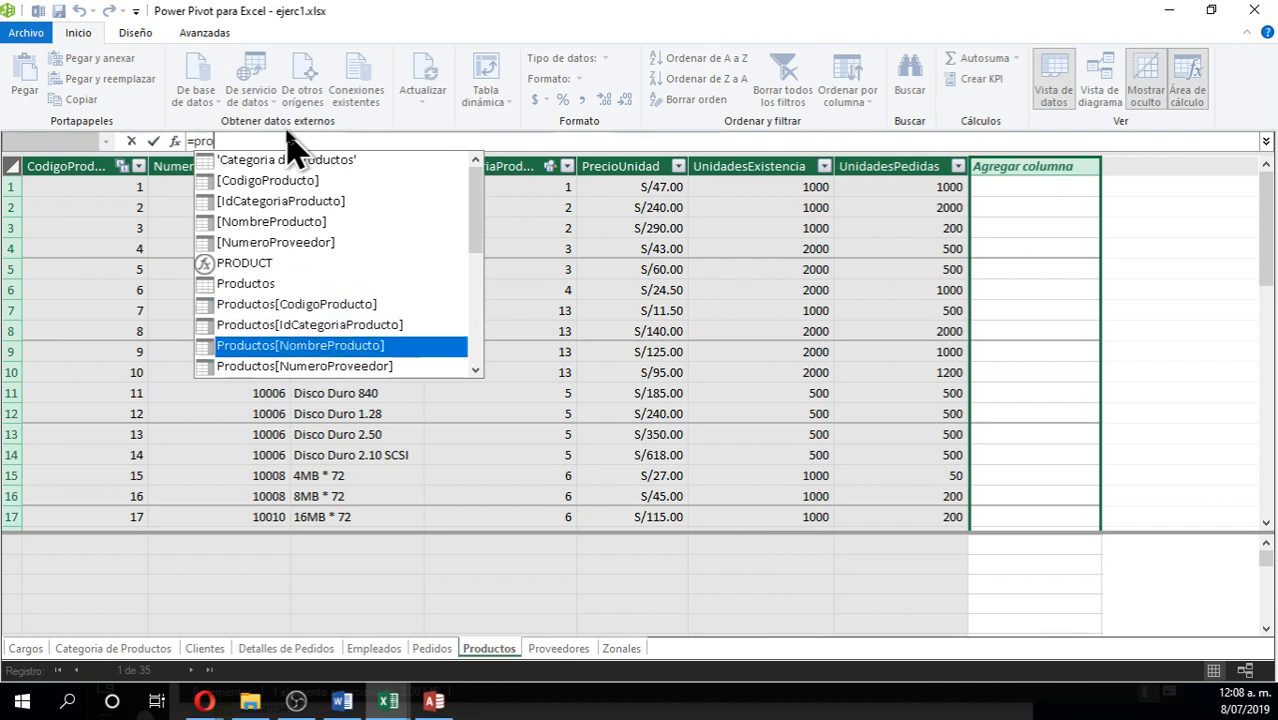
key("Up")
key("Up")
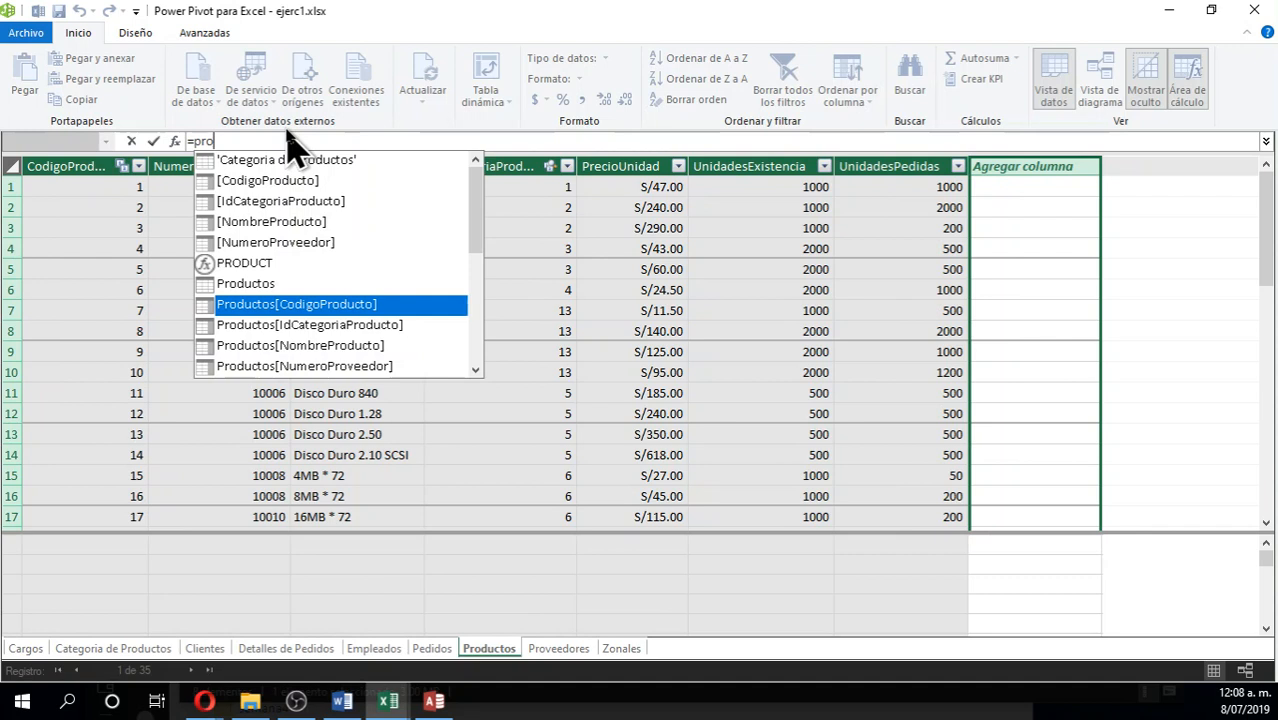
key("Down")
key("Down")
key("Down")
key("Down")
key("Down")
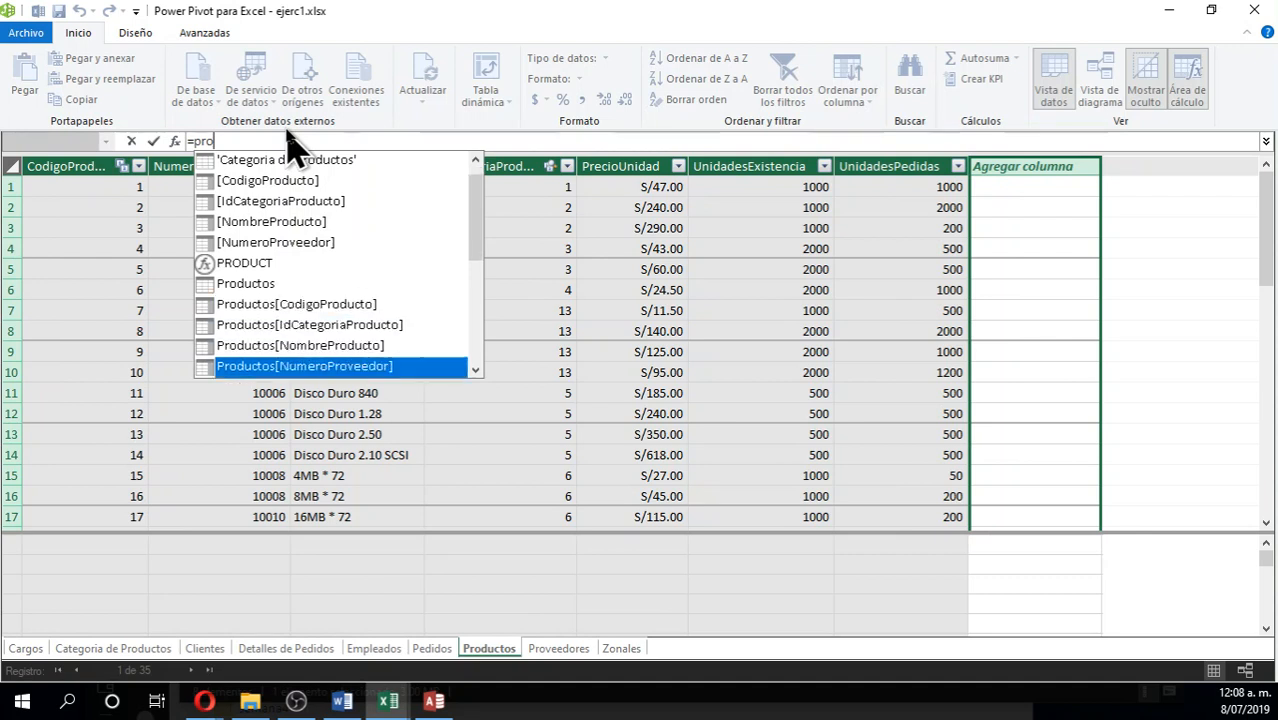
key("Up")
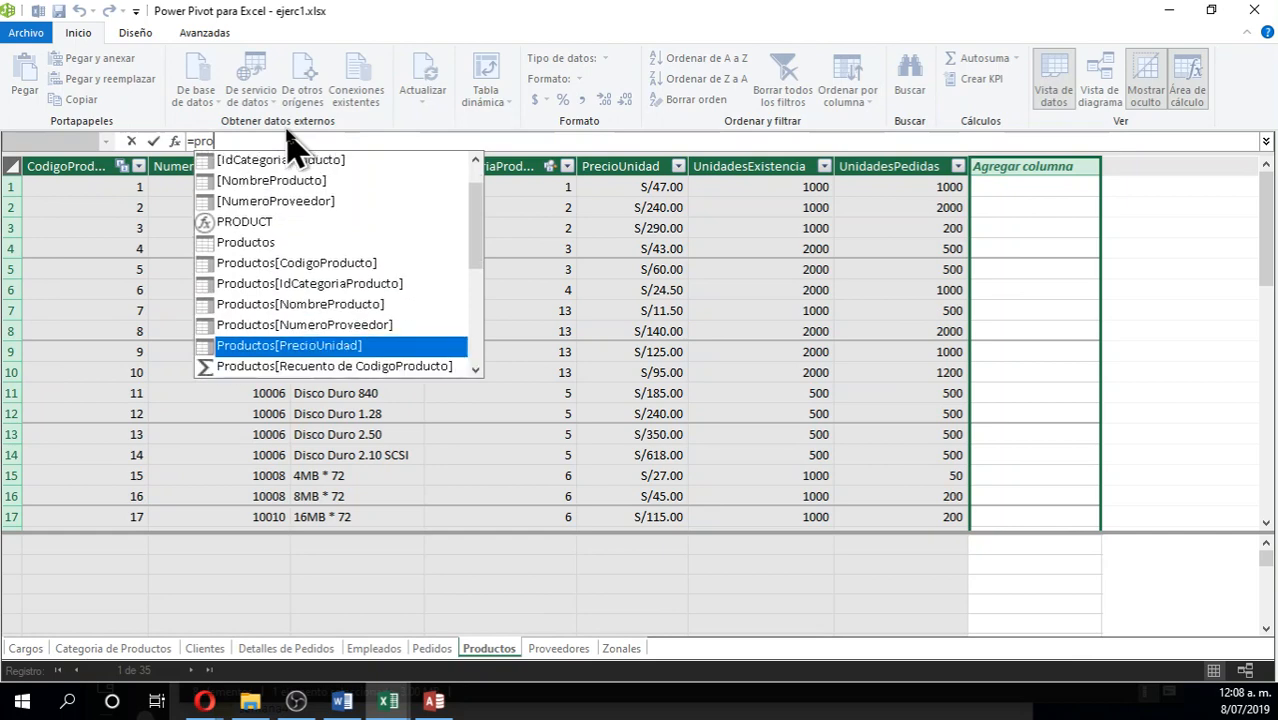
key("Tab")
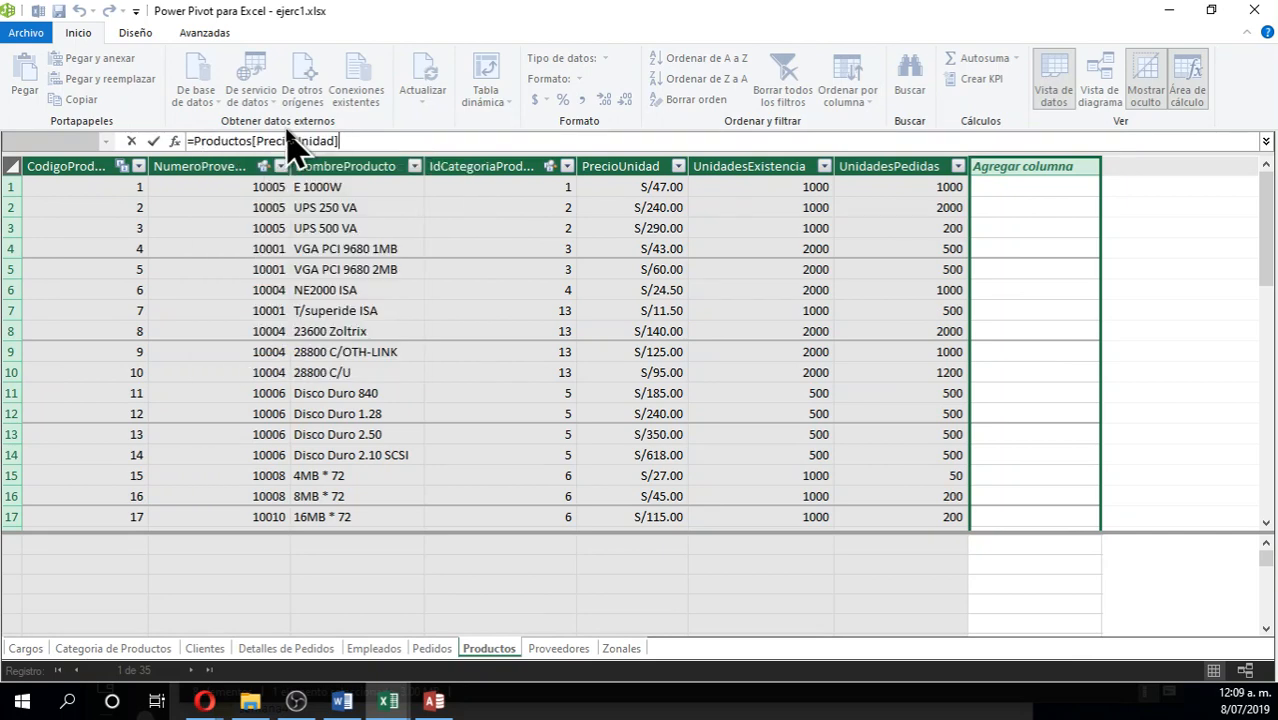
Finish the formula as =Productos[PrecioUnidad]*Productos[UnidadesPedidas] and commit it
type("*")
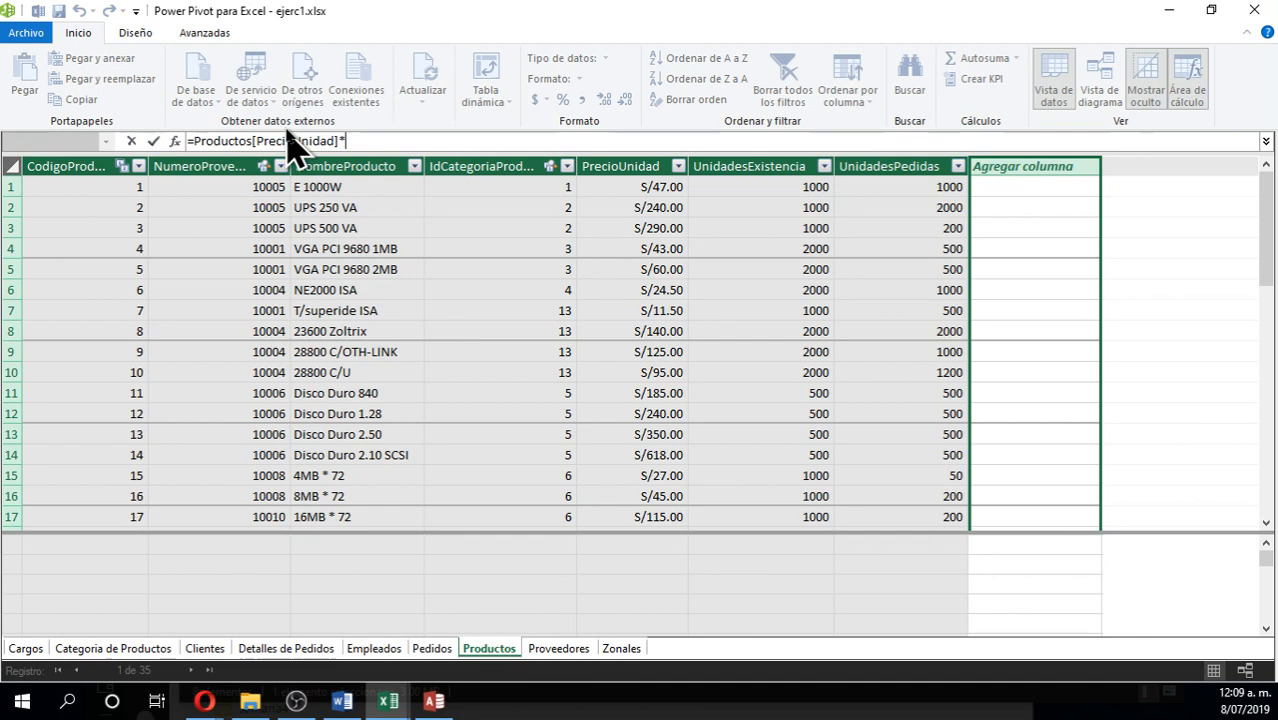
type(" p")
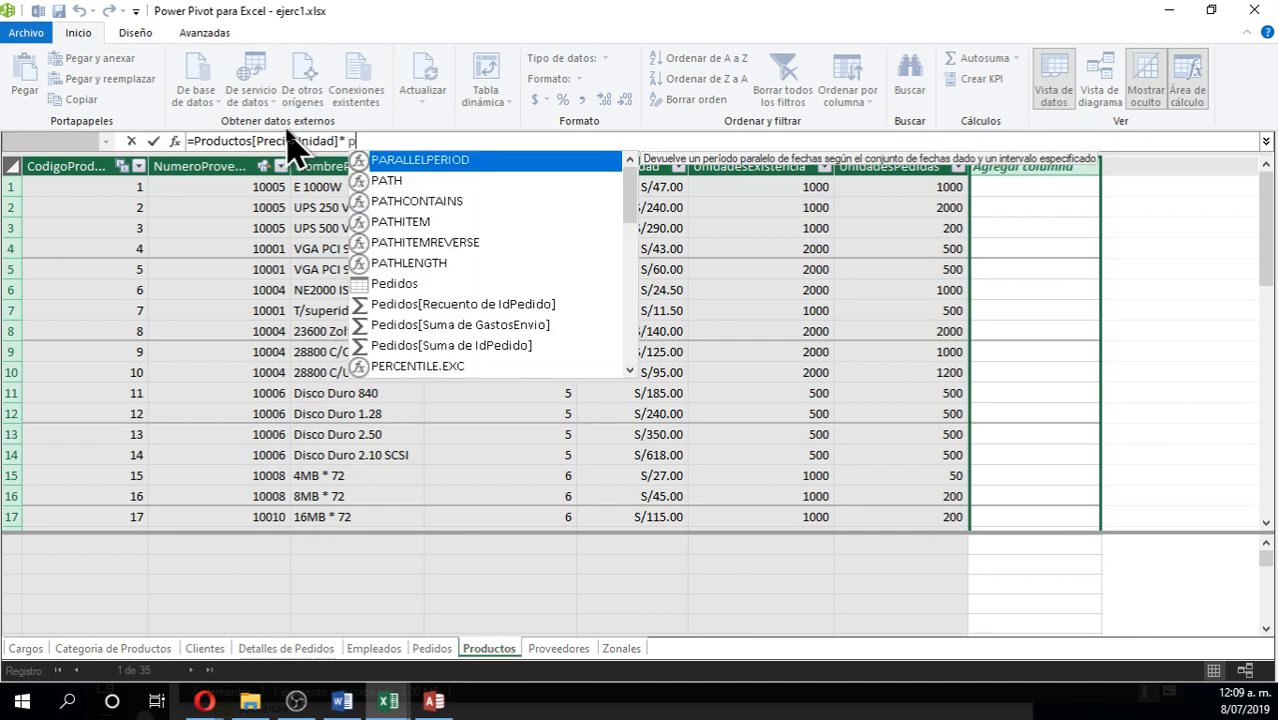
type("ro")
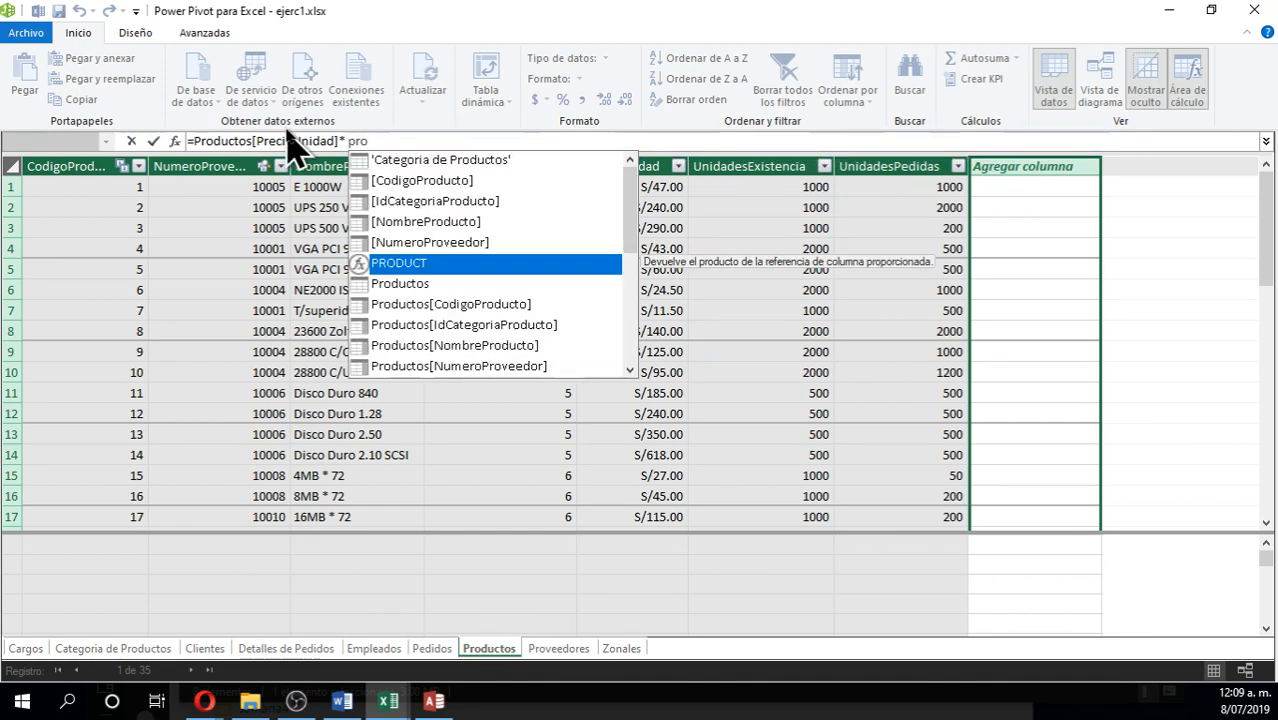
key("Down")
key("Down")
key("Down")
key("Down")
key("Down")
key("Down")
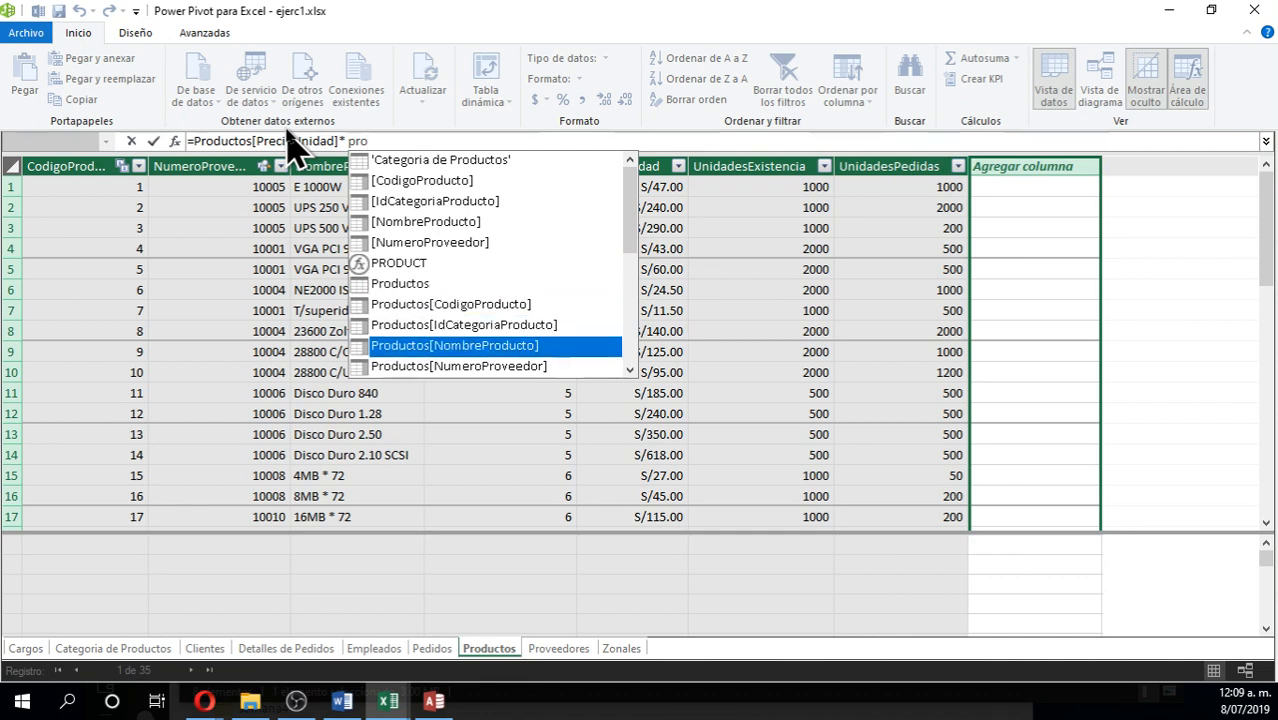
key("Down")
key("Down")
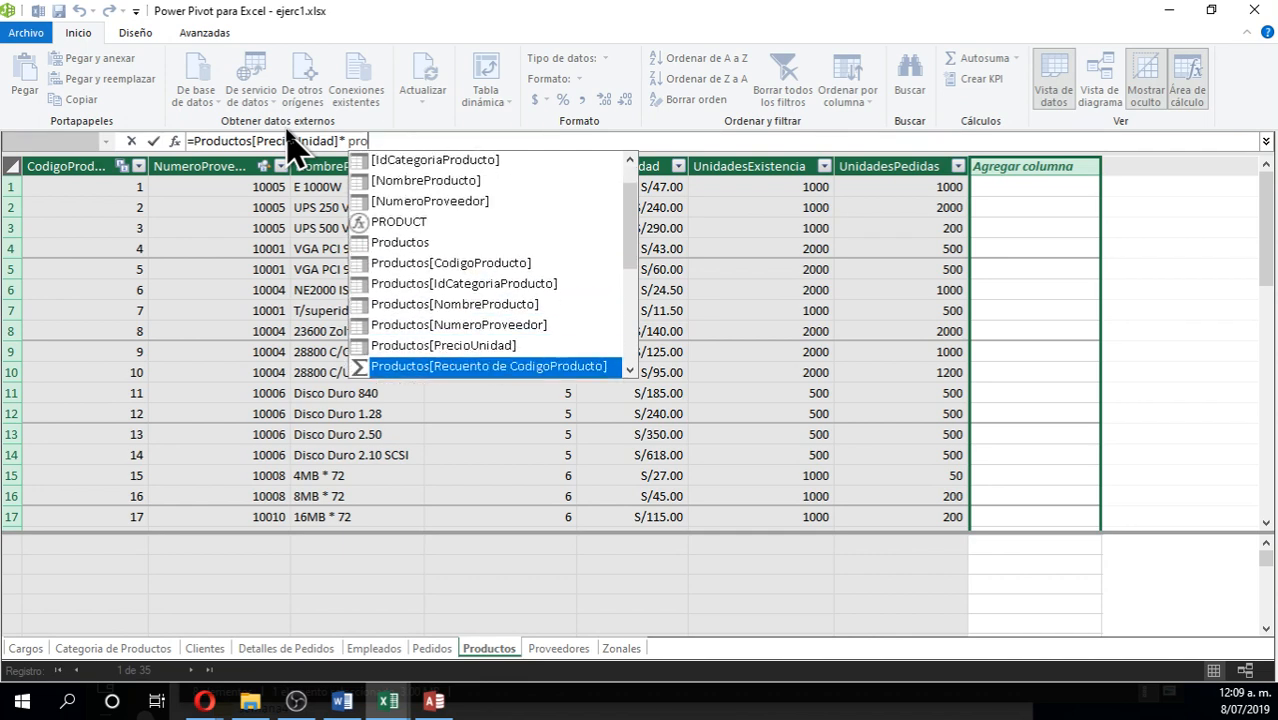
key("Down")
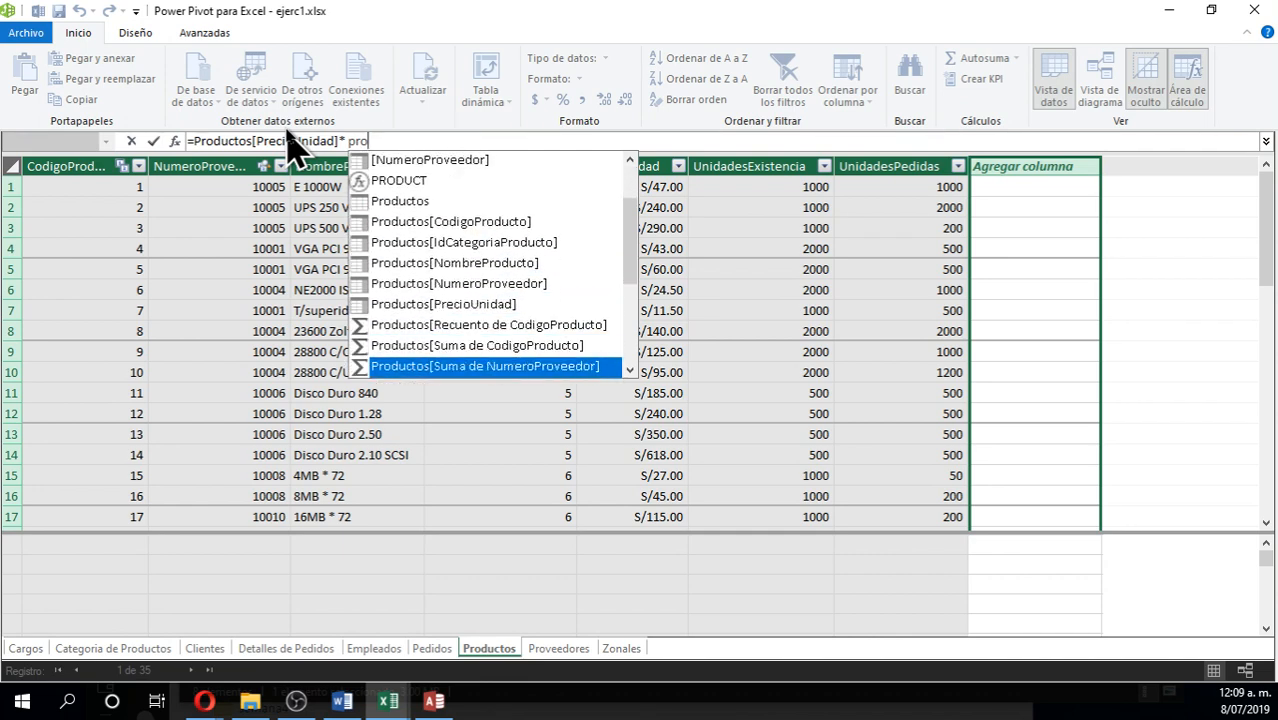
key("Down")
key("Down")
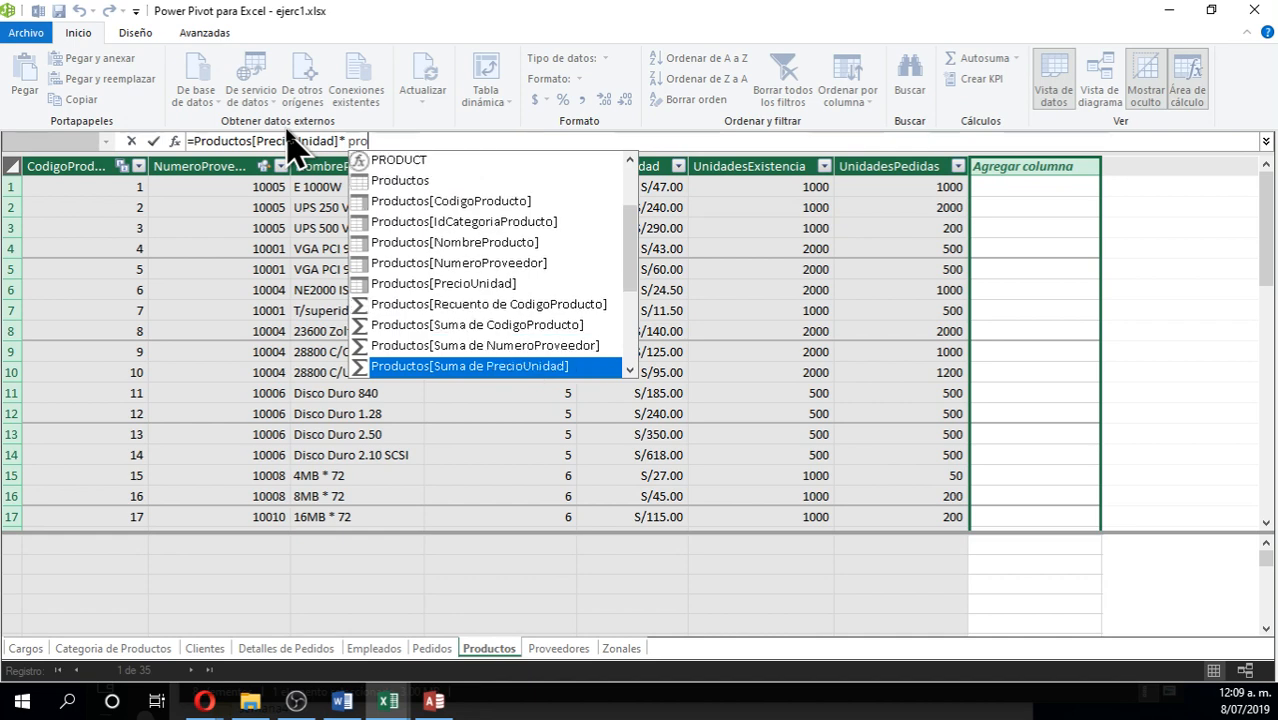
key("Down")
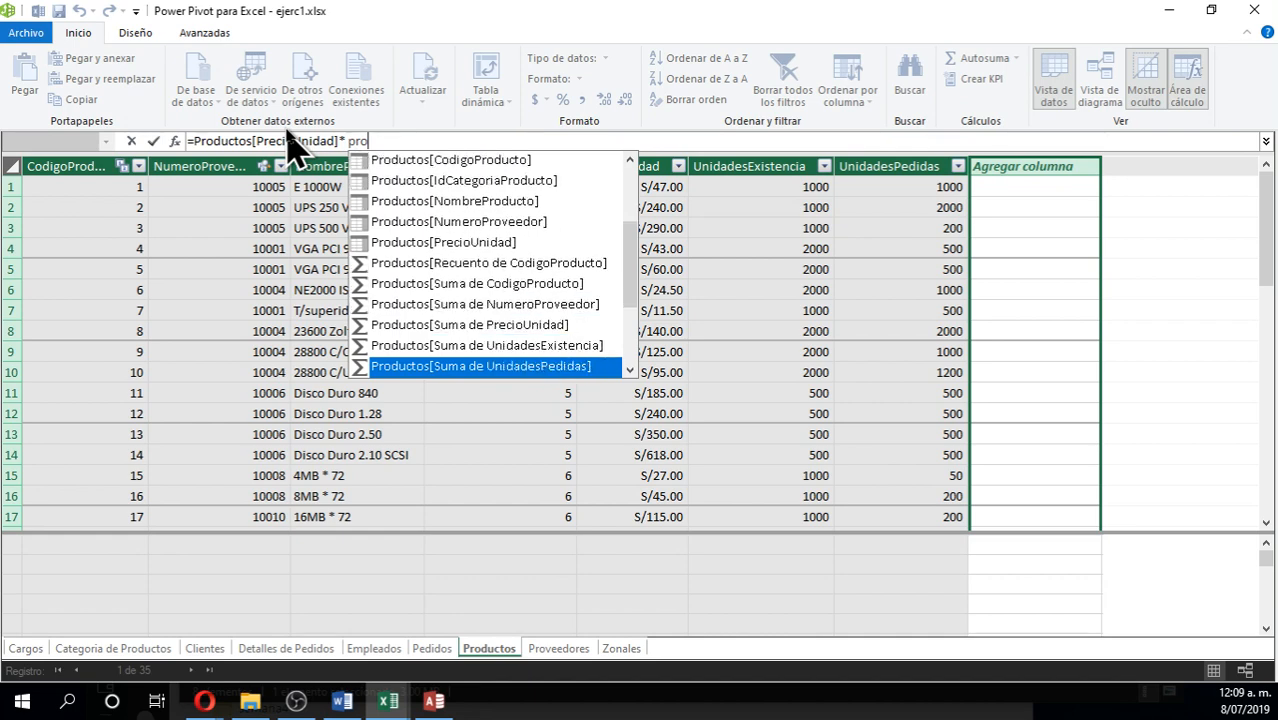
key("Tab")
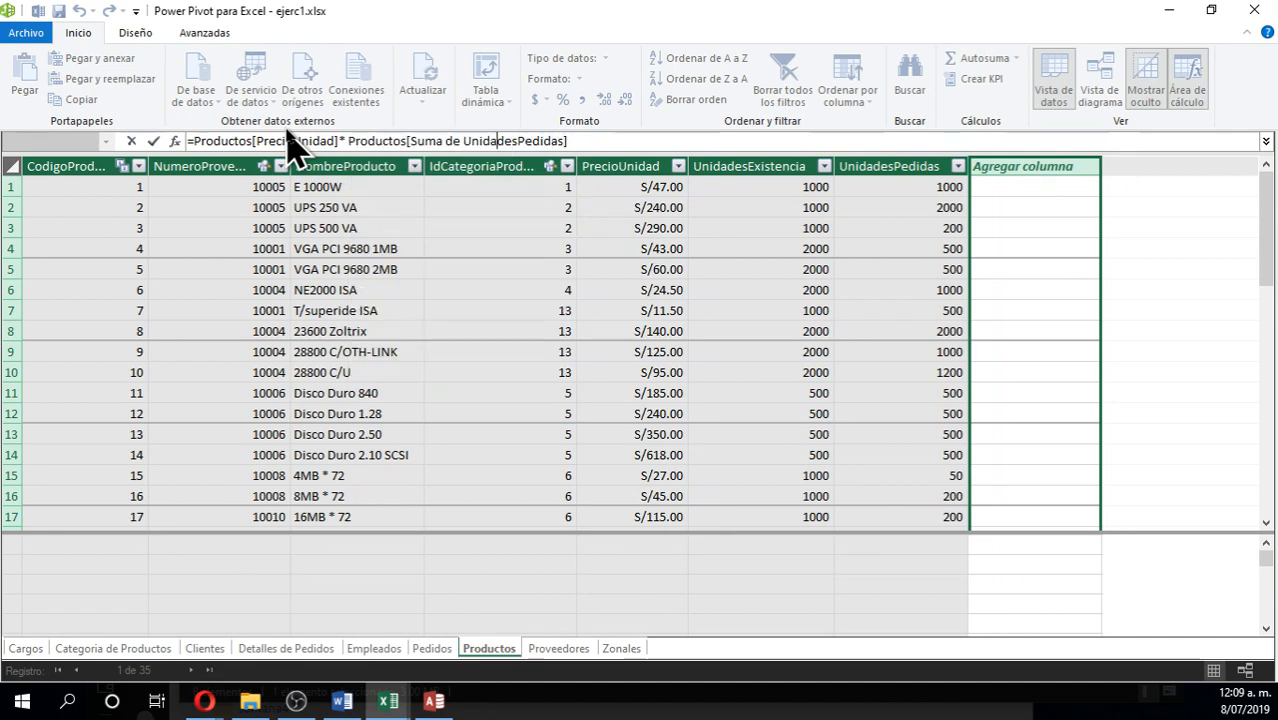
key("BackSpace")
key("BackSpace")
key("BackSpace")
key("BackSpace")
key("BackSpace")
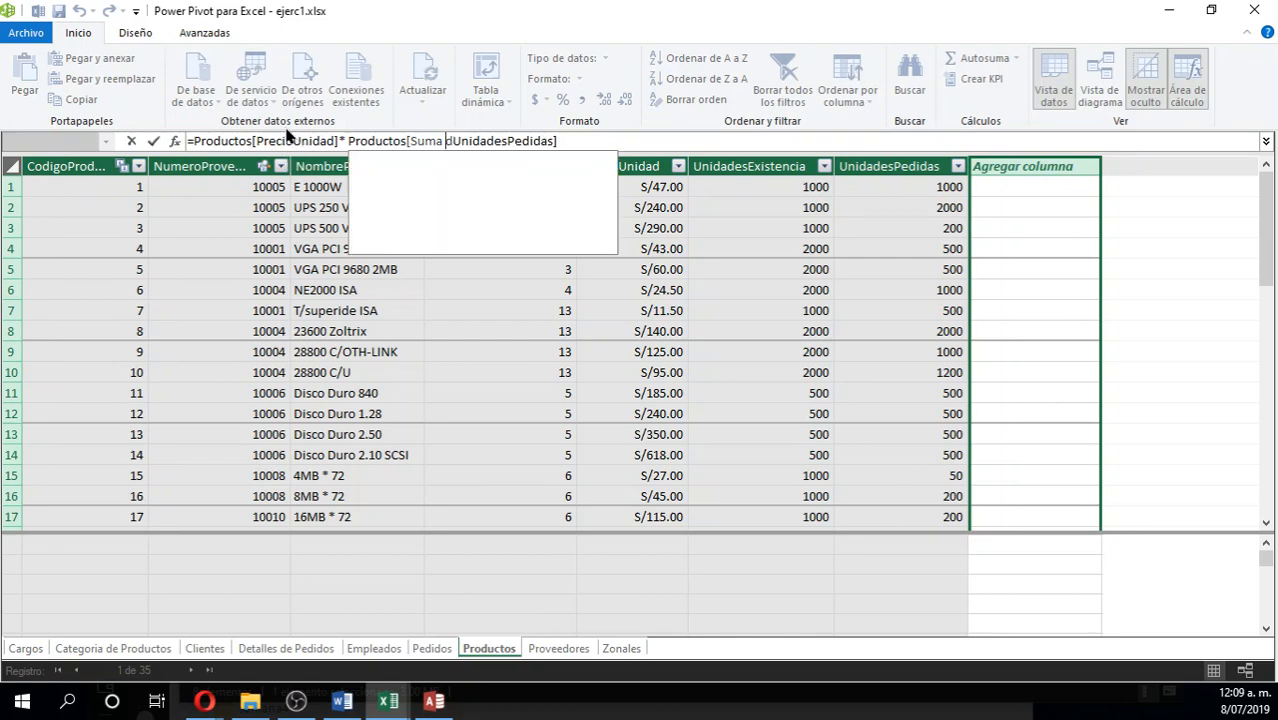
key("BackSpace")
key("BackSpace")
key("BackSpace")
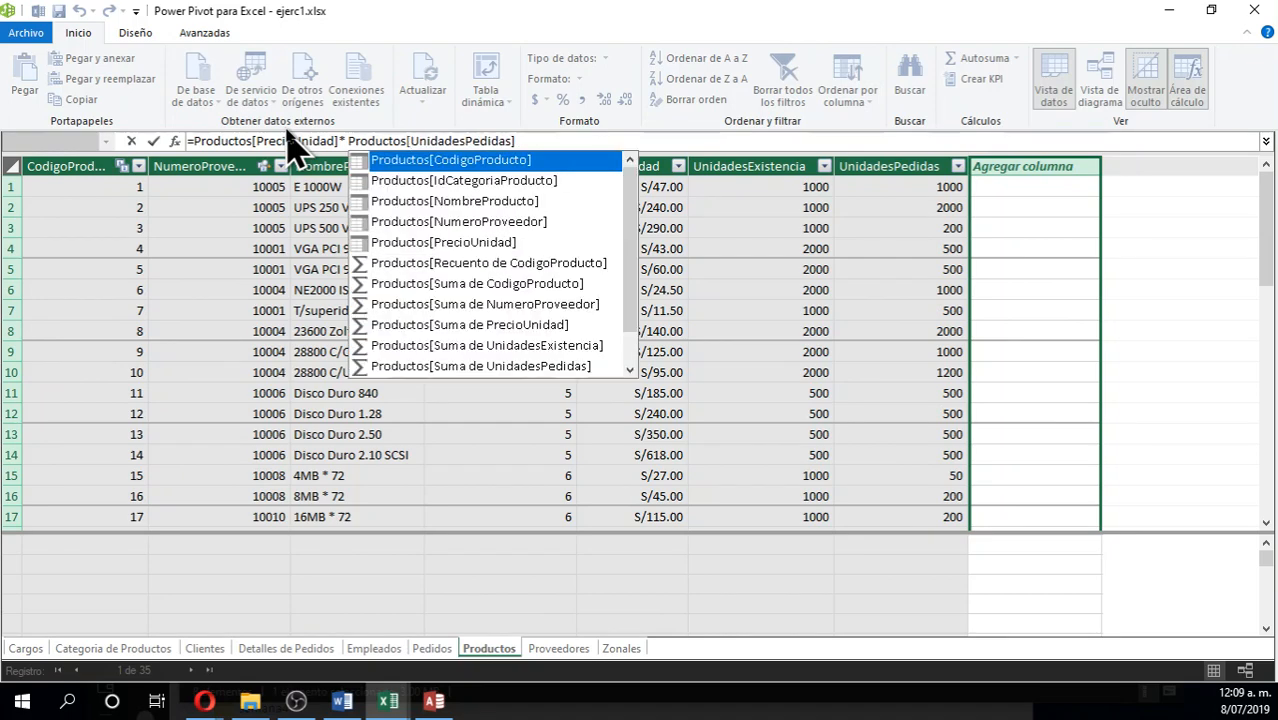
key("Escape")
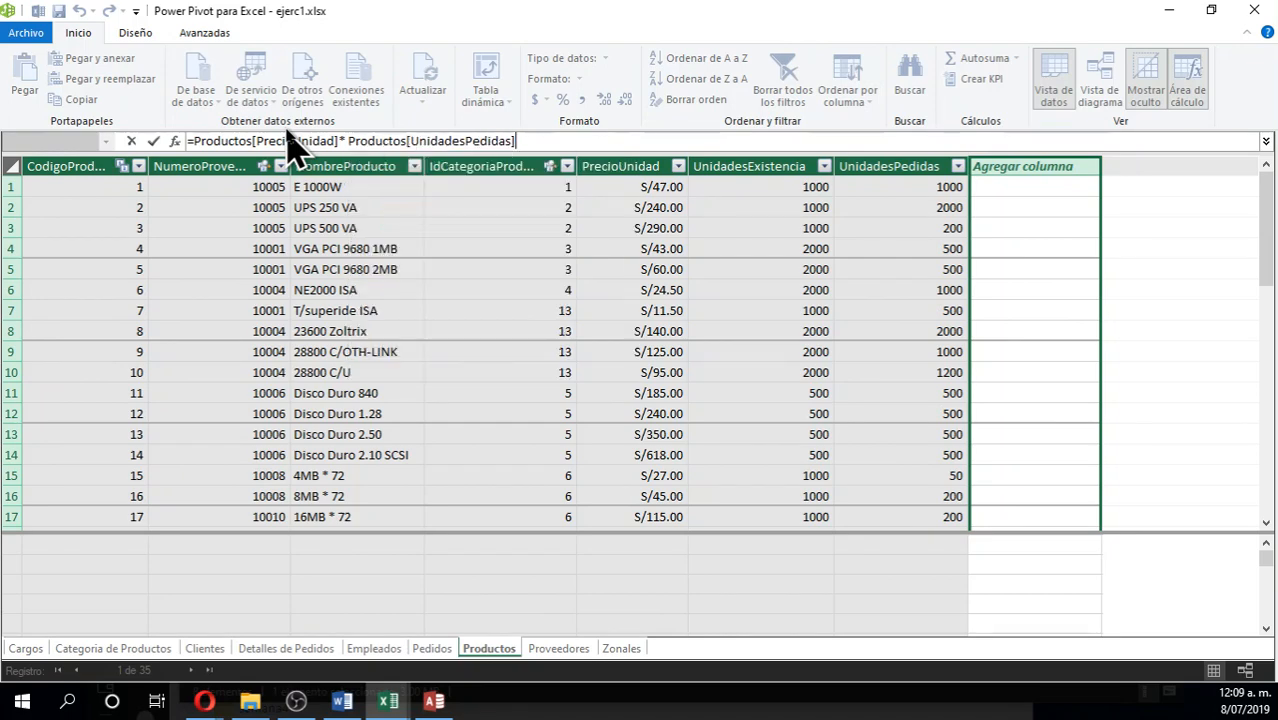
key("Return")
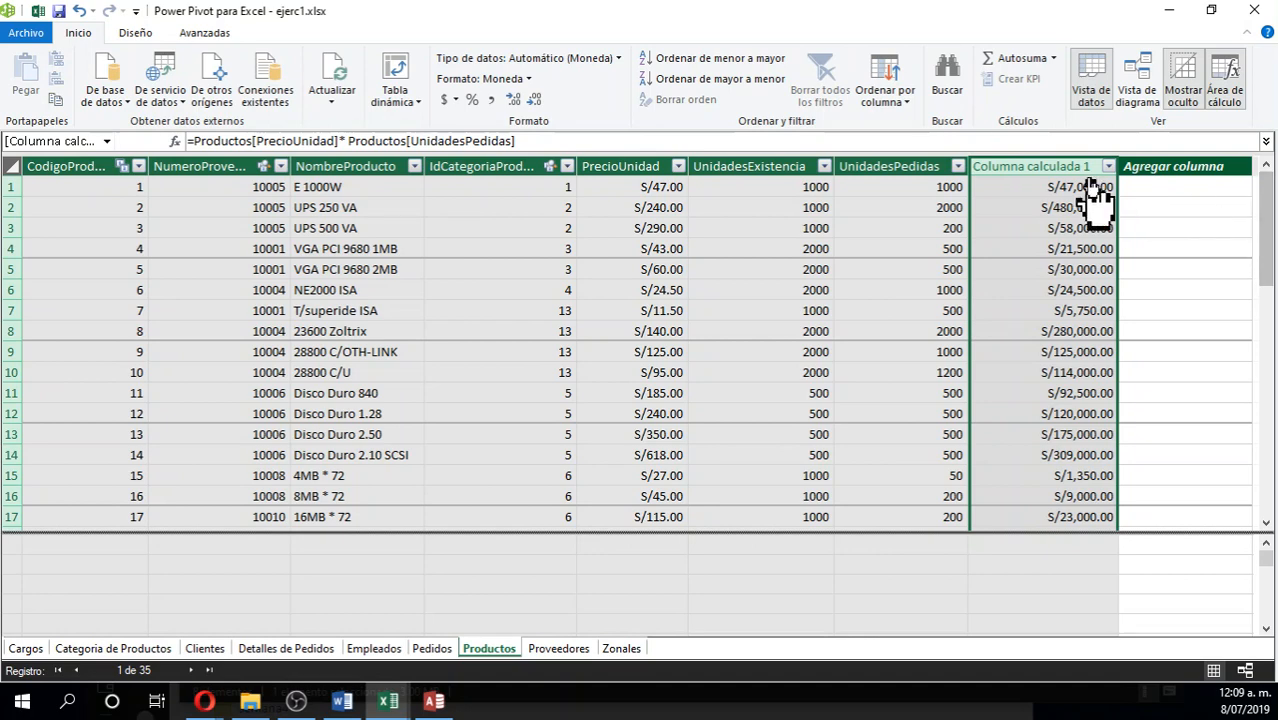
Rename Columna calculada 1 to 'total(precio x unipedi)', the price-times-units total column
double_click(1060, 163)
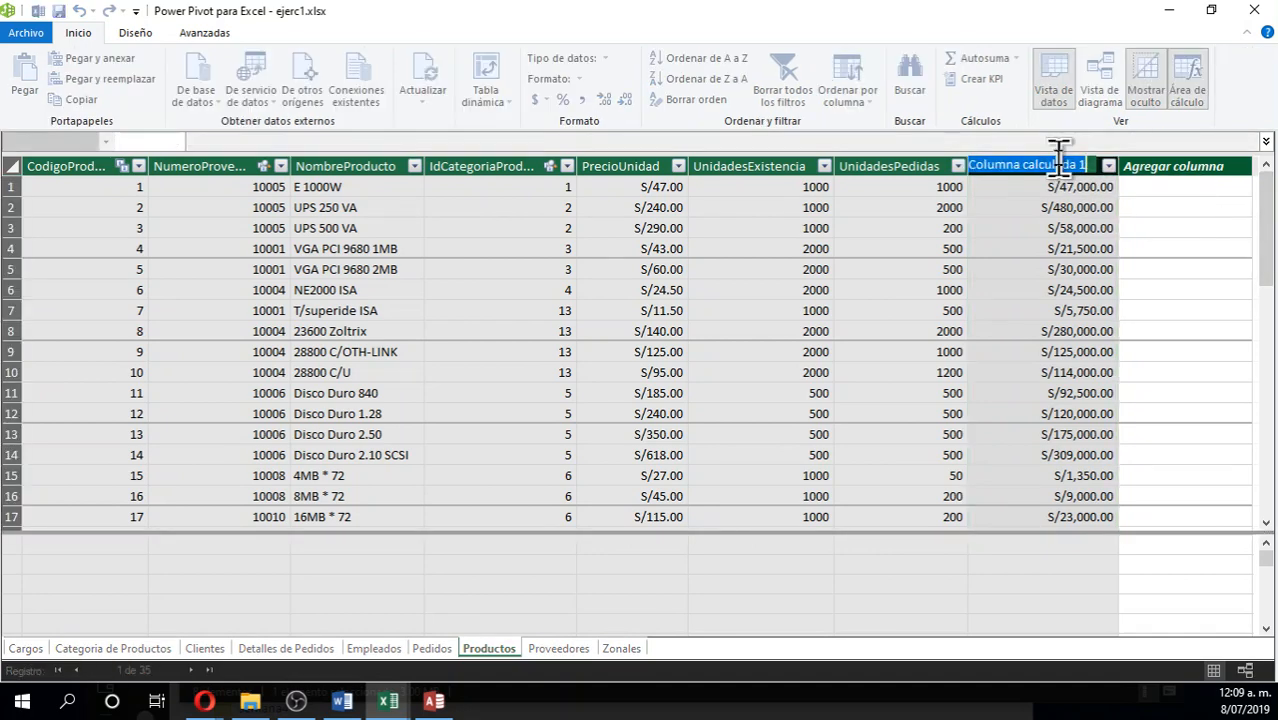
type("to")
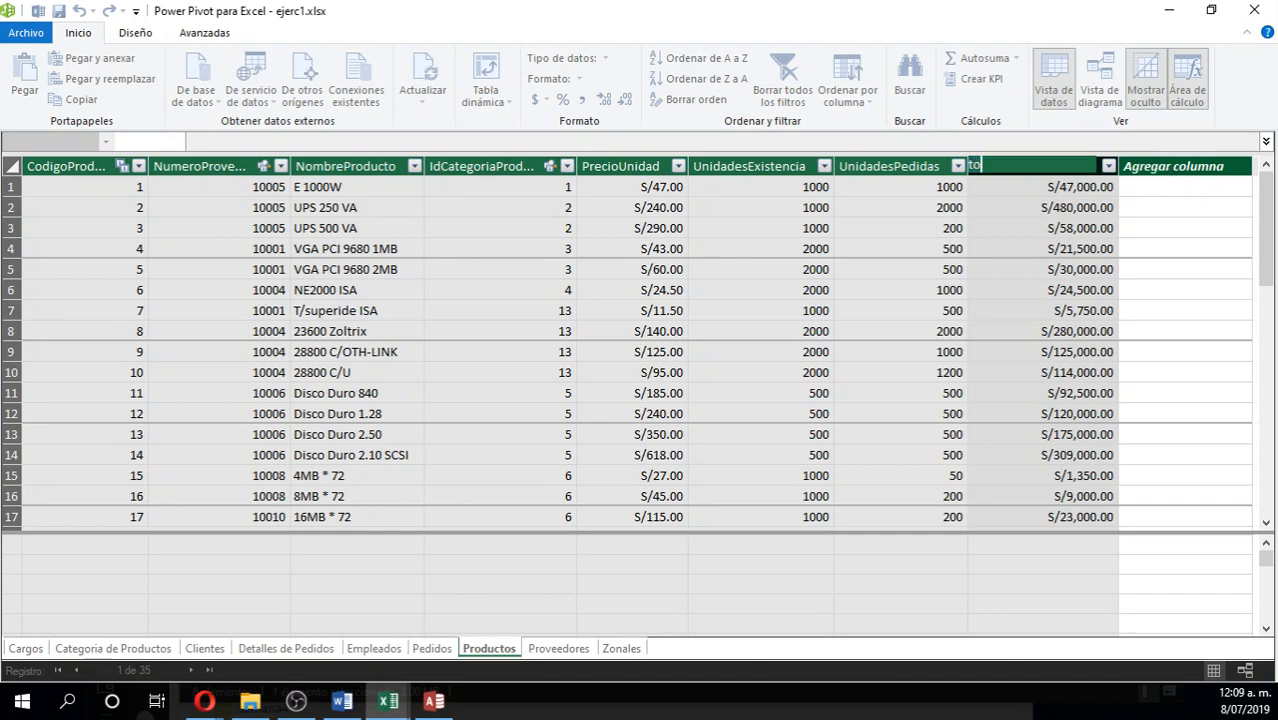
type("tal")
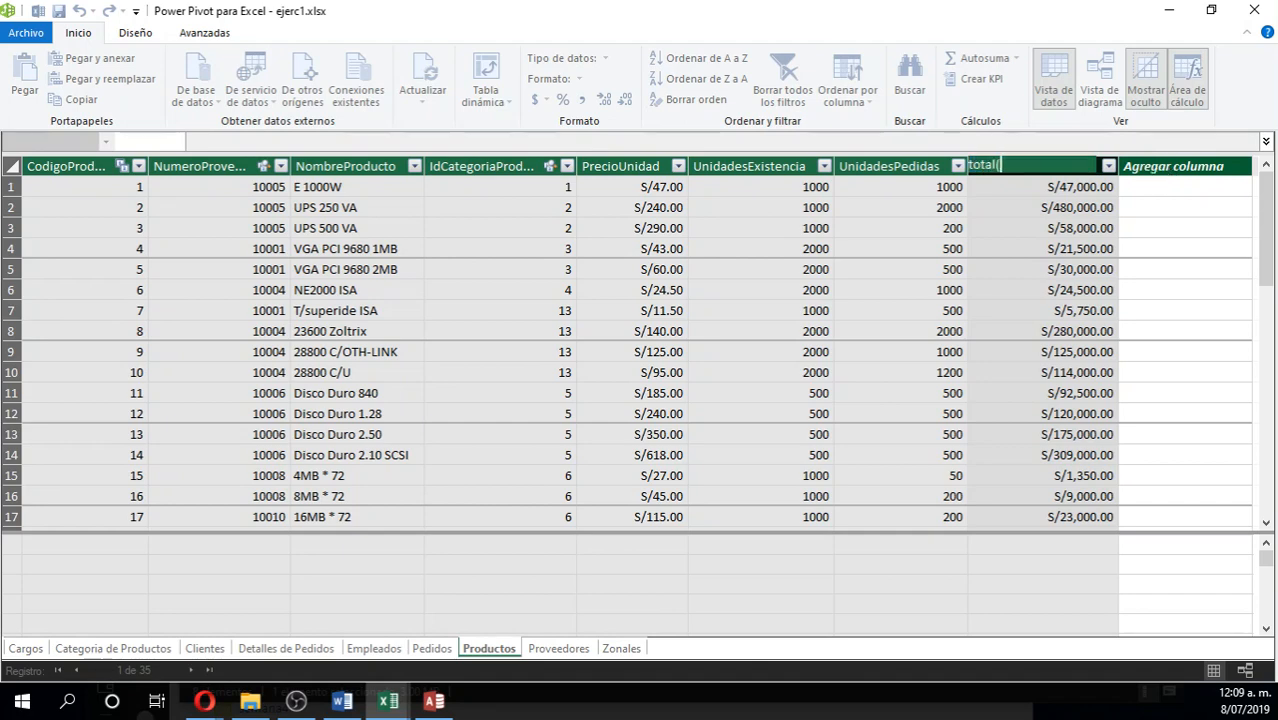
type("(precio x")
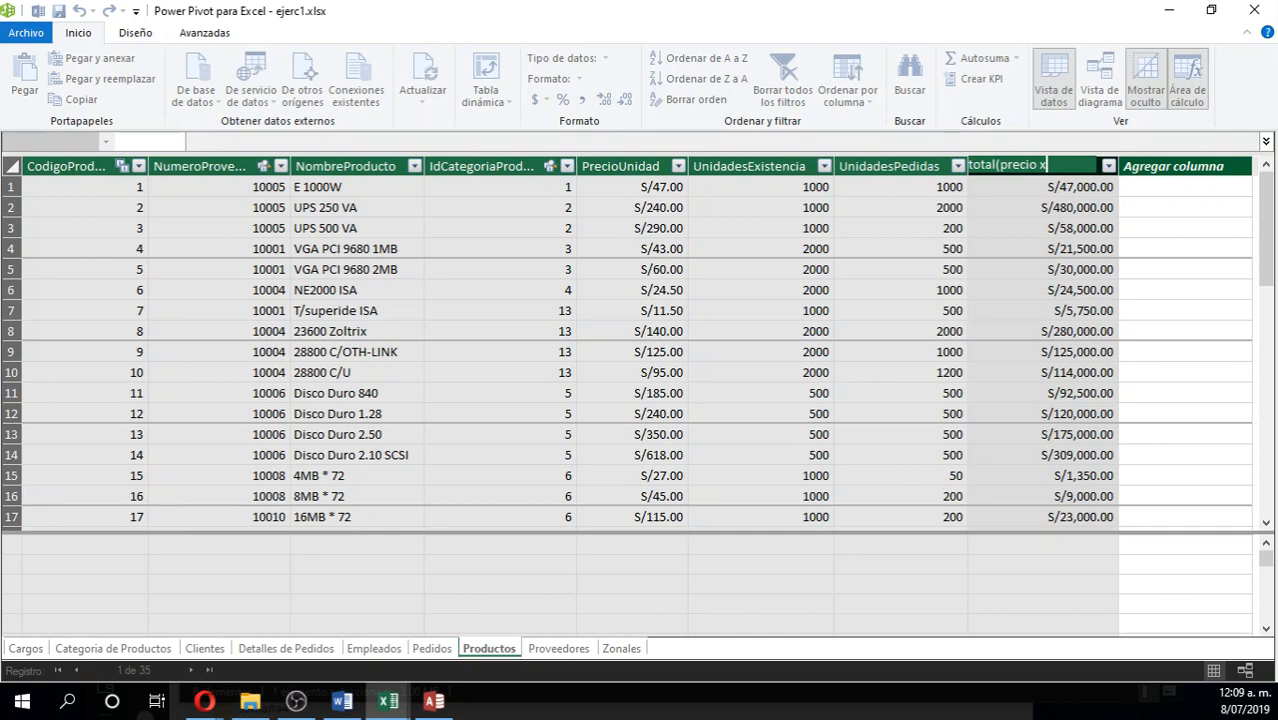
type(" u")
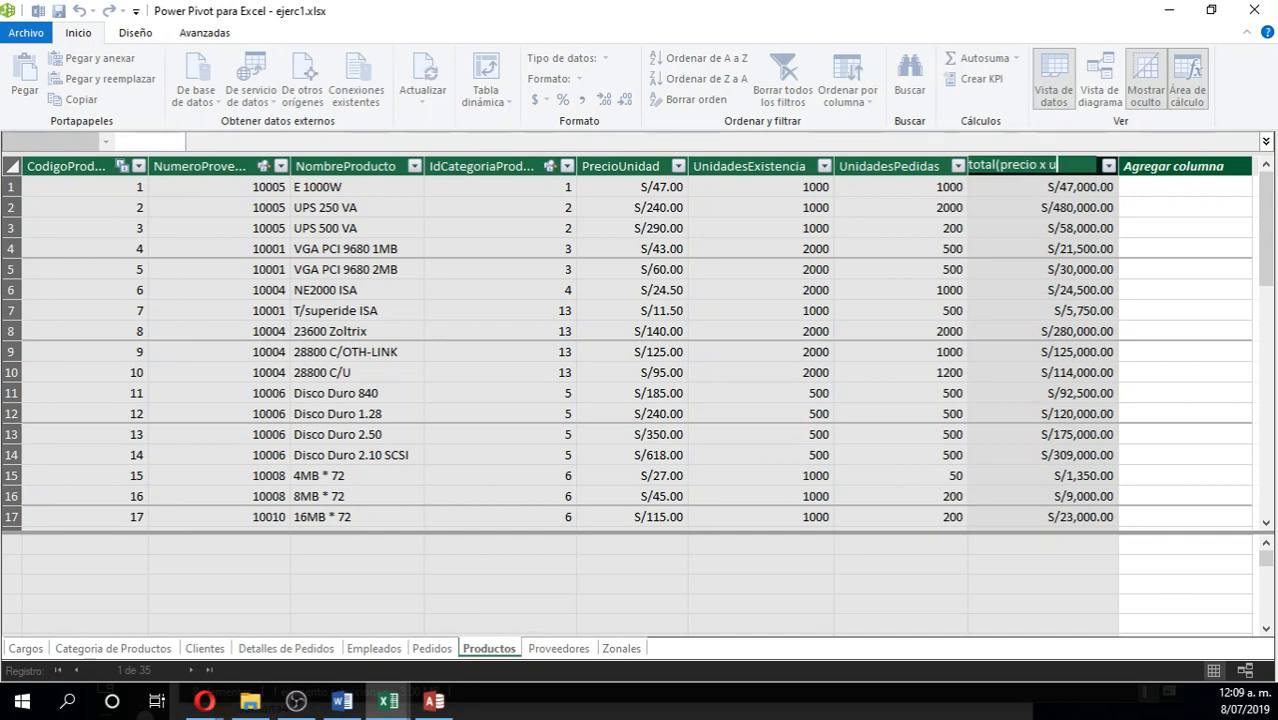
type("niop")
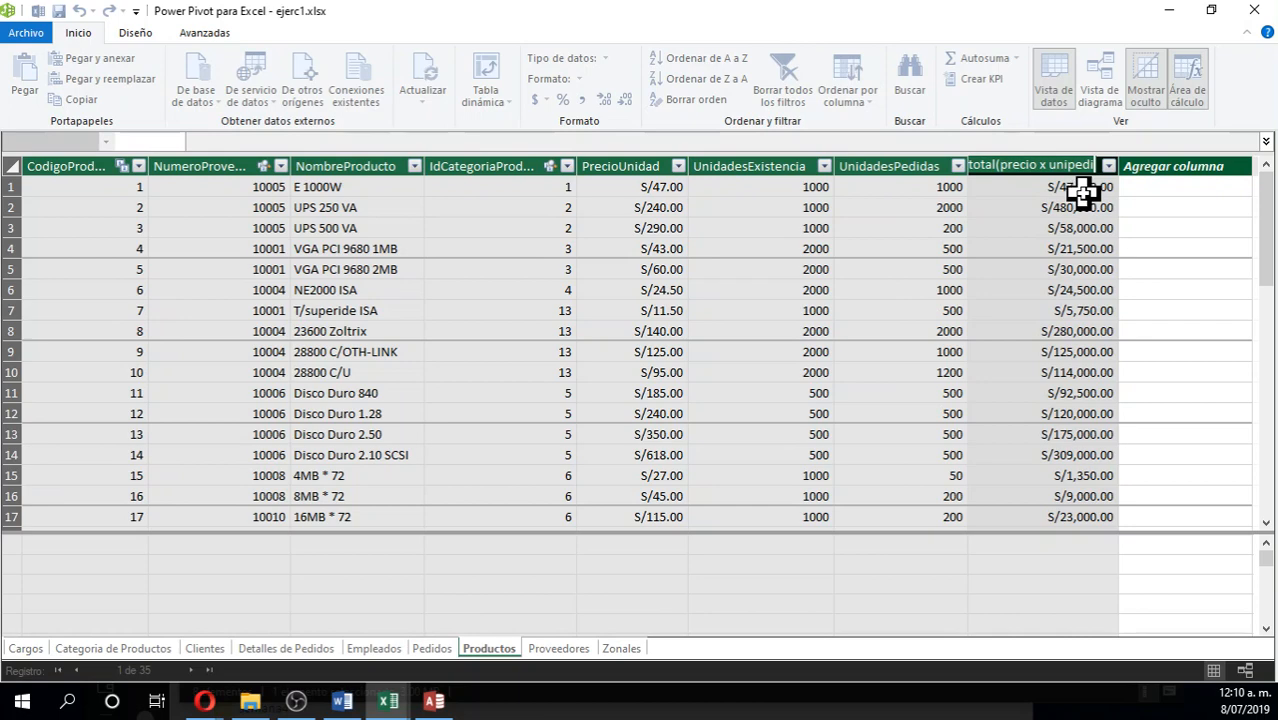
key("Return")
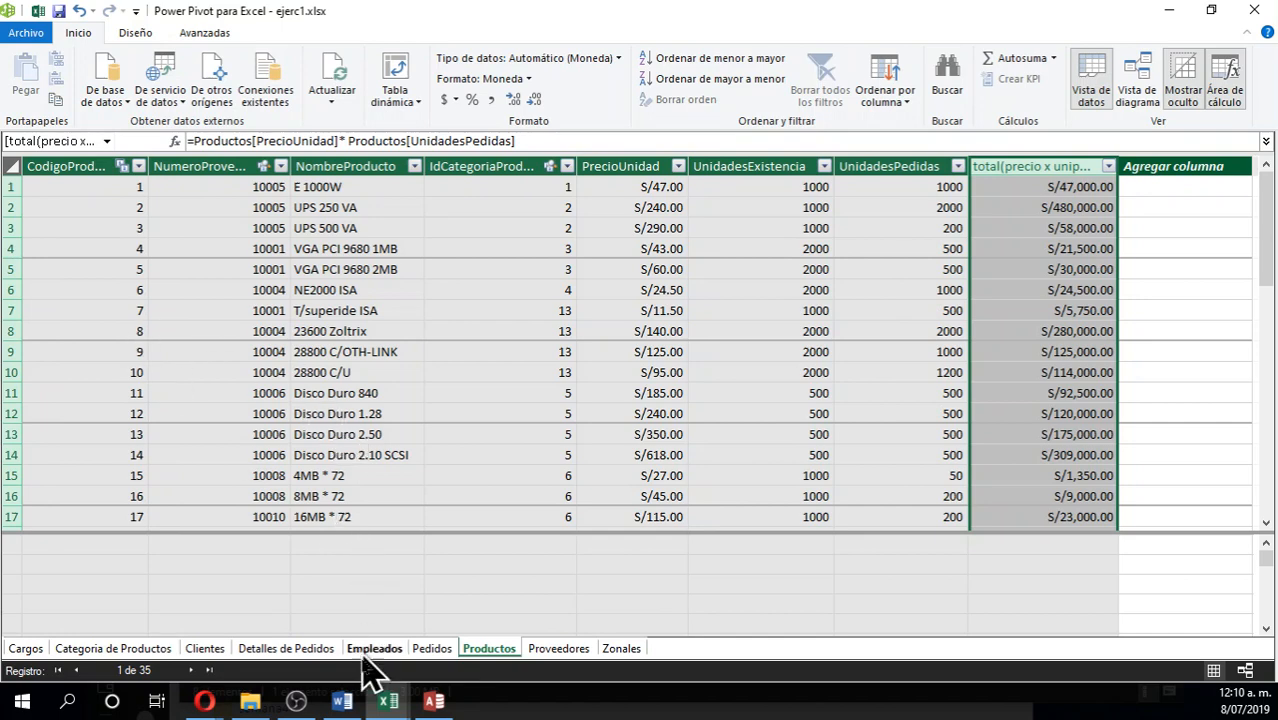
mouse_move(445, 703)
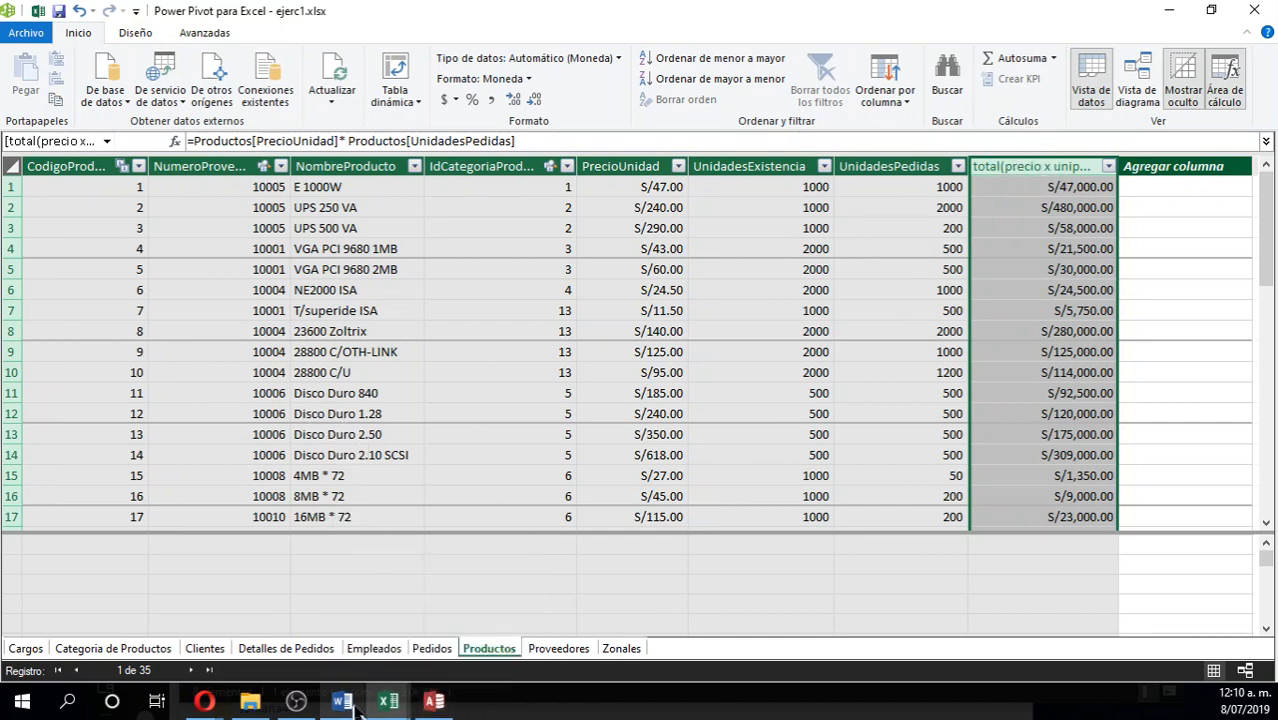
Add the Productos total(precio x unipedi) field to the Hoja4 pivot, summing to S/5,130,950.00
mouse_move(388, 700)
left_click(334, 645)
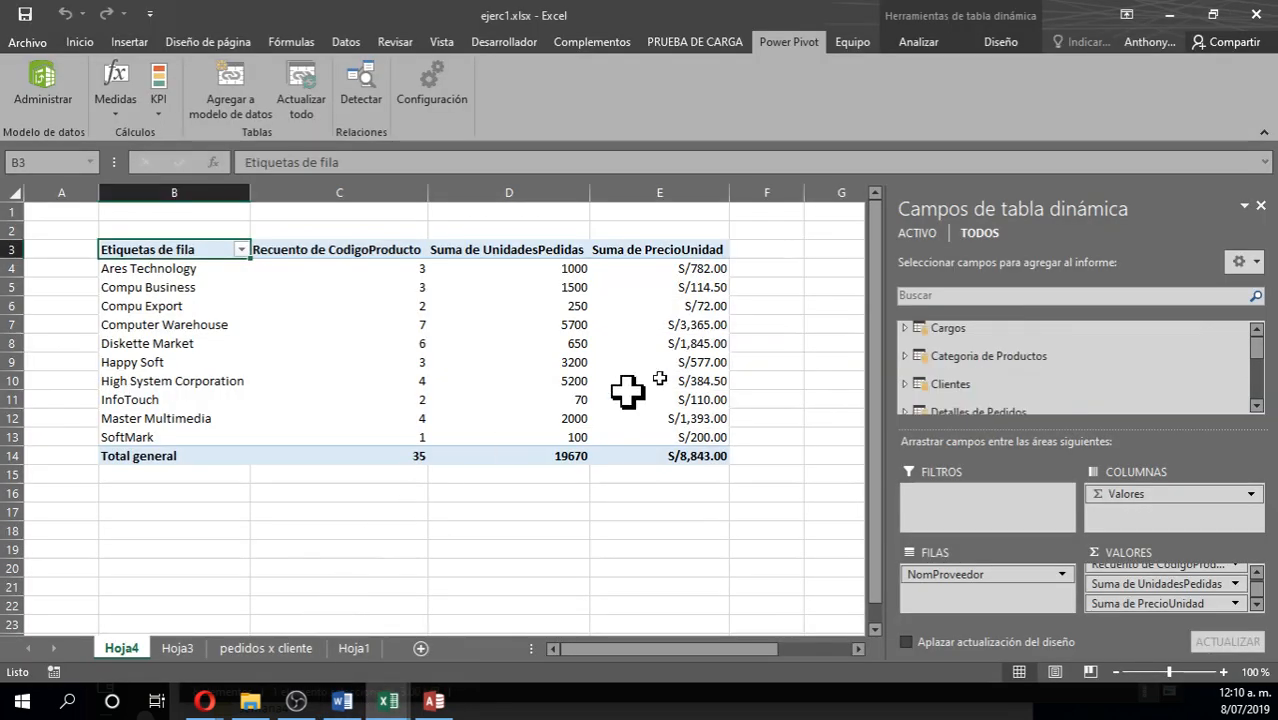
left_click_drag(1257, 351, 1259, 388)
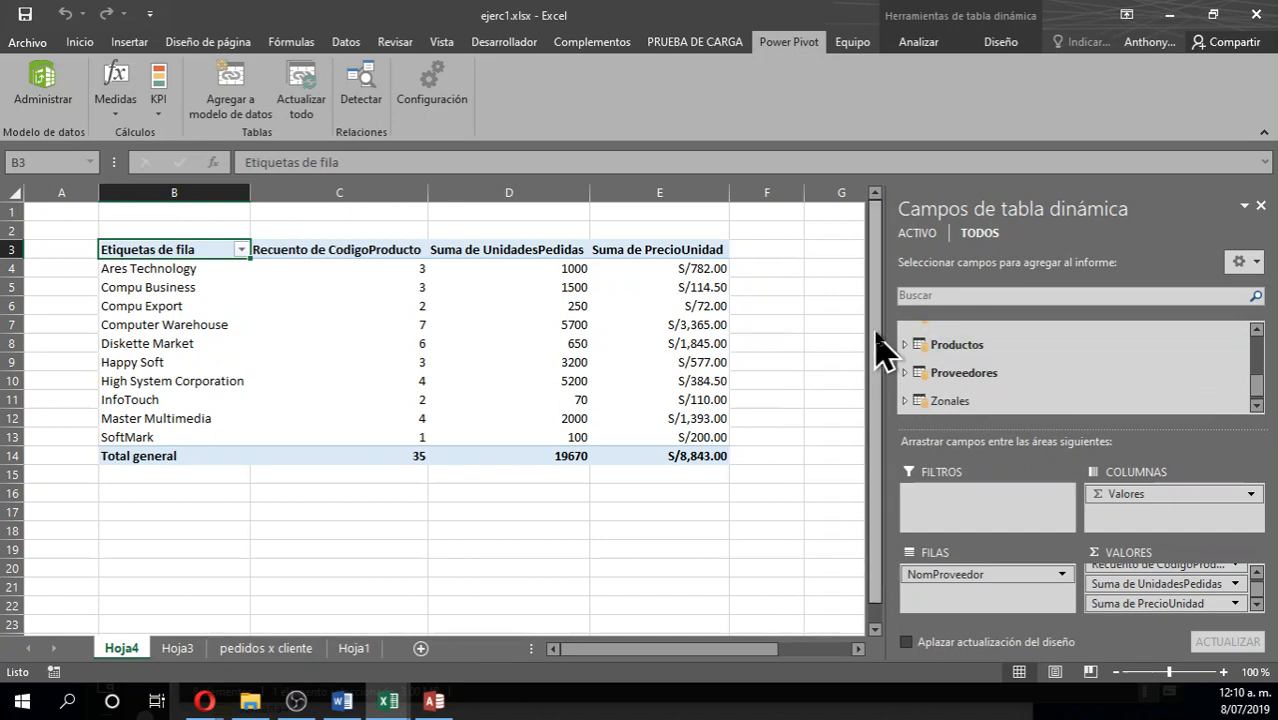
left_click(905, 349)
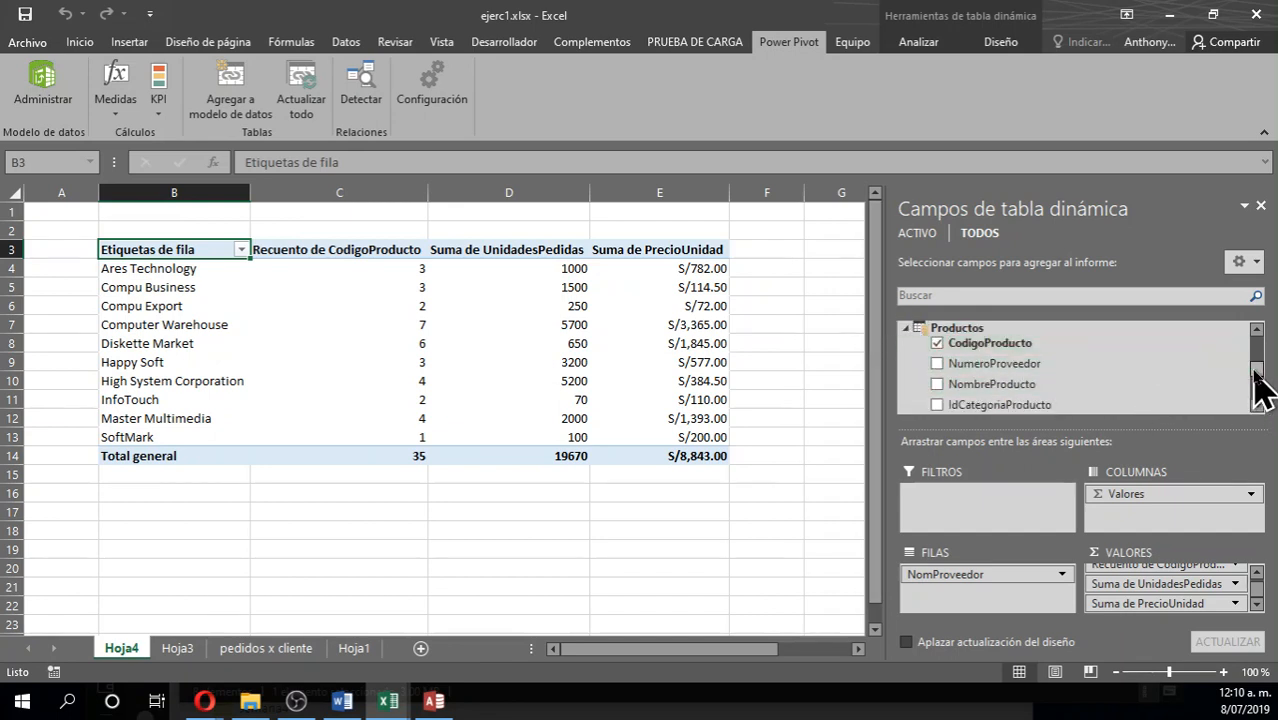
left_click_drag(1257, 371, 1260, 388)
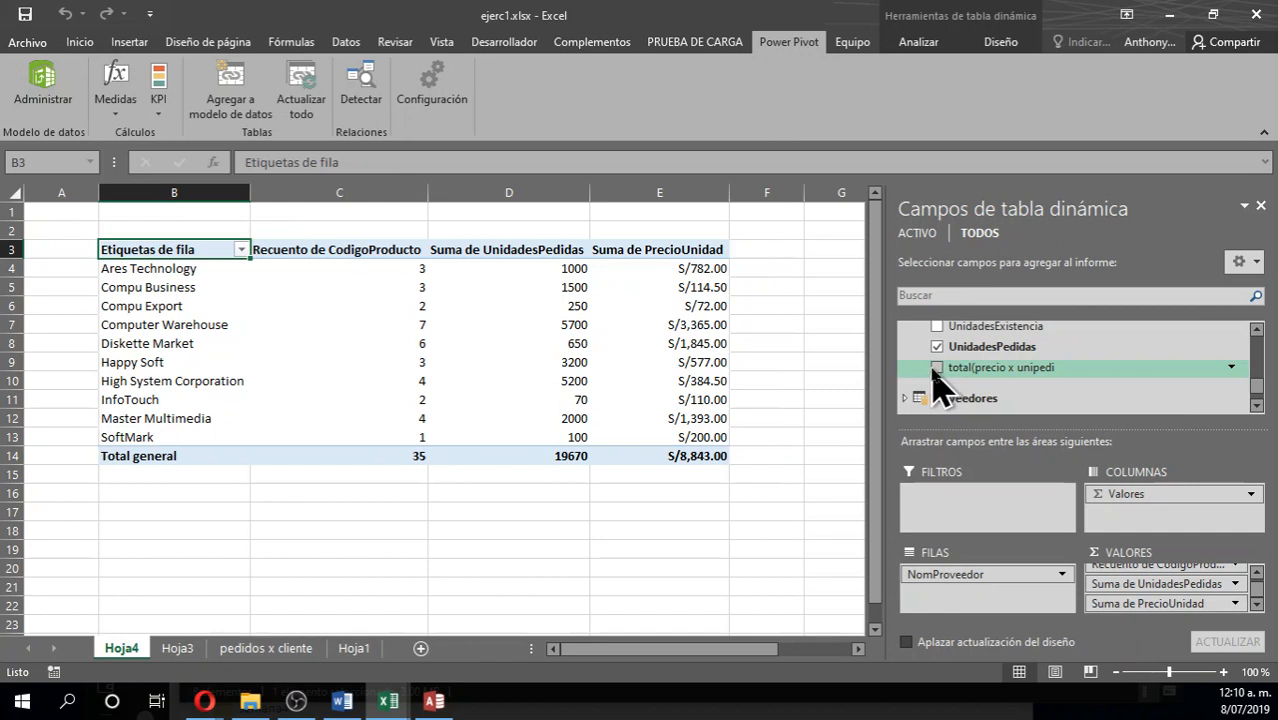
left_click(936, 368)
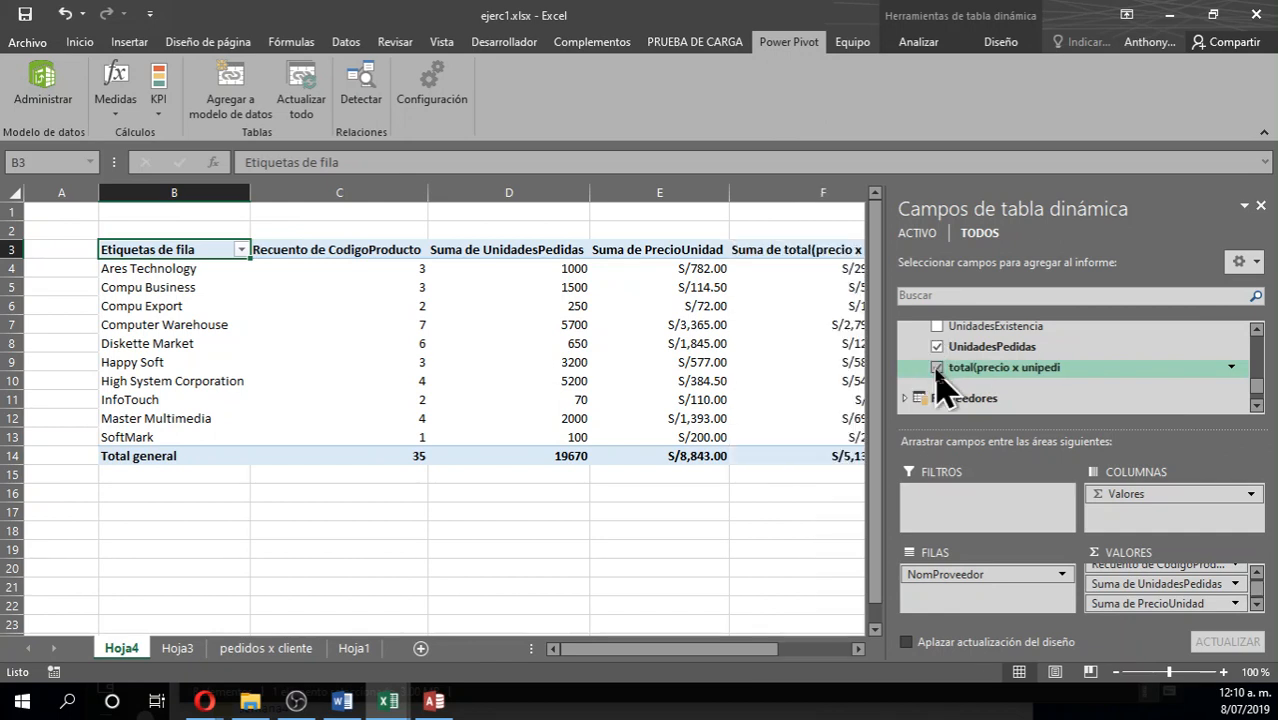
left_click_drag(887, 345, 1015, 332)
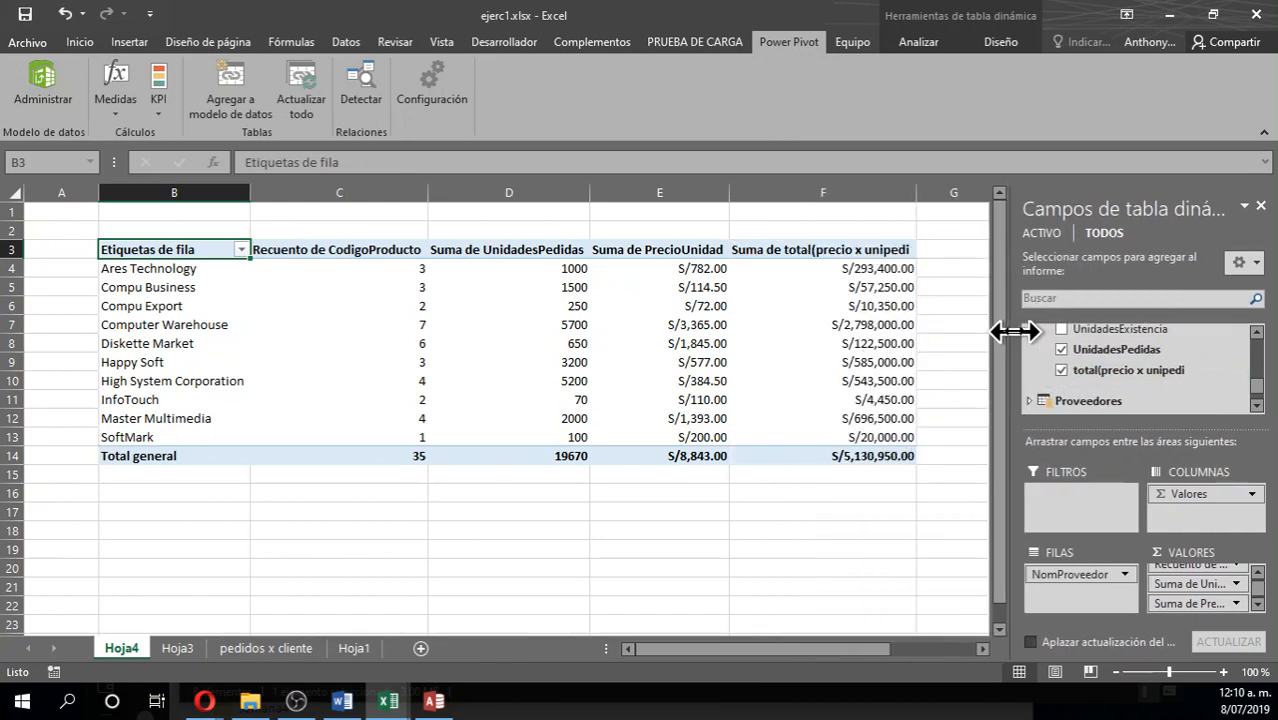
left_click(441, 705)
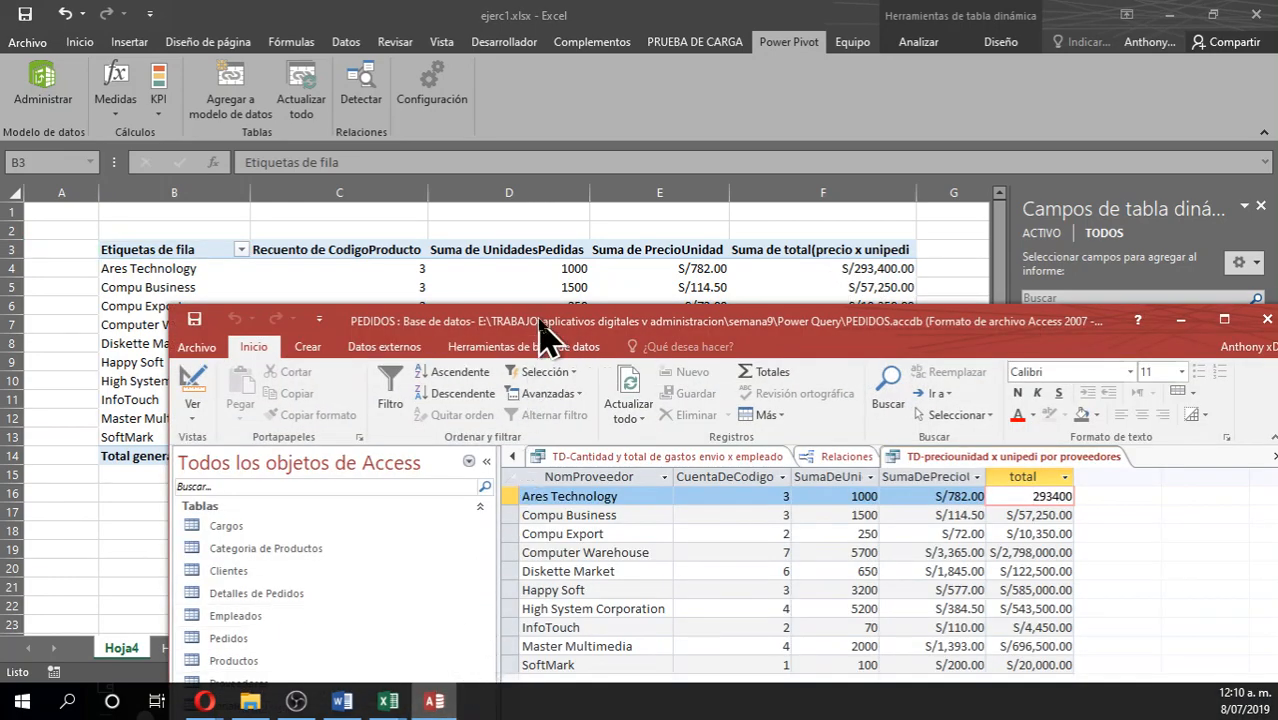
Compare the Access query's supplier totals, such as Compu Business, with the Excel pivot
left_click_drag(540, 333, 415, 365)
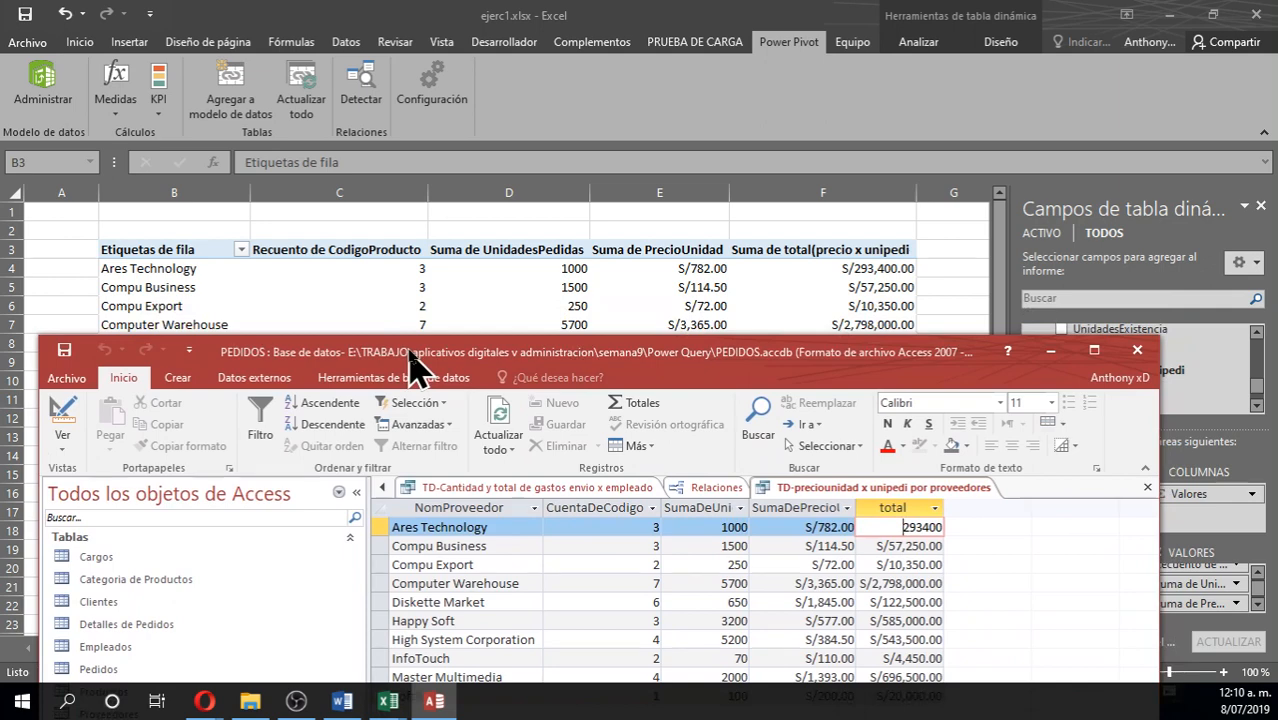
left_click(882, 545)
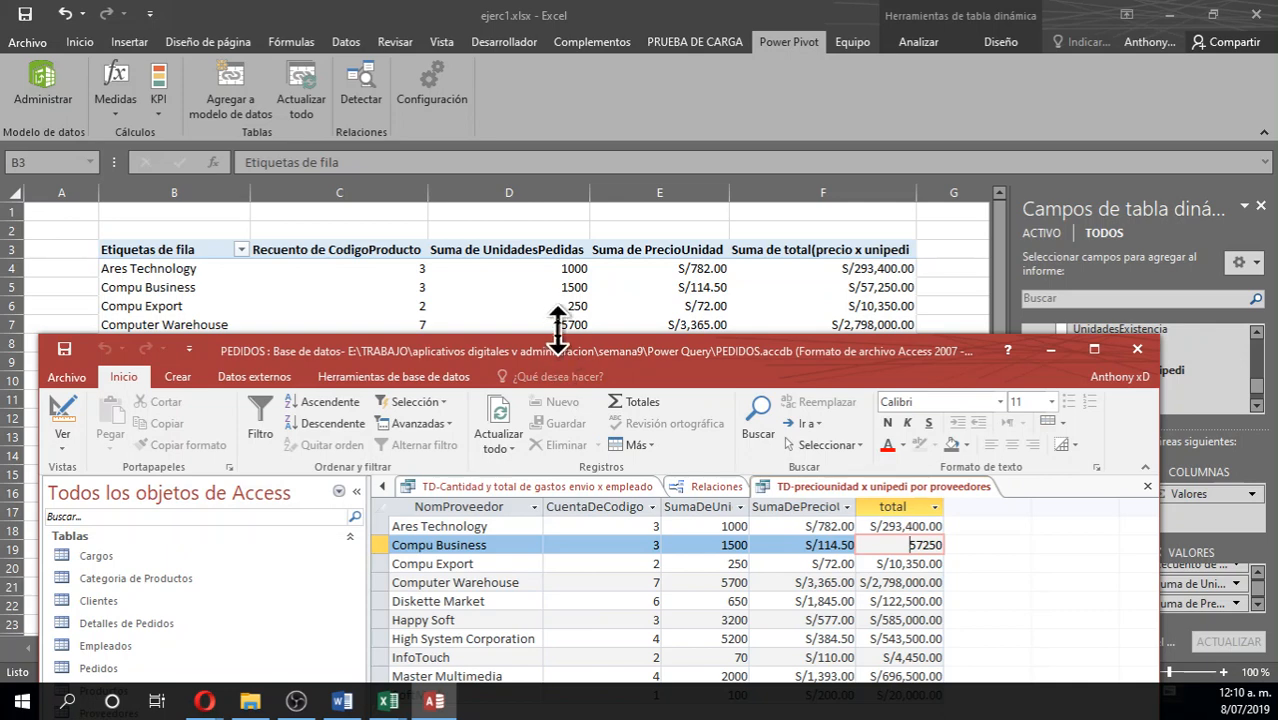
left_click(500, 527)
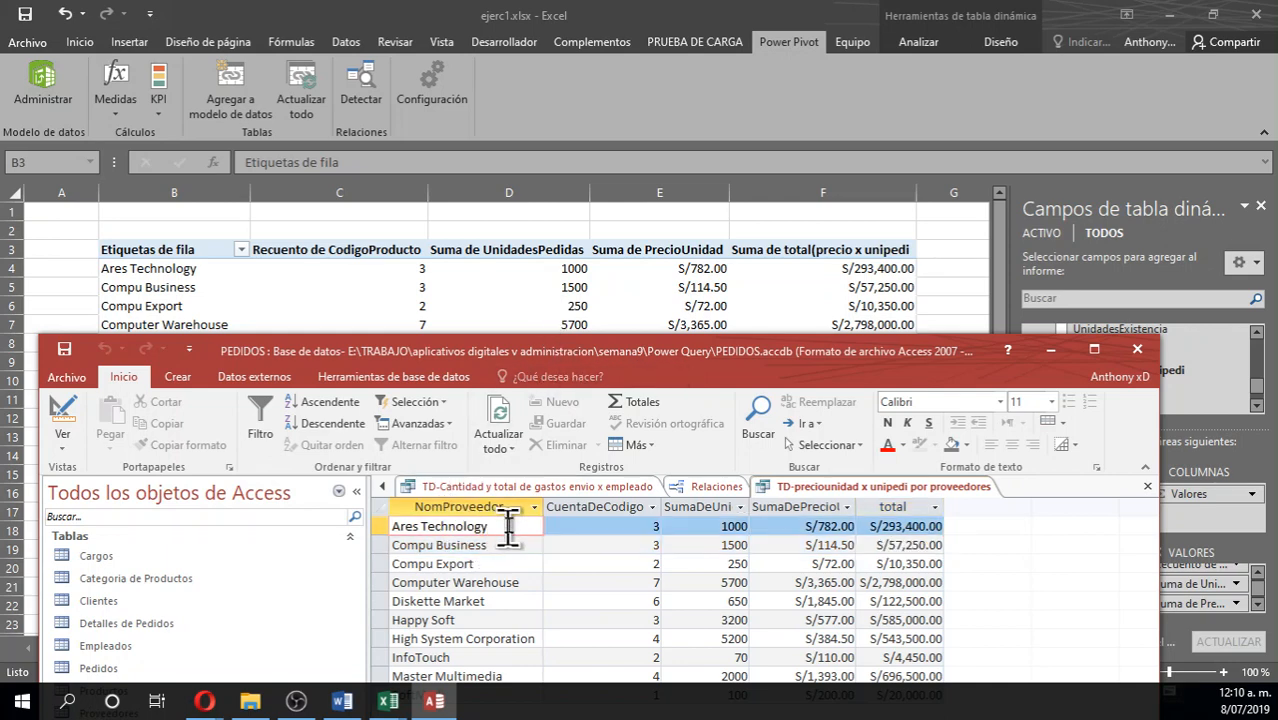
left_click_drag(578, 349, 590, 88)
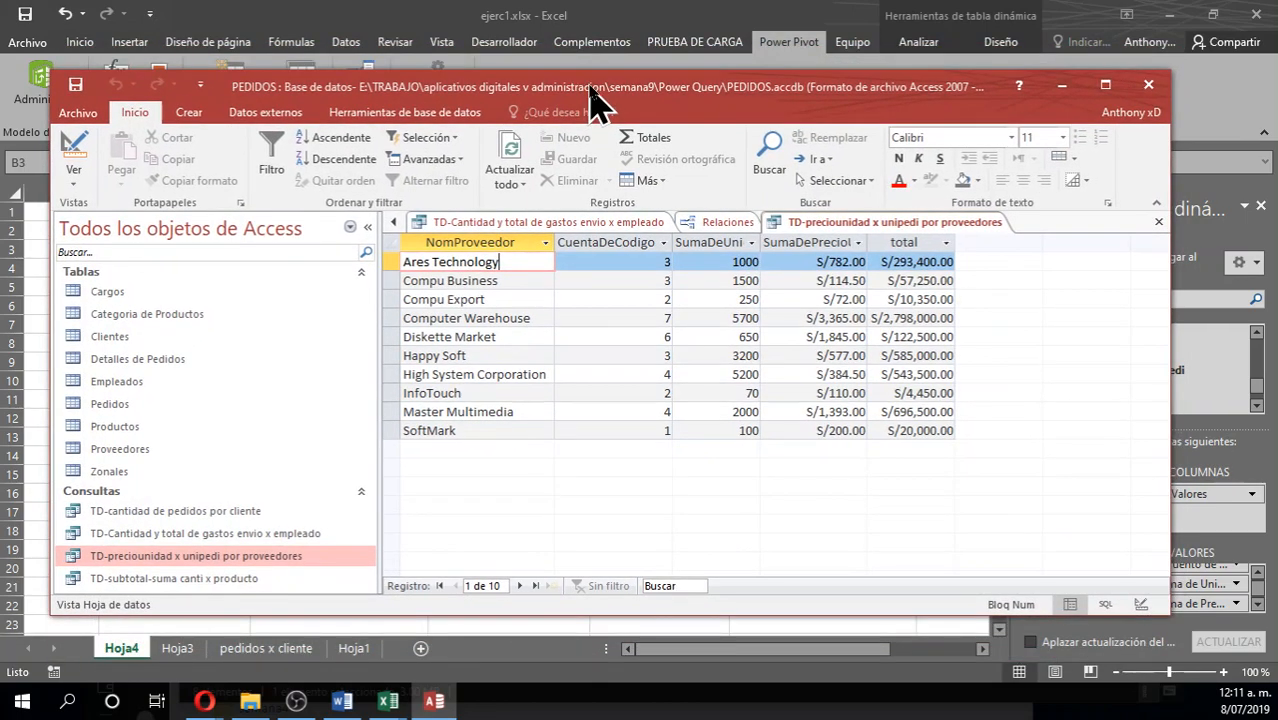
left_click(592, 30)
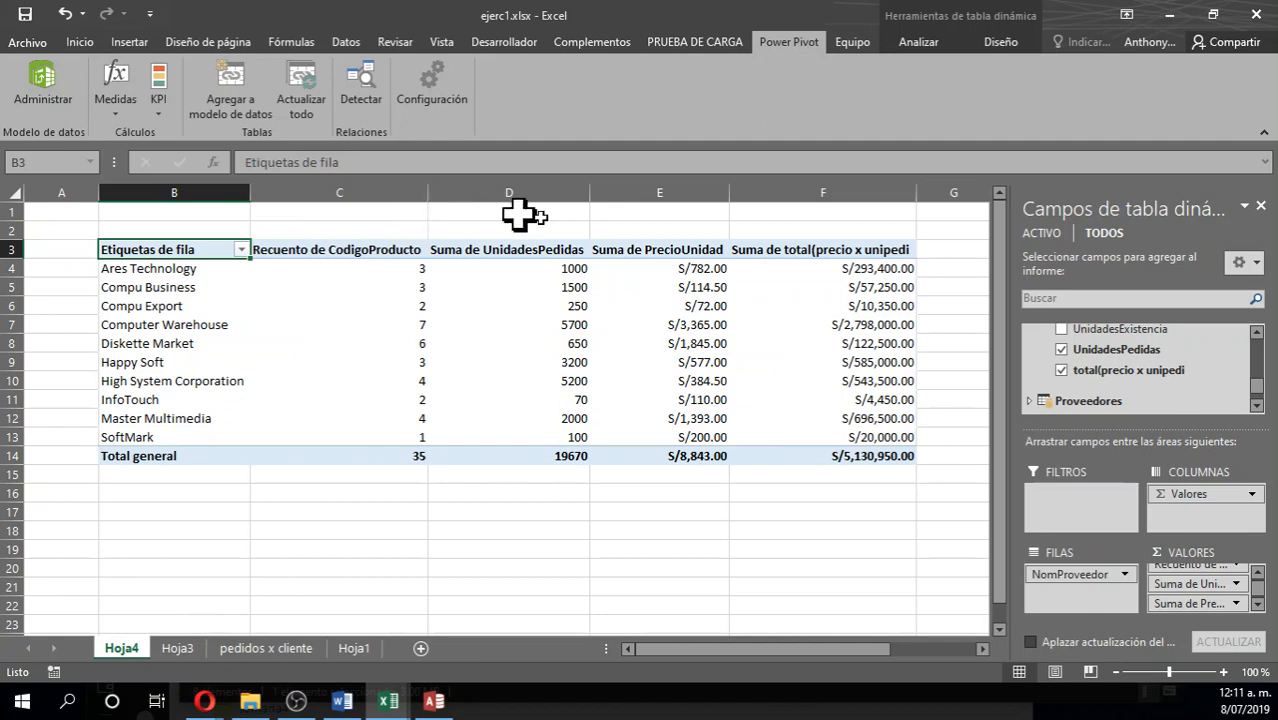
left_click_drag(1013, 318, 1020, 317)
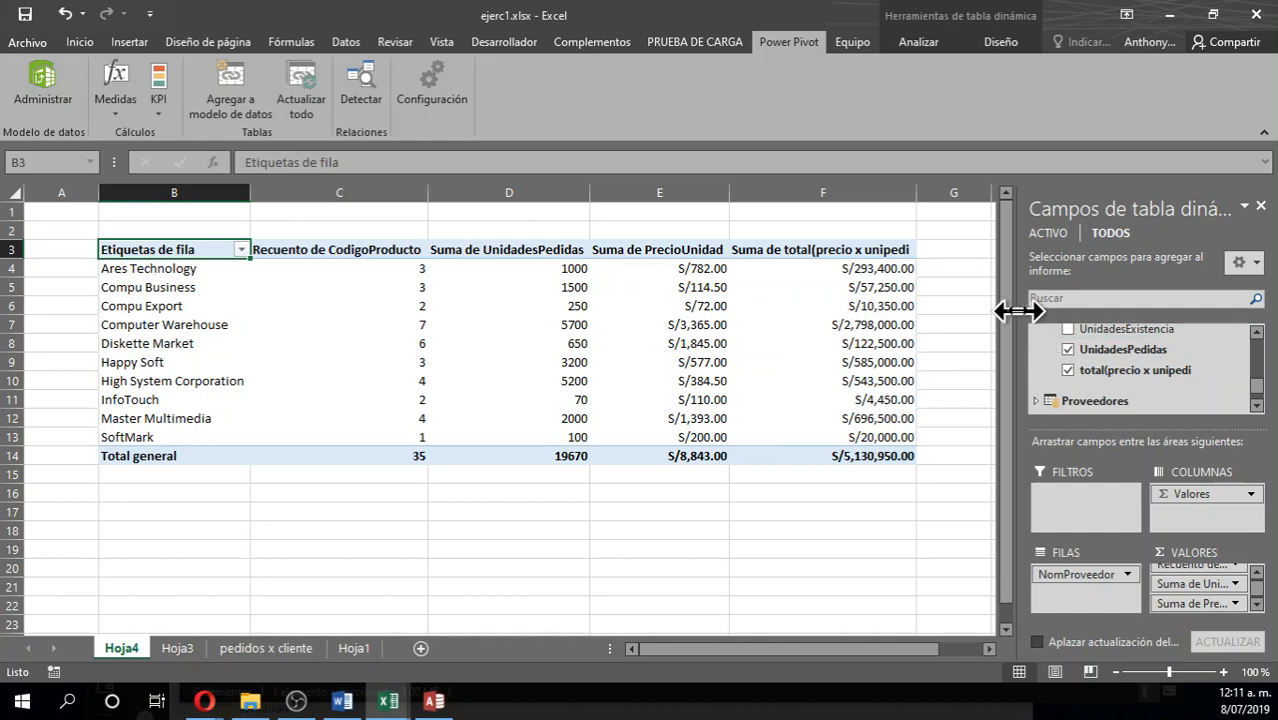
left_click_drag(1018, 312, 996, 310)
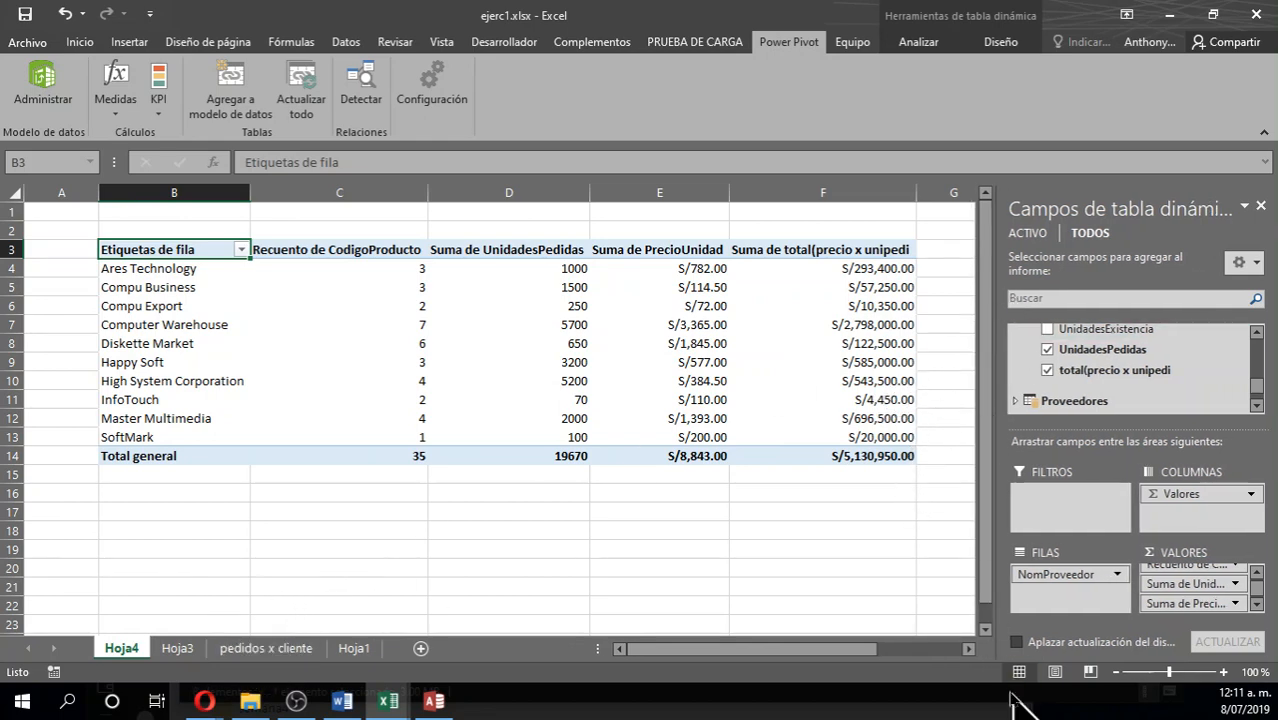
left_click(434, 700)
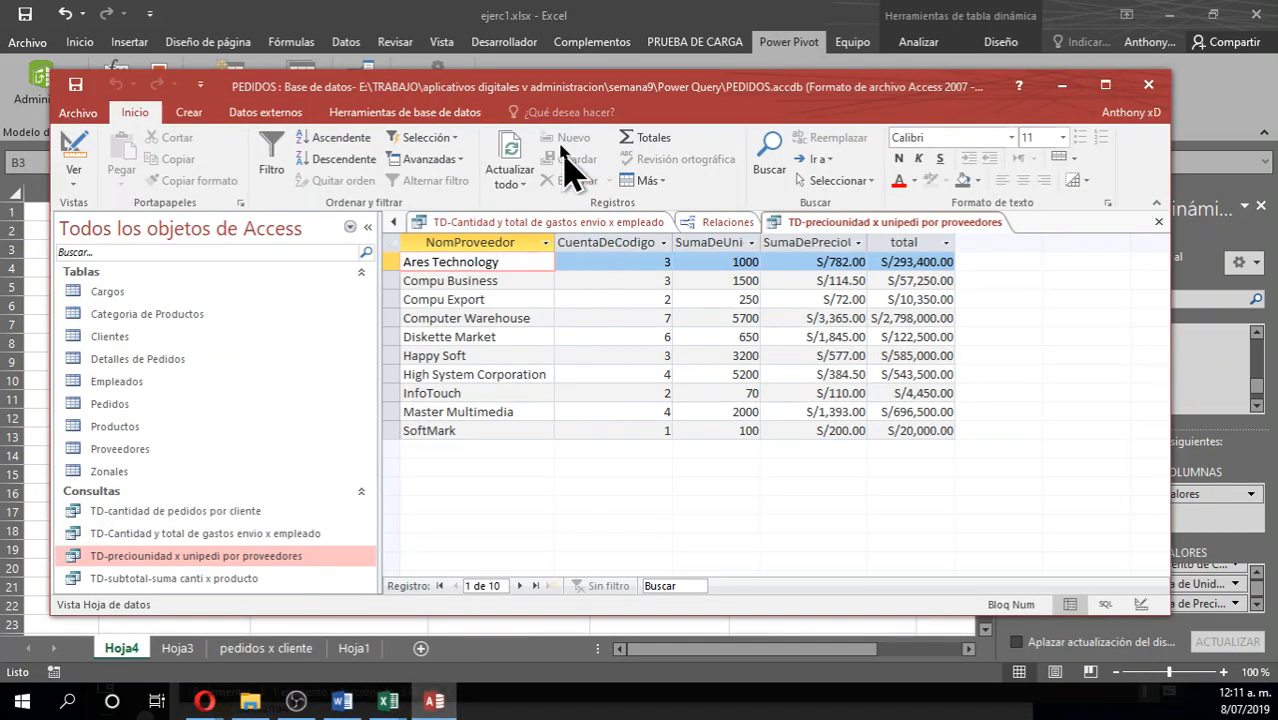
left_click_drag(540, 88, 579, 103)
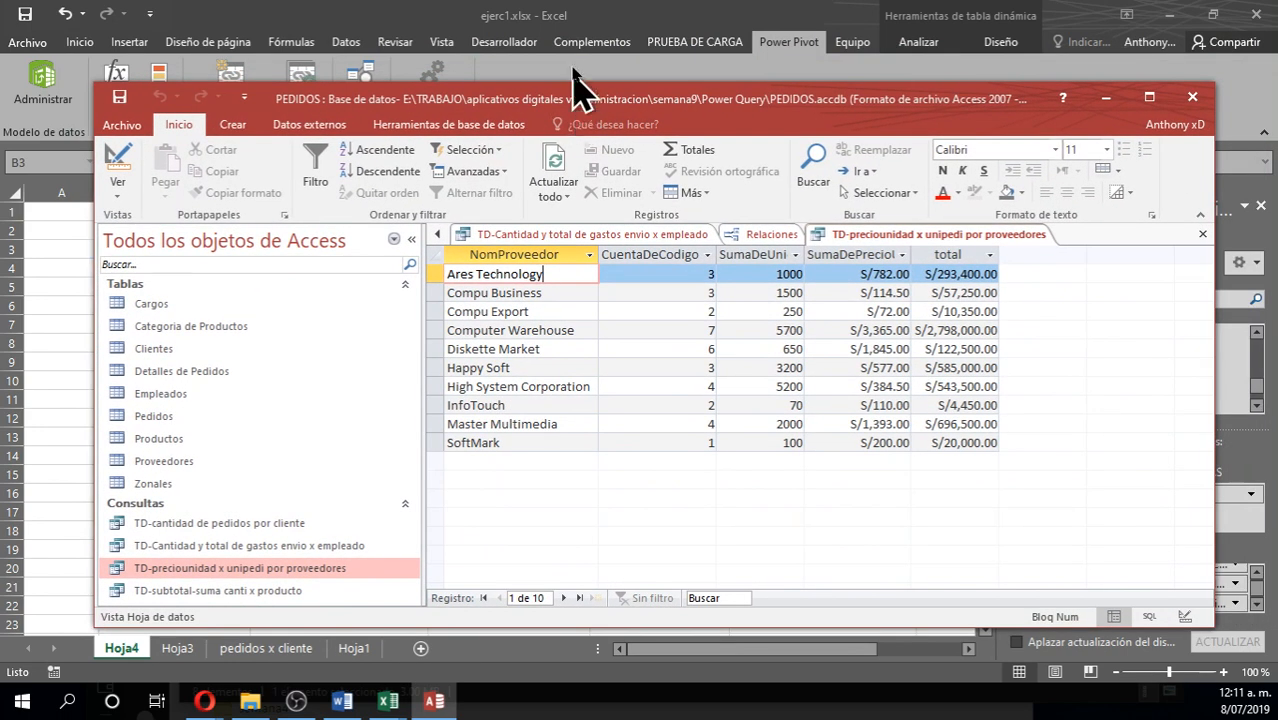
left_click(551, 8)
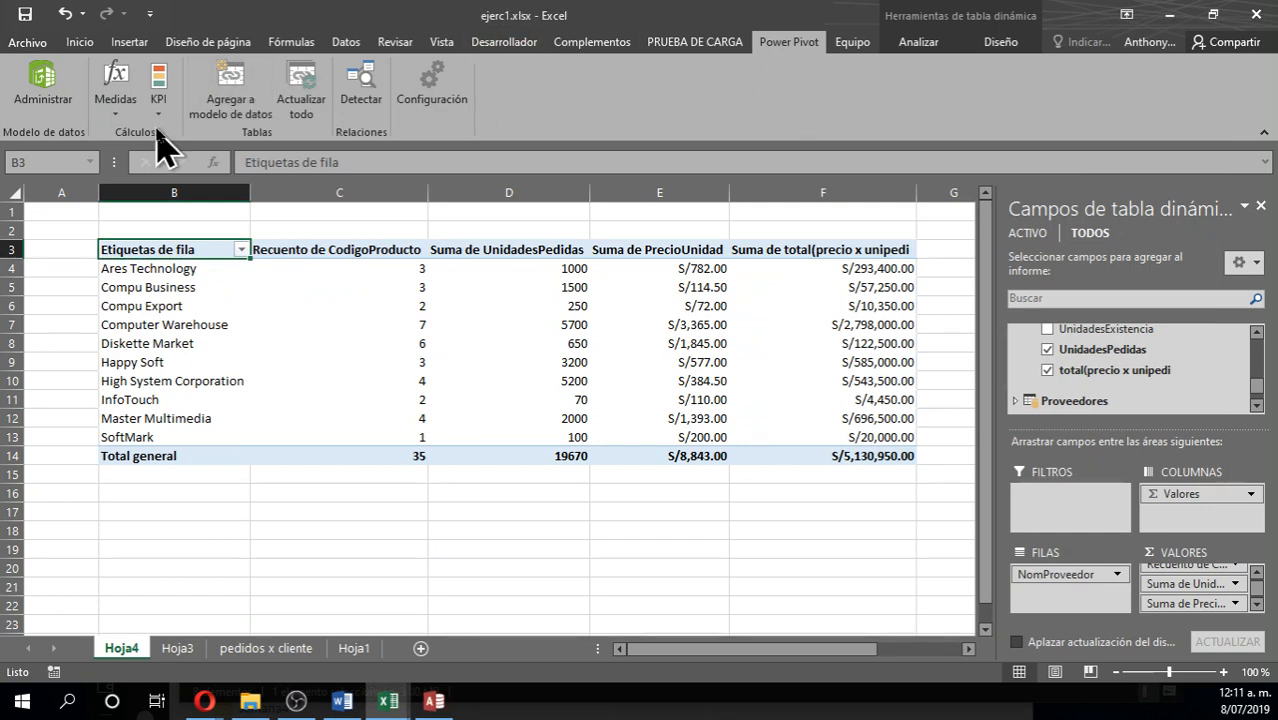
Close the PEDIDOS database without saving the two queries or the relationships layout
left_click(448, 706)
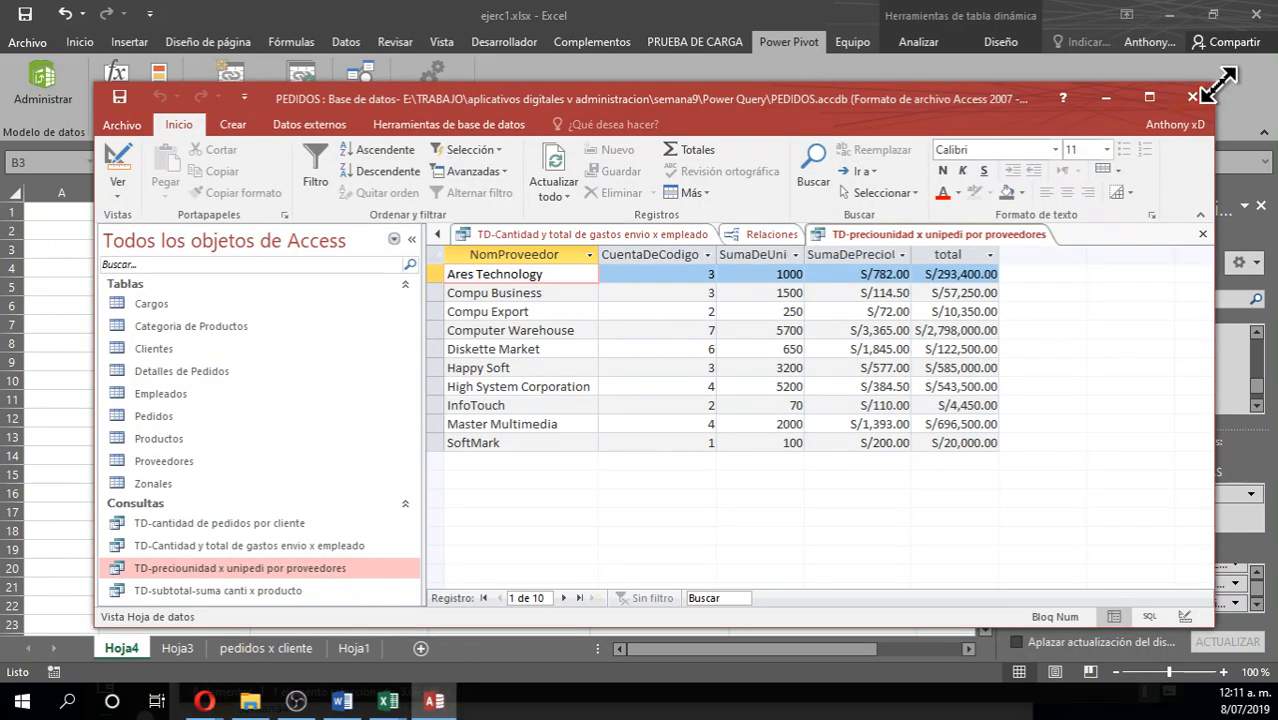
left_click(1193, 98)
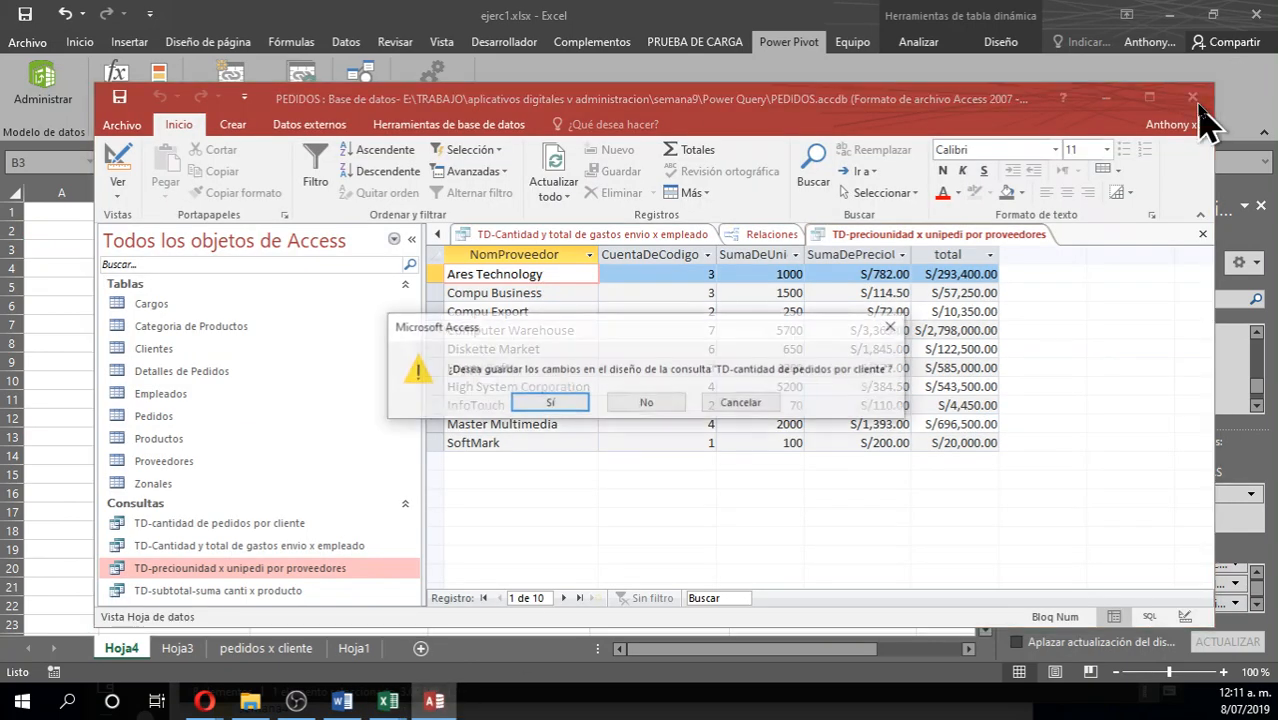
left_click(642, 408)
left_click(640, 408)
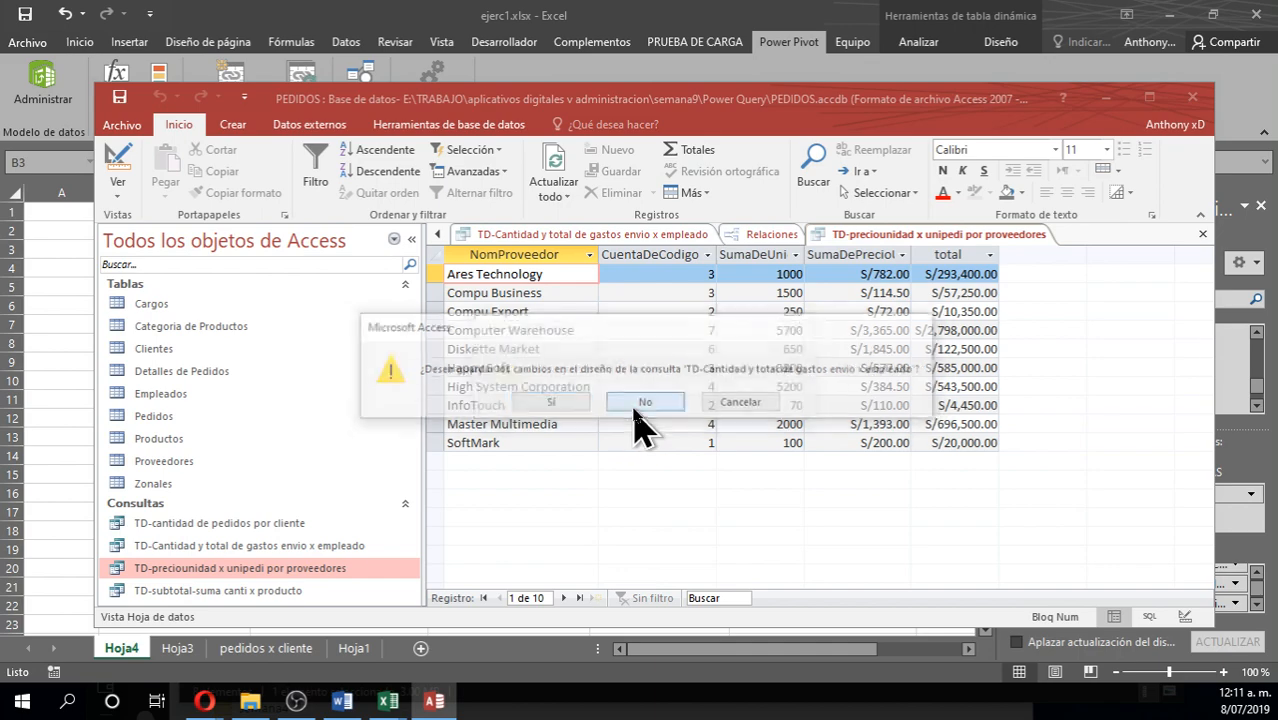
left_click(640, 405)
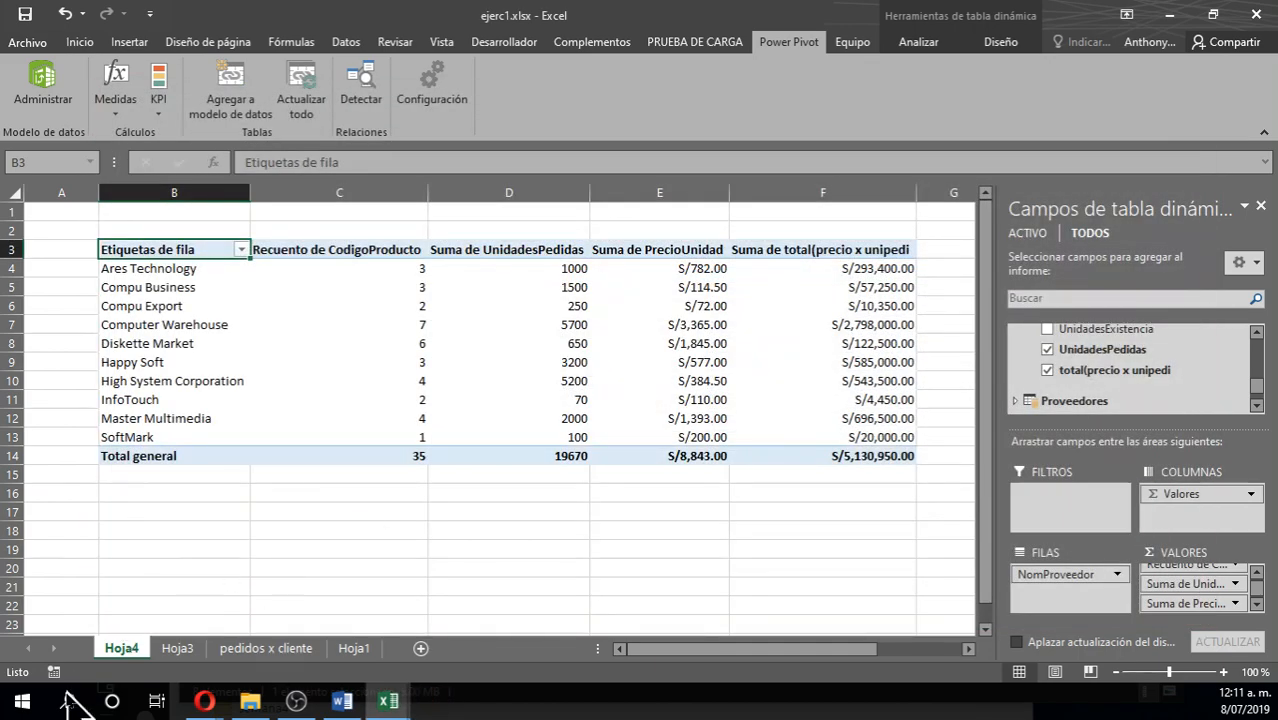
Save the changes to ejerc1.xlsx when closing Excel
left_click(22, 701)
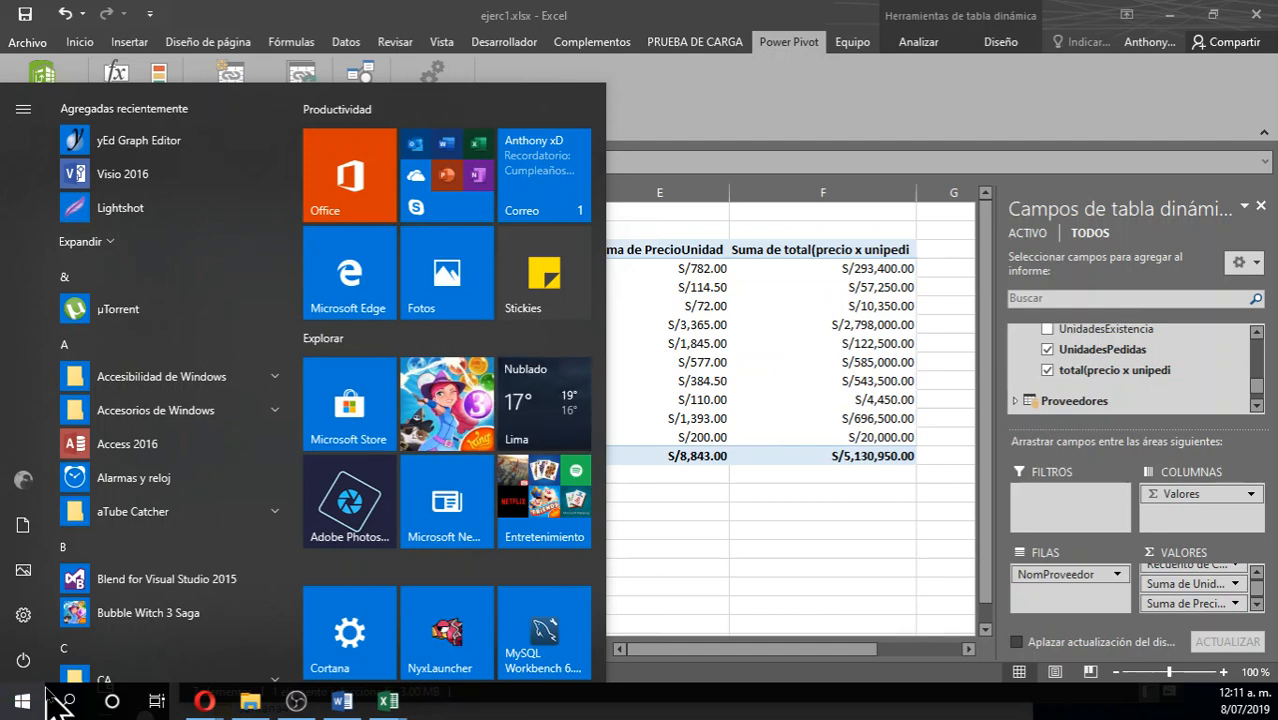
left_click(47, 690)
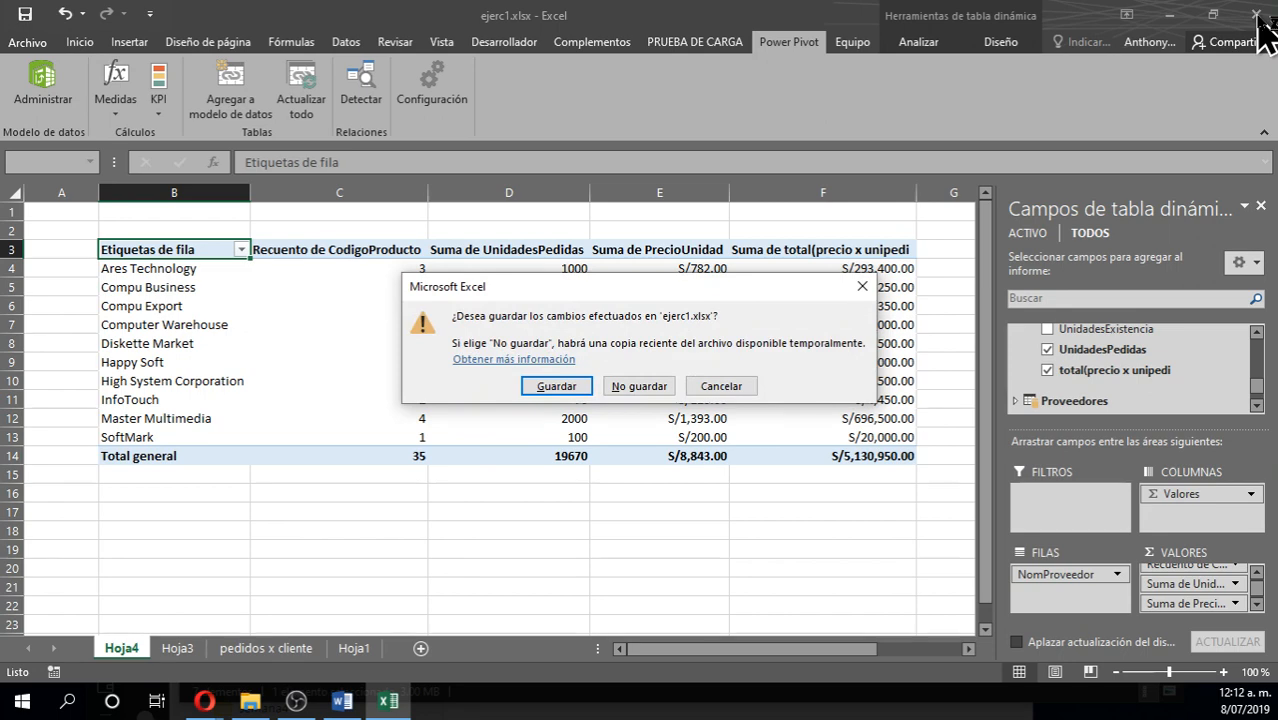
left_click(540, 387)
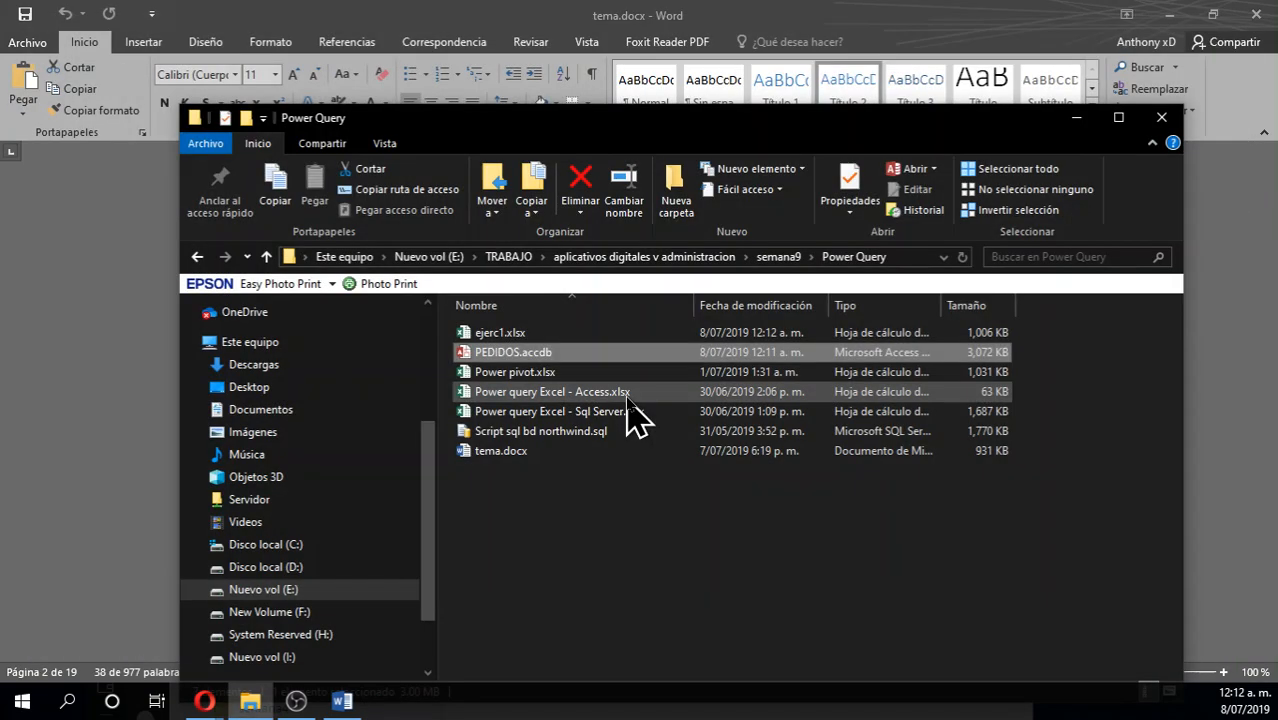
Deselect PEDIDOS.accdb and bring the SQL Server 2014 Connect to Server dialog into view
left_click(572, 491)
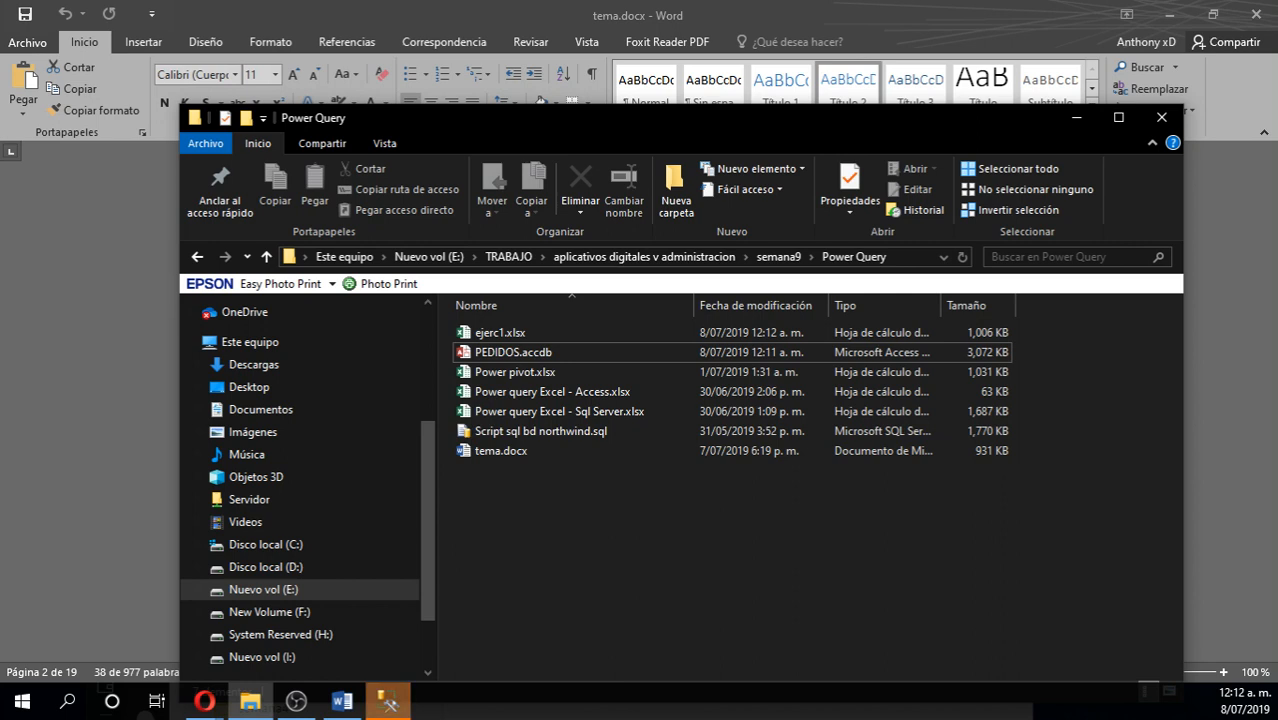
left_click_drag(0, 545, 226, 113)
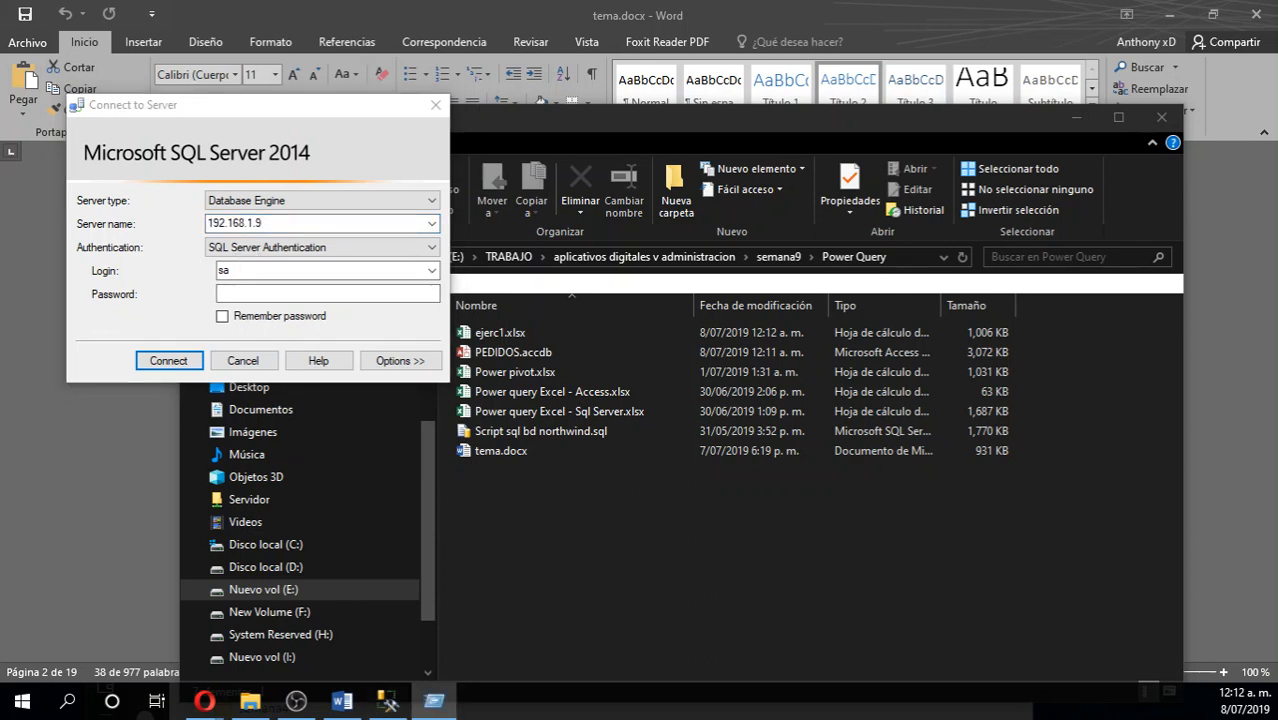
Open the Windows Run box with cmd and move it into view
key("super+r")
left_click_drag(177, 528, 163, 457)
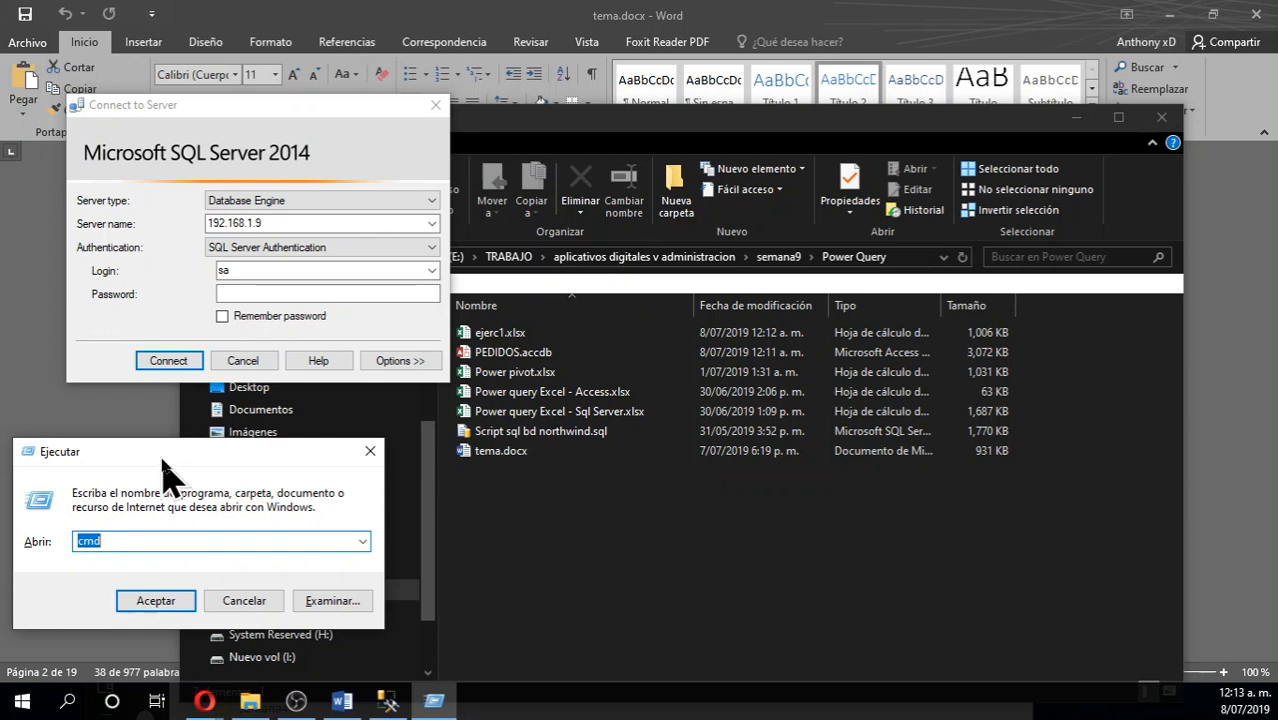
Launch Command Prompt and run ipconfig to confirm the IPv4 address 192.168.1.9
left_click_drag(290, 103, 431, 64)
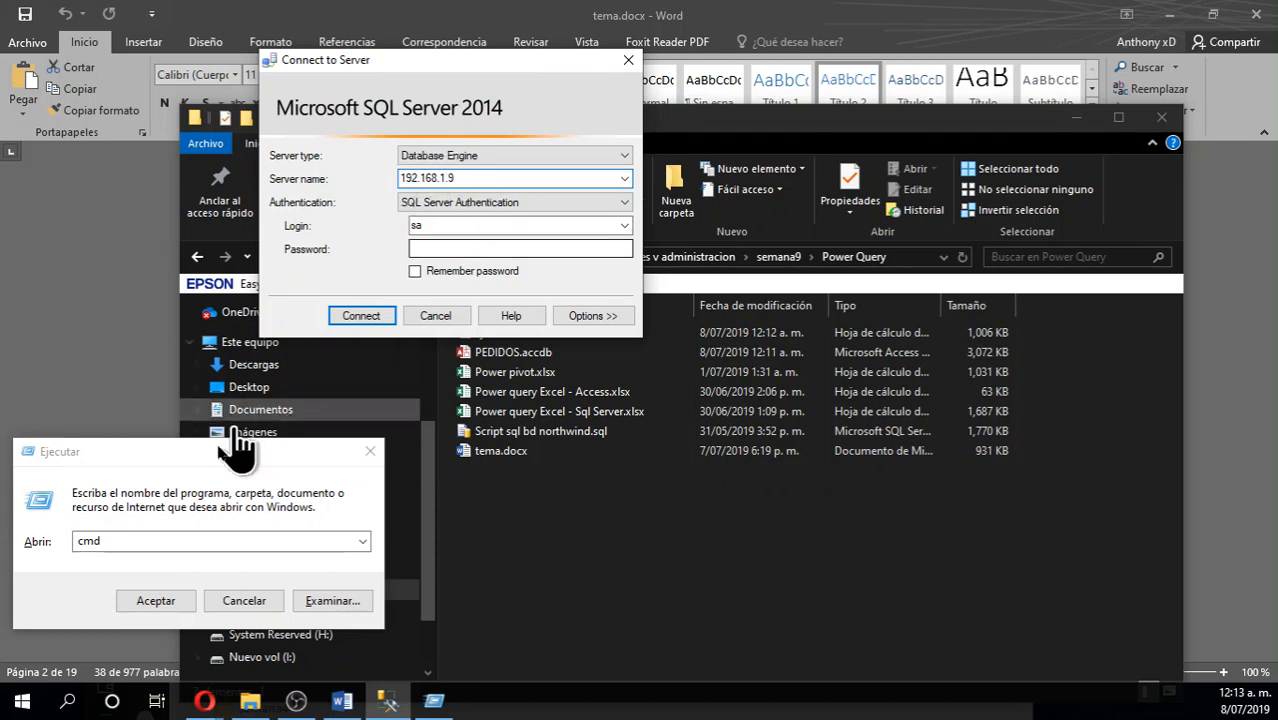
left_click(130, 543)
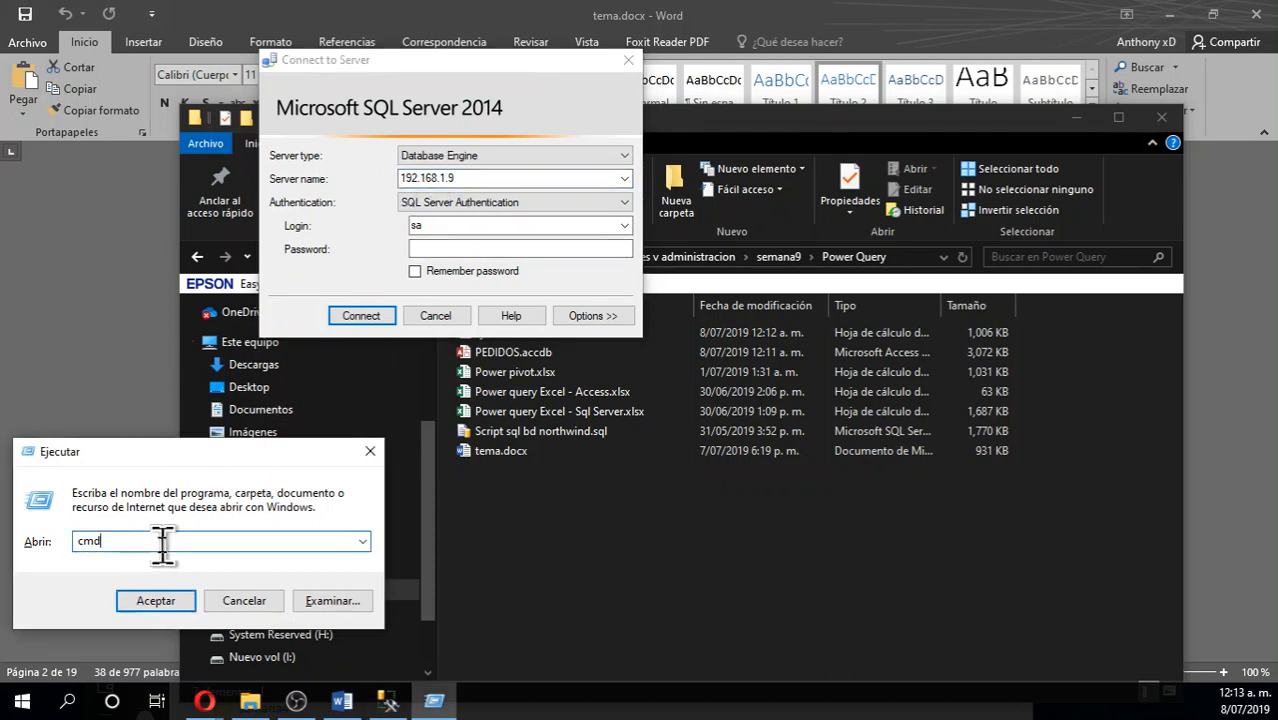
left_click(160, 603)
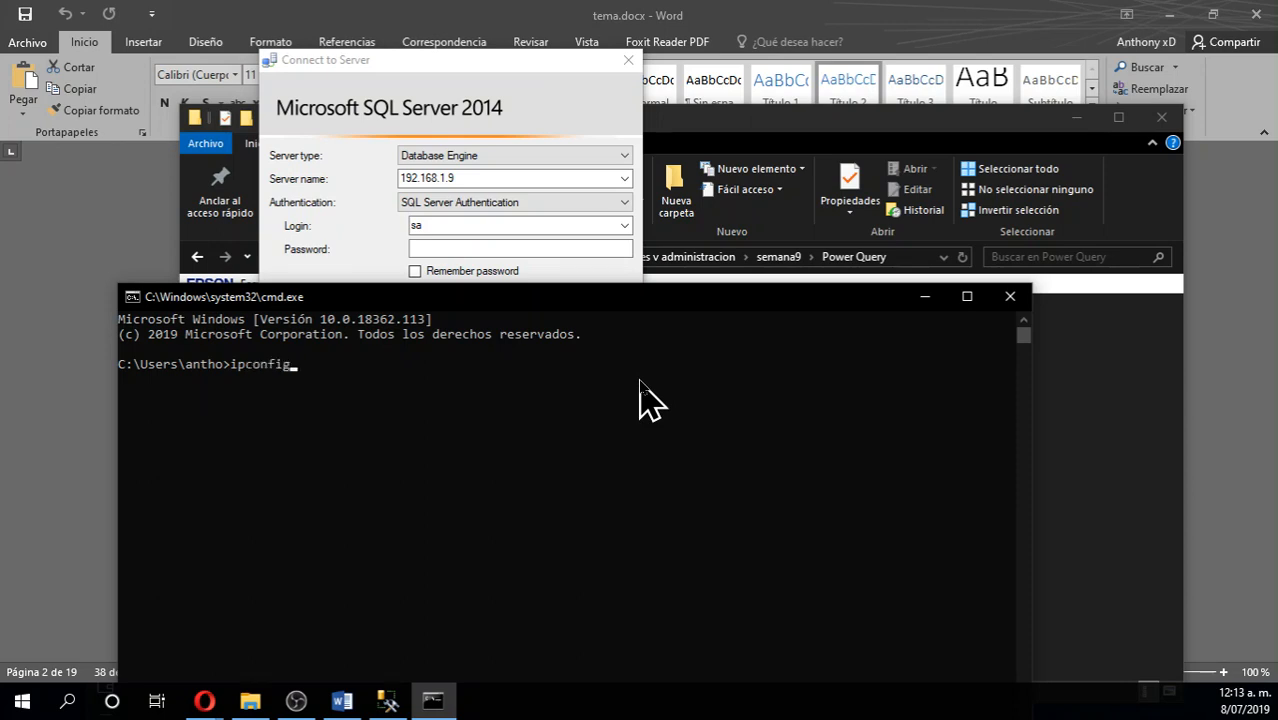
key("Return")
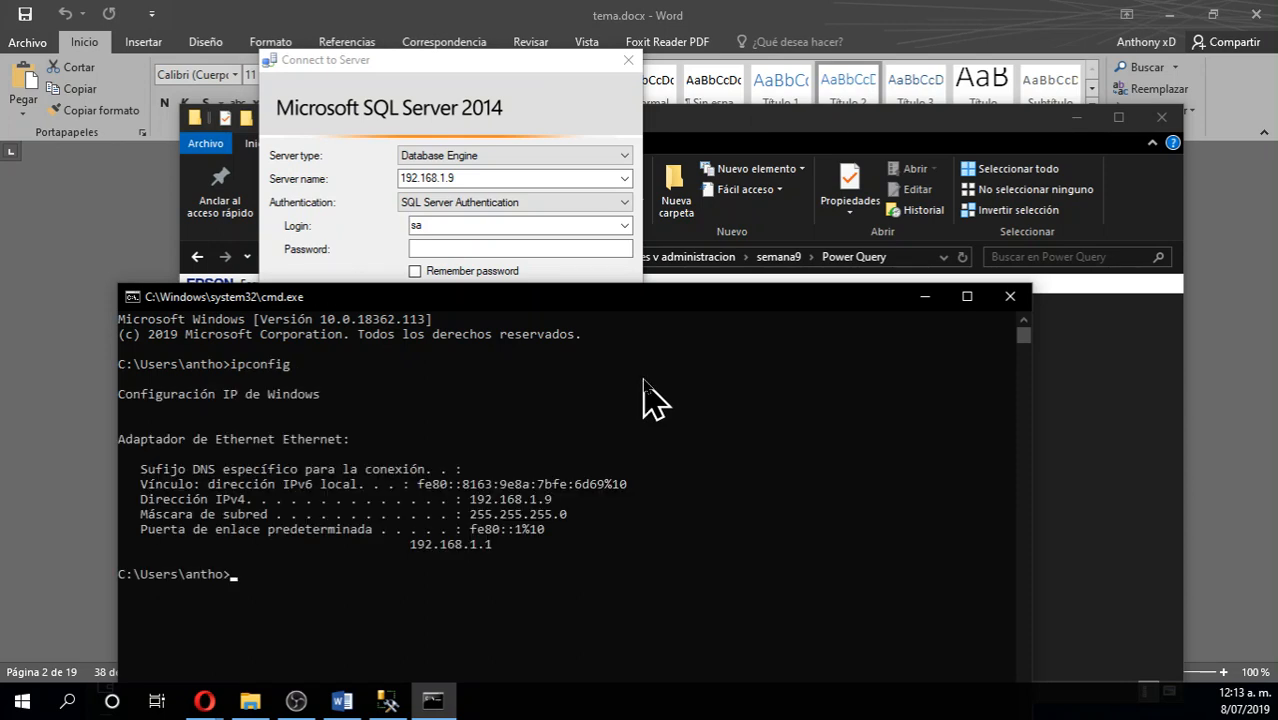
left_click(550, 499)
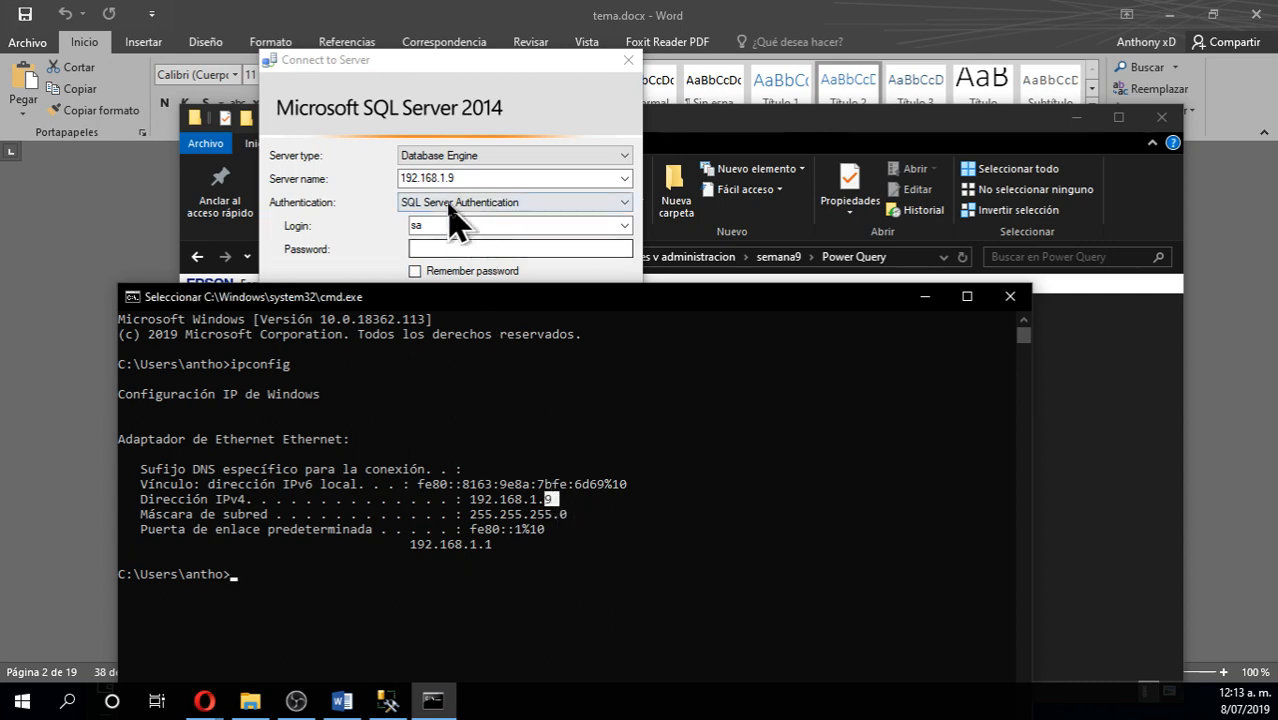
left_click(476, 178)
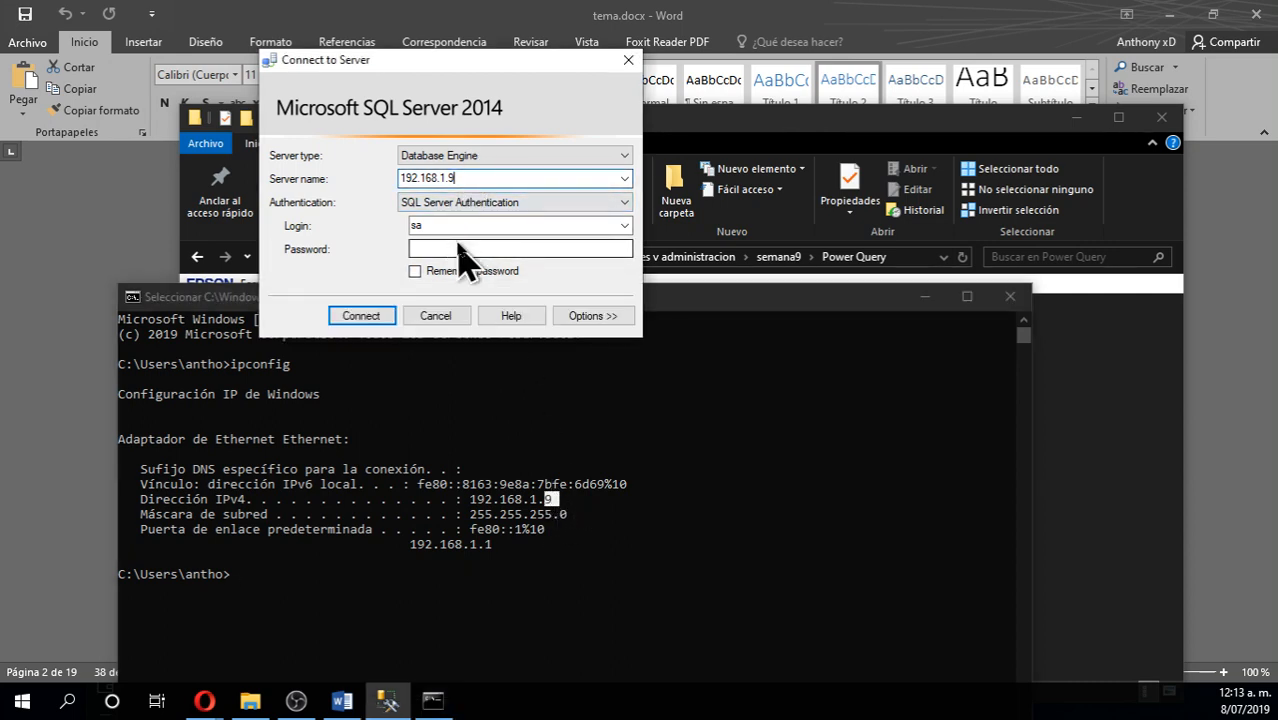
Enter the sa login's password and connect to server 192.168.1.9
left_click_drag(452, 64, 516, 66)
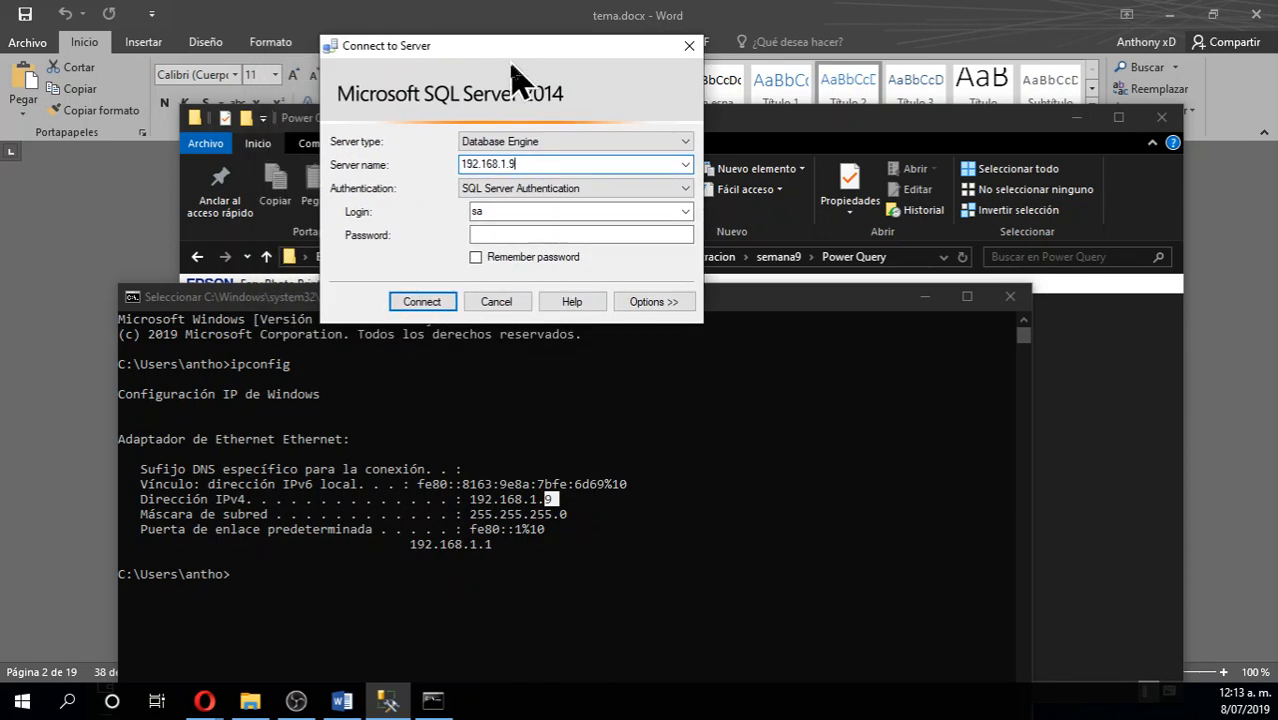
left_click(529, 234)
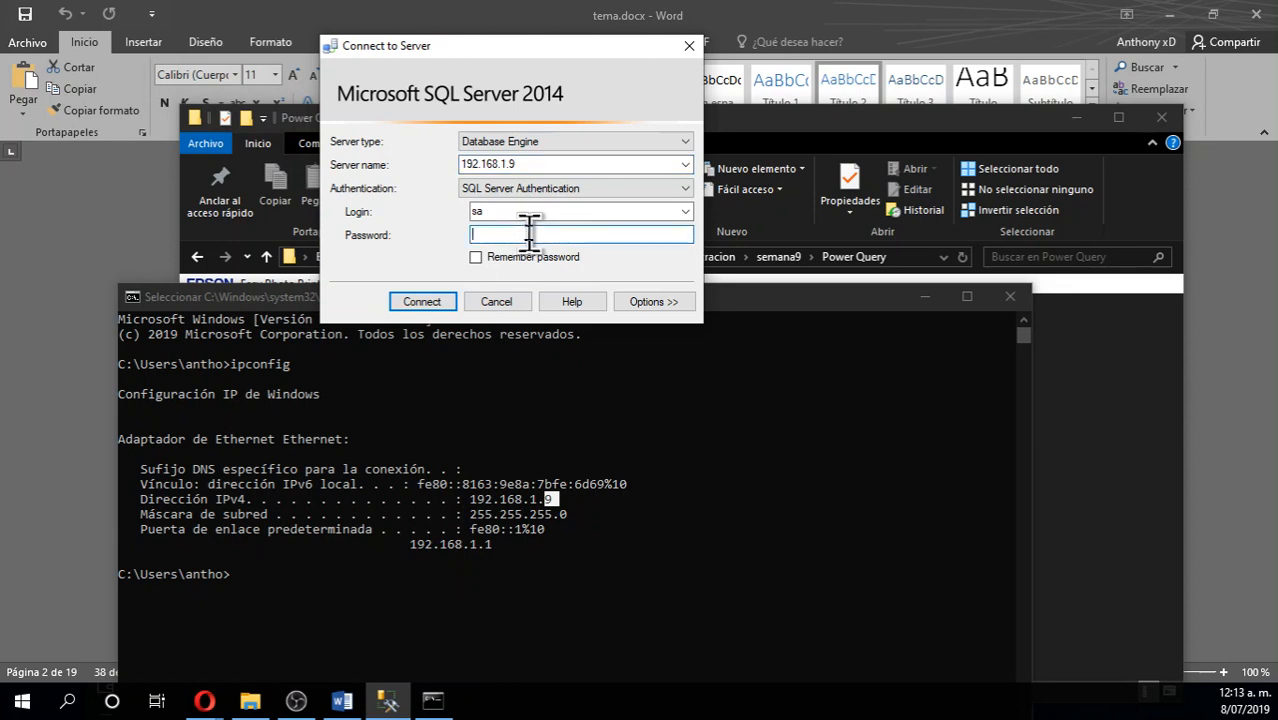
left_click(503, 214)
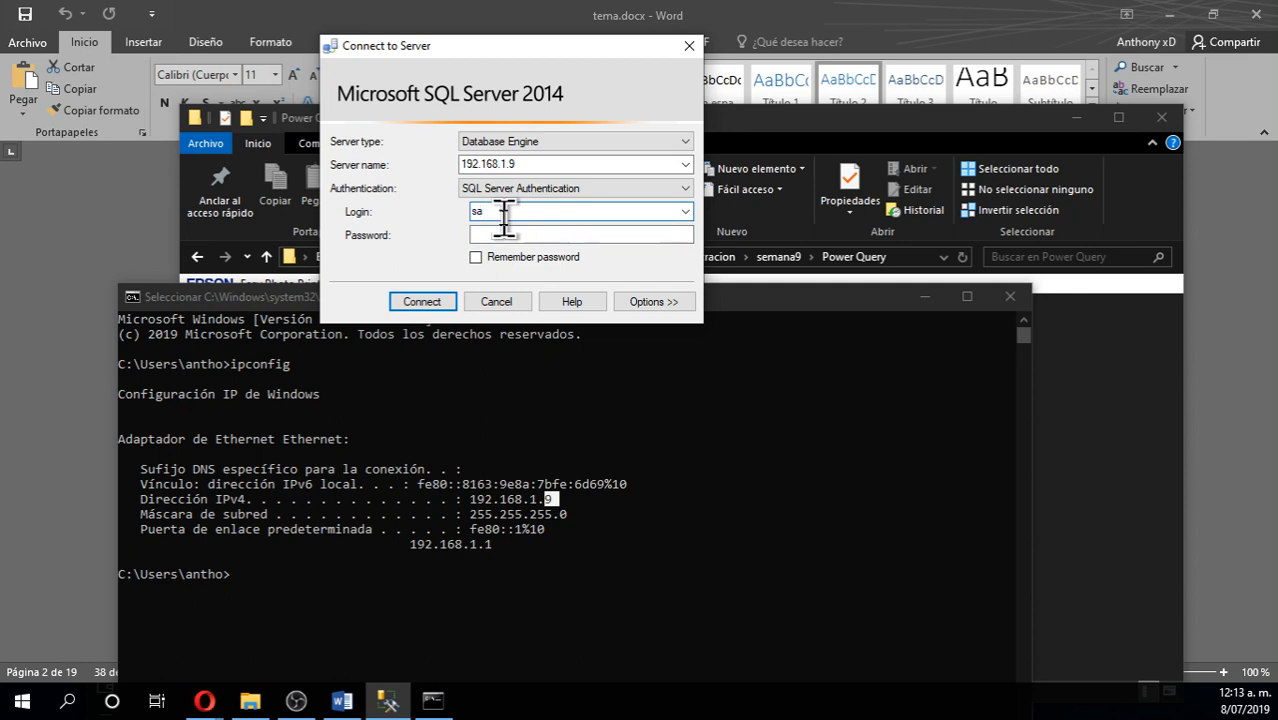
left_click(504, 234)
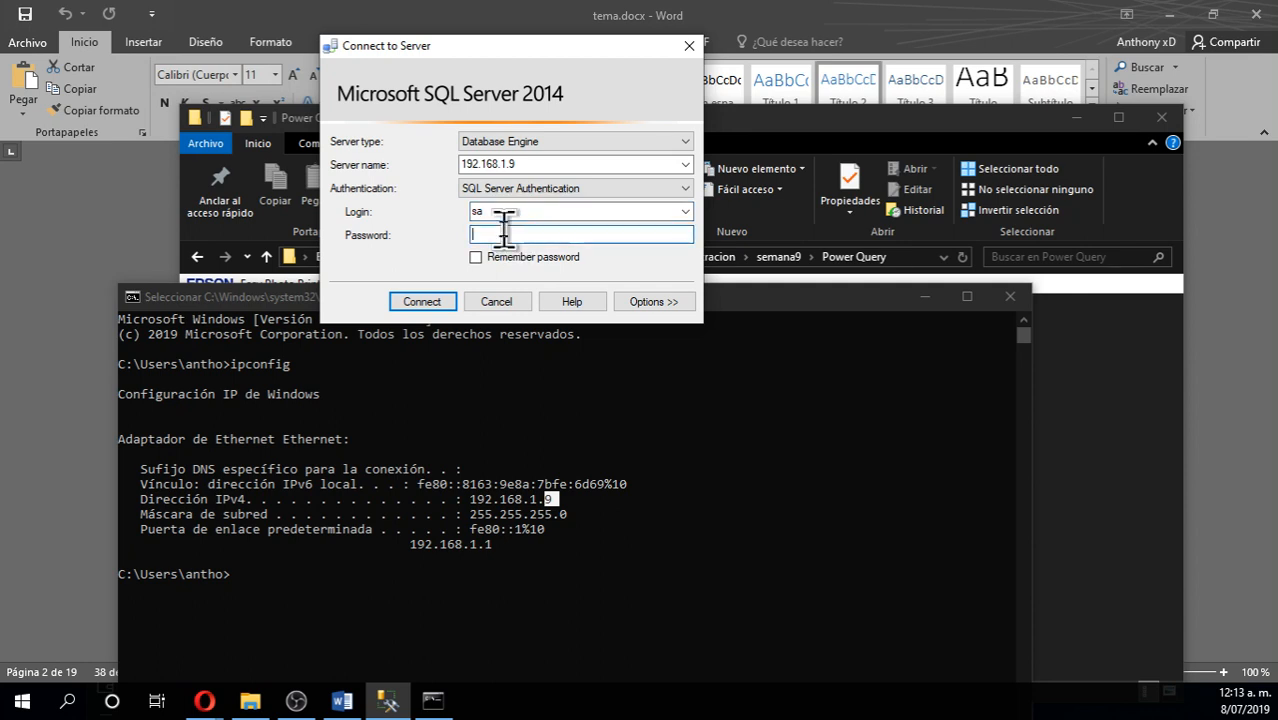
type("*")
left_click(421, 302)
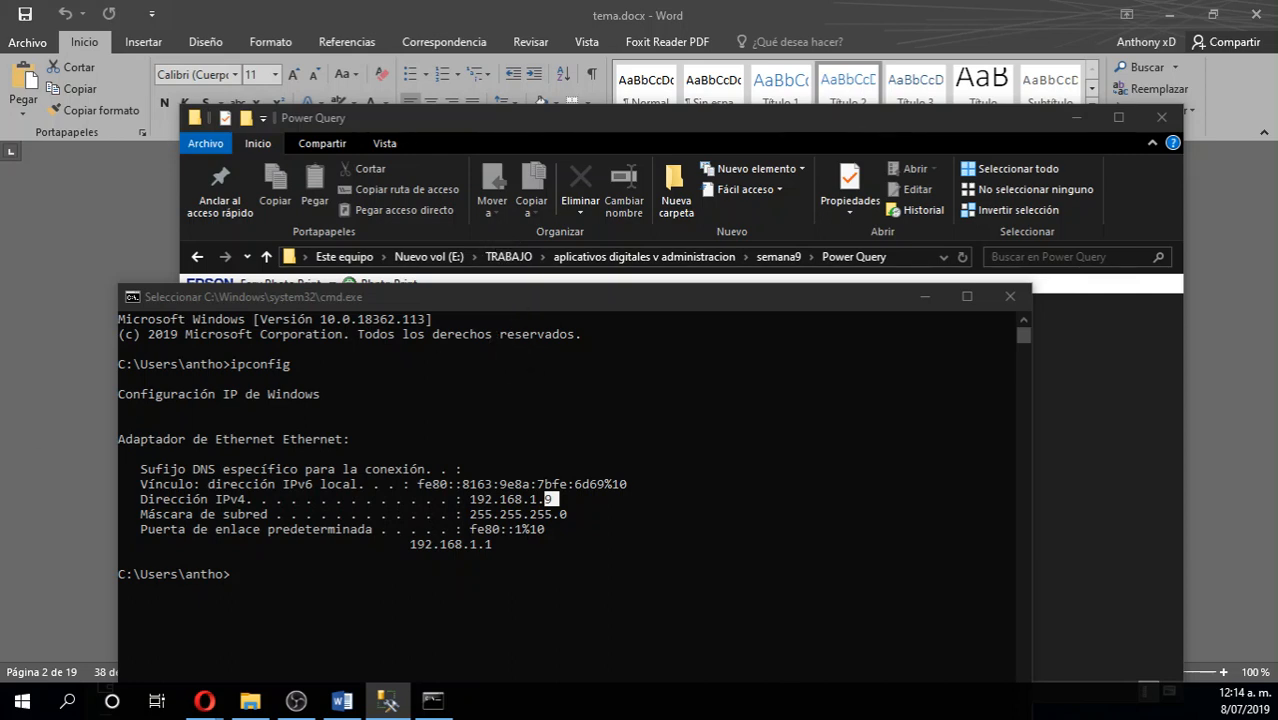
Bring the Management Studio window onscreen, resizing and repositioning it
left_click_drag(0, 352, 602, 171)
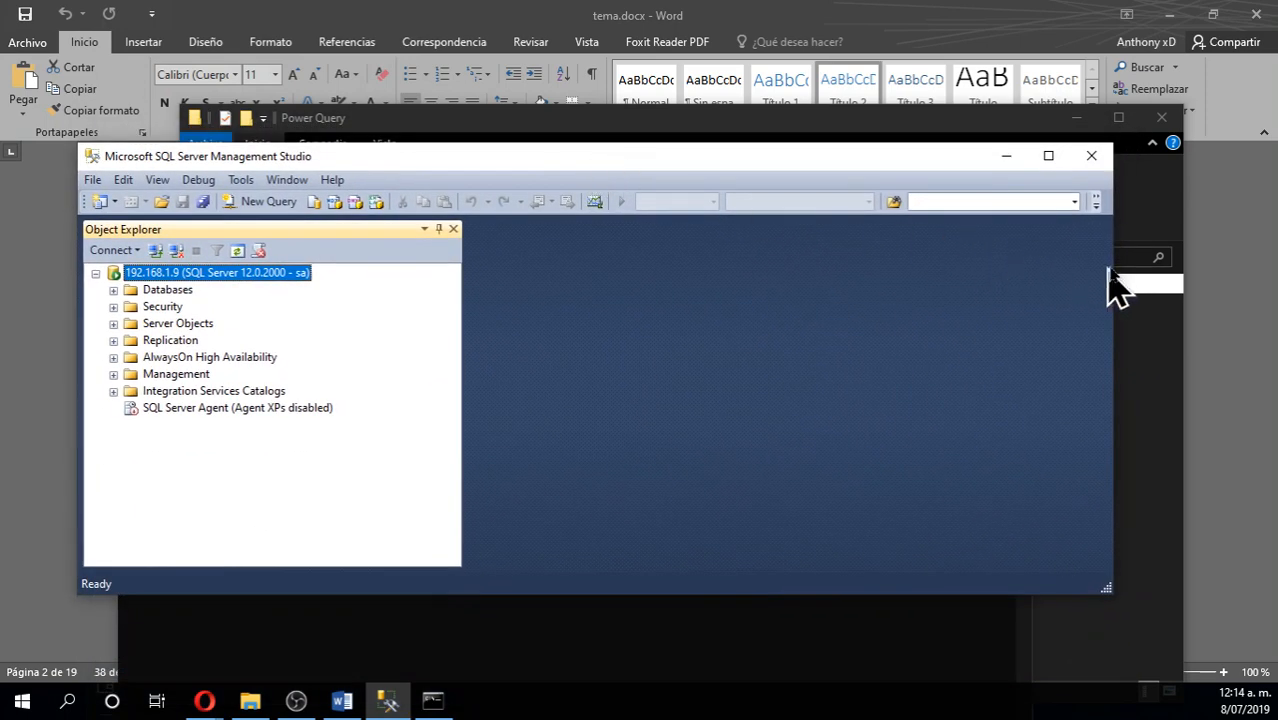
left_click_drag(1116, 247, 916, 252)
left_click_drag(600, 170, 605, 214)
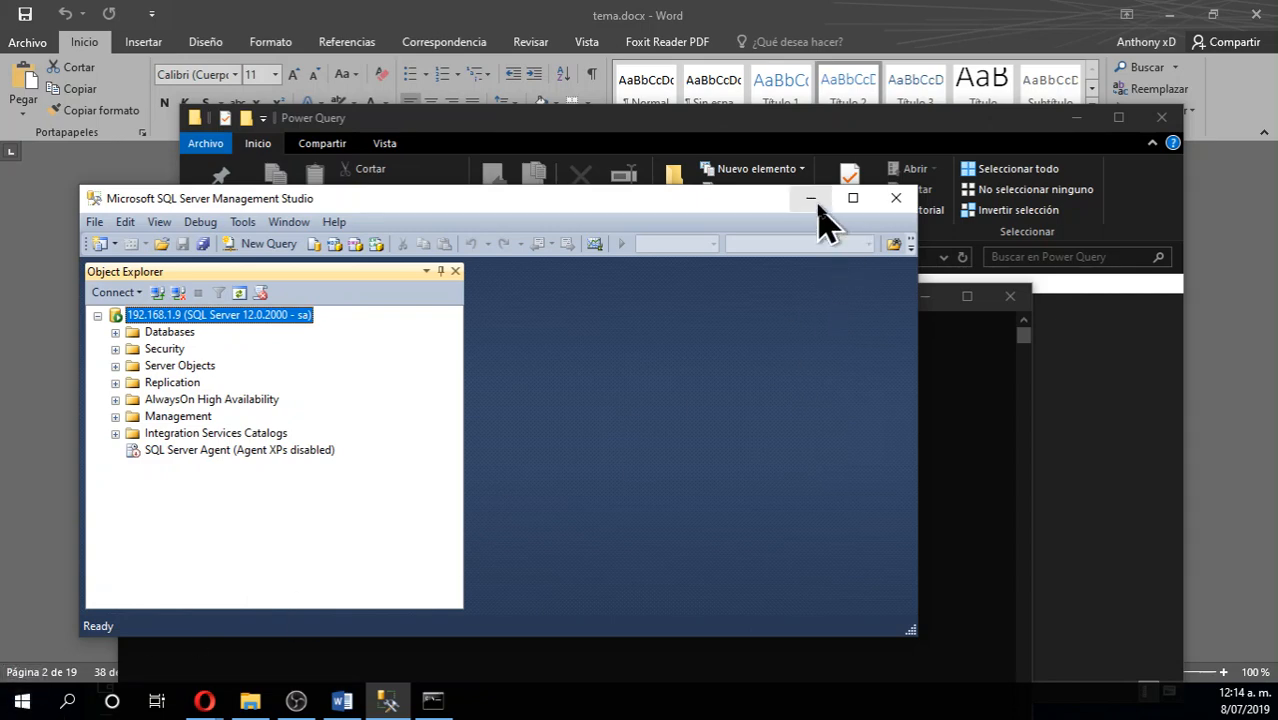
left_click_drag(603, 195, 684, 8)
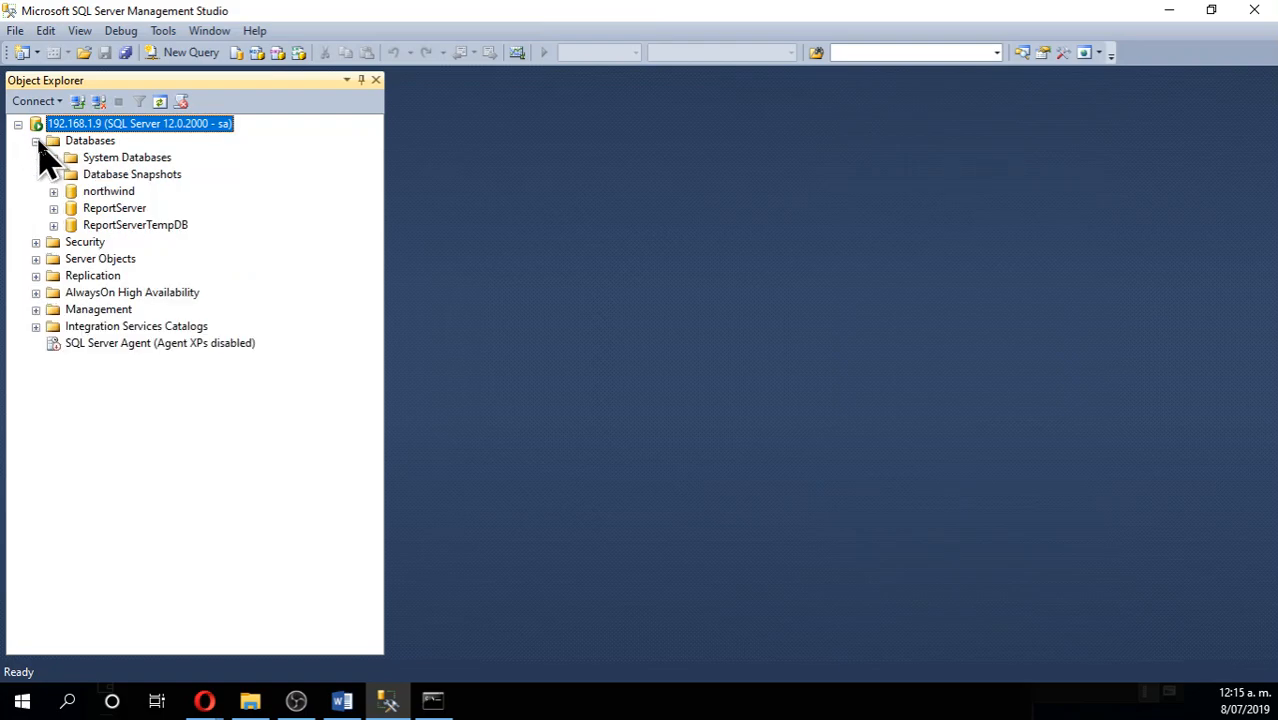
Expand northwind's Tables folder and browse tables like clientes, proveedores, empleados and companiasenvio
left_click(105, 196)
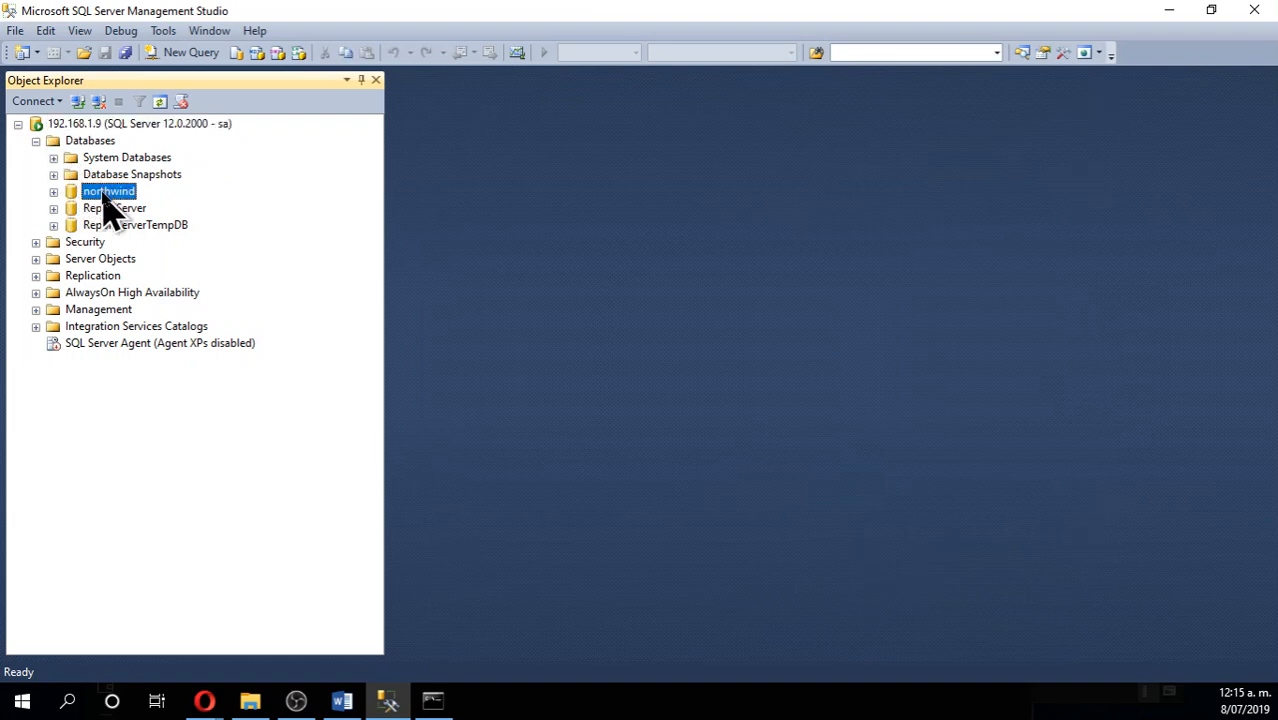
left_click(54, 192)
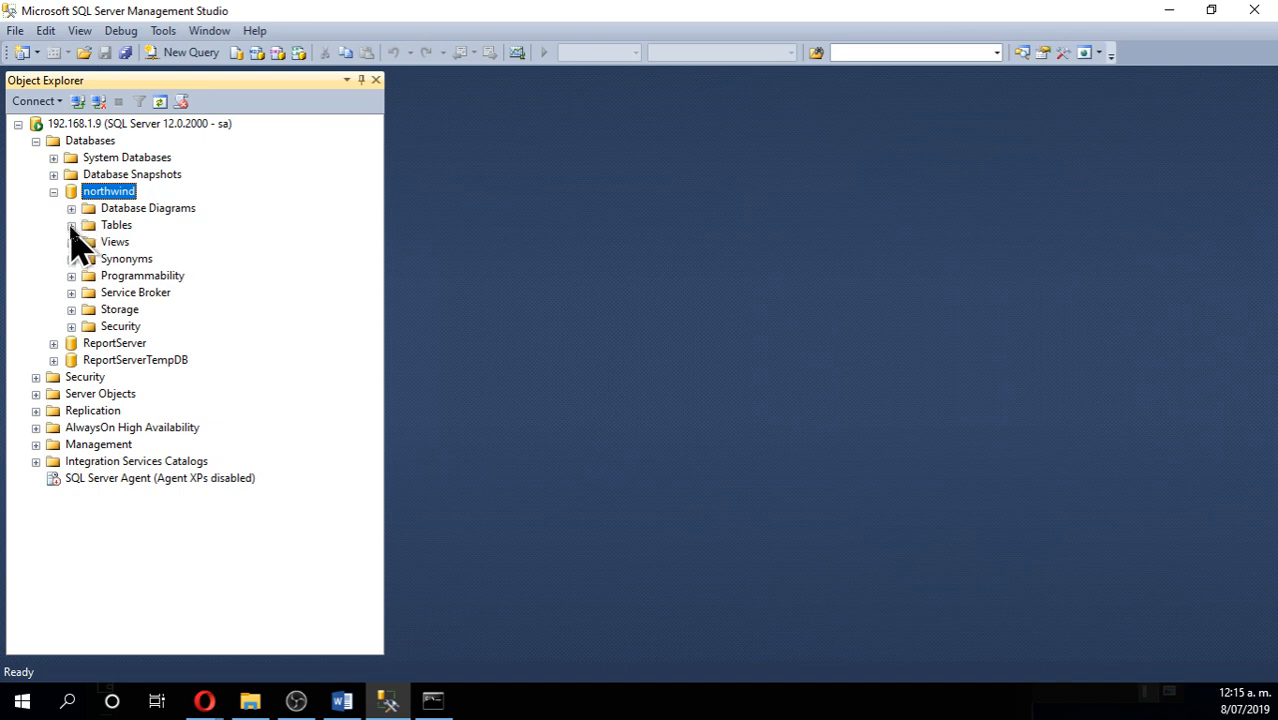
left_click(118, 277)
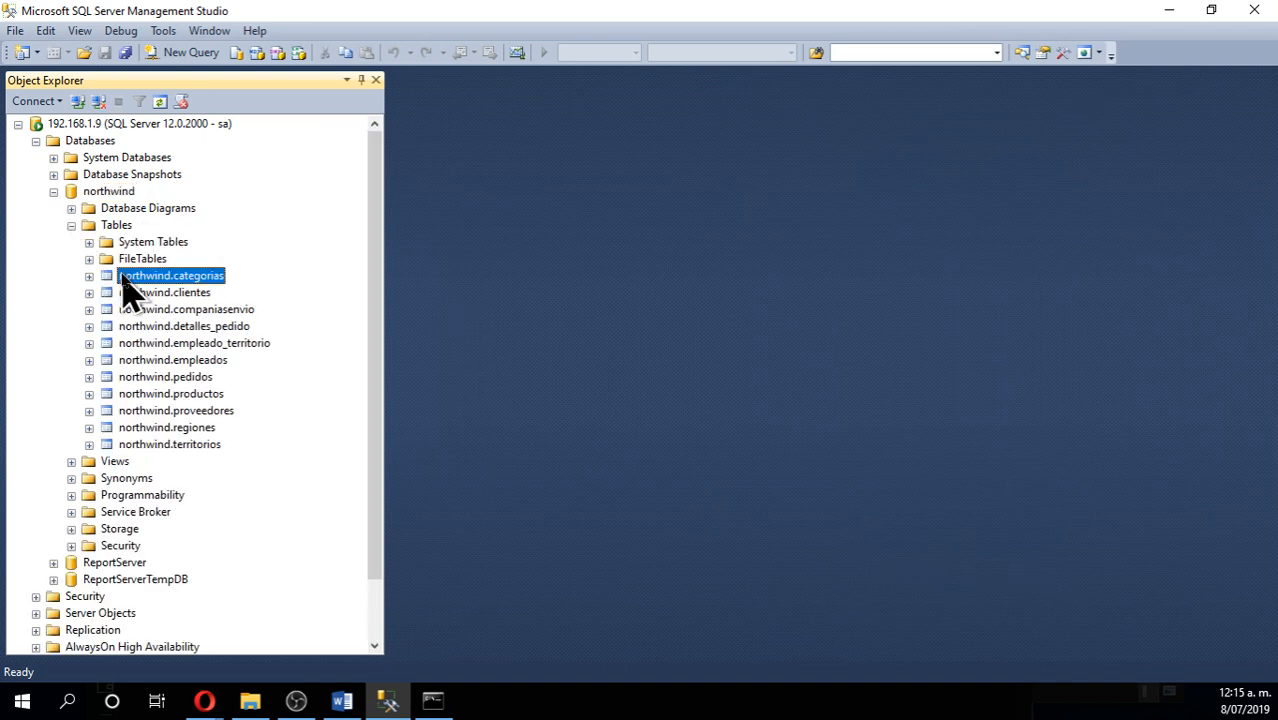
left_click(150, 294)
left_click(165, 327)
left_click(175, 361)
left_click(180, 411)
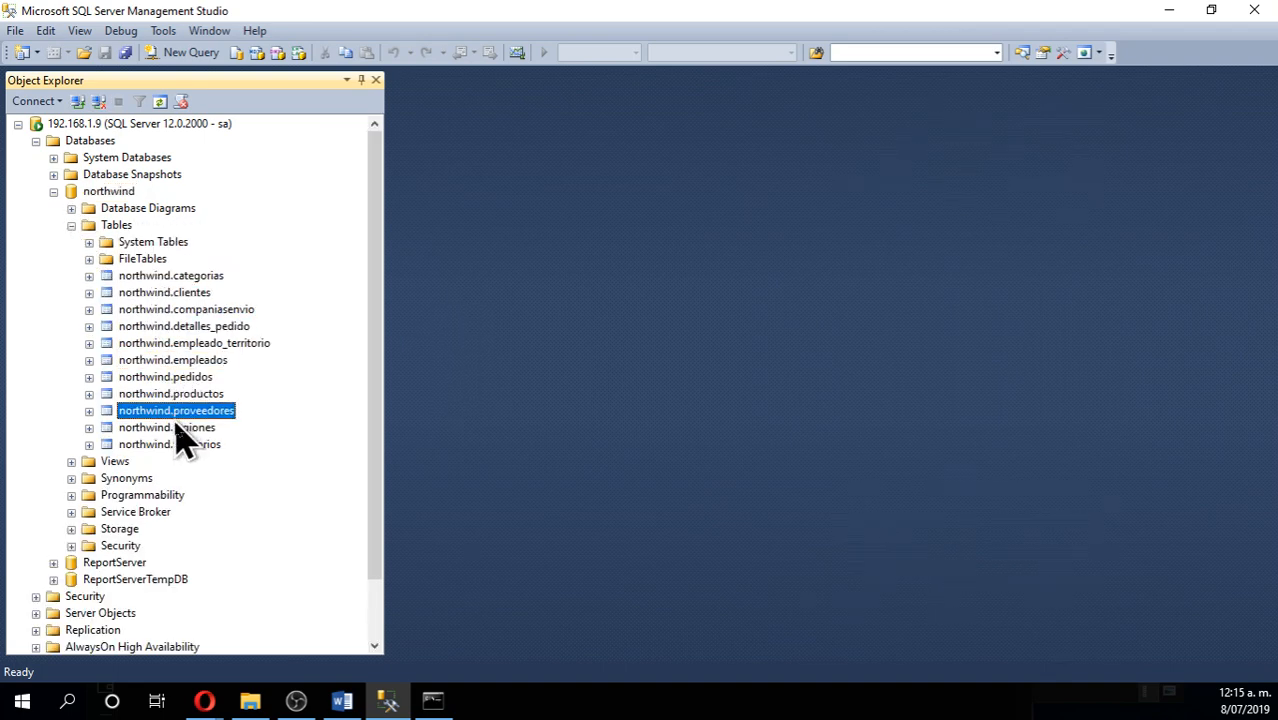
left_click(180, 428)
left_click(182, 394)
left_click(182, 360)
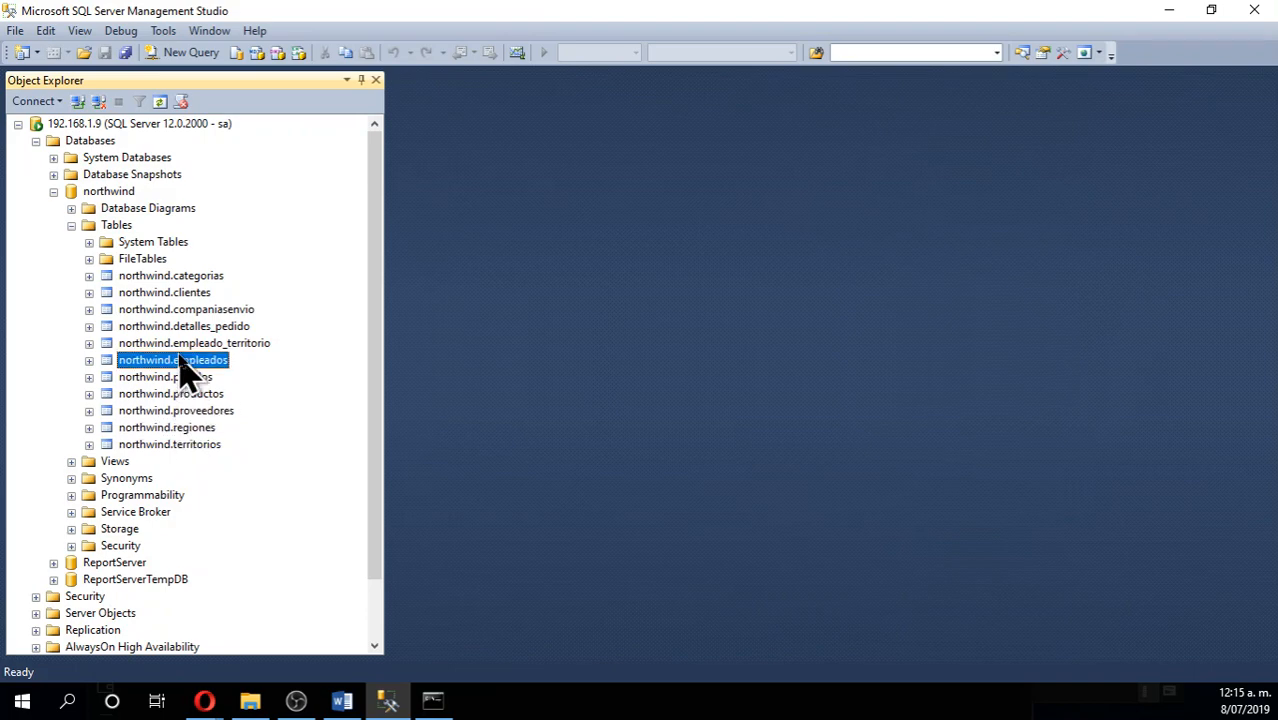
left_click(180, 327)
left_click(183, 310)
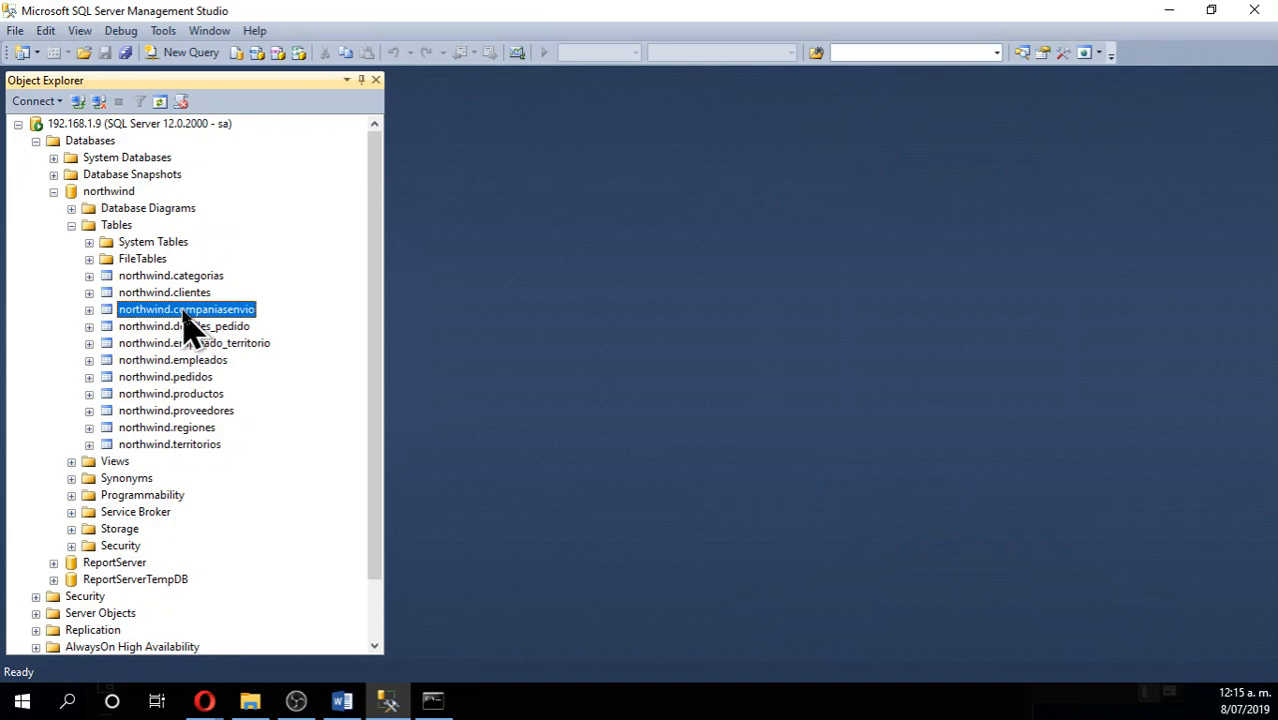
left_click(88, 124)
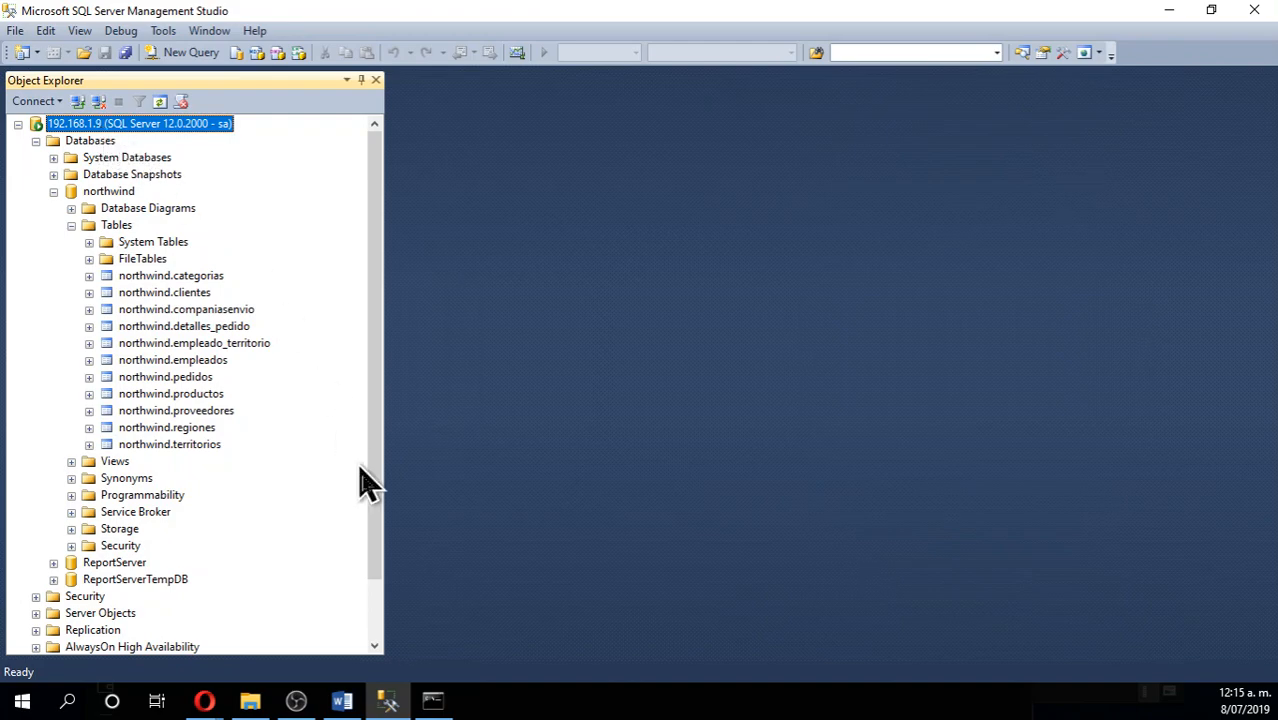
Create a new Excel workbook named ejerc2.xlsx in the Power Query folder and open it
left_click(250, 700)
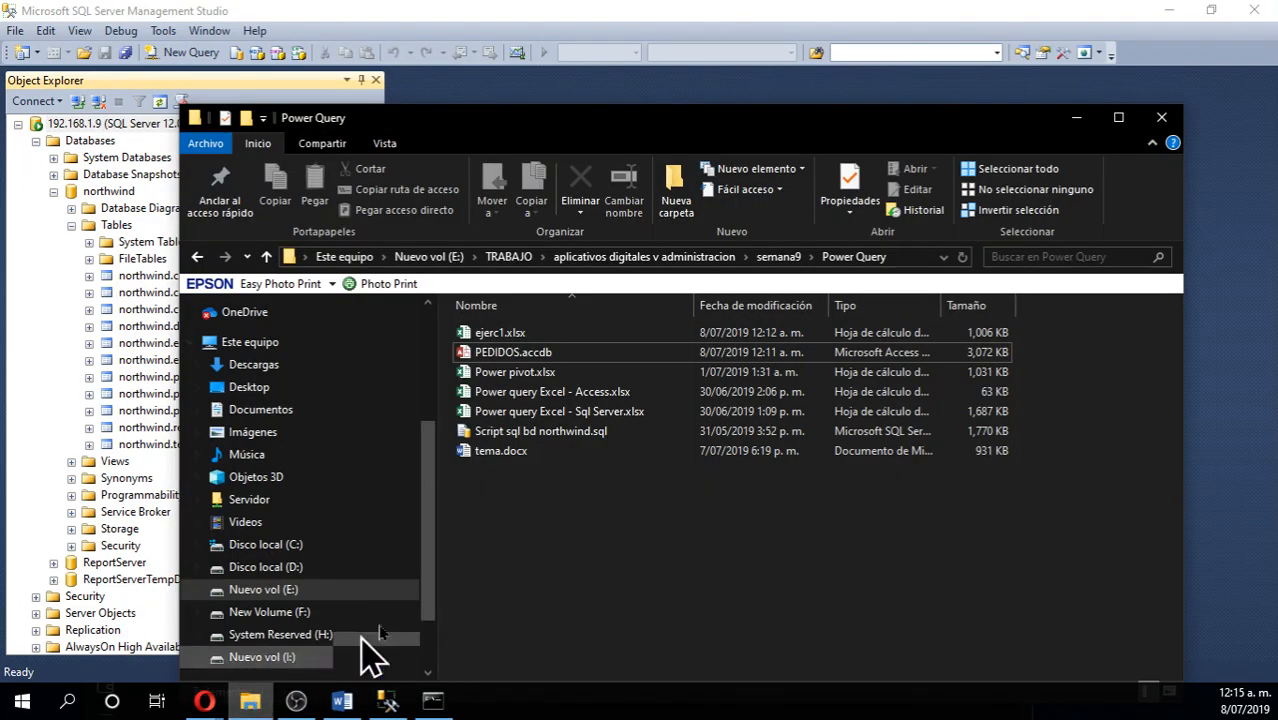
right_click(722, 516)
mouse_move(756, 460)
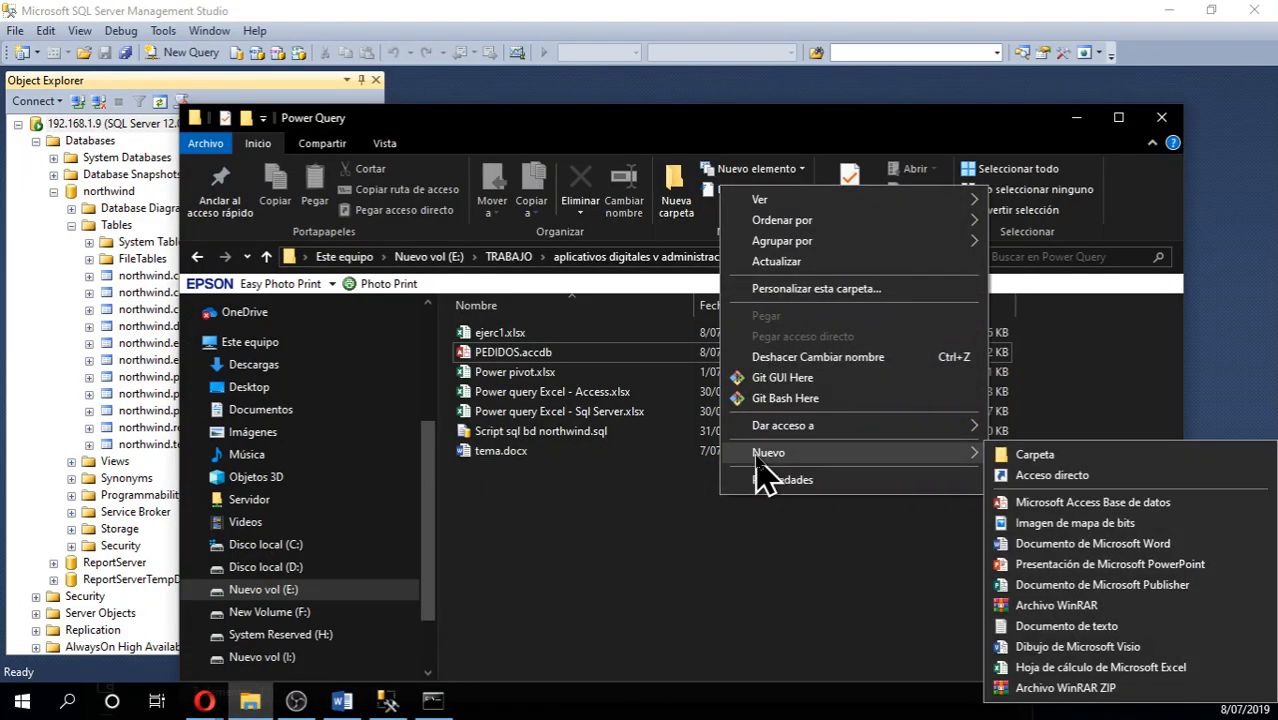
left_click(1077, 675)
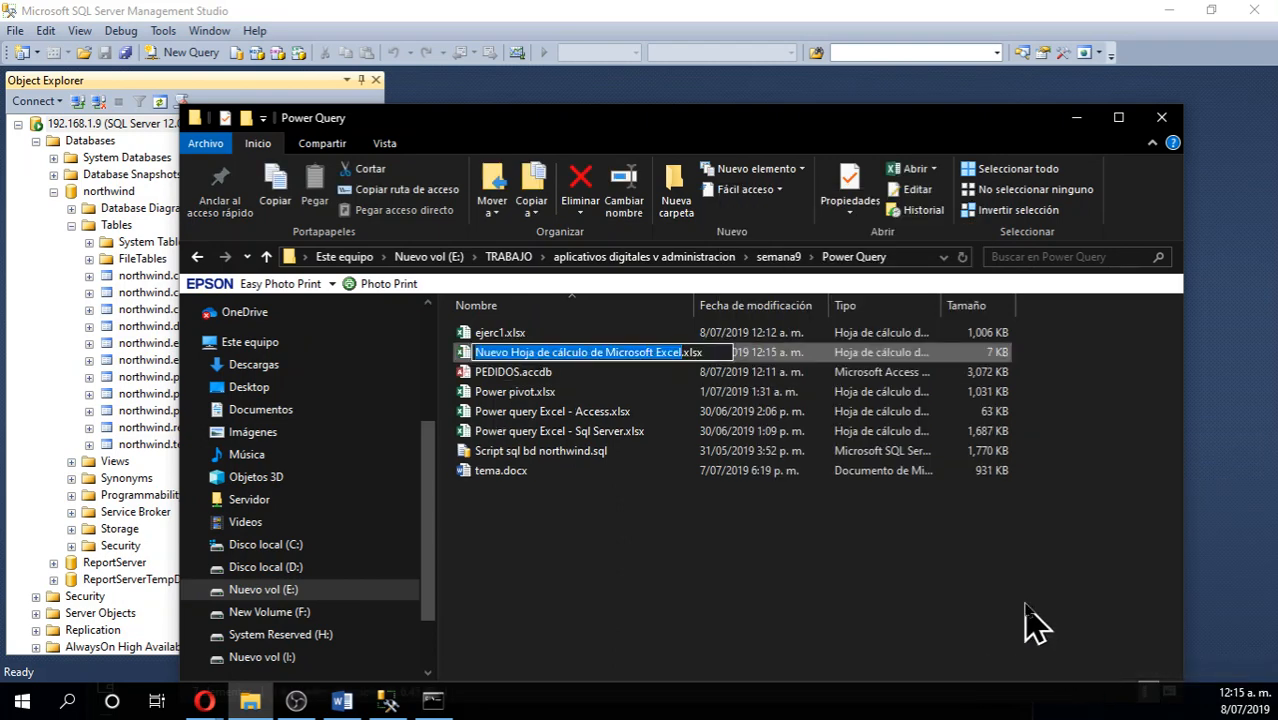
type("ejerc2")
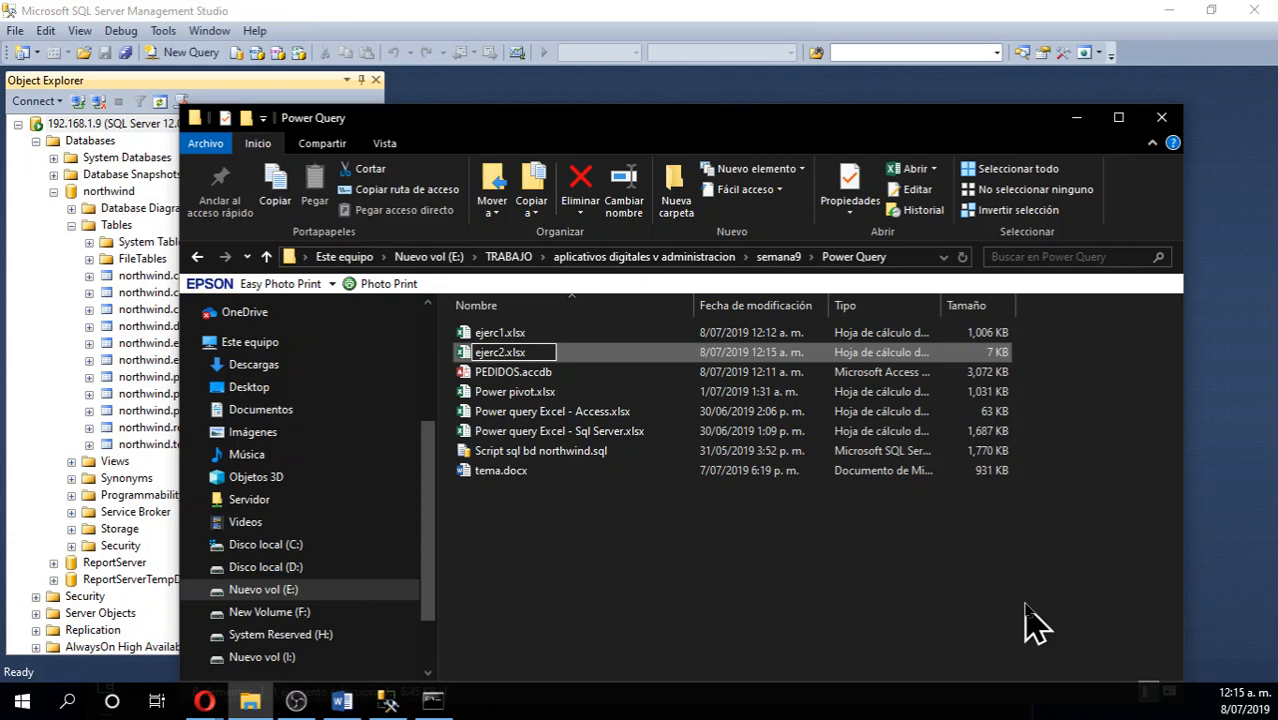
key("Return")
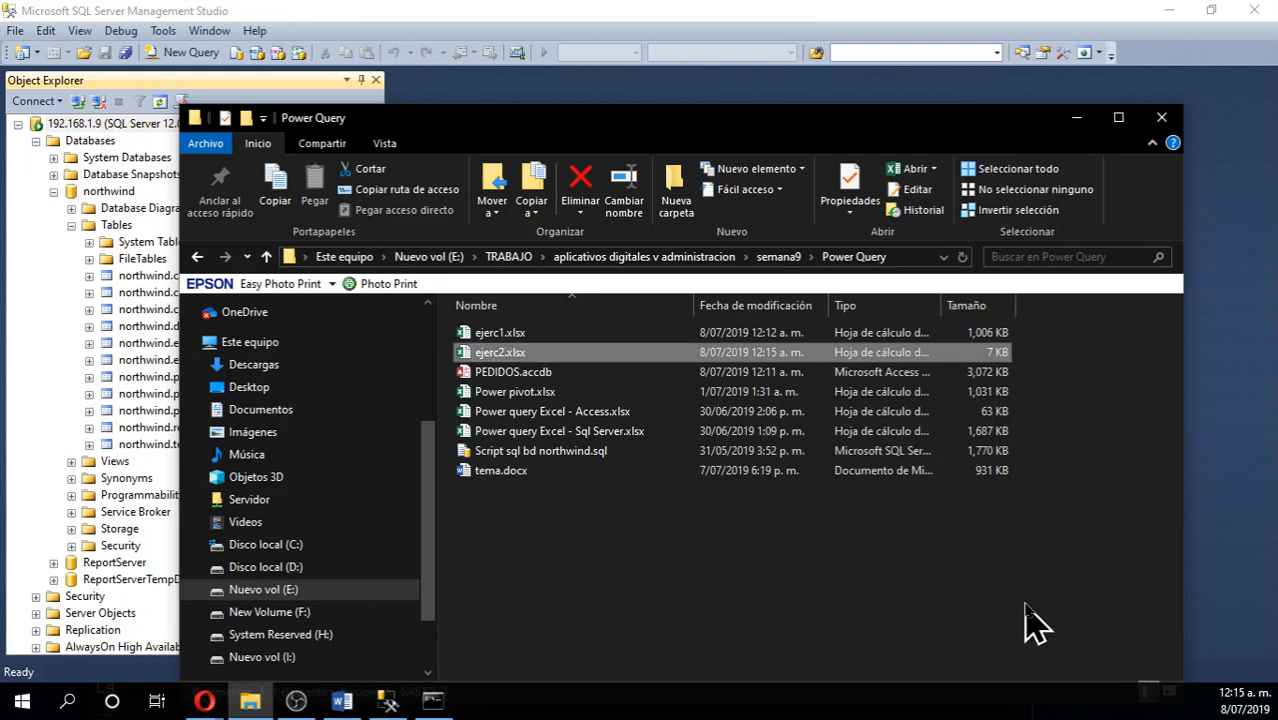
key("Return")
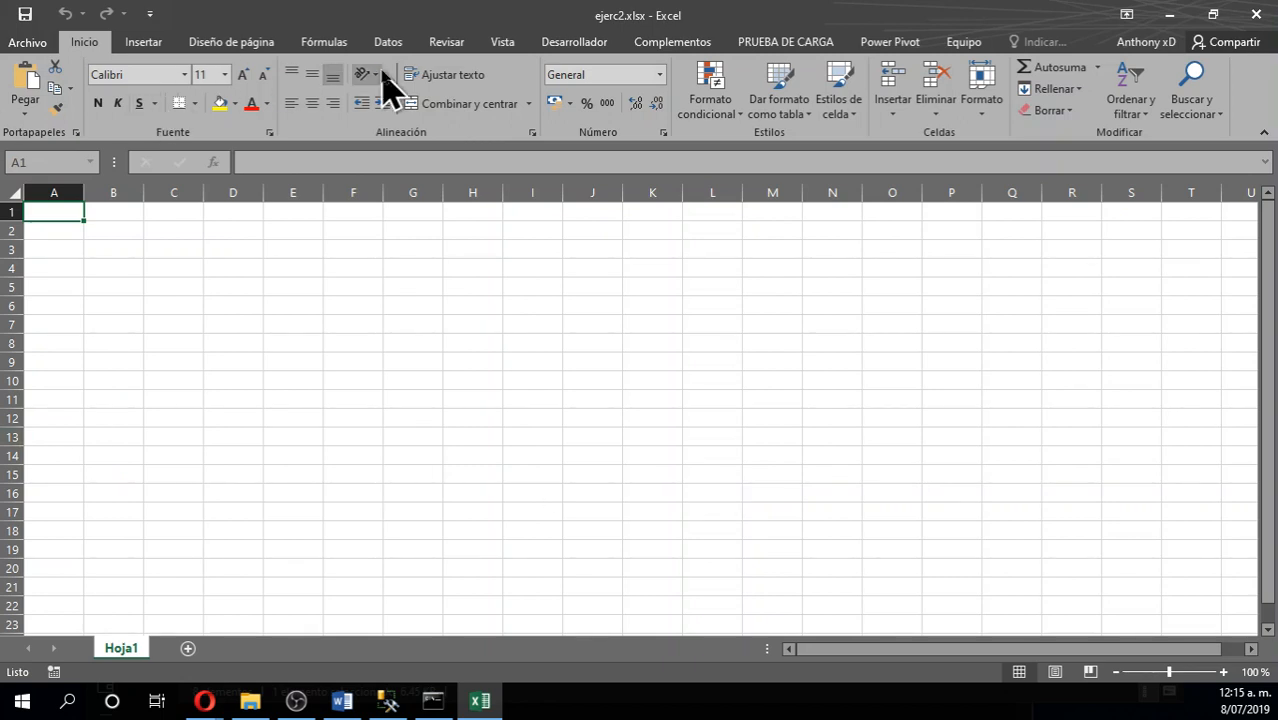
In Opera, go to your own YouTube channel from the account menu
mouse_move(205, 700)
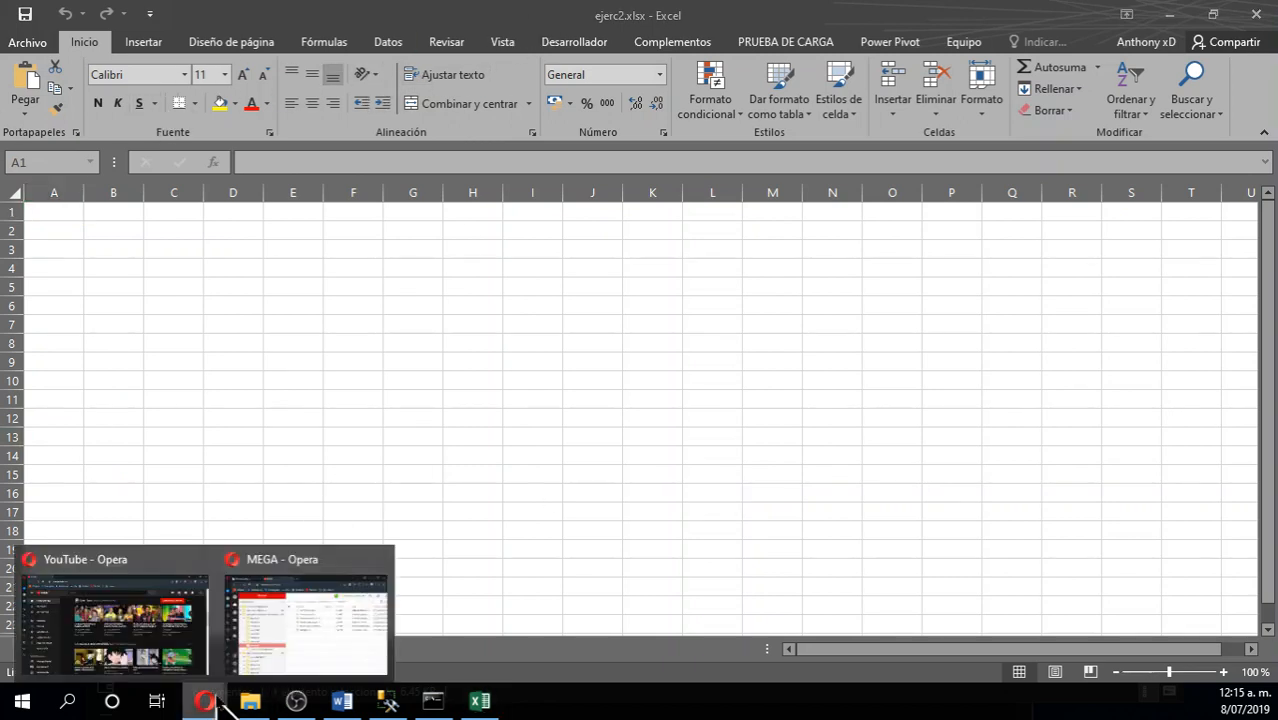
left_click(120, 605)
scroll(415, 285, "up", 5)
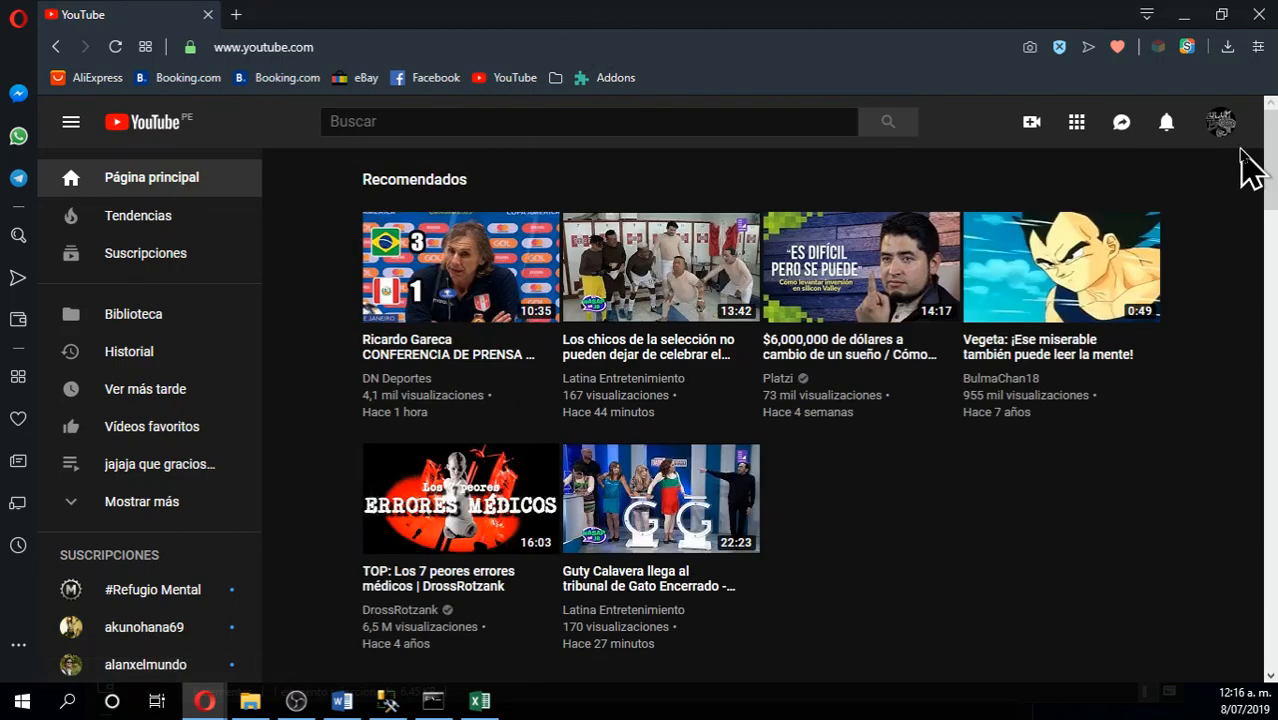
left_click(1220, 122)
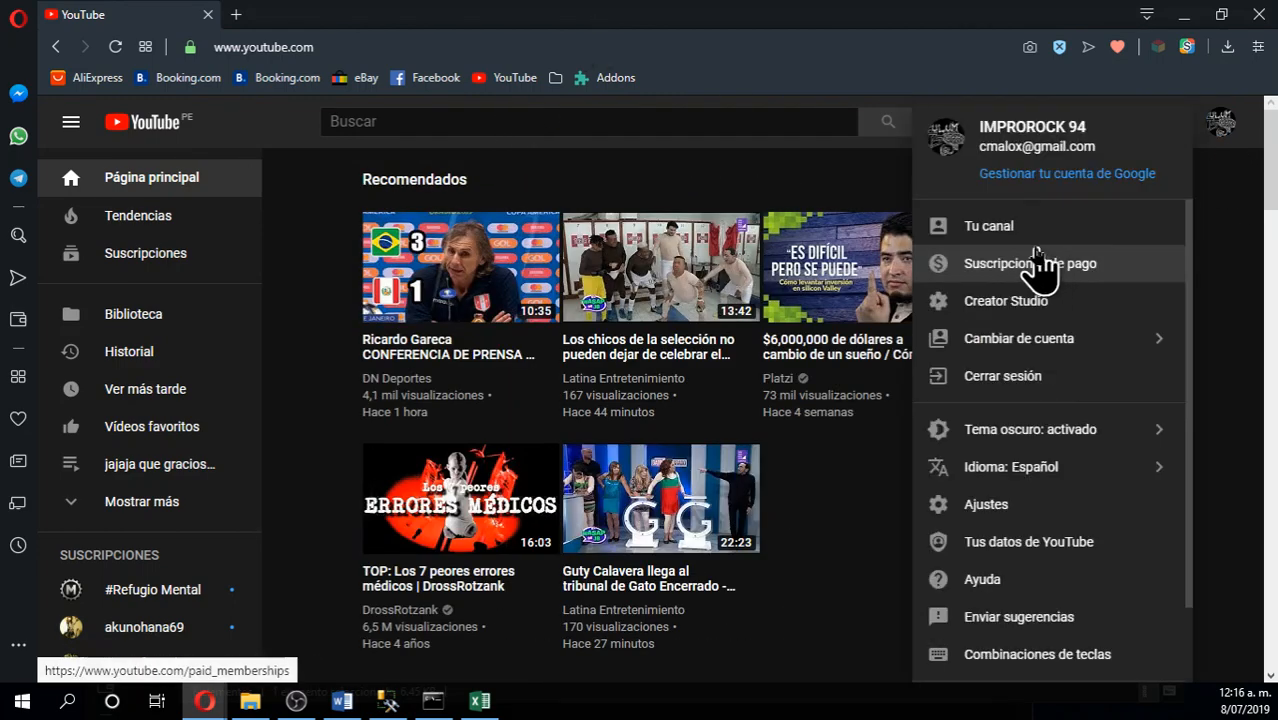
left_click(1022, 235)
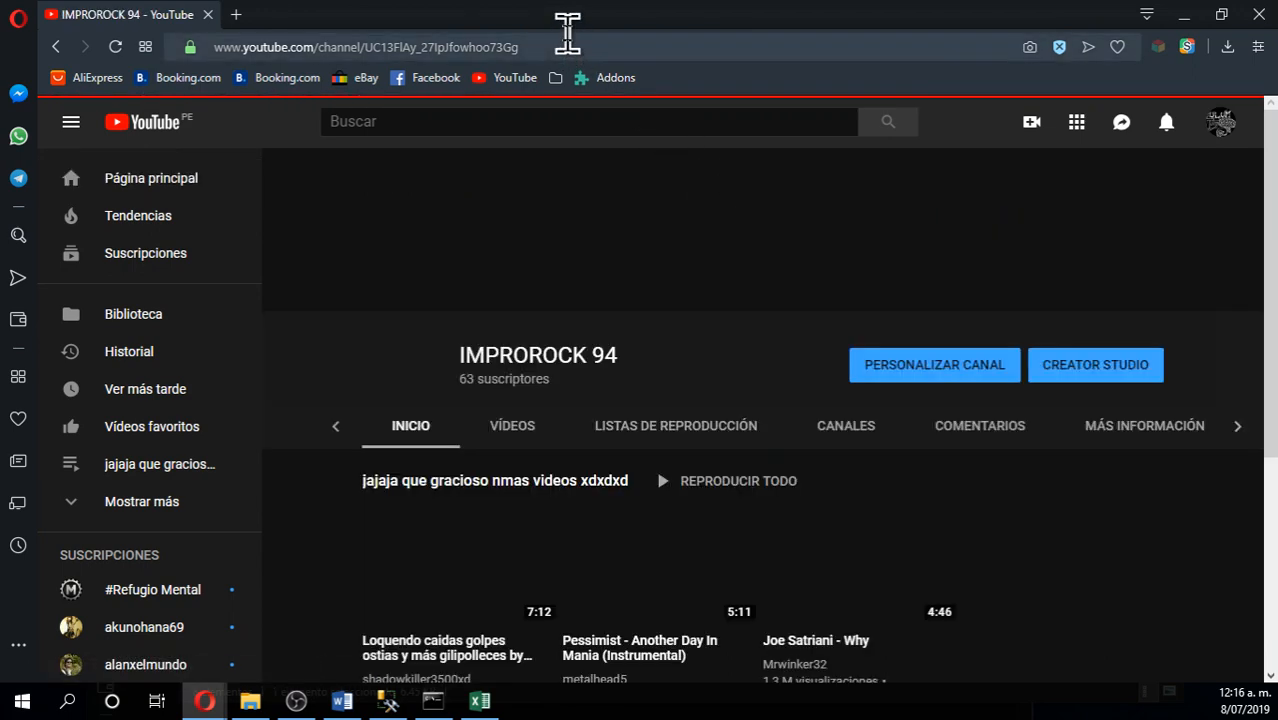
Scroll through the channel's uploaded videos, then shrink the browser window
left_click(518, 428)
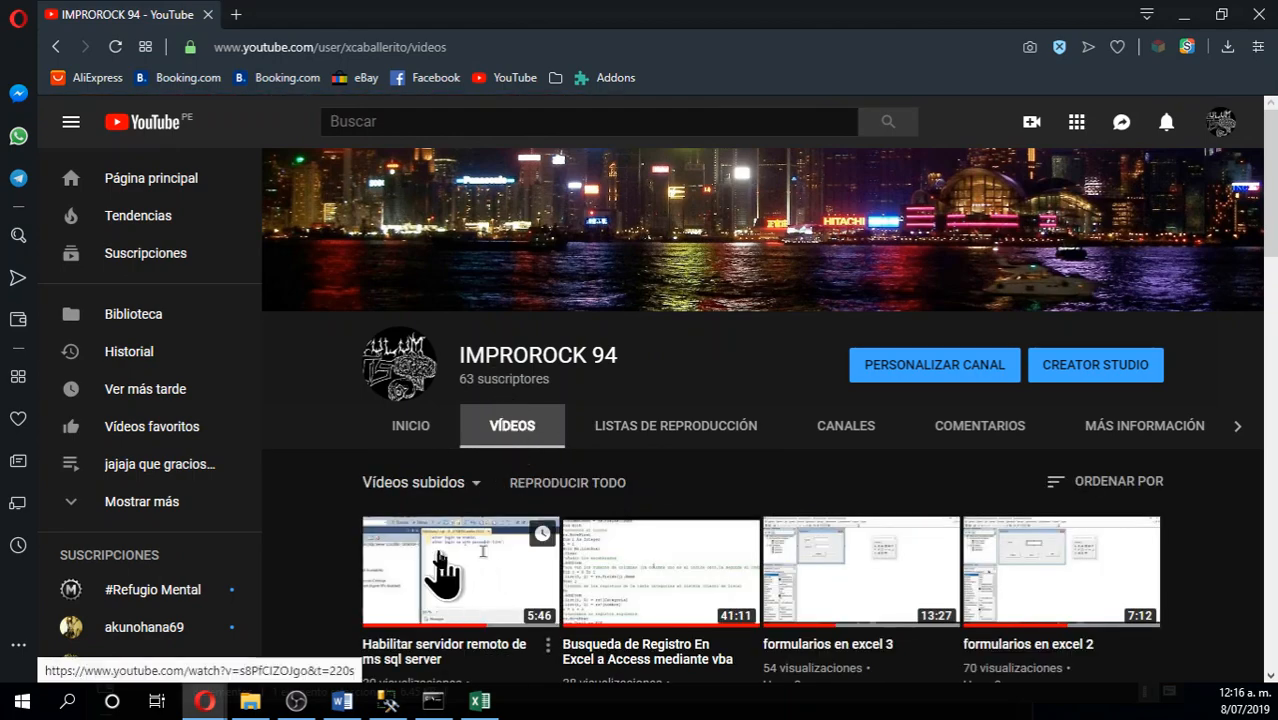
scroll(400, 555, "down", 1)
scroll(372, 533, "down", 1)
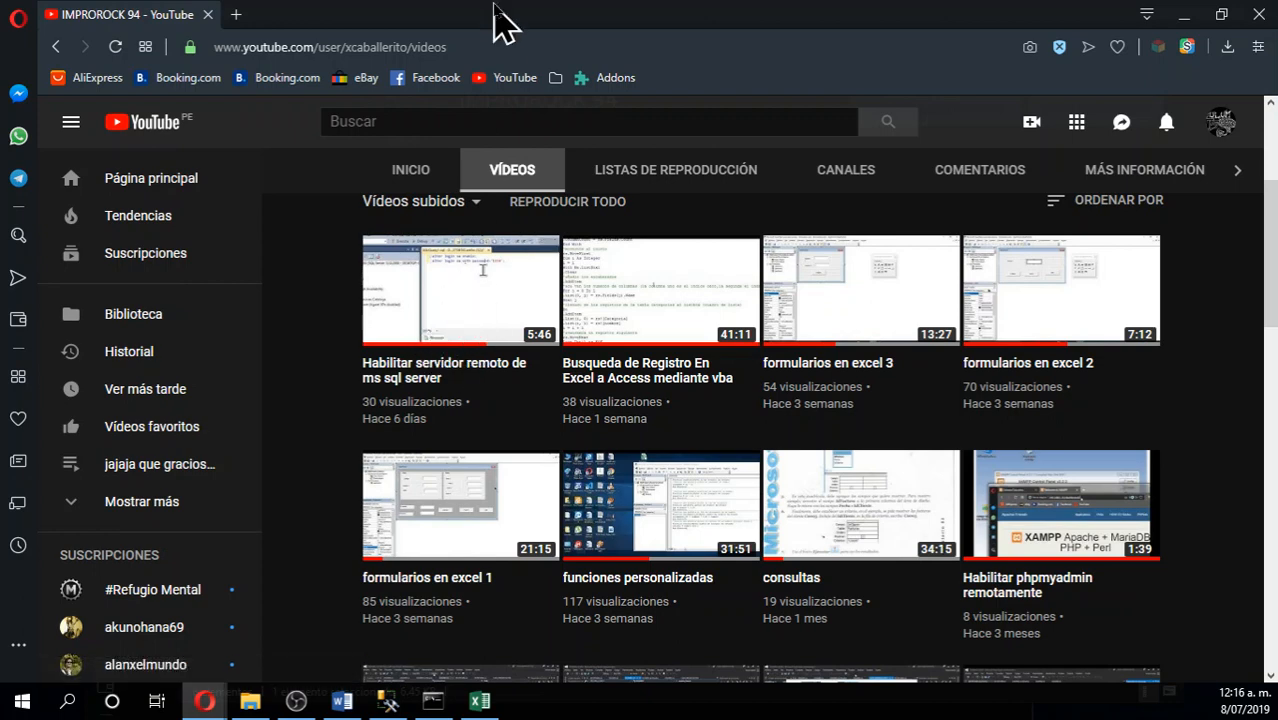
left_click_drag(496, 20, 86, 614)
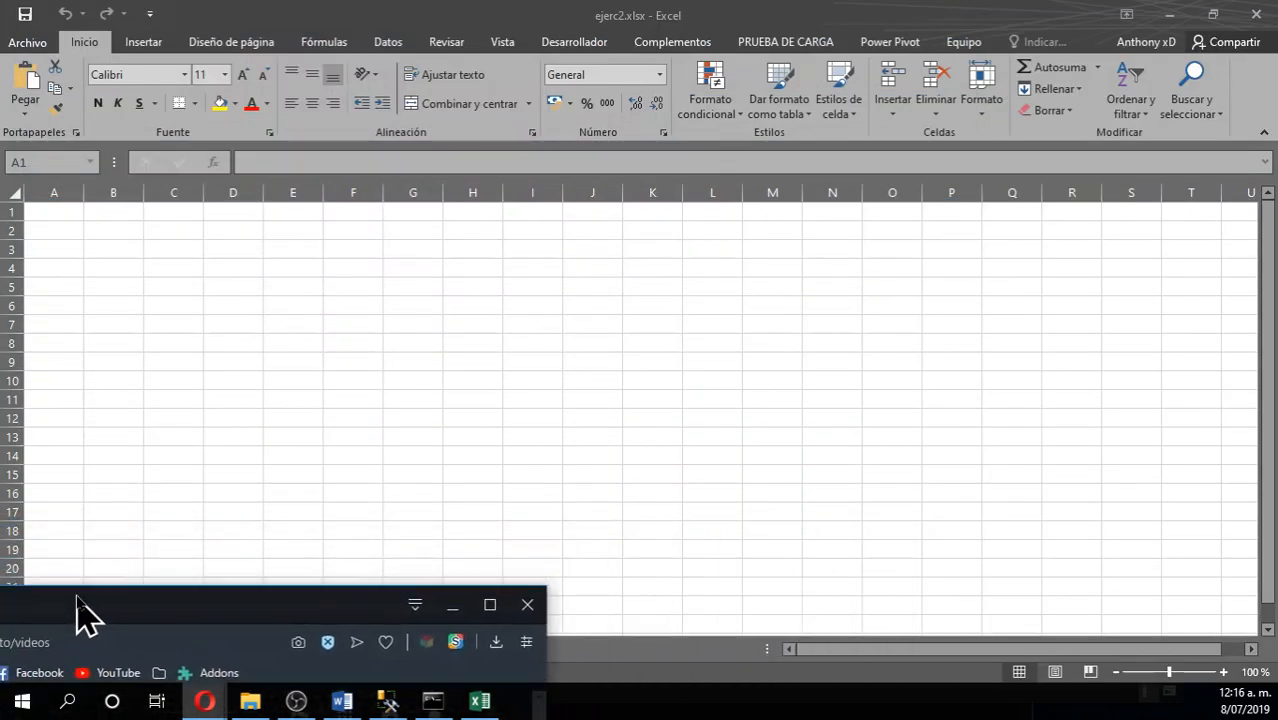
Switch to Management Studio and look over northwind tables such as categorias and proveedores
left_click(429, 293)
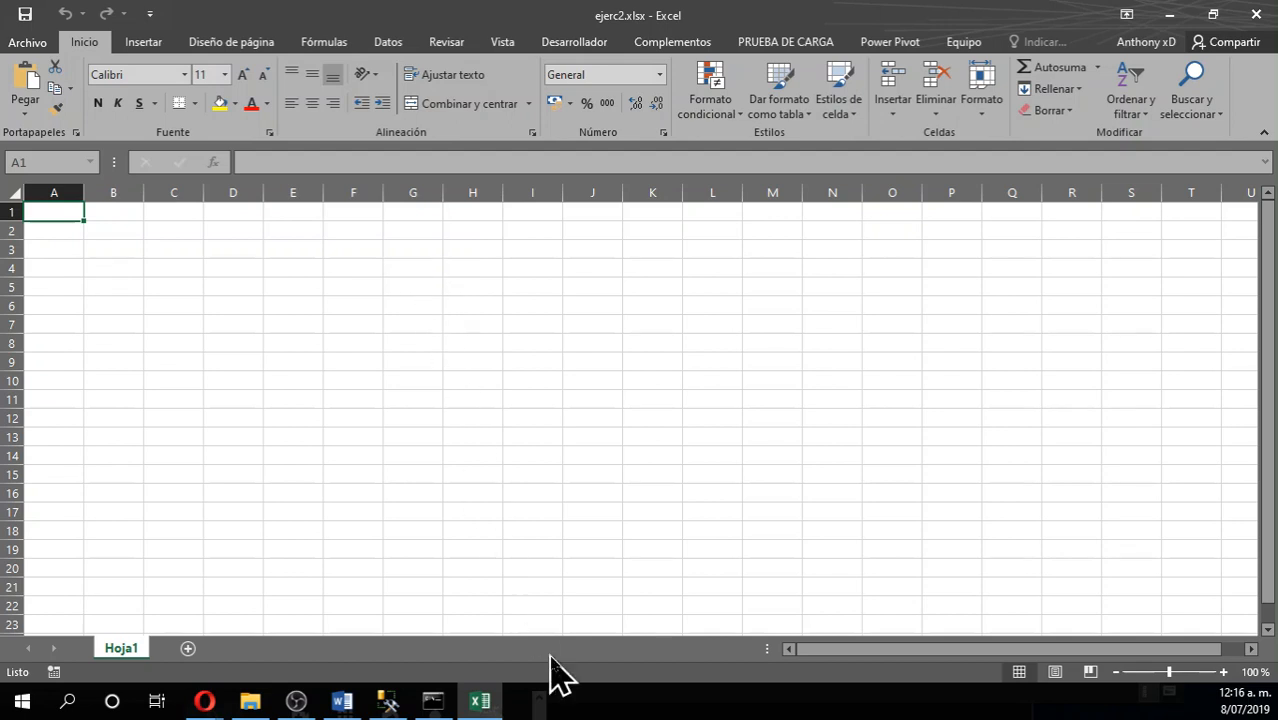
left_click(386, 705)
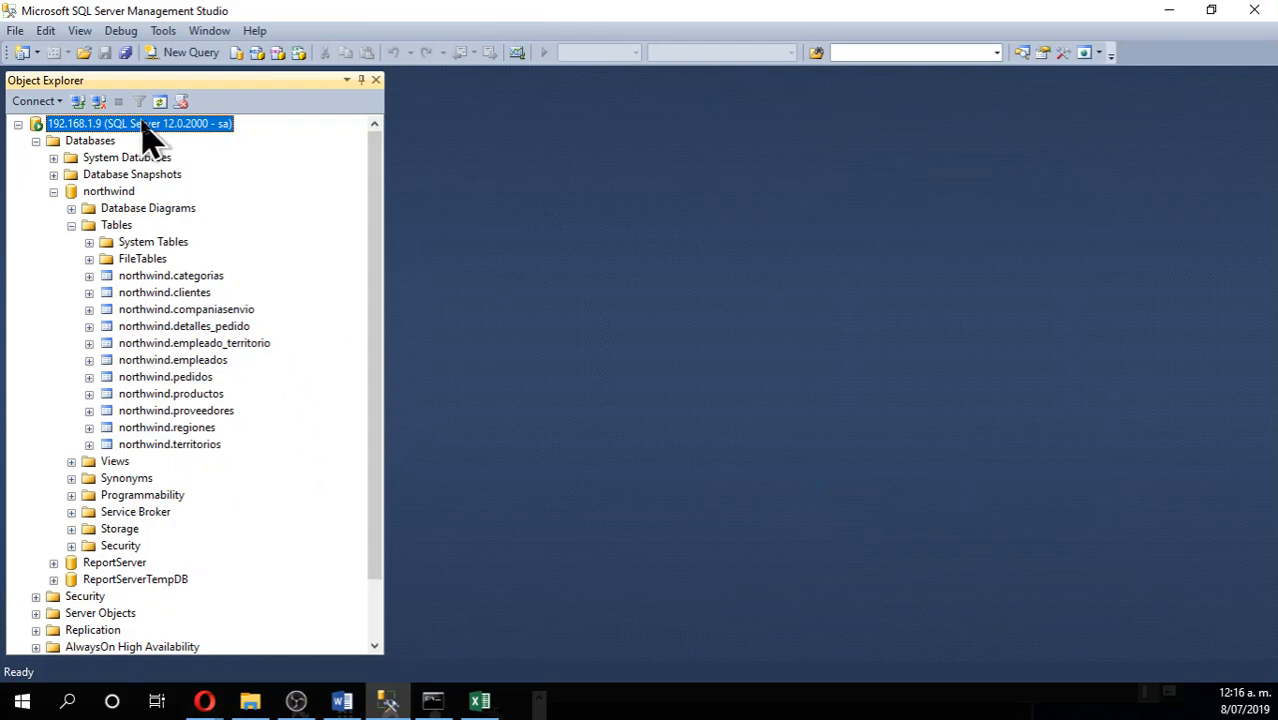
left_click(121, 279)
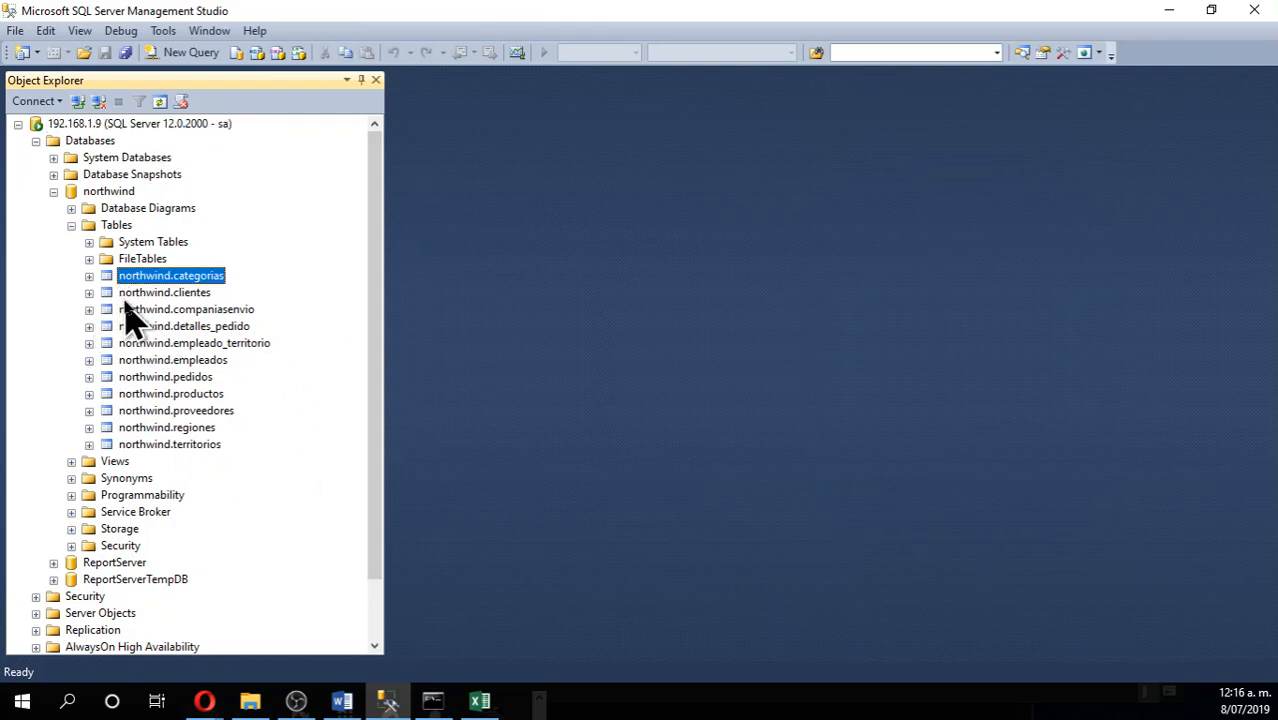
left_click(140, 343)
left_click(172, 410)
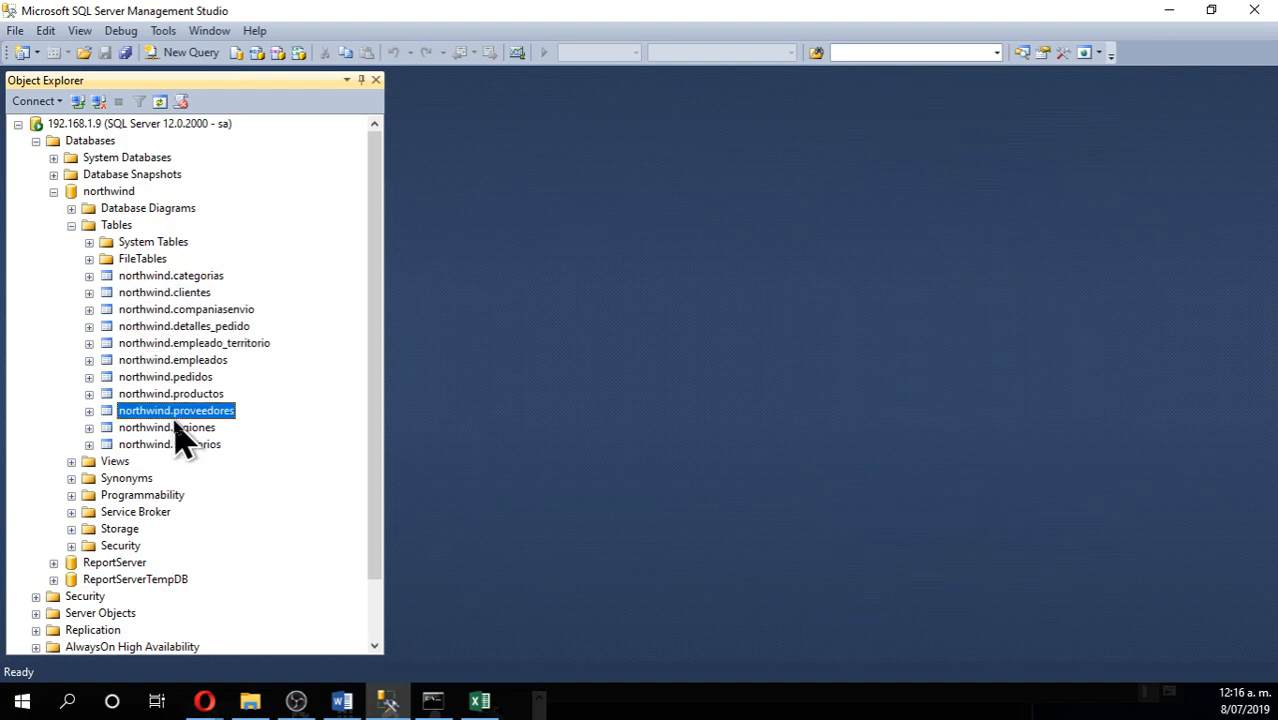
Bring ejerc2.xlsx back to the front and show the Power Pivot ribbon tab
left_click(482, 703)
left_click(477, 713)
left_click(477, 713)
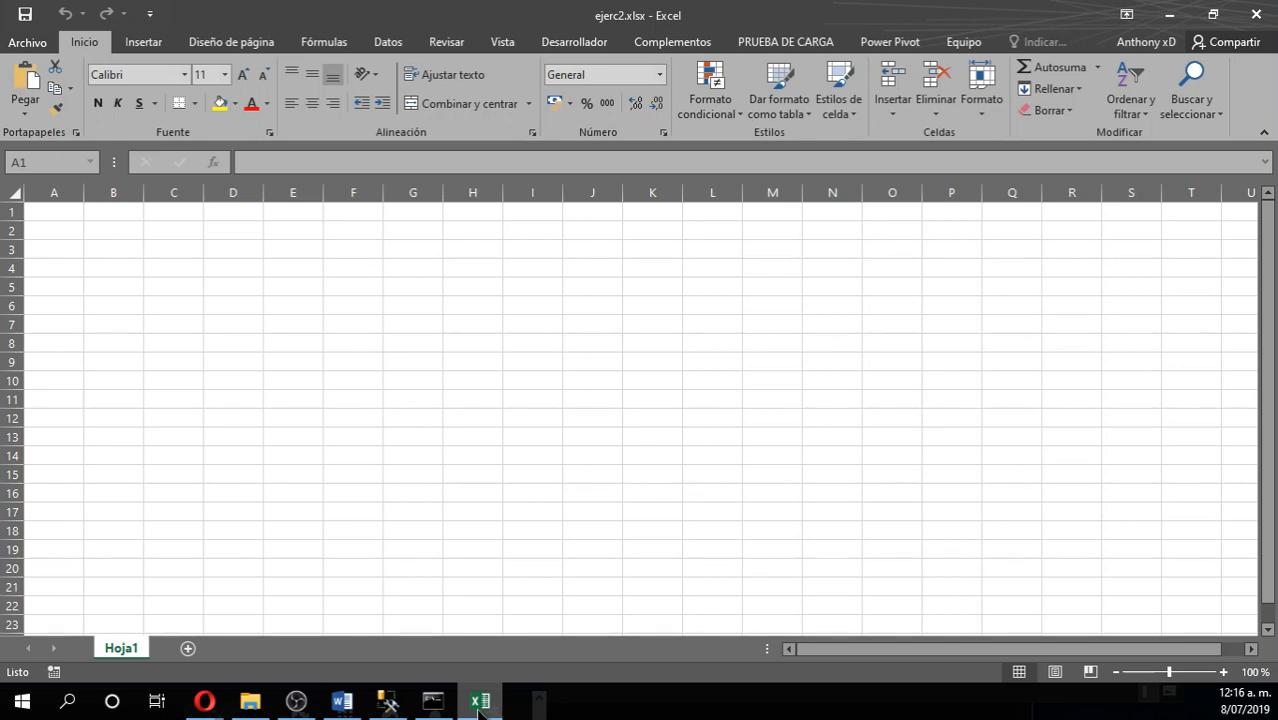
left_click(479, 711)
left_click(479, 711)
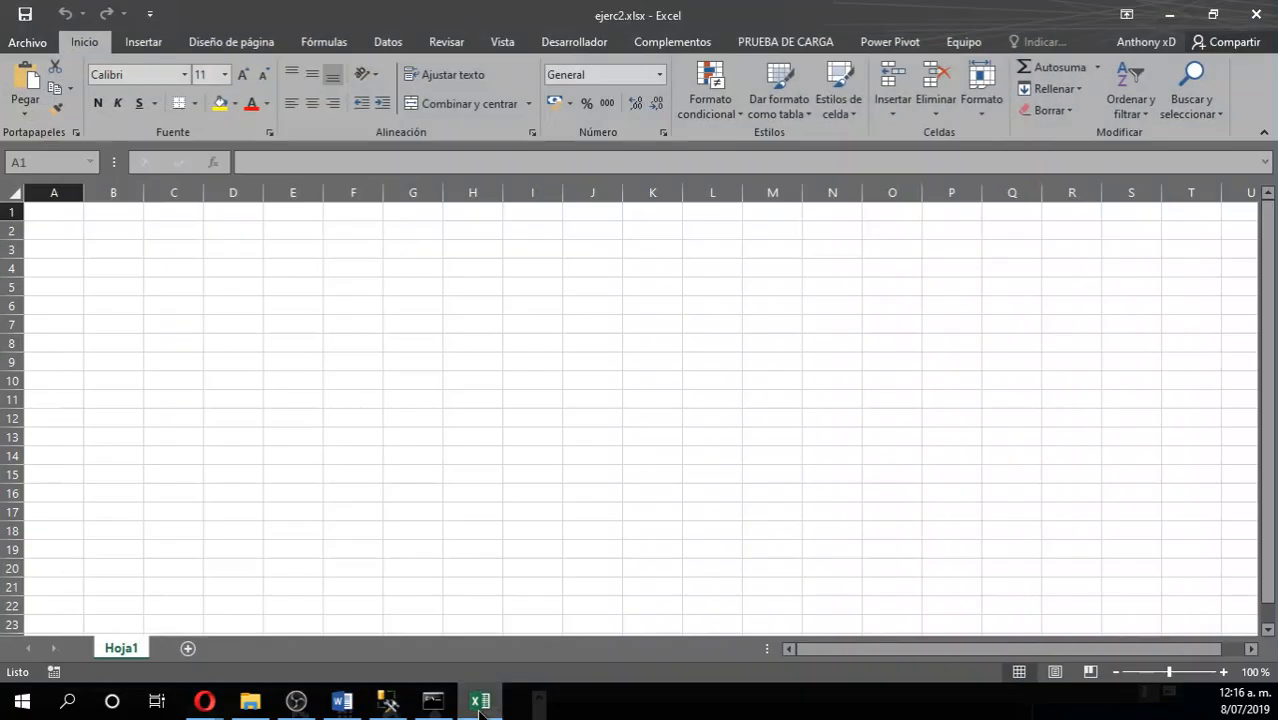
left_click(479, 711)
left_click(479, 711)
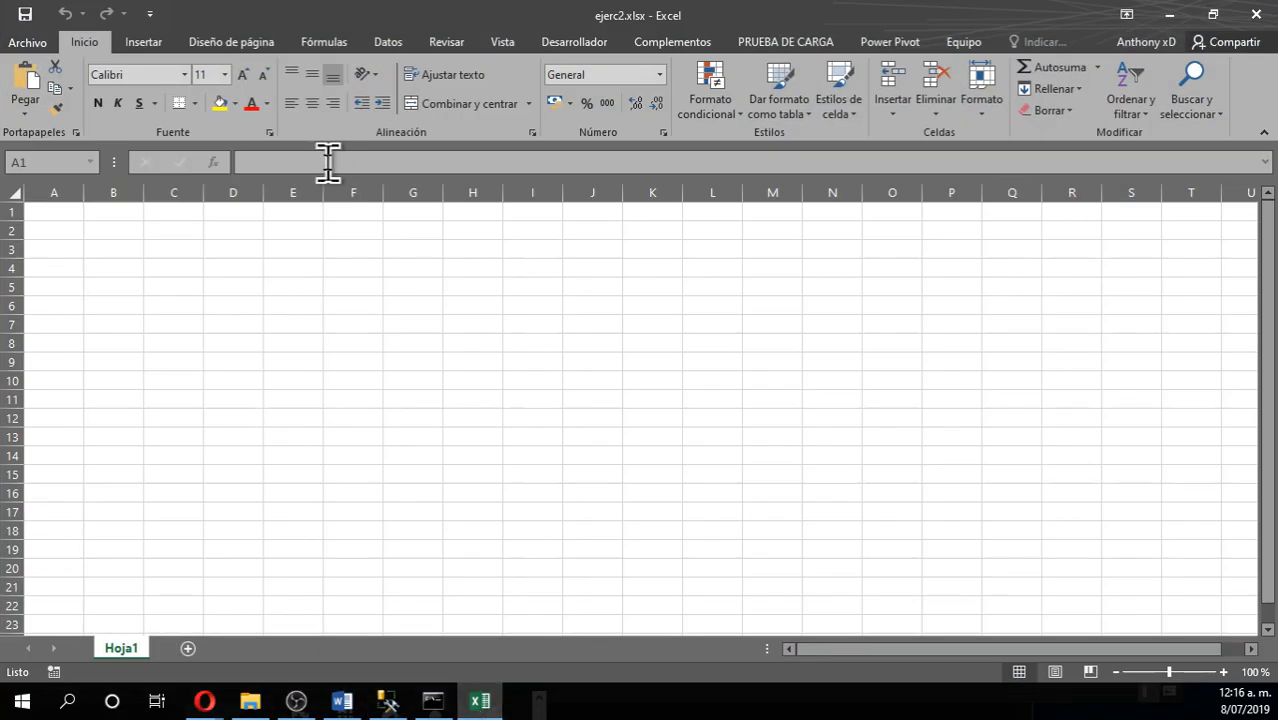
left_click(889, 42)
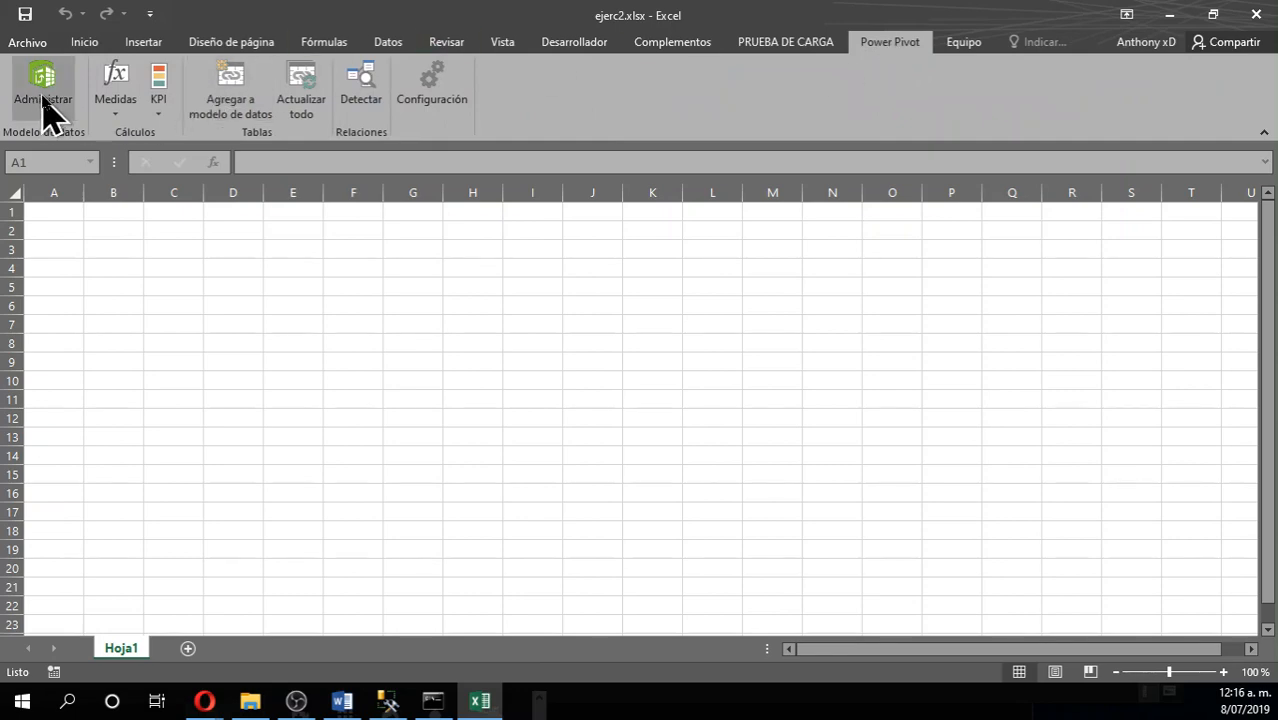
Open Power Pivot's Manage window and start a From SQL Server table import
left_click(38, 110)
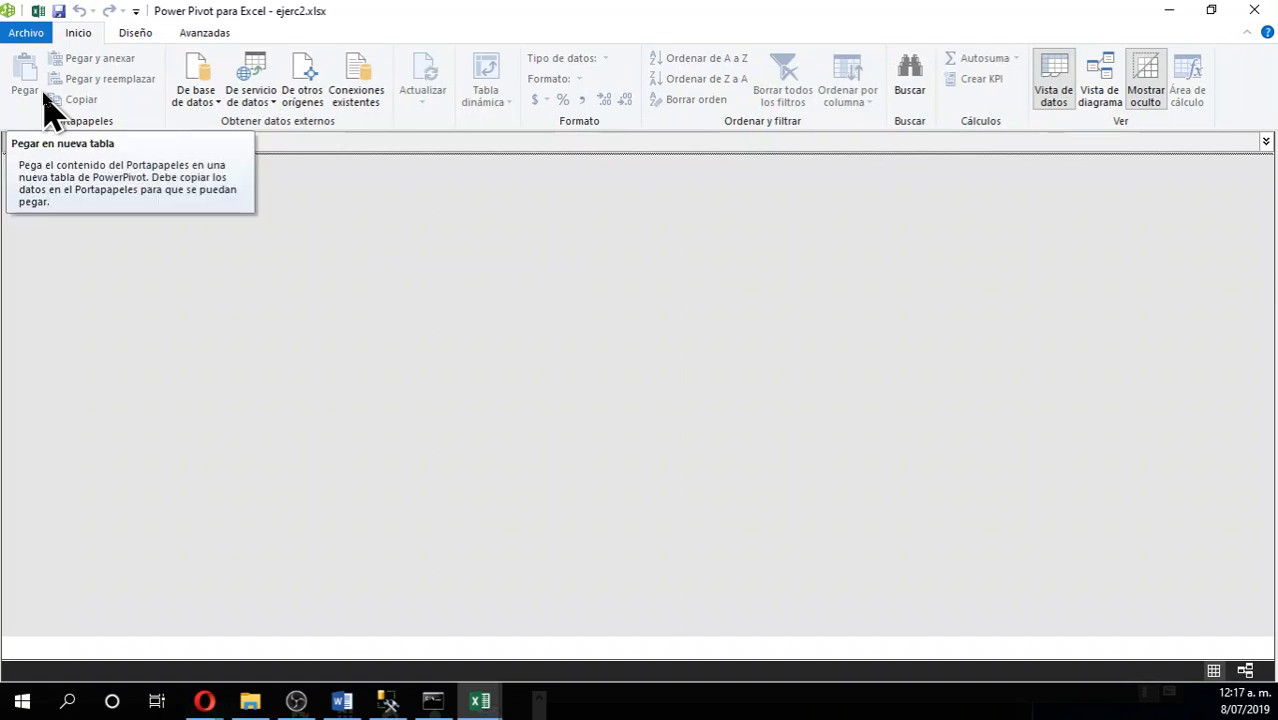
left_click(200, 104)
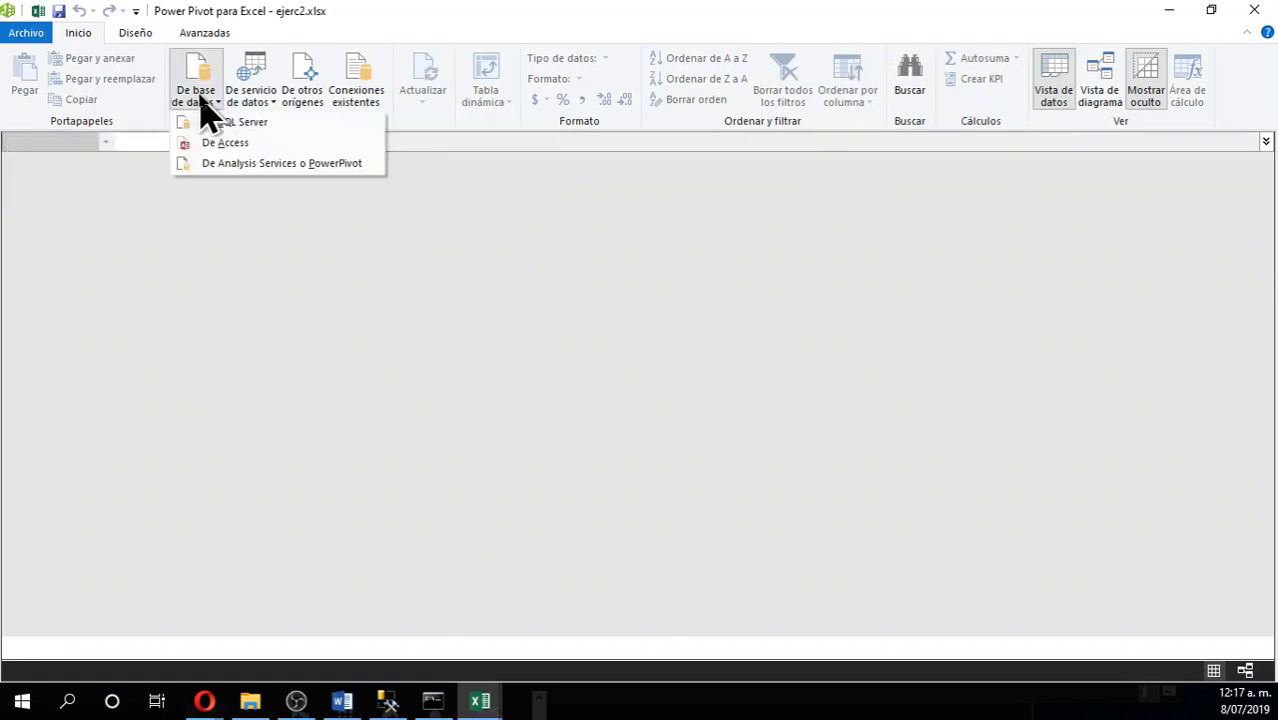
left_click(268, 124)
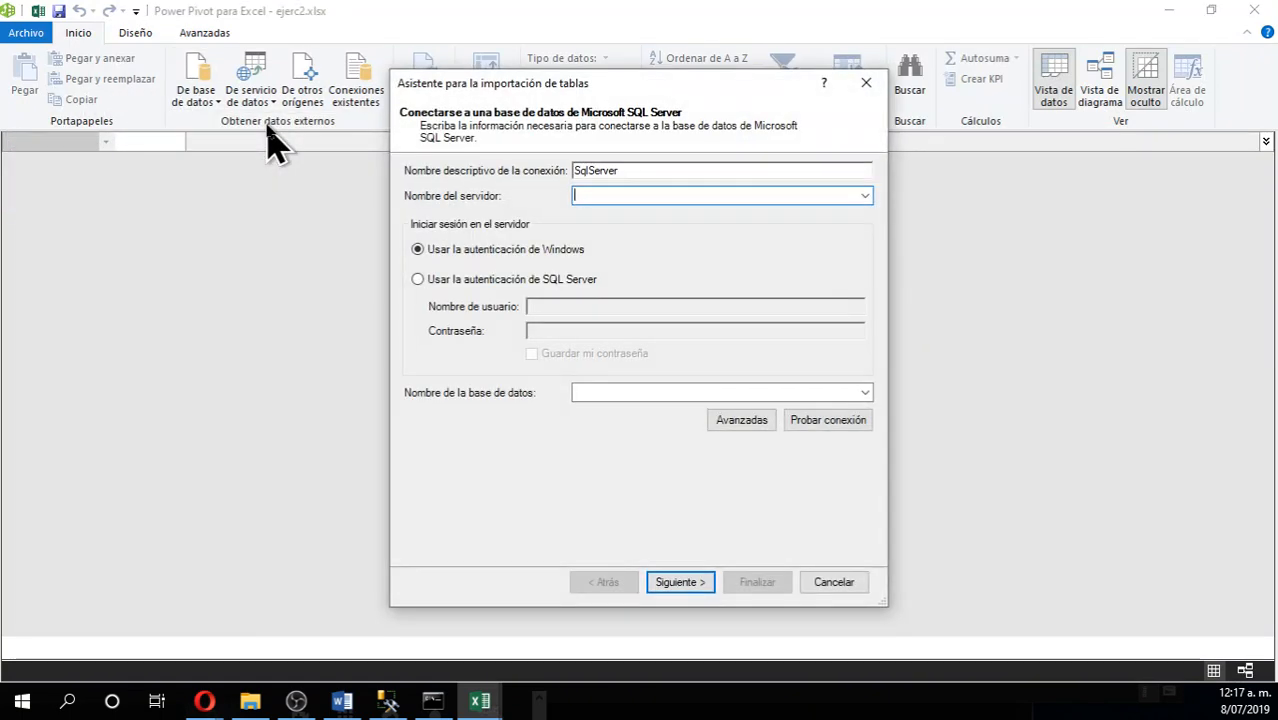
Reposition the import wizard and enter 192.168.1.9 as the server name
left_click_drag(516, 93, 549, 52)
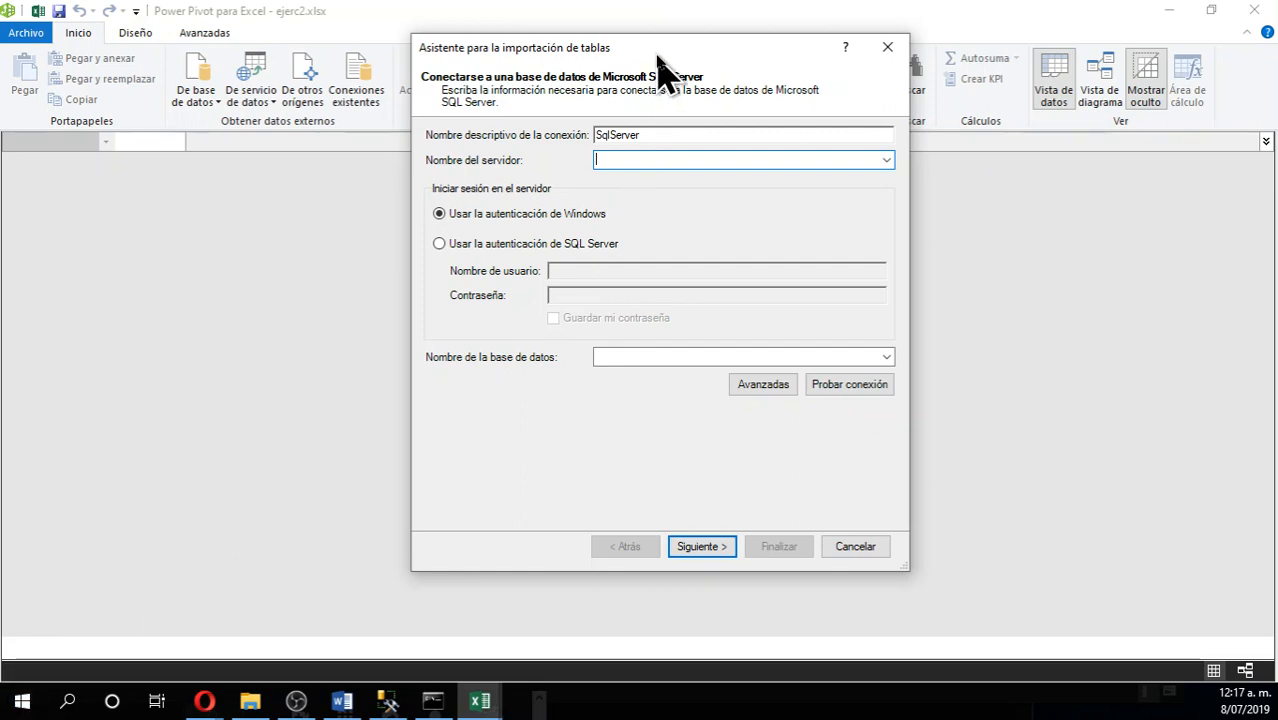
left_click_drag(657, 56, 628, 55)
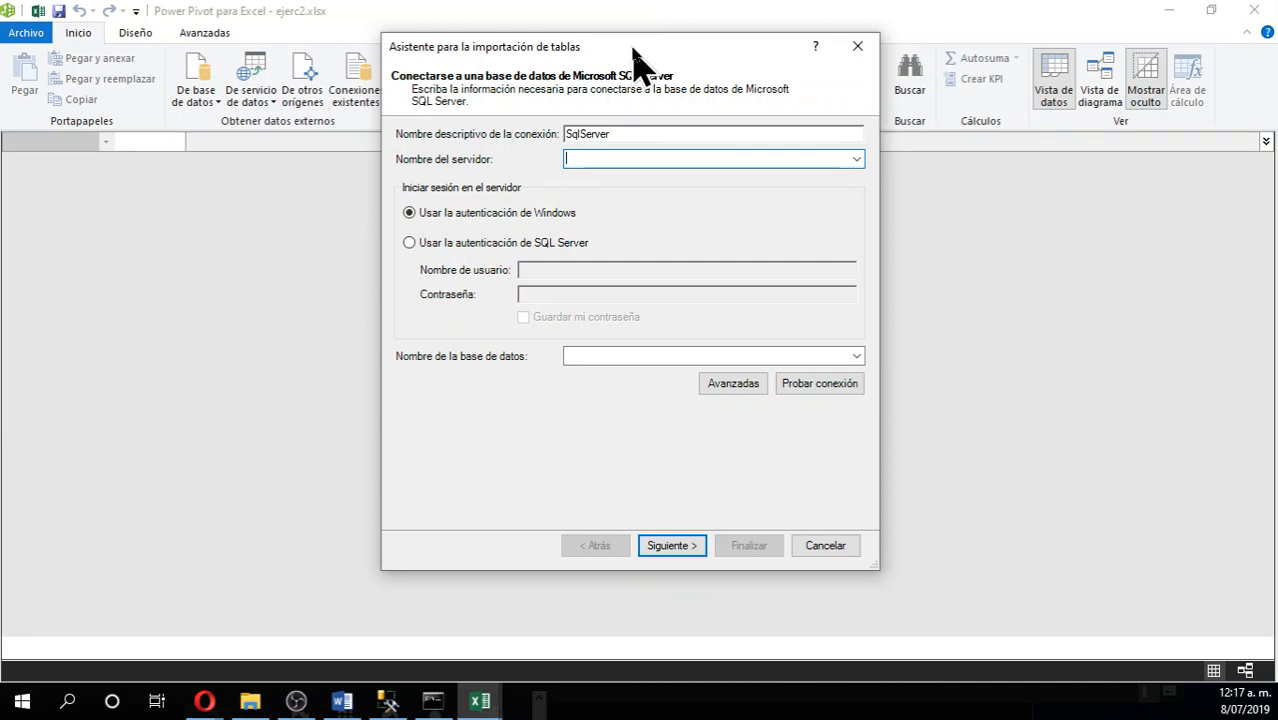
left_click_drag(630, 55, 635, 40)
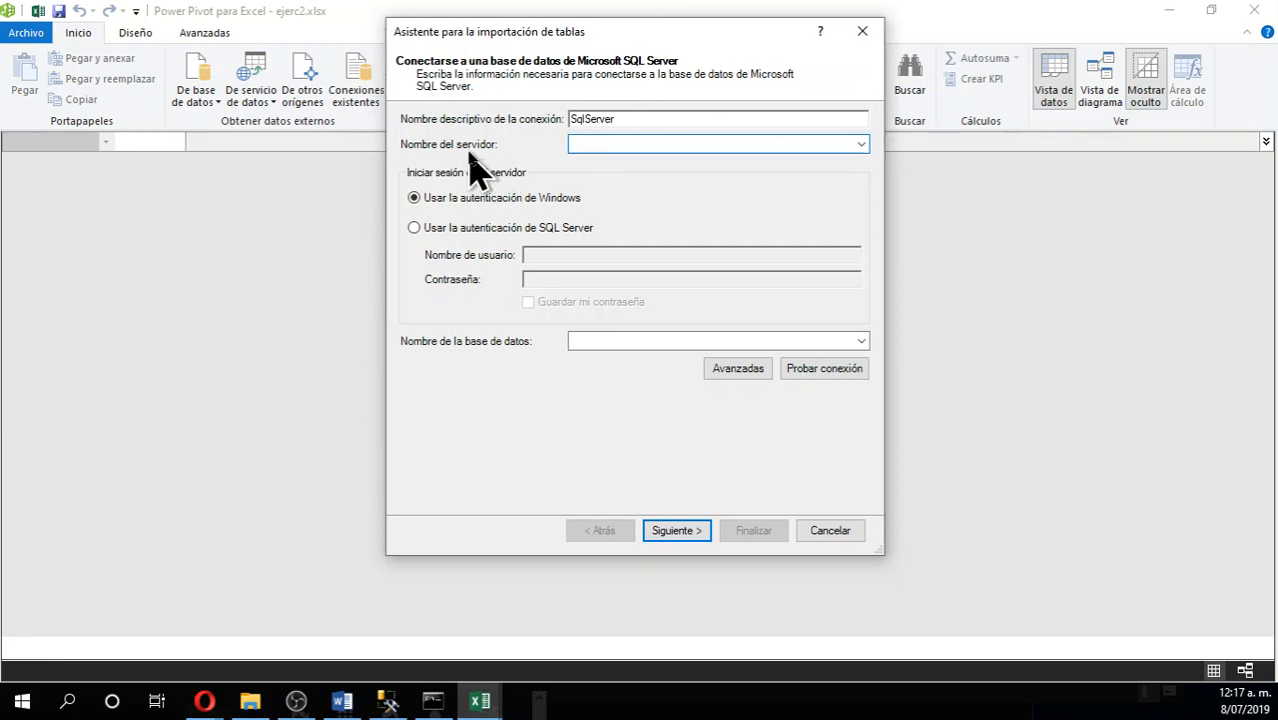
left_click(593, 143)
type("192")
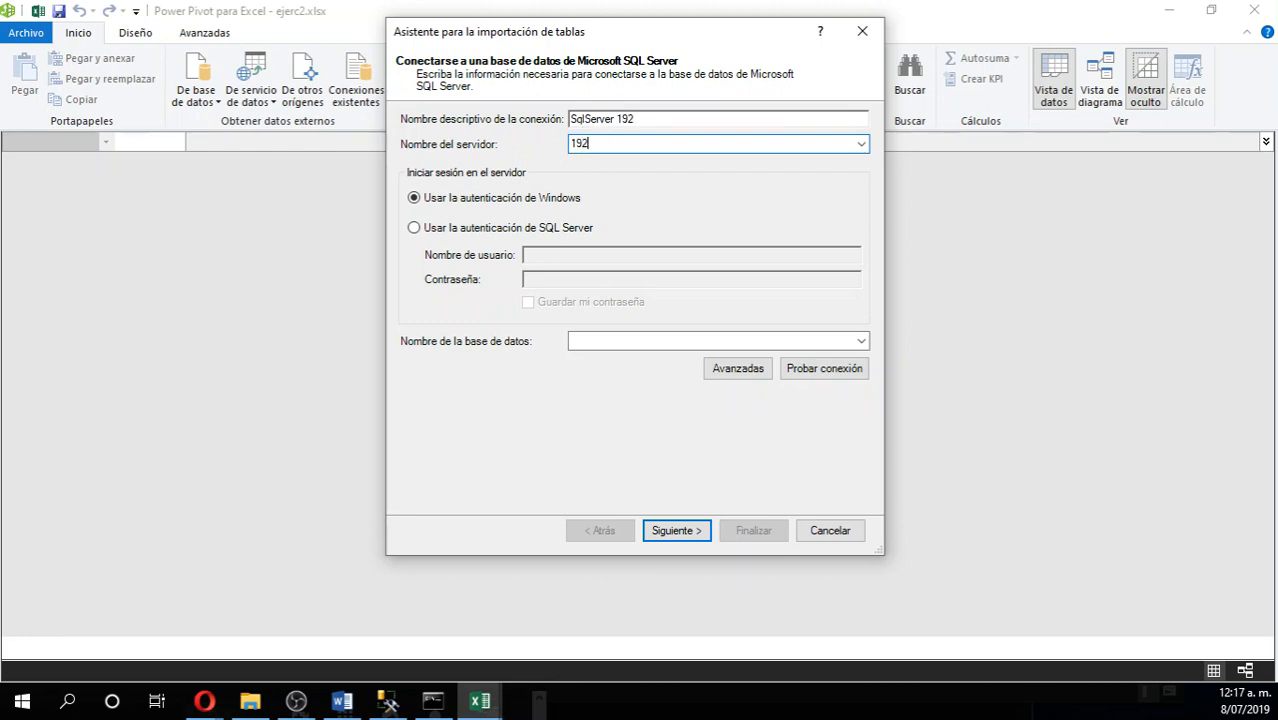
type(".16")
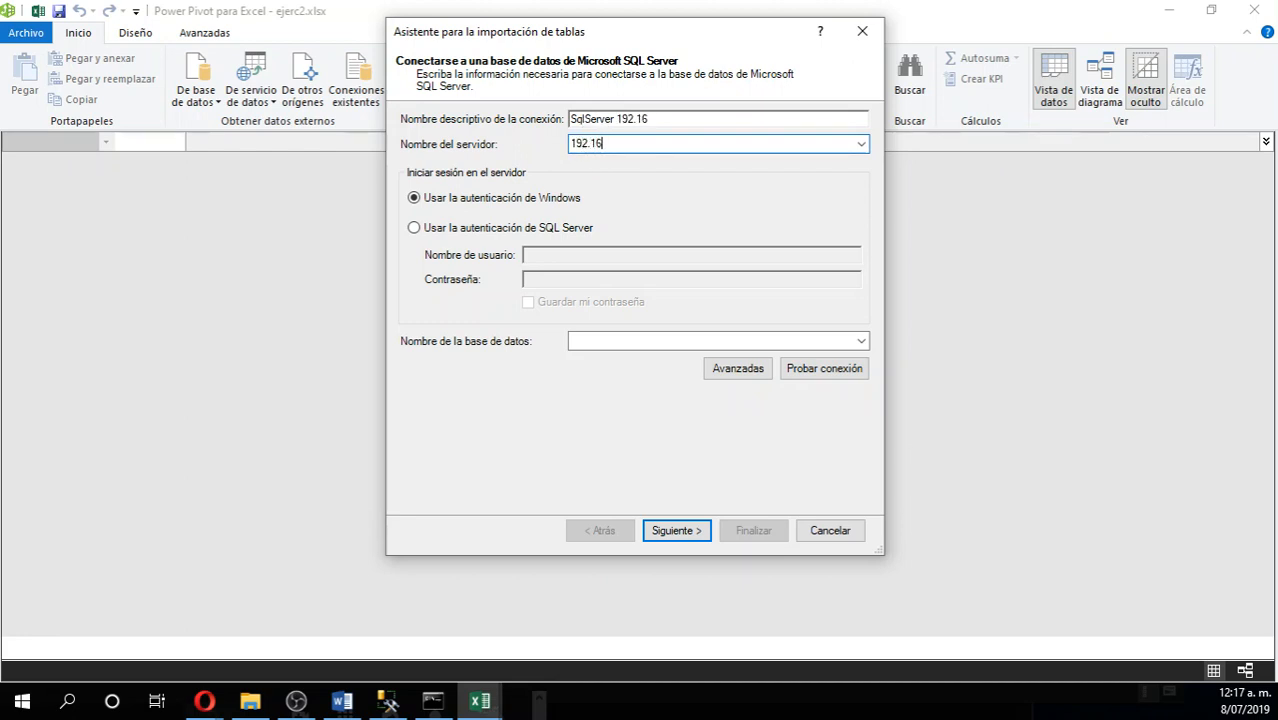
type("8.1.")
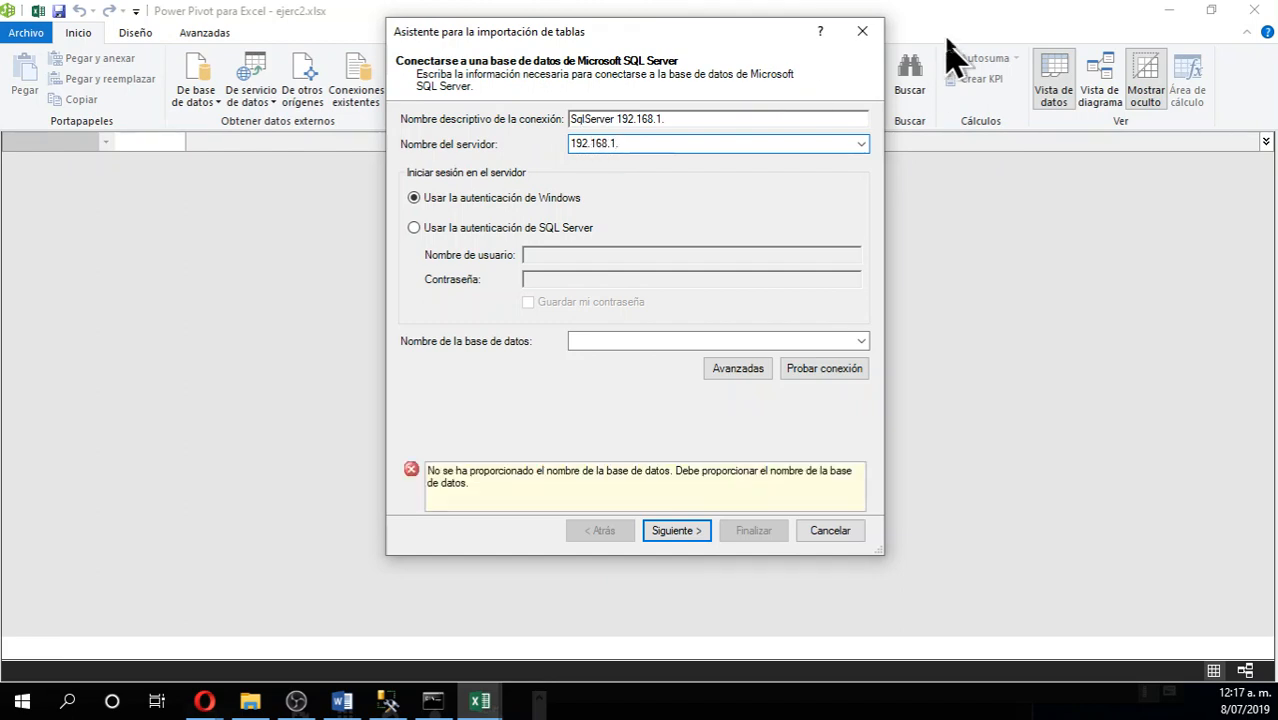
type("9")
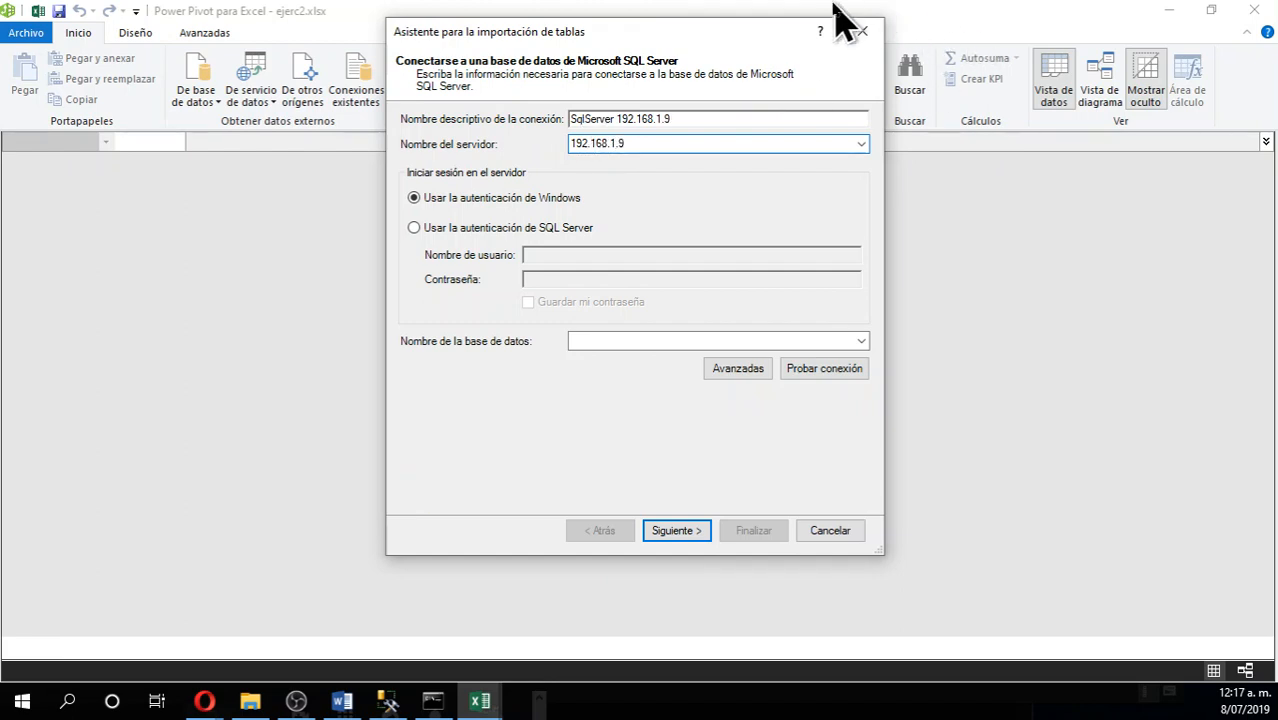
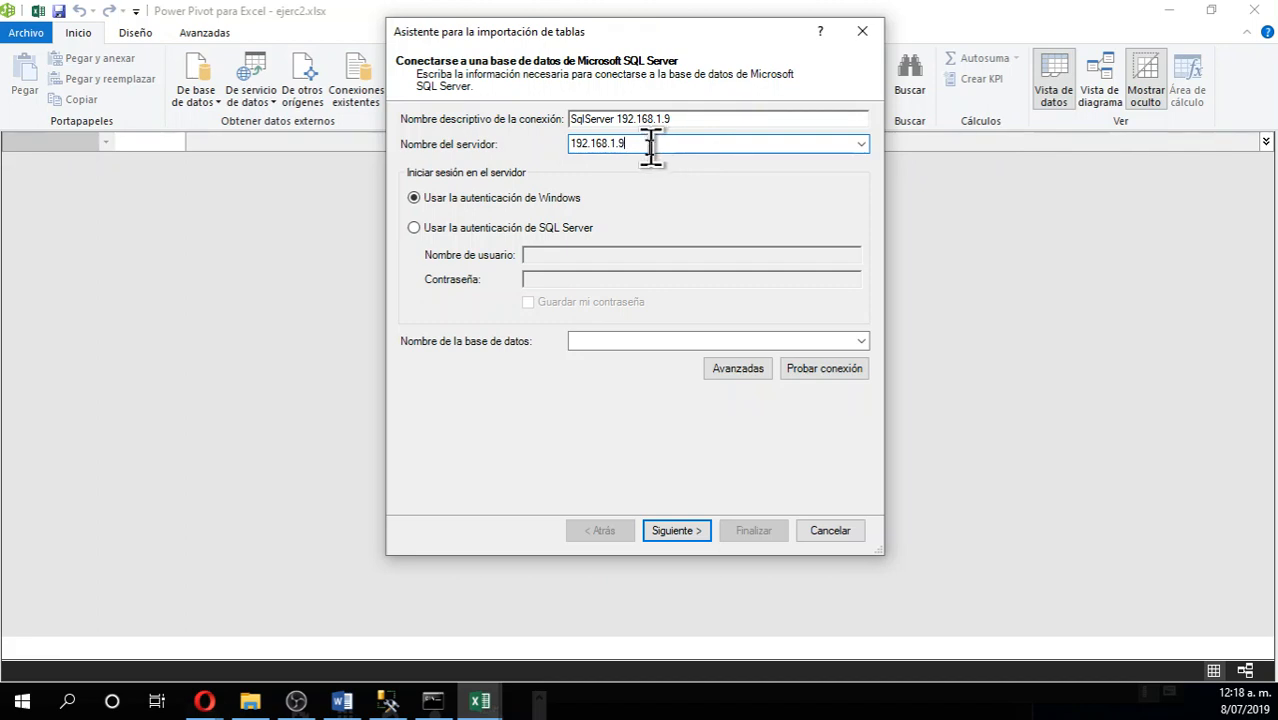
Log in with SQL Server authentication, choose the northwind database and confirm a successful connection test
left_click(489, 234)
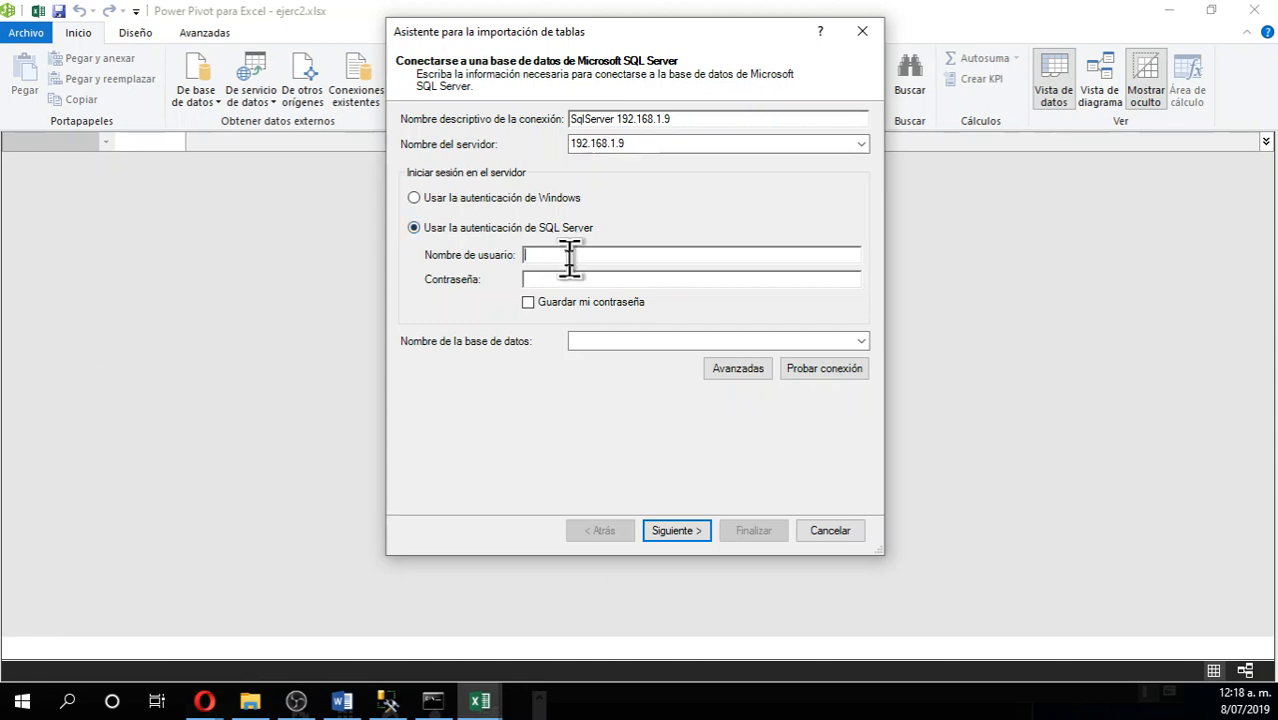
type("sa**")
left_click(862, 341)
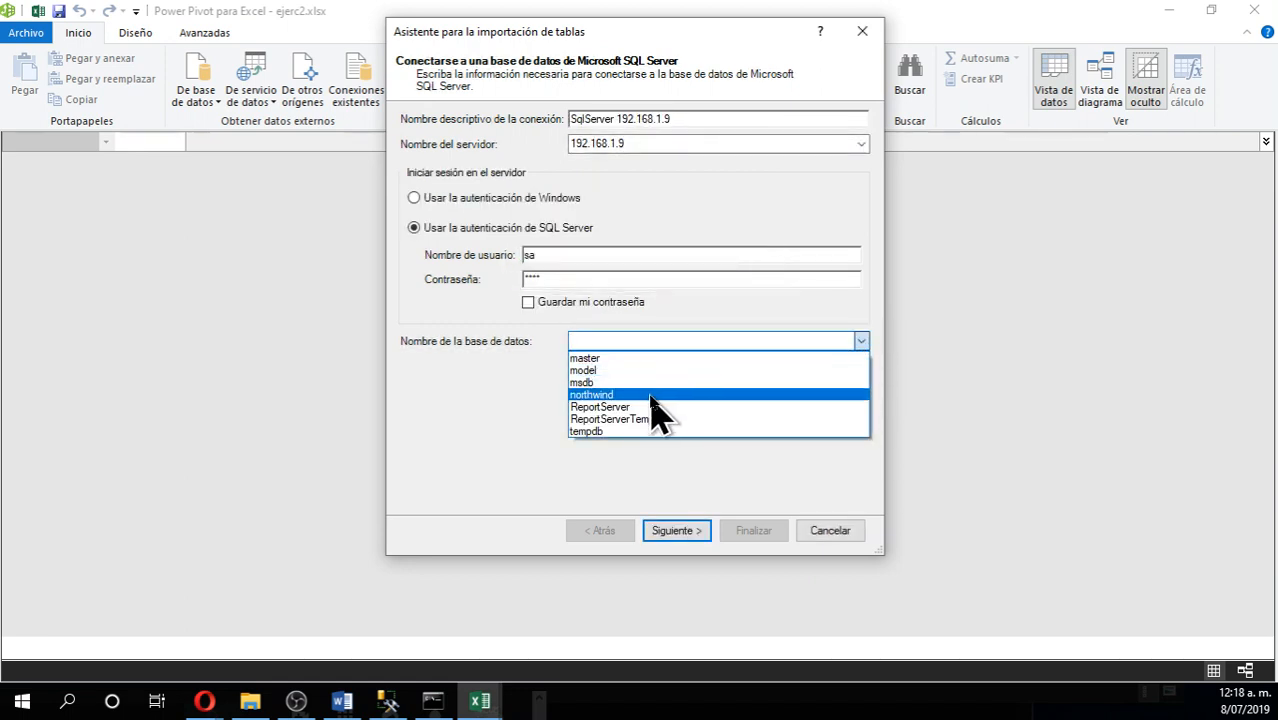
left_click(650, 396)
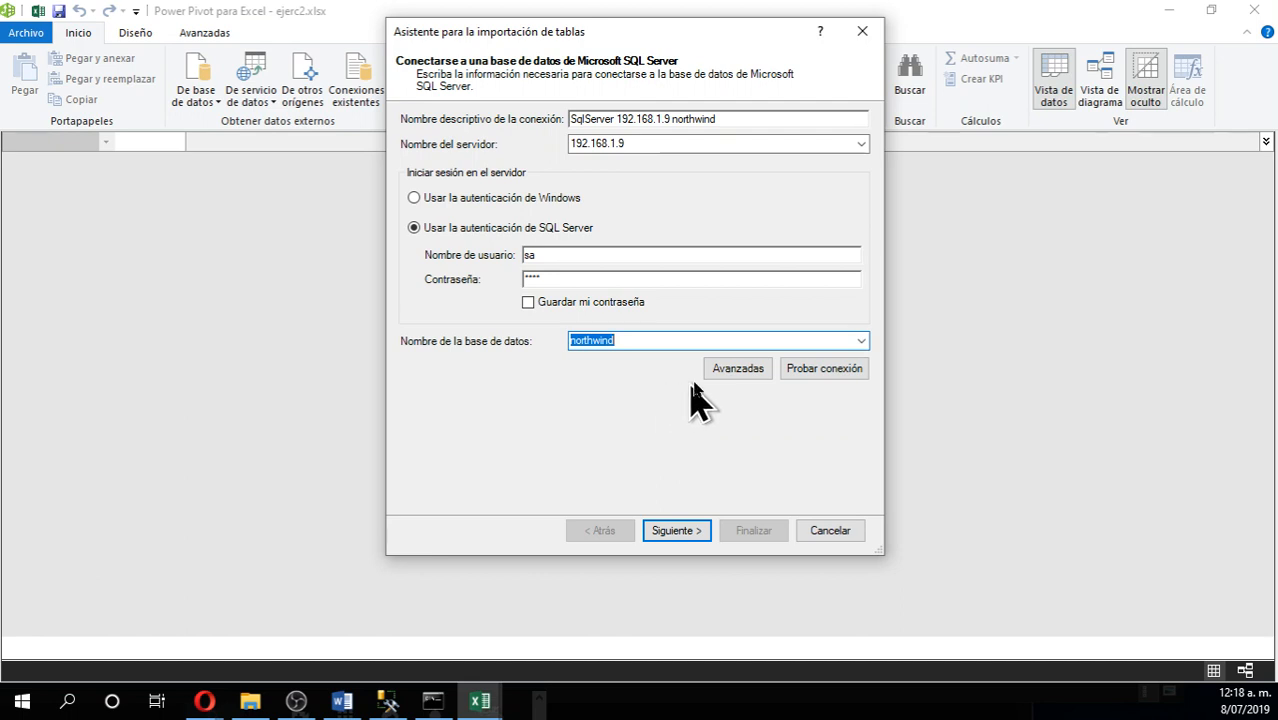
left_click(830, 372)
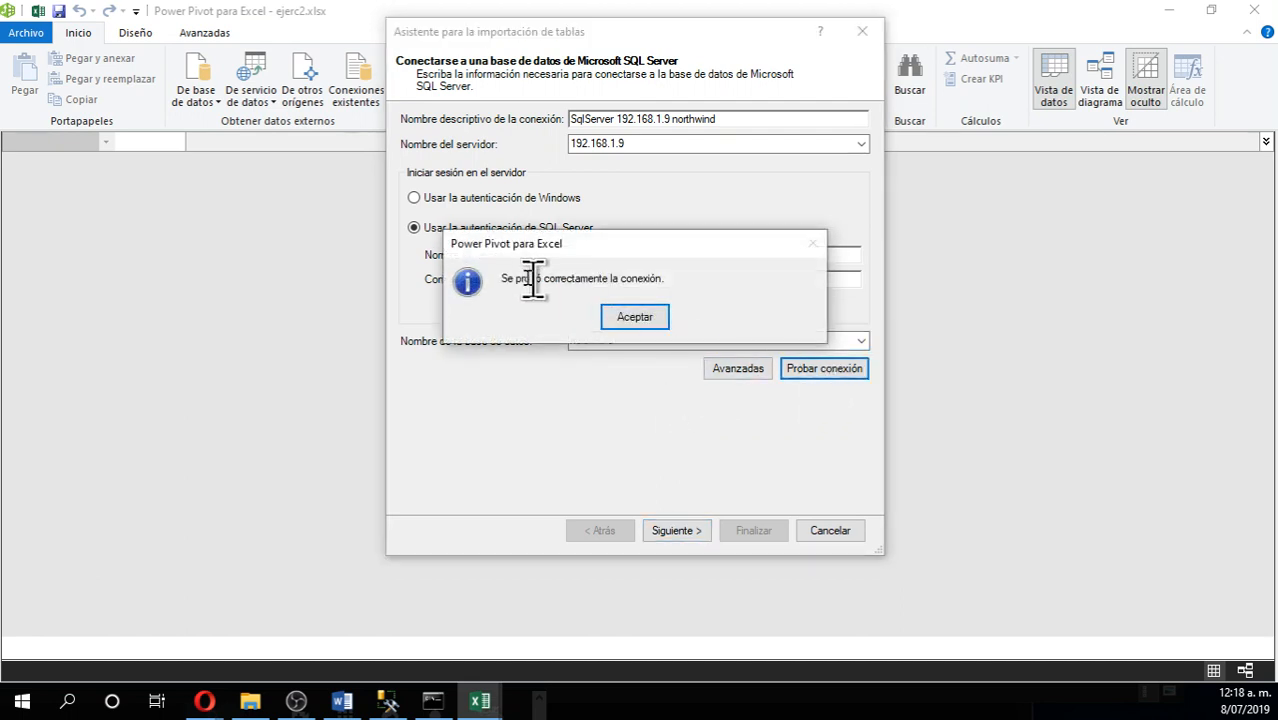
left_click(635, 317)
Select all eleven northwind tables and import them into Power Pivot
left_click(680, 535)
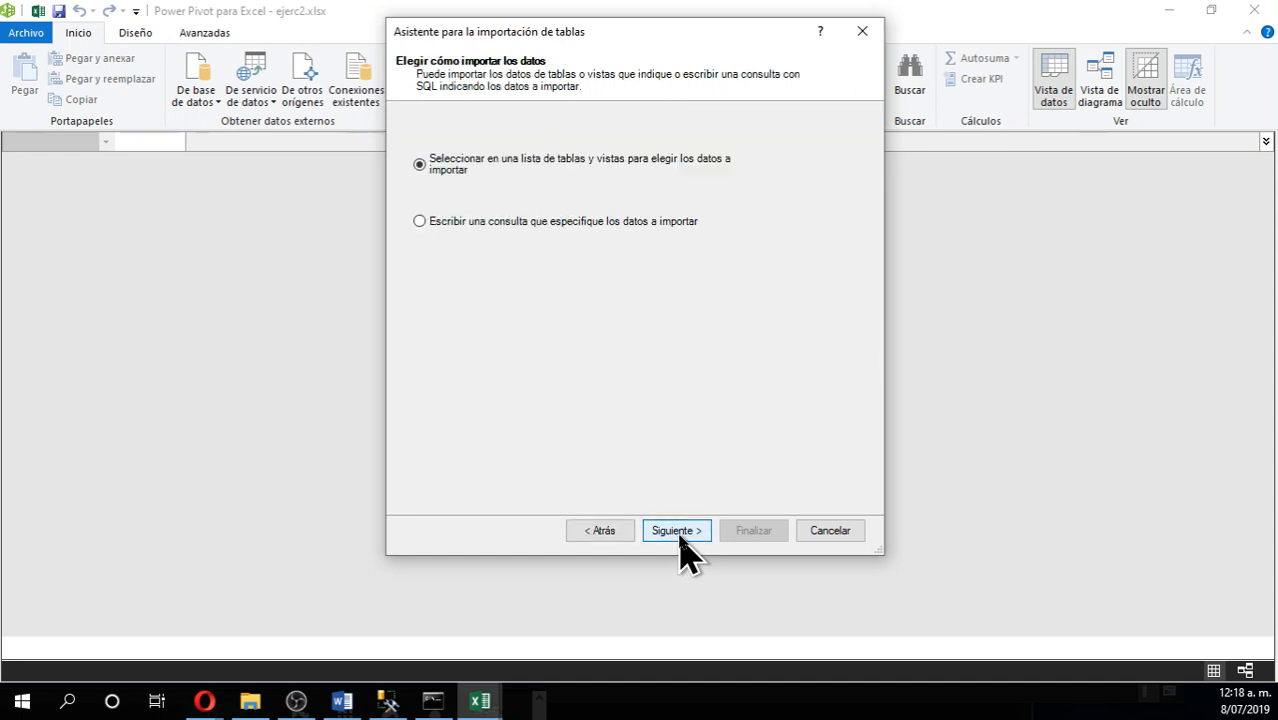
left_click(678, 532)
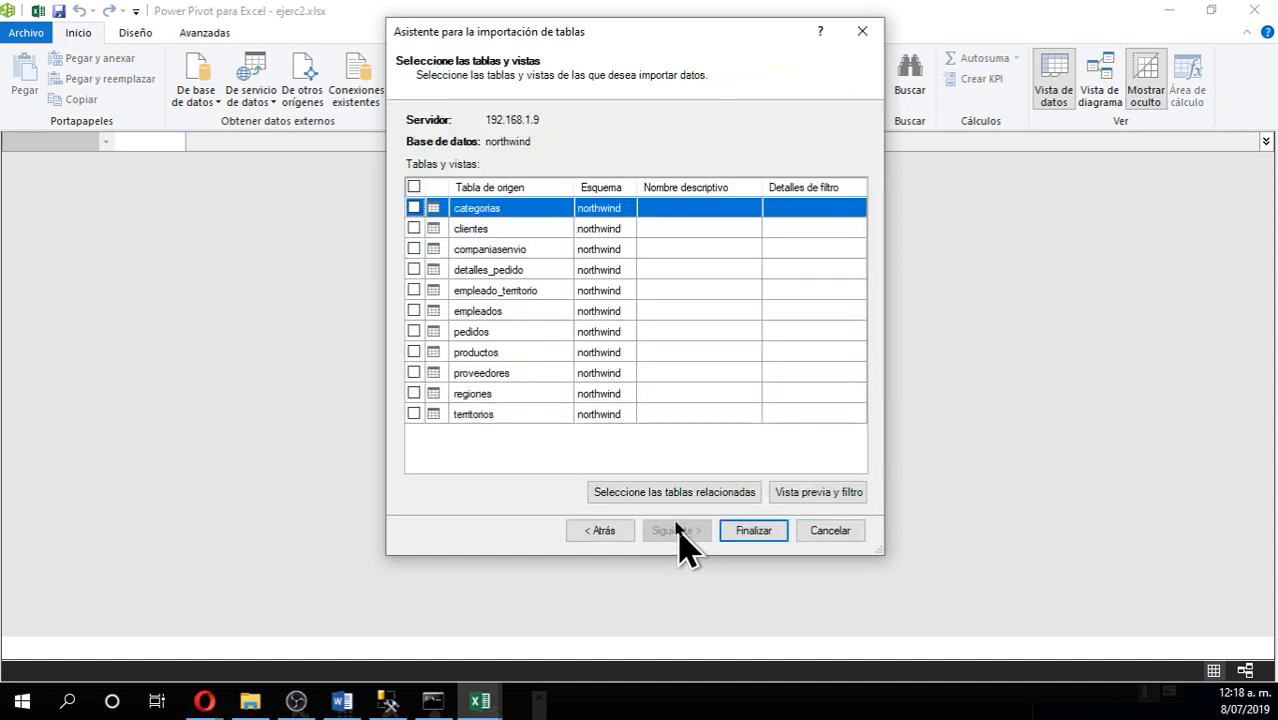
left_click(413, 187)
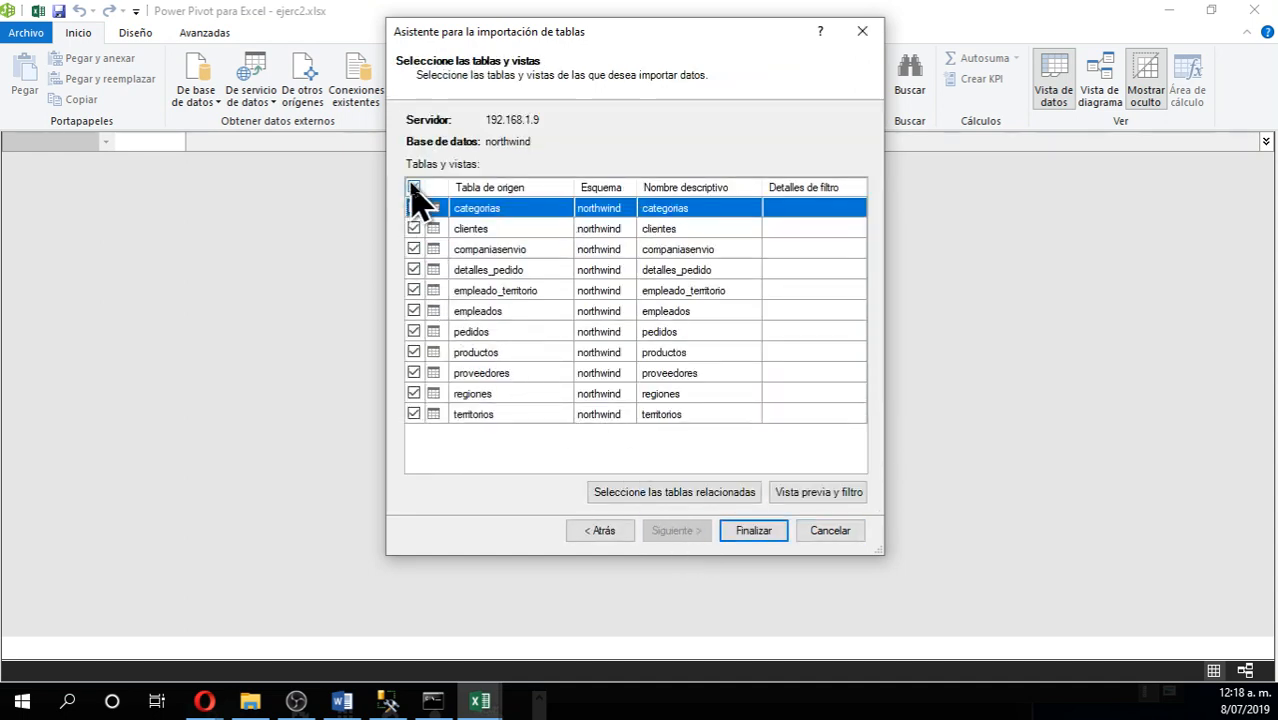
left_click(770, 535)
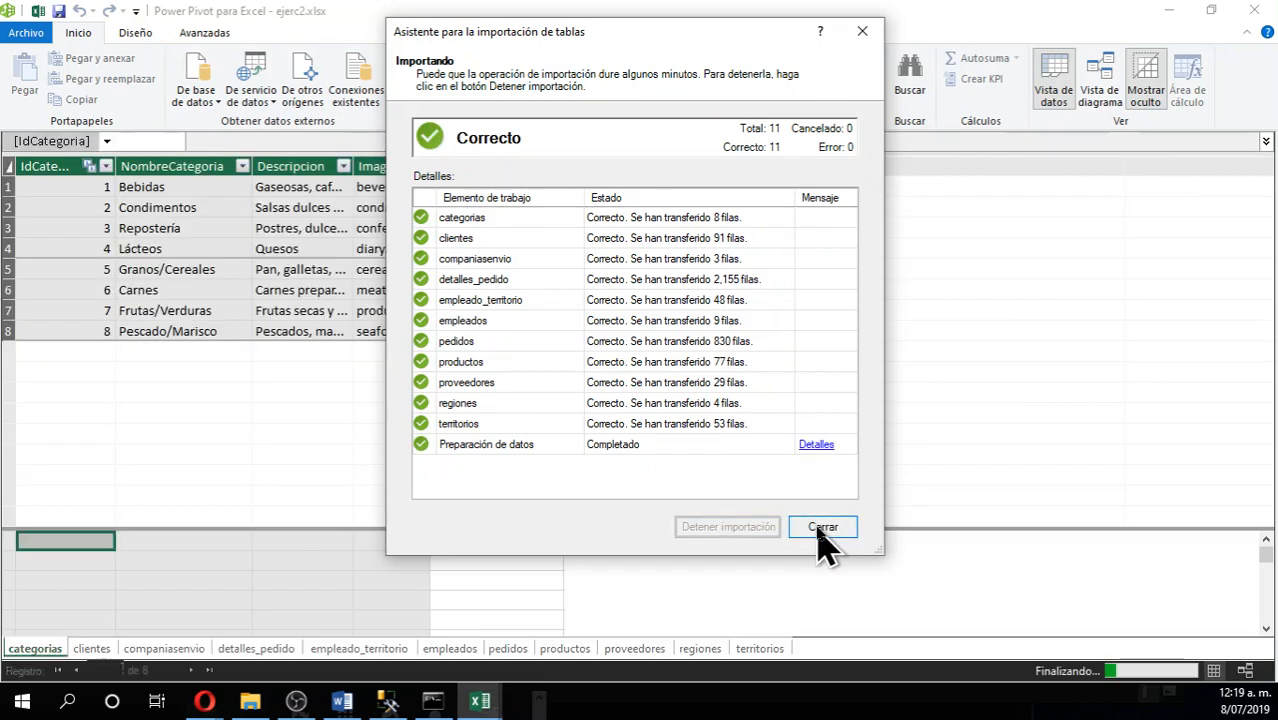
left_click(819, 530)
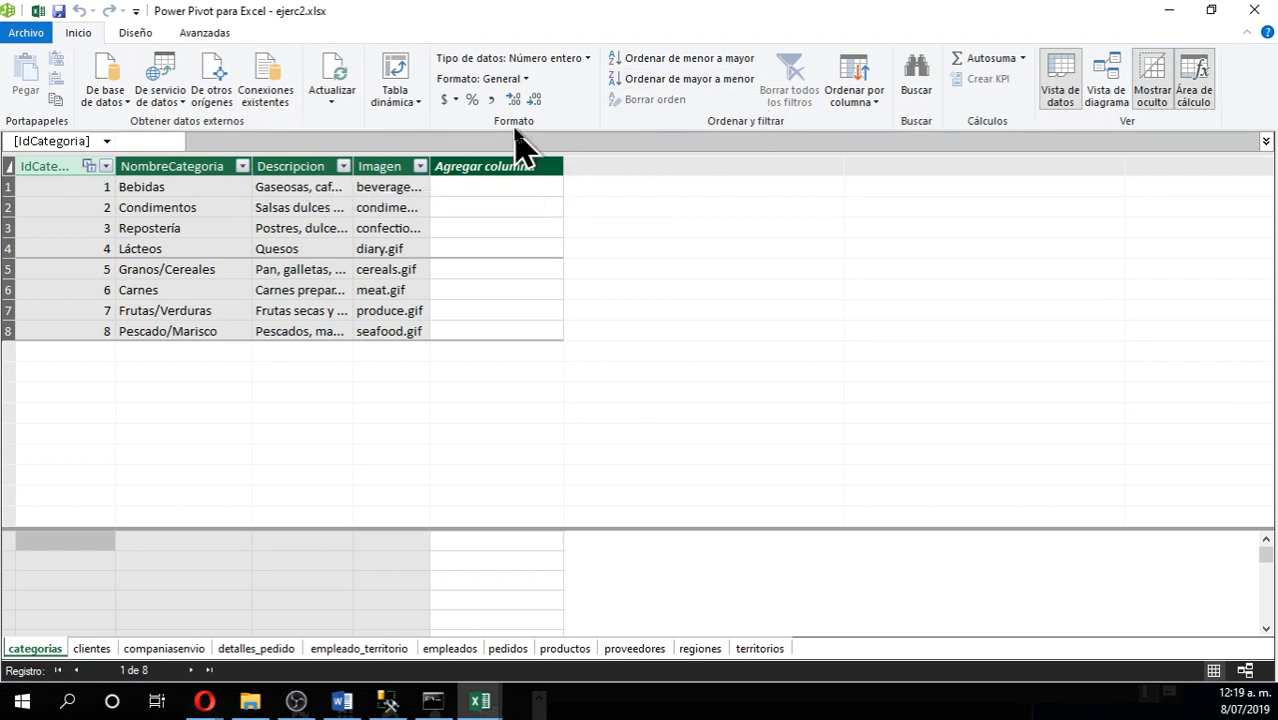
left_click(402, 95)
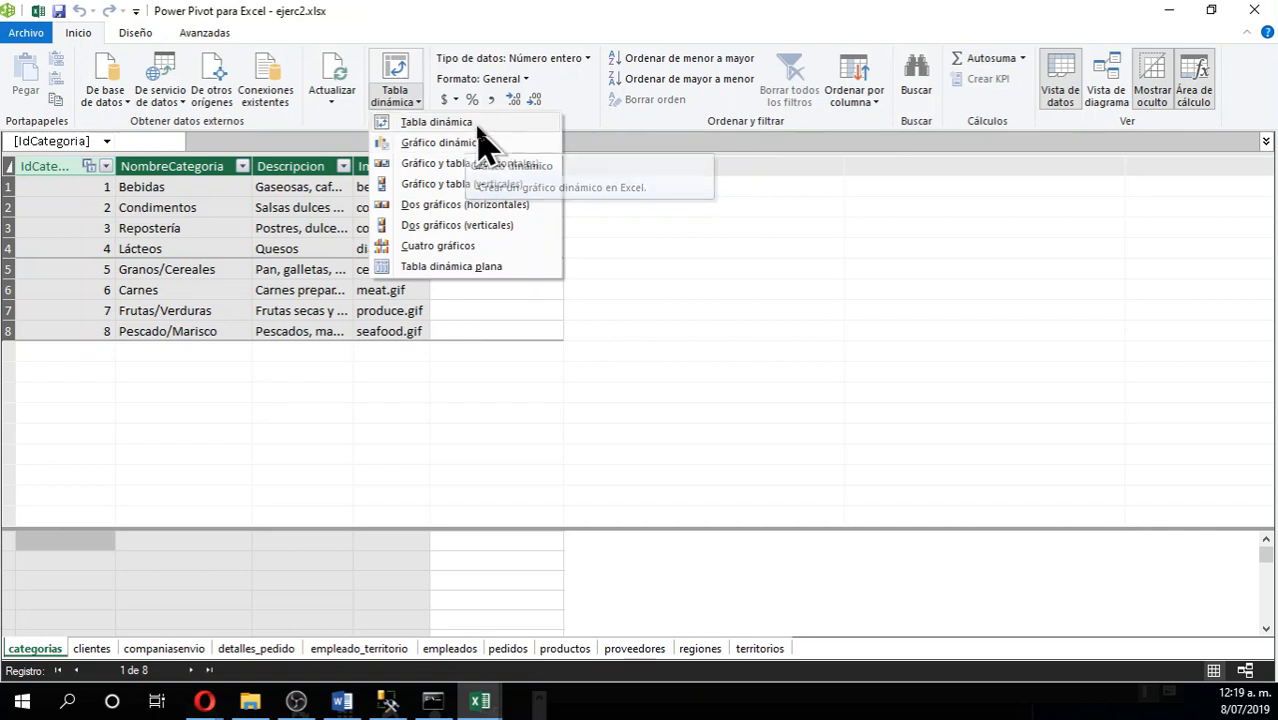
left_click(428, 28)
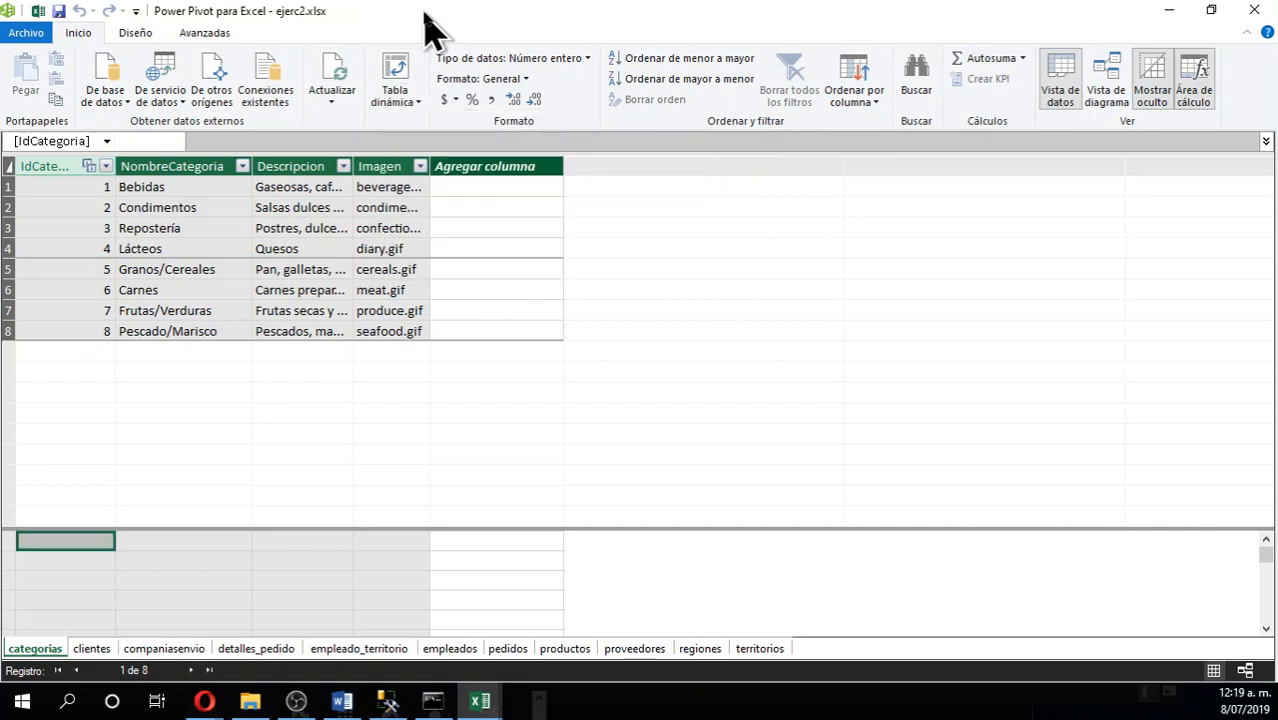
left_click(418, 100)
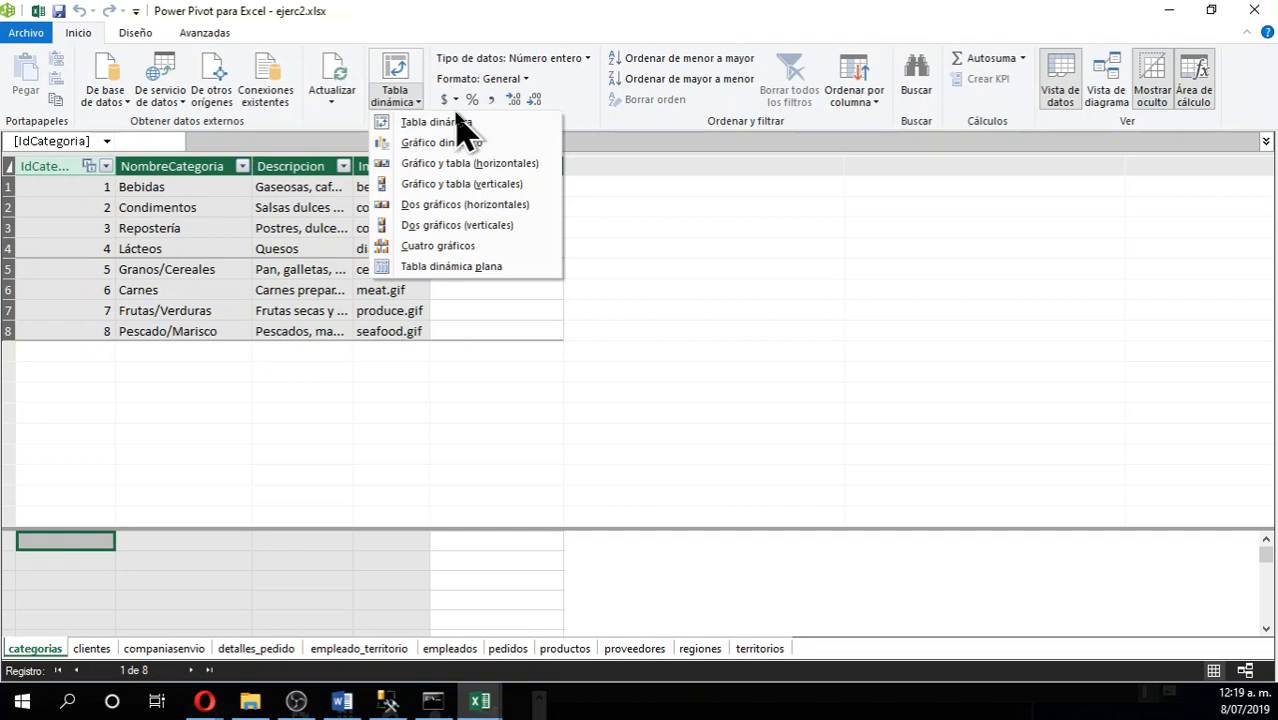
left_click(459, 121)
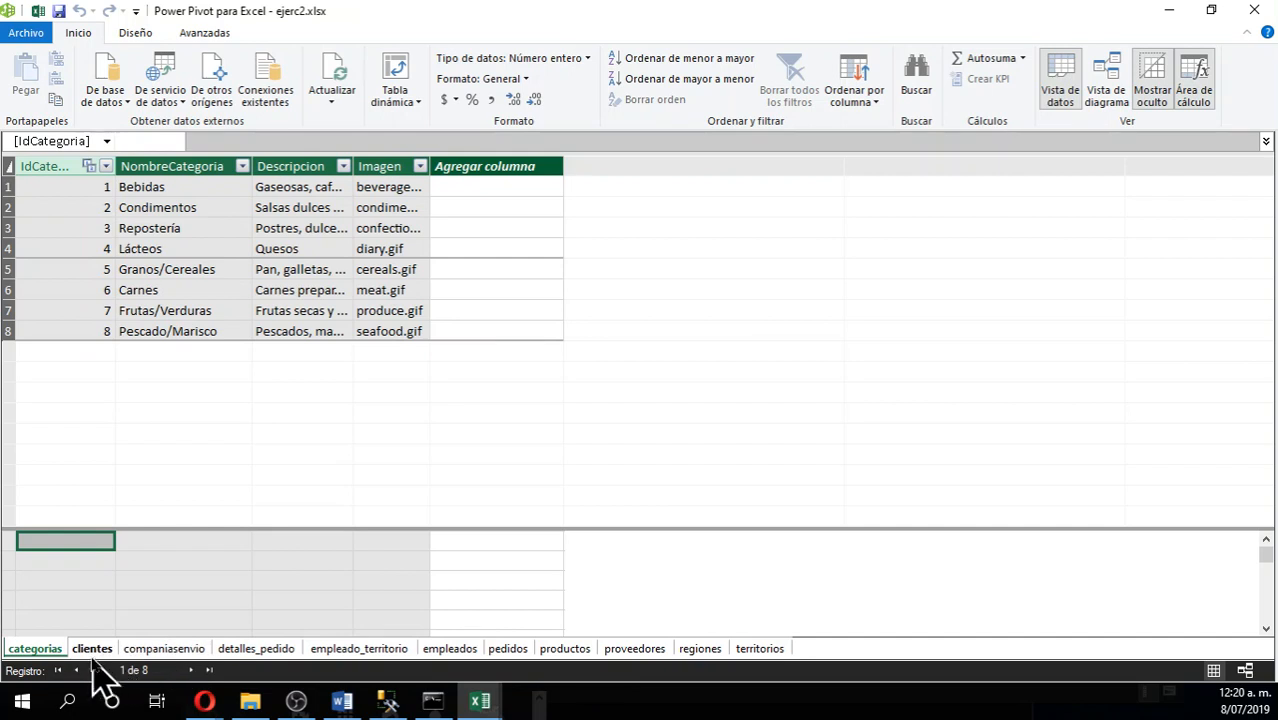
Create a Power Pivot pivot table on a new worksheet and enable the external data connections
left_click(414, 104)
left_click(432, 124)
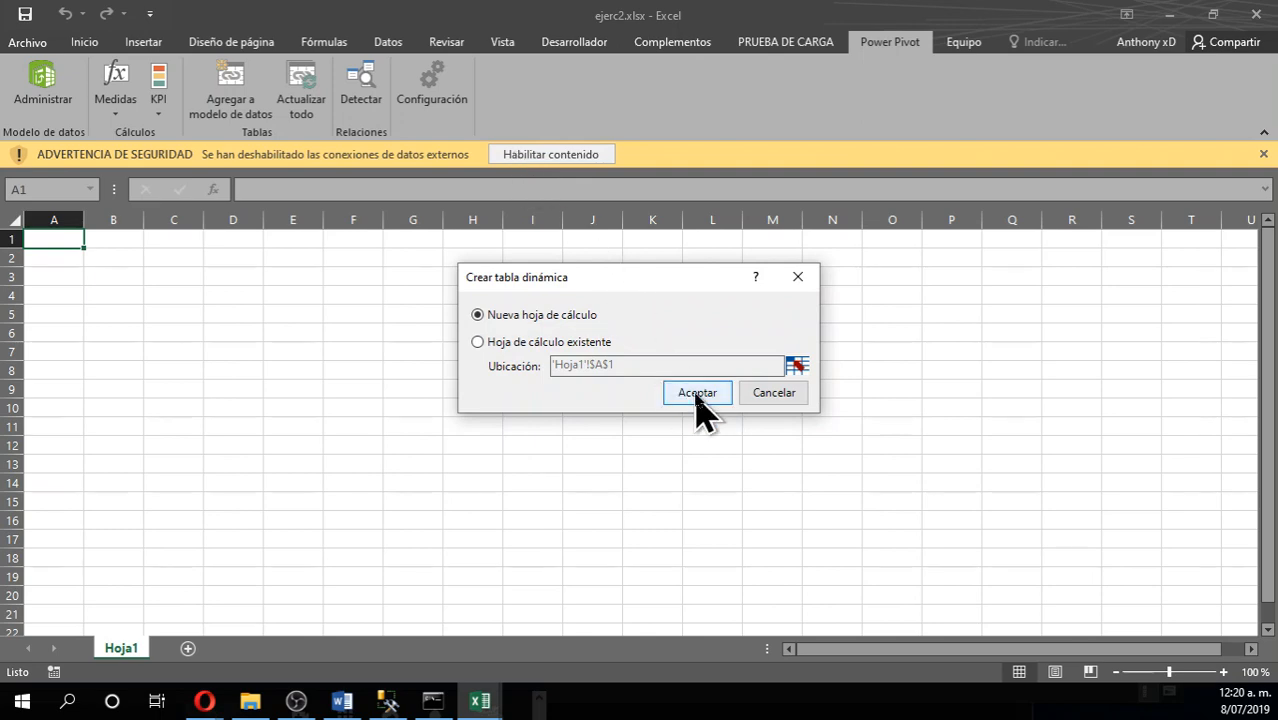
left_click(697, 394)
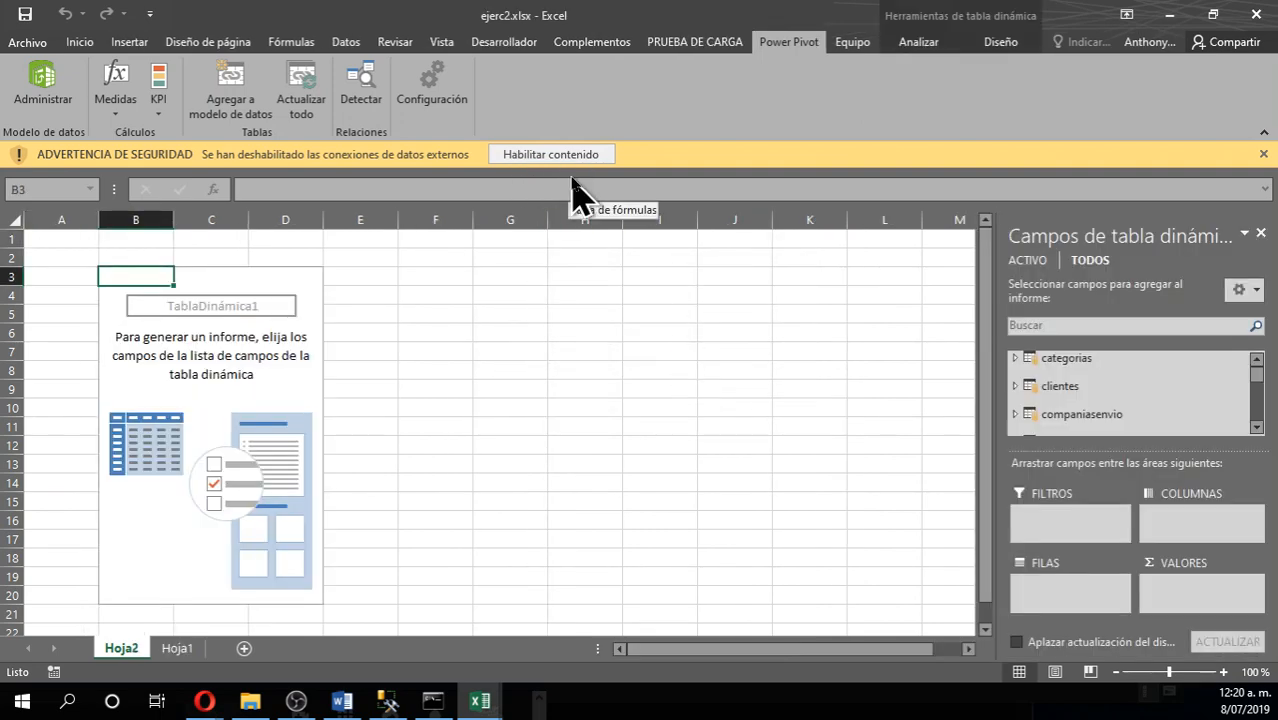
left_click(600, 156)
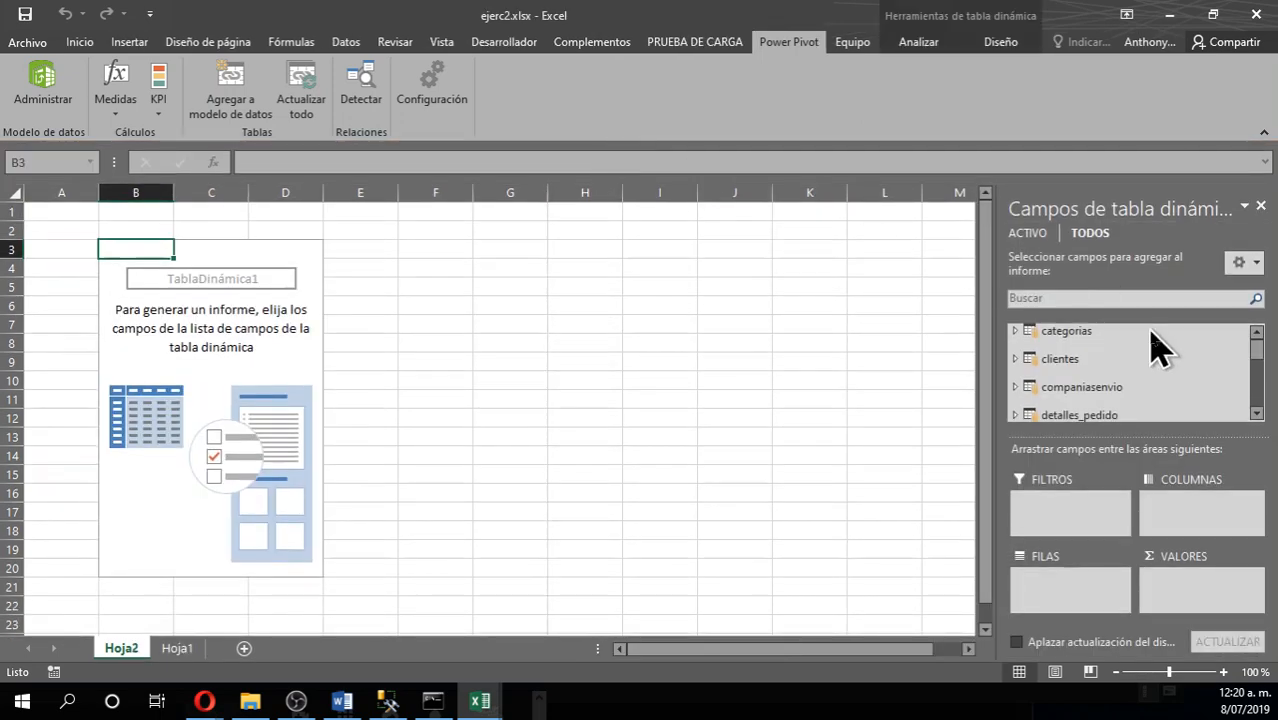
Add categorias' NombreCategoria as row labels and check the resulting Bebidas through Repostería list
left_click(1015, 331)
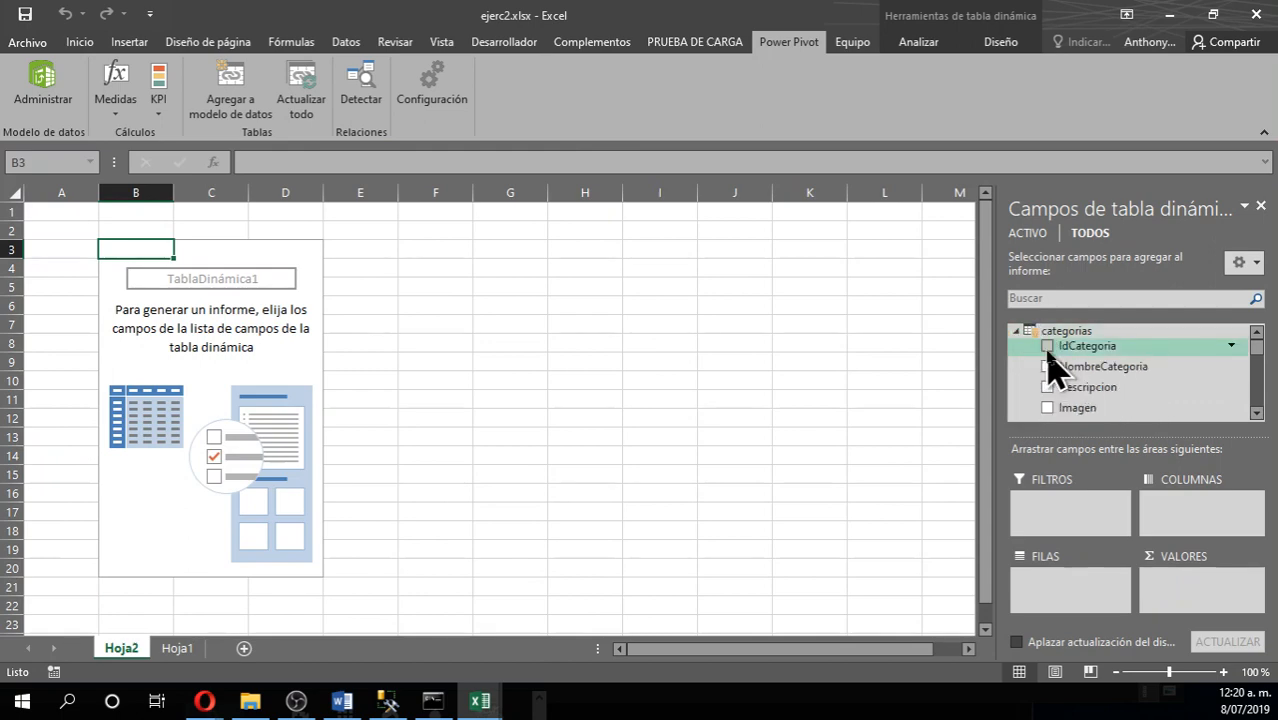
left_click(1047, 366)
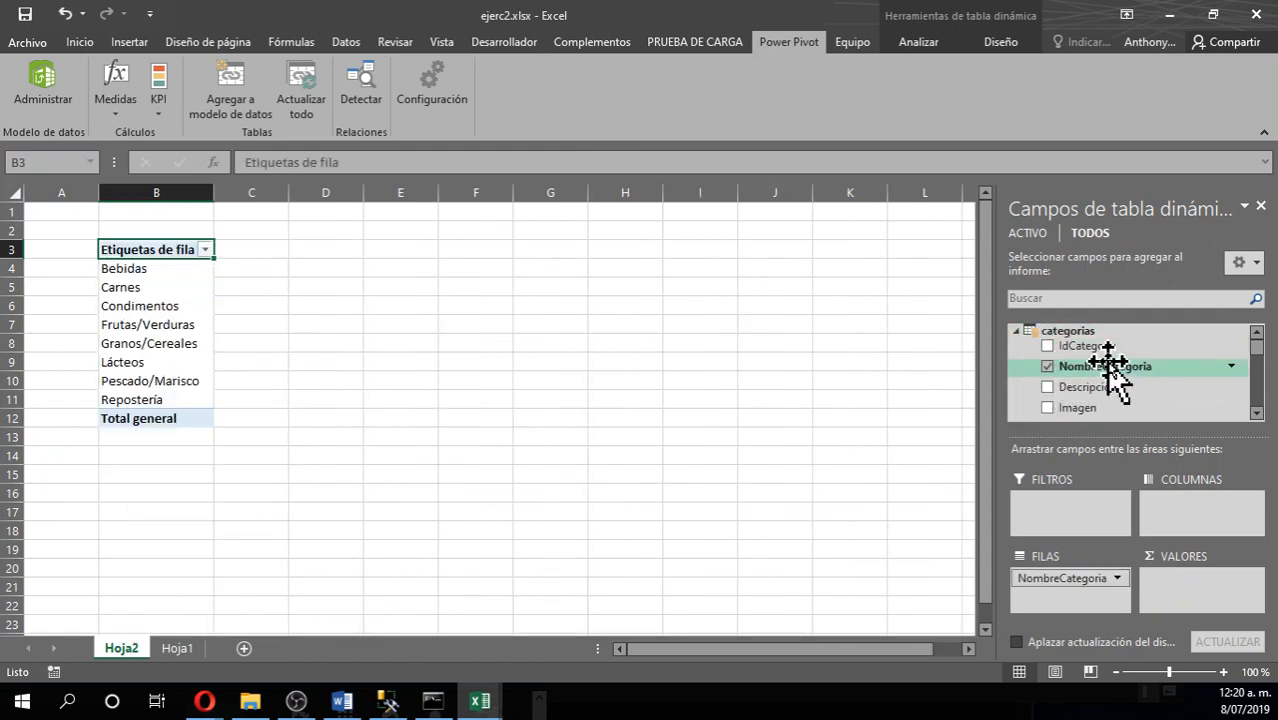
left_click(160, 270)
left_click(165, 255)
left_click(167, 253)
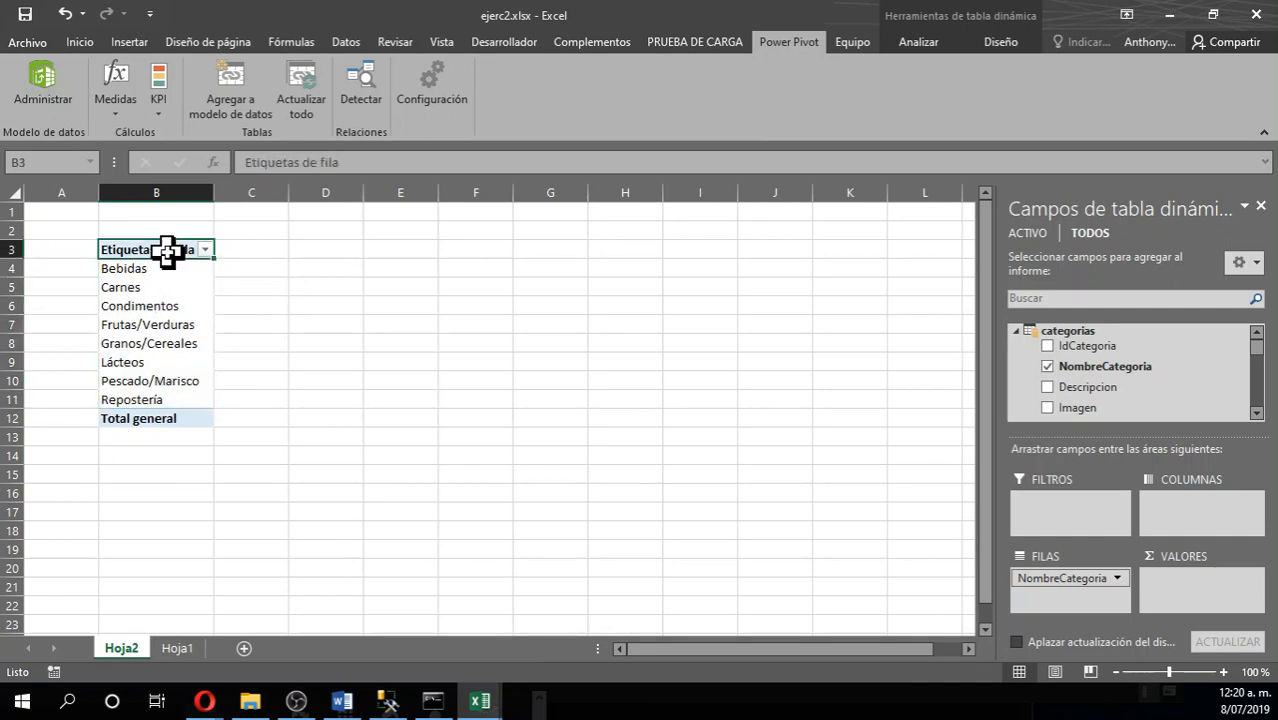
left_click(167, 270)
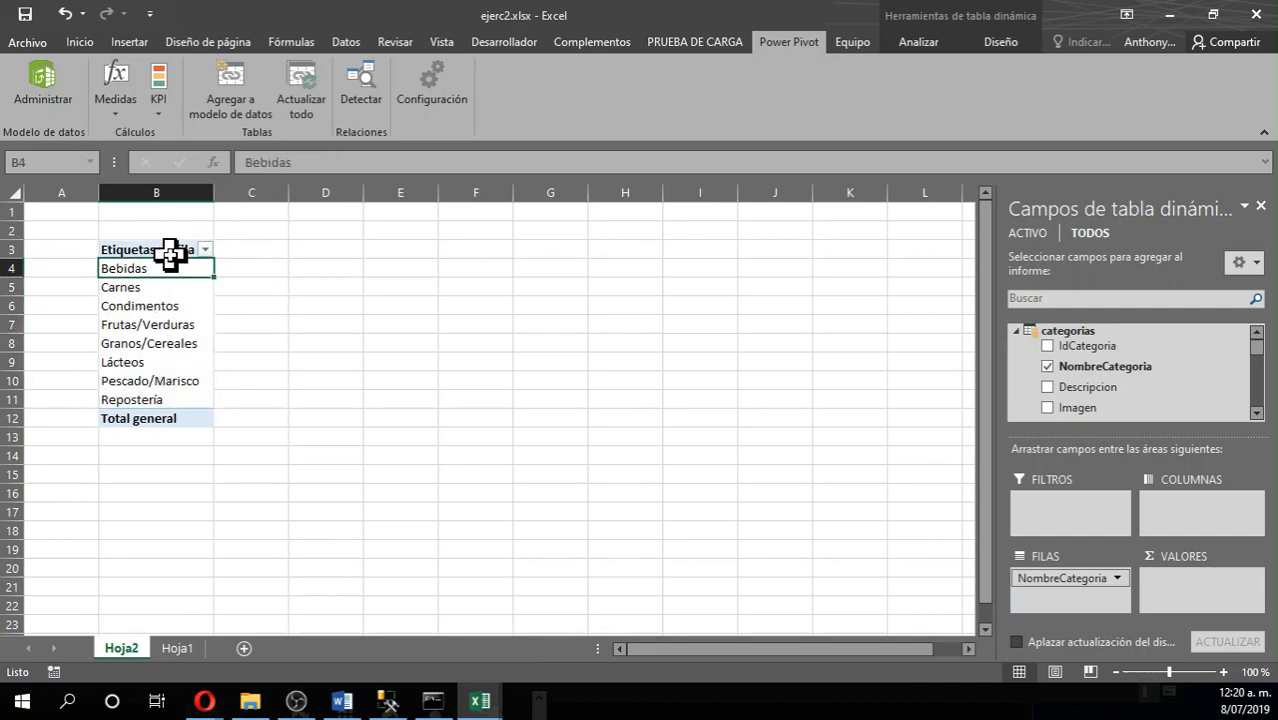
left_click(170, 254)
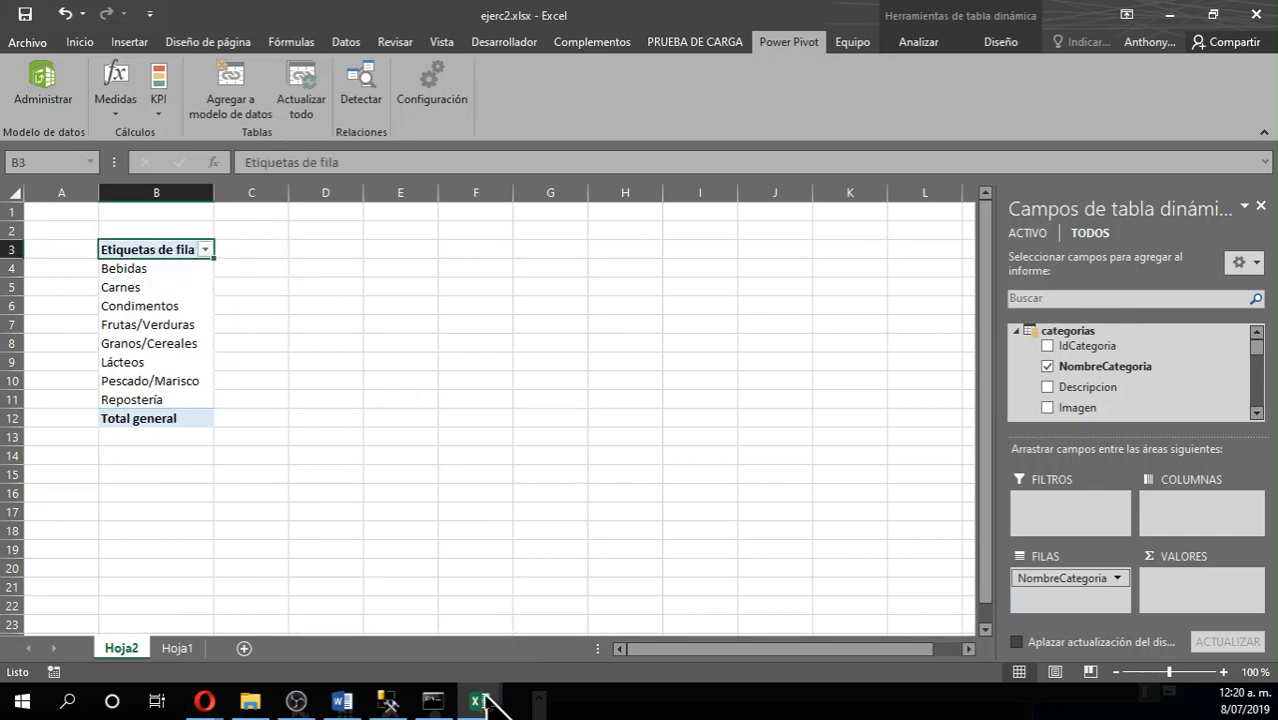
left_click(205, 700)
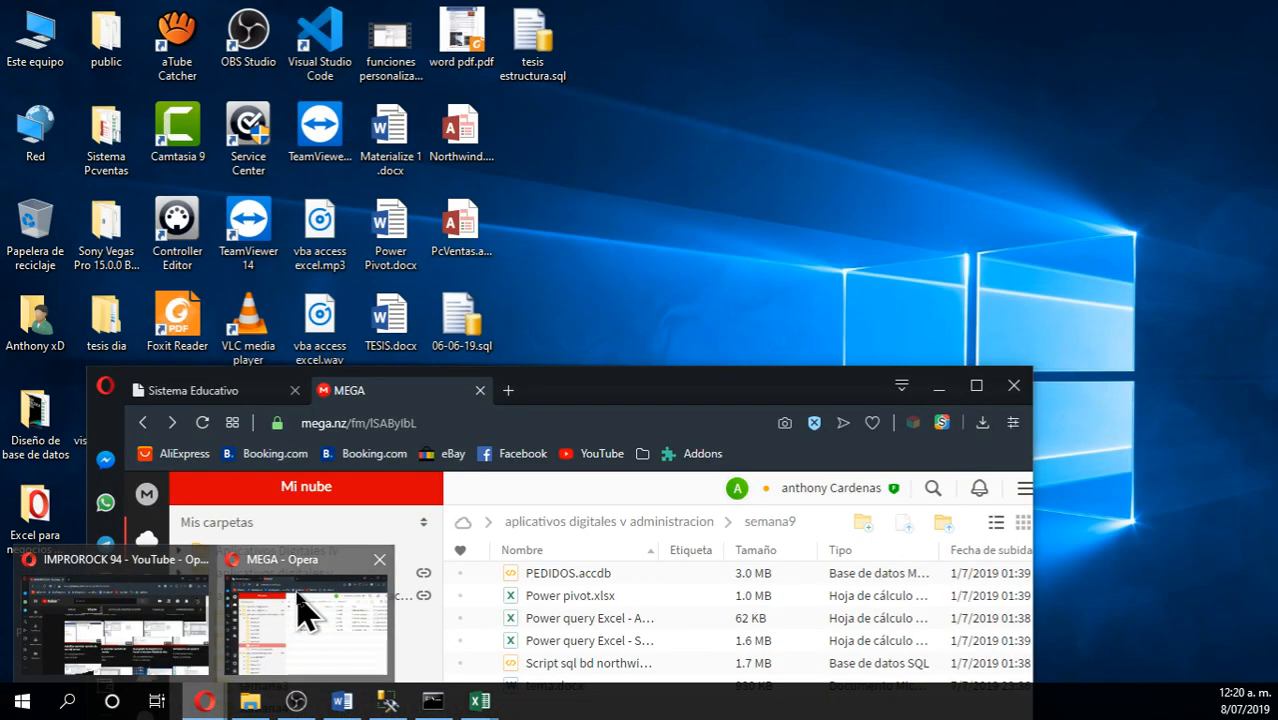
Bring the Opera browser window forward and position it over Excel for the categorias_mantenimiento page
left_click(300, 612)
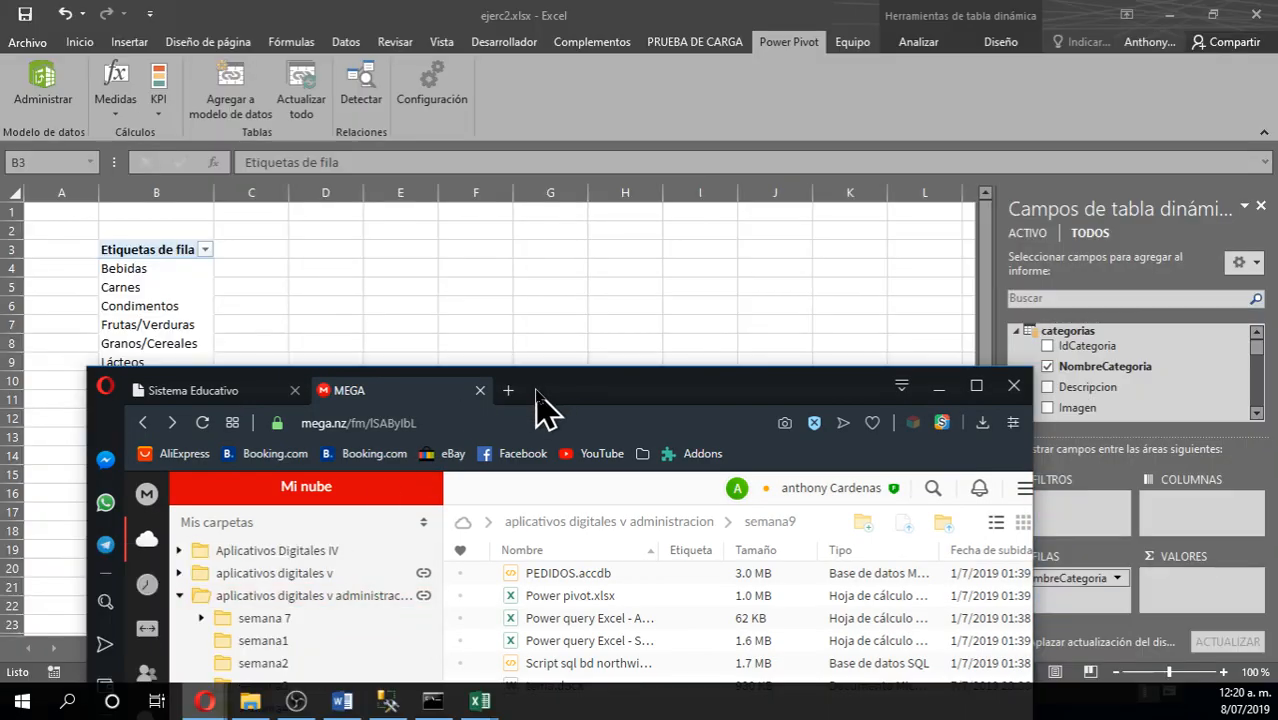
left_click_drag(537, 392, 2, 570)
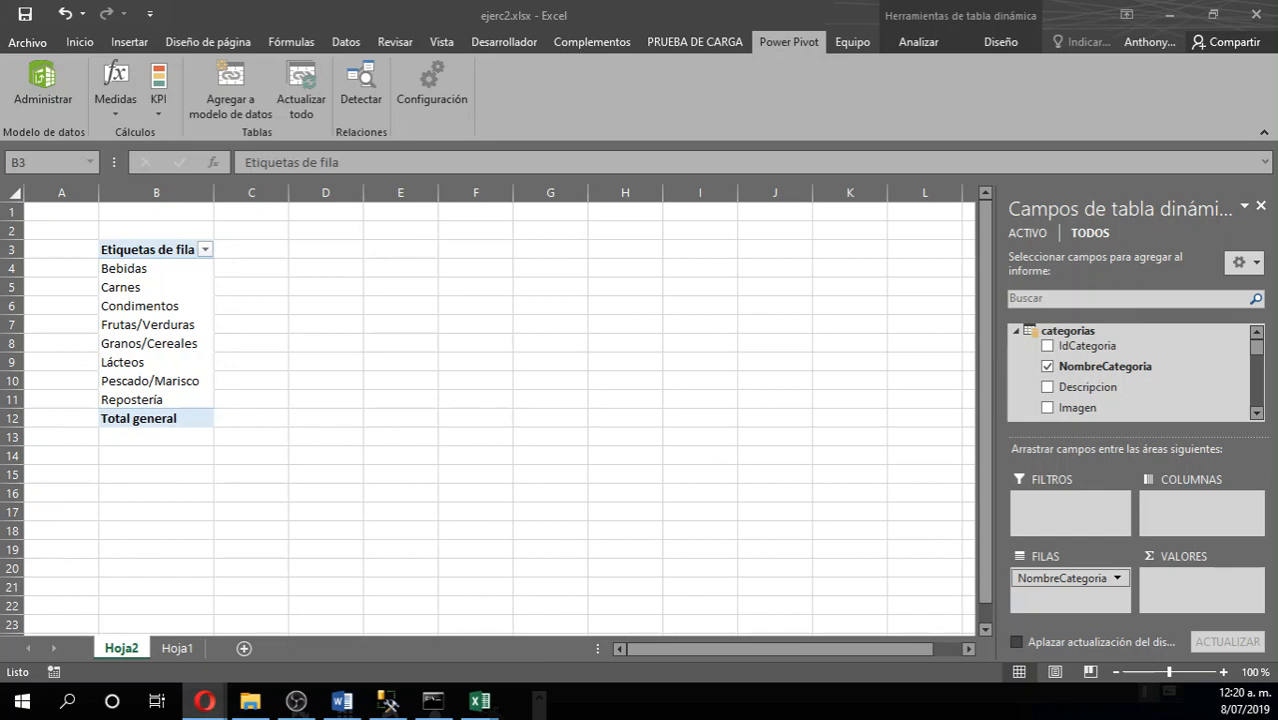
left_click_drag(0, 418, 1004, 88)
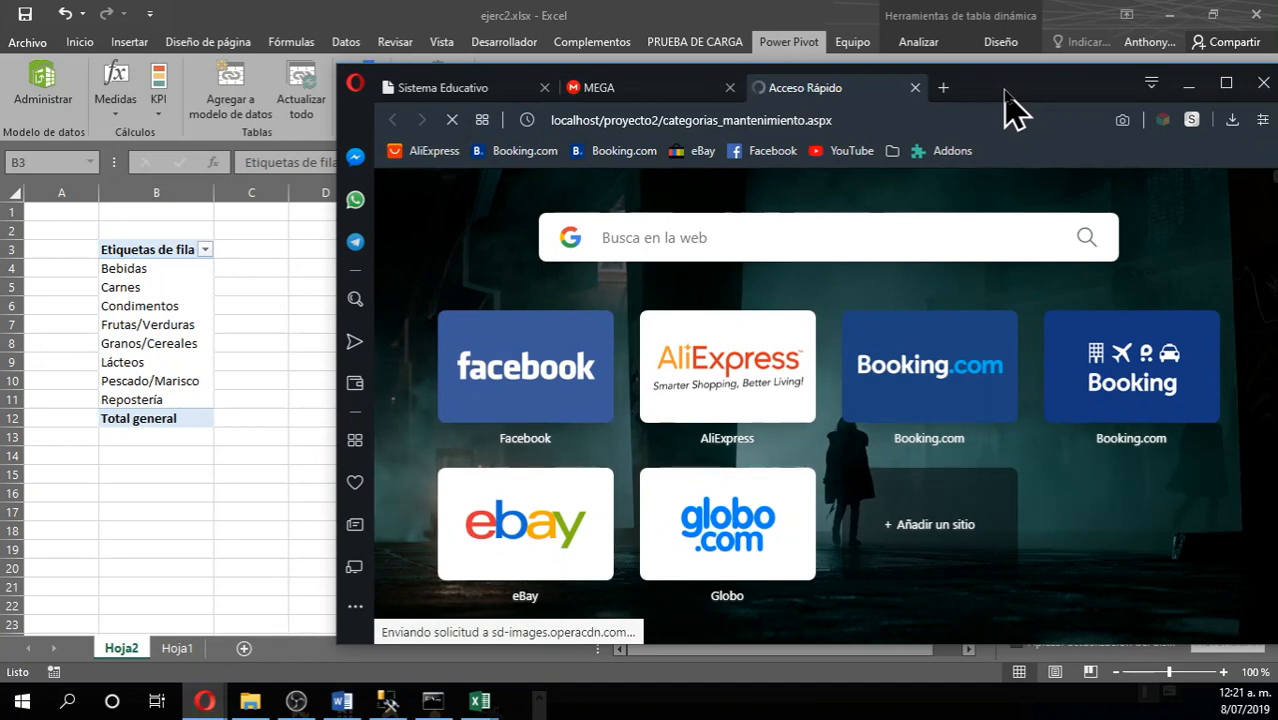
left_click_drag(1002, 88, 818, 8)
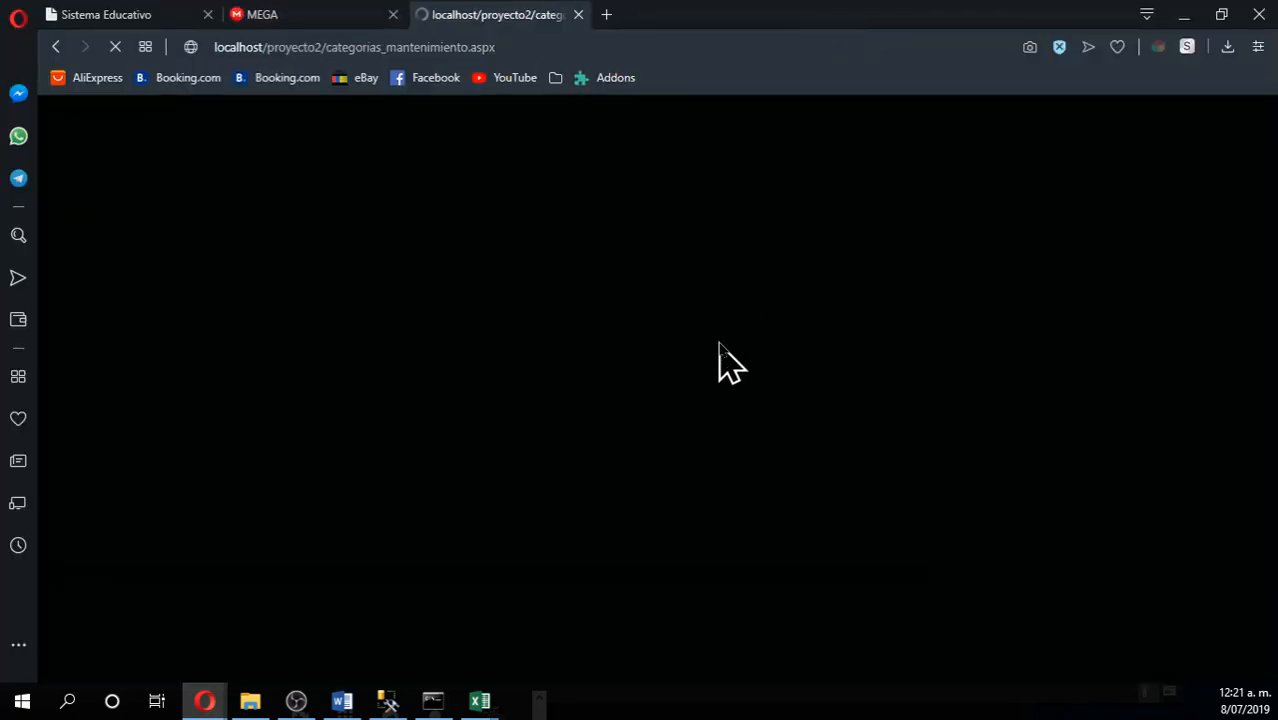
Scroll through the categories table on the categorias_mantenimiento page
scroll(718, 350, "down", 6)
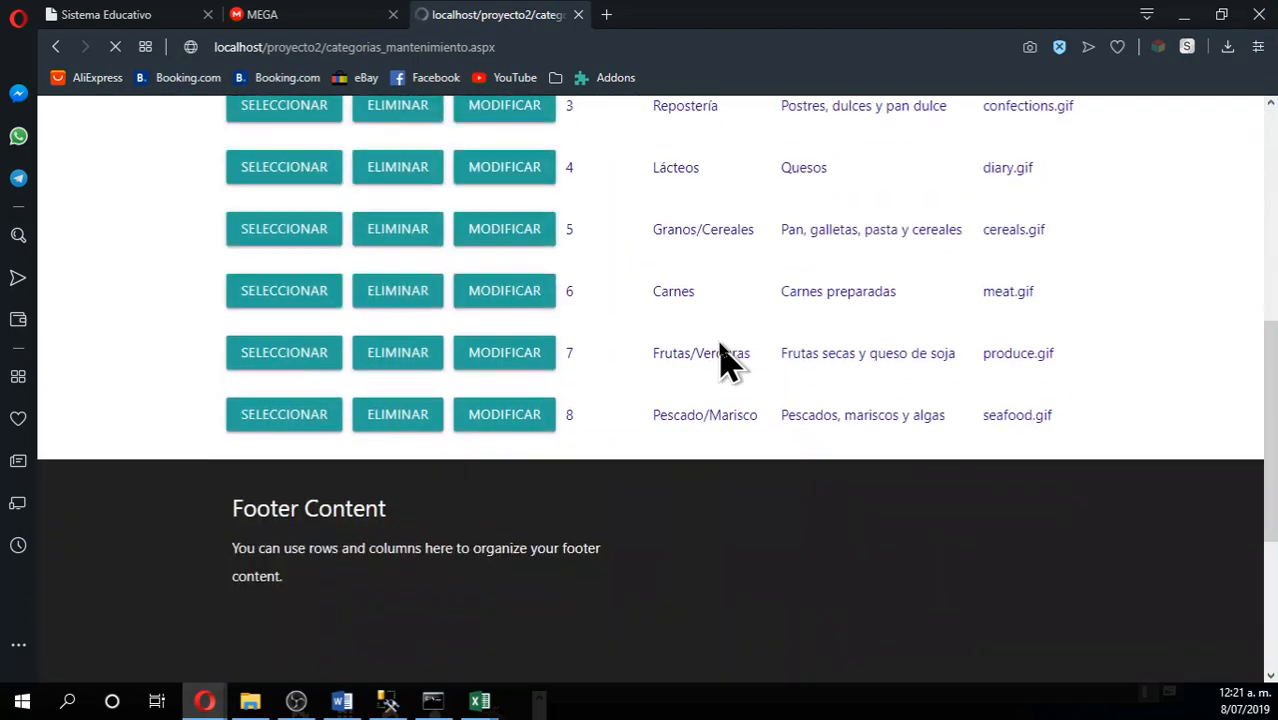
scroll(725, 360, "down", 3)
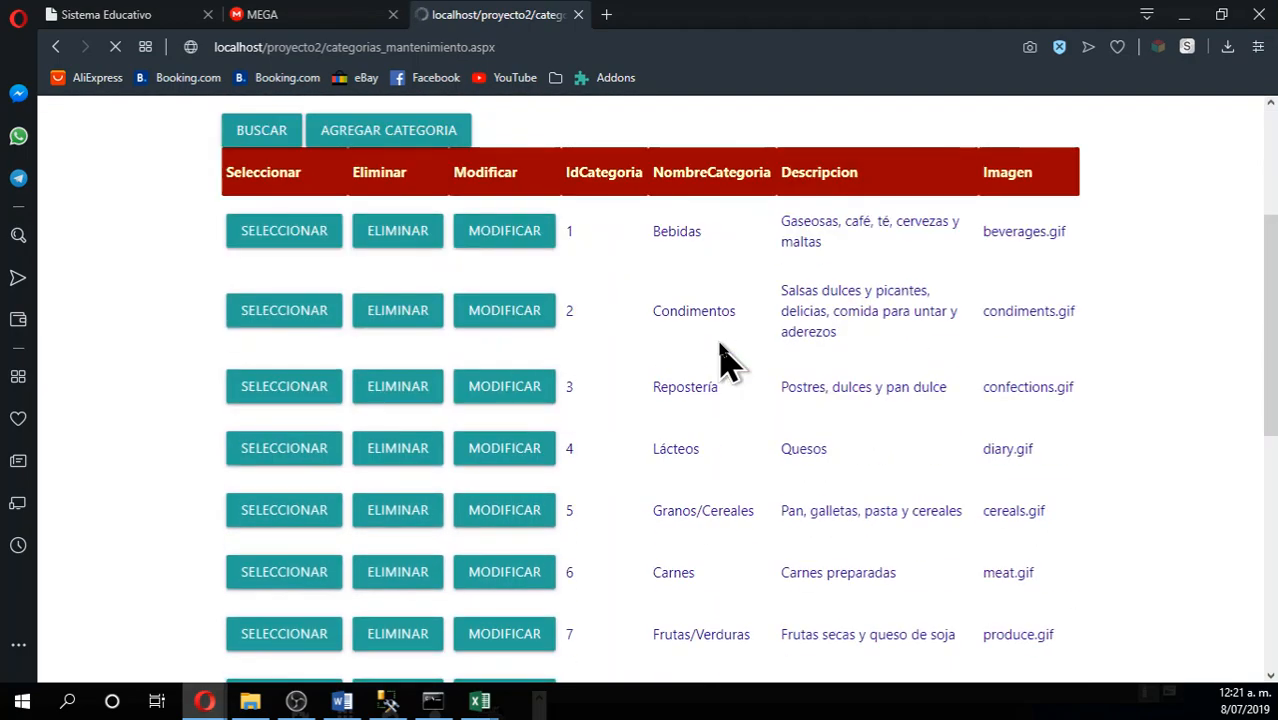
scroll(725, 362, "down", 5)
scroll(725, 362, "down", 8)
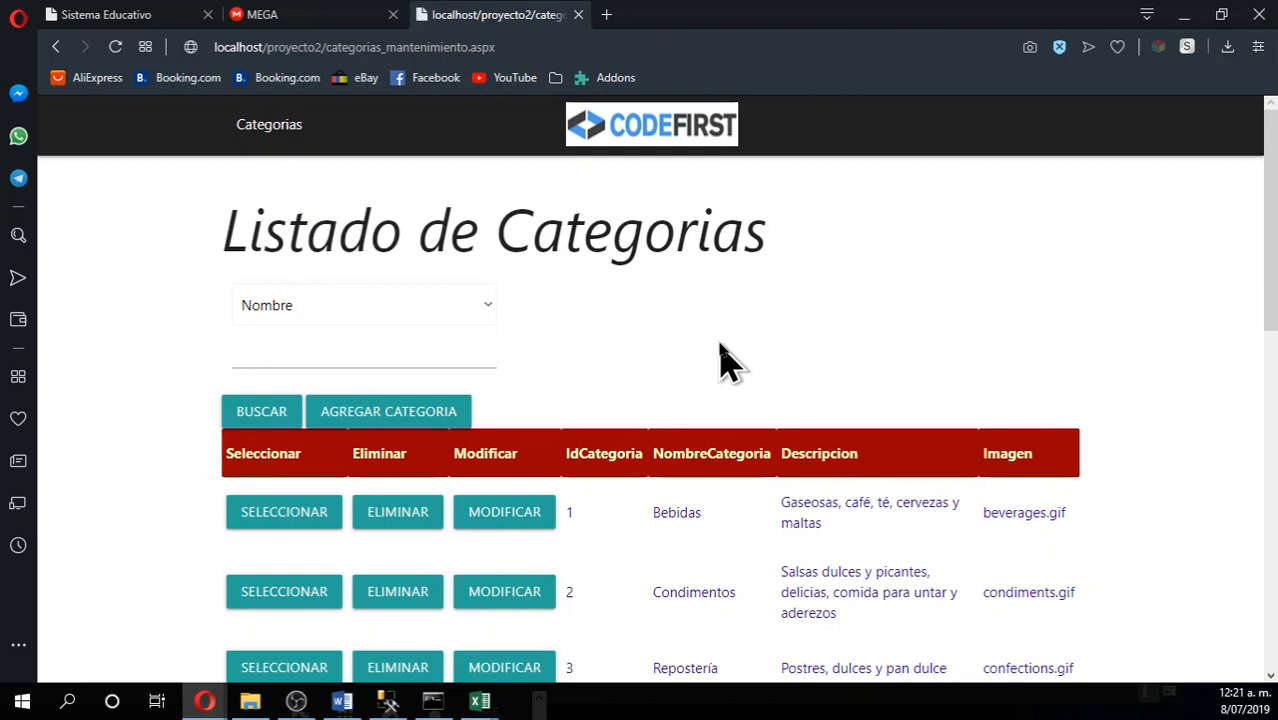
mouse_move(747, 14)
left_mouse_down()
mouse_move(785, 171)
mouse_move(750, 94)
mouse_move(745, 30)
left_mouse_up()
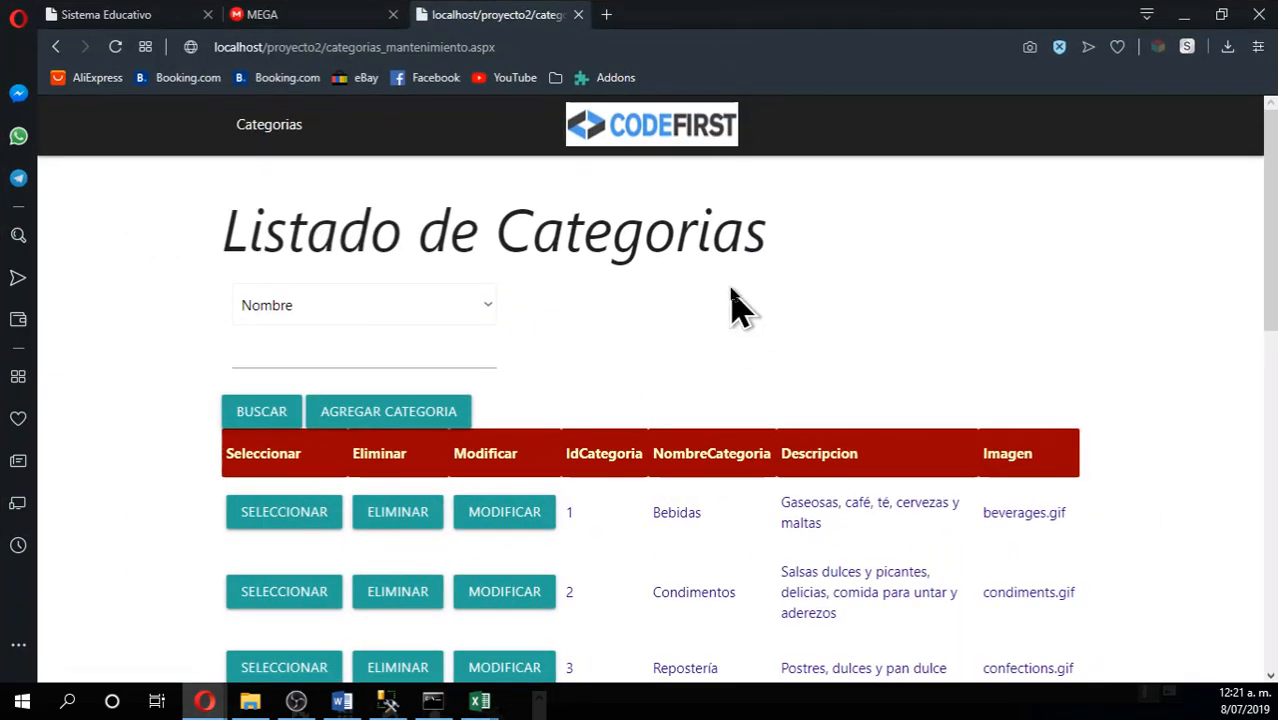
scroll(738, 300, "down", 10)
scroll(738, 300, "up", 10)
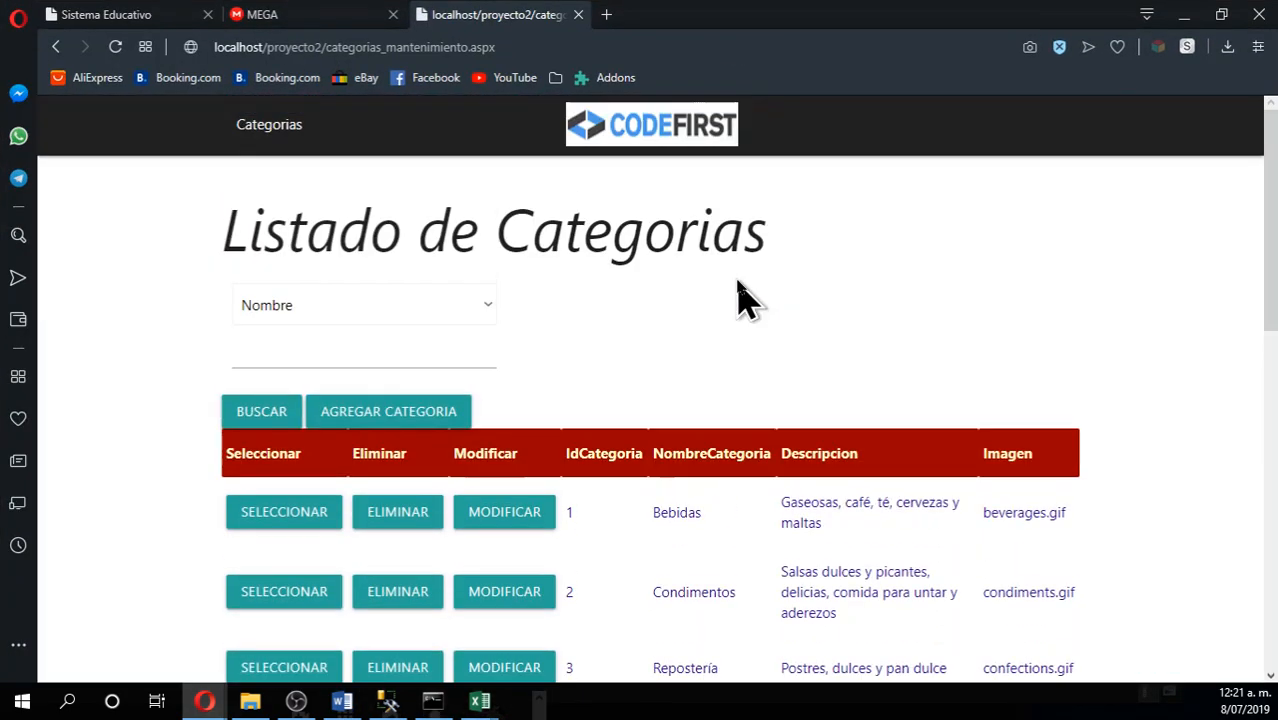
scroll(738, 300, "down", 10)
scroll(738, 300, "up", 9)
scroll(745, 300, "up", 1)
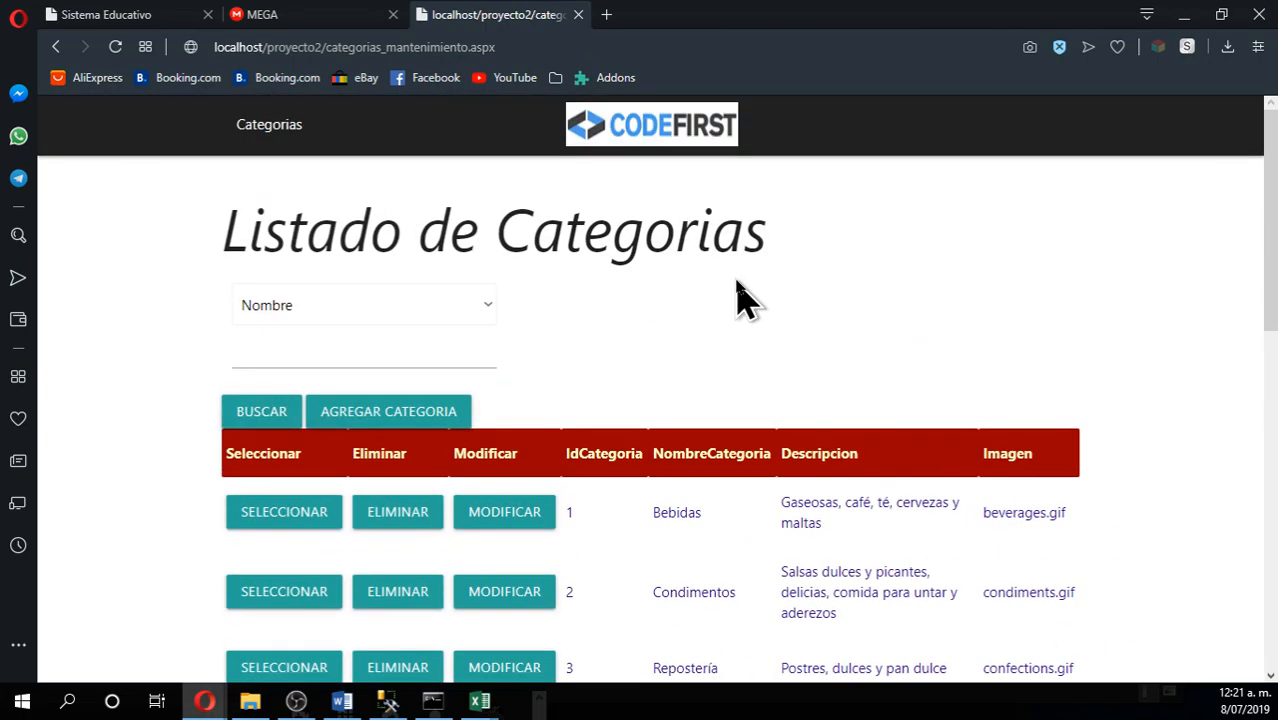
scroll(745, 300, "down", 8)
scroll(745, 300, "up", 8)
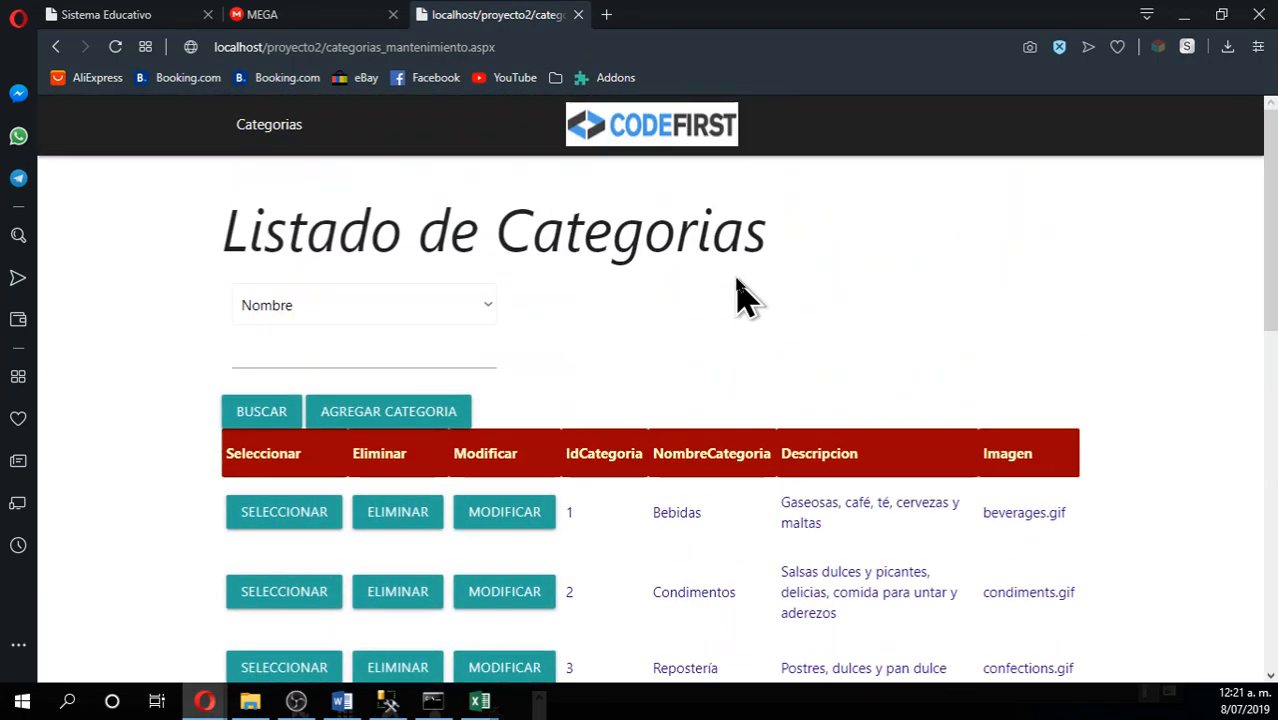
scroll(745, 297, "down", 8)
scroll(745, 297, "up", 8)
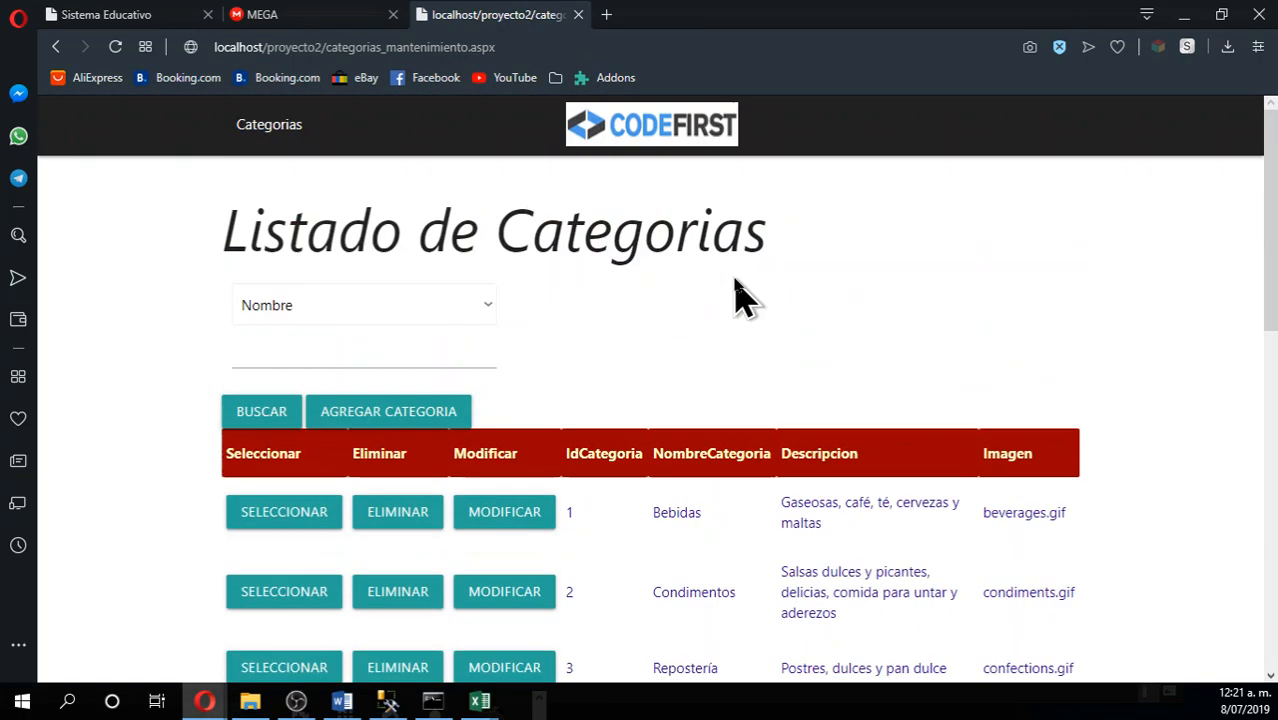
scroll(745, 297, "down", 6)
scroll(745, 297, "up", 6)
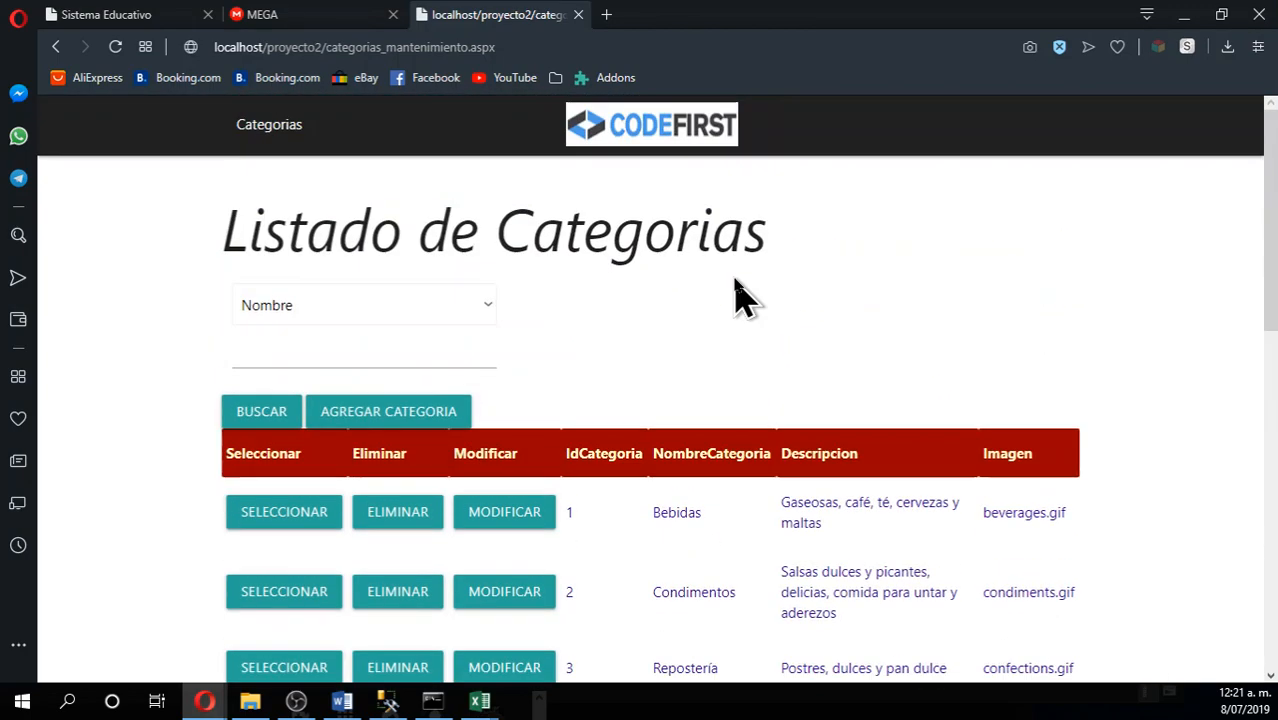
left_click_drag(770, 24, 686, 2)
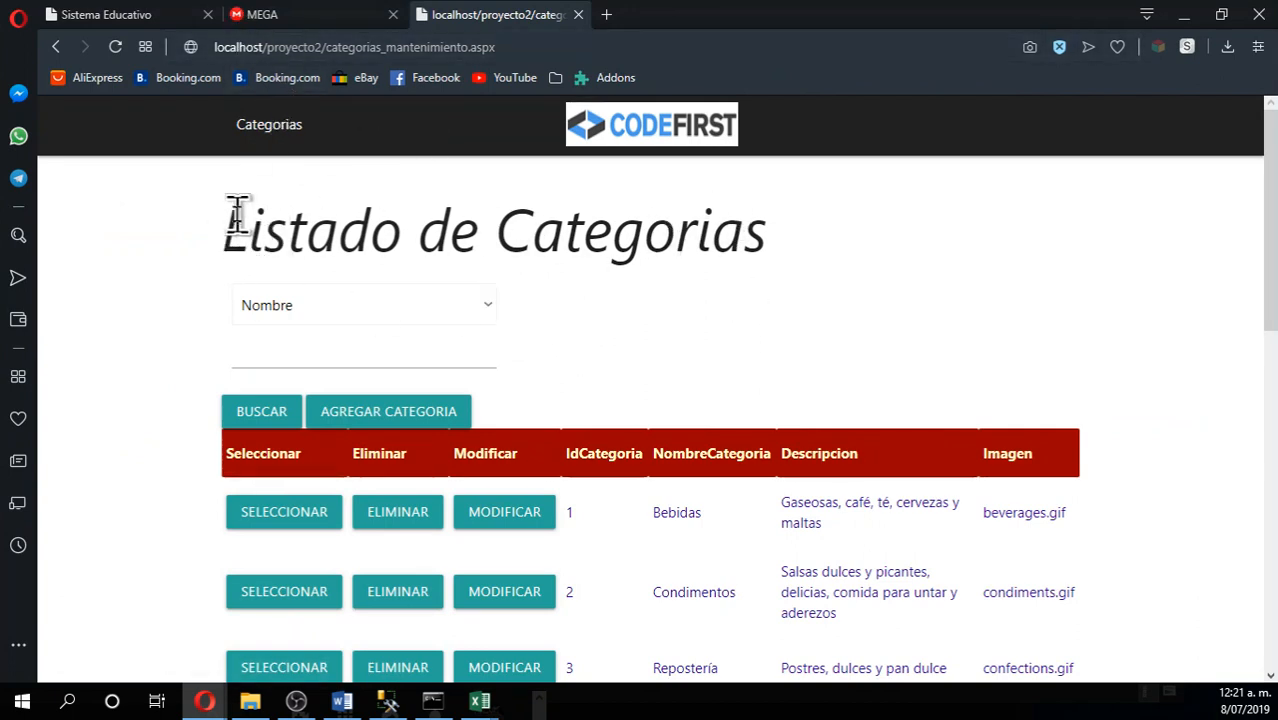
left_click_drag(224, 258, 740, 218)
left_click(819, 265)
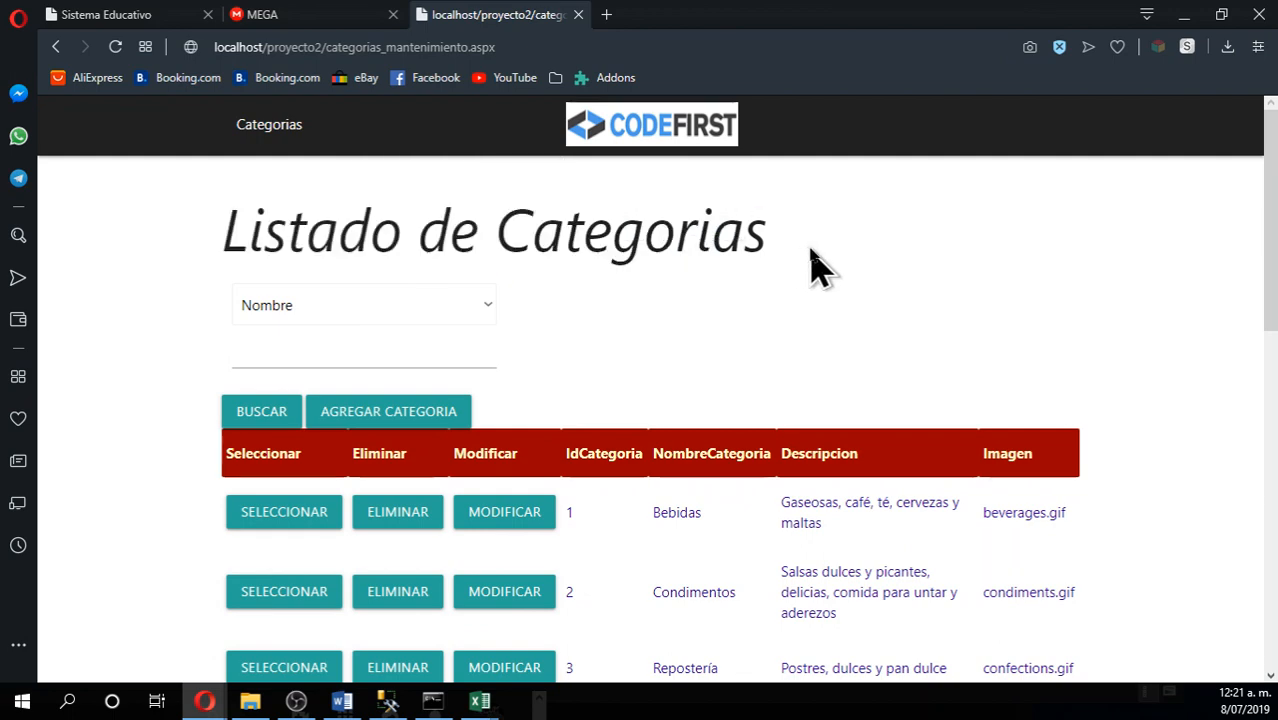
scroll(805, 262, "down", 3)
scroll(805, 262, "up", 3)
scroll(804, 265, "down", 5)
scroll(599, 285, "up", 2)
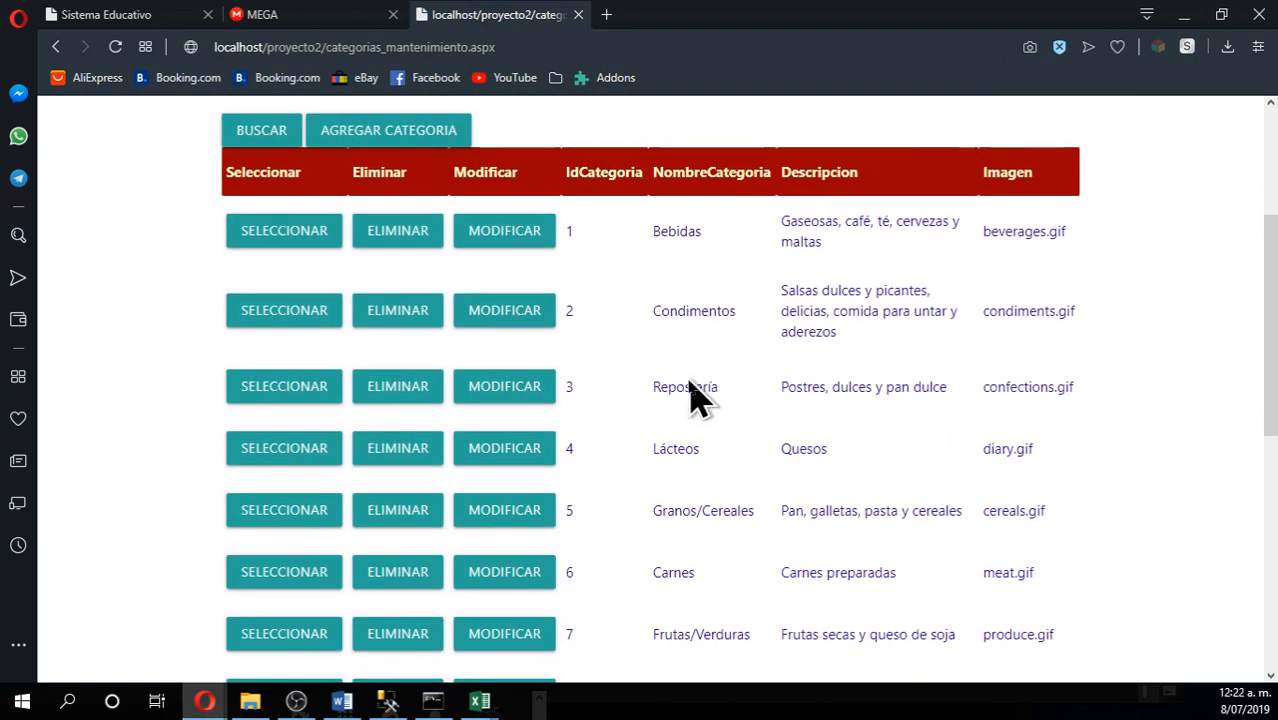
Select the Bebidas row and open its Modificar Categorias edit form
left_click_drag(653, 512, 730, 510)
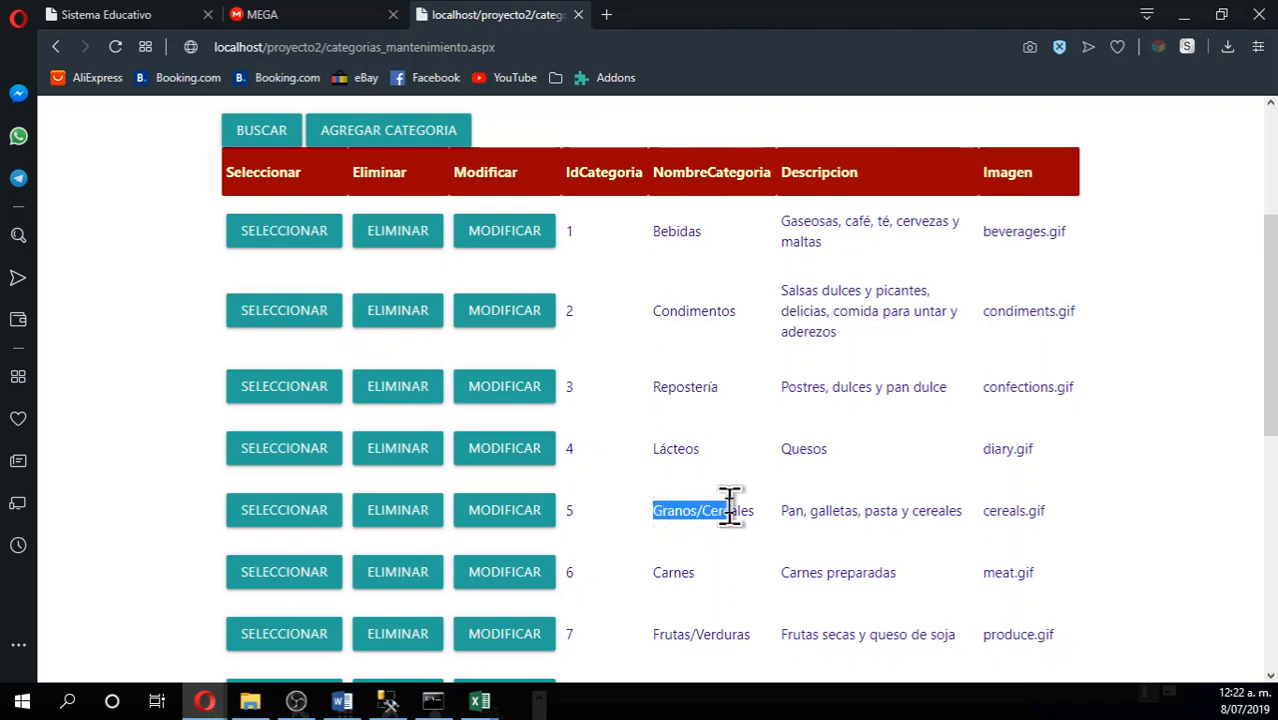
left_click(218, 264)
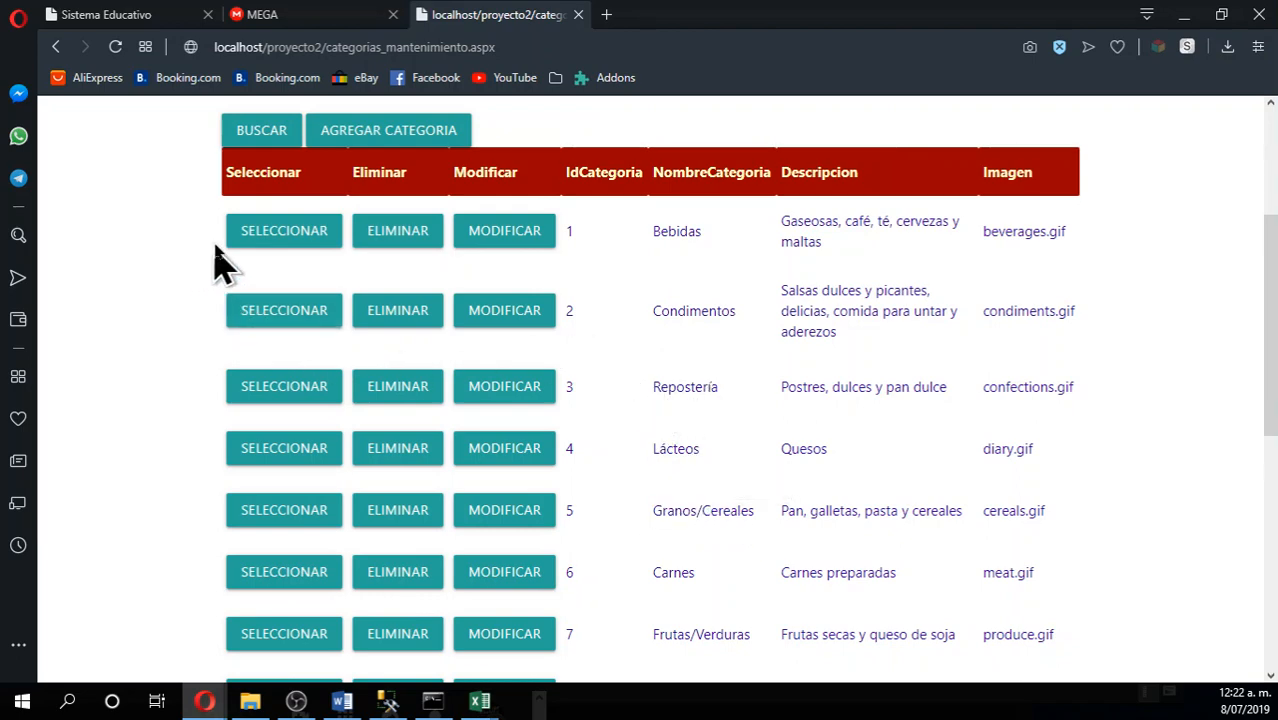
left_click(270, 235)
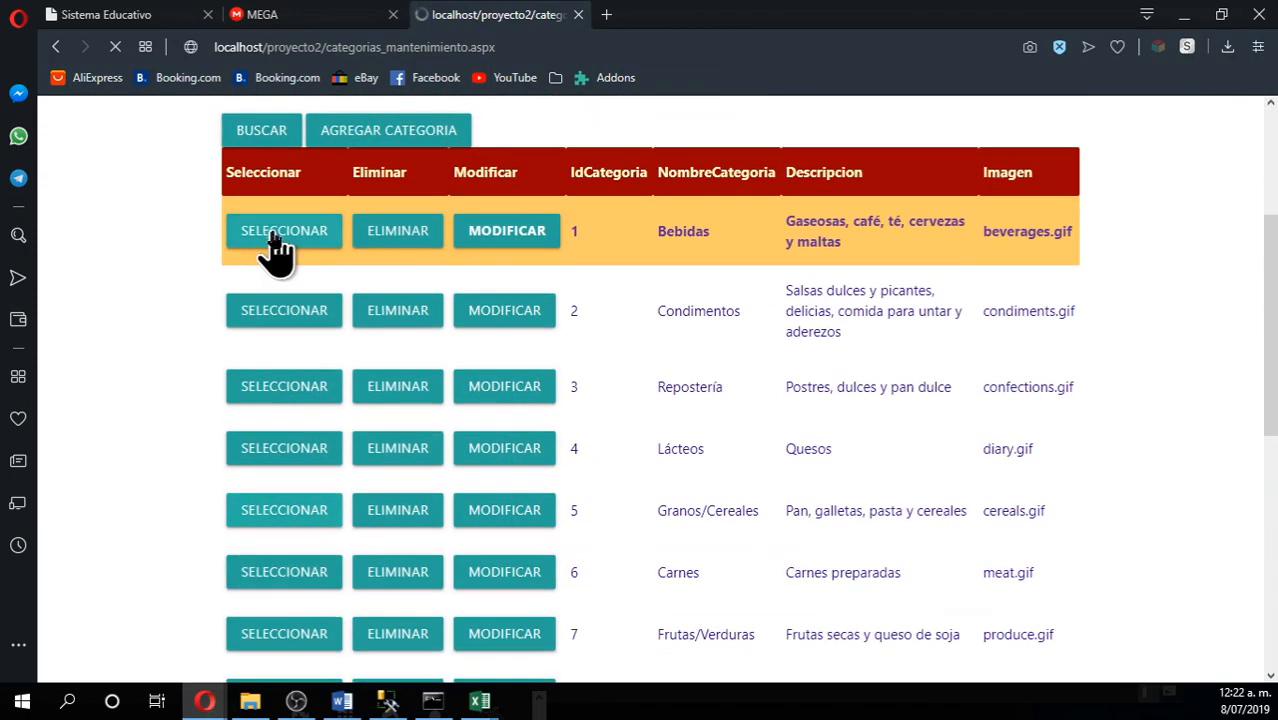
left_click(490, 245)
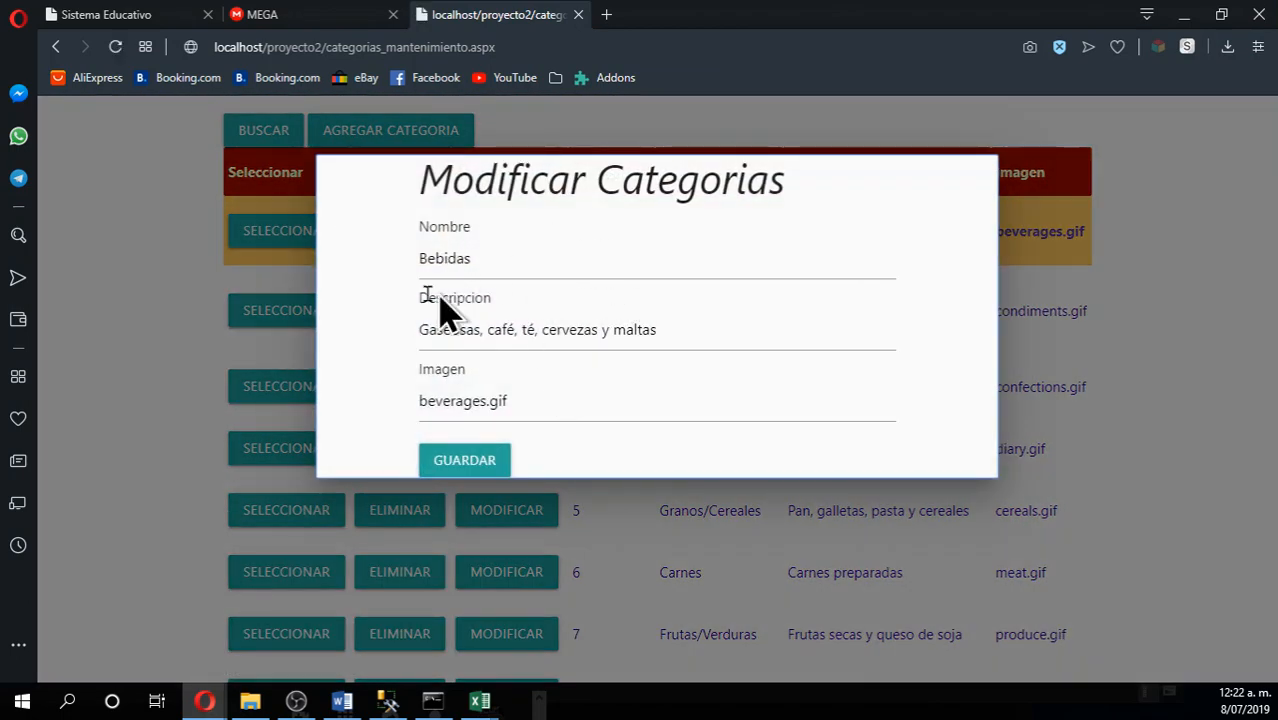
Close the Bebidas edit form without saving any changes
left_click(150, 252)
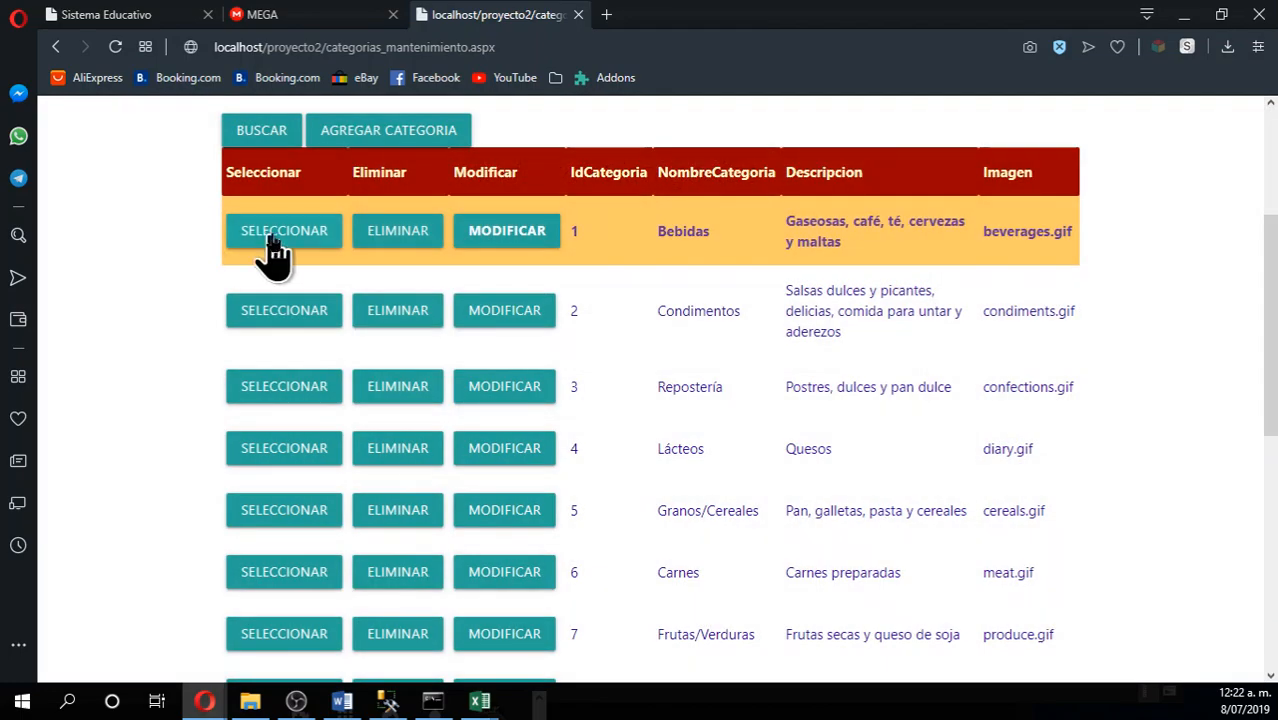
scroll(200, 275, "down", 3)
scroll(200, 275, "up", 3)
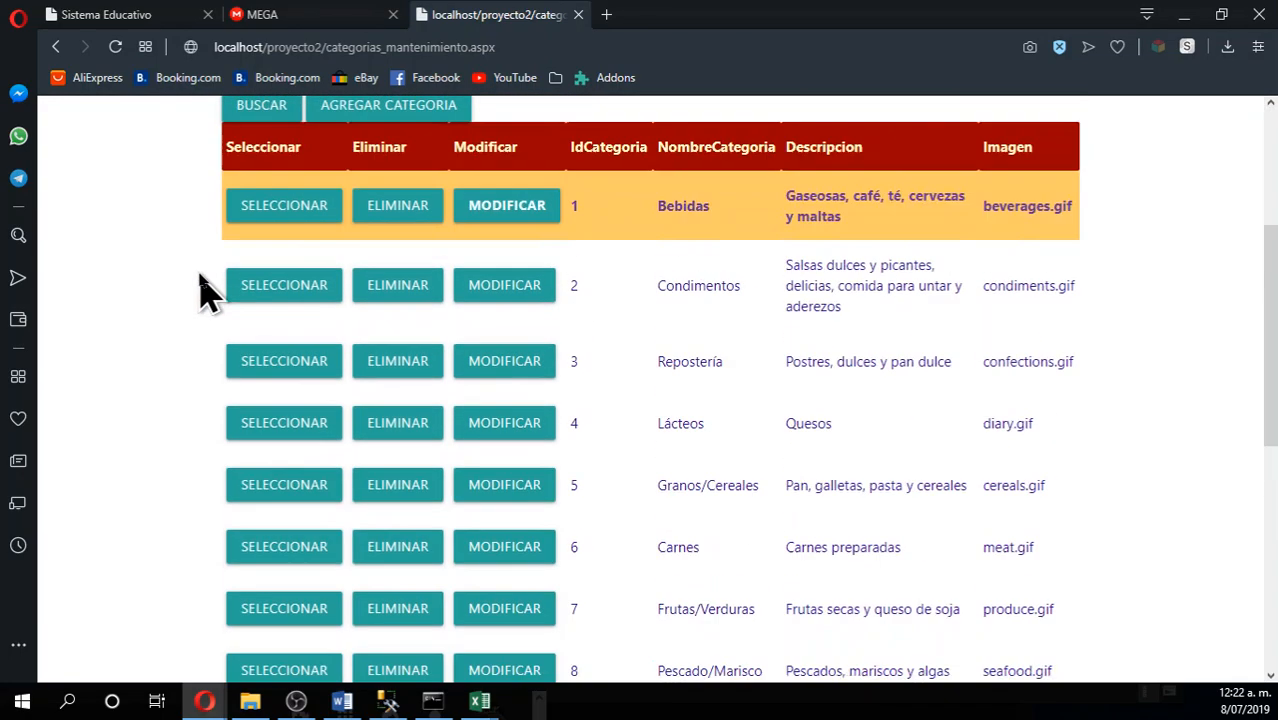
scroll(380, 250, "up", 3)
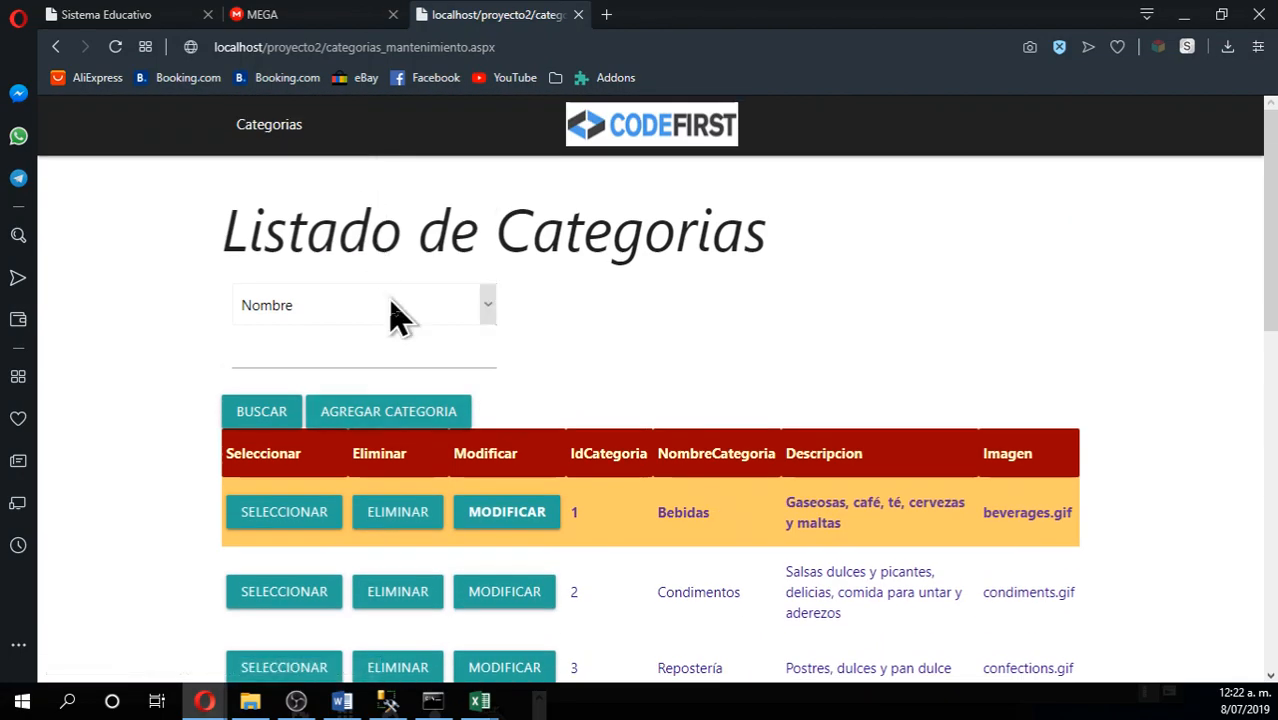
Register a new category with name, description and image all 'a', then find it as Id 40
left_click(395, 411)
left_click(466, 268)
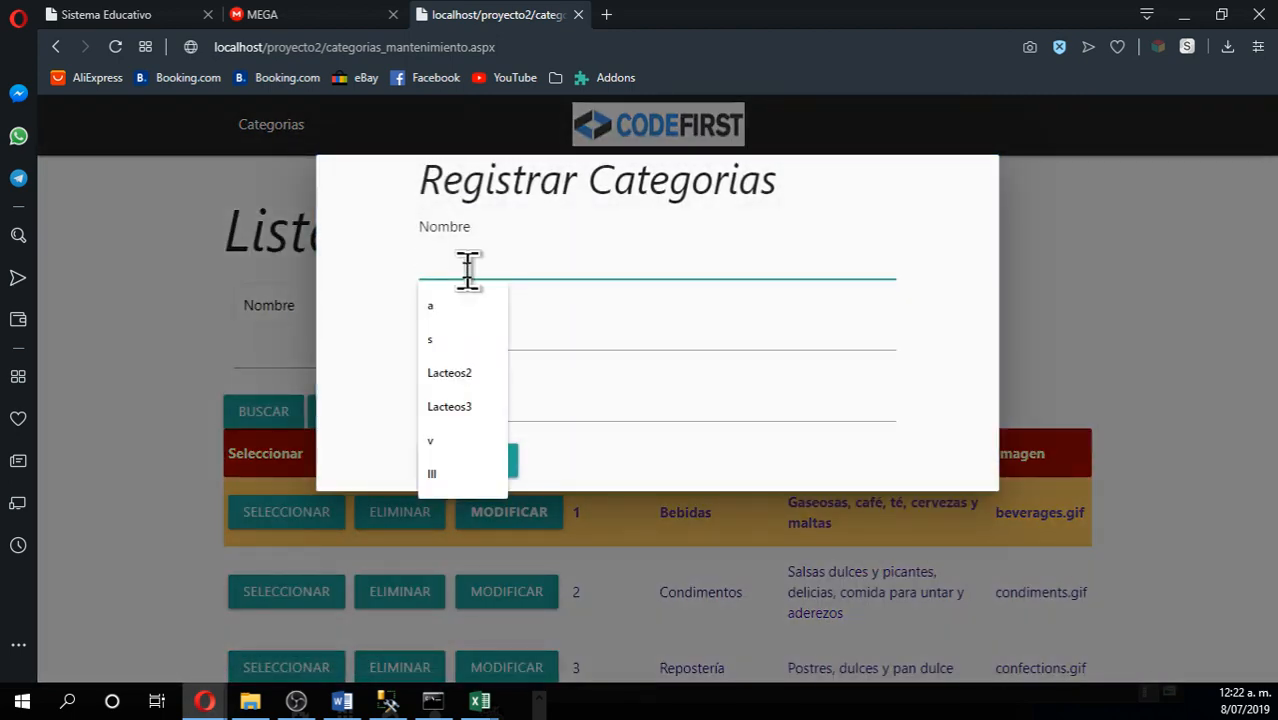
type("a")
key("Tab")
type("a")
key("Tab")
type("a")
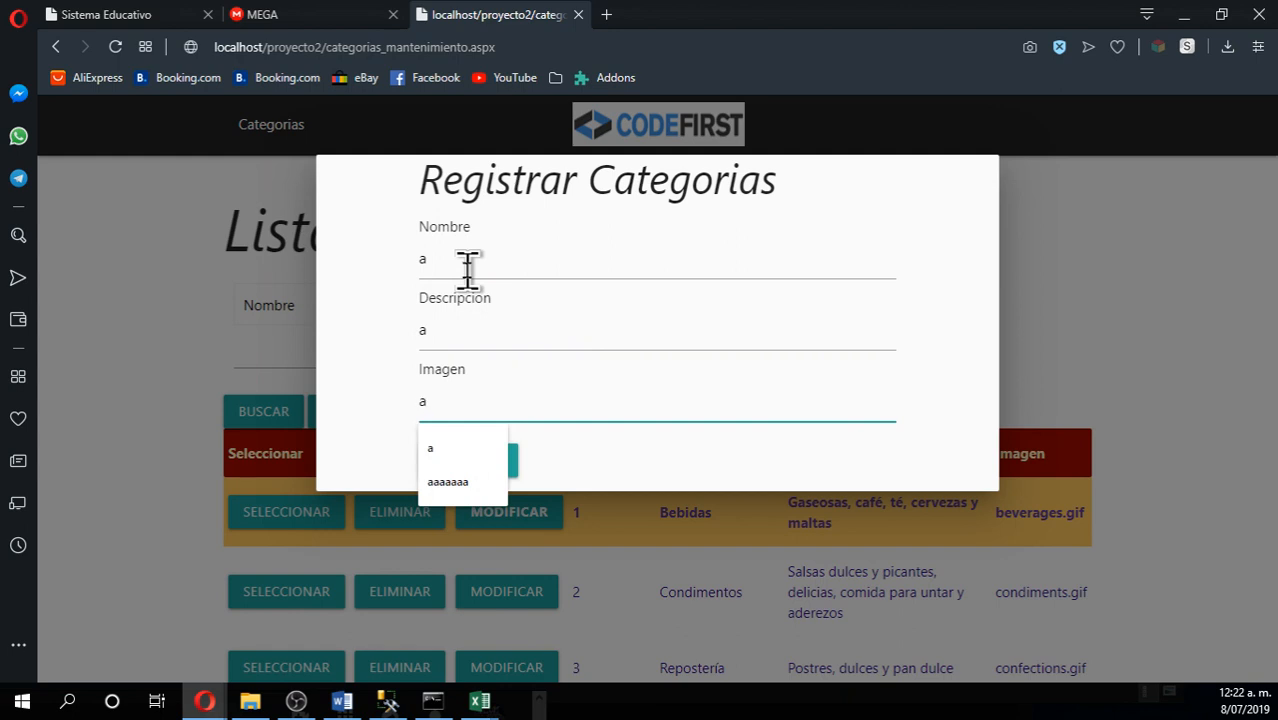
left_click(524, 330)
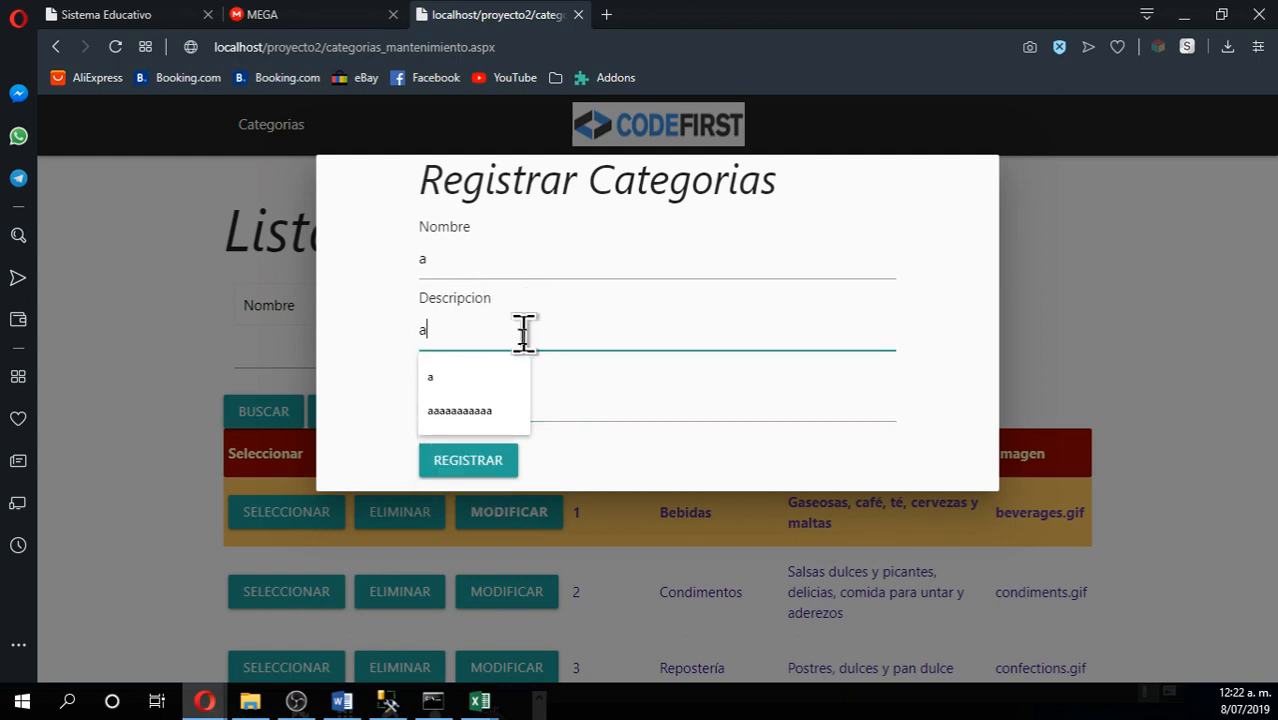
left_click(476, 463)
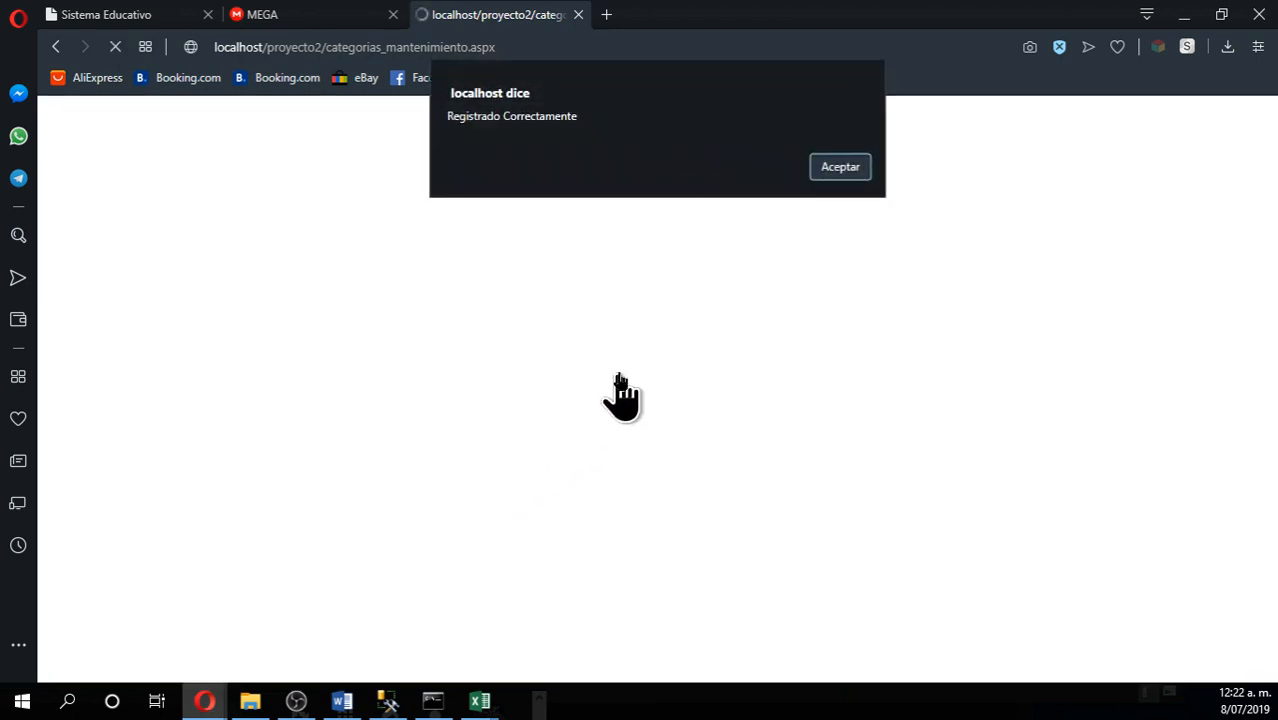
left_click(840, 170)
scroll(660, 400, "down", 8)
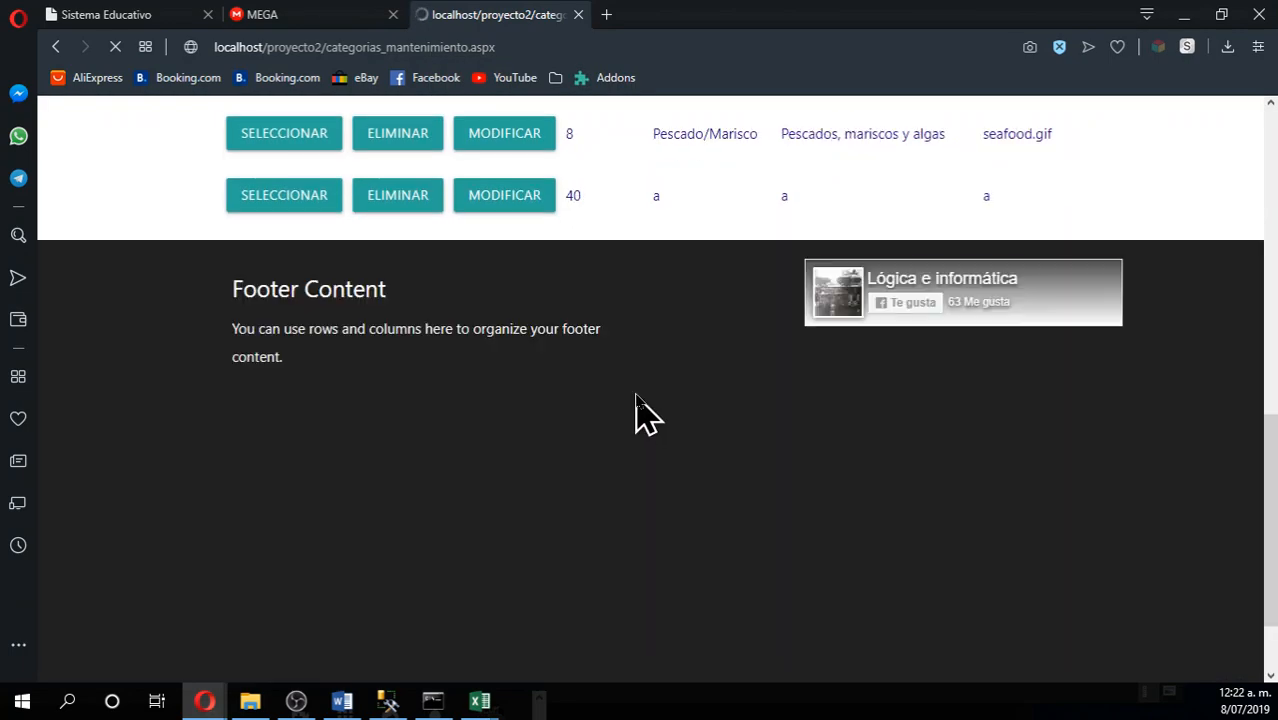
scroll(640, 405, "up", 3)
scroll(568, 428, "up", 5)
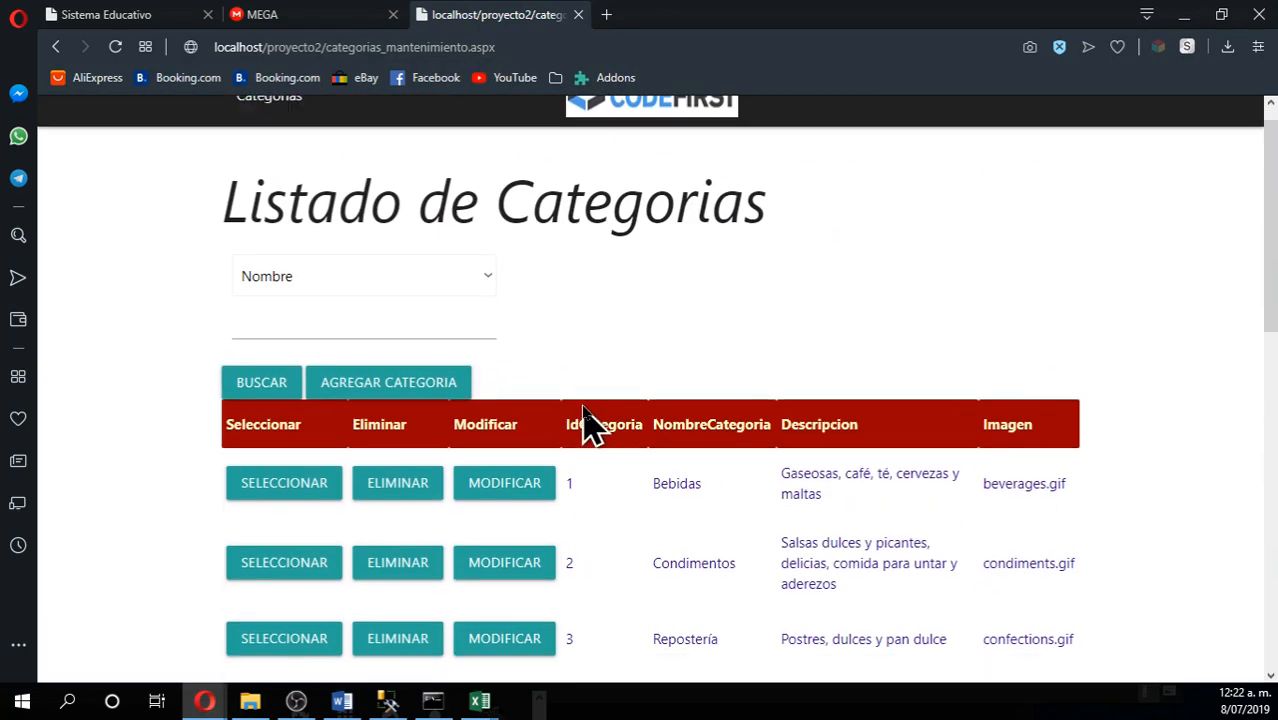
scroll(590, 420, "down", 8)
scroll(660, 330, "up", 3)
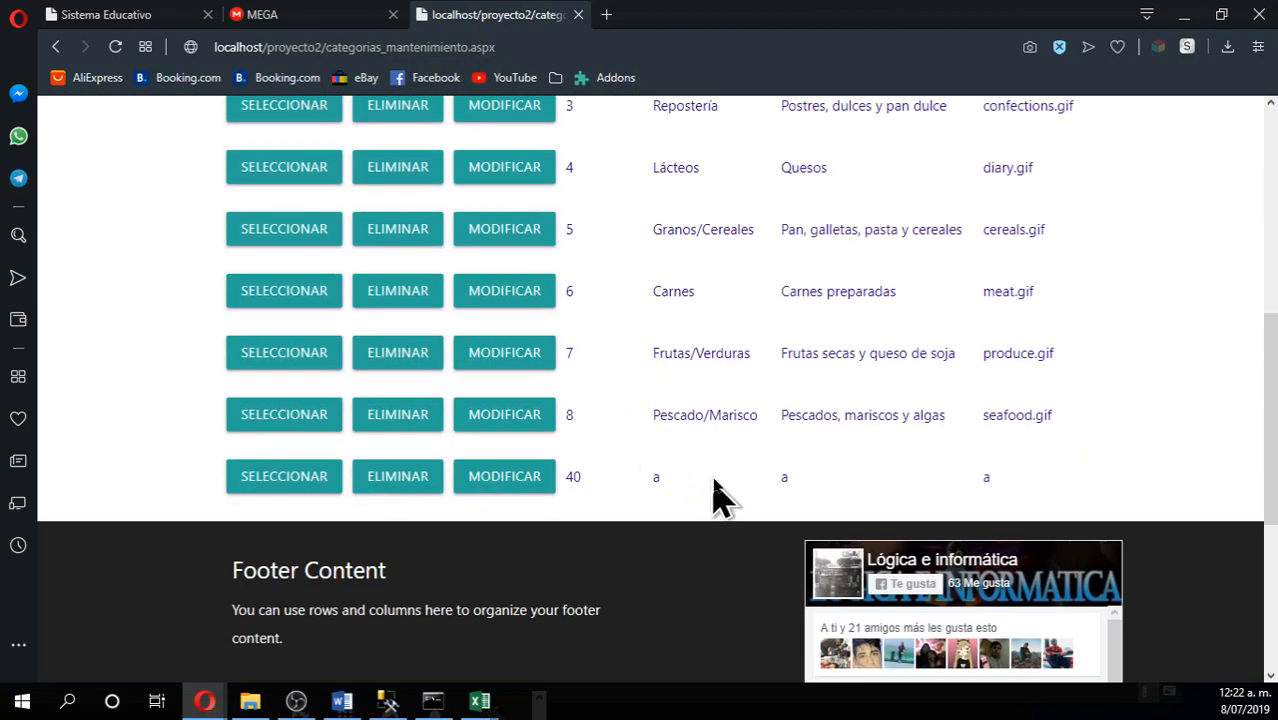
scroll(665, 395, "up", 5)
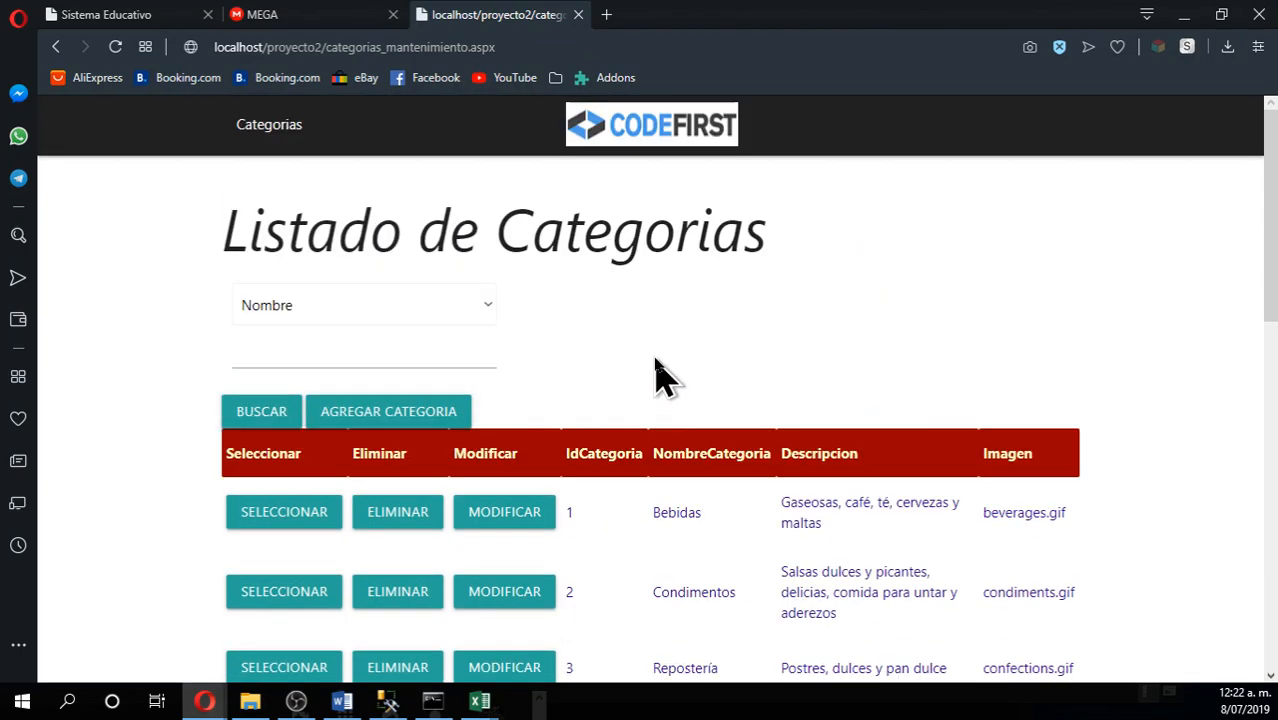
left_click_drag(785, 25, 865, 150)
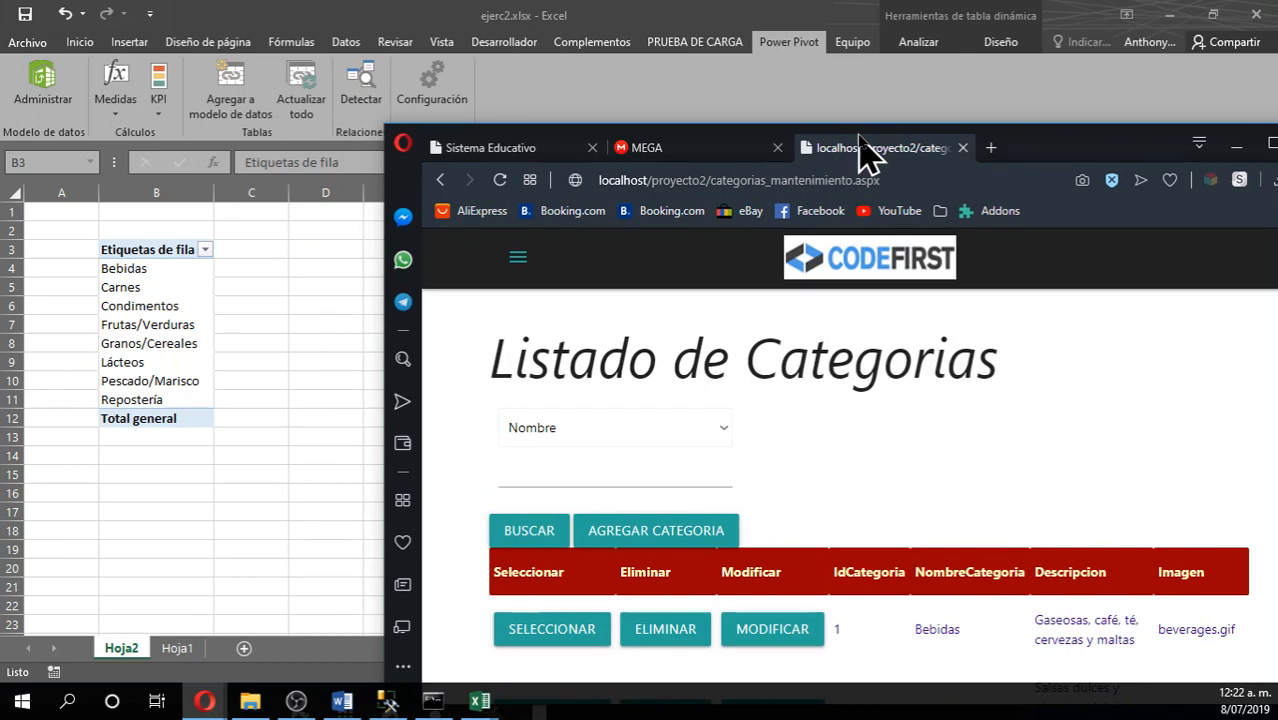
left_click_drag(860, 135, 1276, 110)
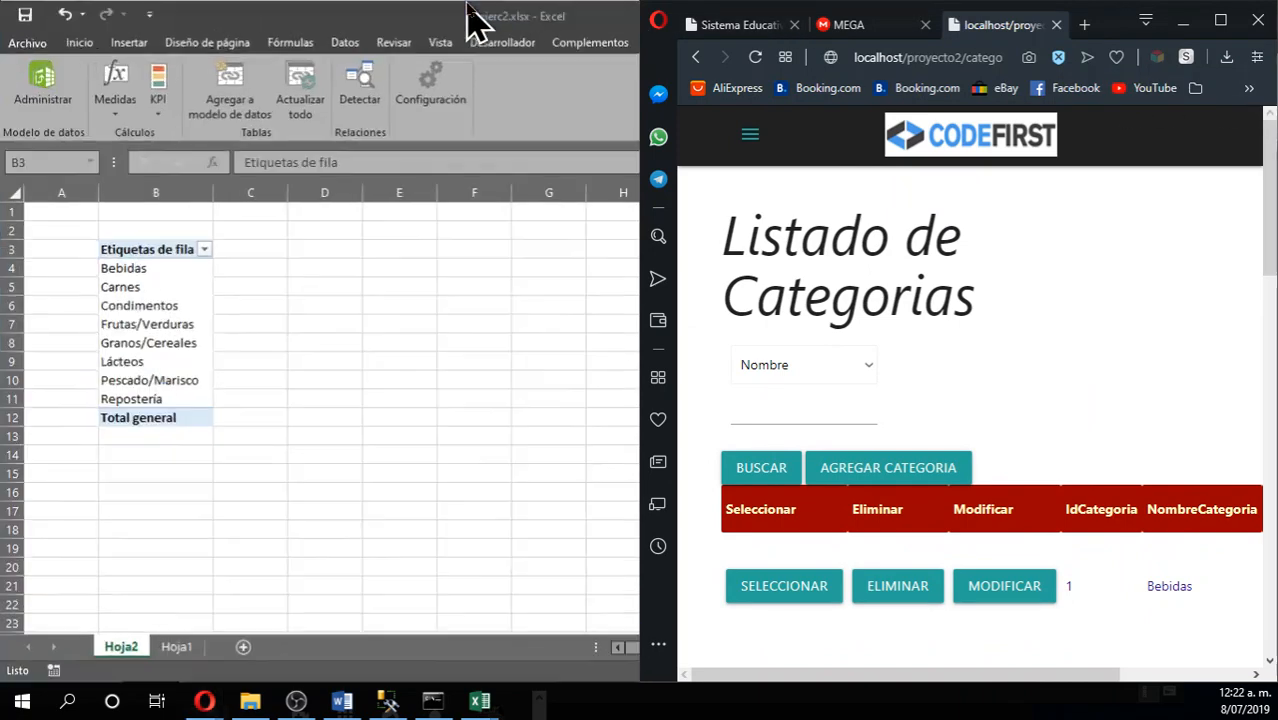
left_click(458, 32)
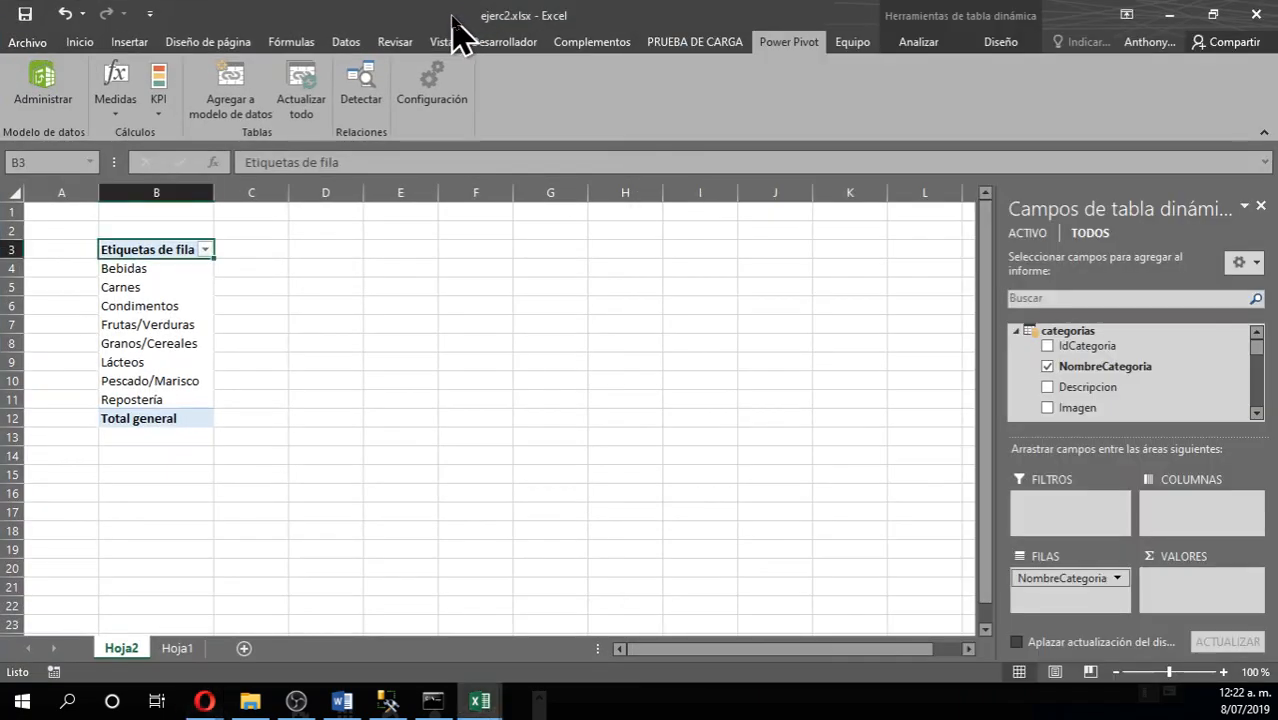
left_click(300, 130)
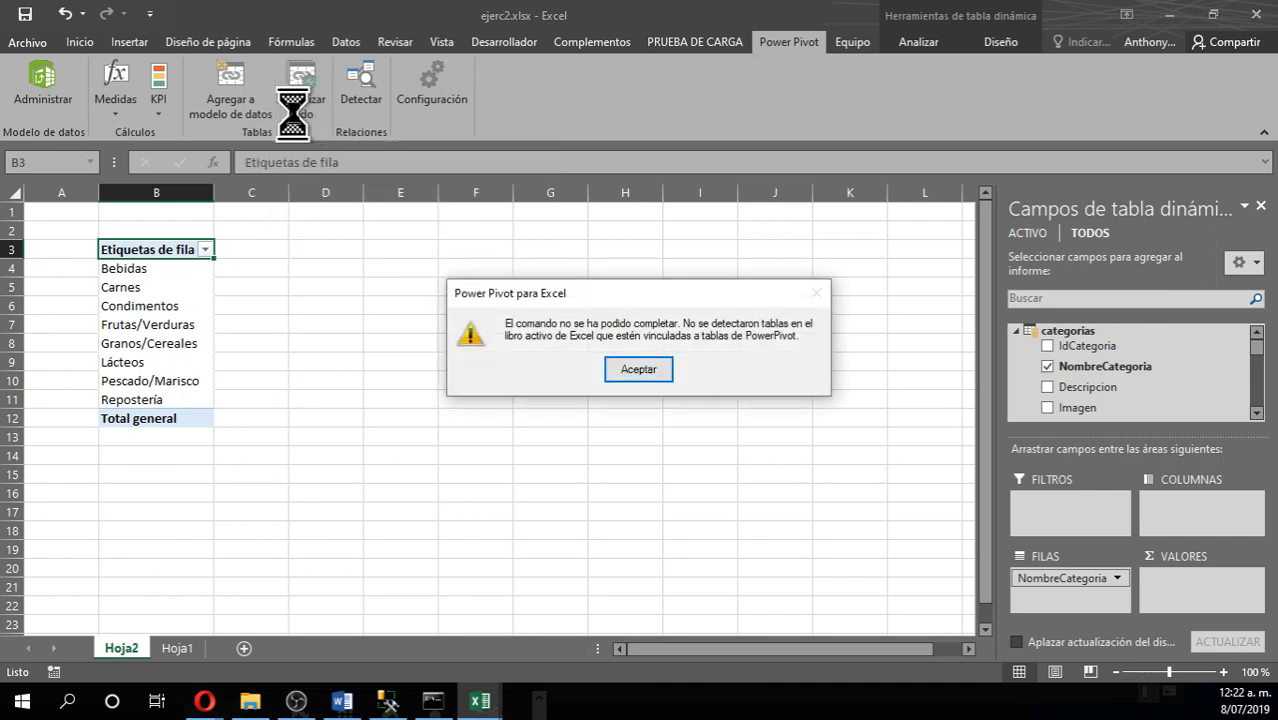
left_click(640, 370)
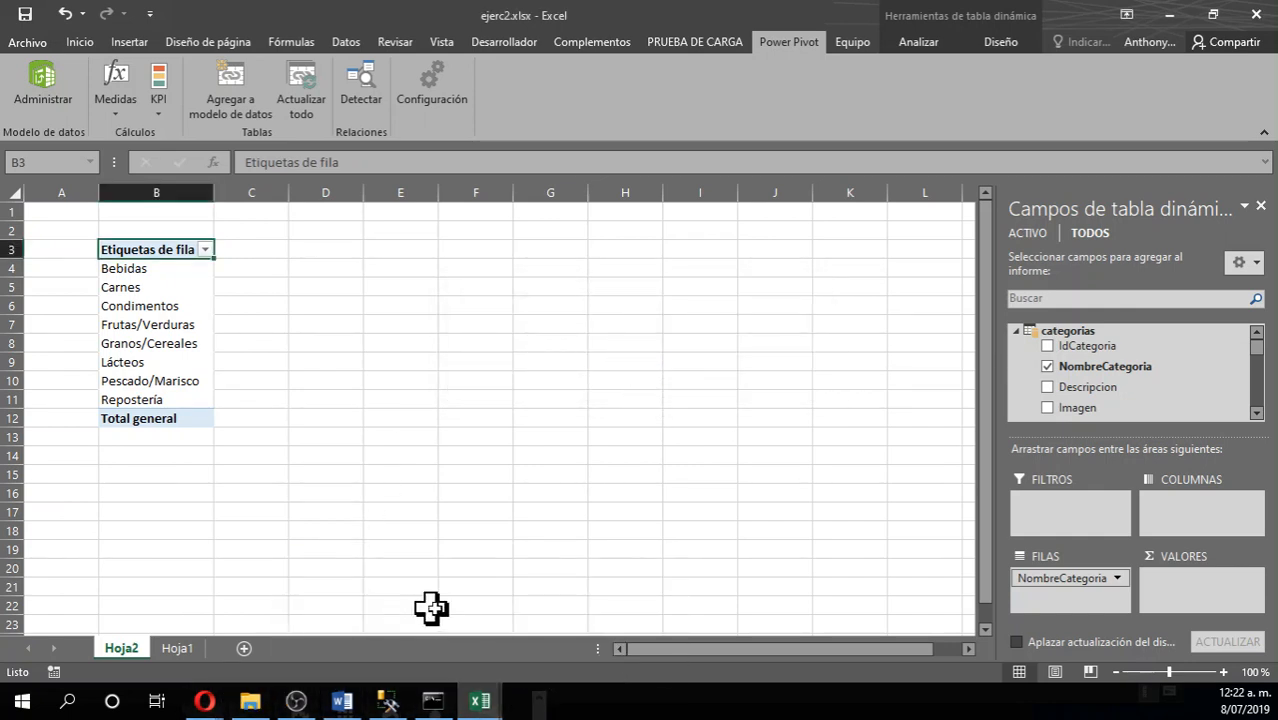
Refresh the categorias data in the Power Pivot window from SQL Server
left_click(480, 703)
left_click(594, 626)
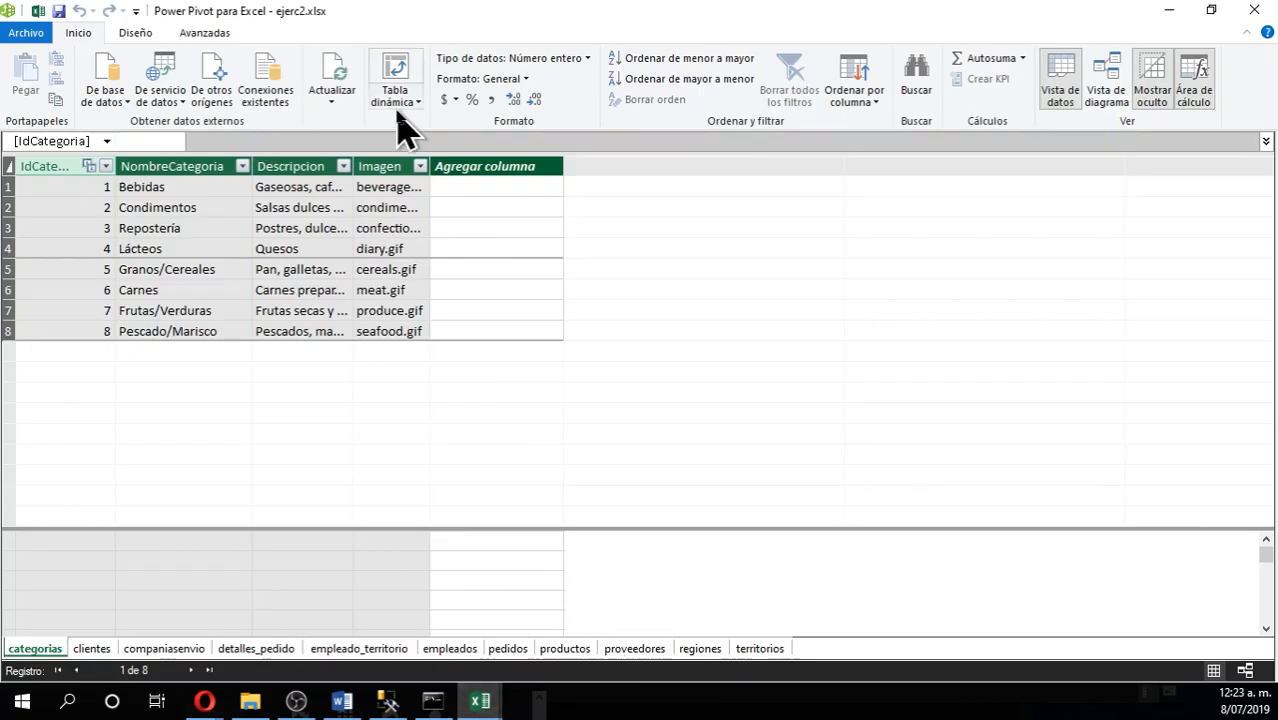
left_click(331, 65)
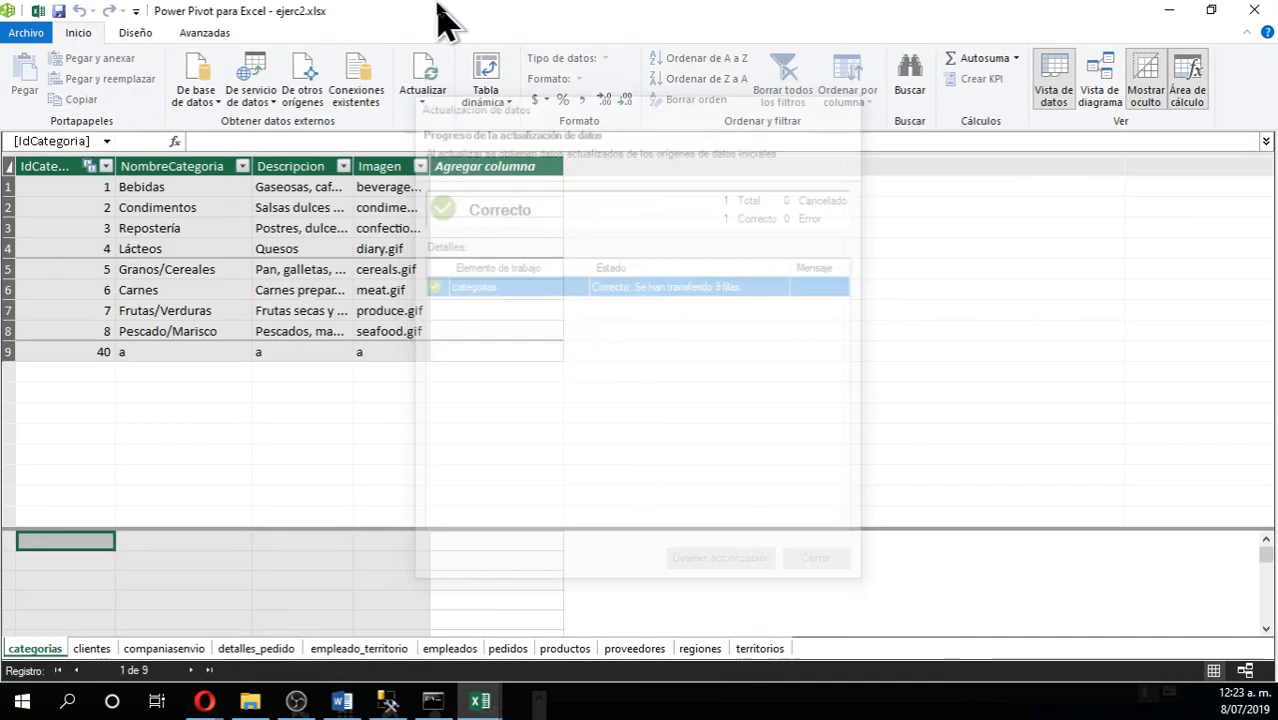
Back on Hoja2, select the new category a row in the pivot table
left_click_drag(437, 5, 717, 215)
left_click(566, 20)
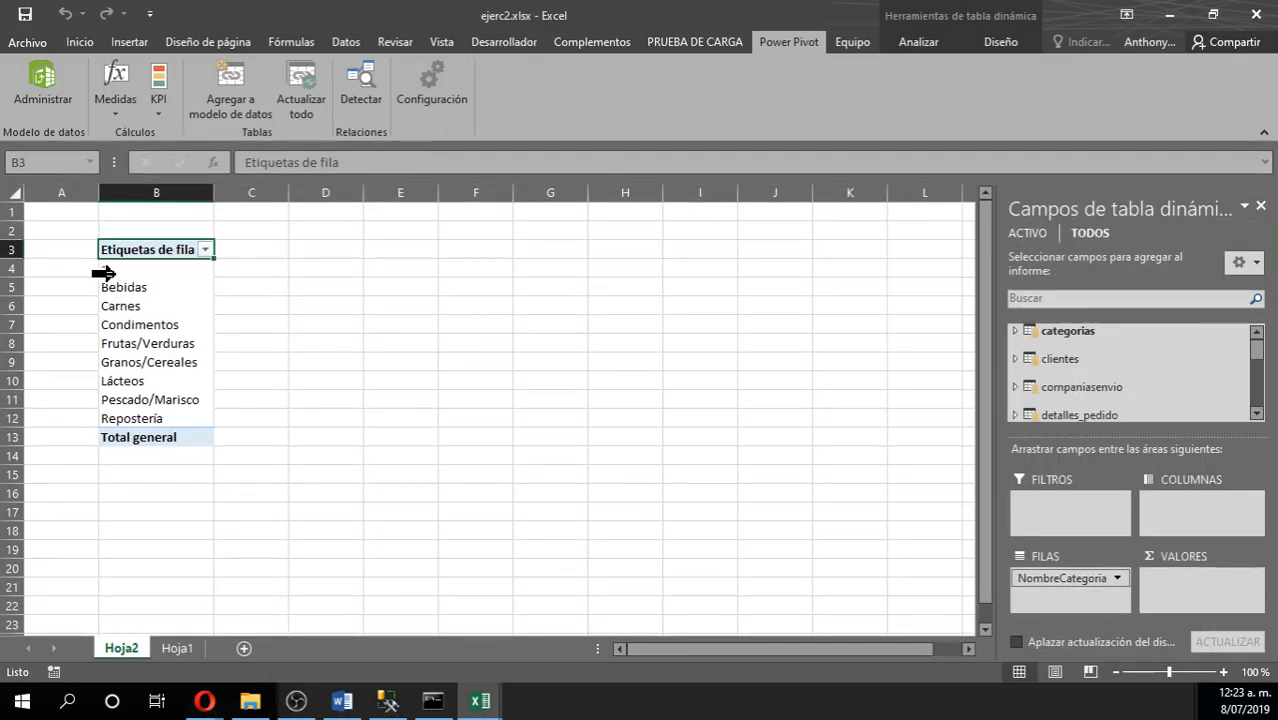
left_click(108, 272)
type("a")
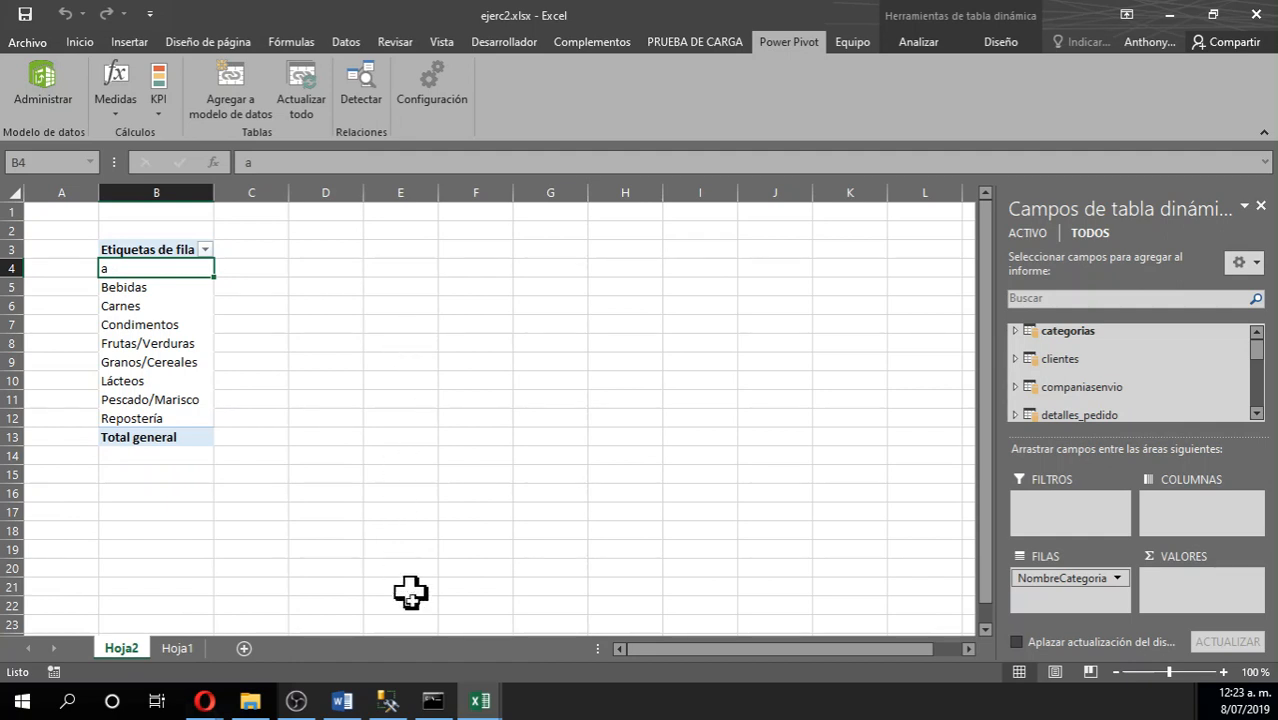
mouse_move(204, 700)
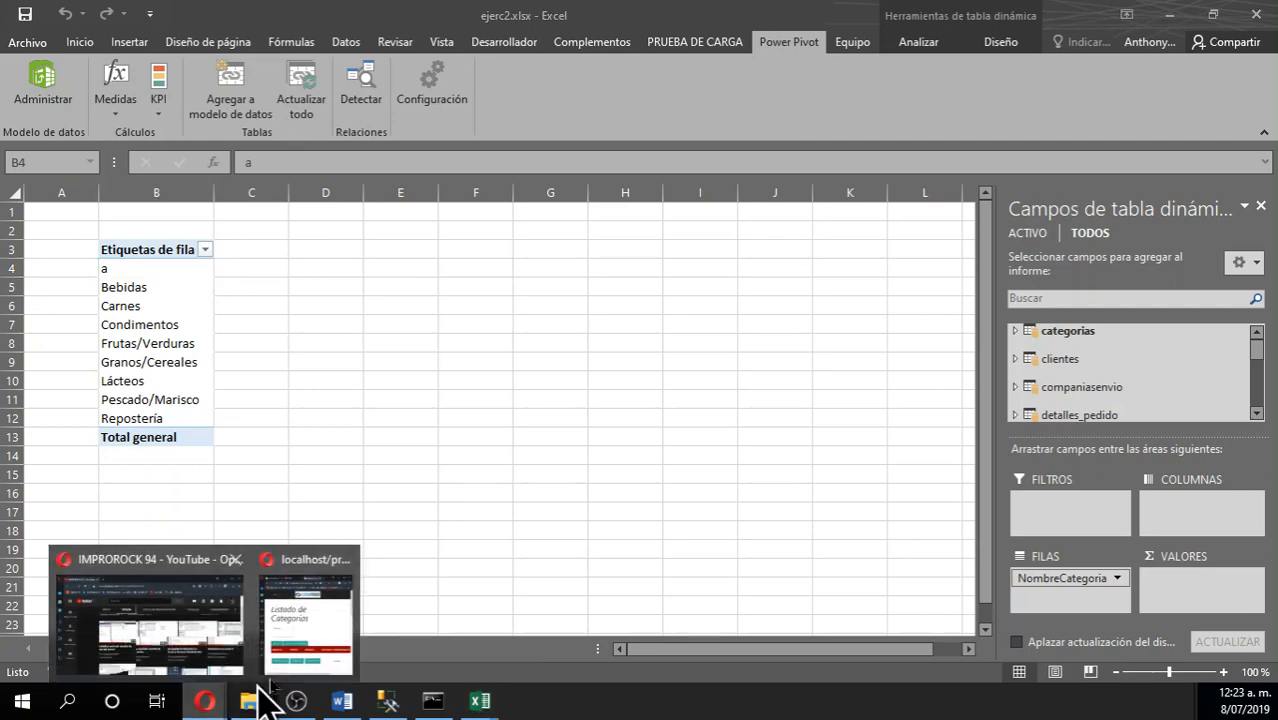
left_click(325, 605)
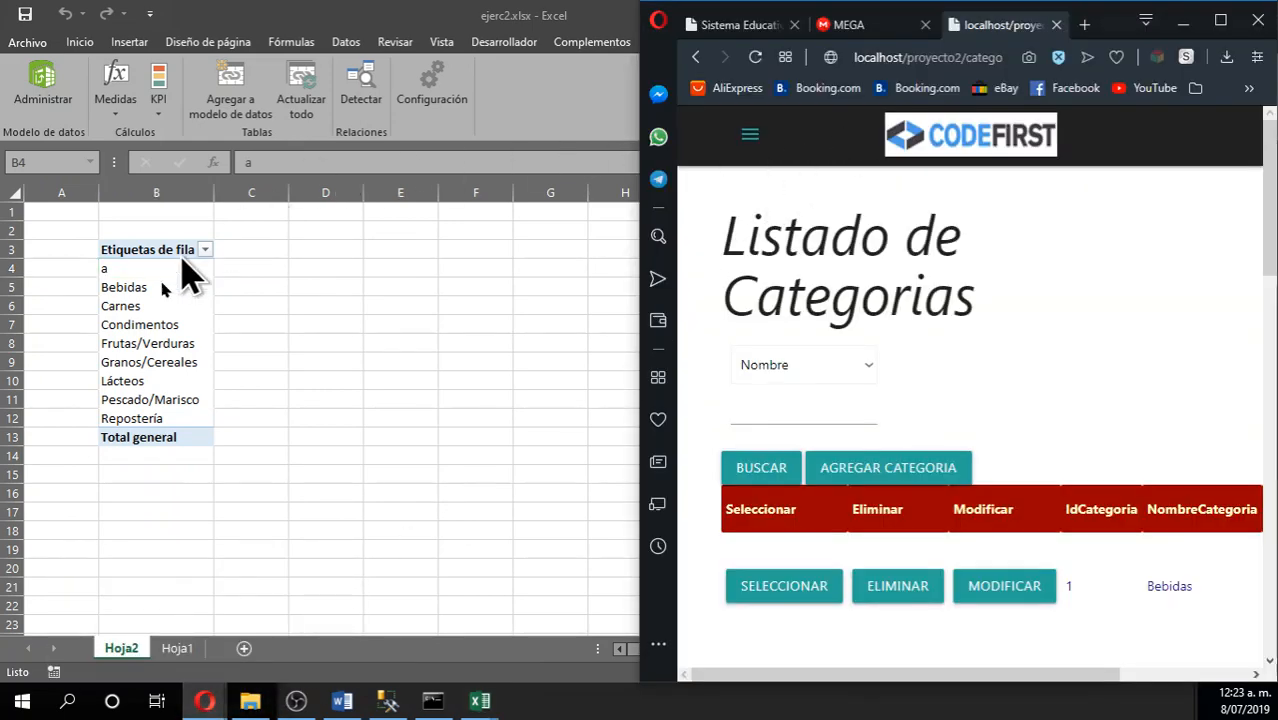
left_click(388, 700)
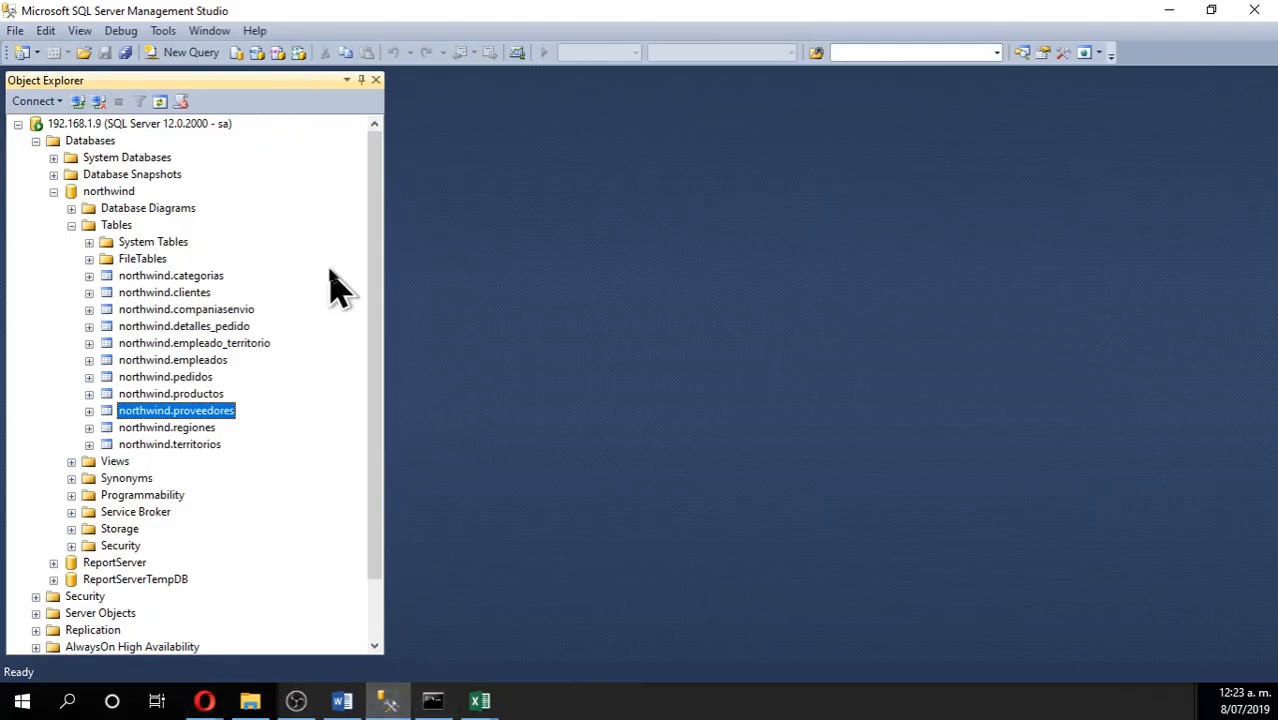
left_click(1168, 10)
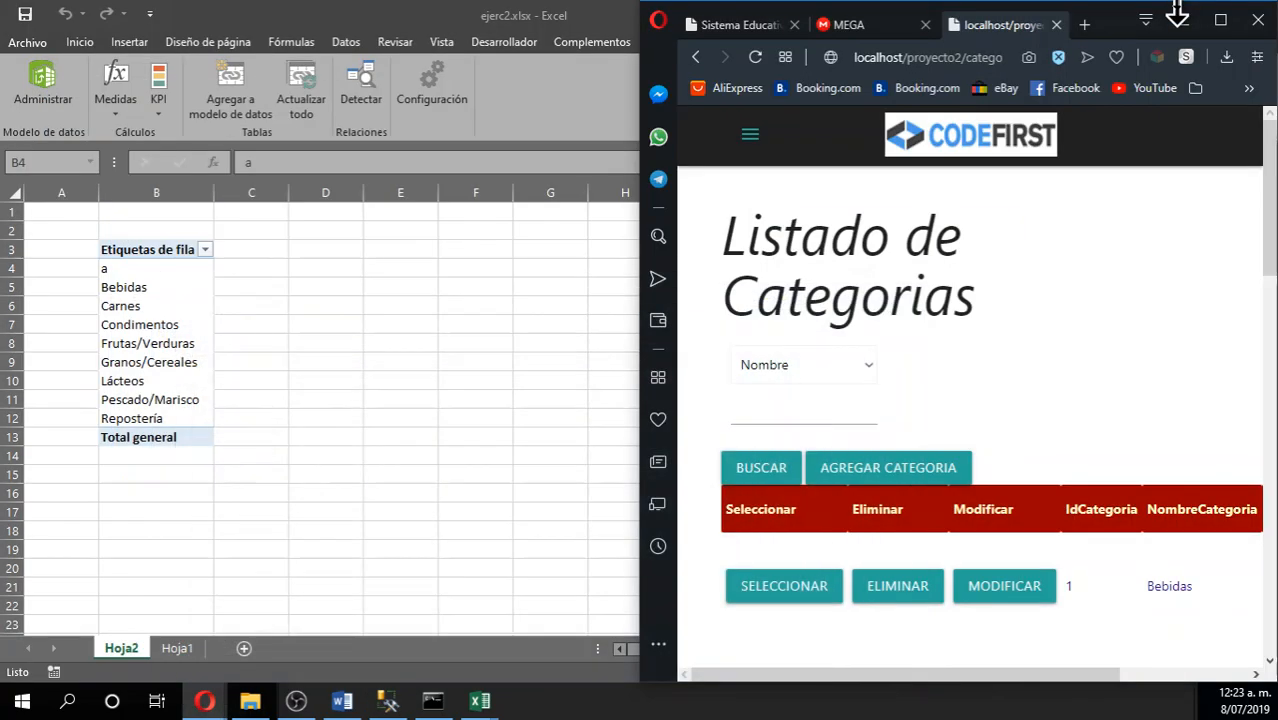
left_click(1220, 21)
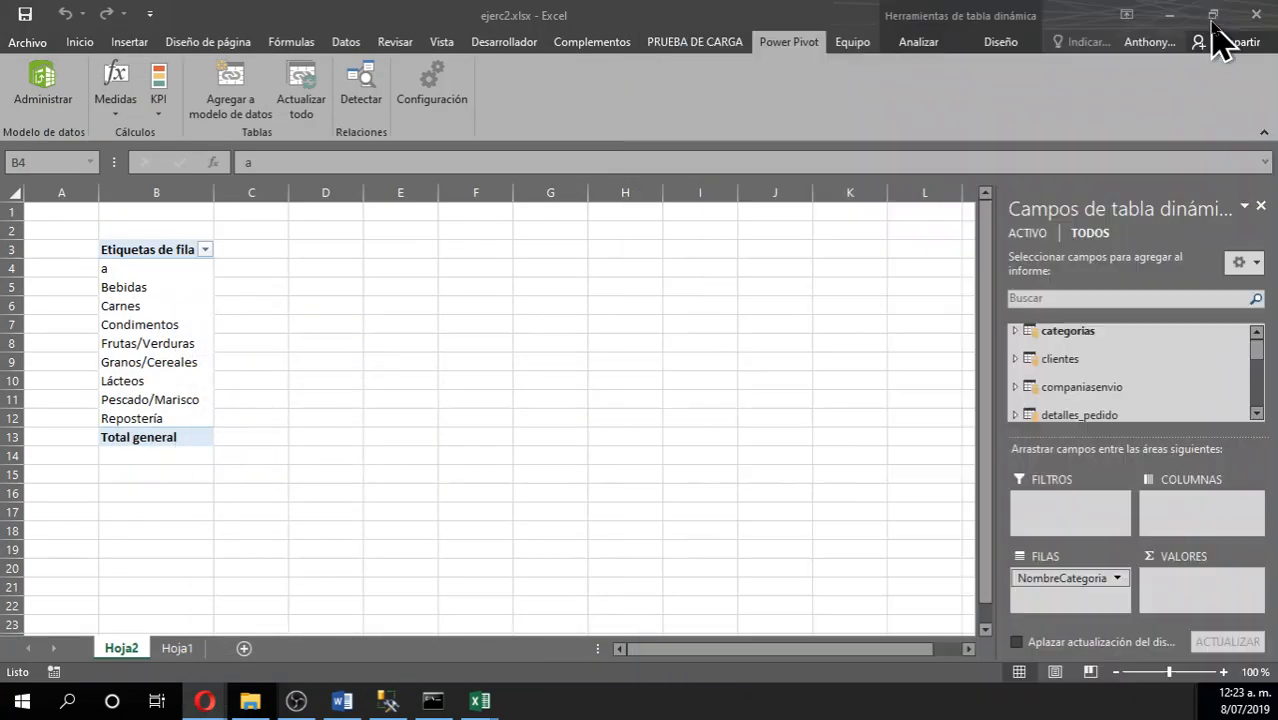
left_click(499, 46)
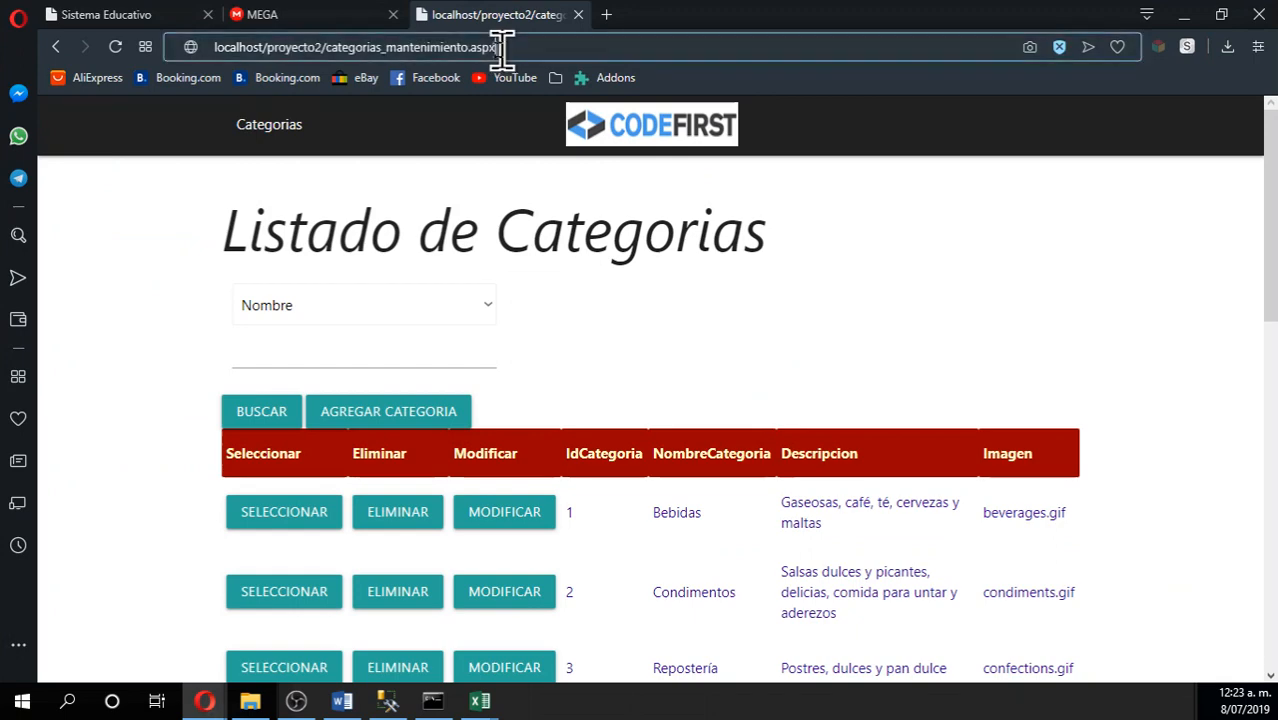
left_click_drag(690, 22, 1060, 91)
left_click_drag(866, 300, 1160, 300)
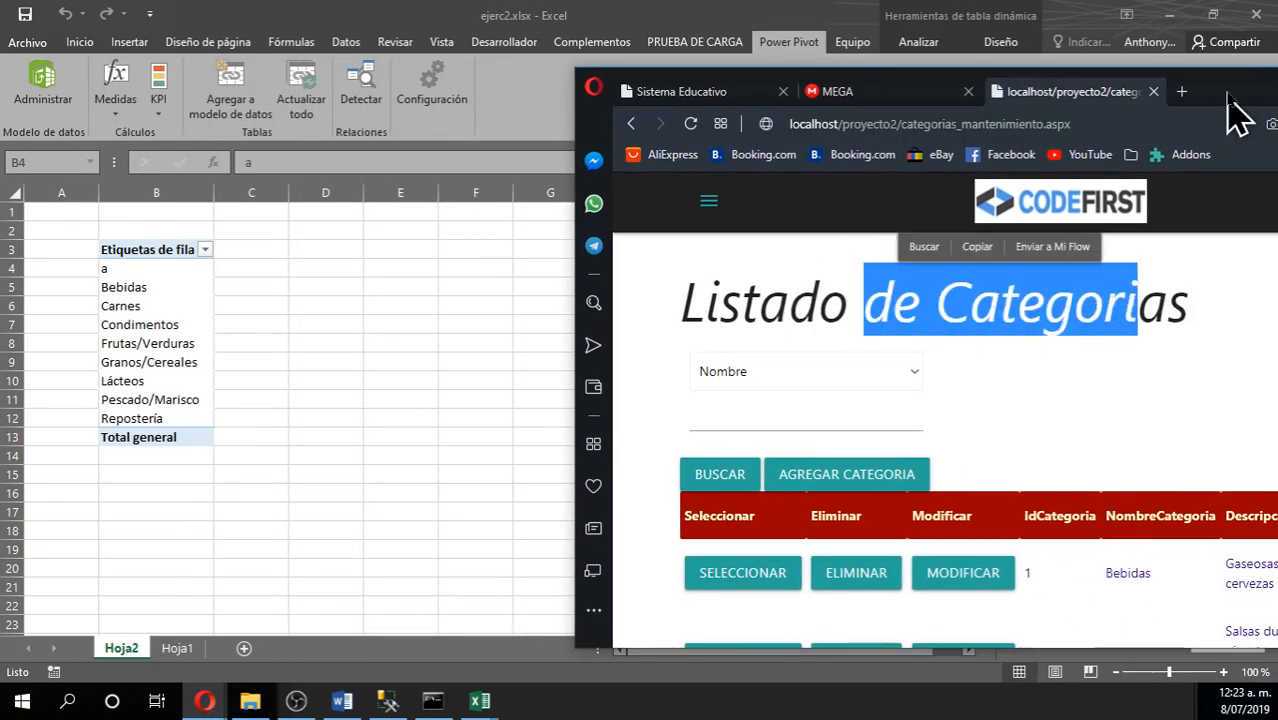
double_click(1240, 100)
scroll(735, 415, "down", 5)
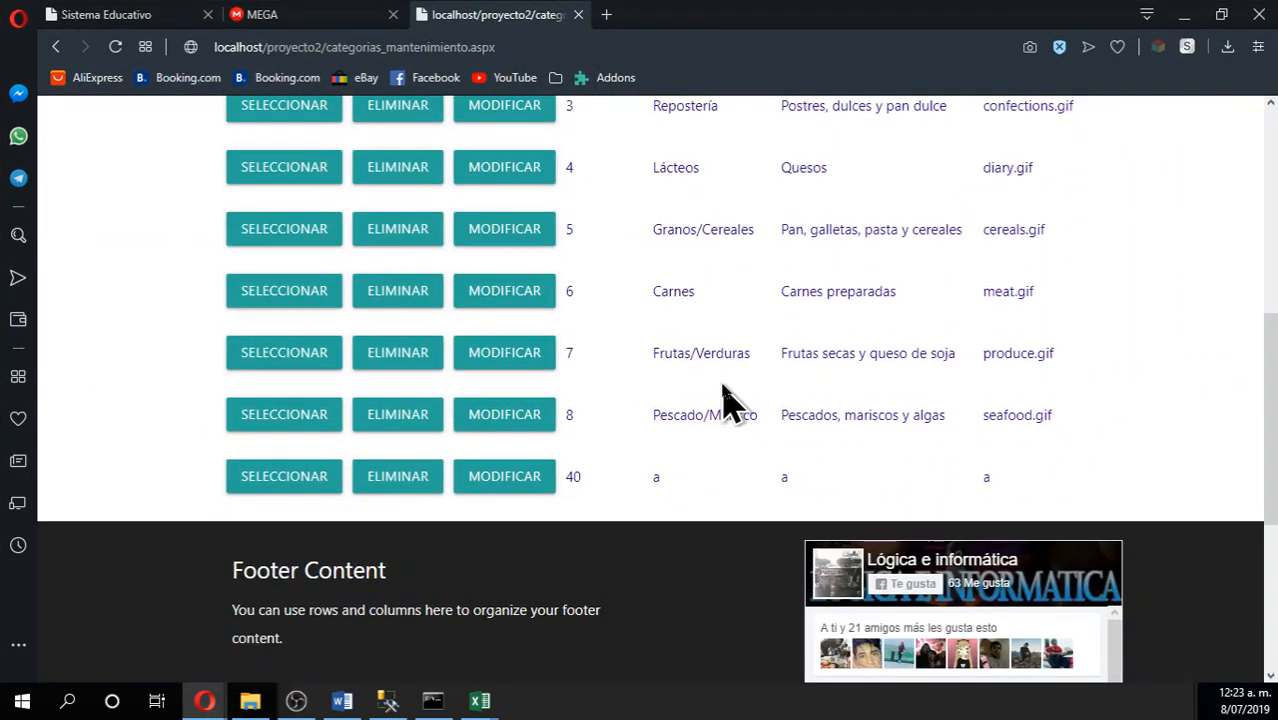
scroll(660, 360, "up", 3)
scroll(716, 345, "down", 3)
scroll(548, 415, "up", 3)
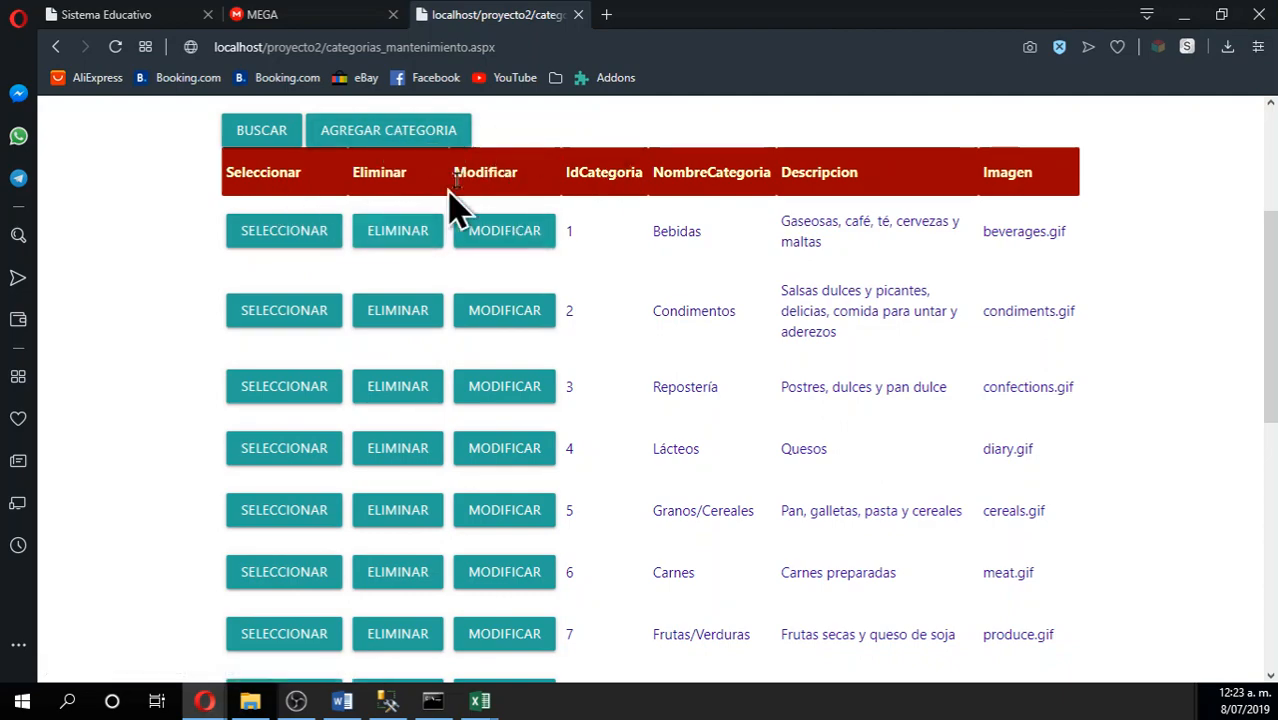
left_click_drag(784, 23, 1245, 99)
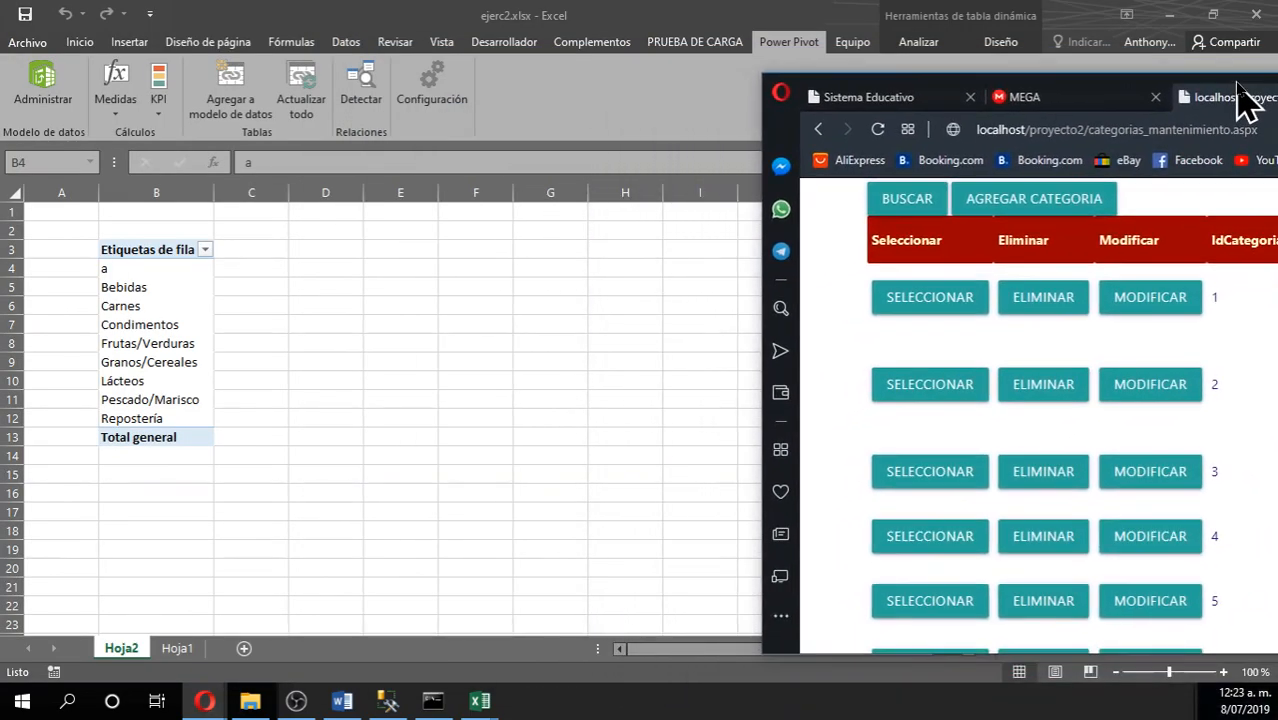
left_click(505, 20)
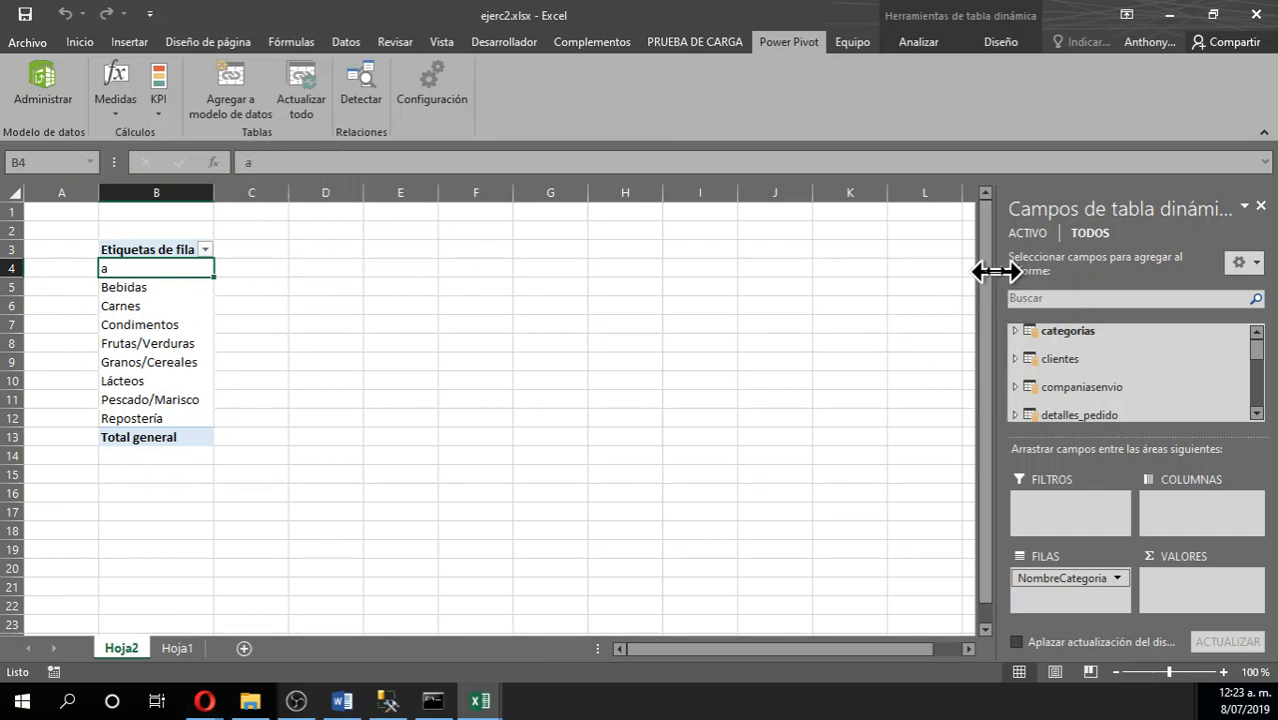
Widen the PivotTable Fields pane and restore SQL Server Management Studio to a smaller window
left_click_drag(996, 270, 902, 277)
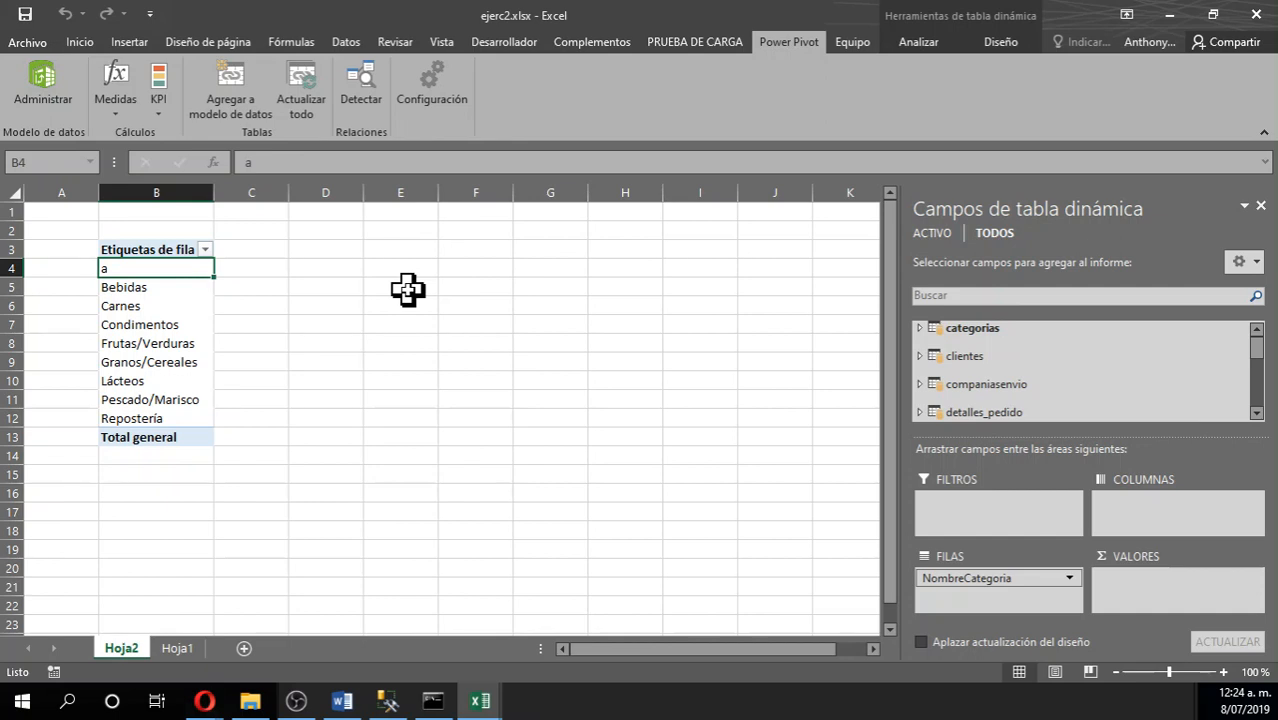
left_click(386, 700)
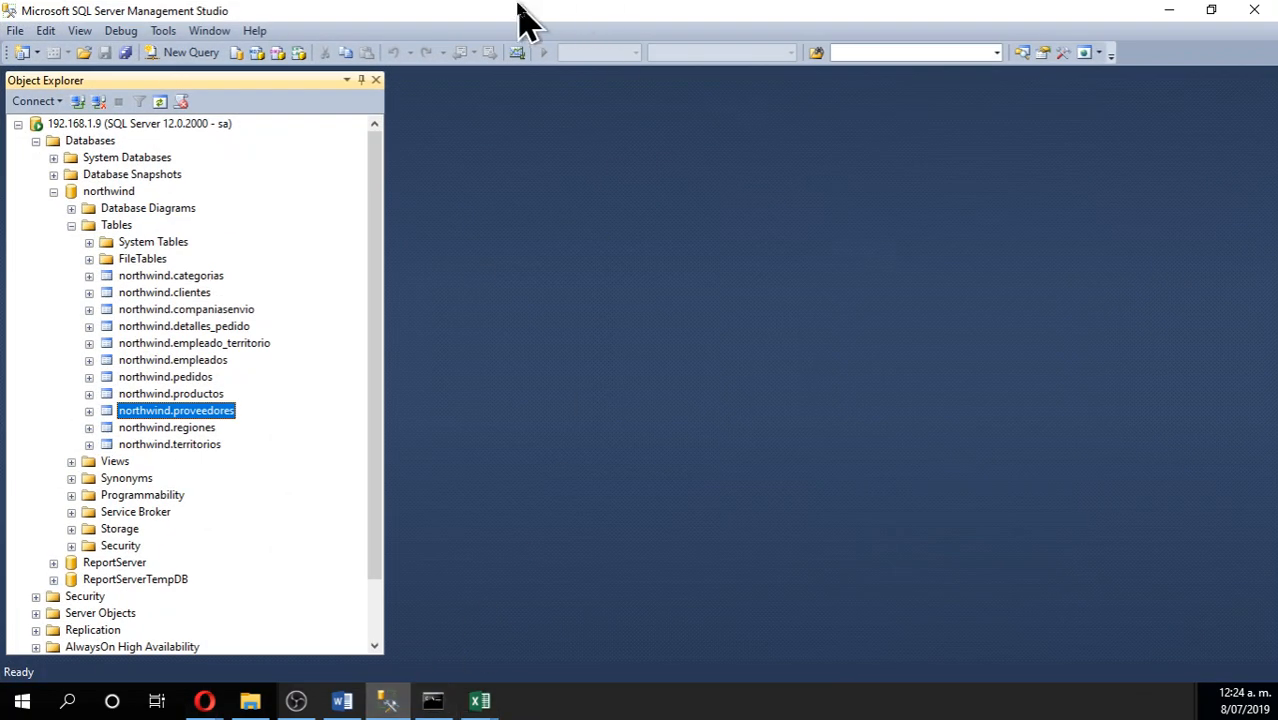
left_click_drag(522, 10, 868, 90)
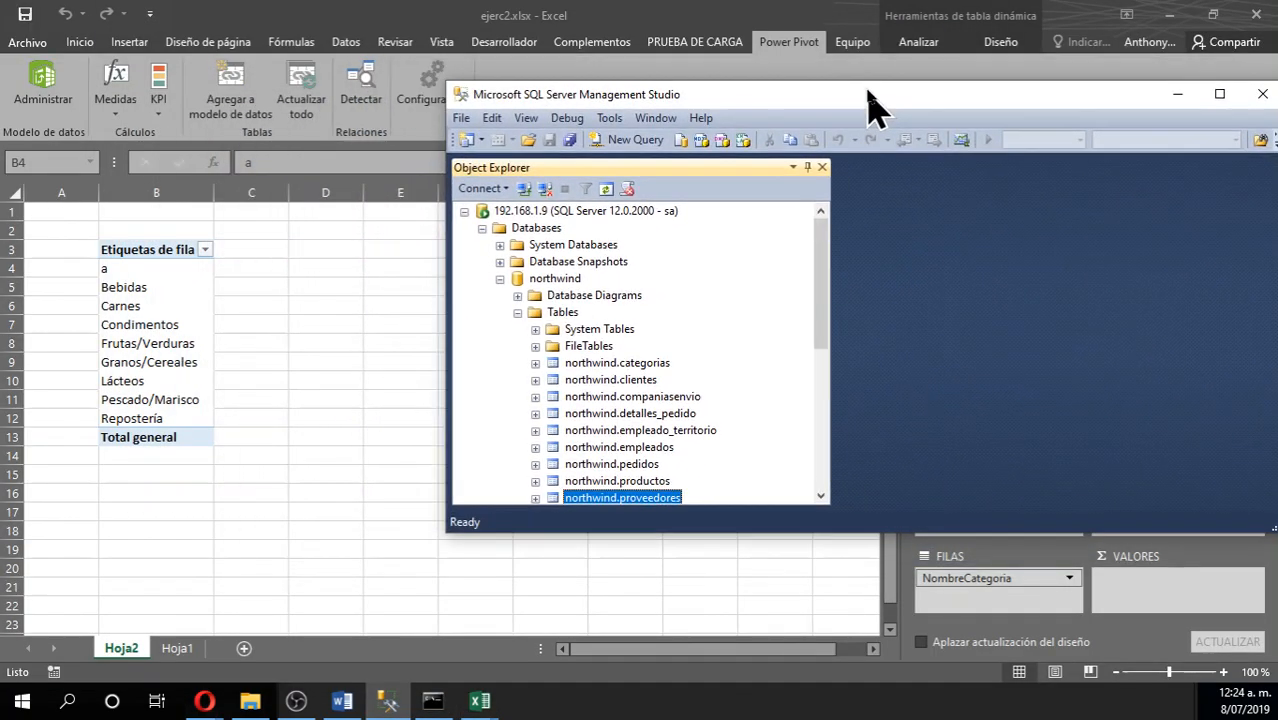
Move and enlarge the SSMS window, then bring the Excel workbook back in front
left_click_drag(770, 105, 599, 63)
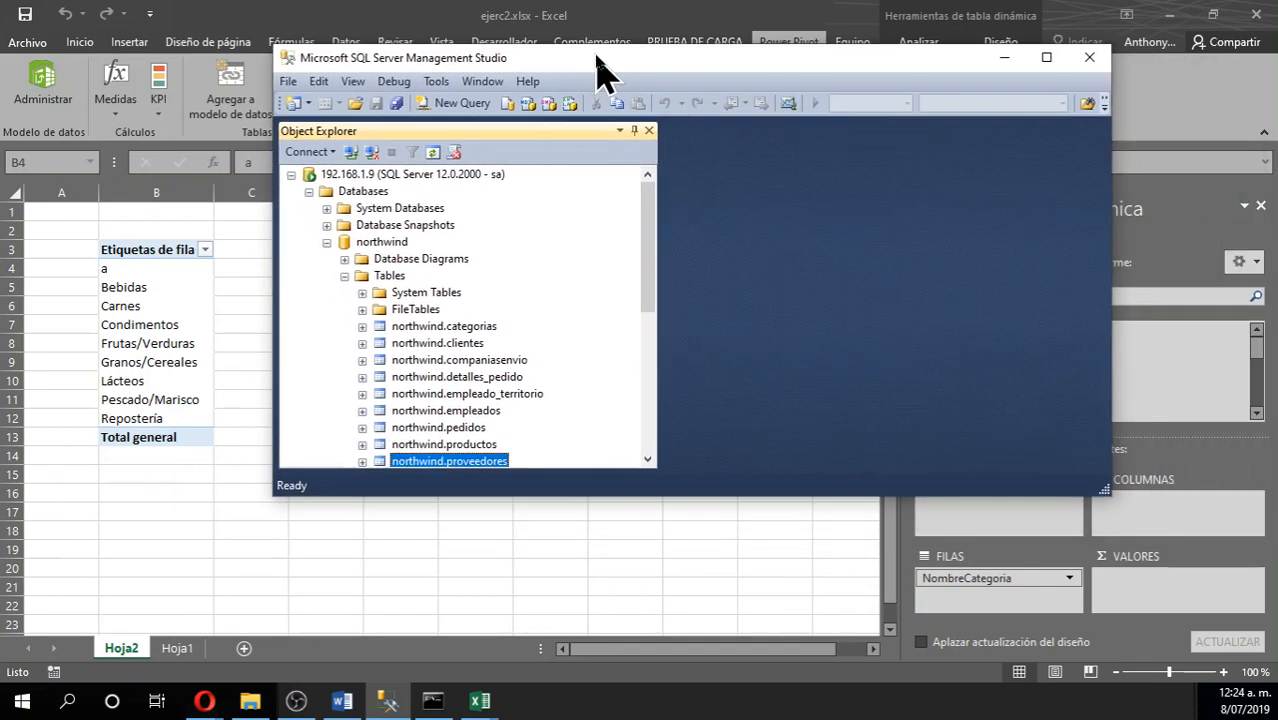
left_click_drag(1104, 491, 1184, 553)
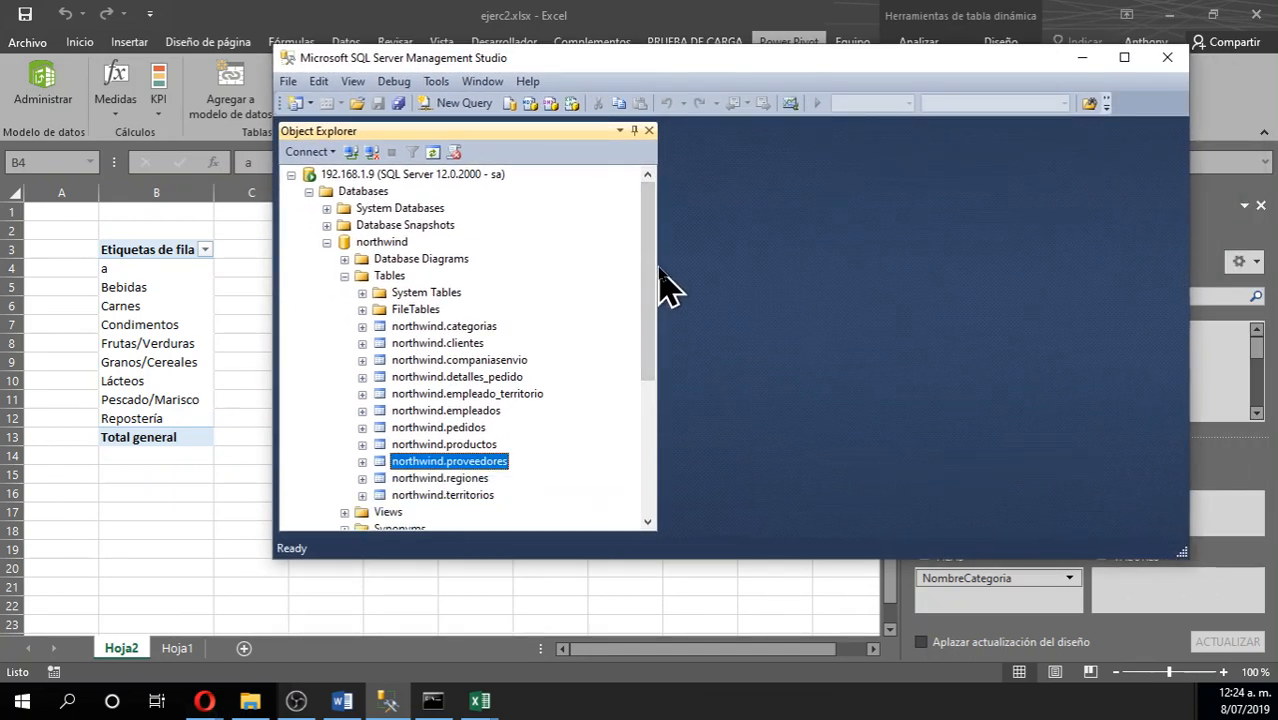
left_click_drag(652, 258, 645, 157)
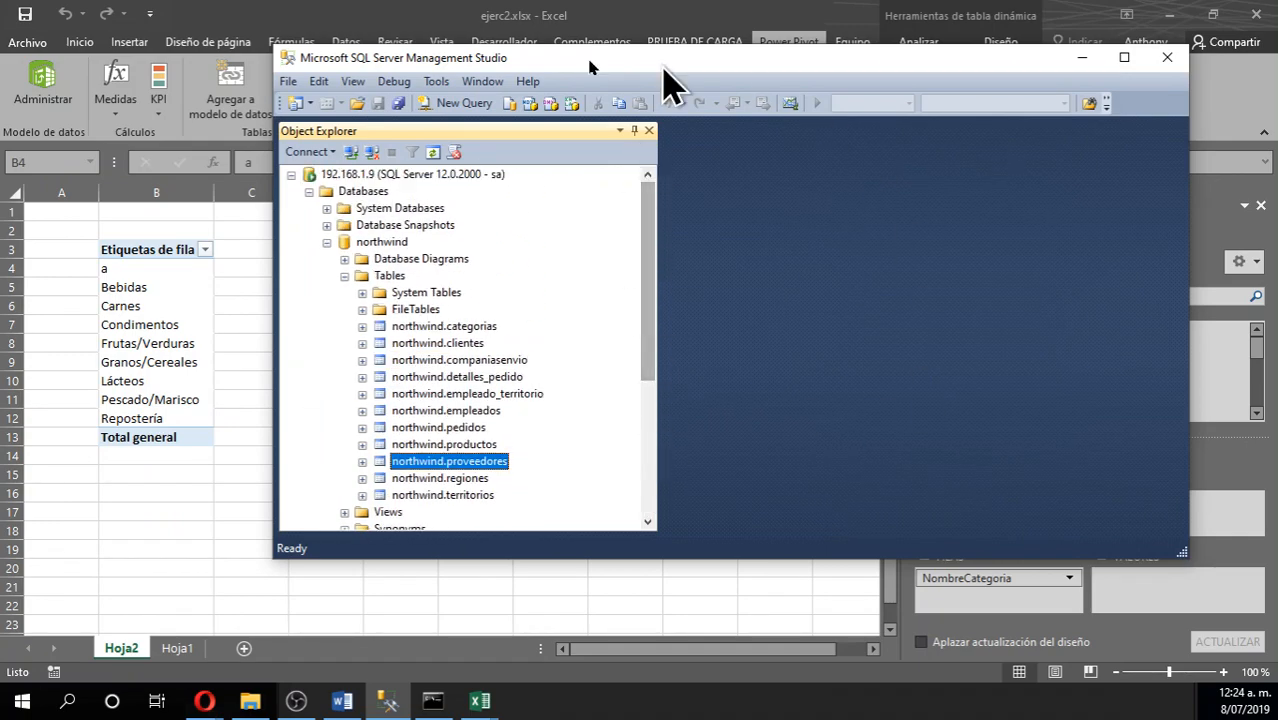
left_click_drag(512, 58, 586, 194)
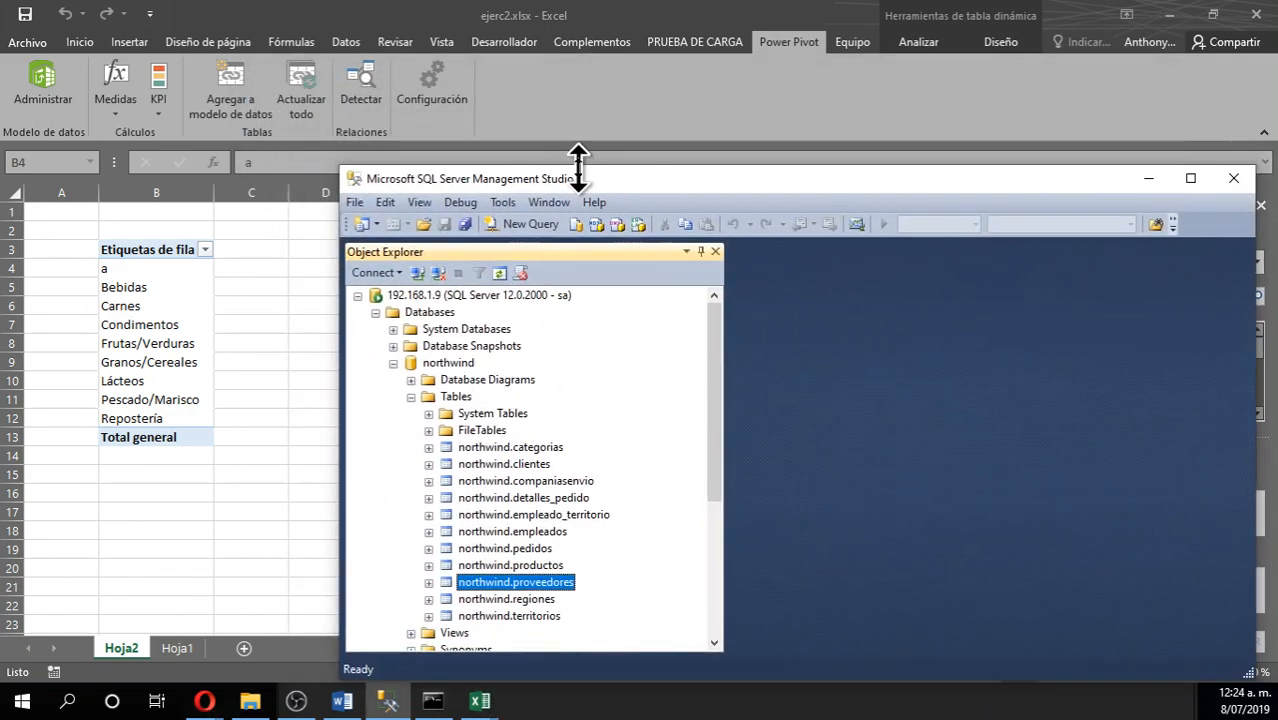
left_click(548, 20)
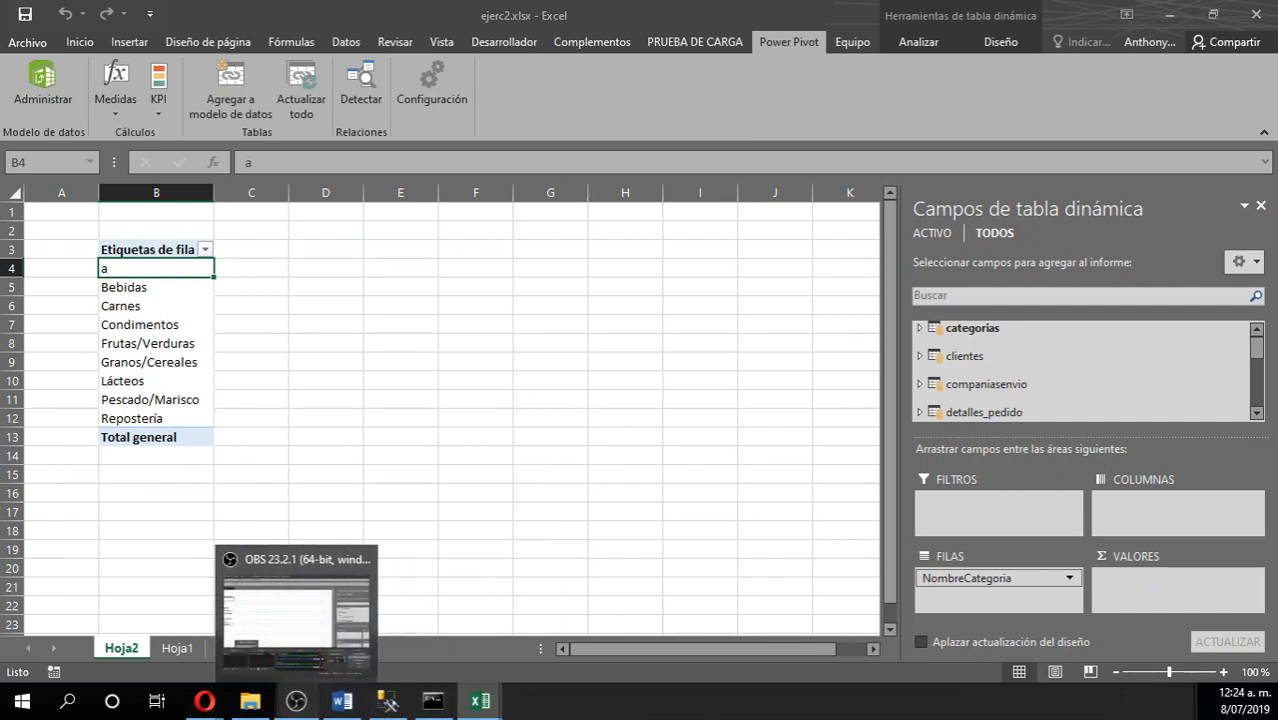
left_click(305, 710)
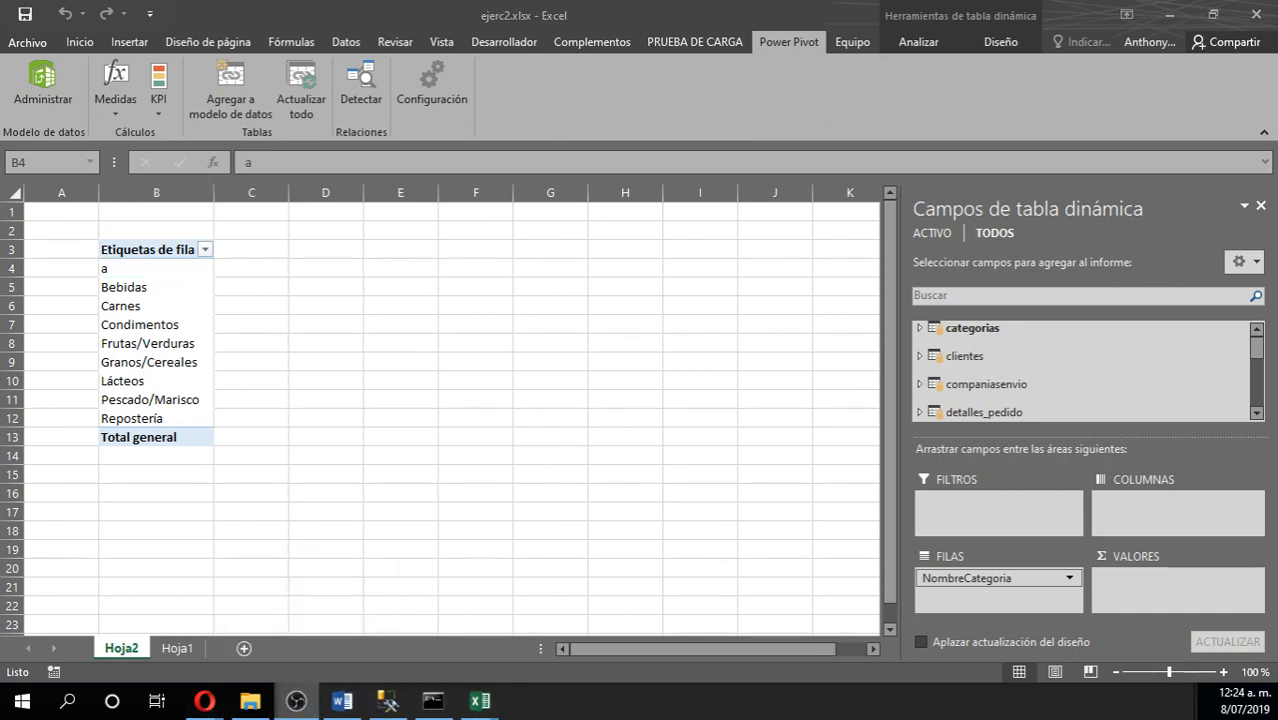